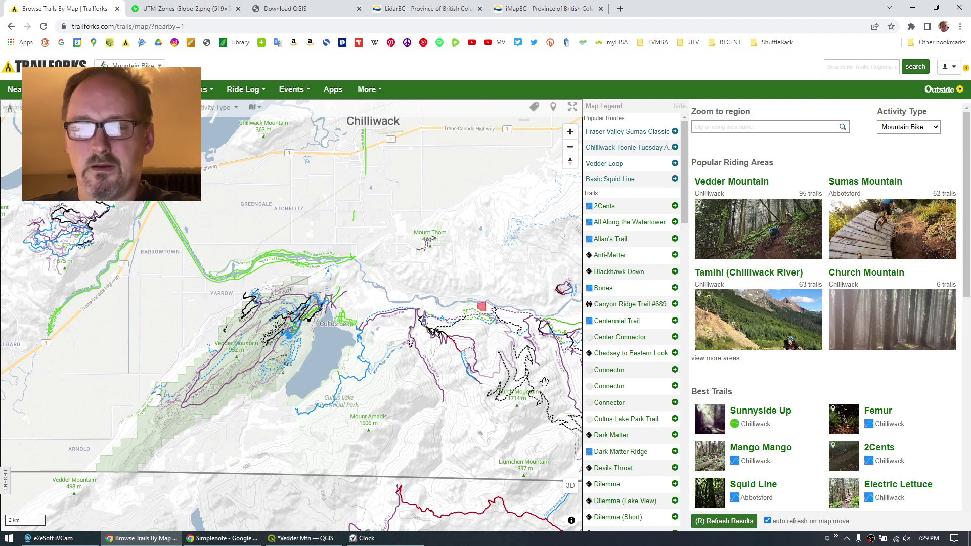
Zoom the Trailforks map to Vedder Mountain near Cultus Lake and overlay Slope Angle shading.
drag(235, 438, 371, 378)
scroll(372, 378, up, 5)
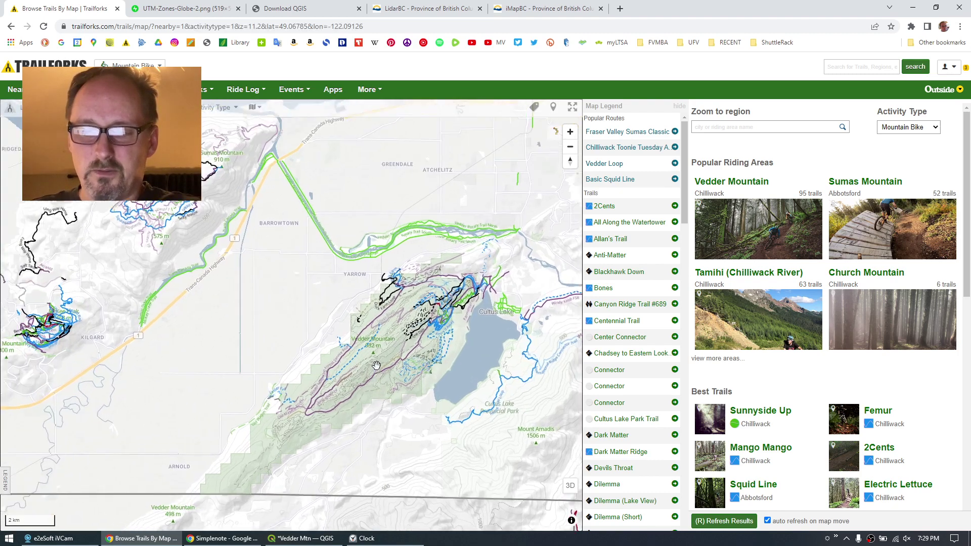
drag(424, 431, 414, 435)
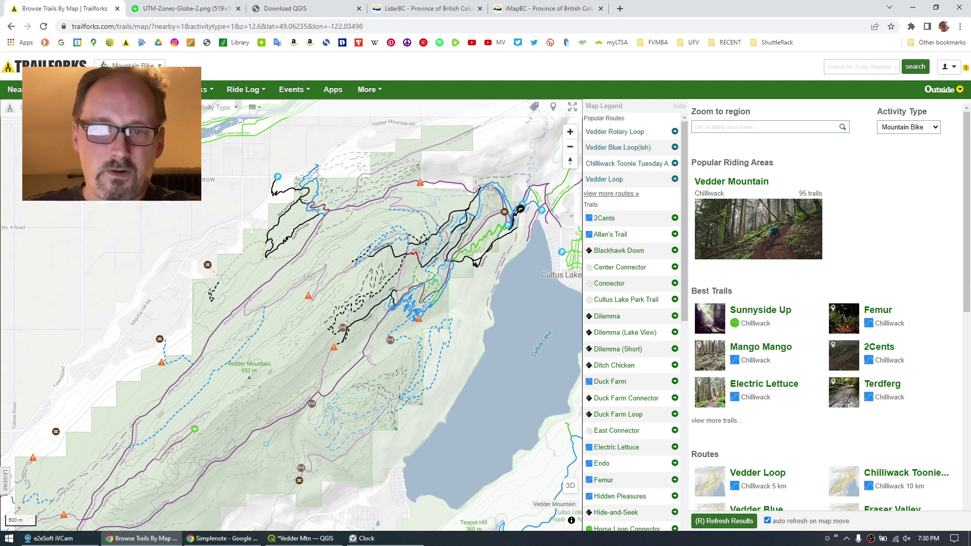
click(33, 107)
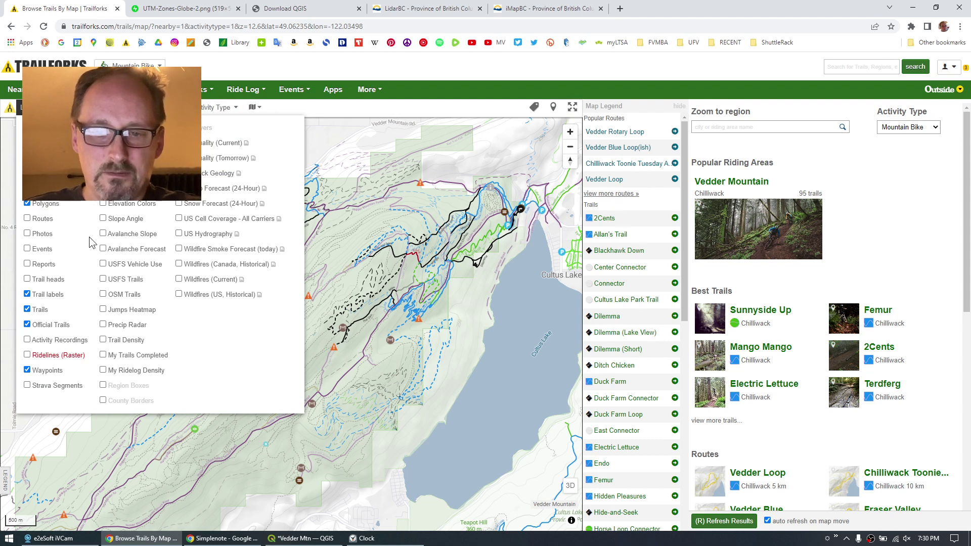
click(103, 218)
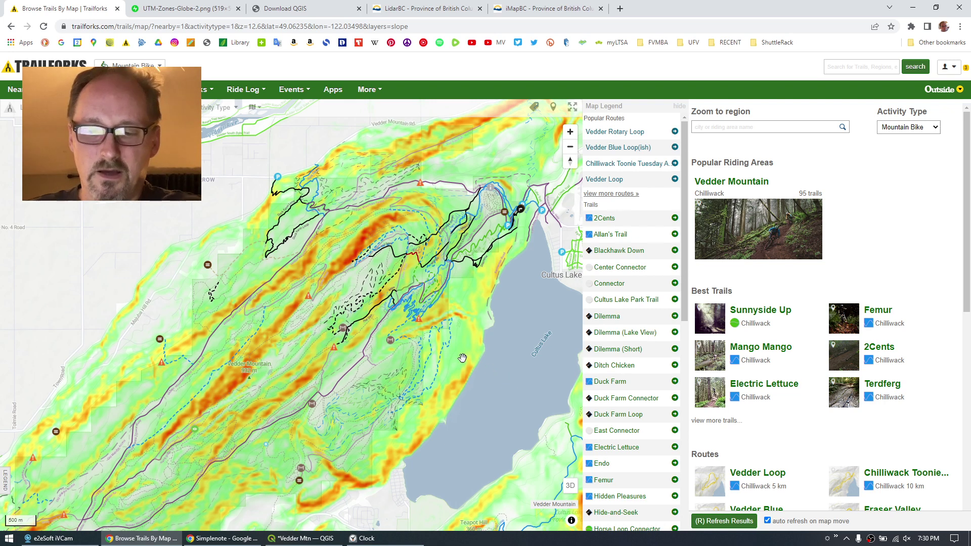
In the Vedder Mtn project, show the DEM and Hillshade SE layers centred on the mountain.
click(301, 542)
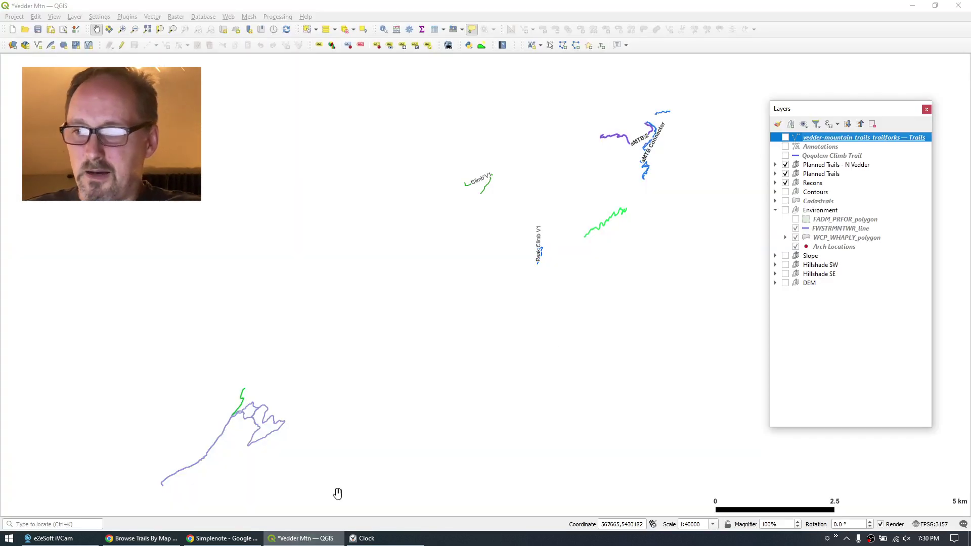
click(785, 284)
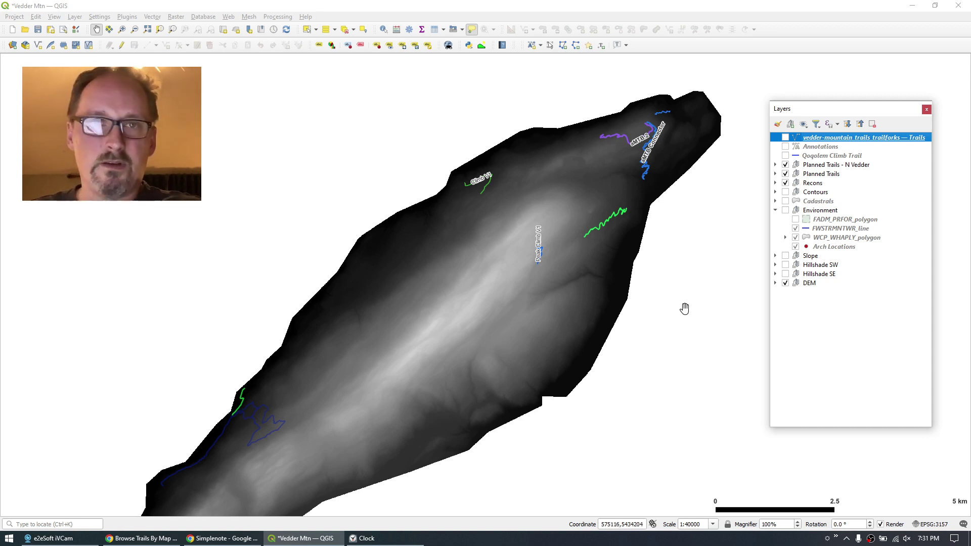
drag(702, 298, 678, 302)
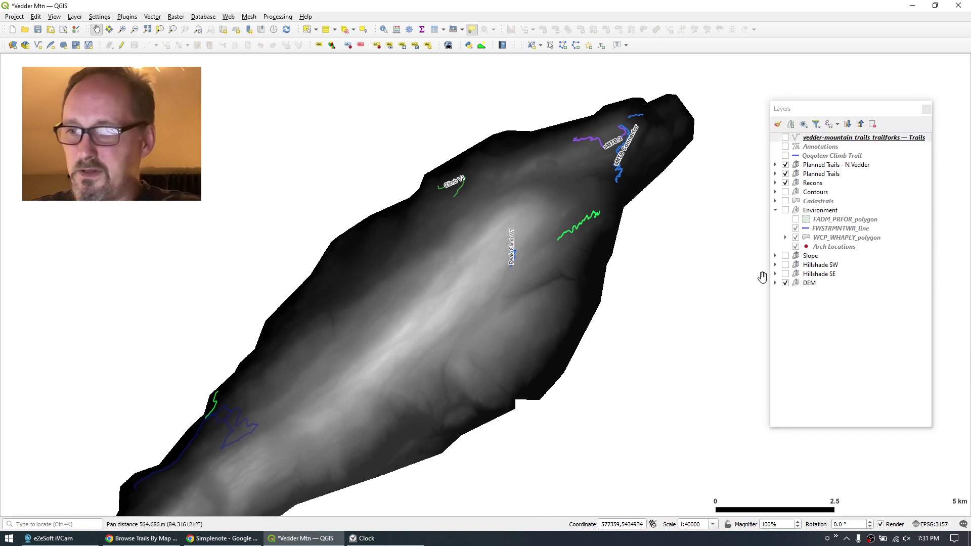
click(786, 278)
click(786, 274)
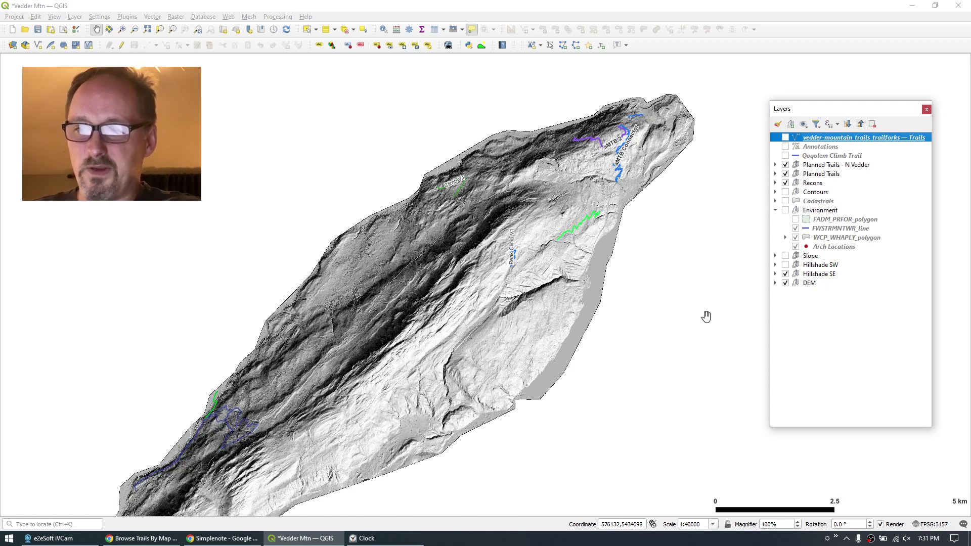
scroll(667, 280, up, 3)
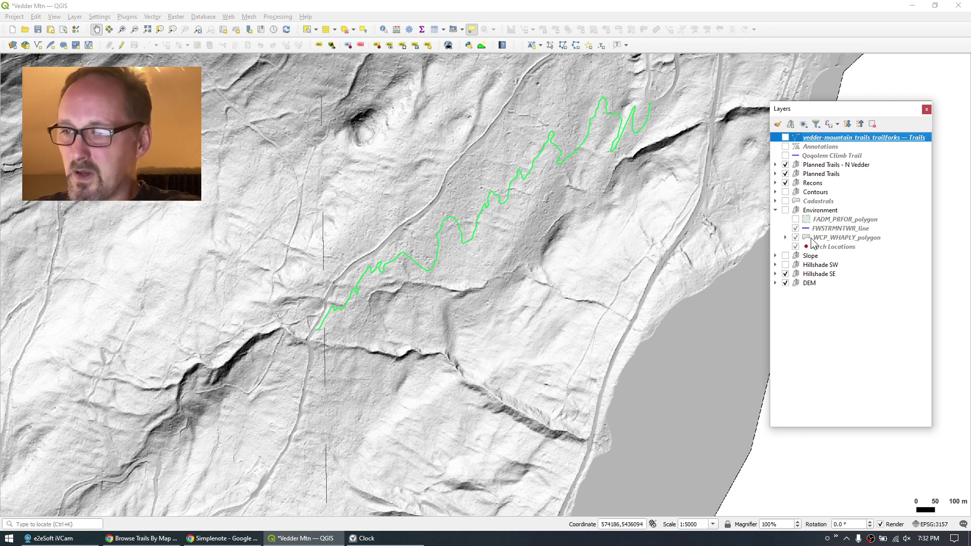
Turn on the Slope layer, pan across the slope map, then return to Trailforks in Chrome.
click(783, 257)
click(785, 264)
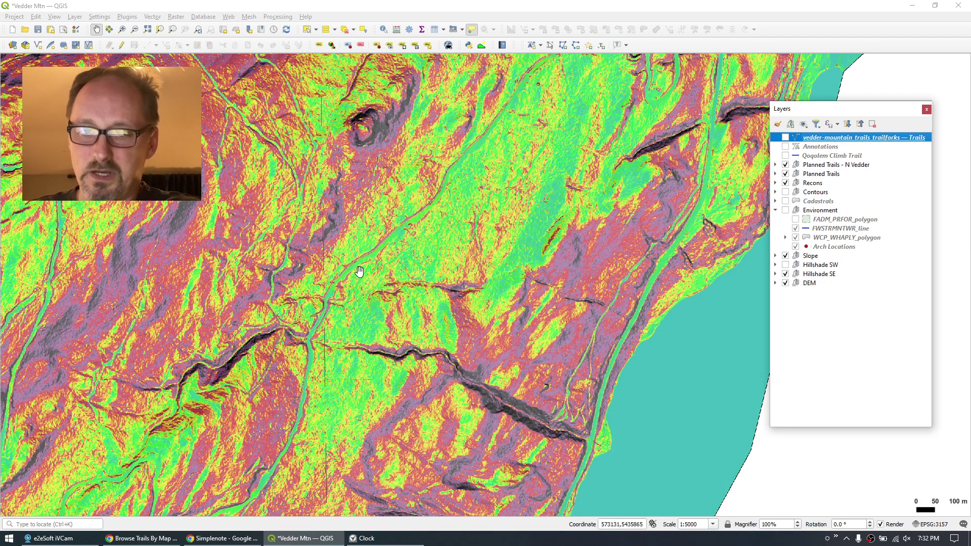
click(218, 131)
drag(218, 131, 267, 267)
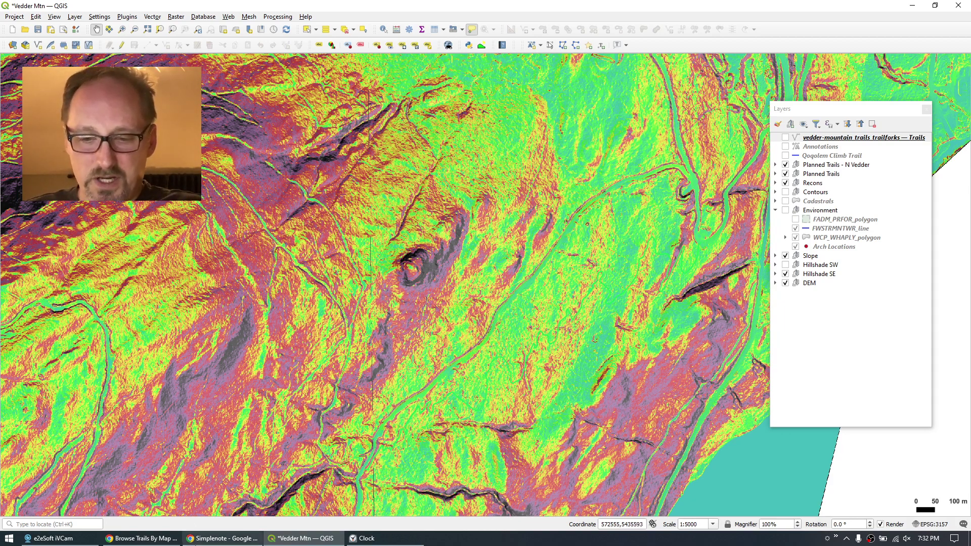
click(142, 539)
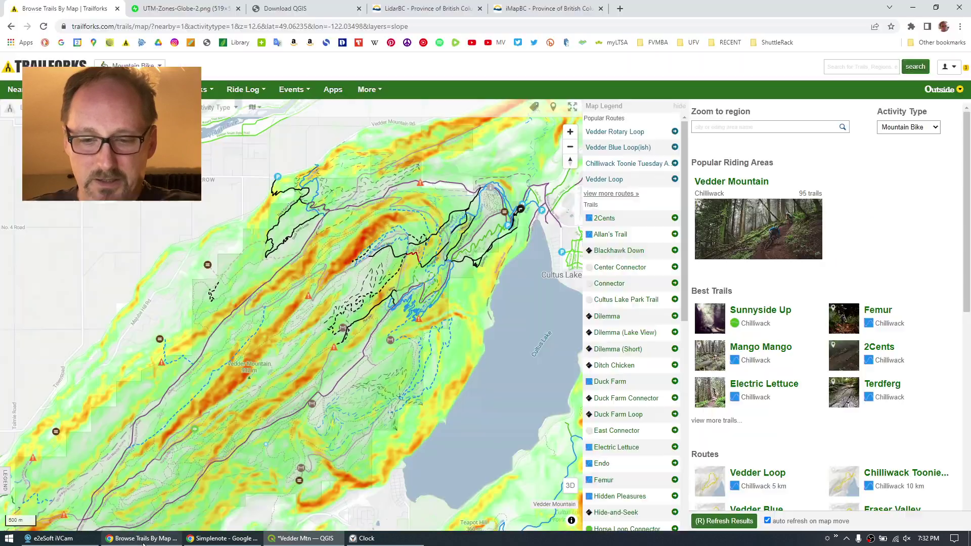
View the UTM-Zones-Globe-2.png image, then bring up the Download QGIS tab.
click(190, 12)
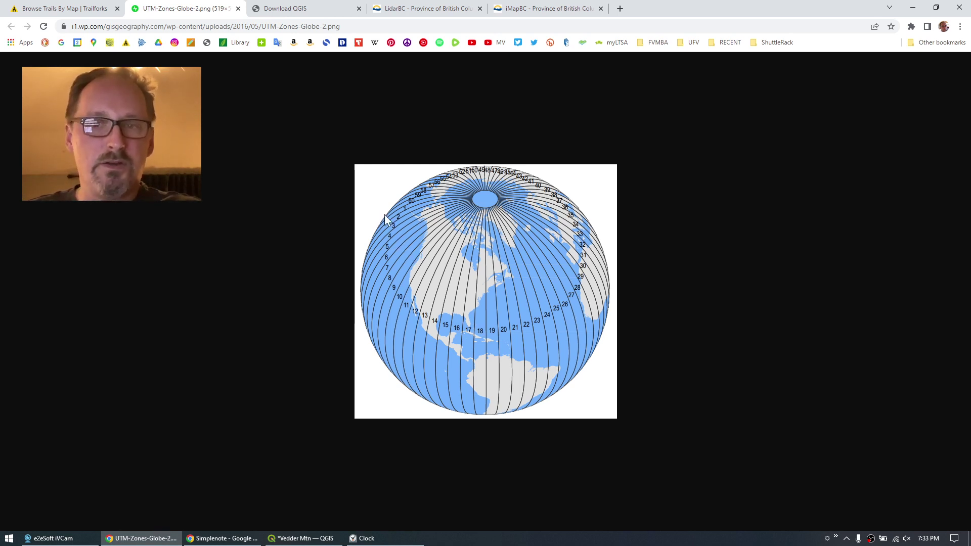
click(277, 9)
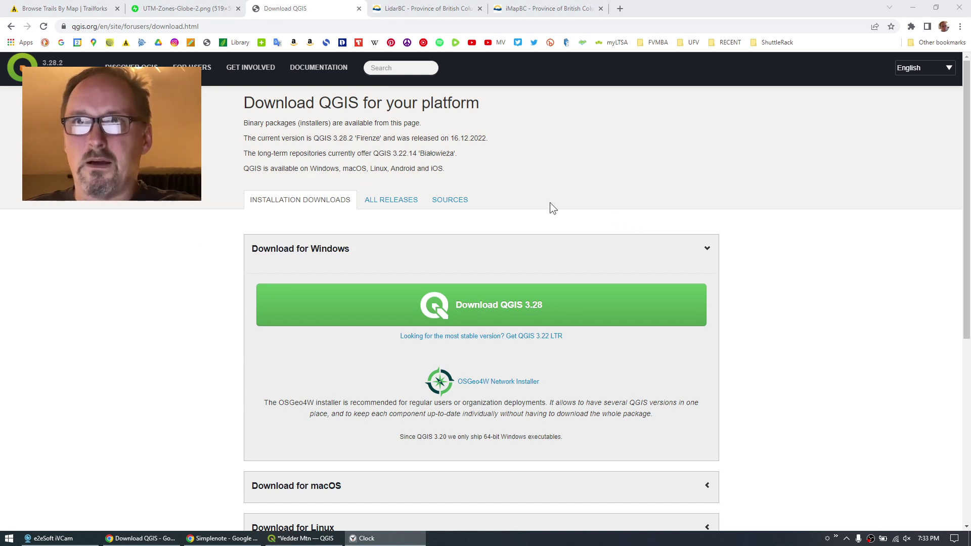
Close the Vedder Mtn QGIS project, discarding unsaved changes.
click(301, 538)
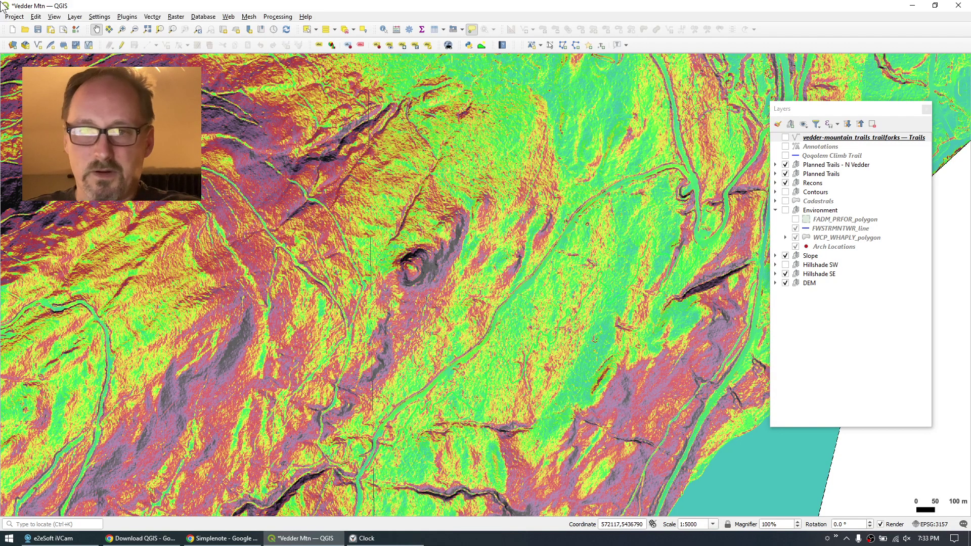
click(14, 16)
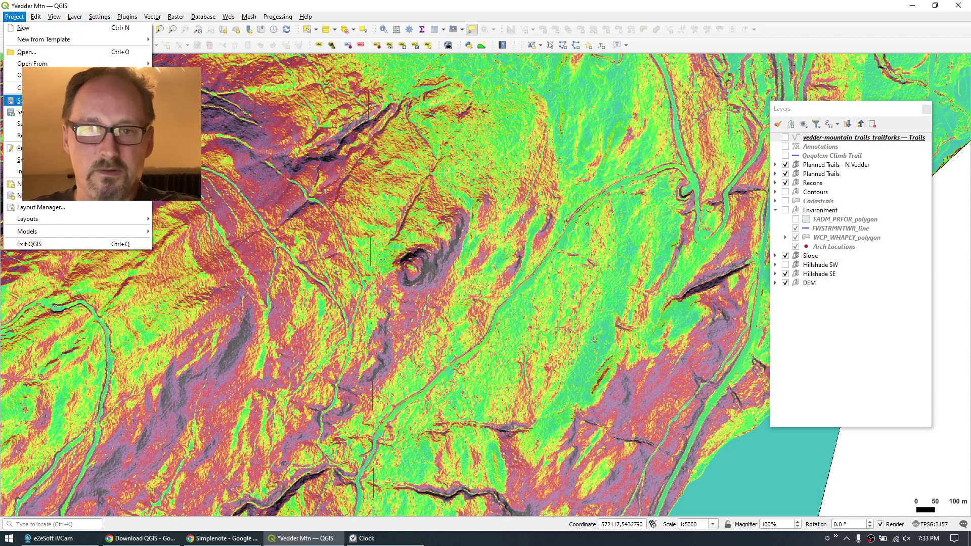
key(Escape)
click(489, 283)
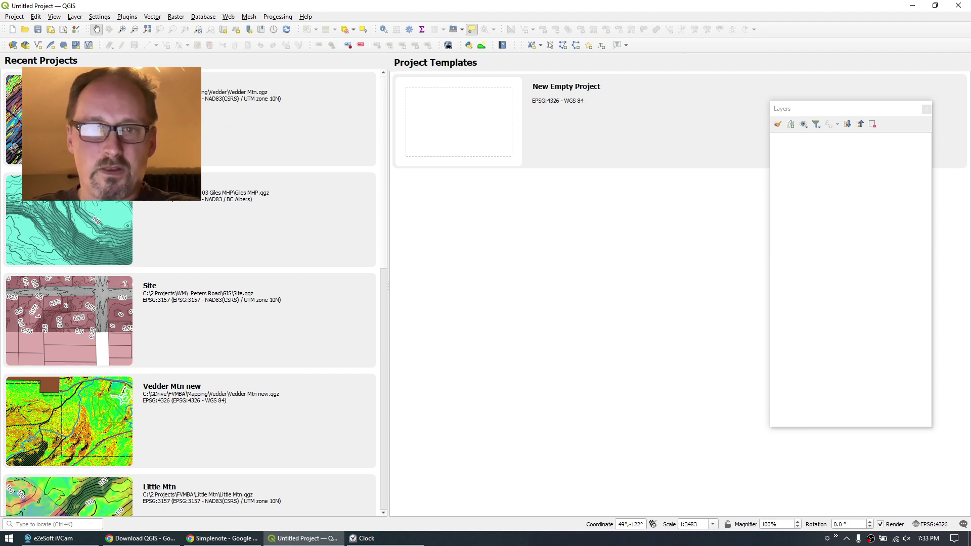
Review the shown panels, reposition the floating Layers panel, and start a new empty project.
click(54, 16)
mouse_move(82, 313)
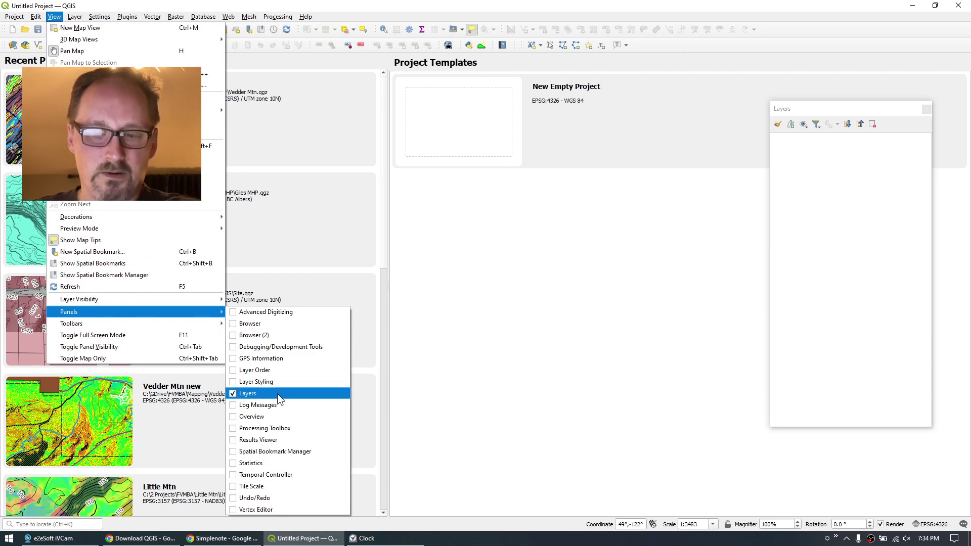
click(869, 105)
mouse_move(877, 107)
mouse_down()
mouse_move(577, 190)
mouse_move(563, 121)
mouse_move(863, 129)
mouse_move(891, 114)
mouse_up()
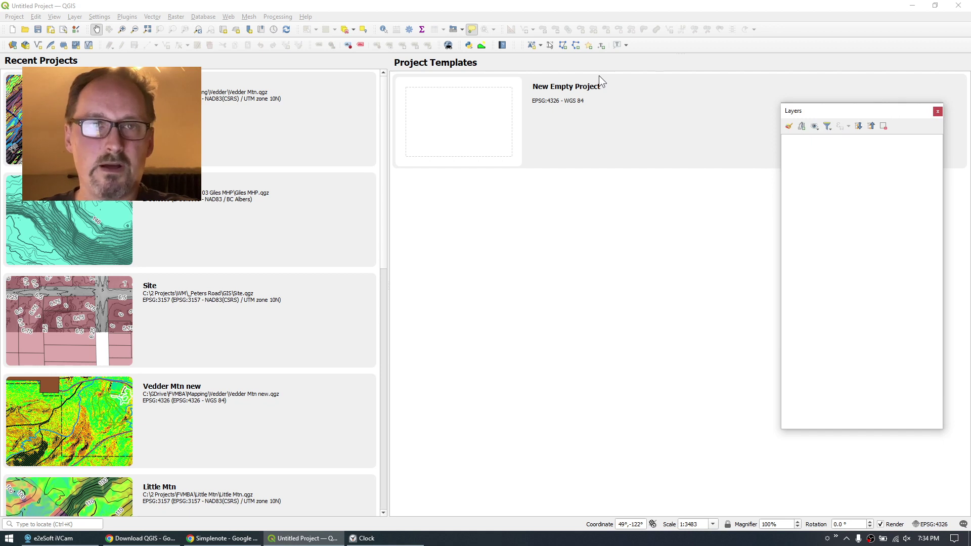
click(14, 16)
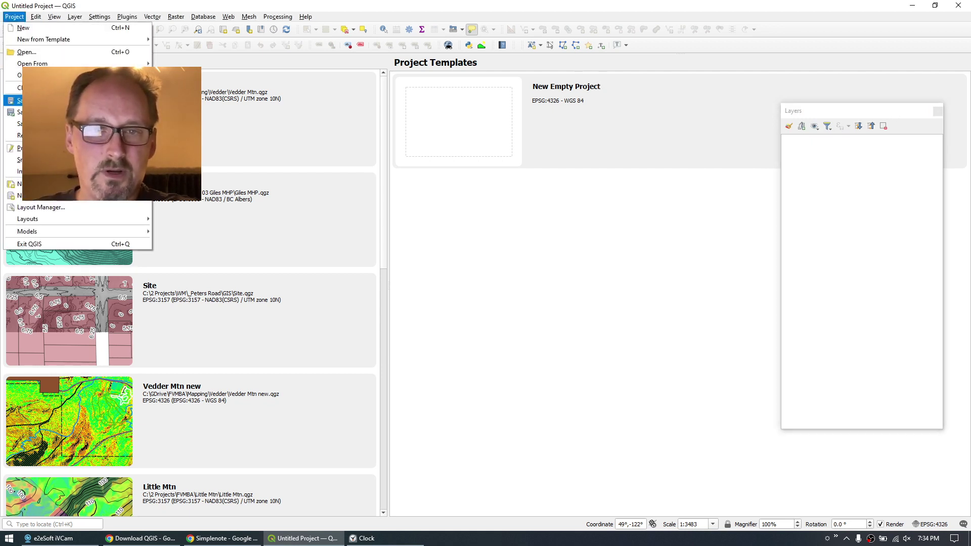
click(30, 28)
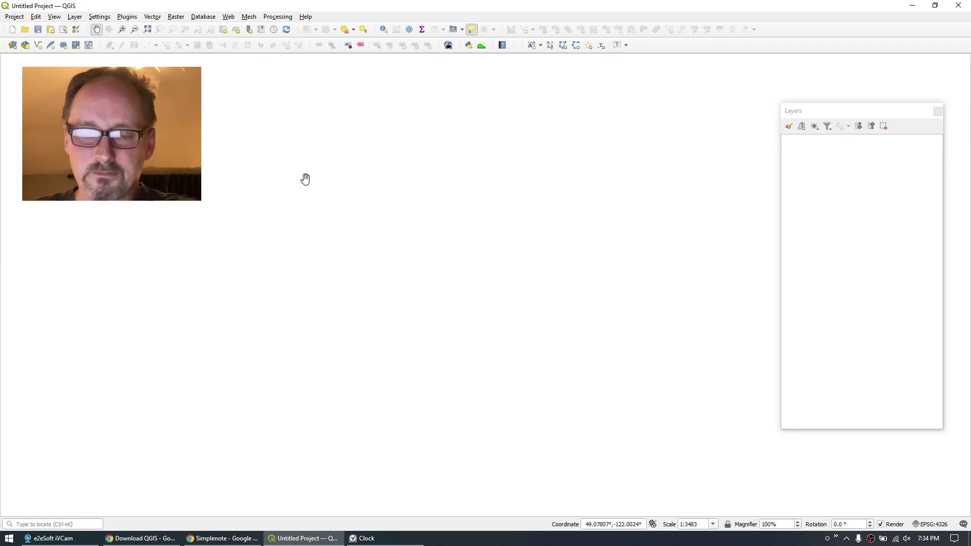
From Save As, create a new folder named Vedder on the Desktop and open it.
click(14, 17)
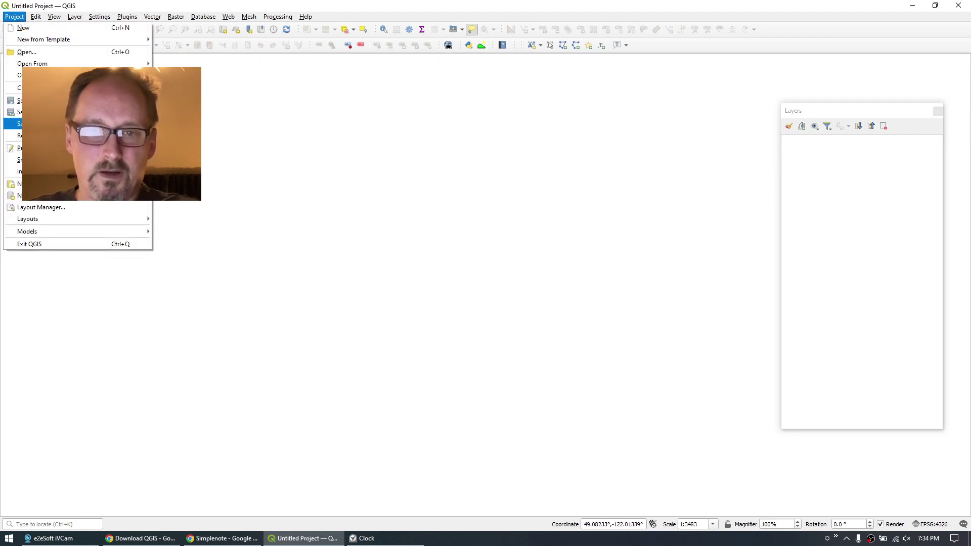
click(30, 124)
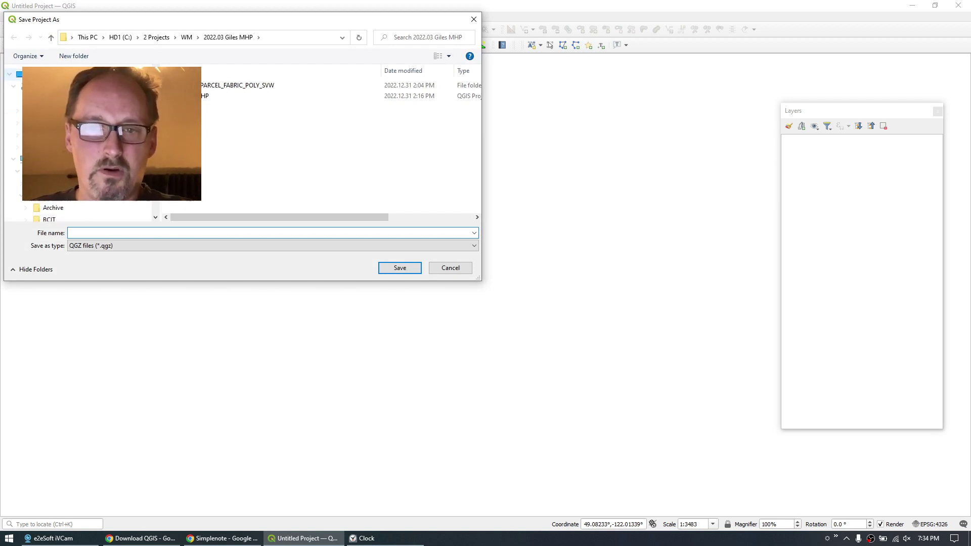
click(46, 98)
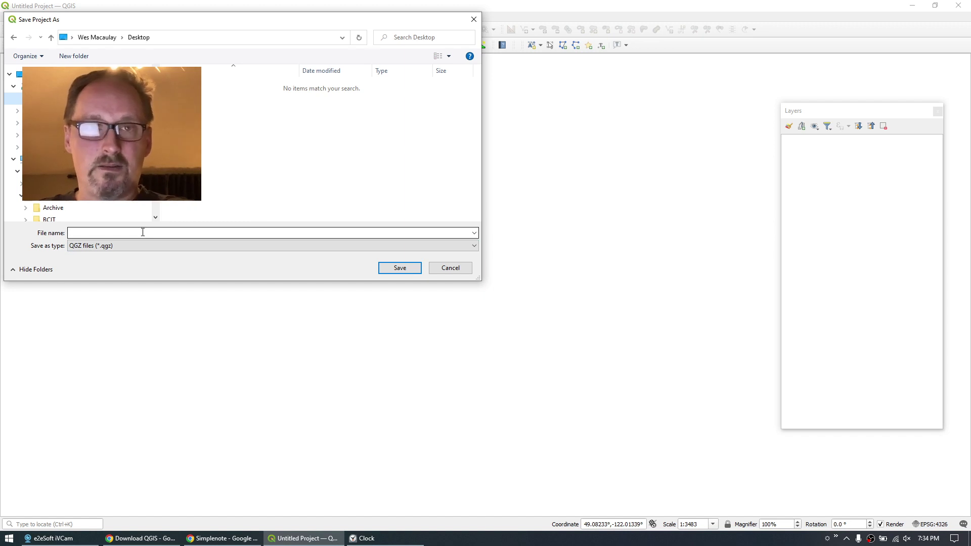
click(142, 232)
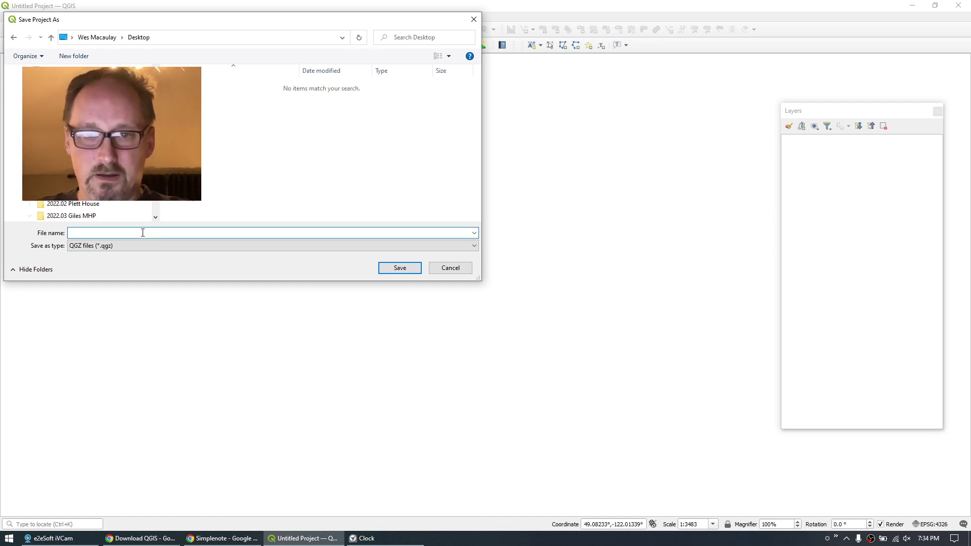
right_click(220, 107)
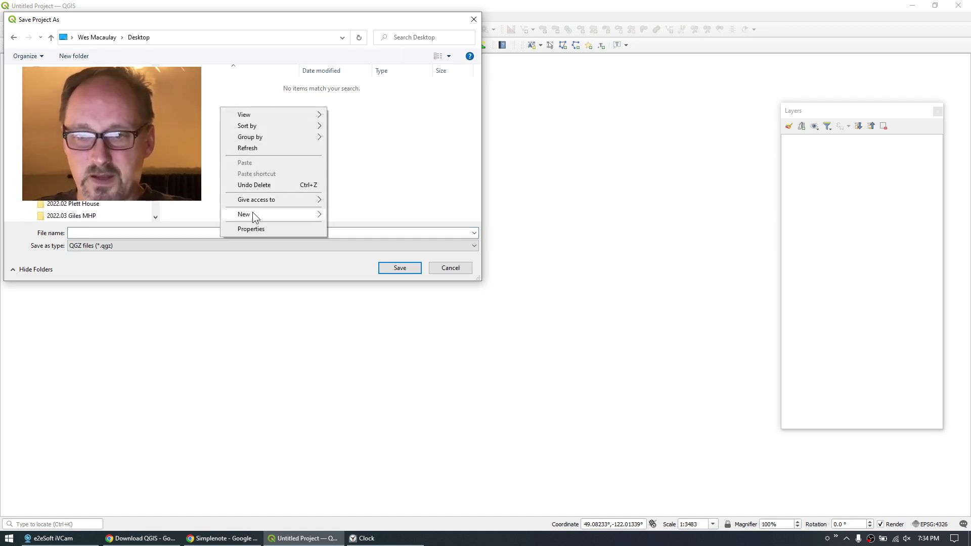
mouse_move(253, 215)
click(348, 216)
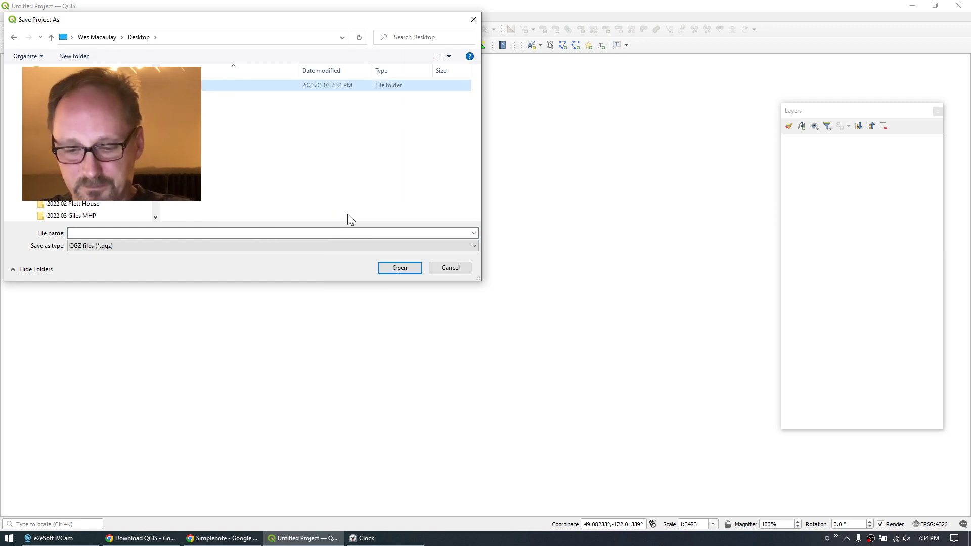
key(Return)
key(Return)
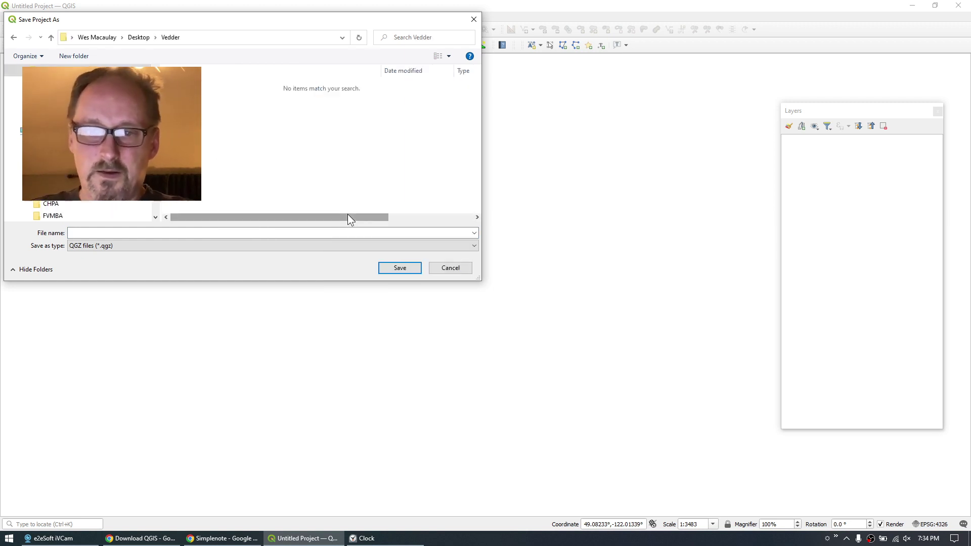
Save the project there as 'Vedder Mtn'.
click(132, 230)
text(Ve)
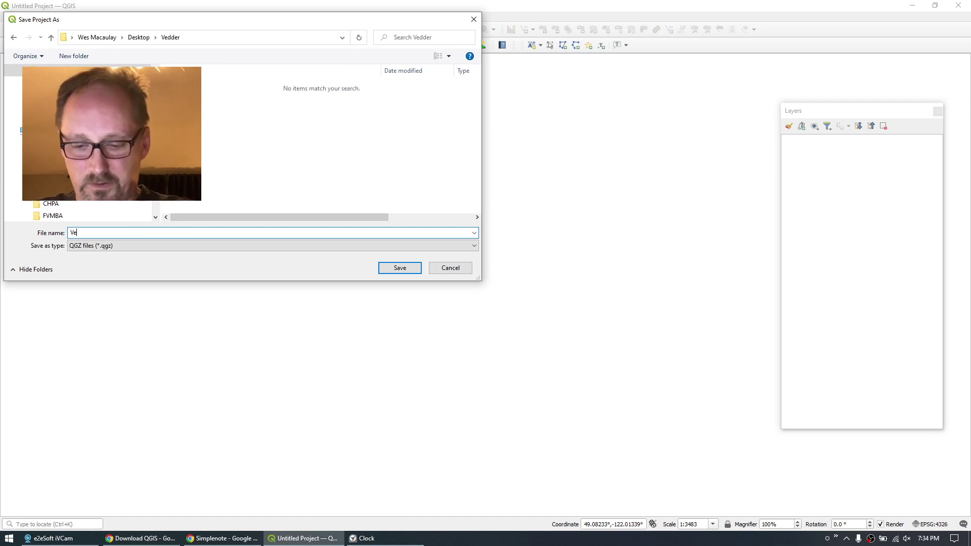
text(dder Mtn)
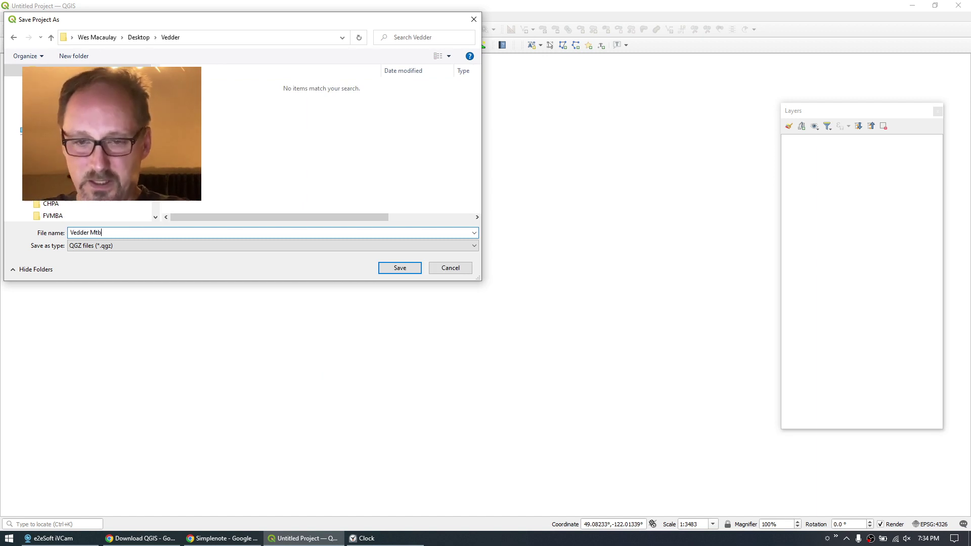
key(Return)
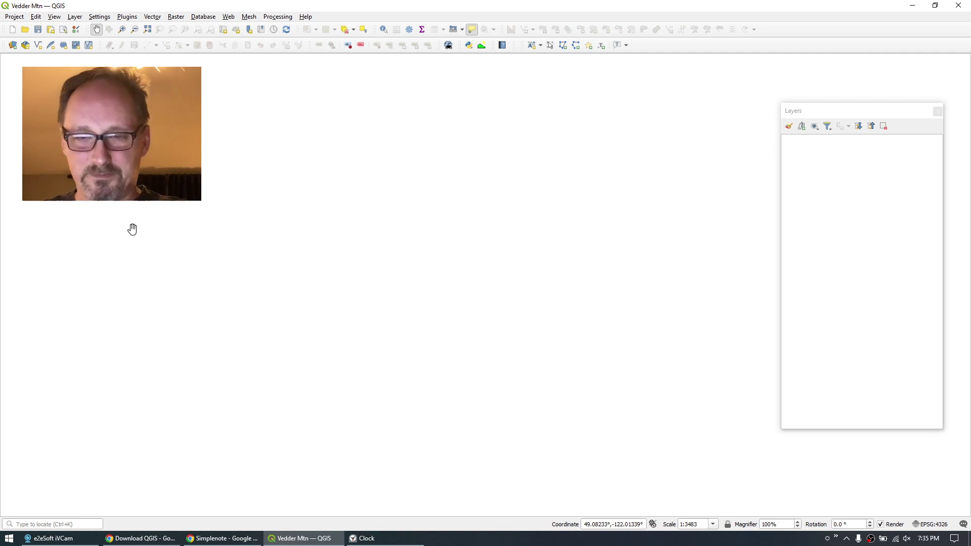
Launch the LidarBC Open LiDAR Data Portal and restore the saved App State.
click(141, 538)
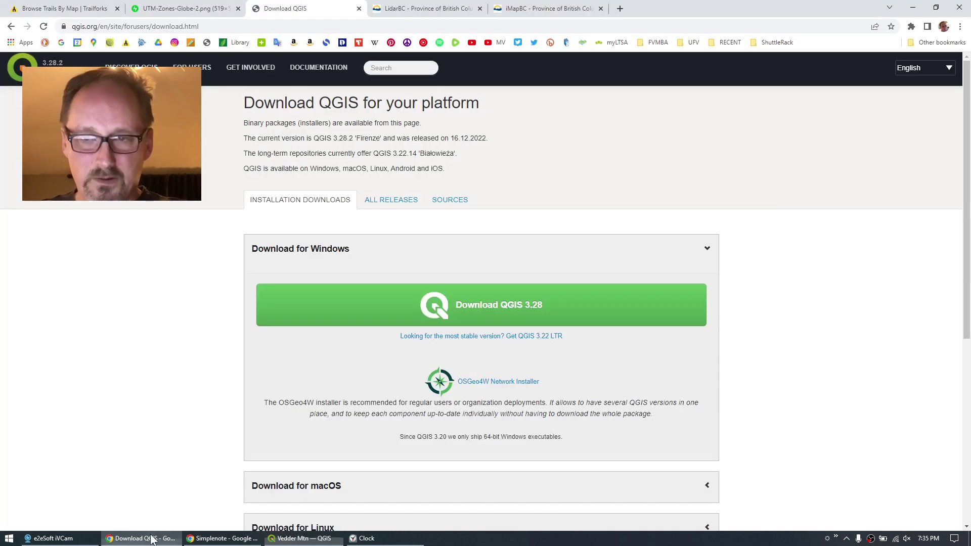
click(404, 11)
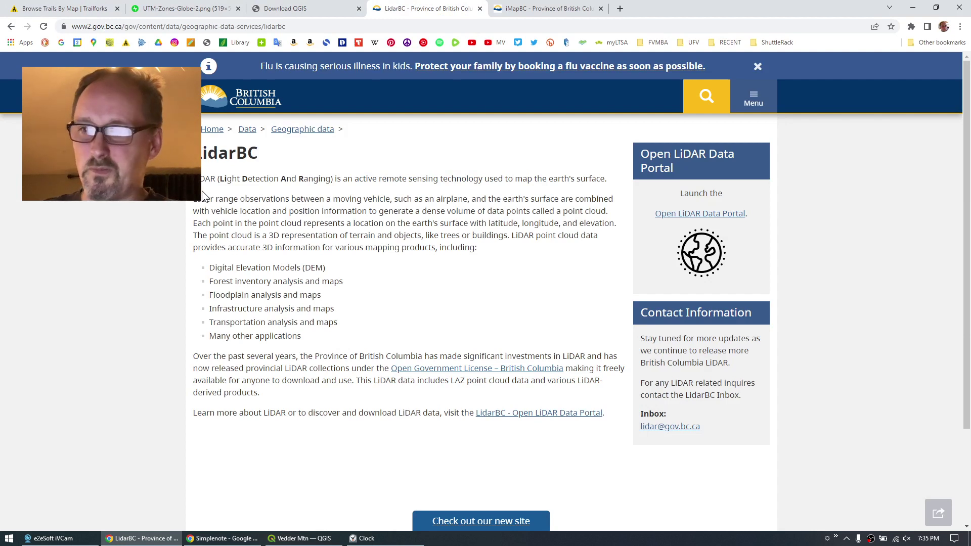
click(703, 215)
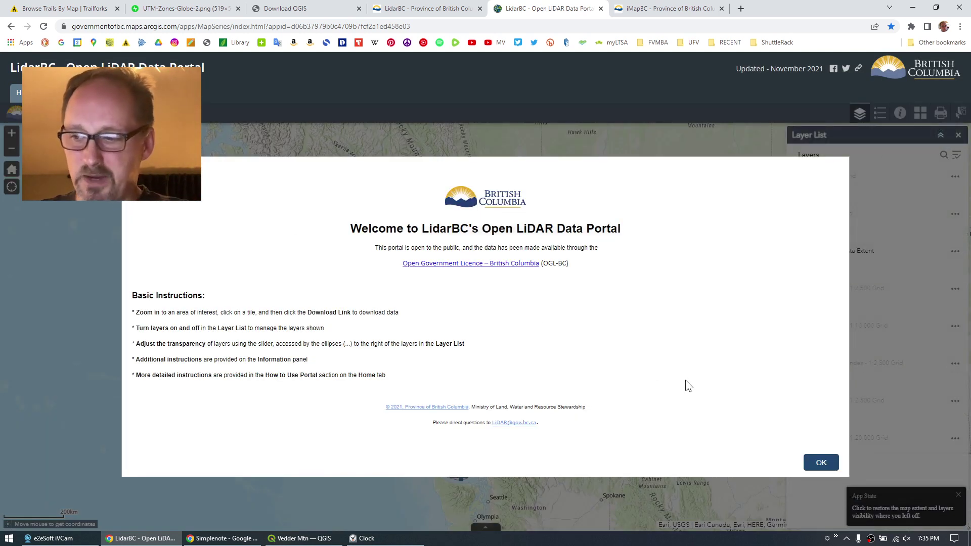
click(819, 464)
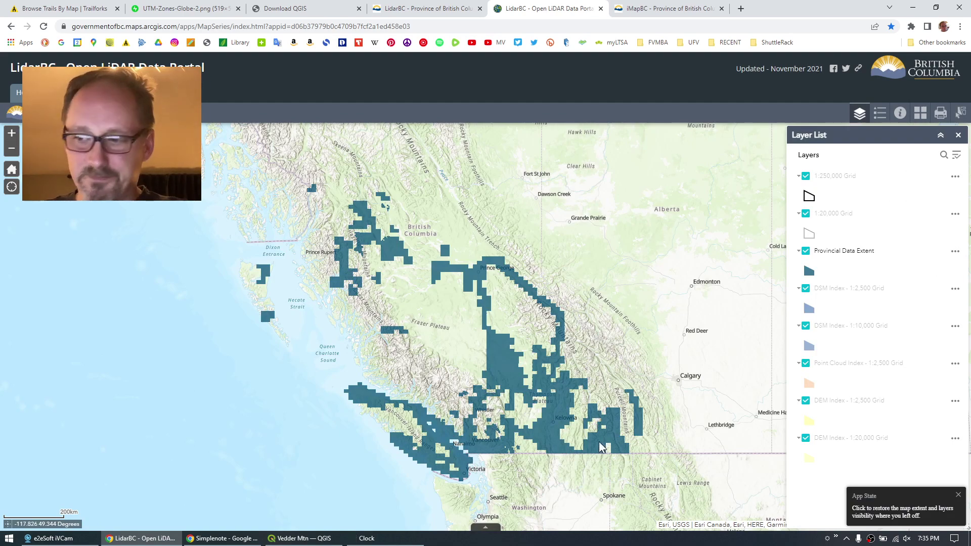
click(913, 518)
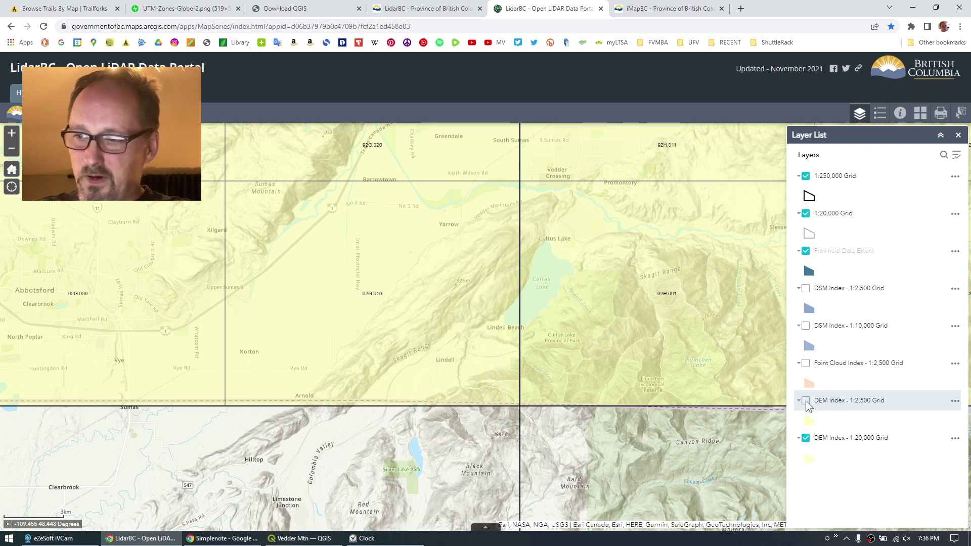
Toggle the DEM Index 1:2,500 grid on and off, then show details for tile 092g010.
click(806, 401)
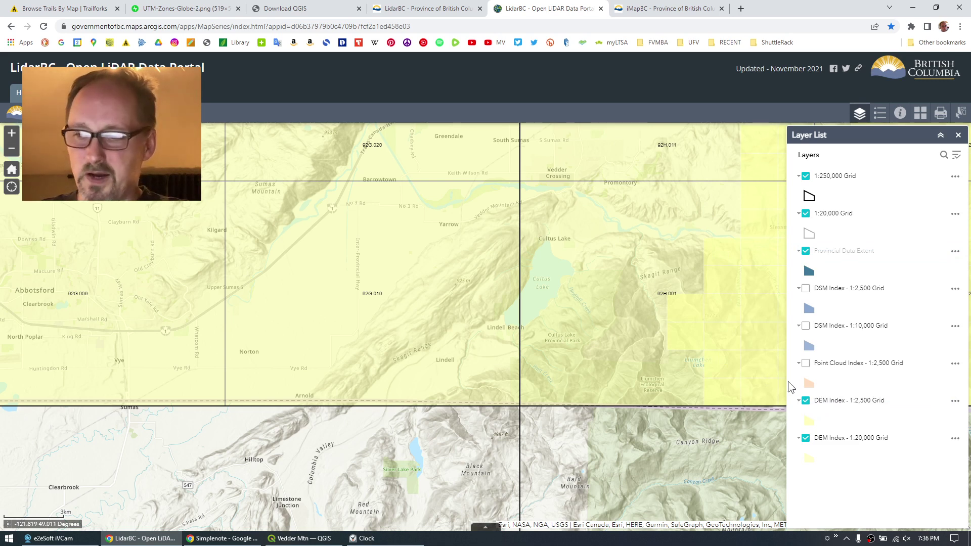
click(806, 401)
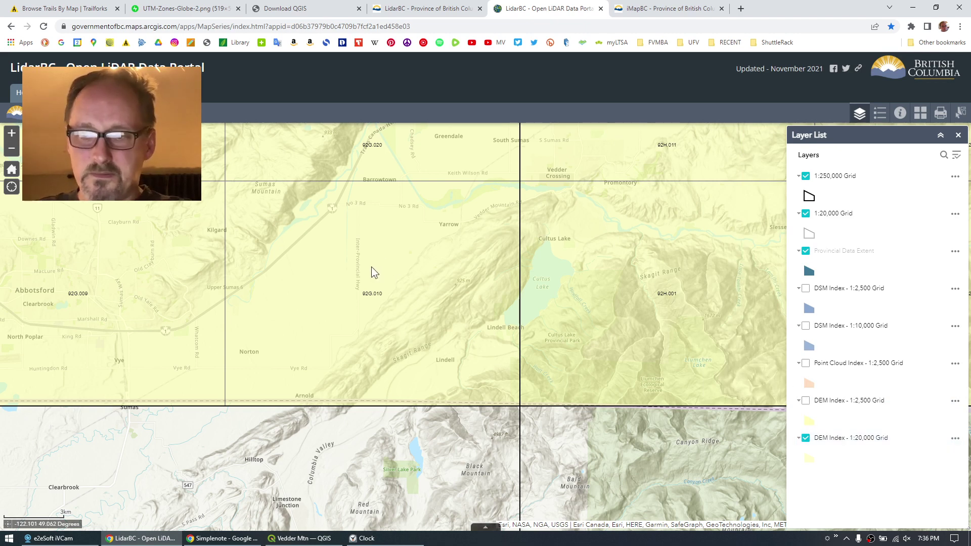
click(466, 244)
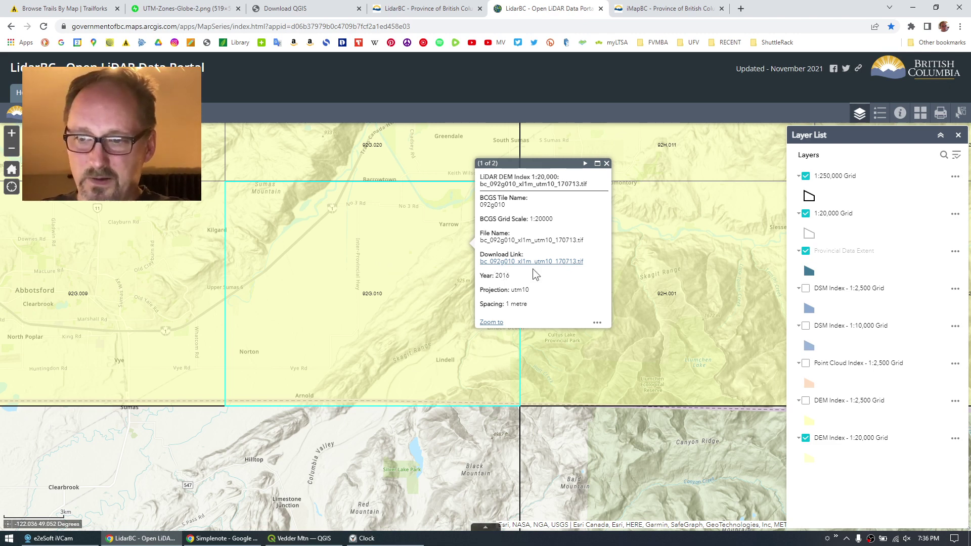
Page through tile 092g010's records, then show tile 092h001's 2017 DEM record and its download-link options.
click(585, 163)
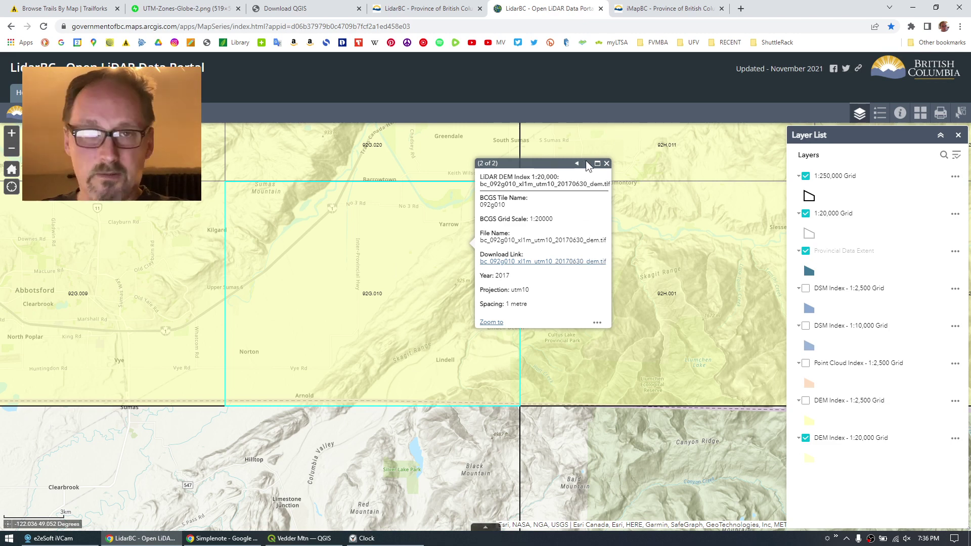
drag(527, 163, 663, 227)
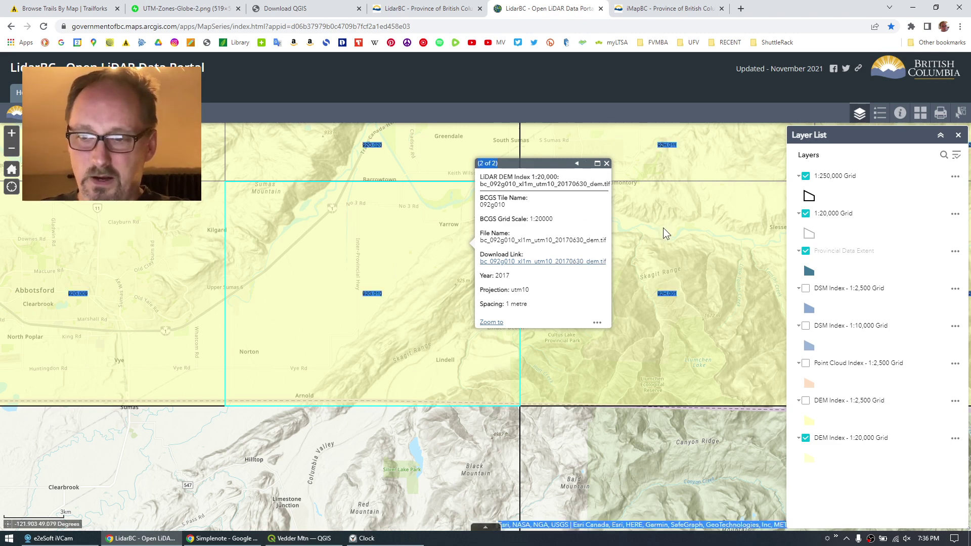
click(449, 465)
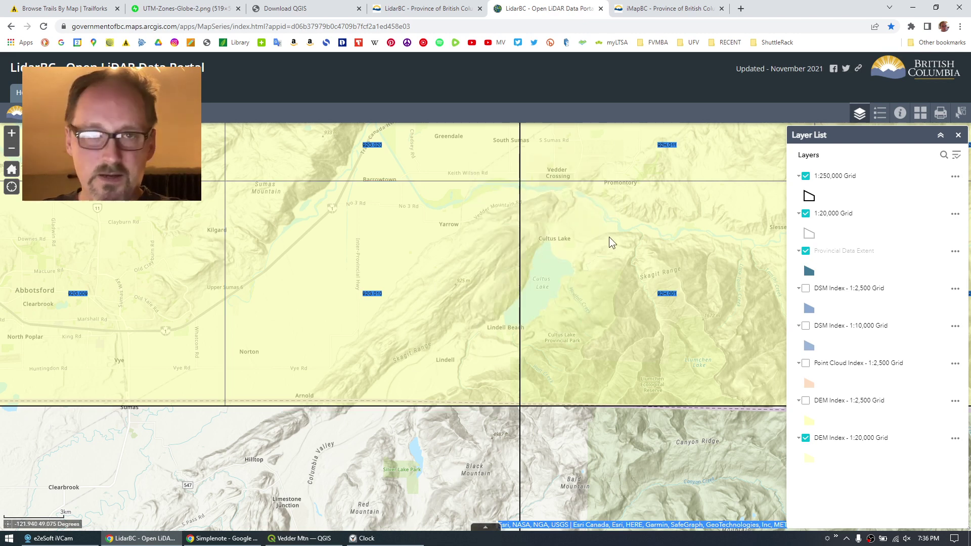
click(570, 280)
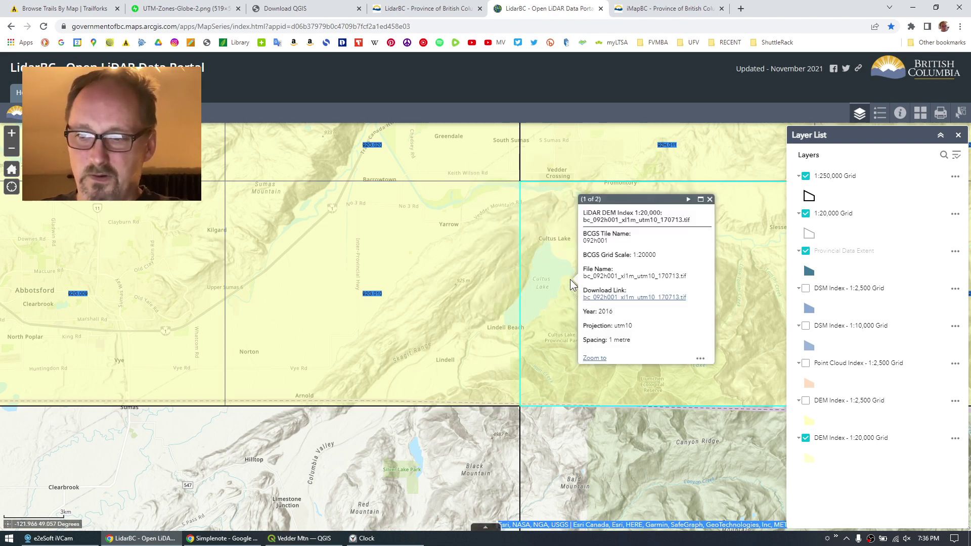
click(688, 201)
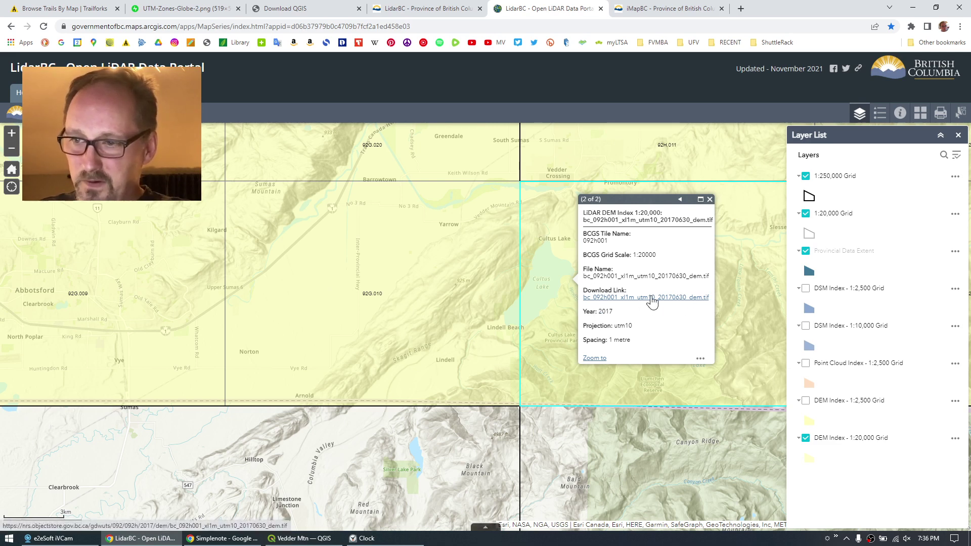
right_click(625, 299)
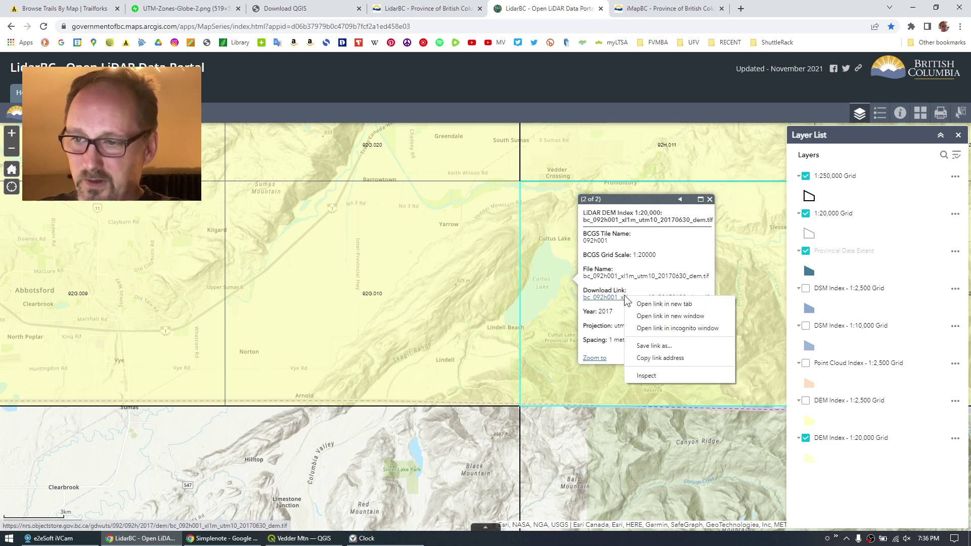
Save bc_092h001_xl1m_utm10_20170630_dem.tif into the Desktop Vedder folder.
click(653, 346)
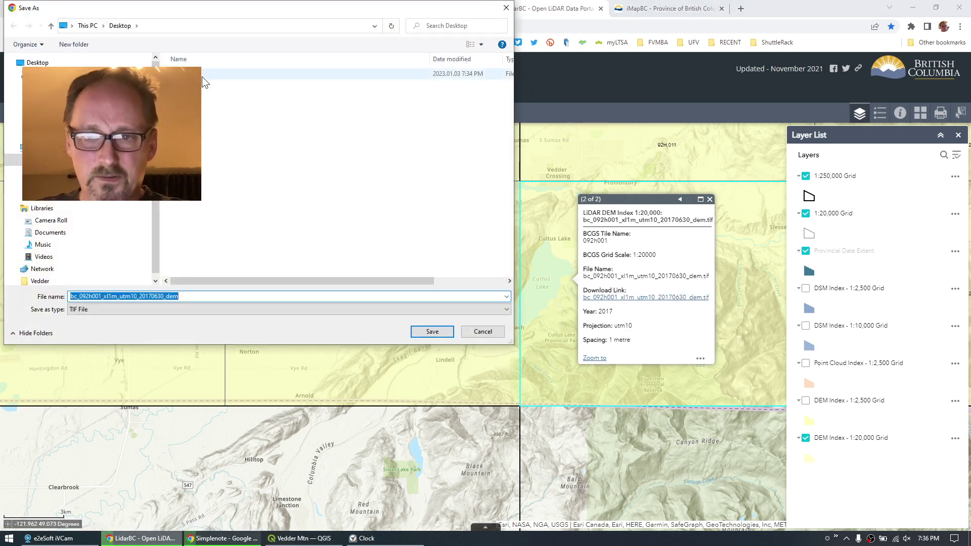
double_click(208, 75)
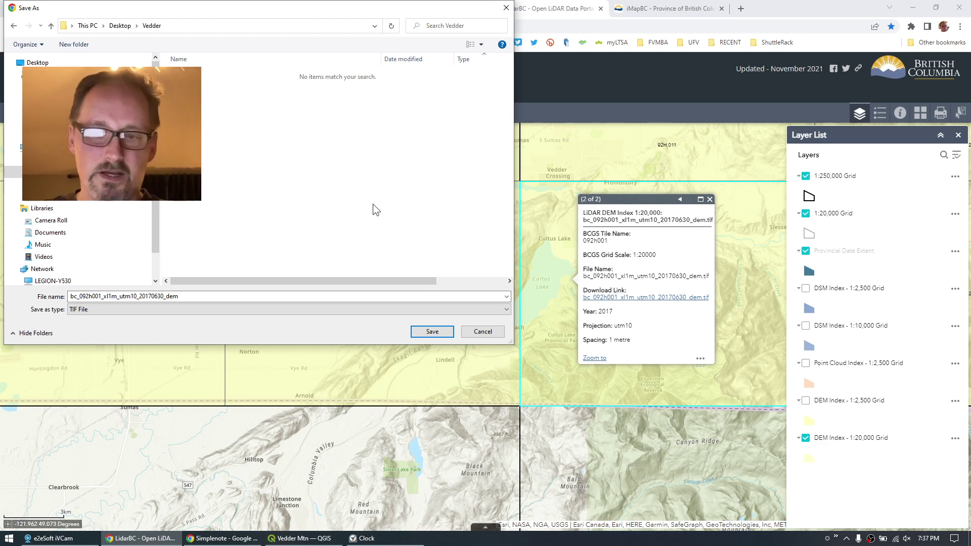
click(432, 332)
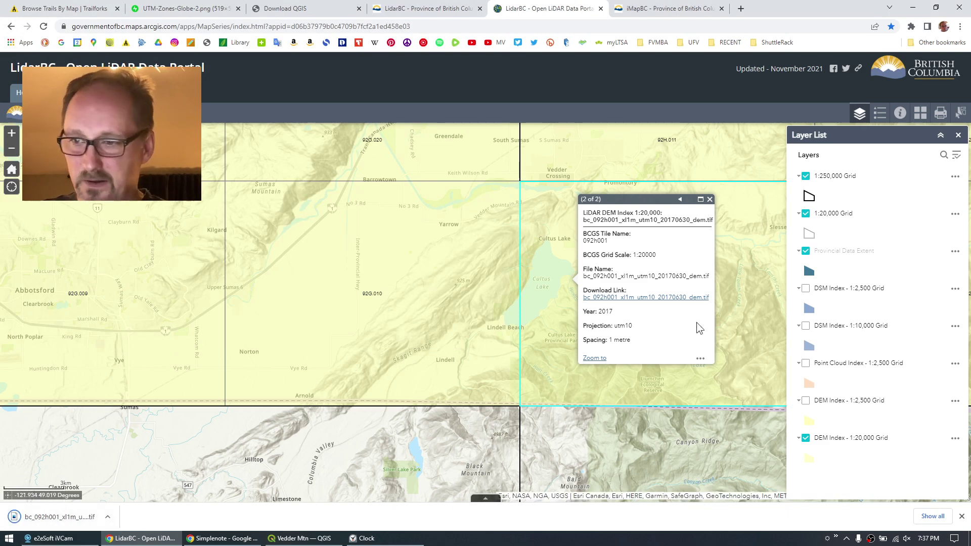
Download tile 092g010's 2017 DEM into the Vedder folder, then return to QGIS.
click(710, 200)
click(416, 248)
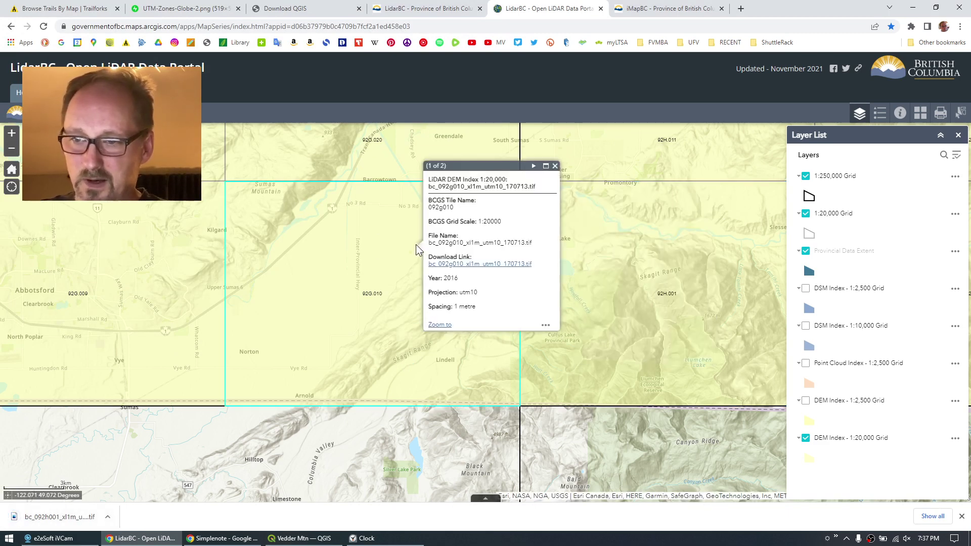
click(534, 166)
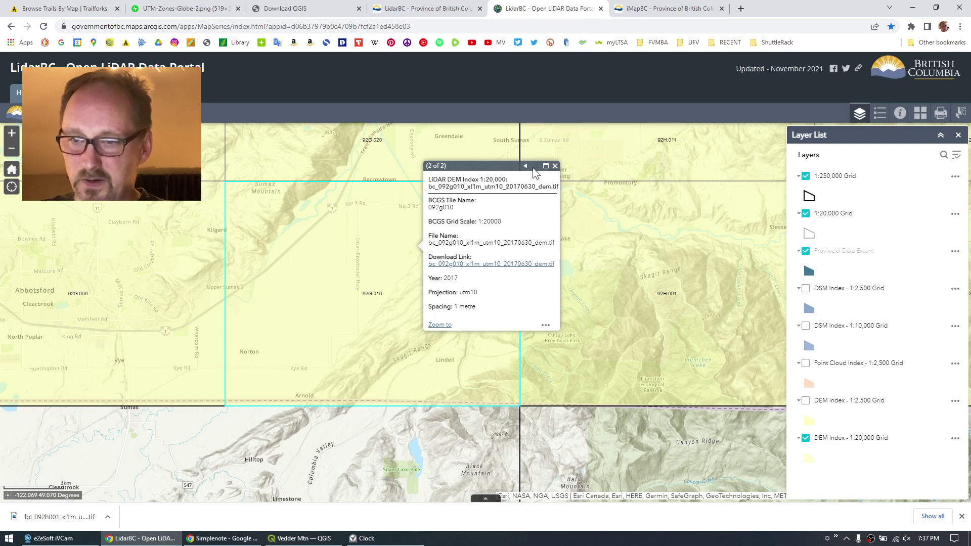
right_click(498, 264)
click(532, 321)
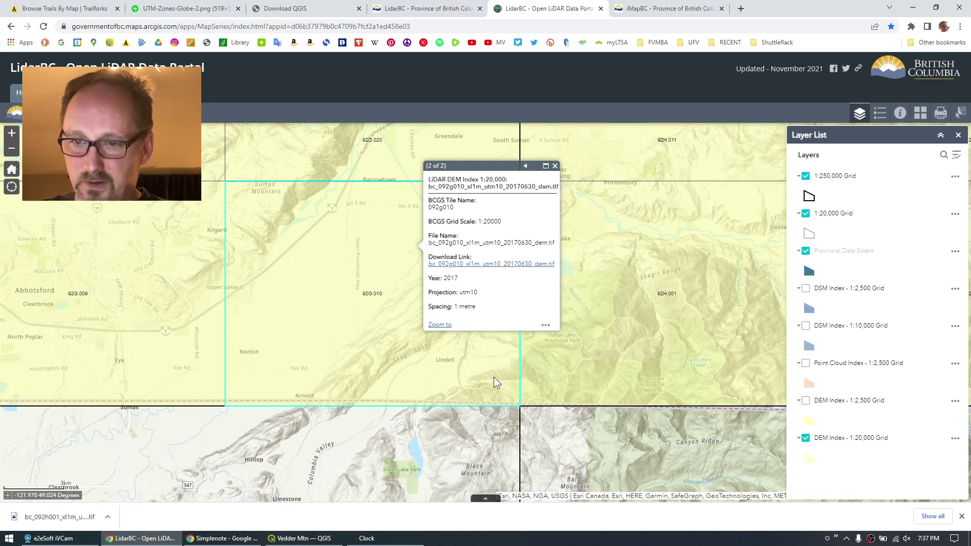
click(431, 331)
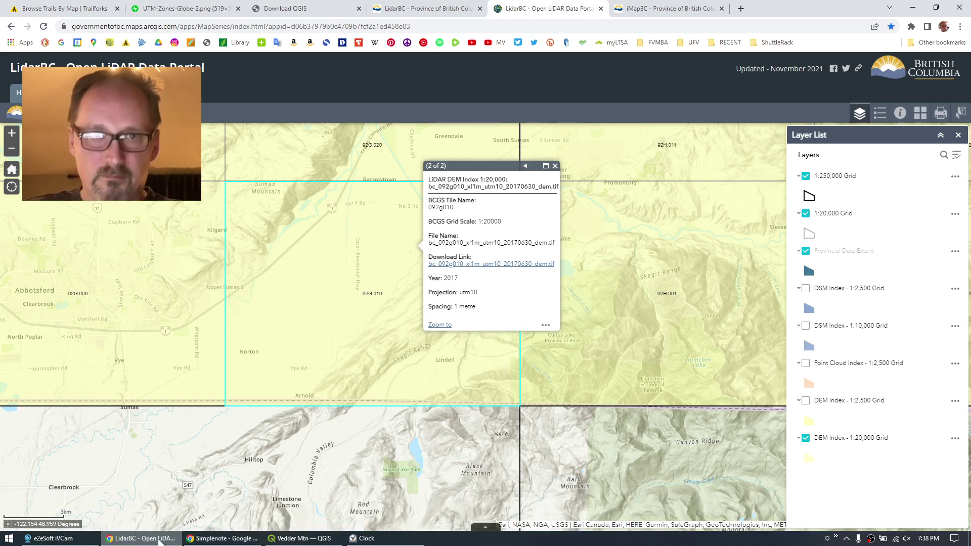
click(301, 538)
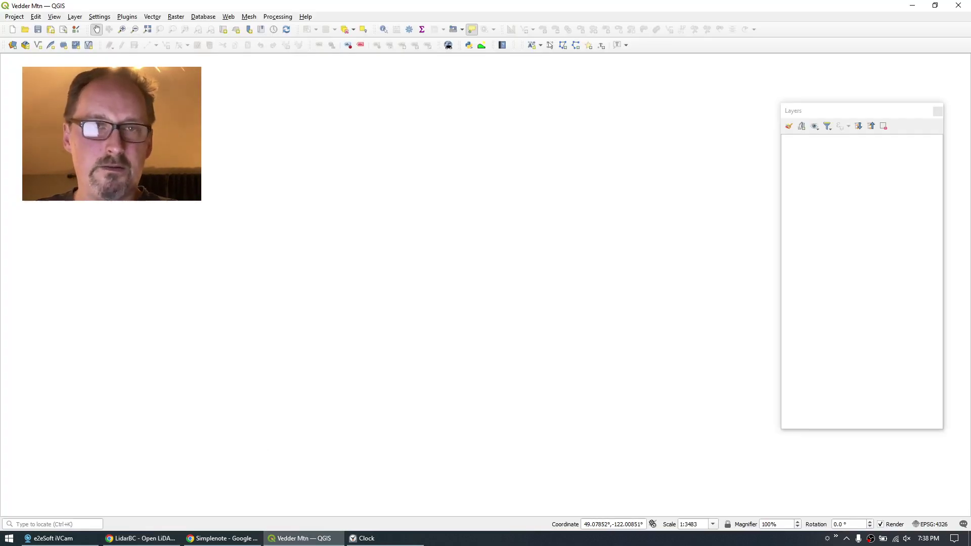
Open the Data Source Manager's Raster page and browse to the Desktop Vedder folder.
click(75, 18)
mouse_move(101, 51)
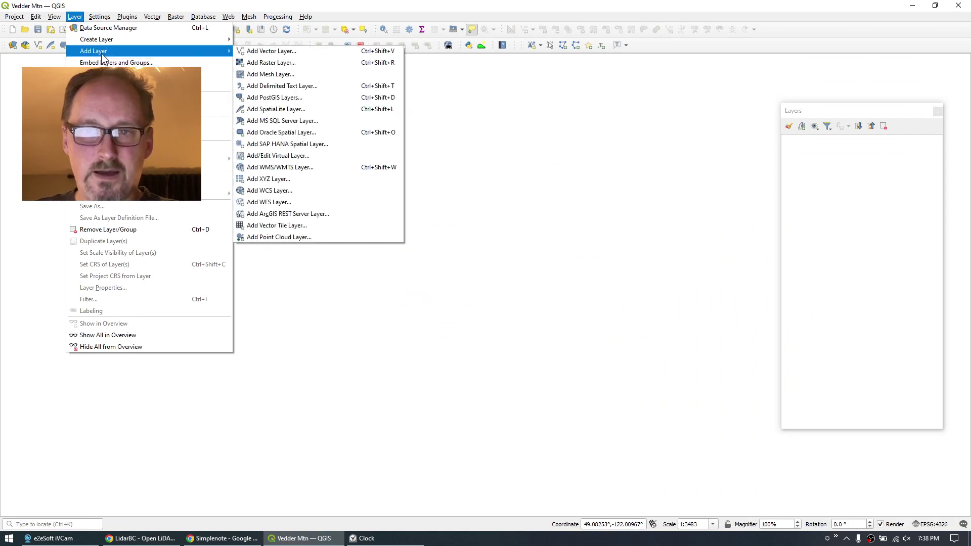
click(293, 65)
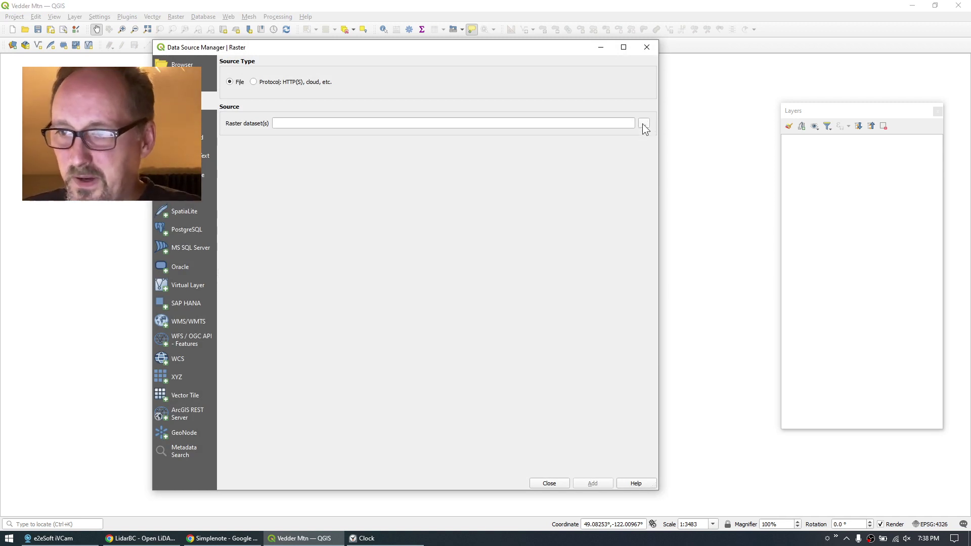
click(644, 124)
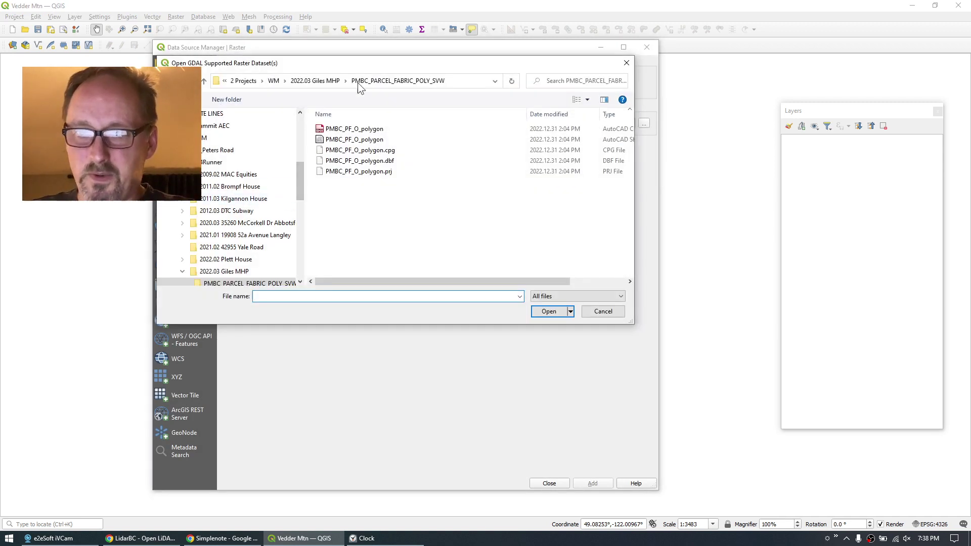
scroll(302, 183, up, 5)
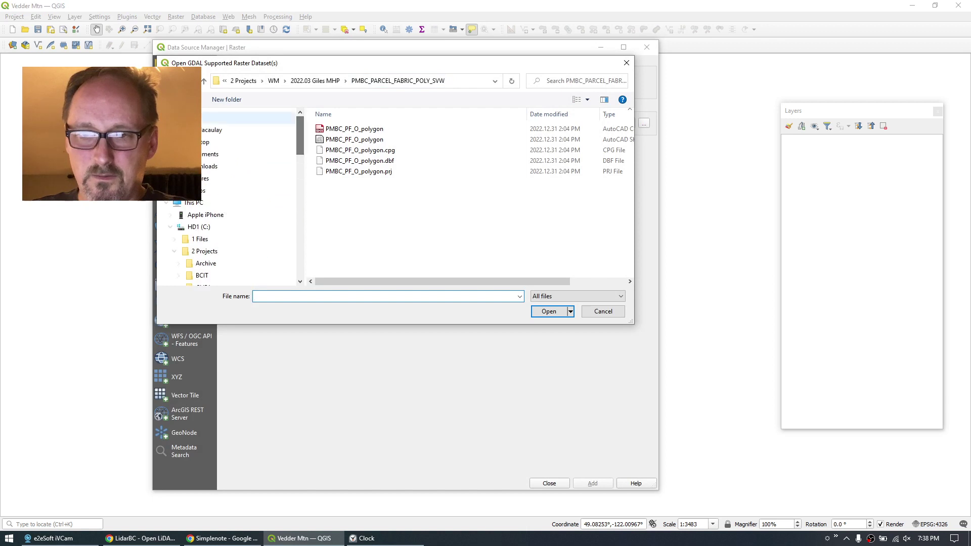
click(228, 142)
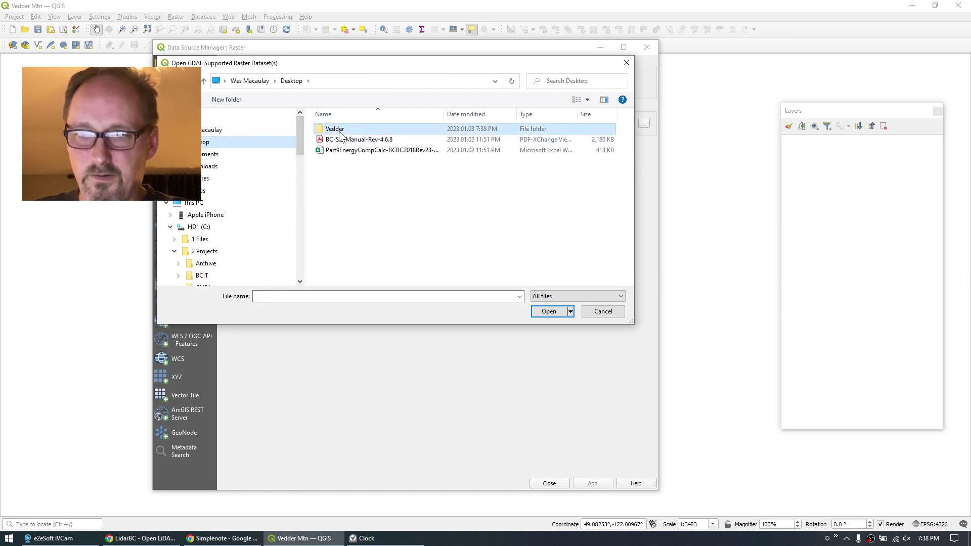
double_click(336, 130)
Add bc_092g010_xl1m_utm10_20170630_dem.tif as a raster layer and close the manager.
click(356, 140)
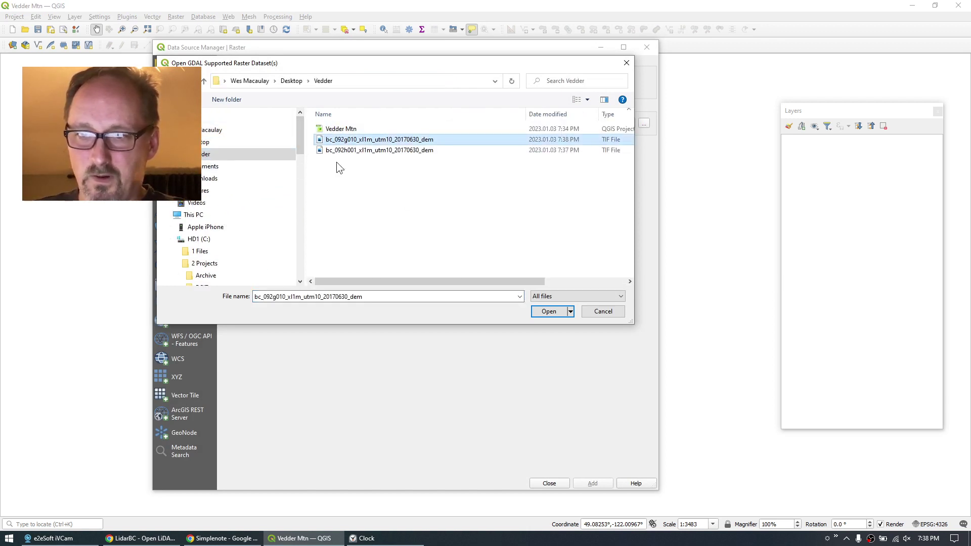
click(551, 312)
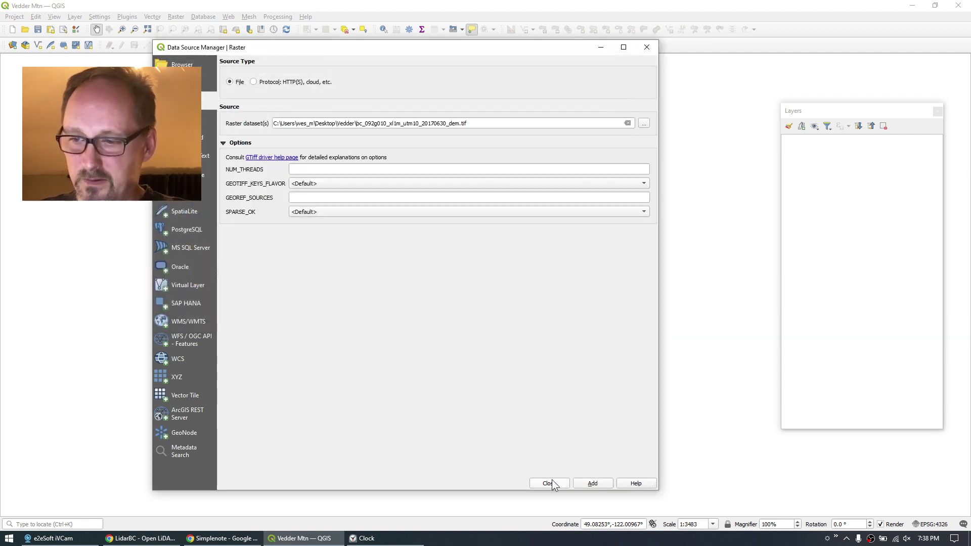
click(594, 482)
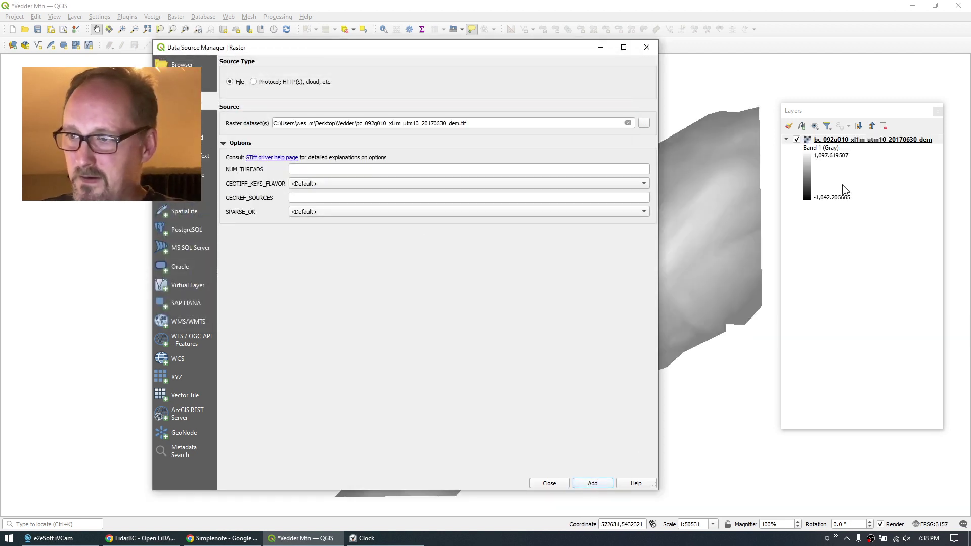
click(547, 483)
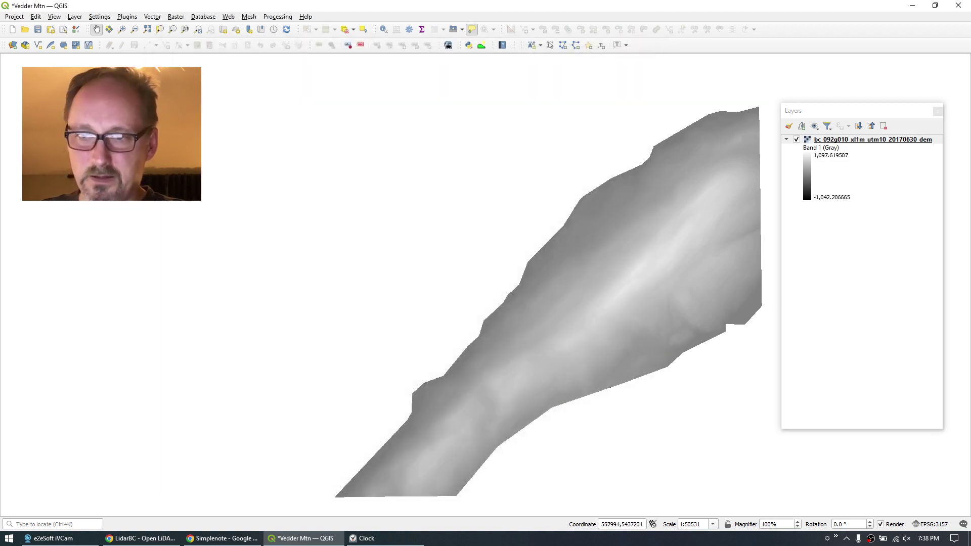
Add the bc_092h001_xl1m_utm10_20170630_dem raster as a second DEM tile beside 092g010.
click(76, 17)
mouse_move(90, 53)
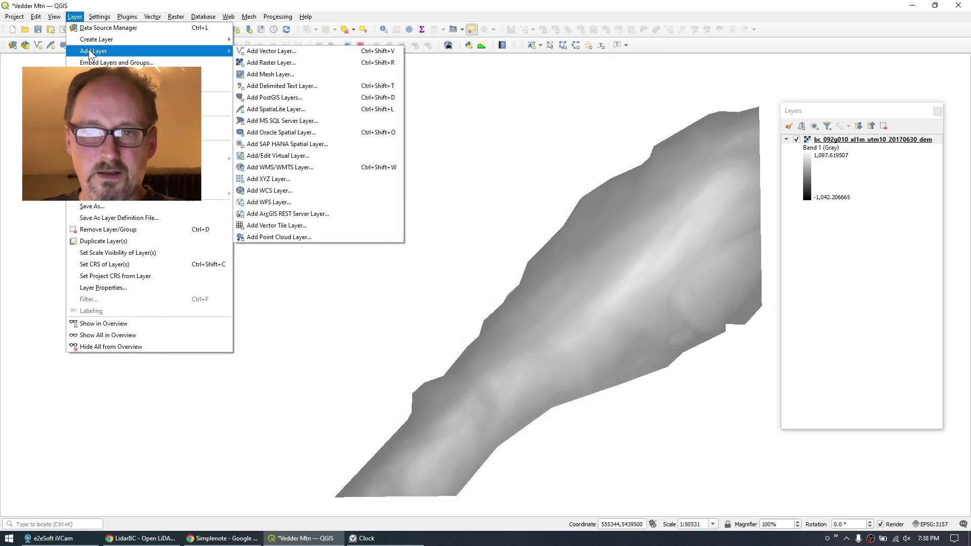
click(263, 63)
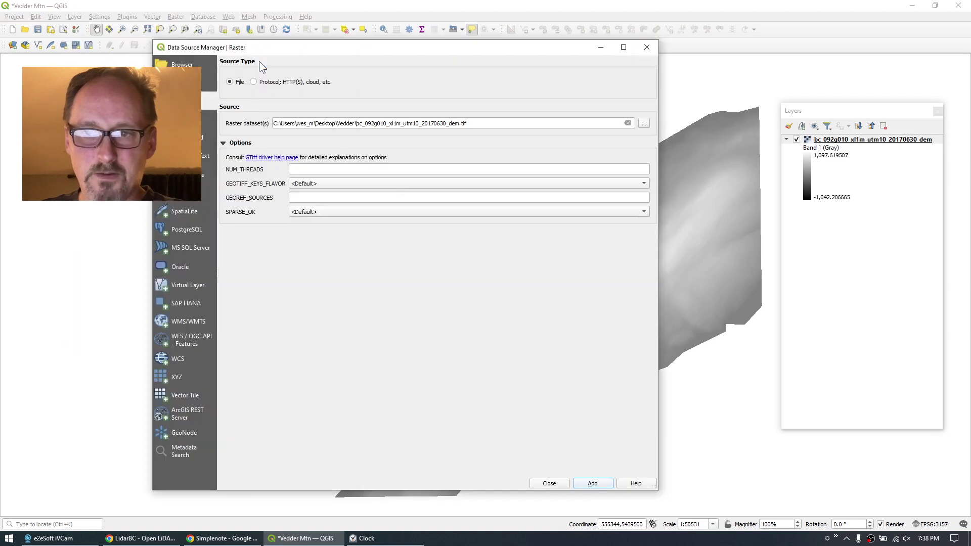
click(644, 124)
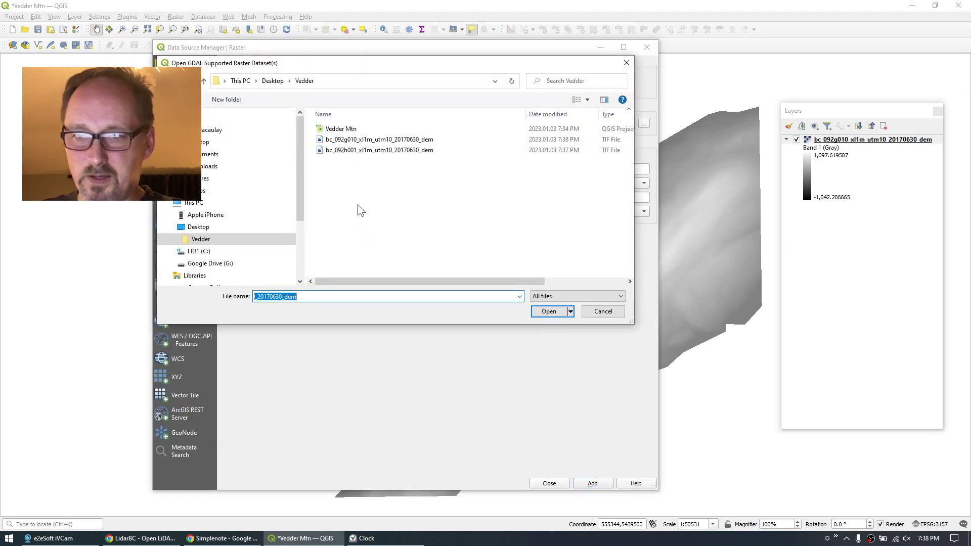
click(359, 150)
click(549, 311)
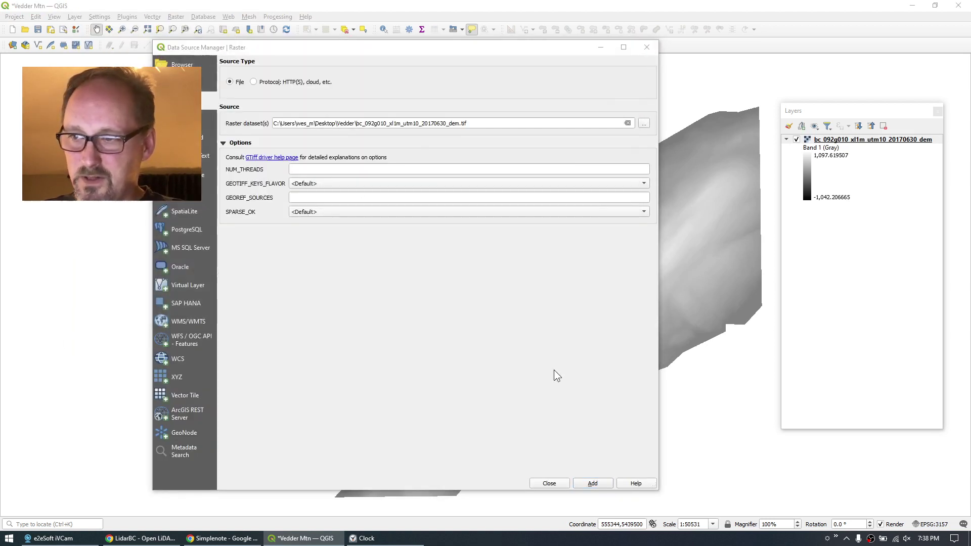
click(594, 483)
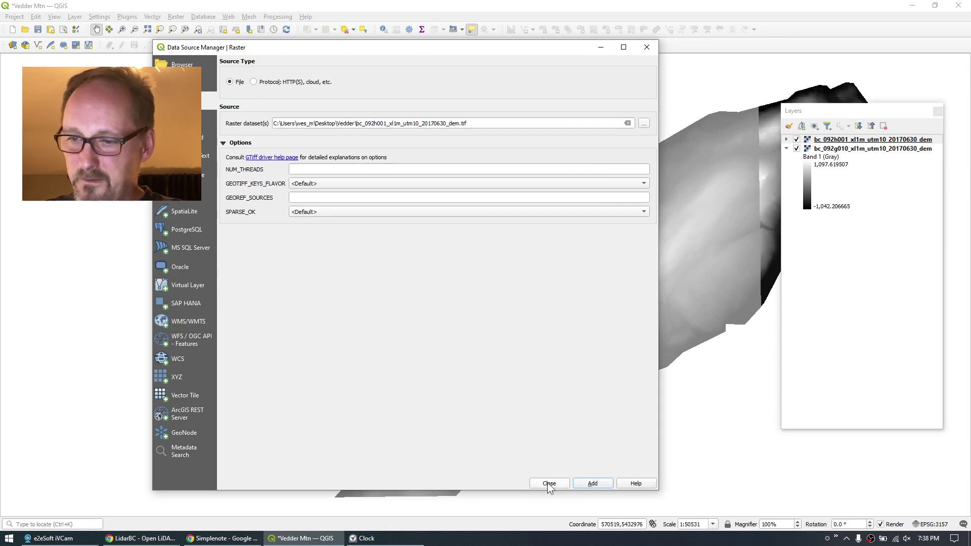
click(549, 483)
drag(405, 188, 213, 188)
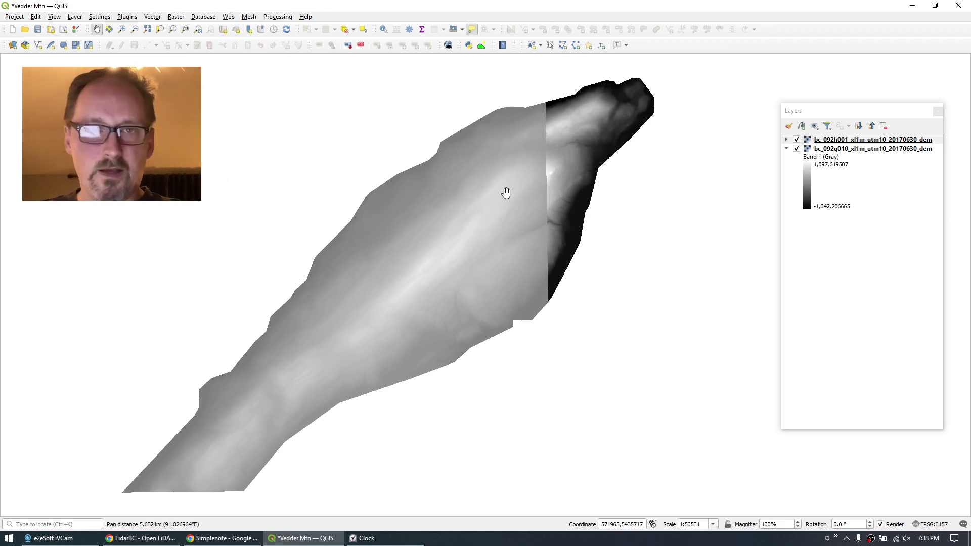
click(786, 140)
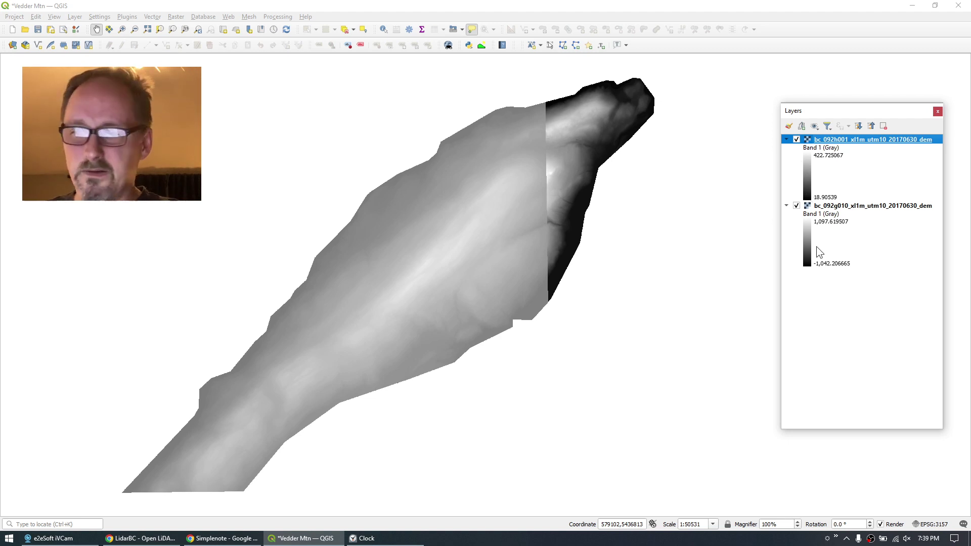
Give the bc_092g010 DEM a 0 to 1100 greyscale stretch.
double_click(812, 258)
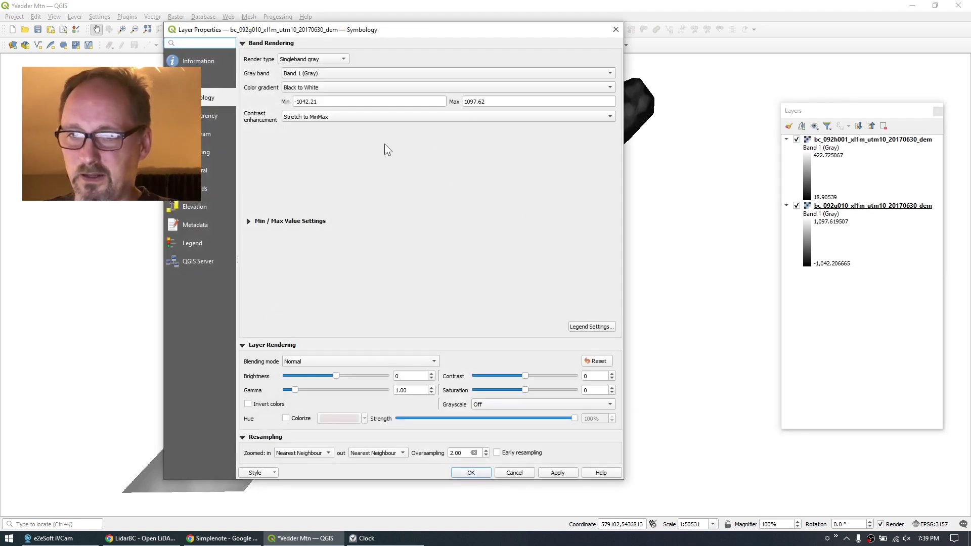
triple_click(305, 101)
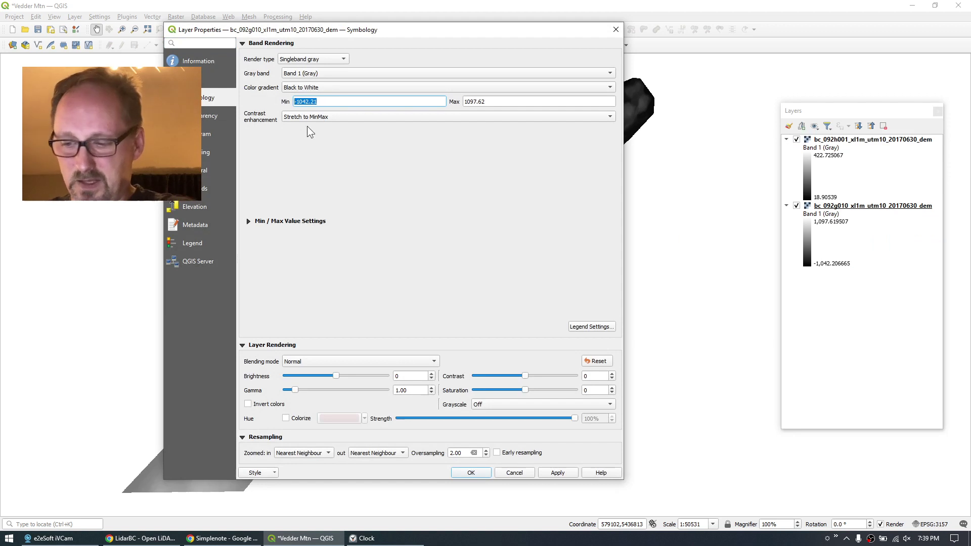
text(0)
key(Tab)
text(11)
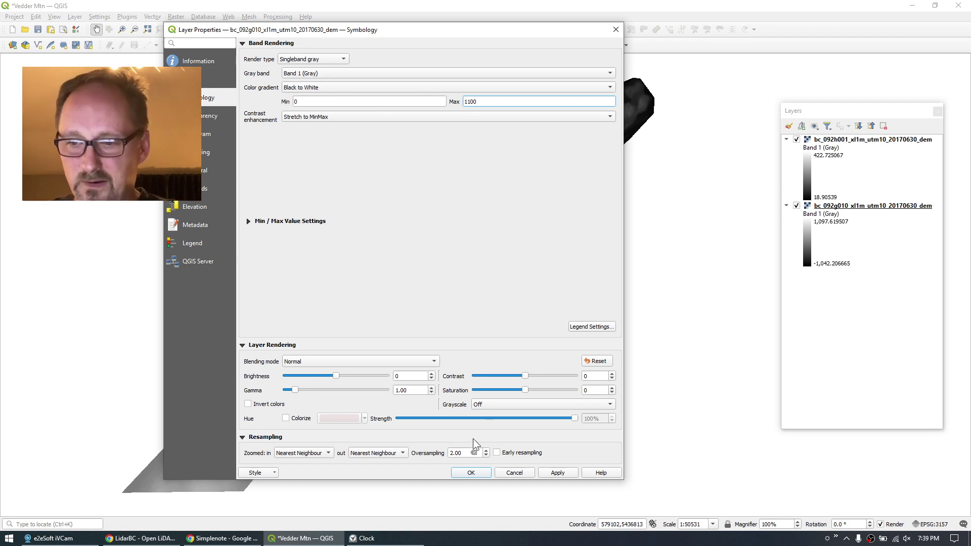
click(478, 476)
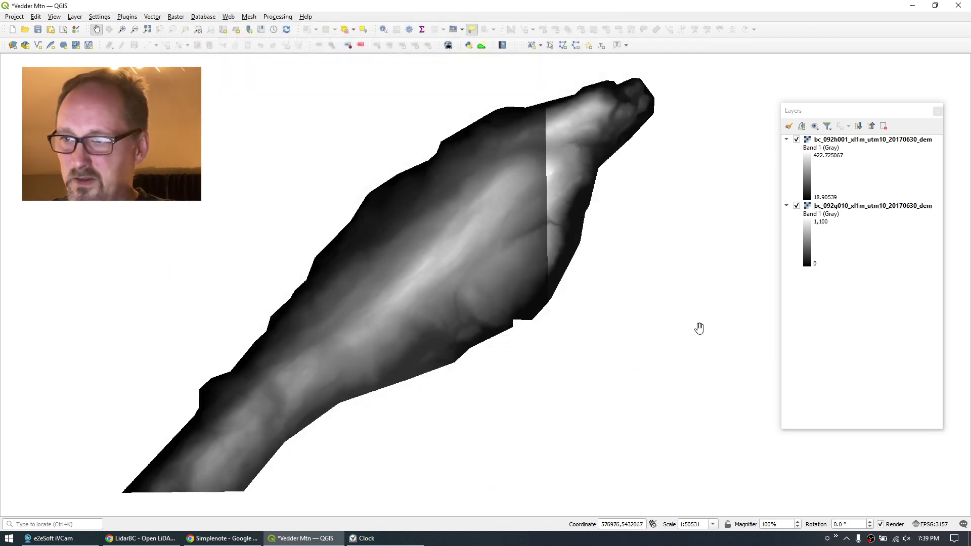
Apply the same 0 to 1100 greyscale stretch to the bc_092h001 DEM.
double_click(810, 176)
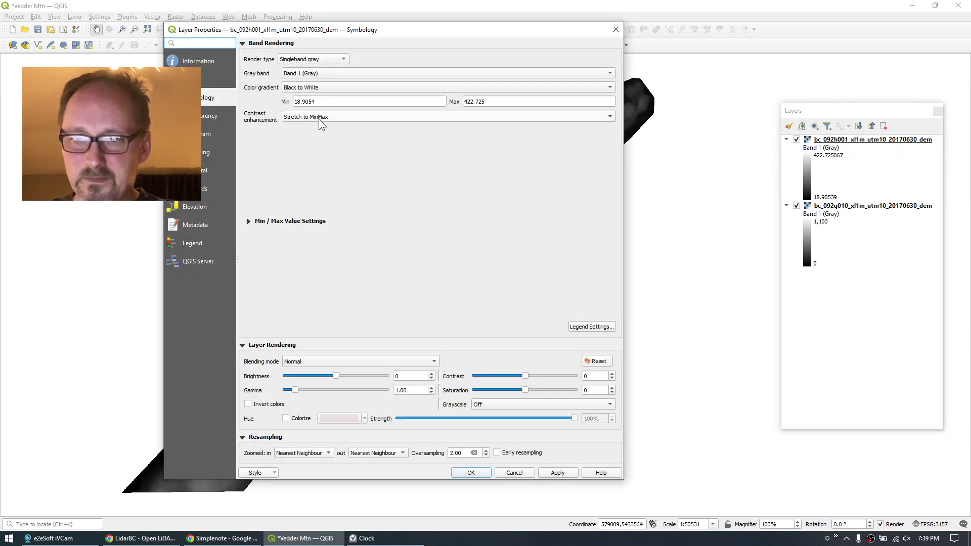
text(0)
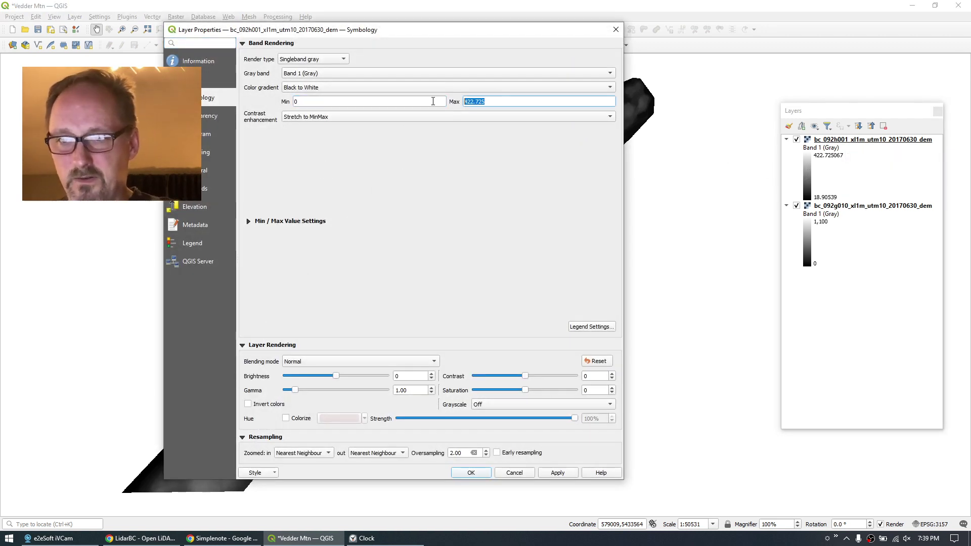
key(Tab)
text(110)
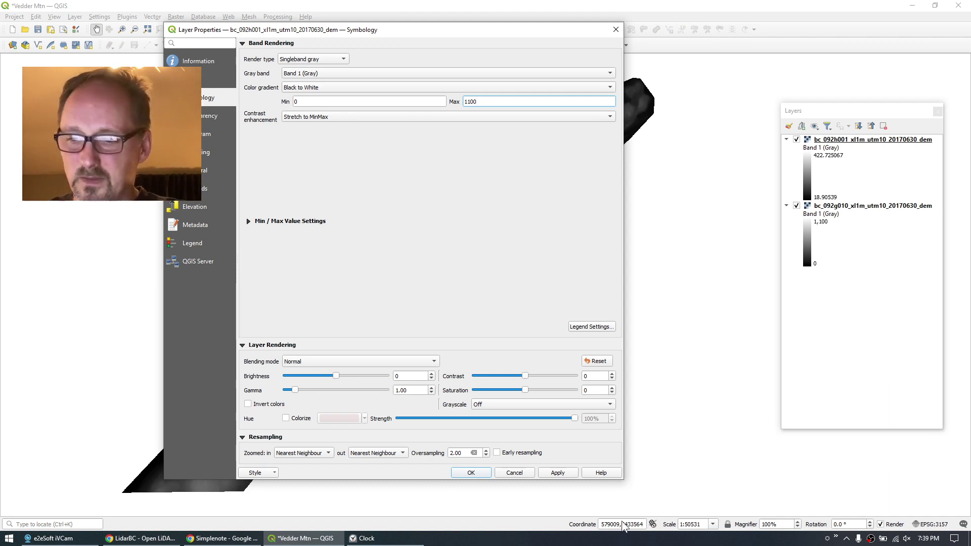
click(472, 474)
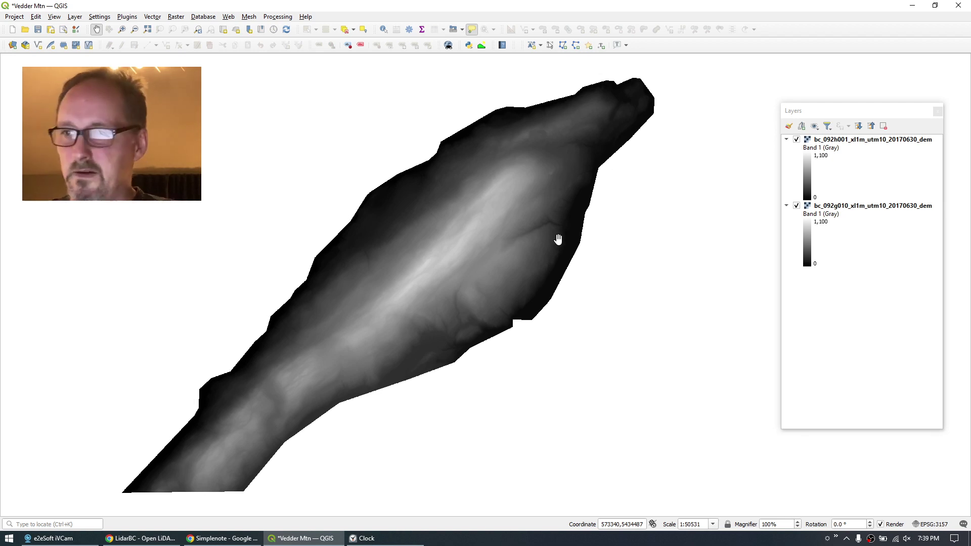
Create a layer group named DEM and move bc_092g010 and bc_092h001 into it.
click(807, 118)
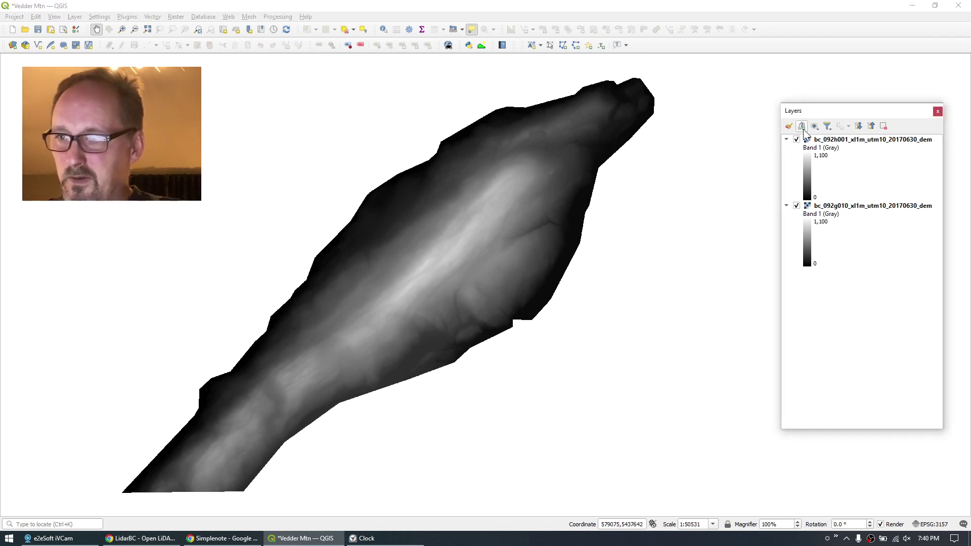
click(801, 126)
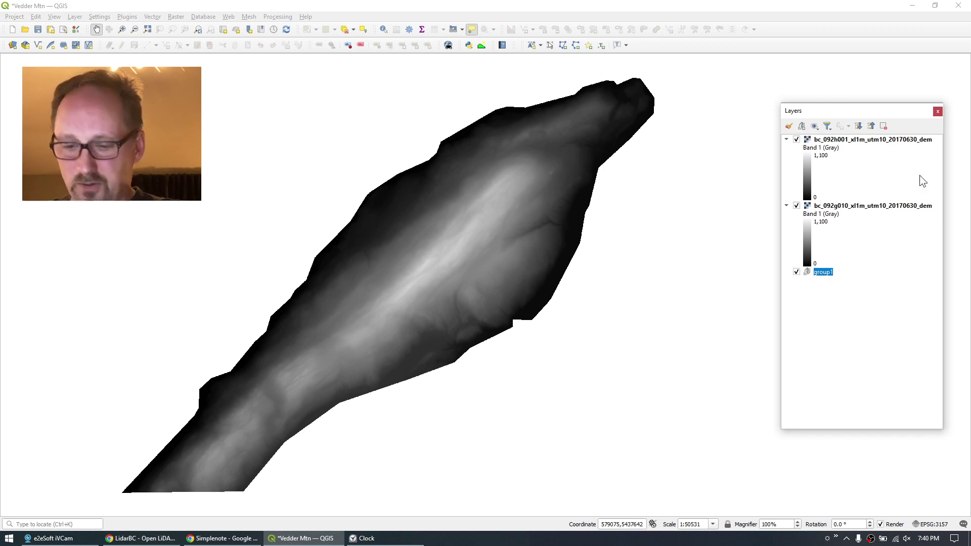
text(DEM)
key(Return)
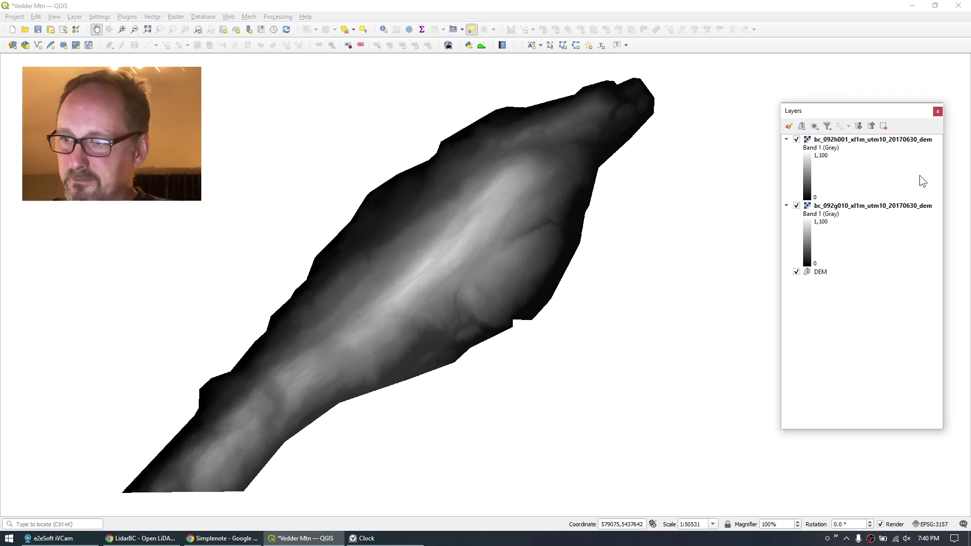
click(859, 206)
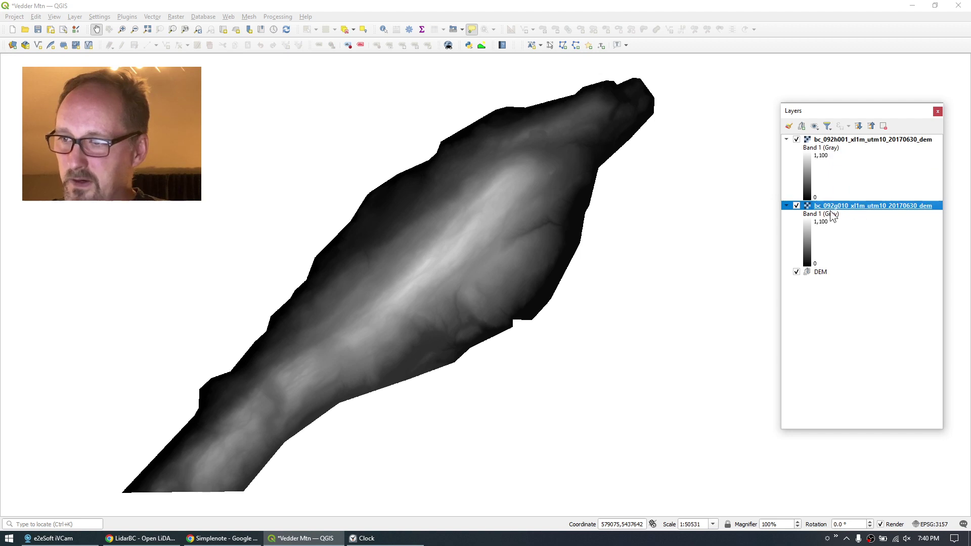
drag(833, 207, 845, 277)
drag(866, 144, 861, 210)
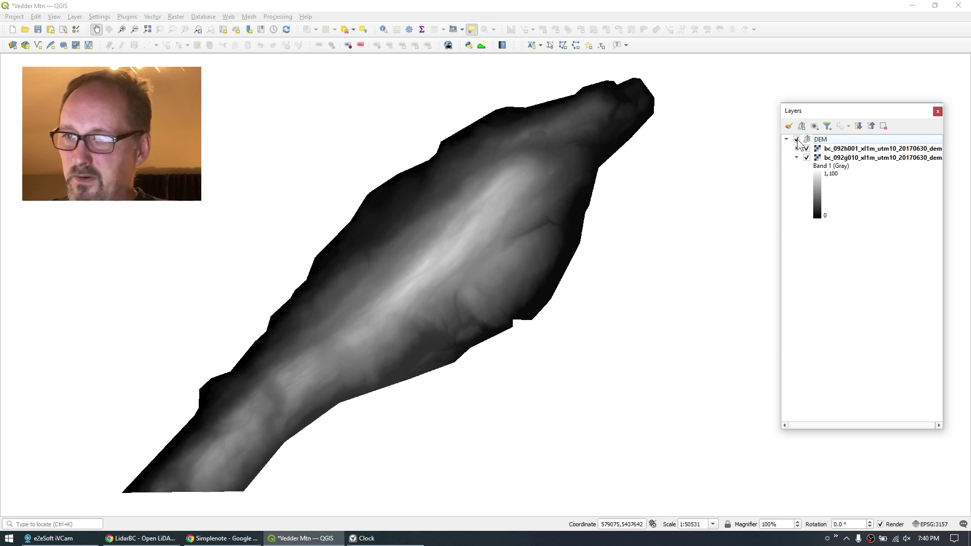
Collapse the bc_092g010 legend and switch the DEM group off.
click(797, 139)
click(798, 140)
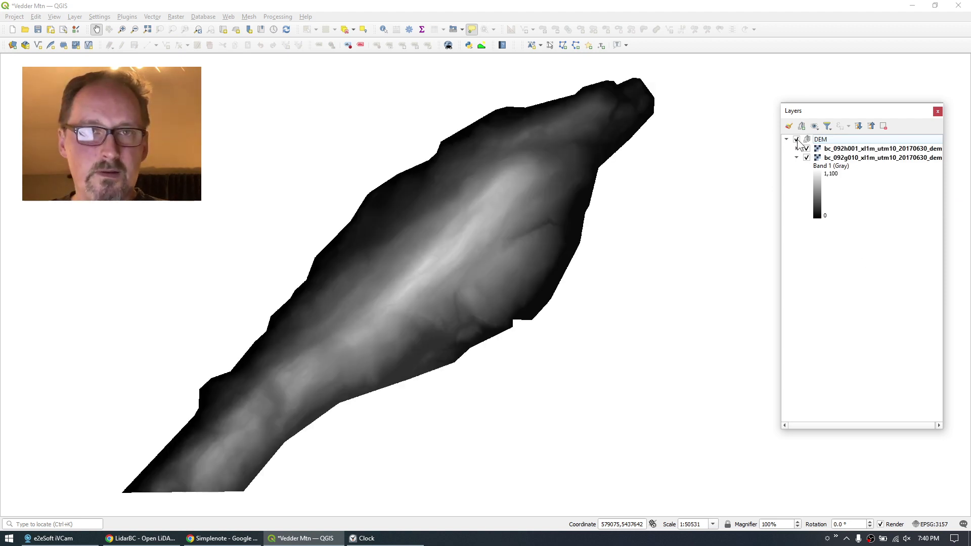
click(797, 139)
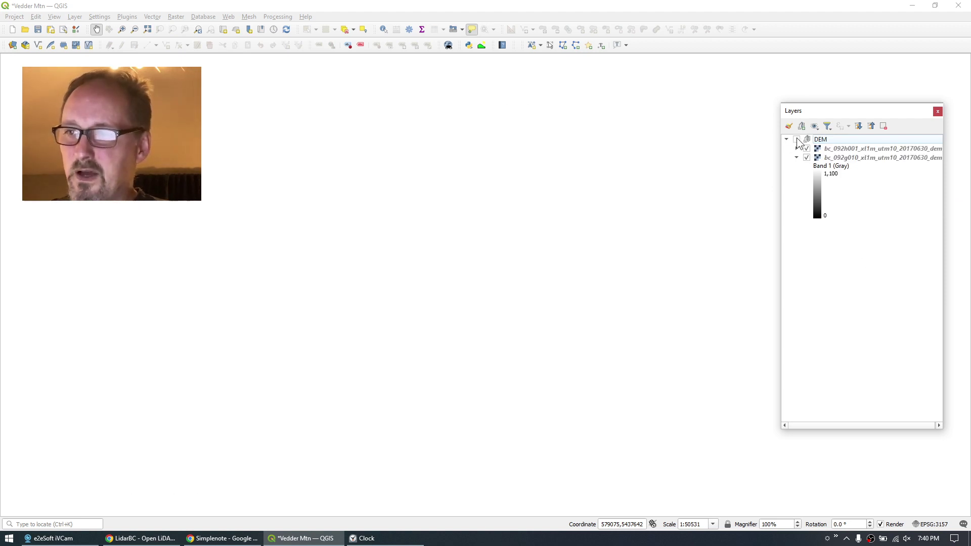
click(796, 140)
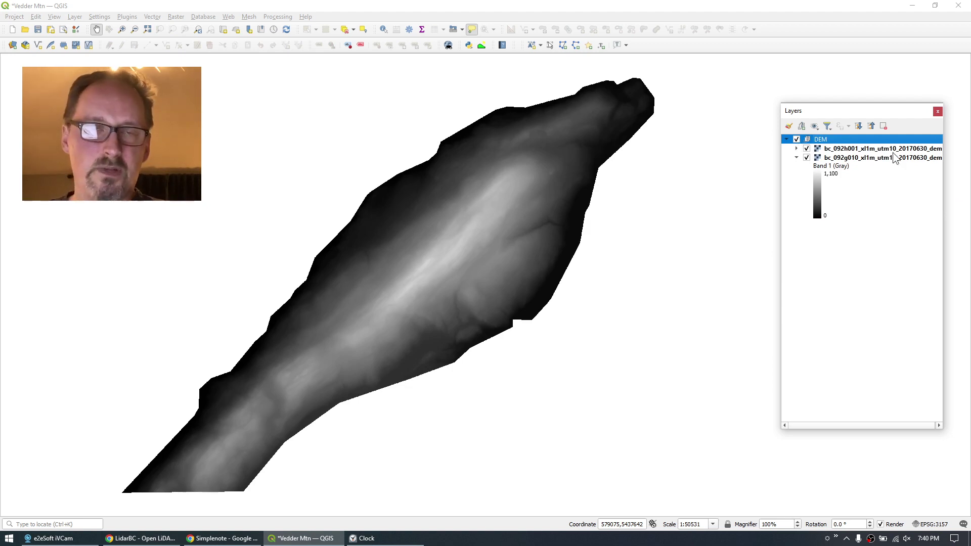
click(796, 157)
click(797, 139)
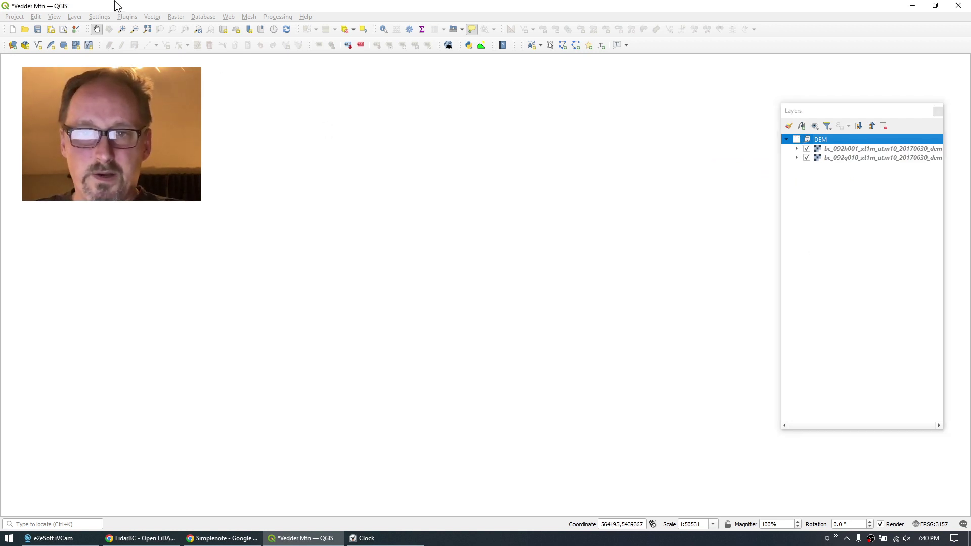
Start the GDAL Contour tool with a DEM layer as the elevation input.
click(176, 17)
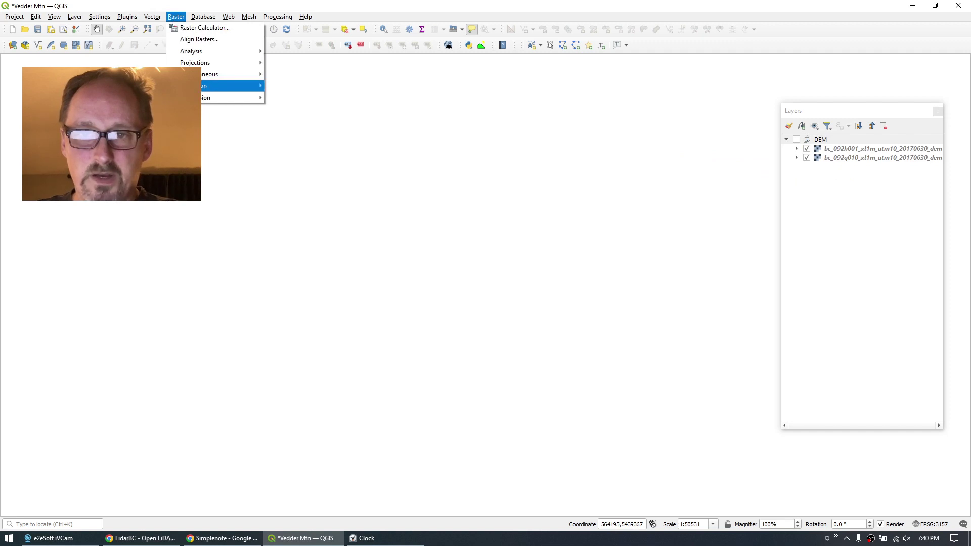
mouse_move(187, 86)
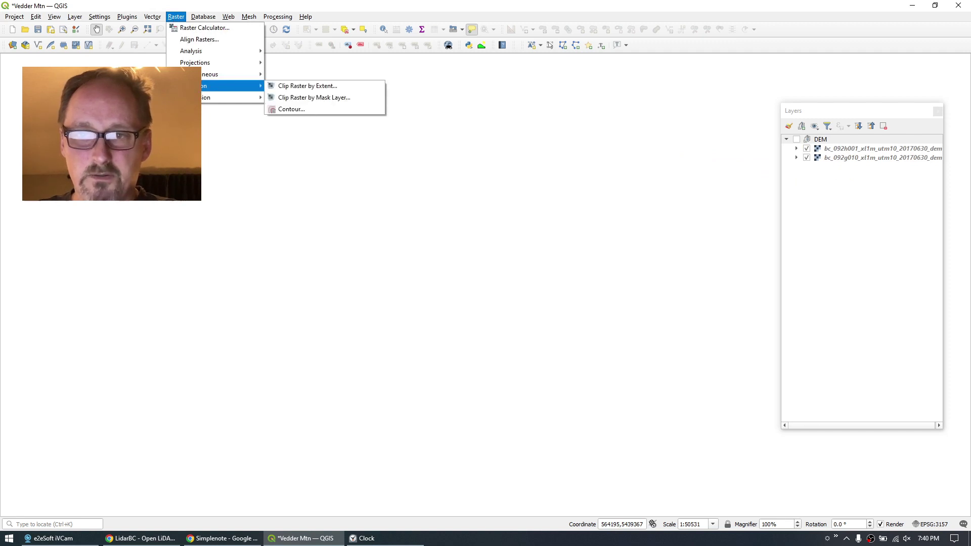
click(292, 108)
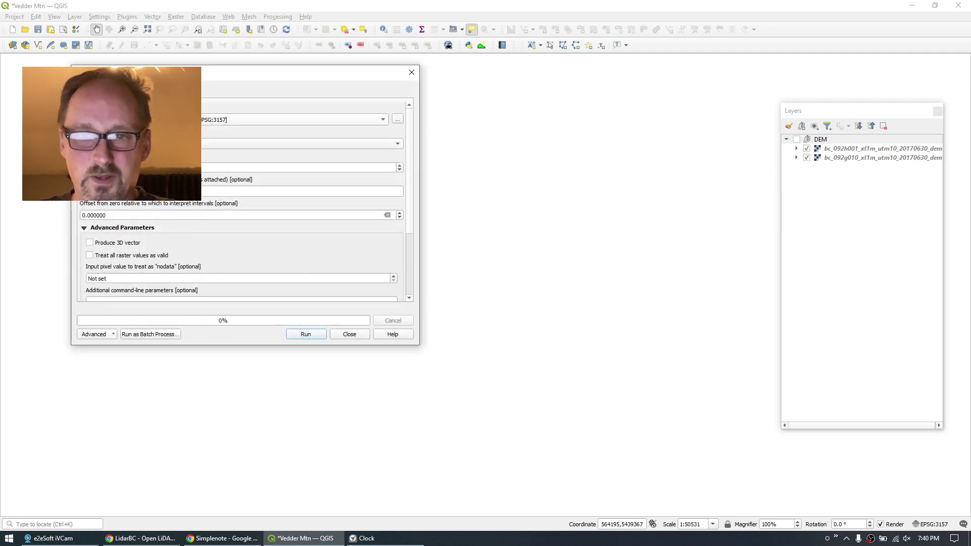
click(152, 120)
click(152, 129)
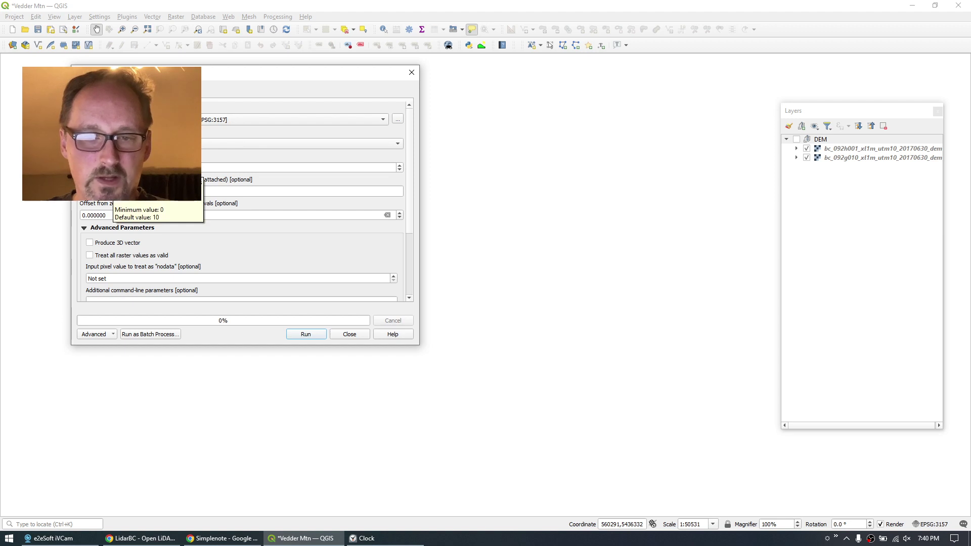
Enable Produce 3D vector and bring up the Contours output save options.
click(89, 242)
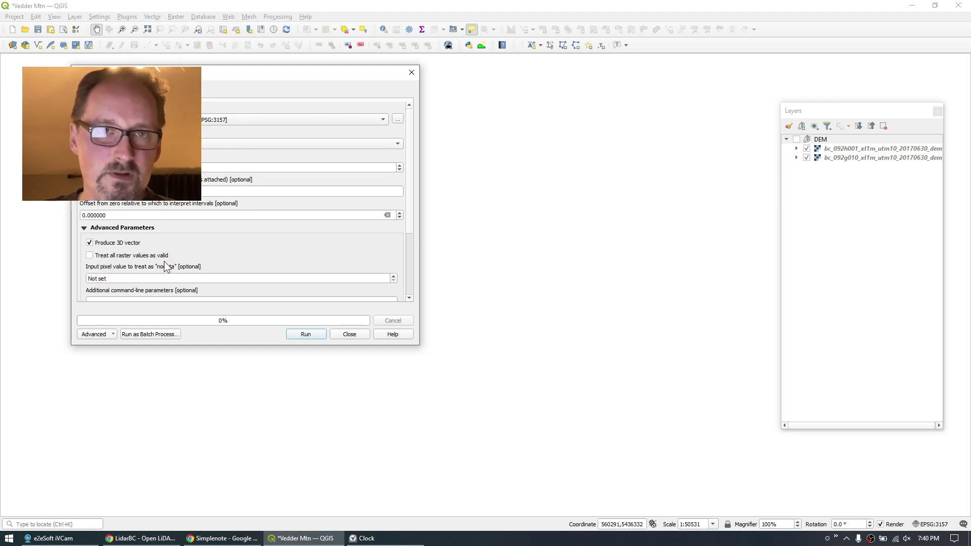
scroll(408, 130, down, 5)
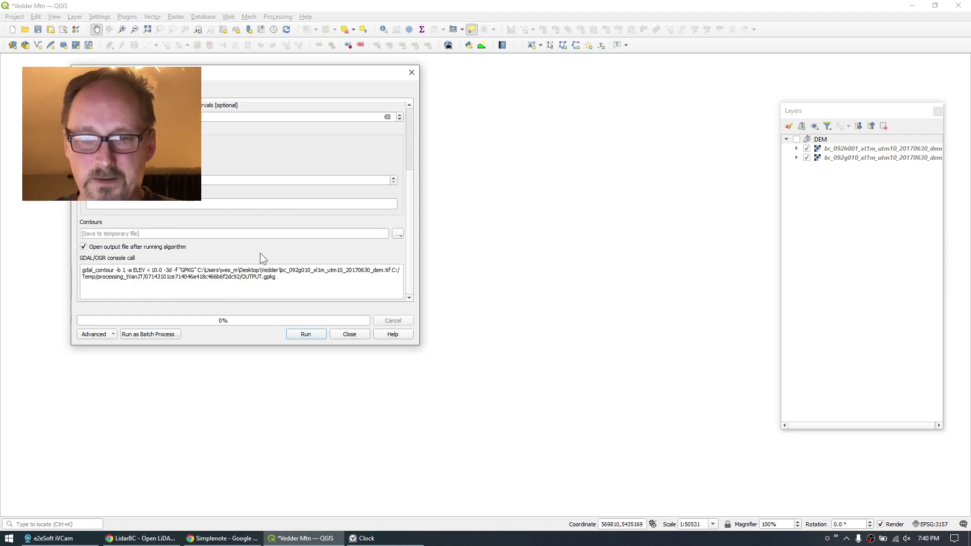
click(94, 233)
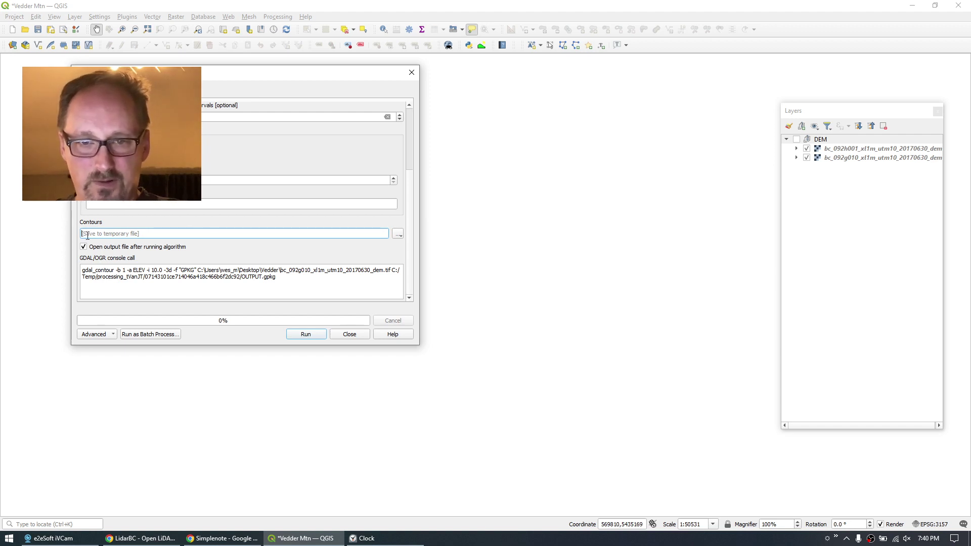
click(398, 233)
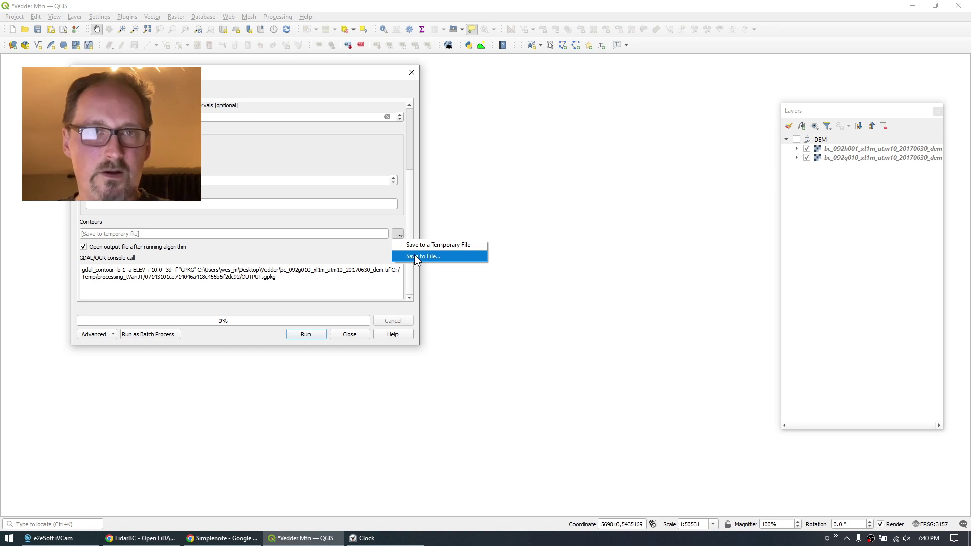
Save the contour output as GeoPackage 'Contours 92G' in the Desktop Vedder folder.
click(414, 256)
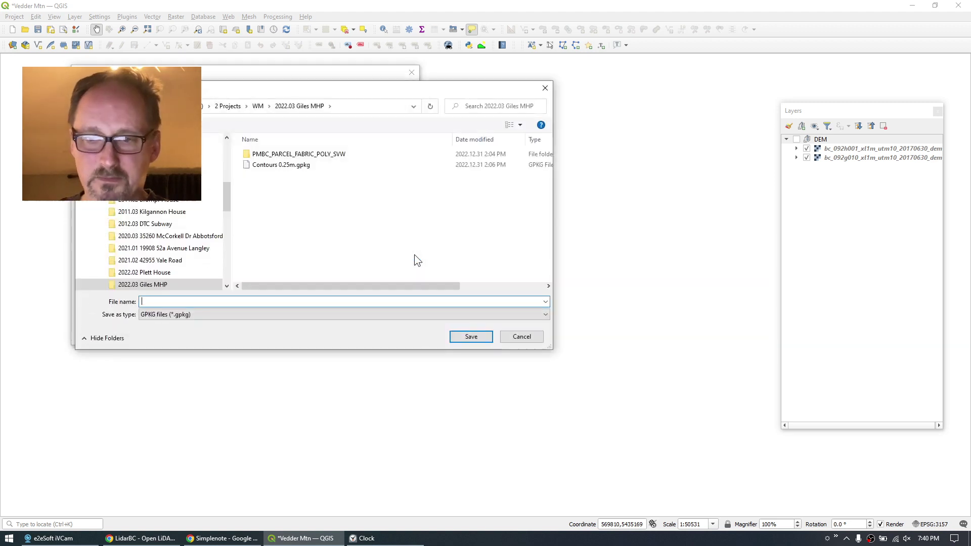
text(Conto)
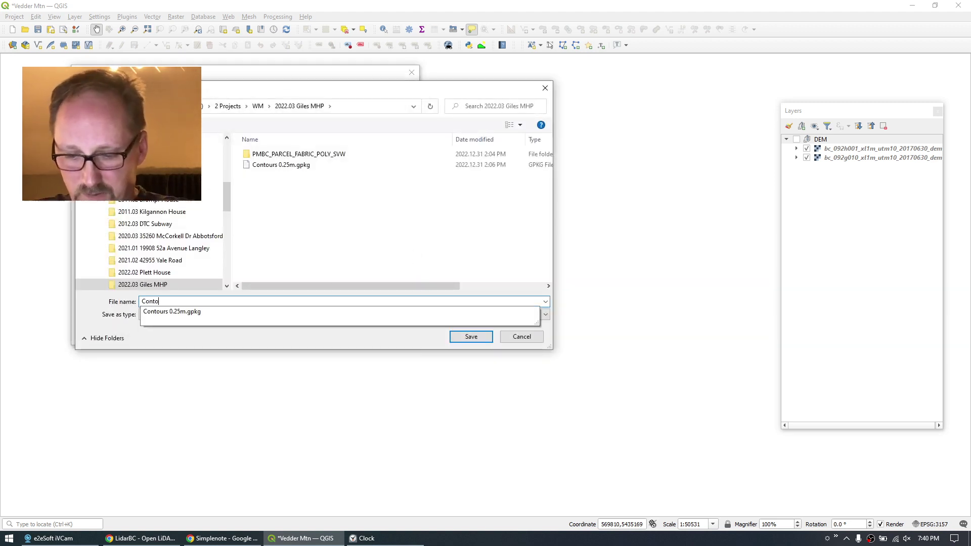
text(urs 92G)
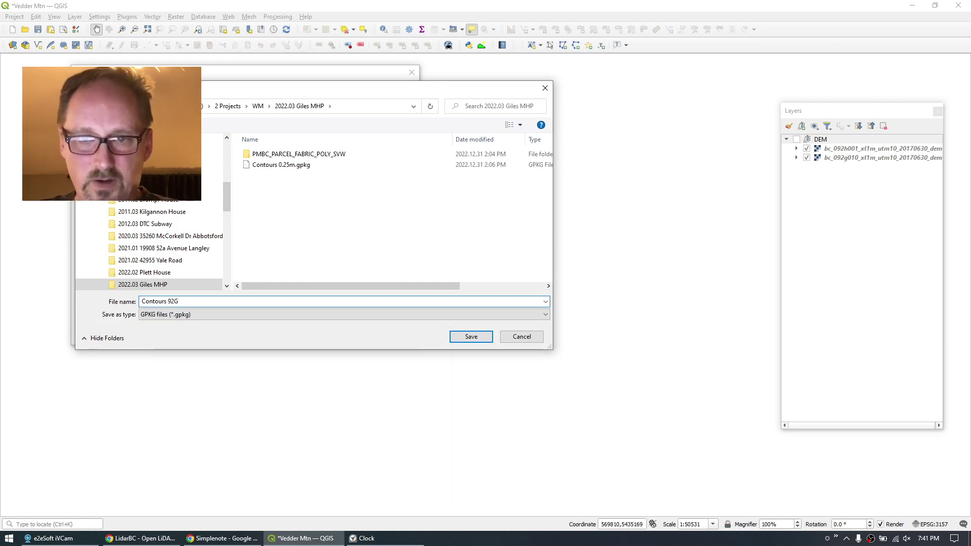
drag(227, 199, 230, 135)
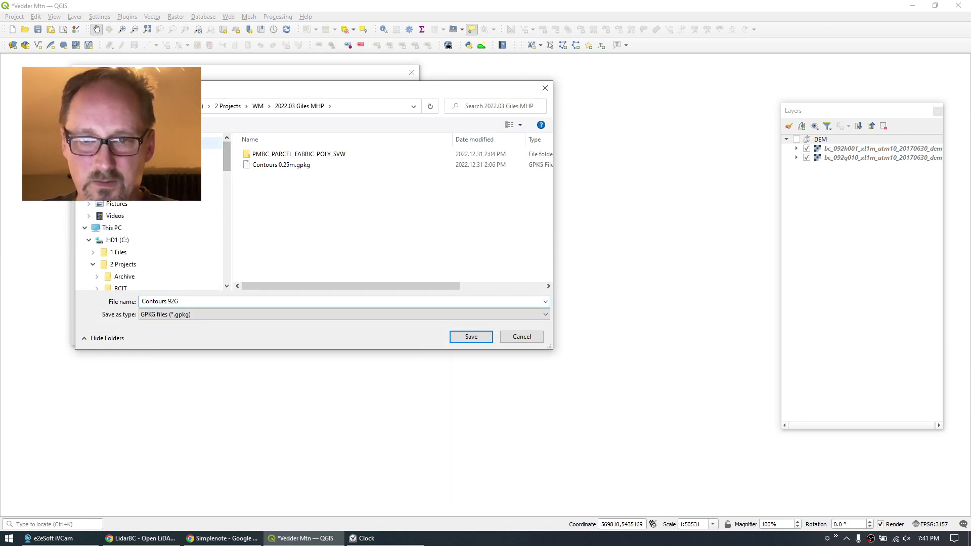
click(213, 143)
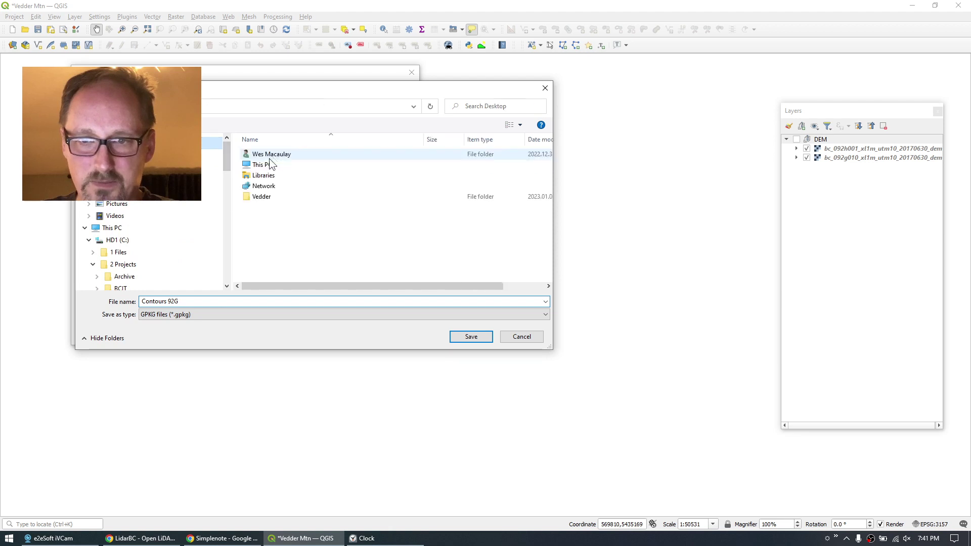
double_click(261, 196)
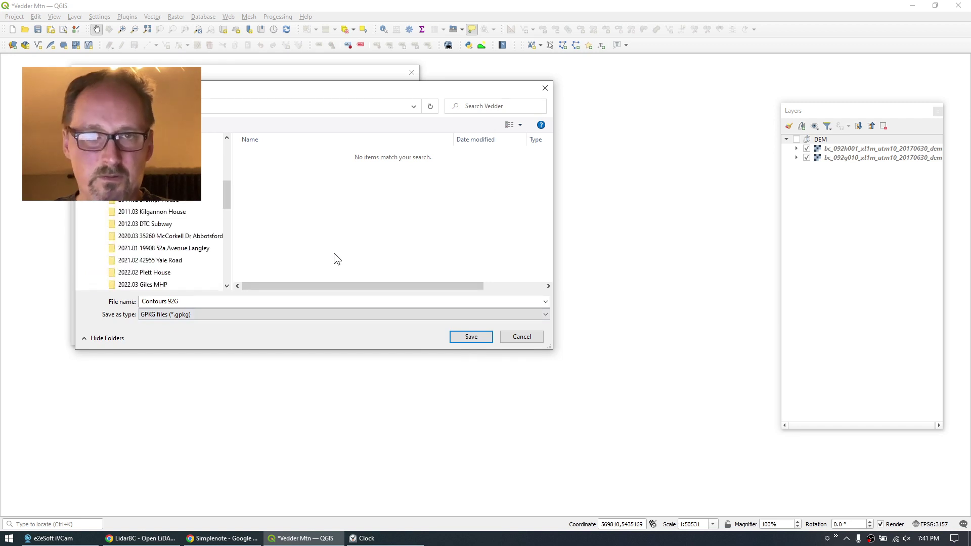
click(472, 335)
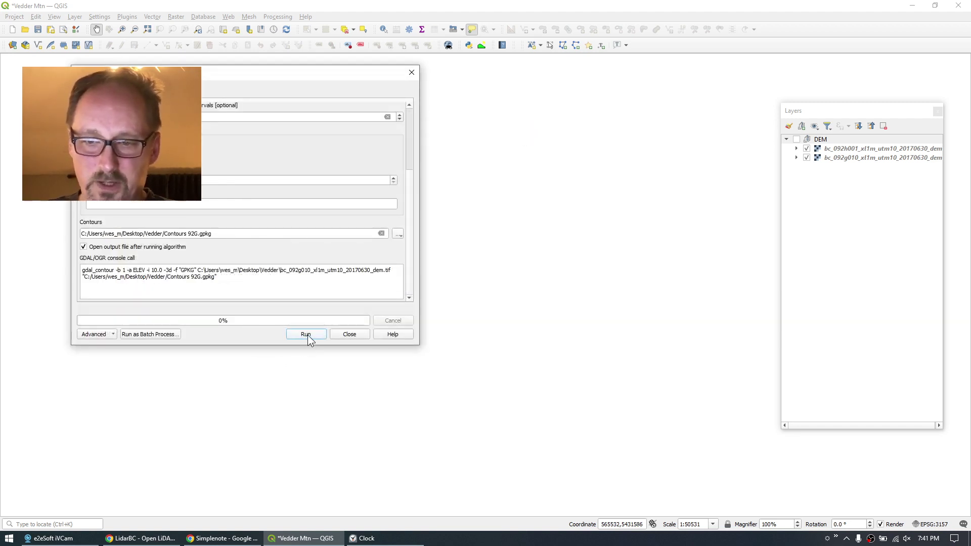
Run the contour tool to generate Contours 92G, then zoom out to find it.
click(307, 334)
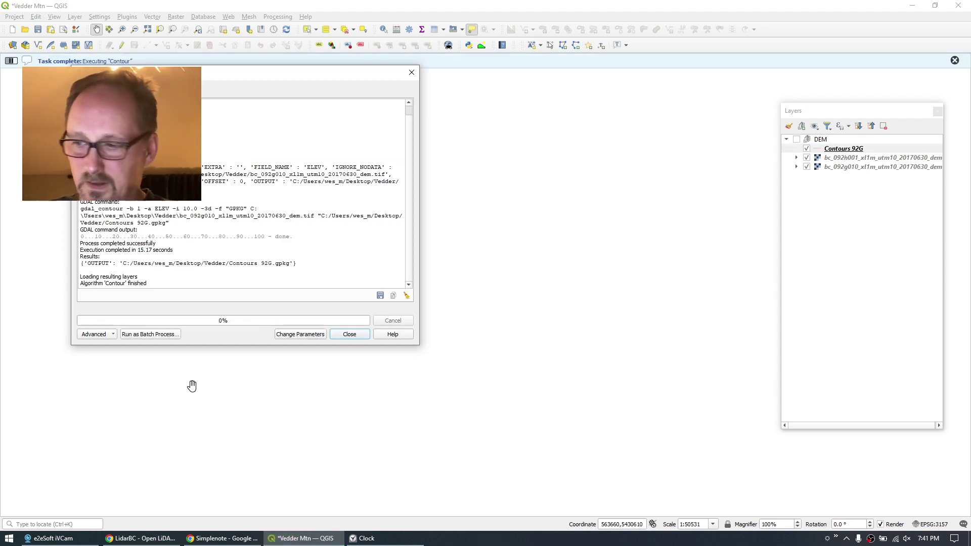
click(349, 335)
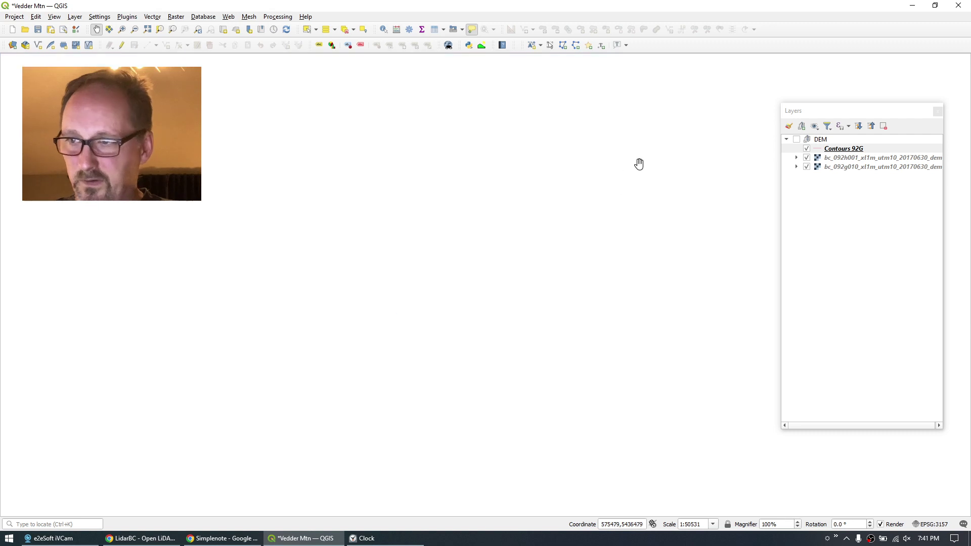
drag(639, 158, 401, 304)
scroll(399, 294, down, 4)
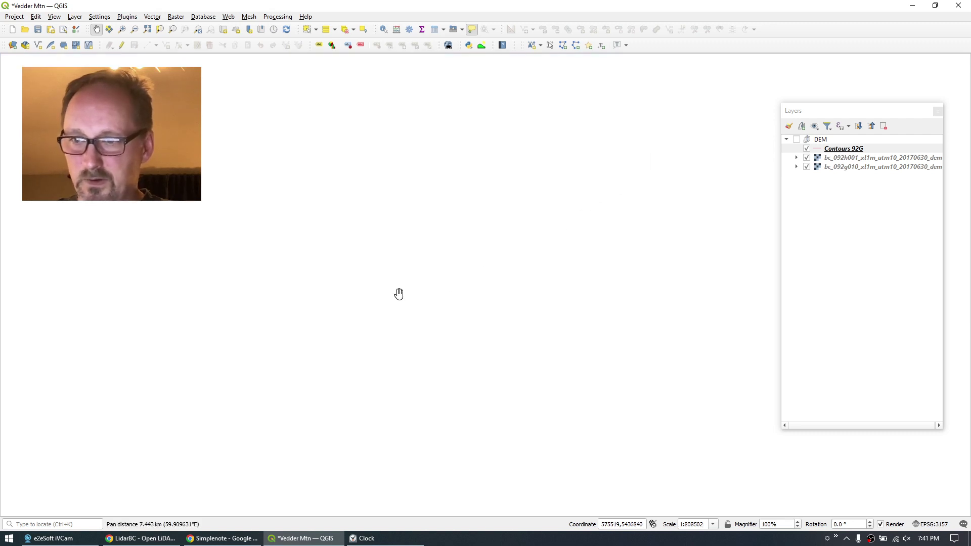
scroll(536, 297, down, 2)
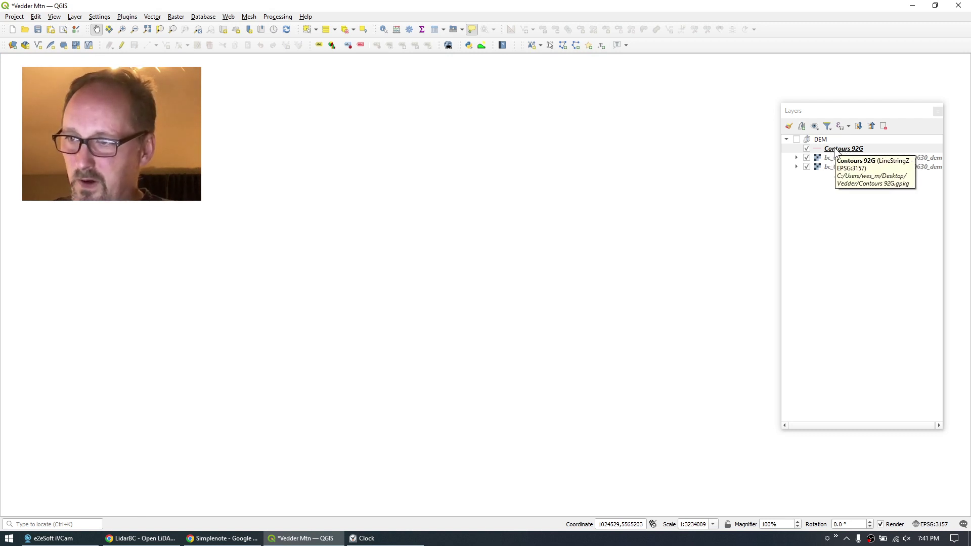
Move Contours 92G above the DEM group and zoom in on its pink lines.
drag(838, 151, 866, 135)
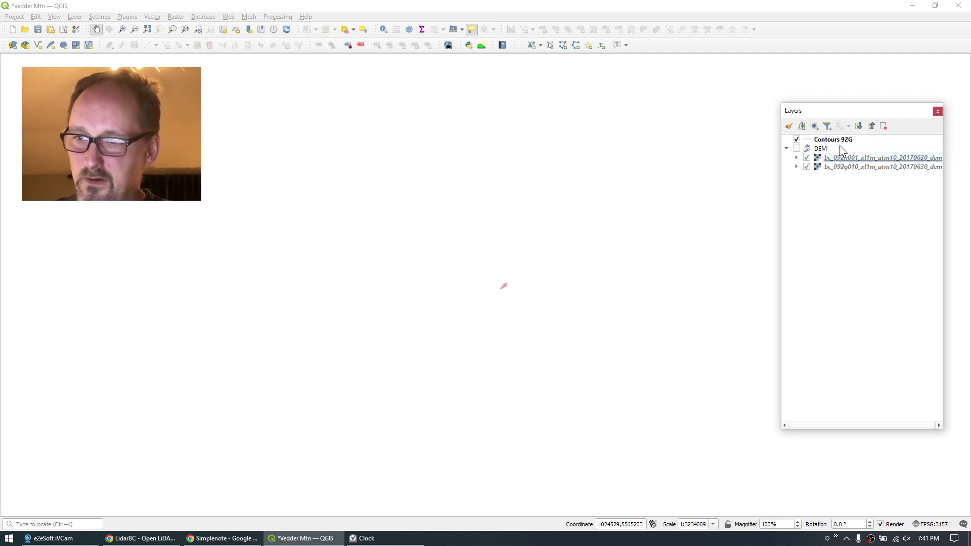
scroll(506, 286, up, 5)
drag(225, 310, 391, 273)
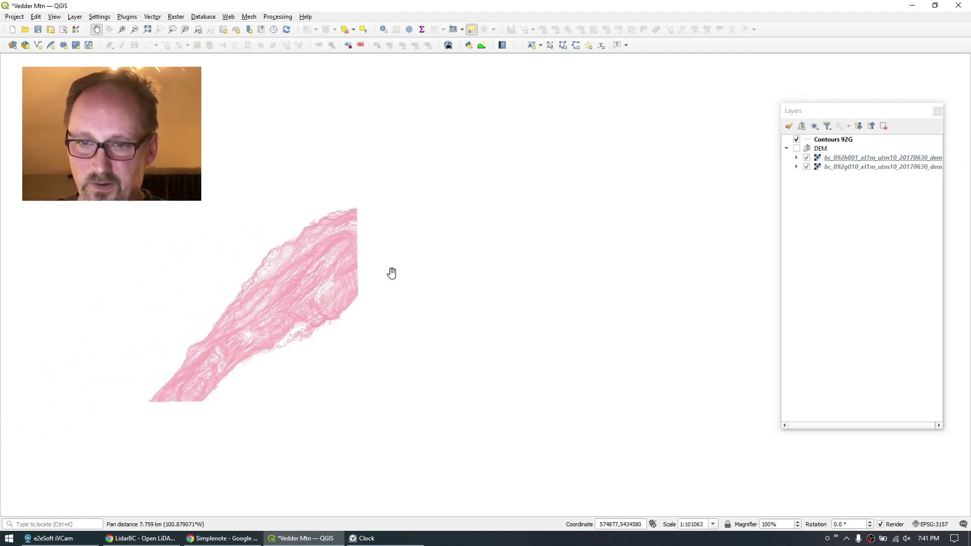
scroll(303, 281, up, 1)
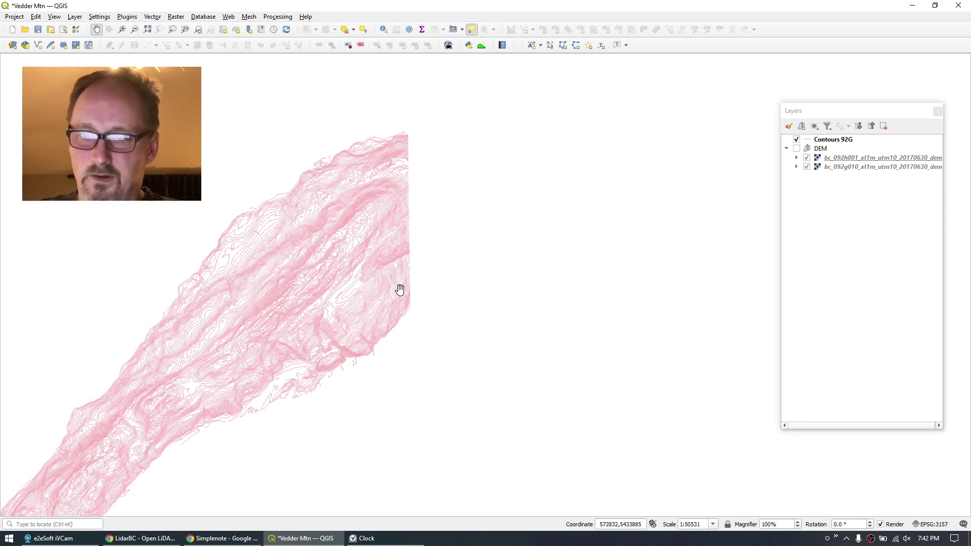
click(843, 141)
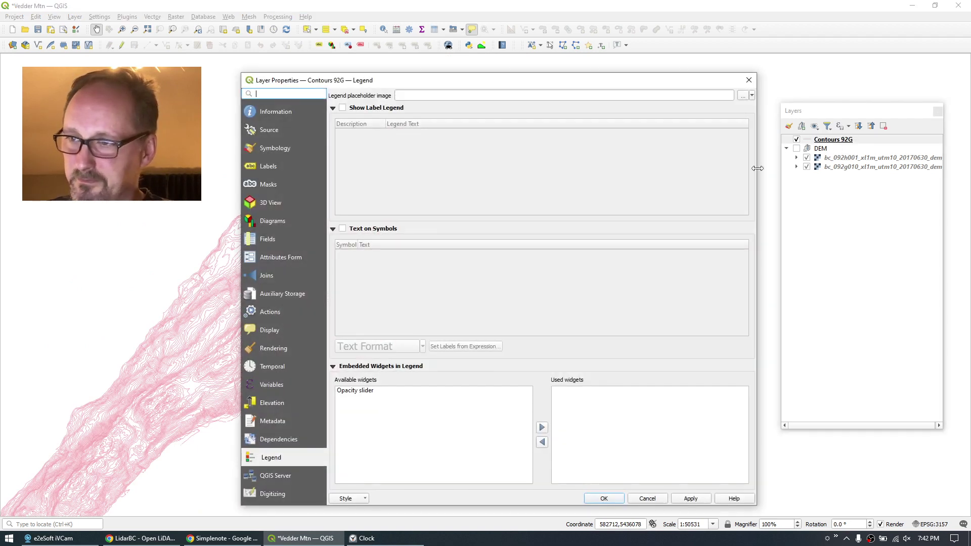
Style the Contours 92G lines black at 0.18 mm width and apply.
click(262, 149)
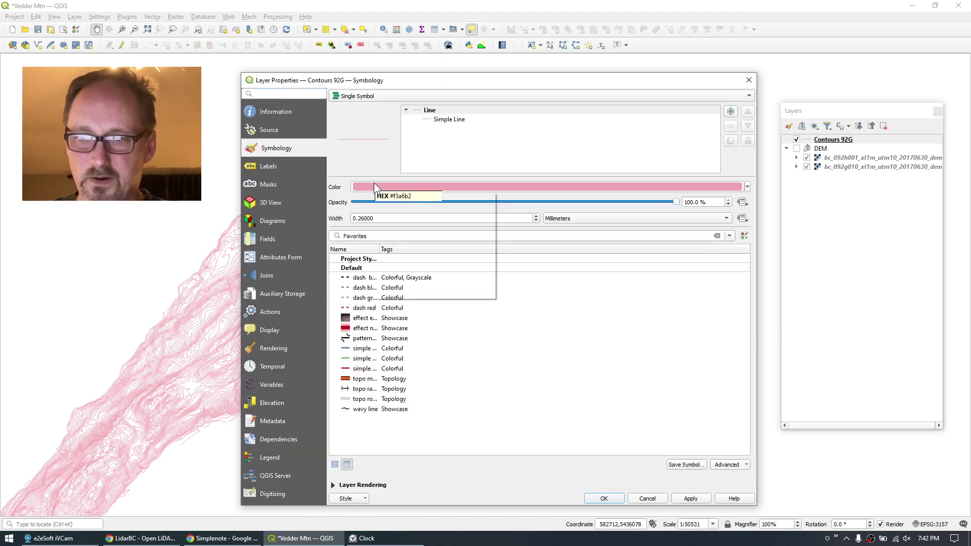
click(423, 184)
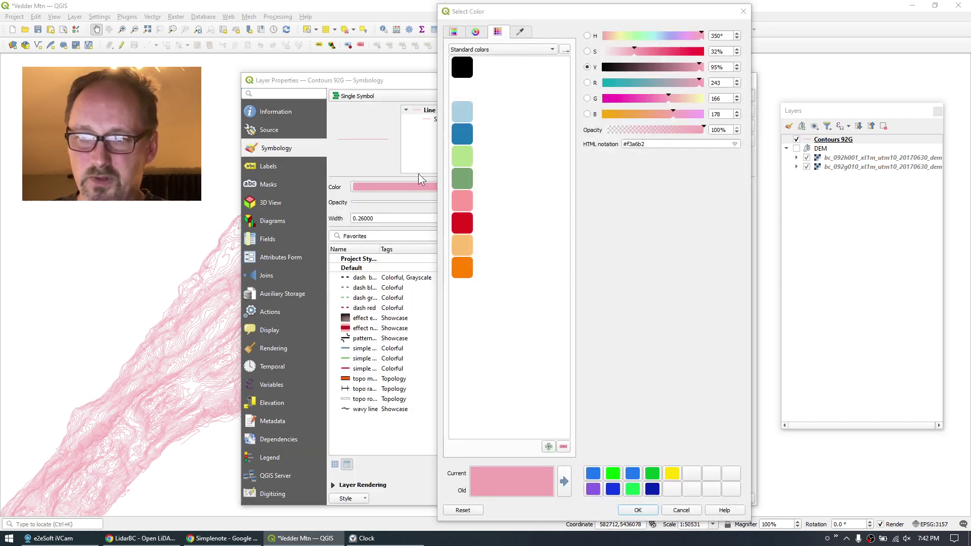
click(460, 67)
click(646, 510)
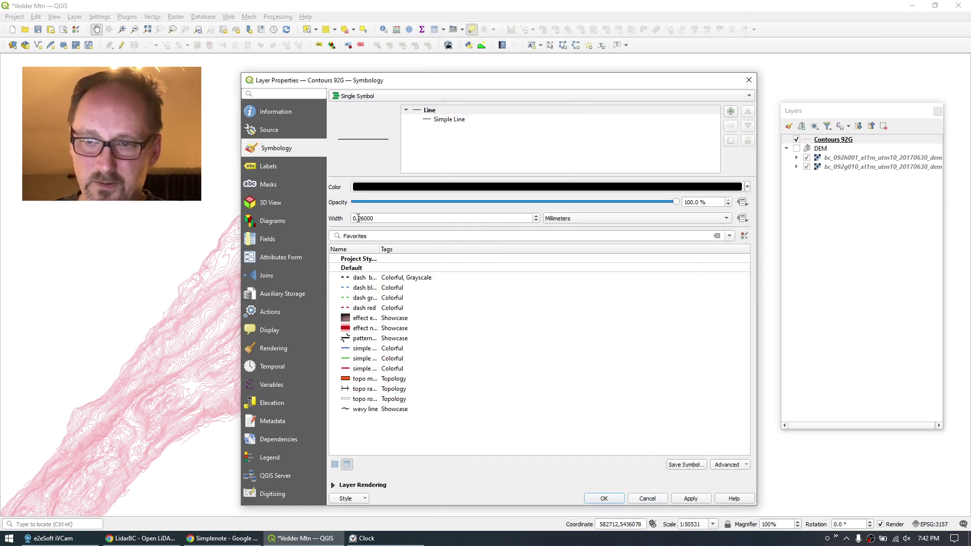
drag(358, 218, 434, 218)
text(18)
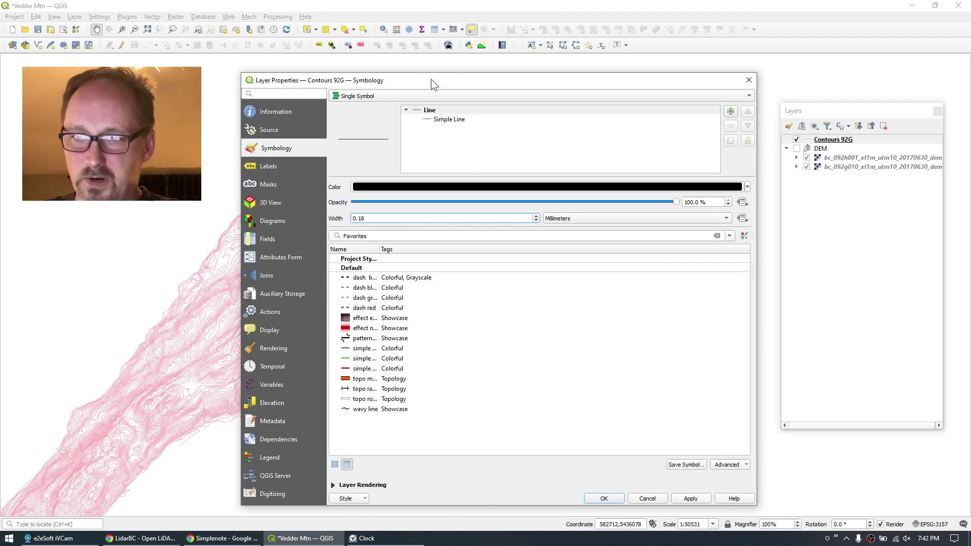
drag(431, 79, 502, 71)
click(761, 490)
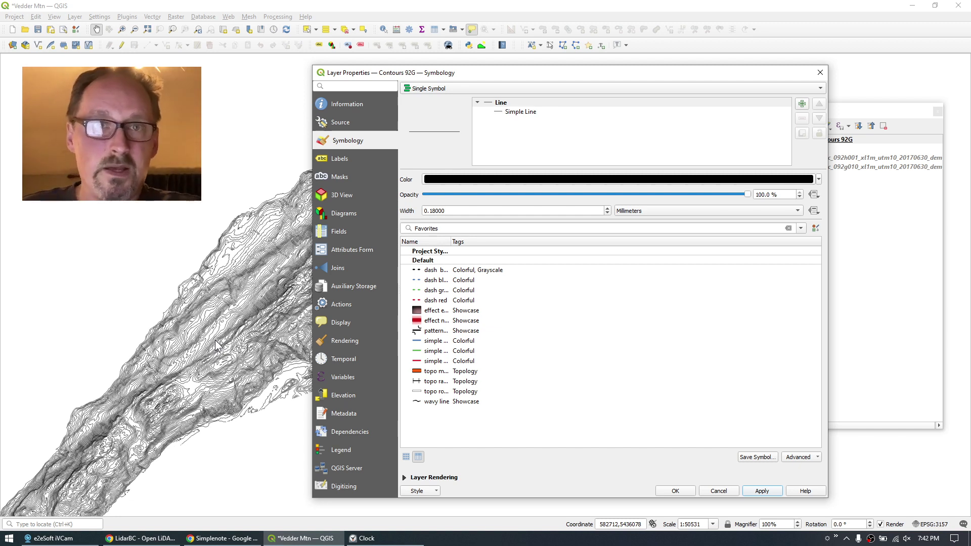
Switch Contours 92G to rule-based styling and add a 50m rule filtering ("ELEV" % 50) = 0.
click(432, 90)
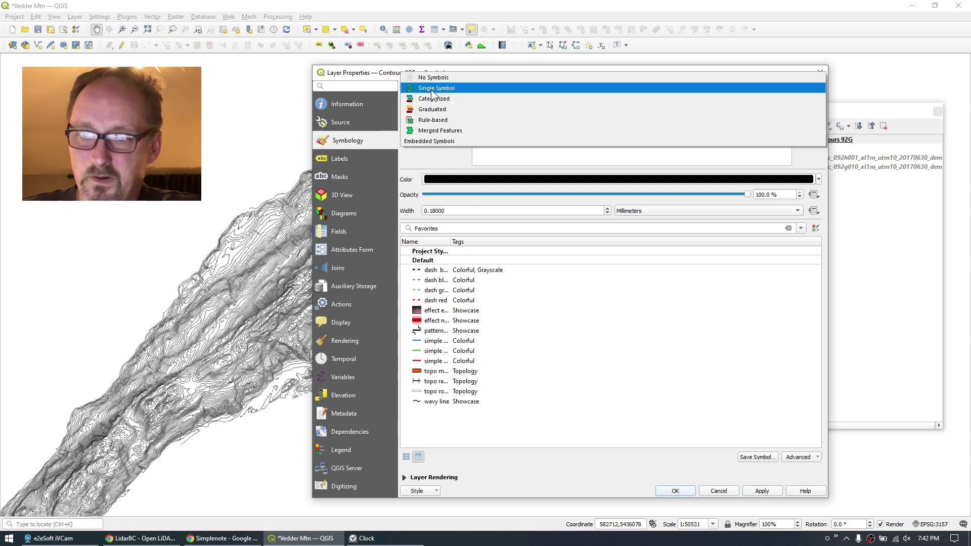
click(440, 119)
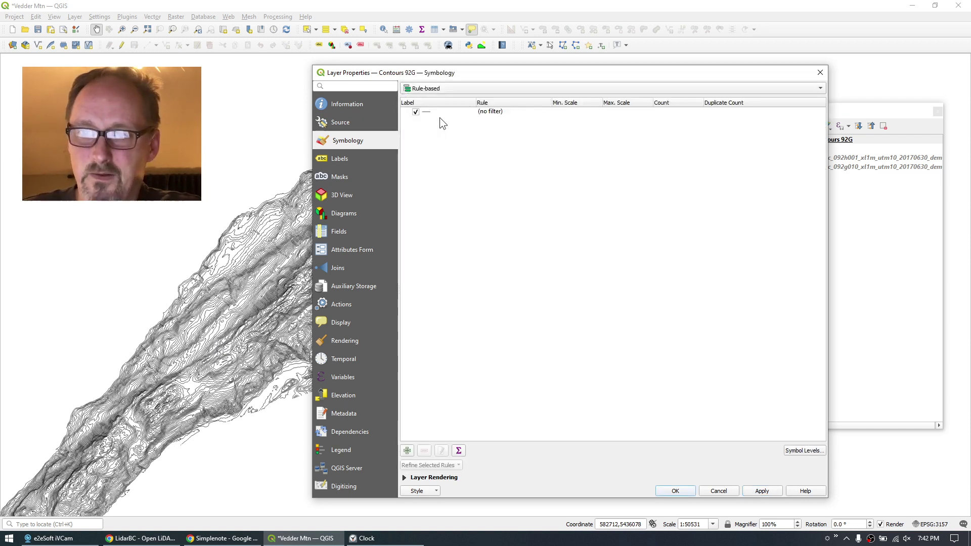
click(407, 451)
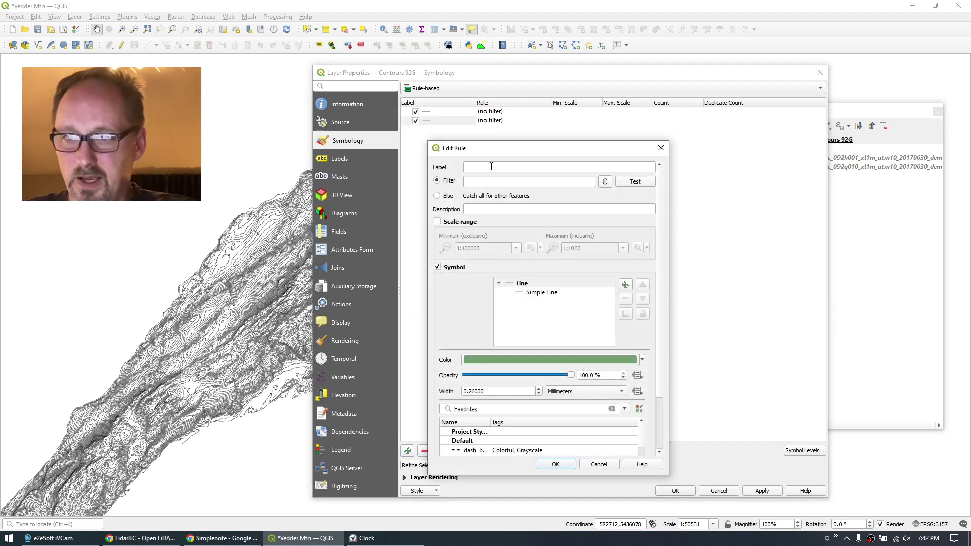
click(491, 166)
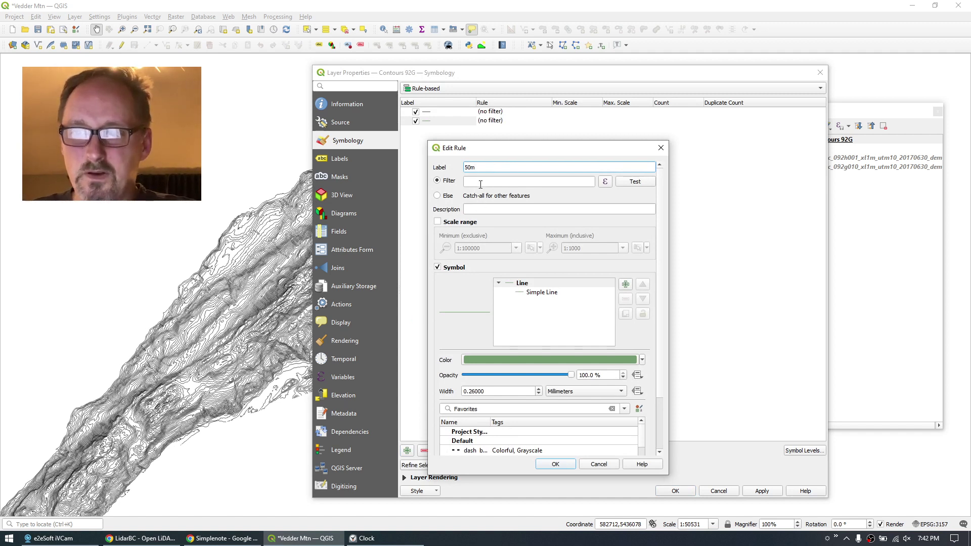
click(481, 182)
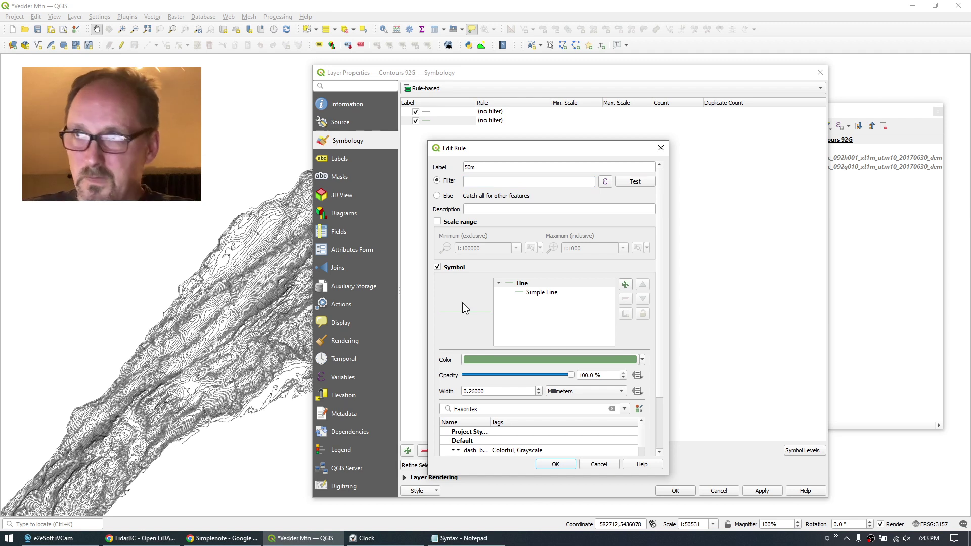
click(468, 538)
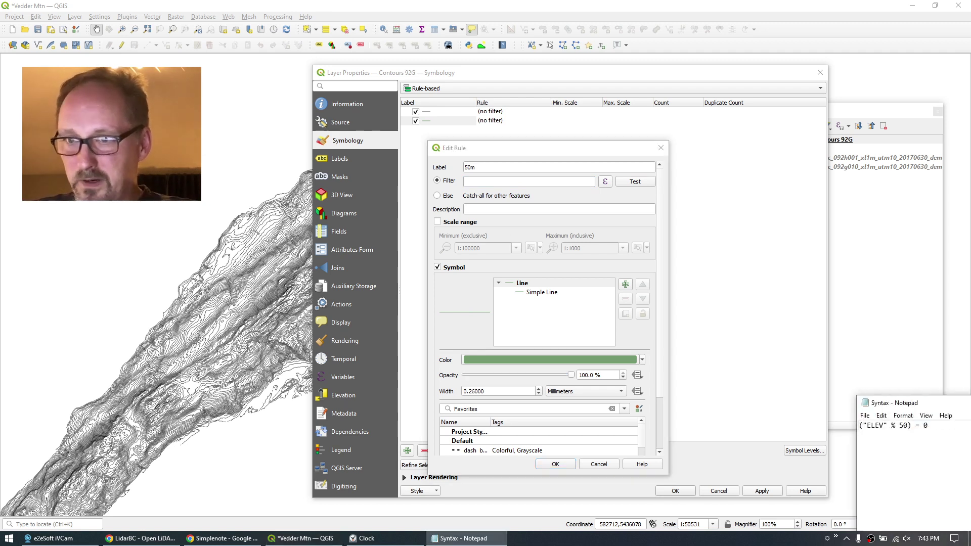
drag(885, 397, 239, 119)
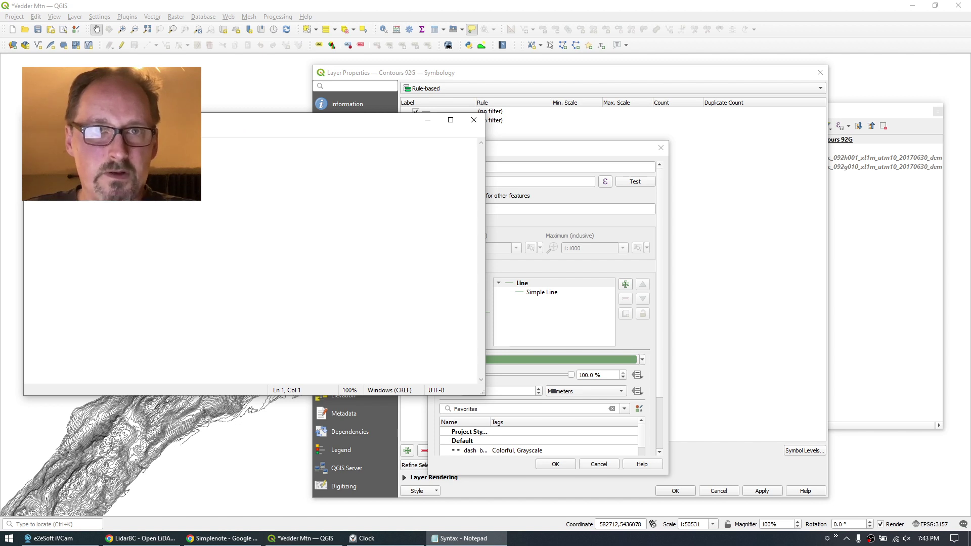
key(Home)
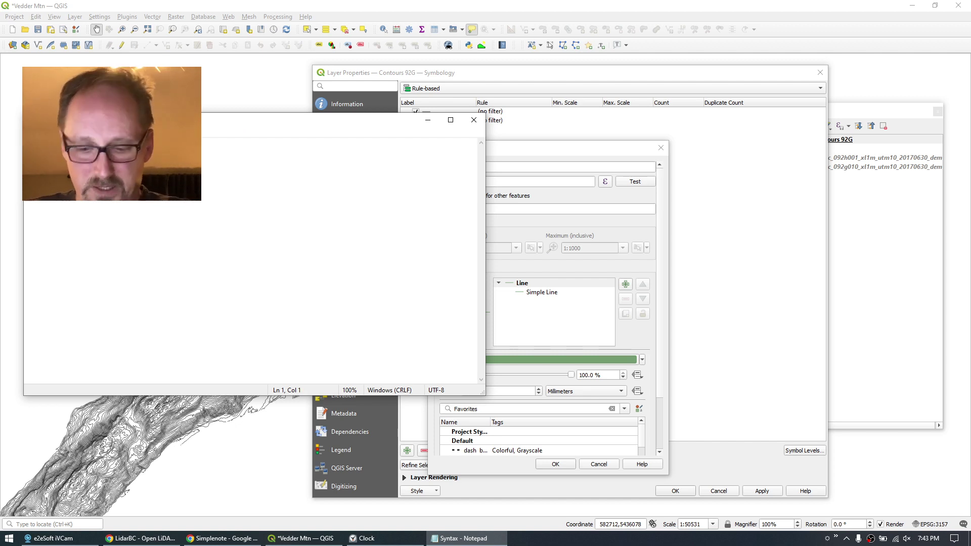
click(650, 170)
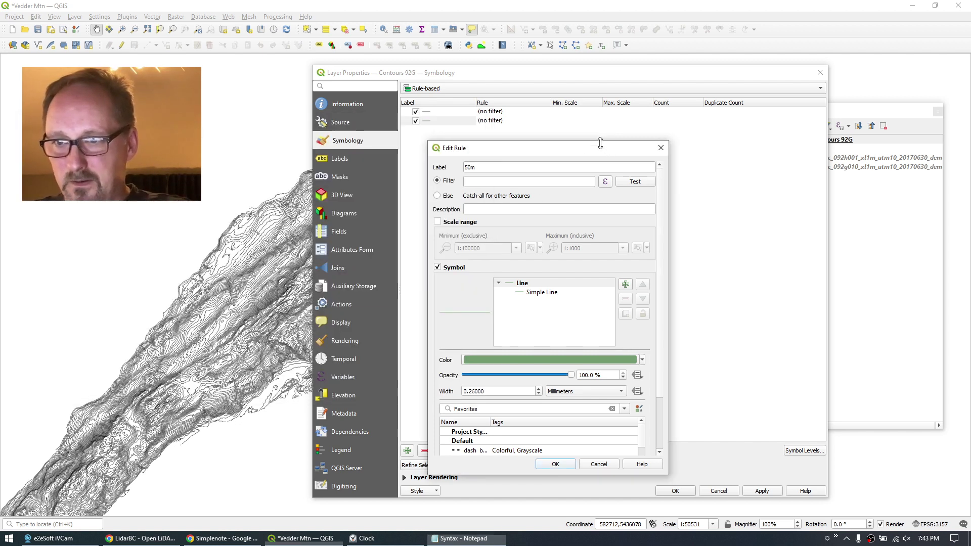
click(466, 182)
text(("ELEV" % 50) = 0)
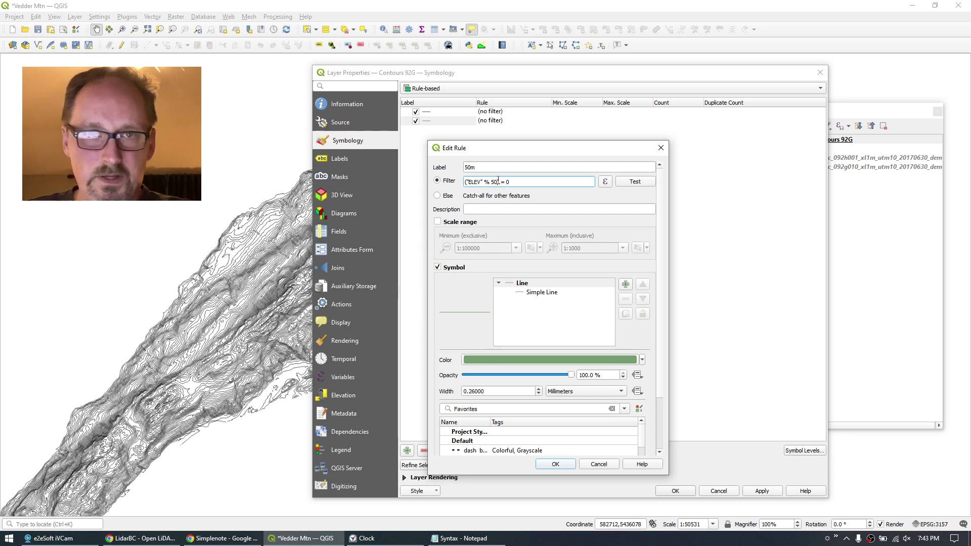
Draw the 50m rule's lines black at 0.35 mm and save the rule.
click(517, 359)
click(465, 68)
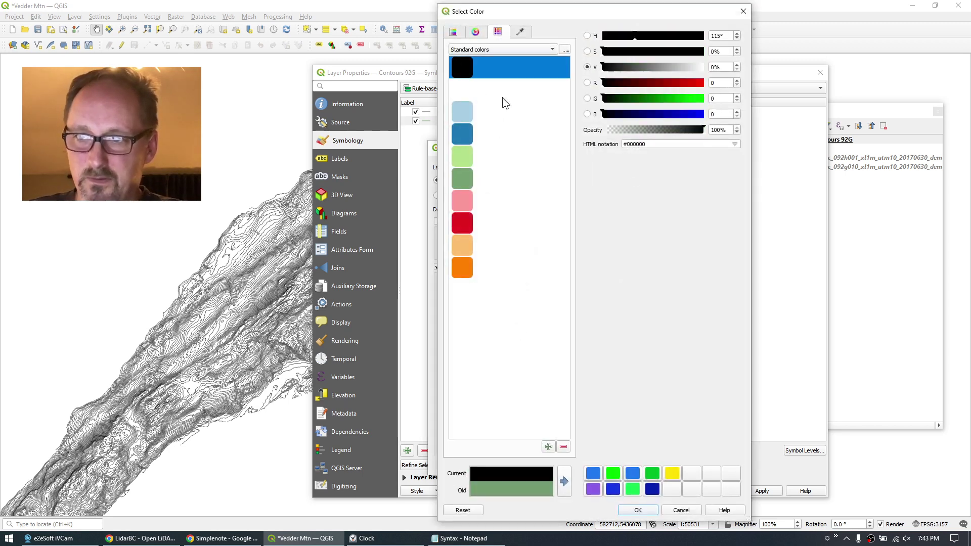
click(640, 511)
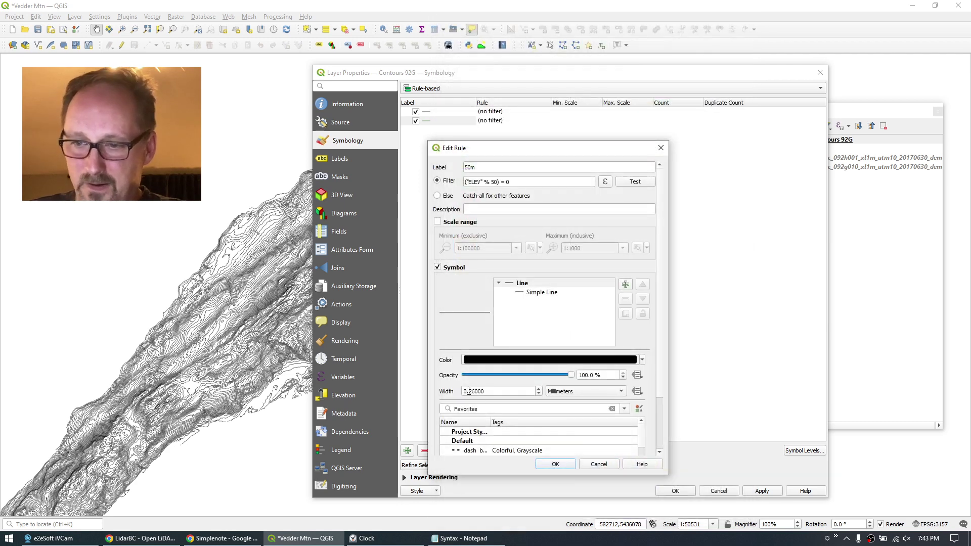
drag(469, 391, 541, 392)
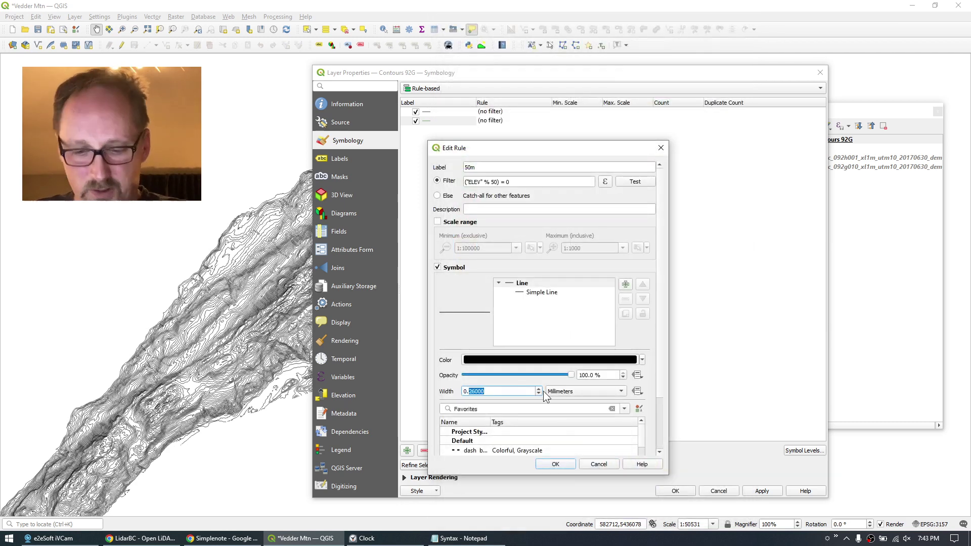
text(35)
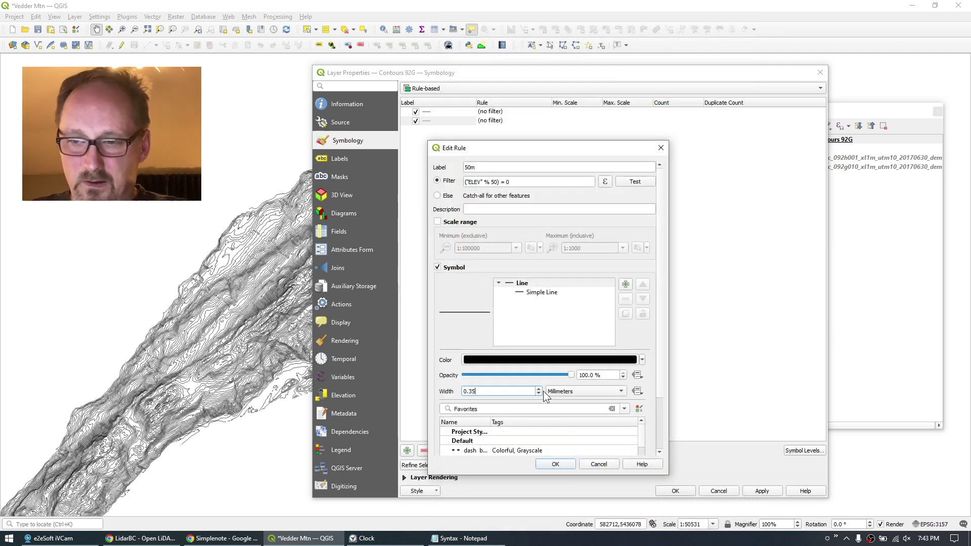
click(560, 465)
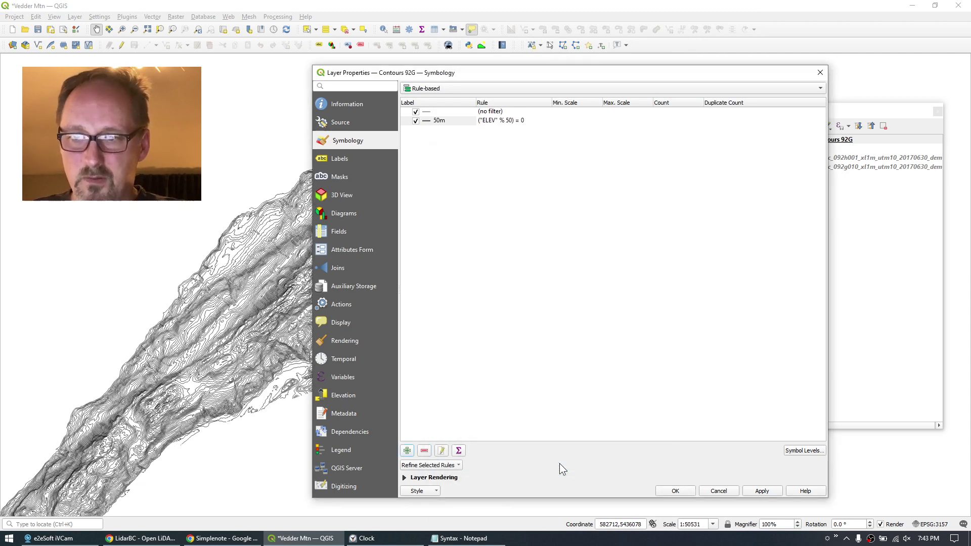
Apply the 50m contour styling to the map and go to the layer's Labels page.
click(762, 490)
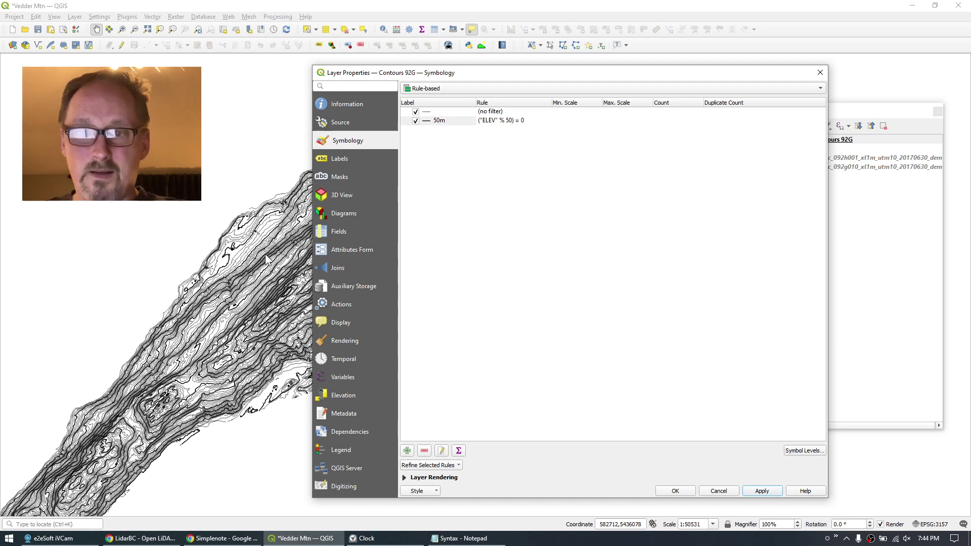
click(337, 160)
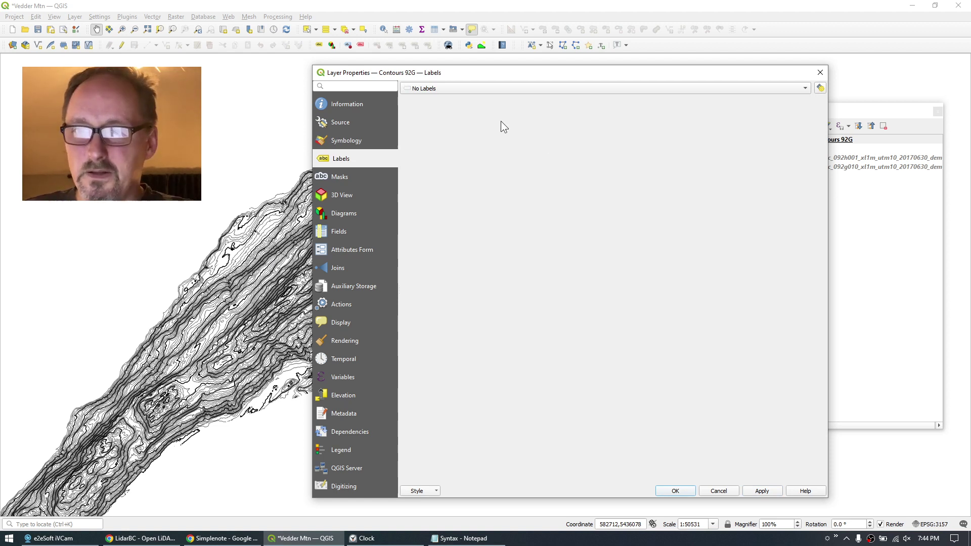
Switch to Rule-based Labeling and add a 50m rule with filter ("ELEV" % 50) = 0.
click(436, 89)
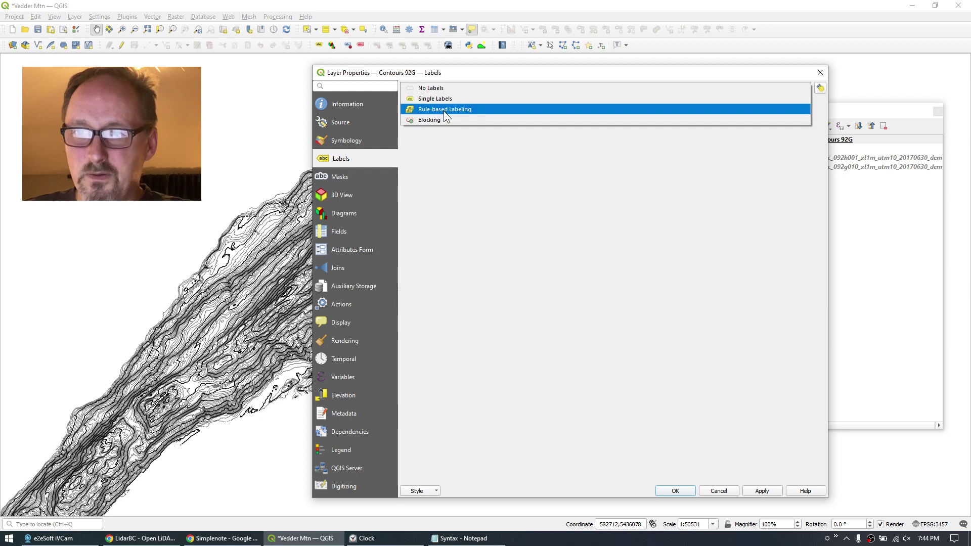
click(444, 111)
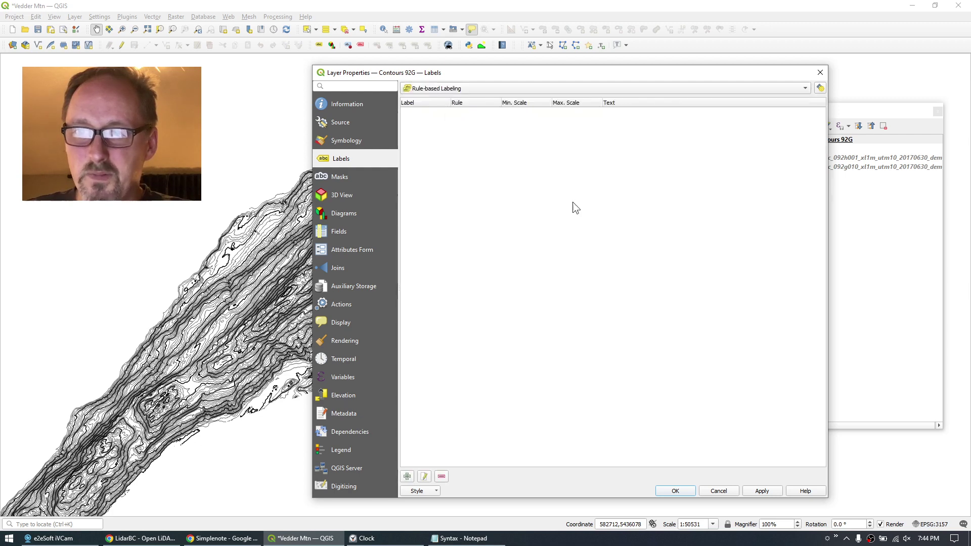
click(407, 477)
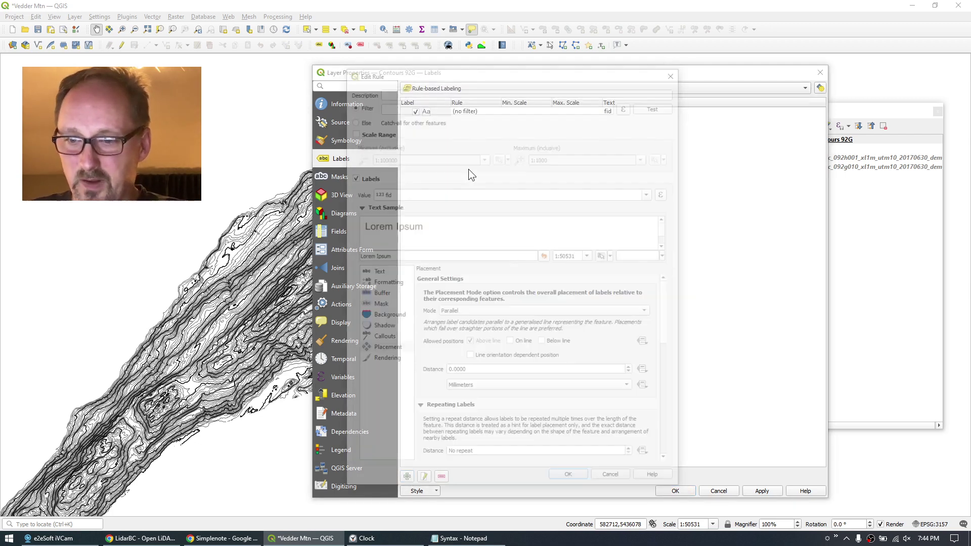
click(425, 91)
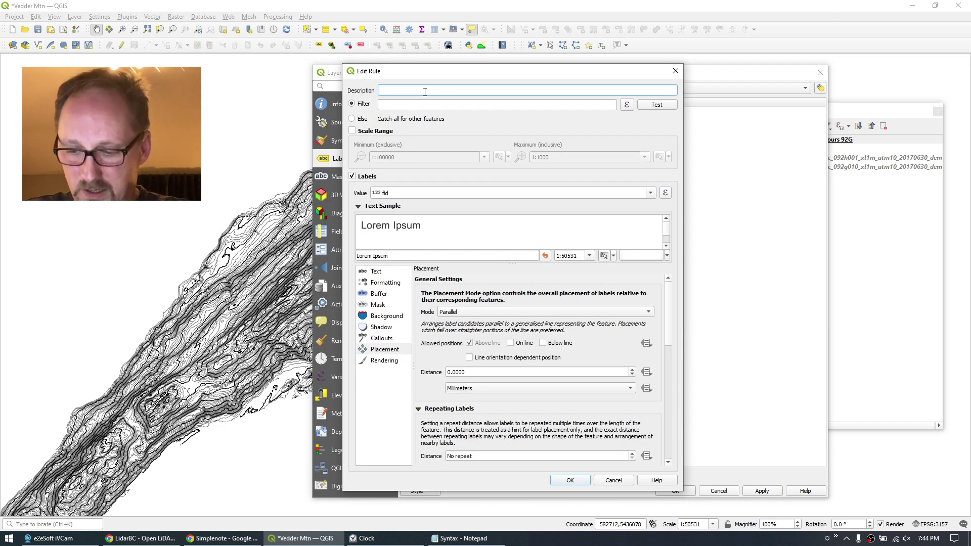
text(50m)
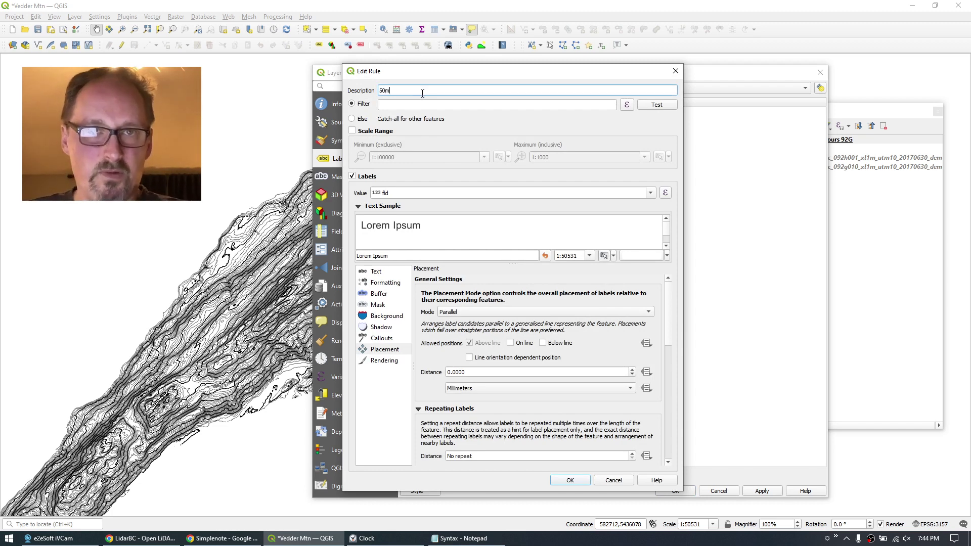
click(397, 104)
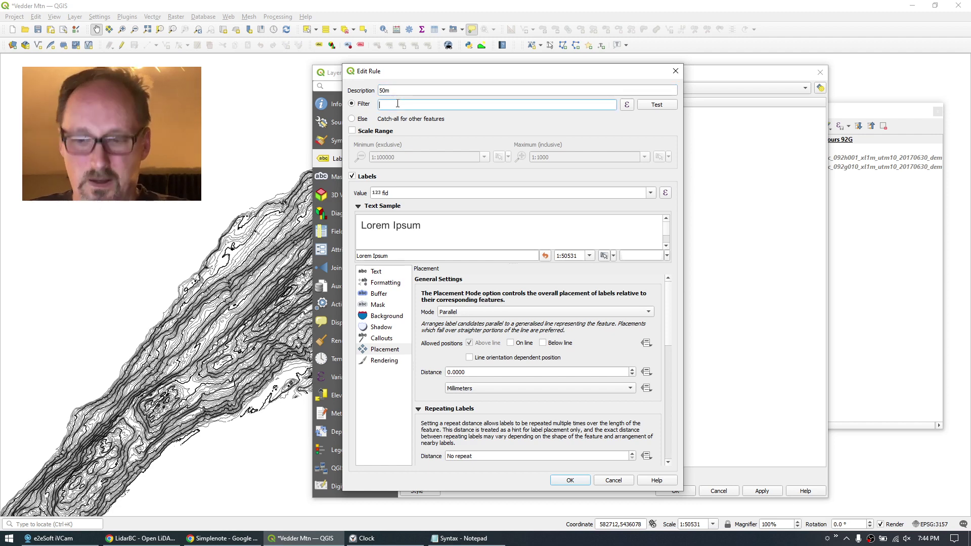
text(("ELEV" % 50) = 0)
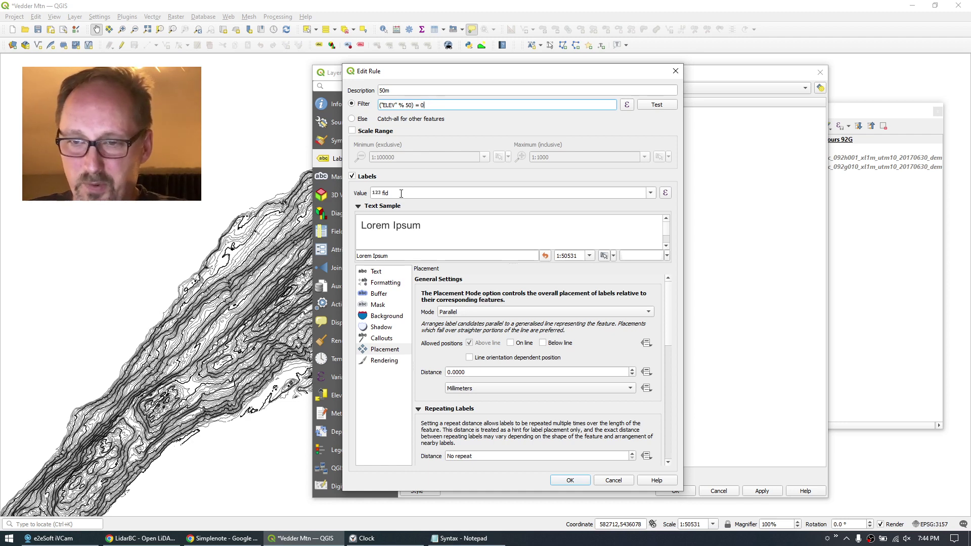
Set the 50m label rule's value to the ELEV field.
click(650, 194)
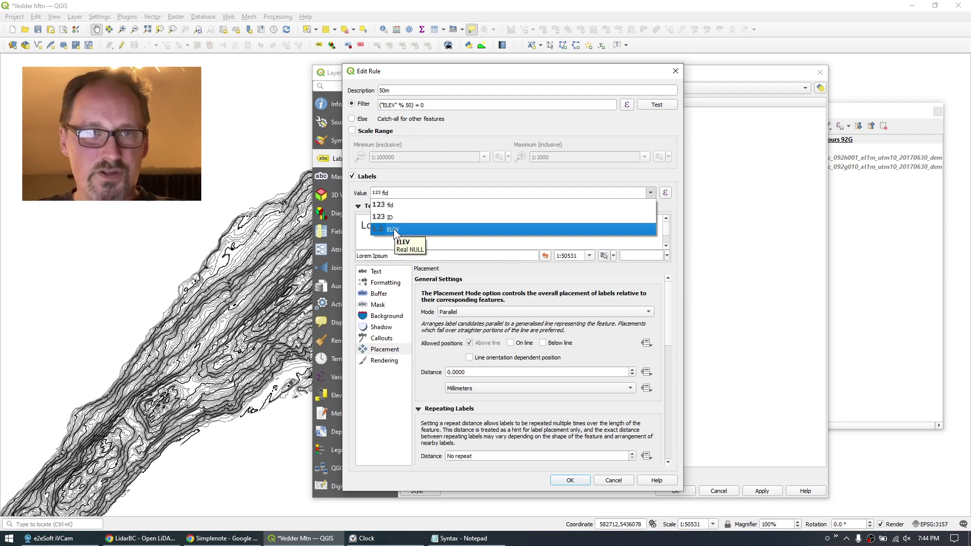
click(393, 228)
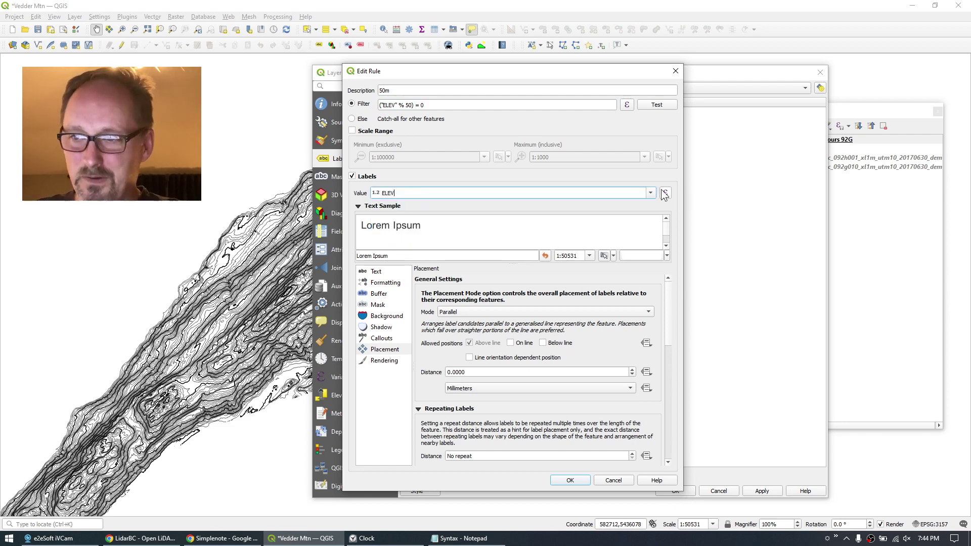
click(646, 193)
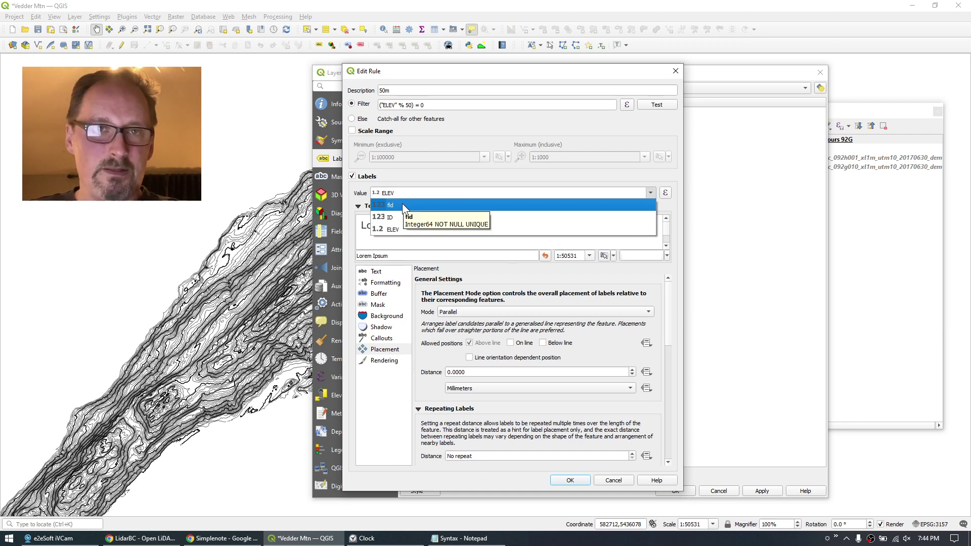
click(396, 229)
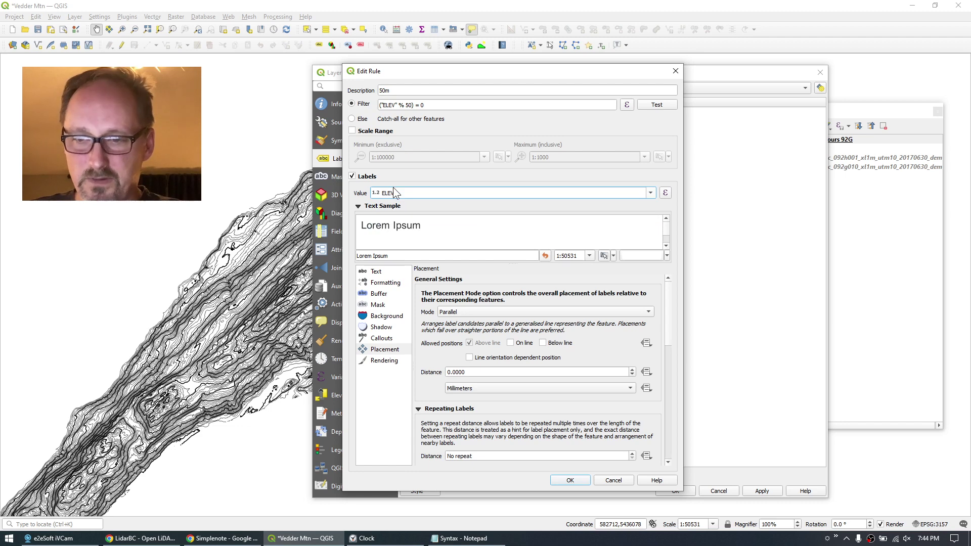
click(379, 273)
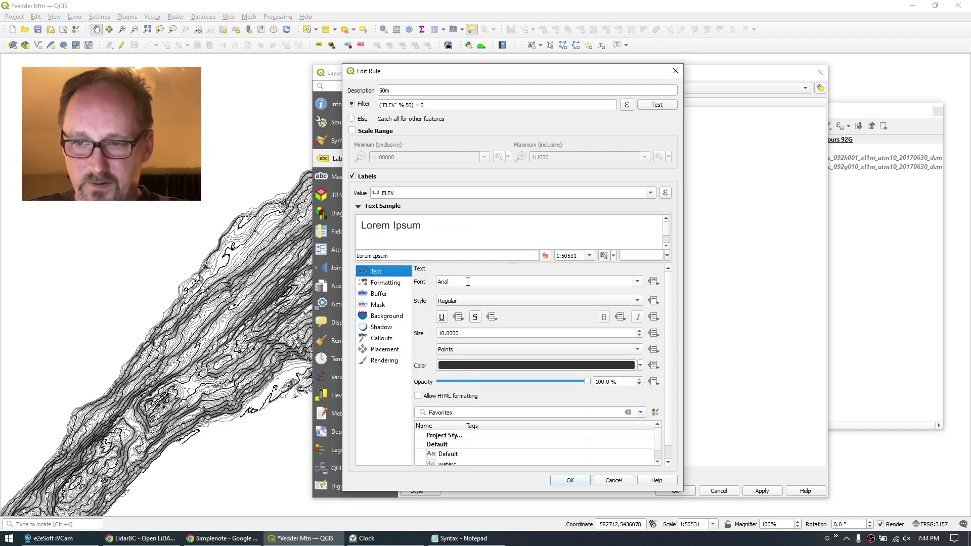
Set the 50m contour label size to 8 and add a 0.6 text buffer.
double_click(468, 333)
text(8)
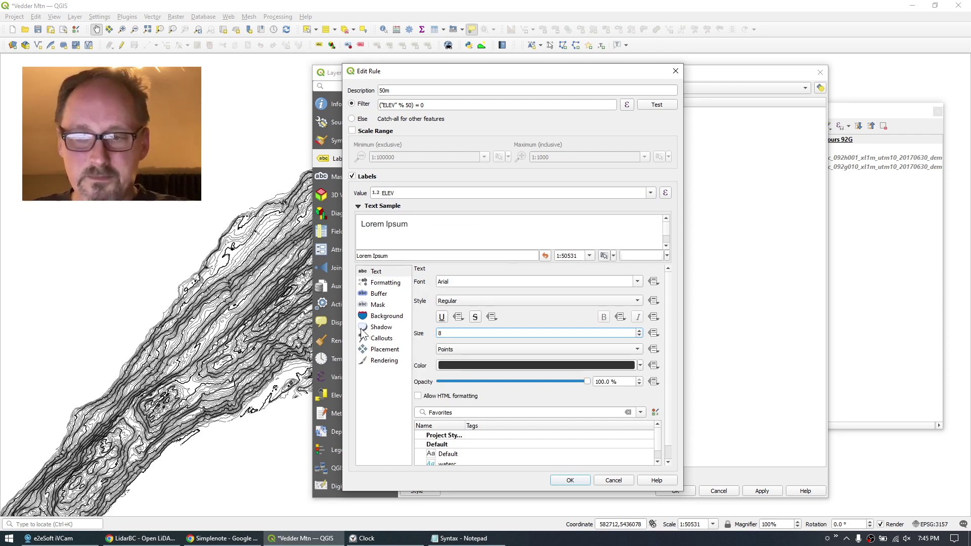
click(379, 293)
click(436, 281)
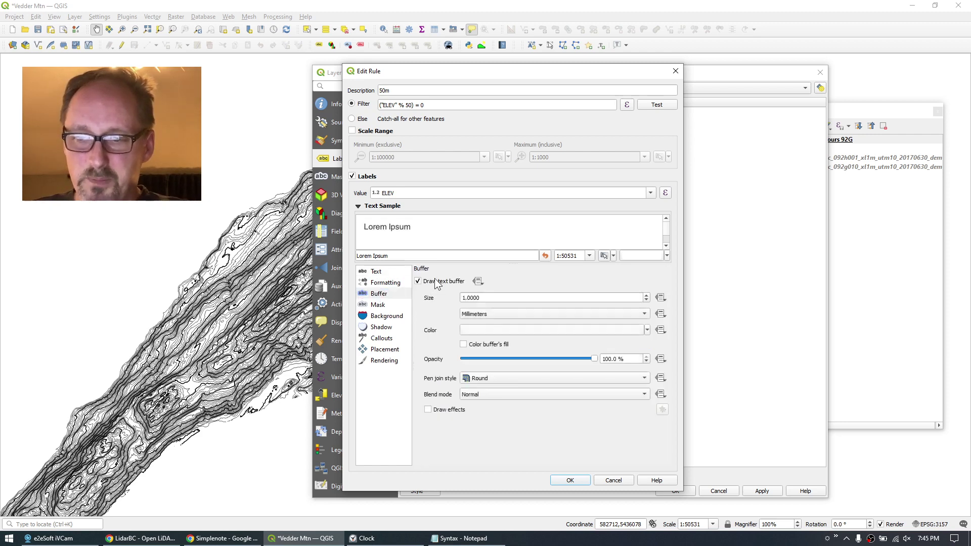
double_click(500, 297)
text(.6)
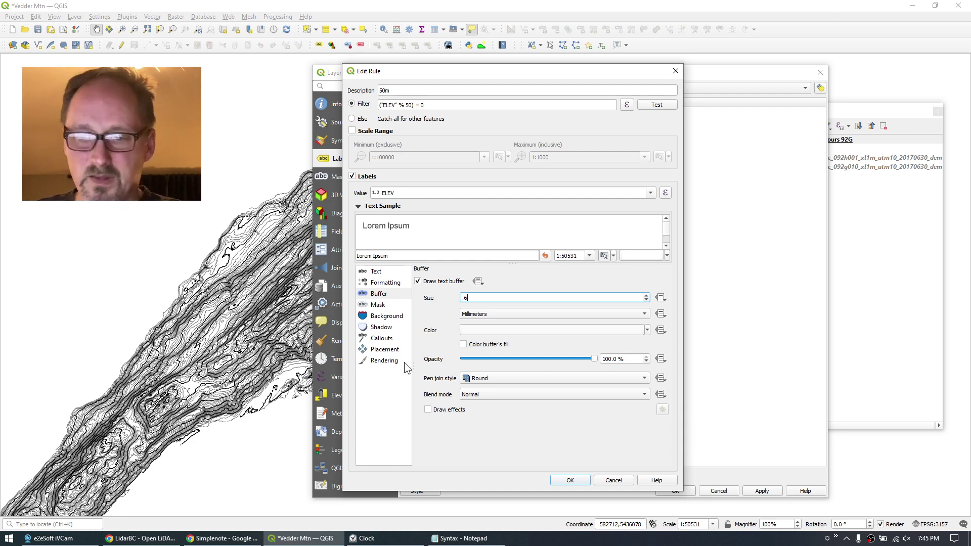
Place labels on the line instead of above it, repeating every 120 mm, and apply.
click(381, 352)
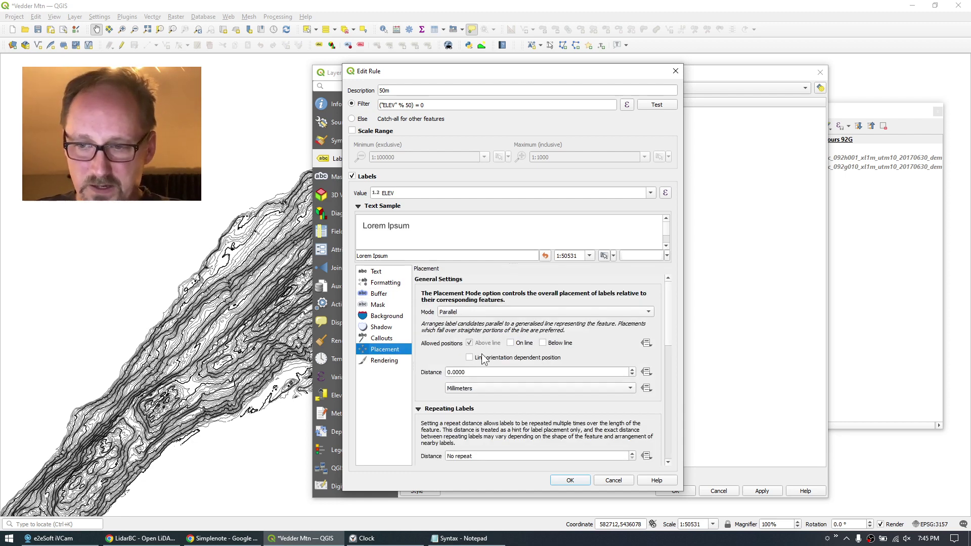
click(512, 343)
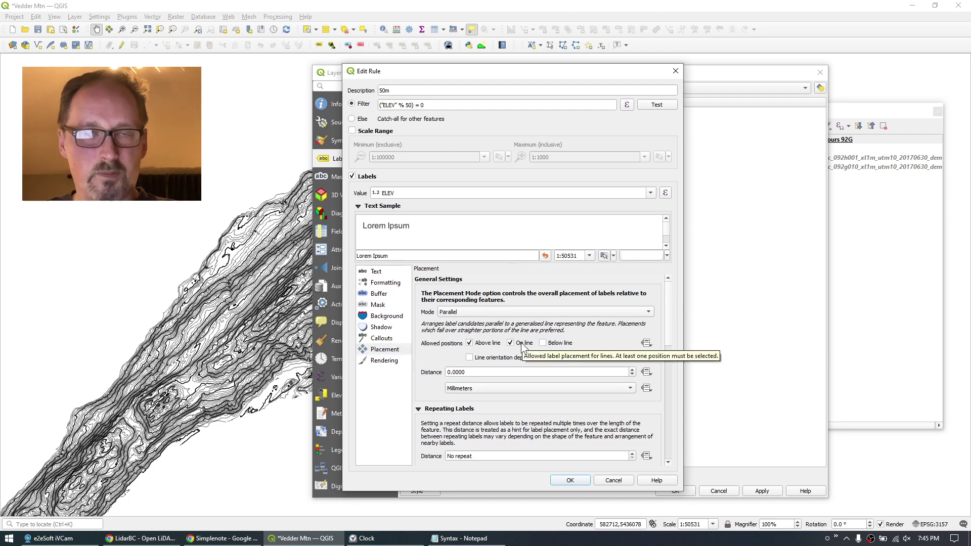
click(469, 343)
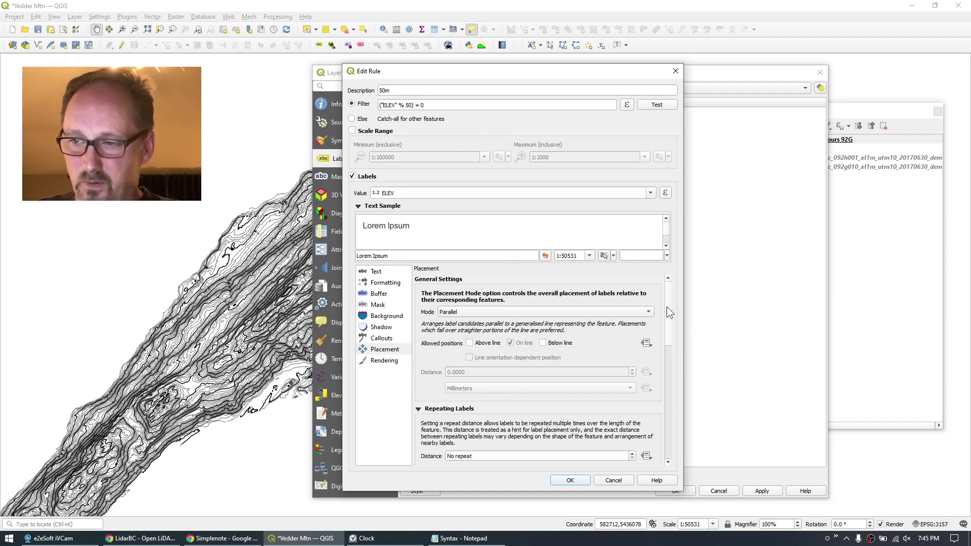
drag(666, 306, 677, 364)
scroll(467, 307, up, 1)
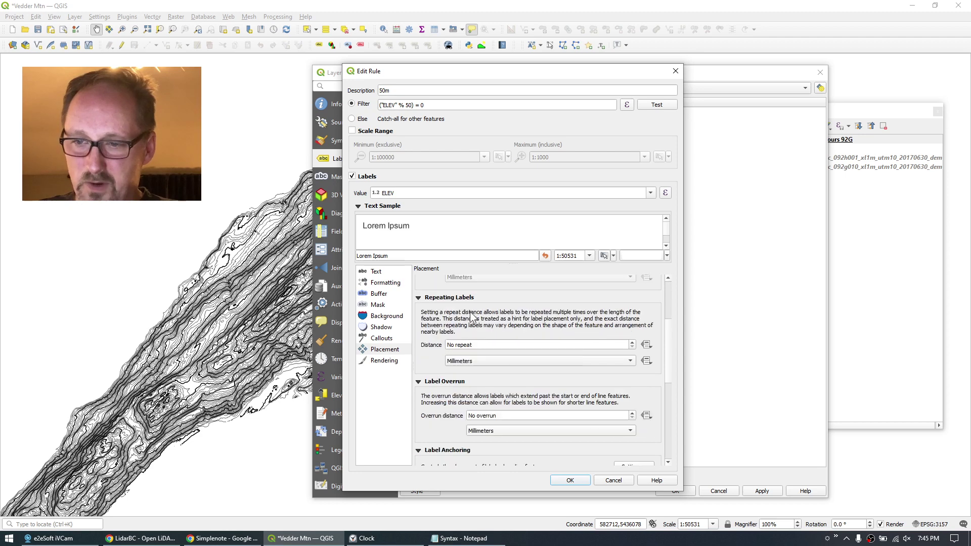
click(484, 344)
text(12)
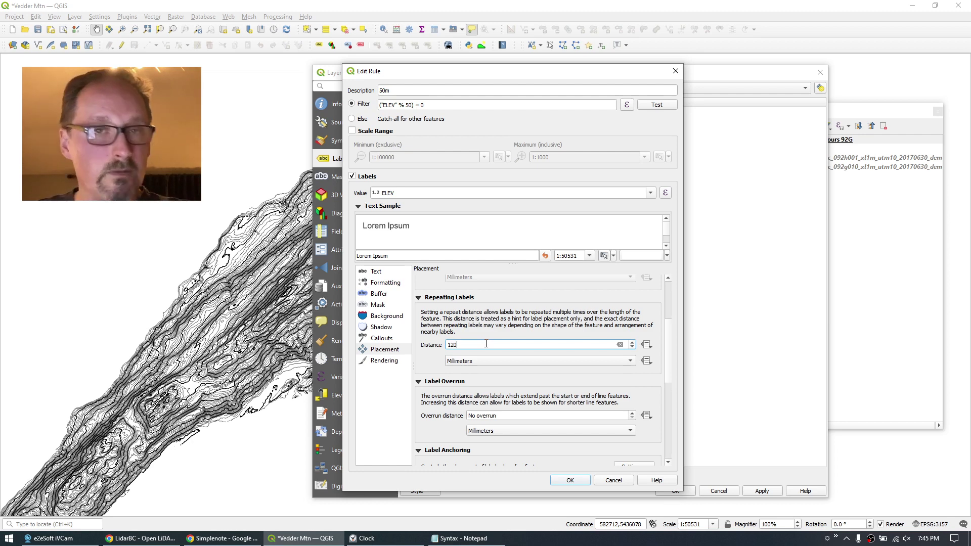
text(0)
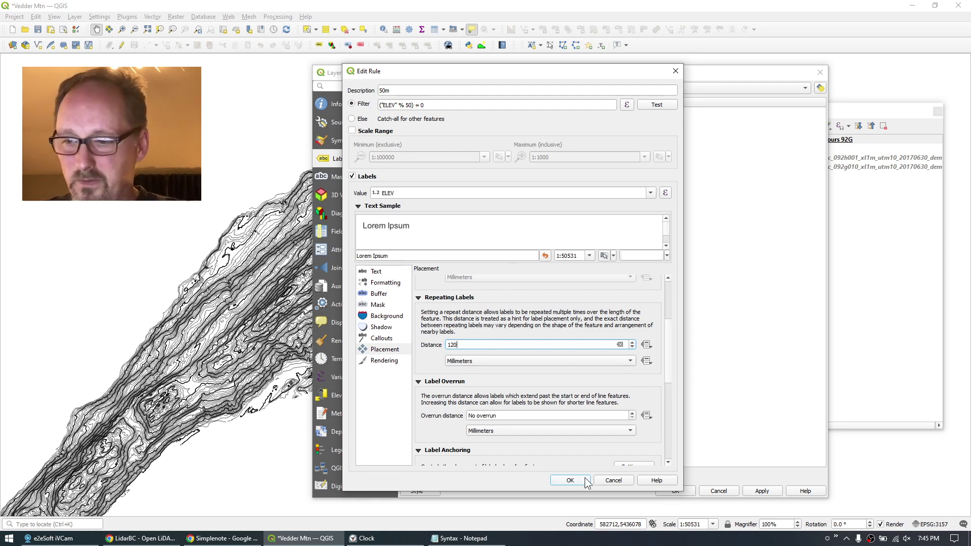
click(570, 480)
click(676, 491)
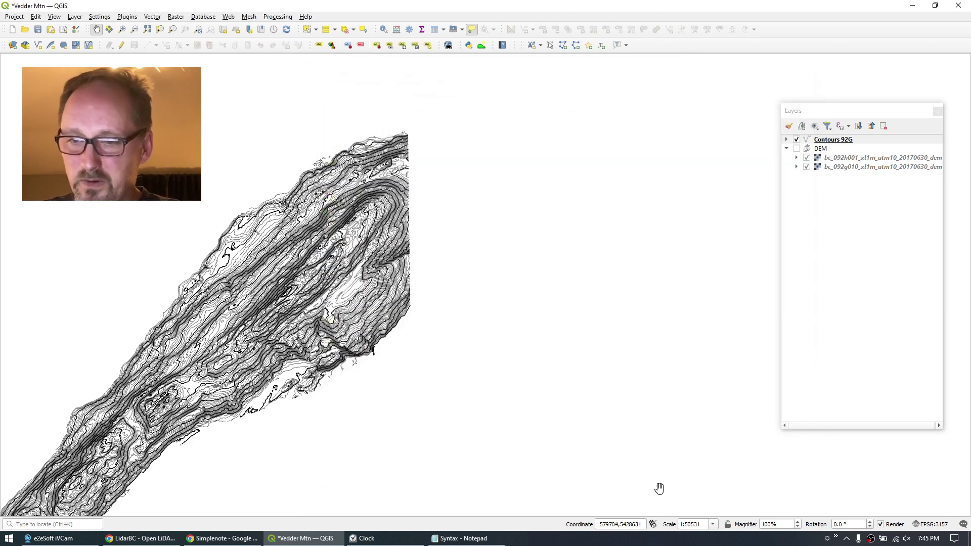
Zoom in on the contours and review the Contours 92G 50m rule's label font and size.
scroll(397, 297, up, 2)
scroll(397, 297, up, 1)
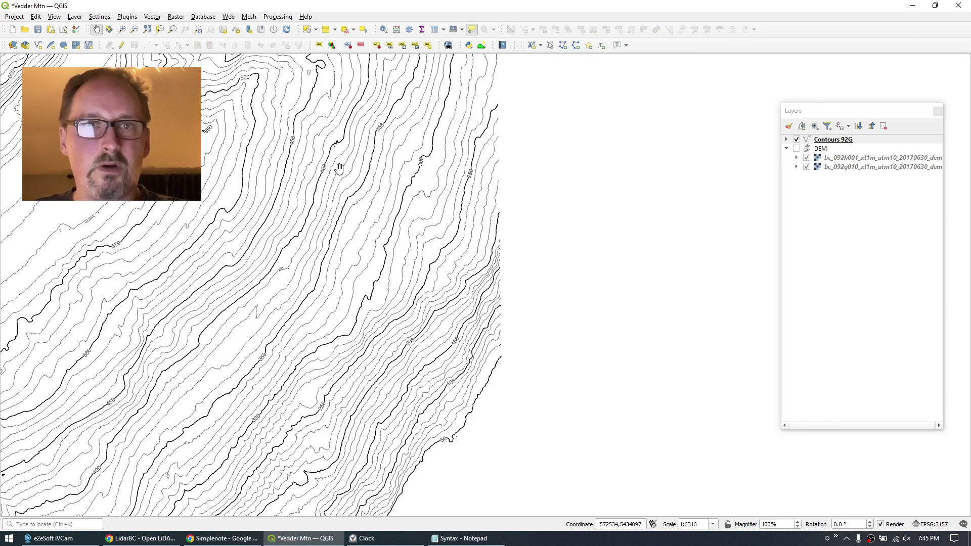
mouse_move(339, 169)
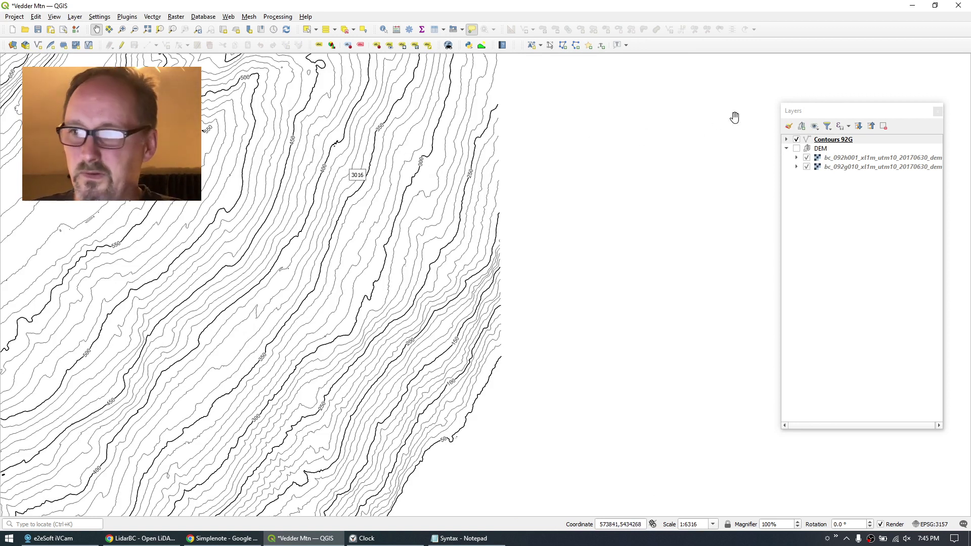
click(839, 140)
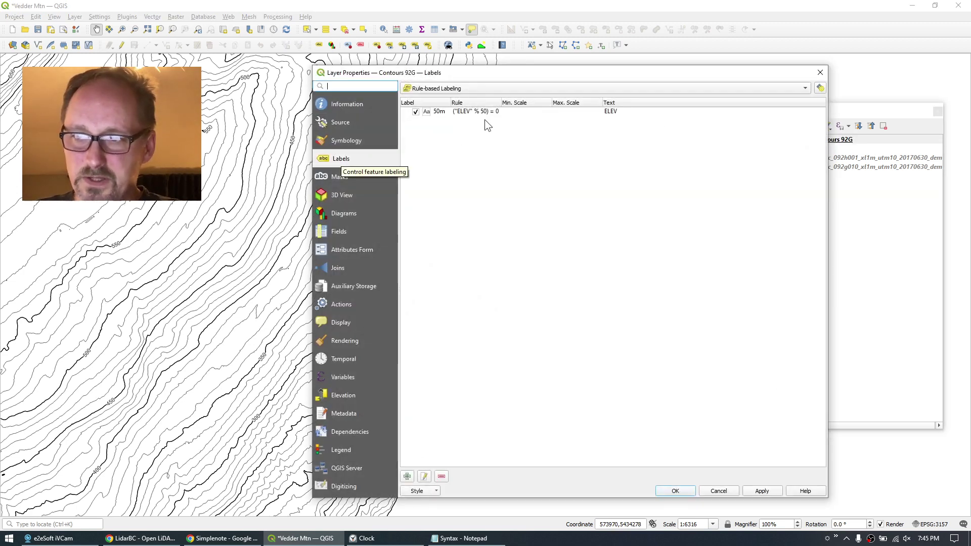
double_click(444, 112)
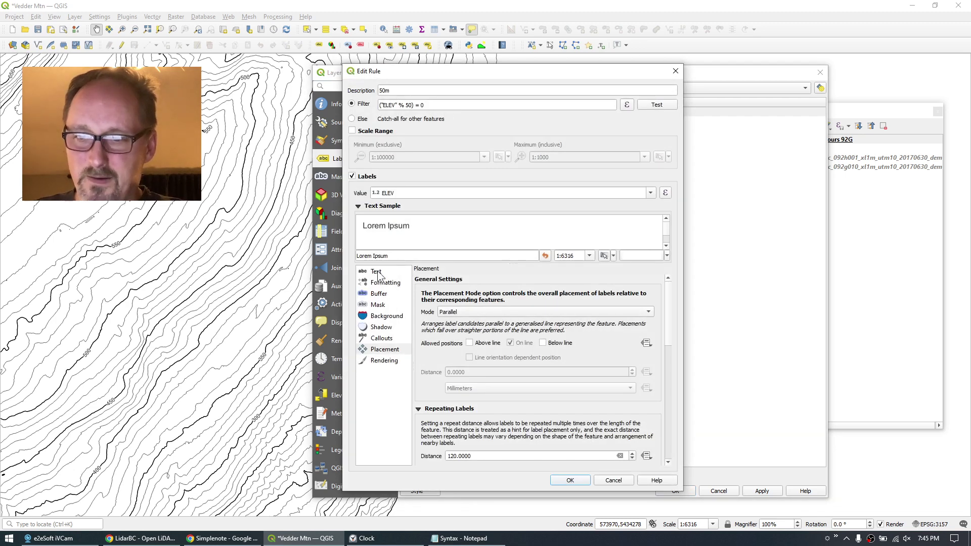
click(376, 272)
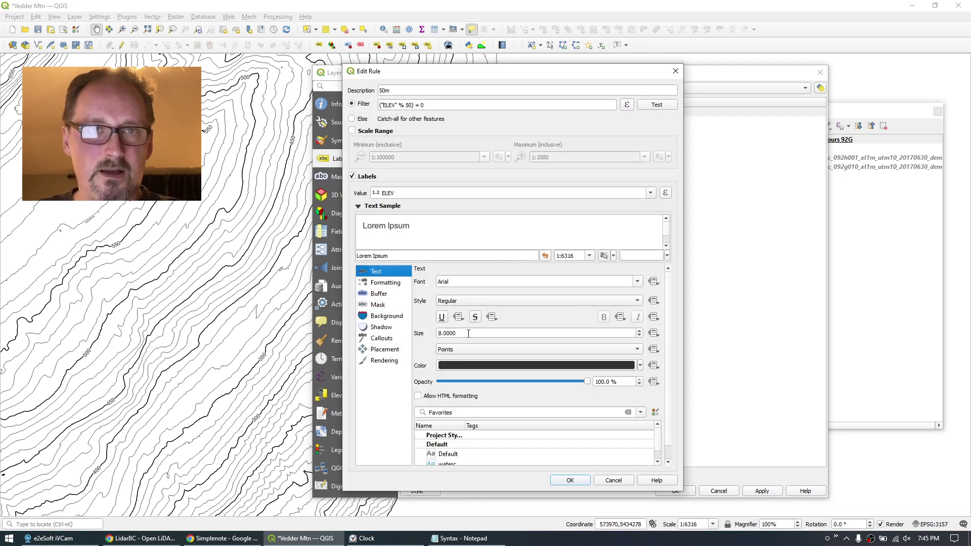
click(614, 482)
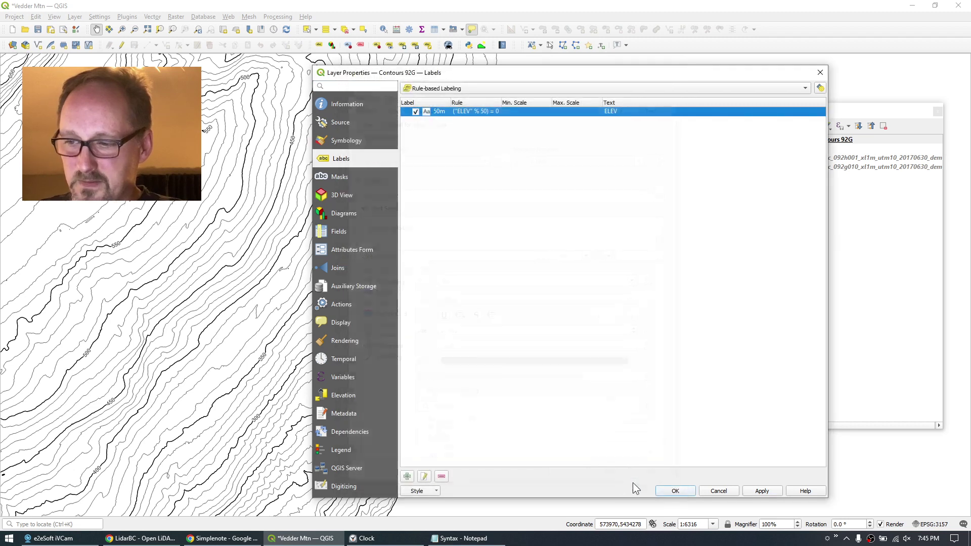
click(716, 490)
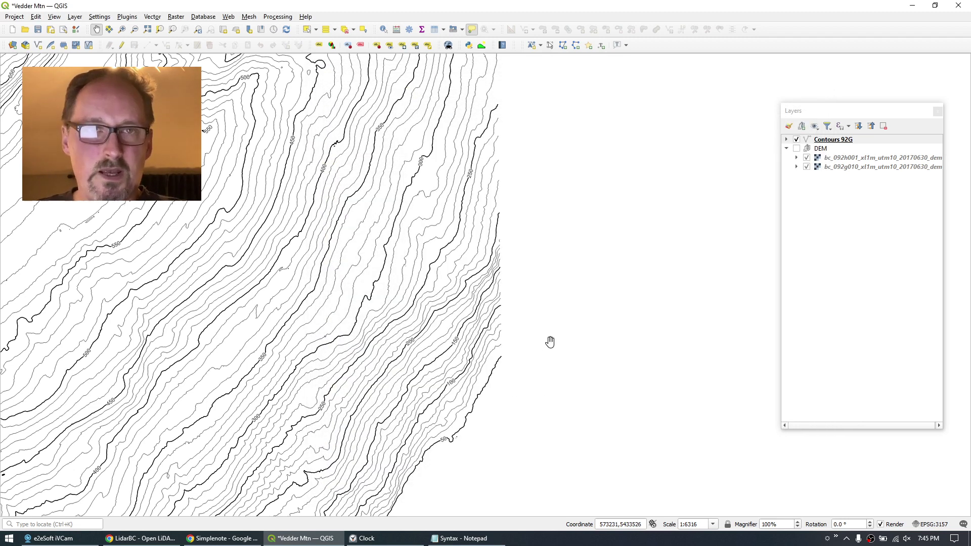
Put Contours 92H in a new group named 'Contours' and move Contours 92G into it.
scroll(551, 342, down, 3)
drag(587, 259, 537, 252)
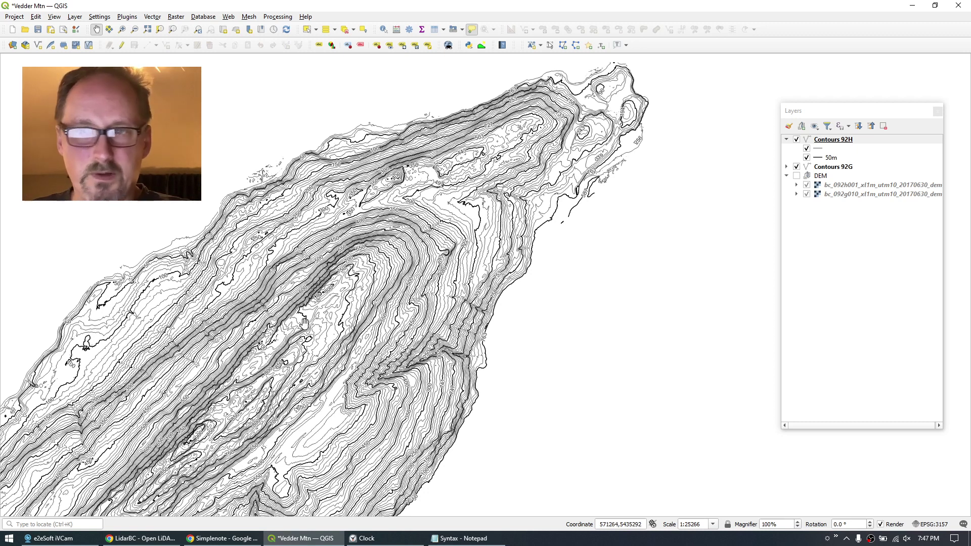
click(786, 140)
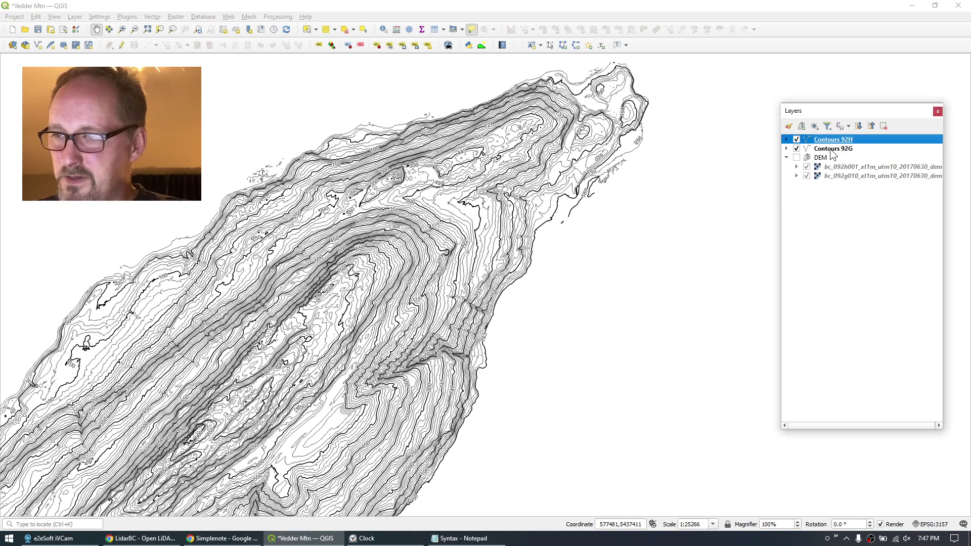
click(803, 126)
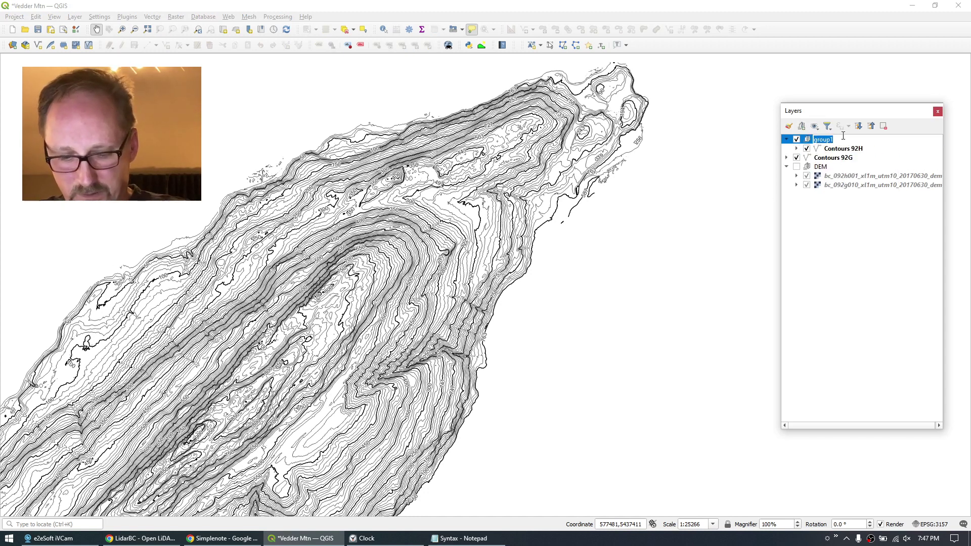
text(Contours)
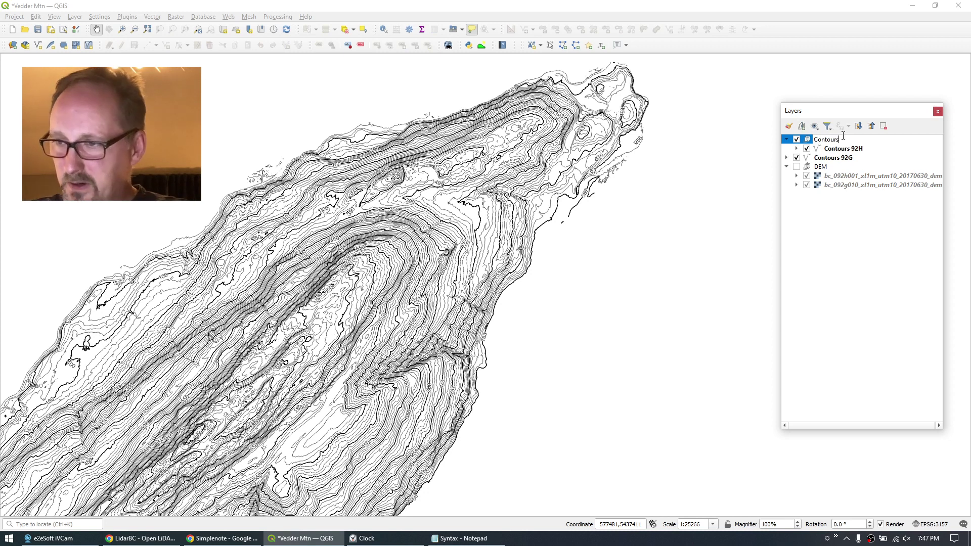
key(Return)
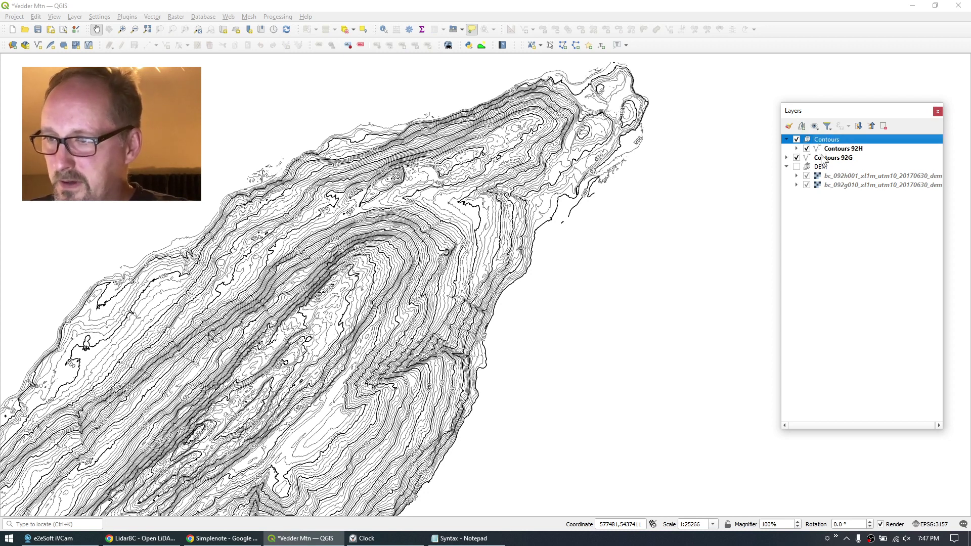
drag(822, 158, 847, 143)
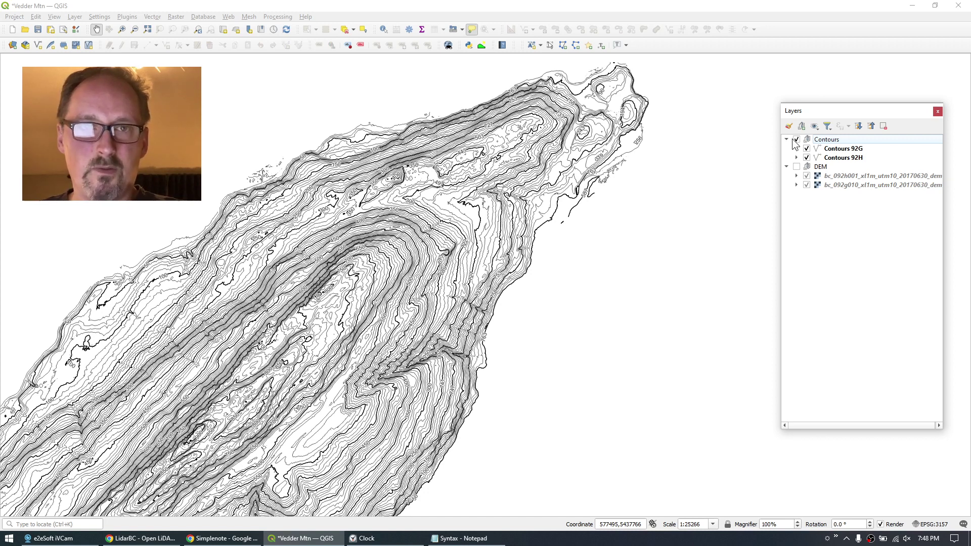
Launch iMapBC from the LidarBC portal in Chrome and zoom to the Yarrow–Cultus Lake area.
click(141, 538)
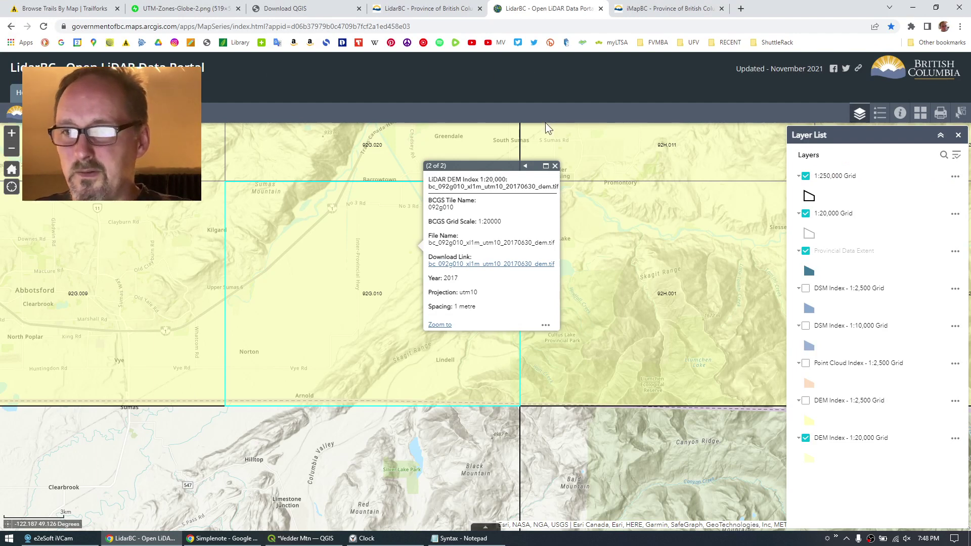
drag(545, 129, 490, 220)
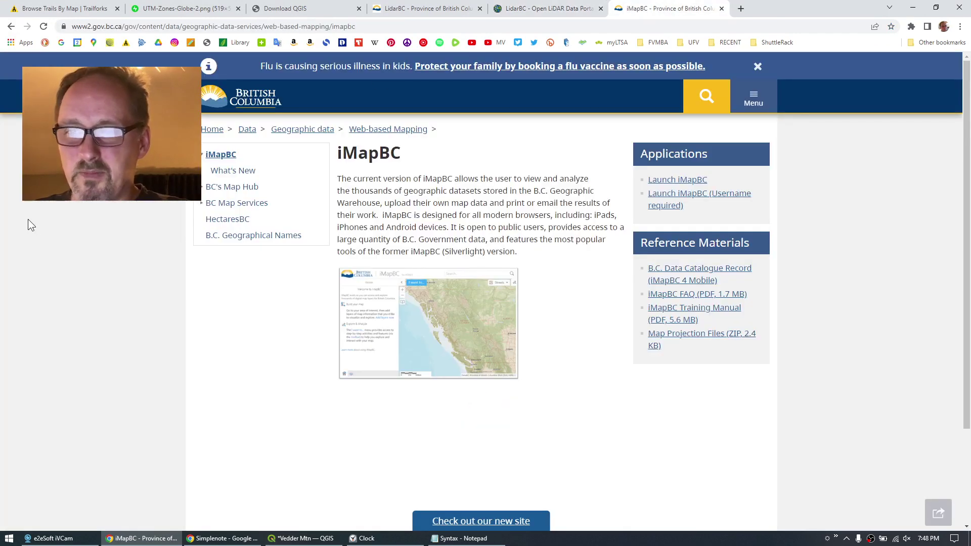
click(699, 180)
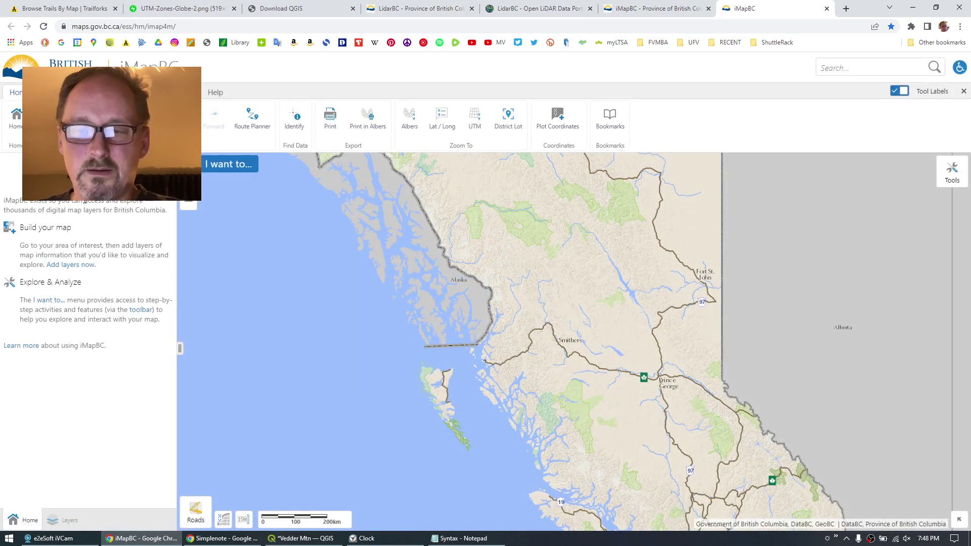
drag(536, 506, 480, 298)
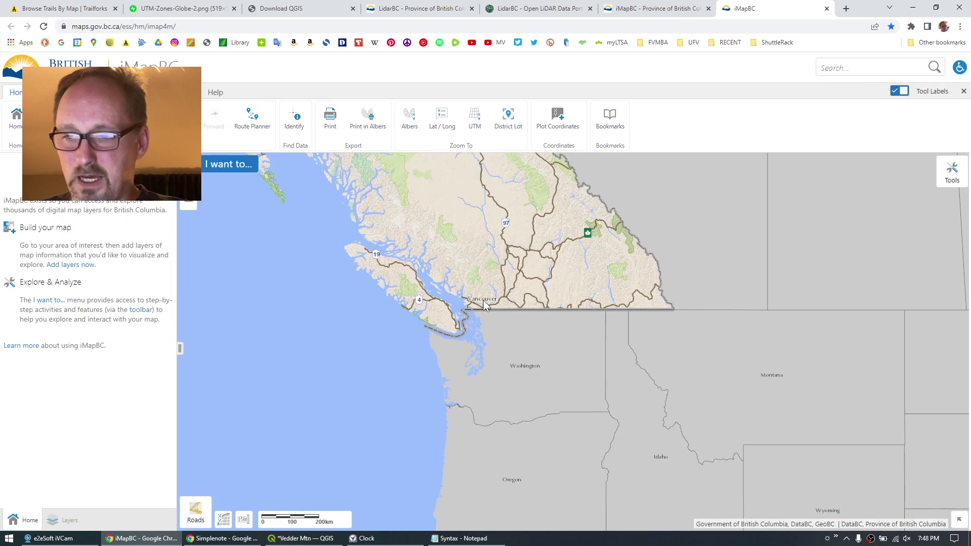
scroll(484, 303, up, 3)
scroll(483, 302, up, 2)
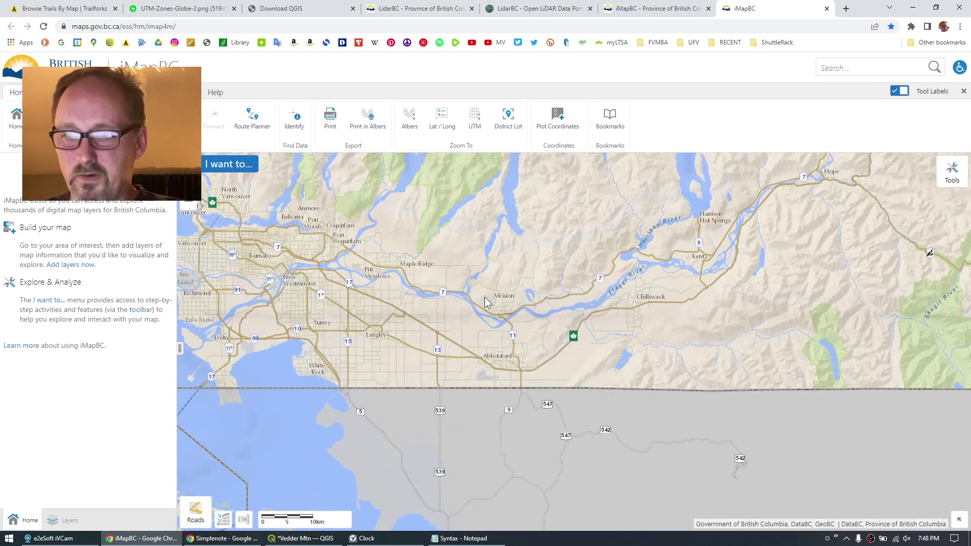
scroll(565, 361, up, 3)
drag(589, 396, 599, 288)
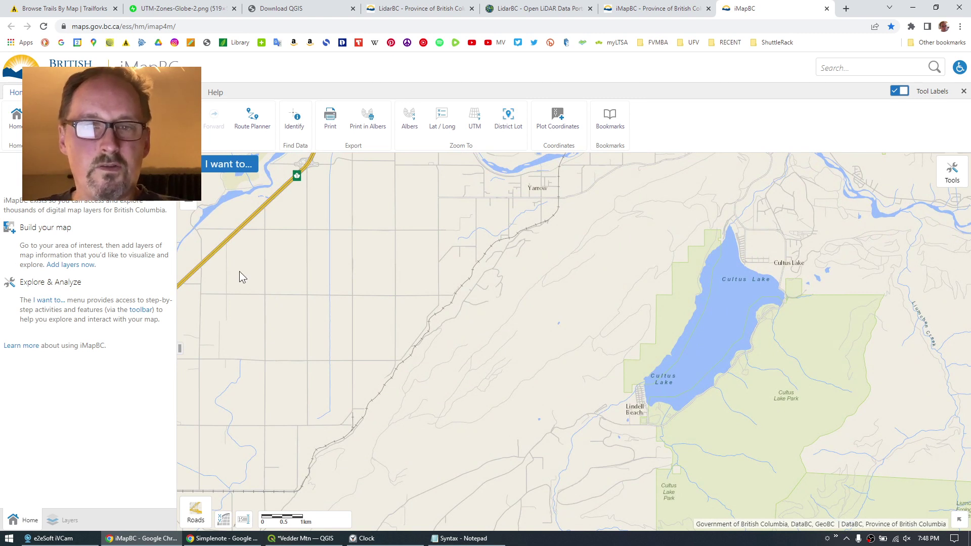
click(51, 92)
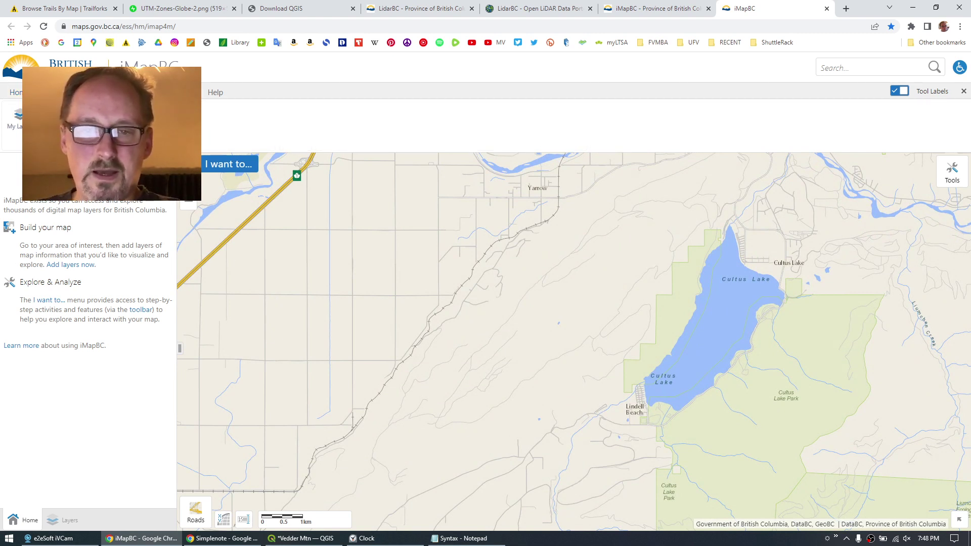
Tick PMBC Parcel Cadastre By Owner Type under Land Ownership and Status in the layer catalogue.
click(18, 121)
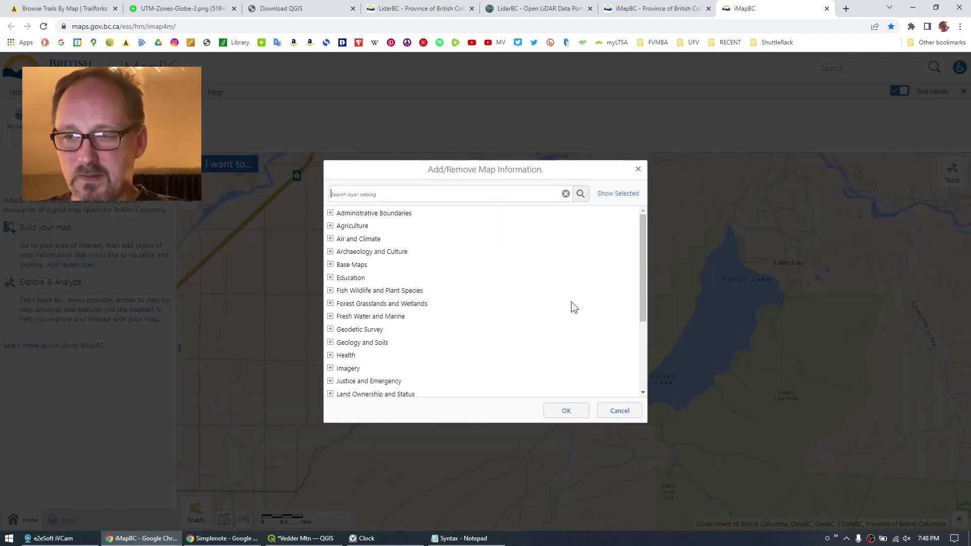
drag(642, 233, 553, 306)
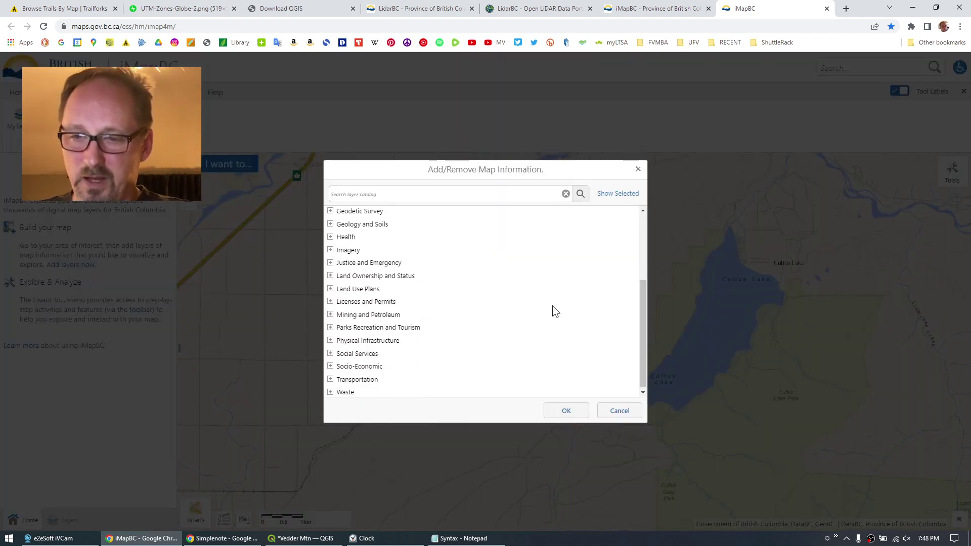
click(330, 276)
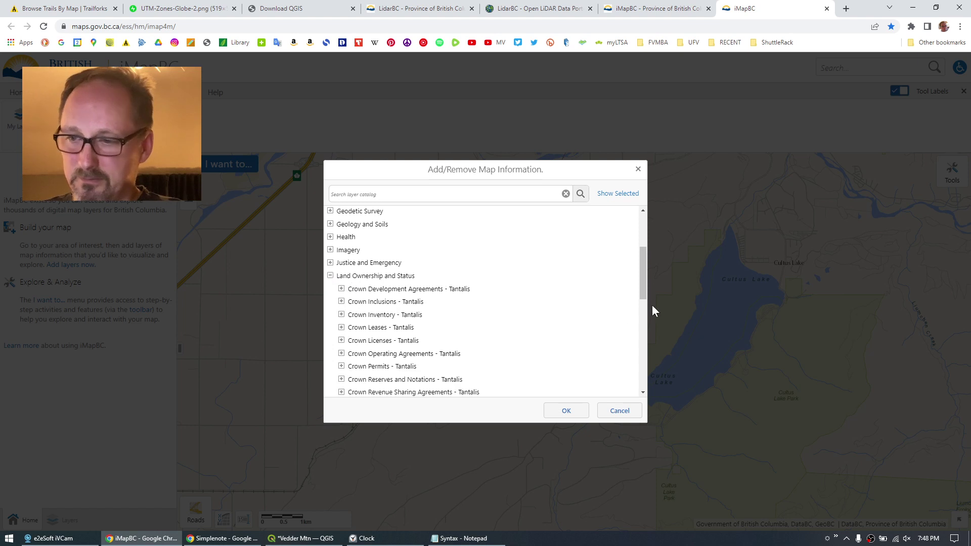
drag(643, 276, 648, 339)
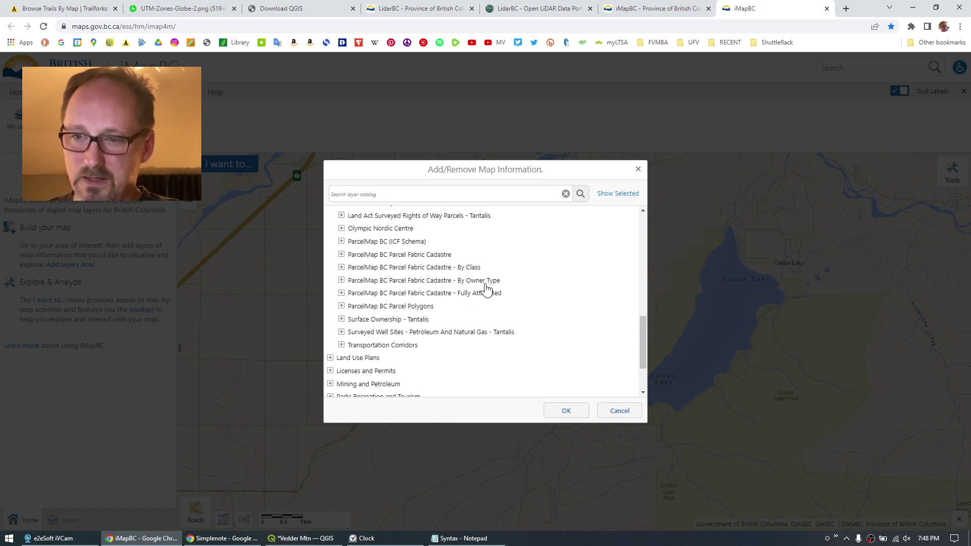
click(342, 280)
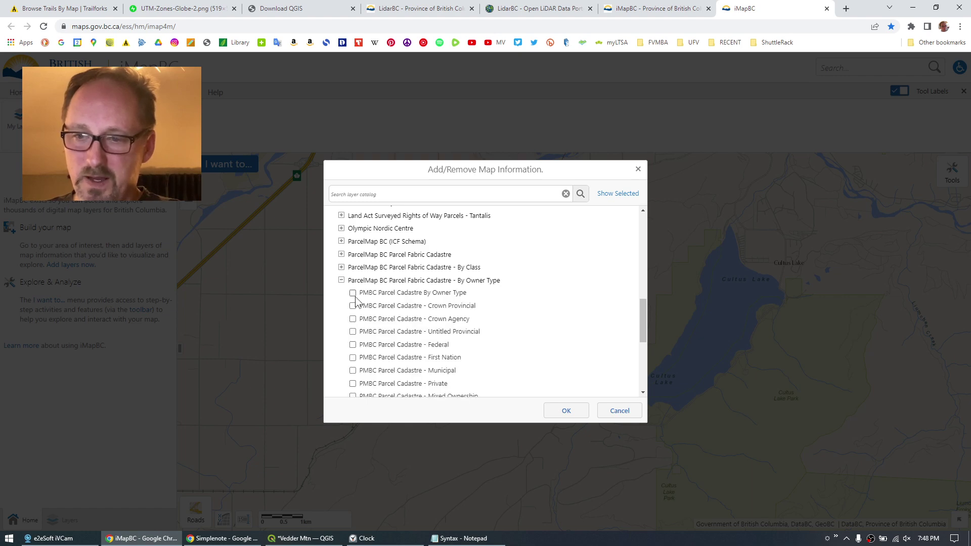
click(353, 294)
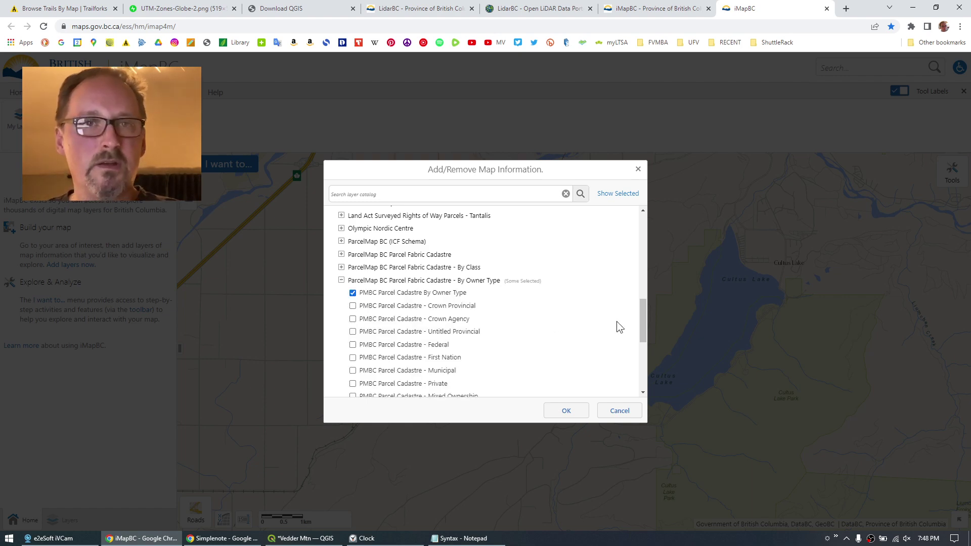
Add the parcel layer, zoom to the parcels west of Cultus Lake, and open Data Download.
click(566, 412)
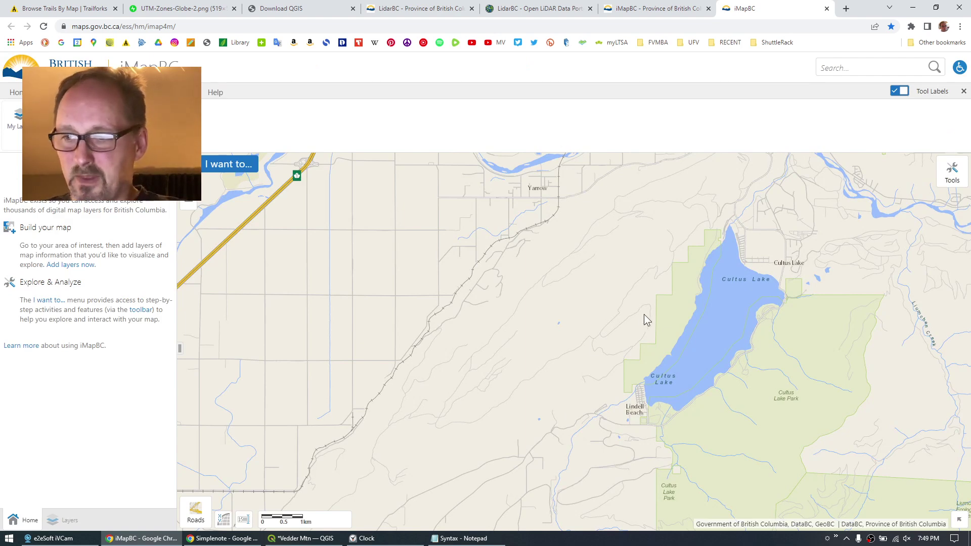
scroll(645, 320, up, 1)
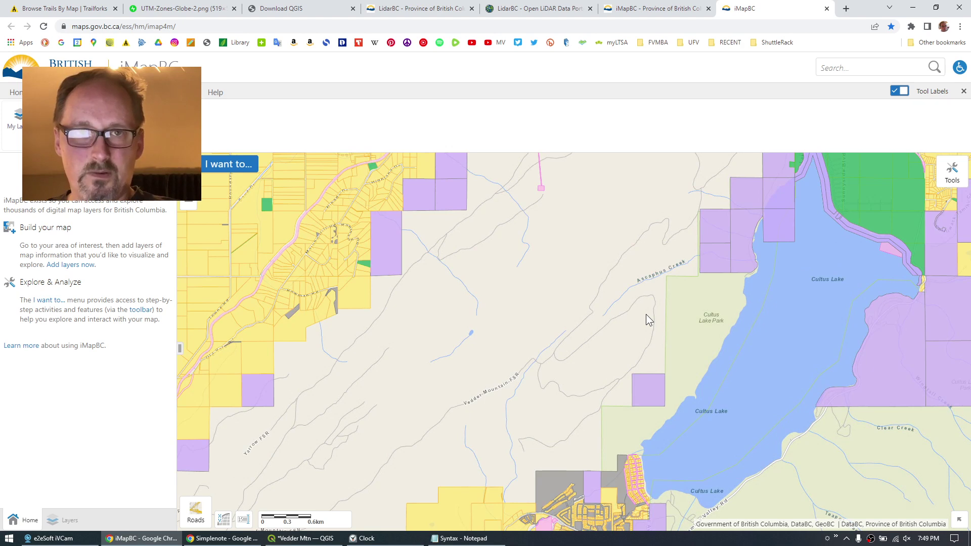
drag(598, 223, 544, 342)
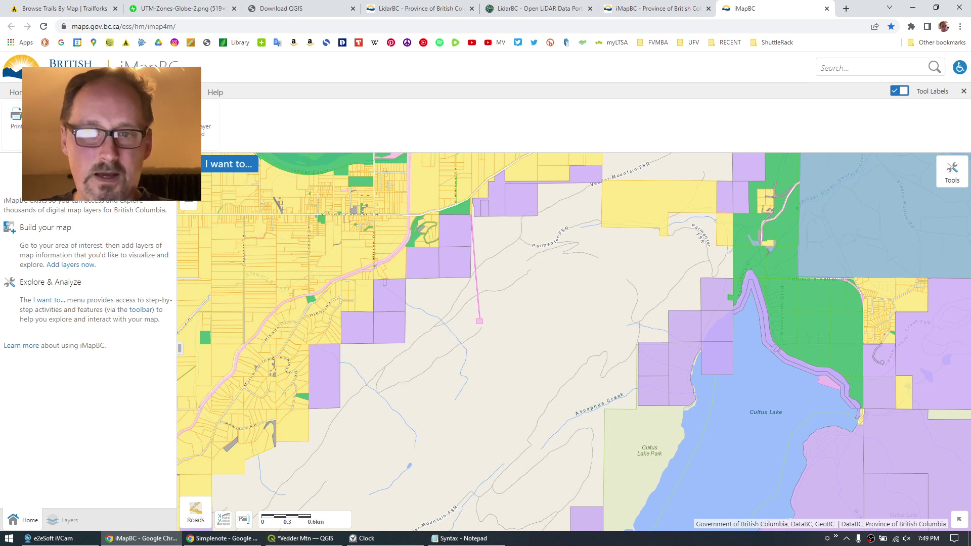
click(209, 120)
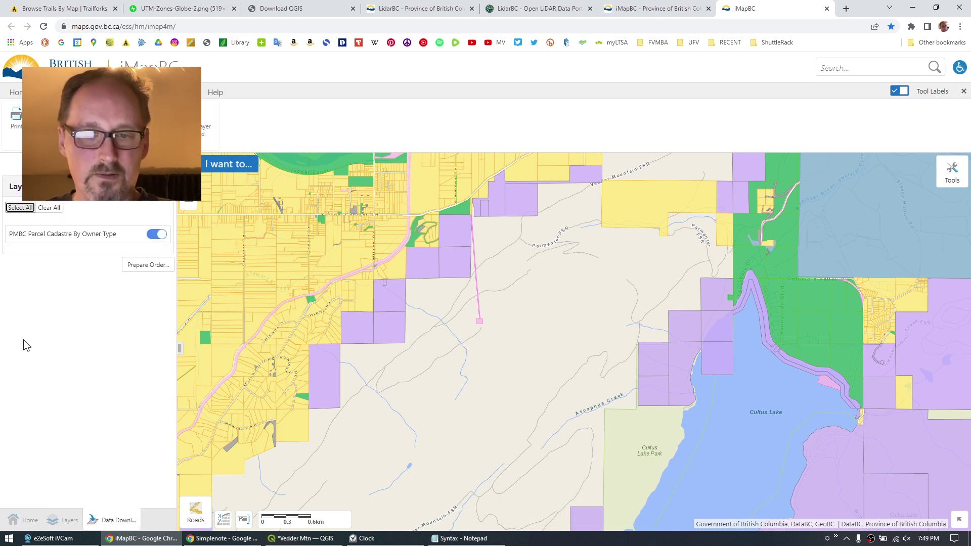
Prepare a parcel data order using UTM Zone 10 (m), then close the order window.
click(137, 265)
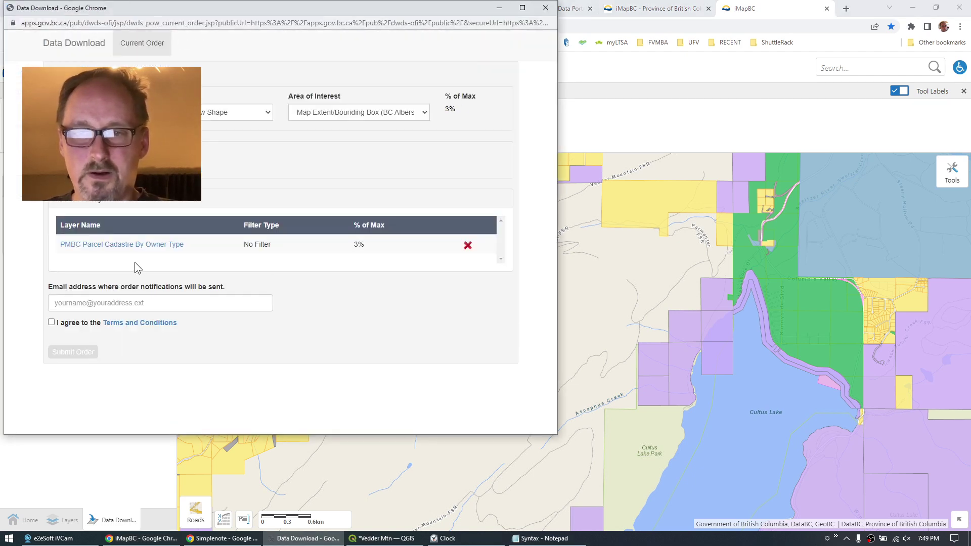
drag(270, 10, 448, 43)
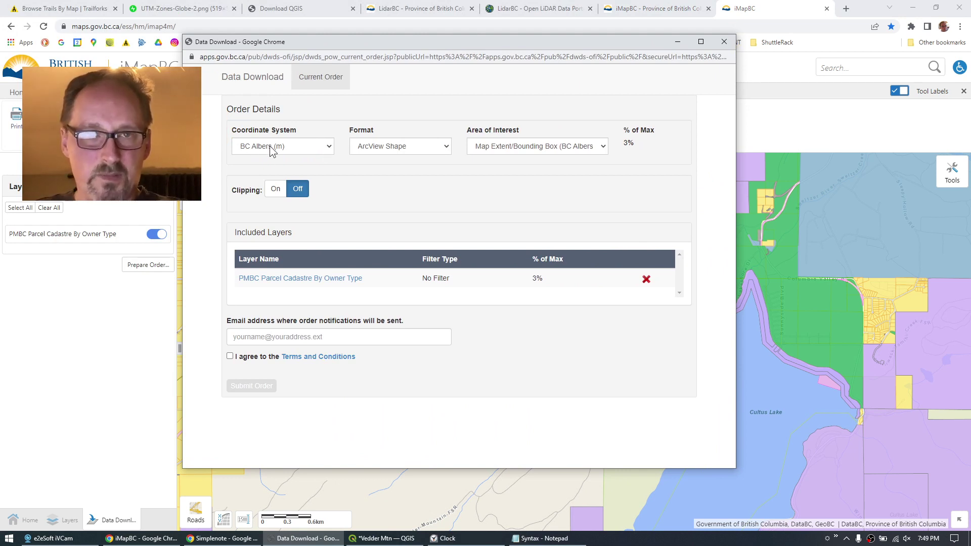
click(331, 144)
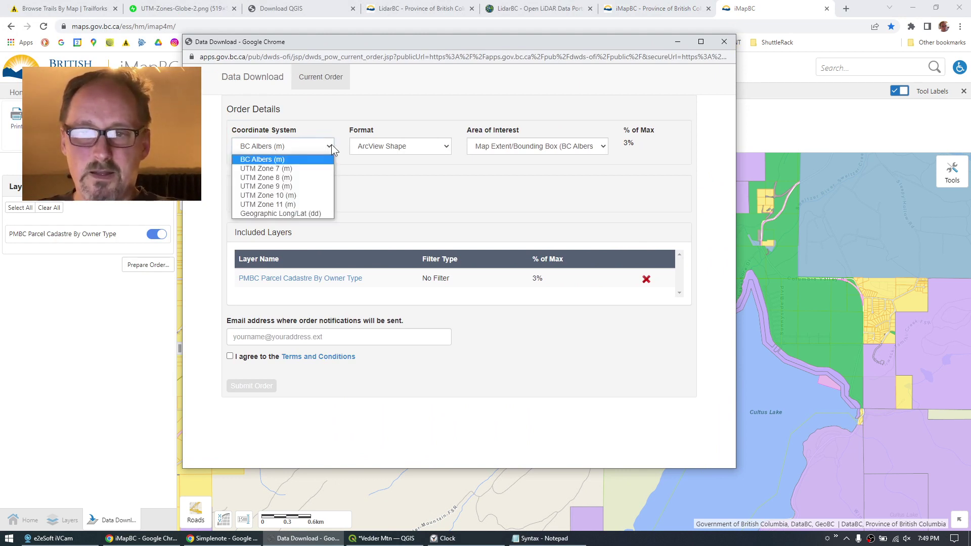
click(268, 196)
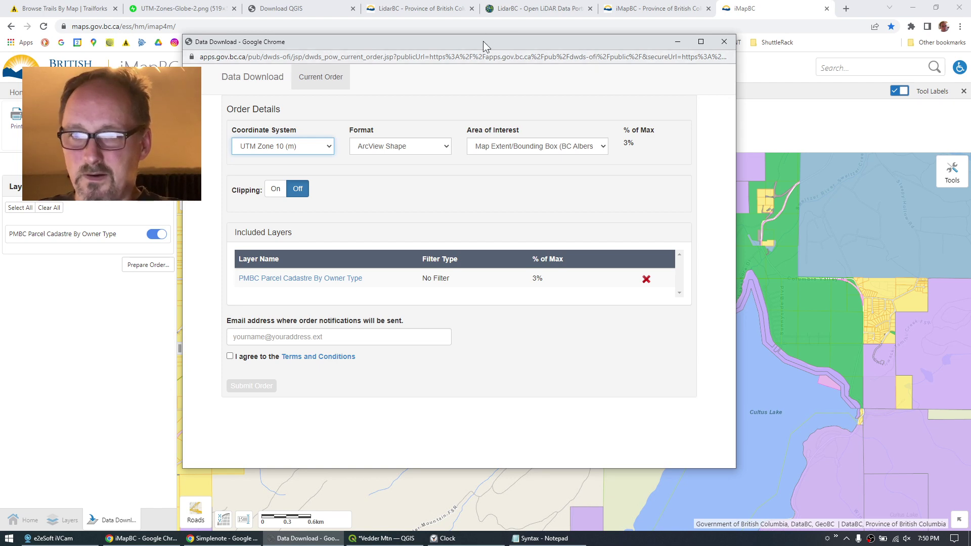
drag(484, 41, 531, 78)
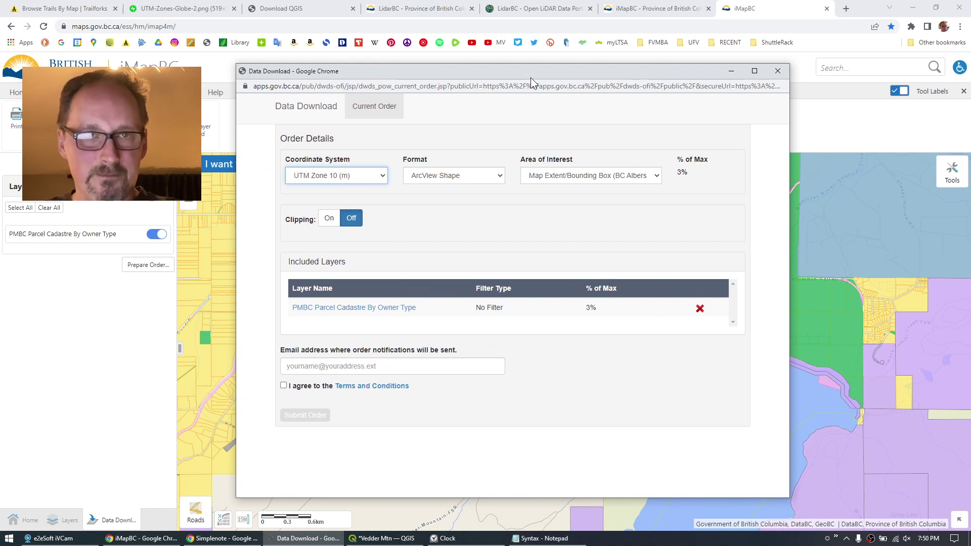
click(777, 71)
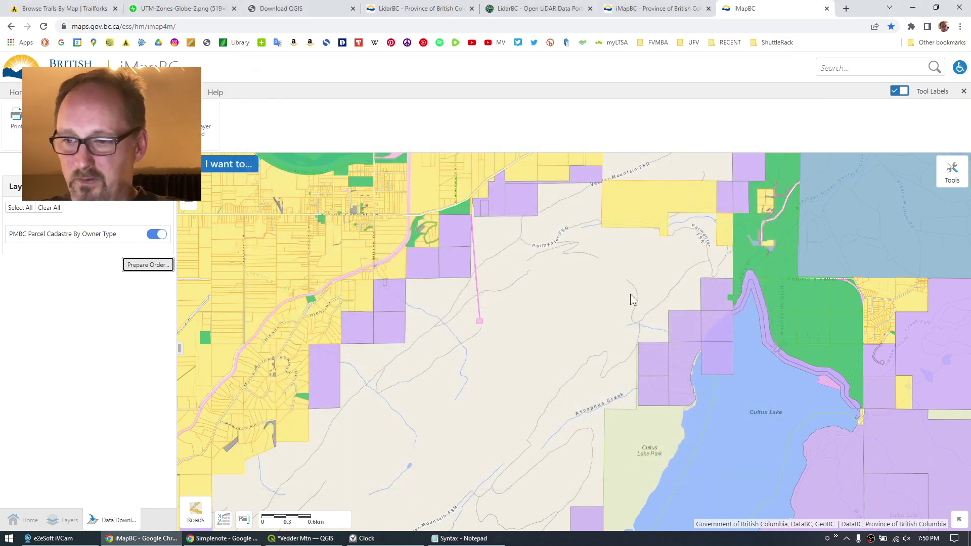
Zoom out to show Cultus Lake, Vedder River and the border, then reopen Prepare Order.
scroll(628, 299, down, 1)
drag(563, 346, 579, 273)
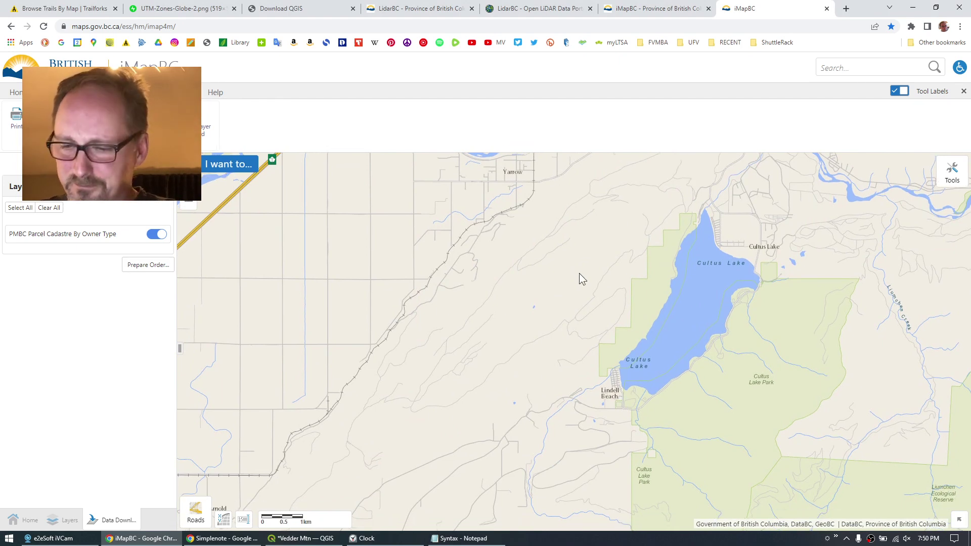
scroll(579, 279, down, 1)
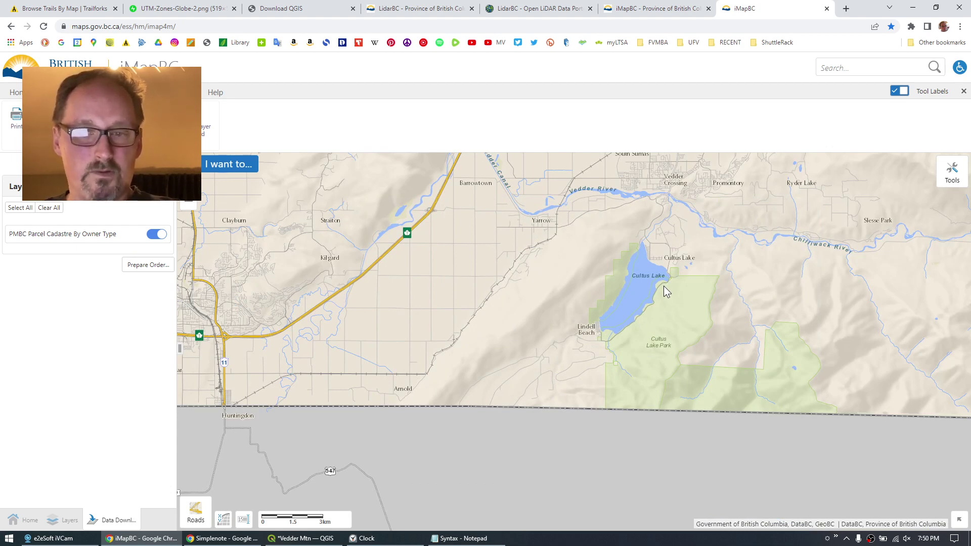
click(148, 266)
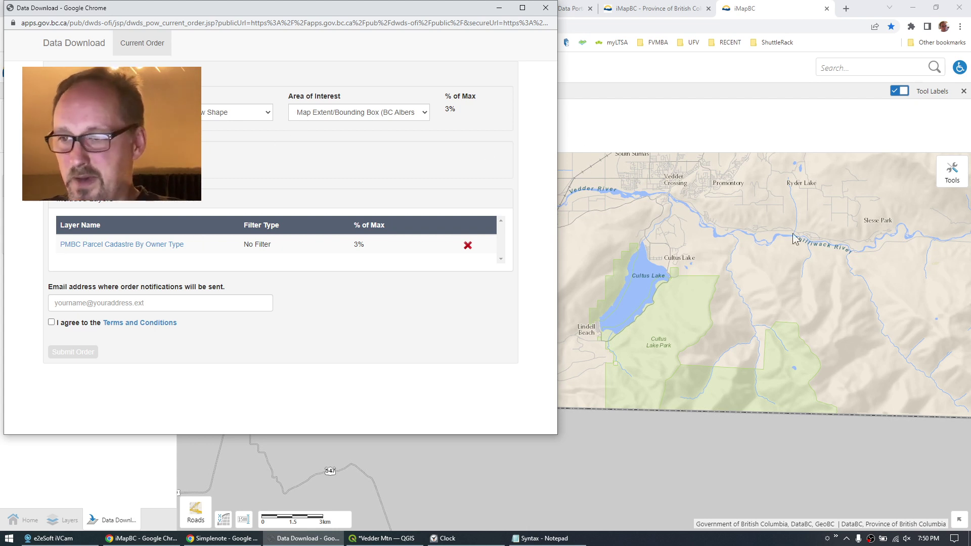
Choose Draw a Custom AOI and open the maximized AOI selector zoomed in on the ridge.
click(403, 116)
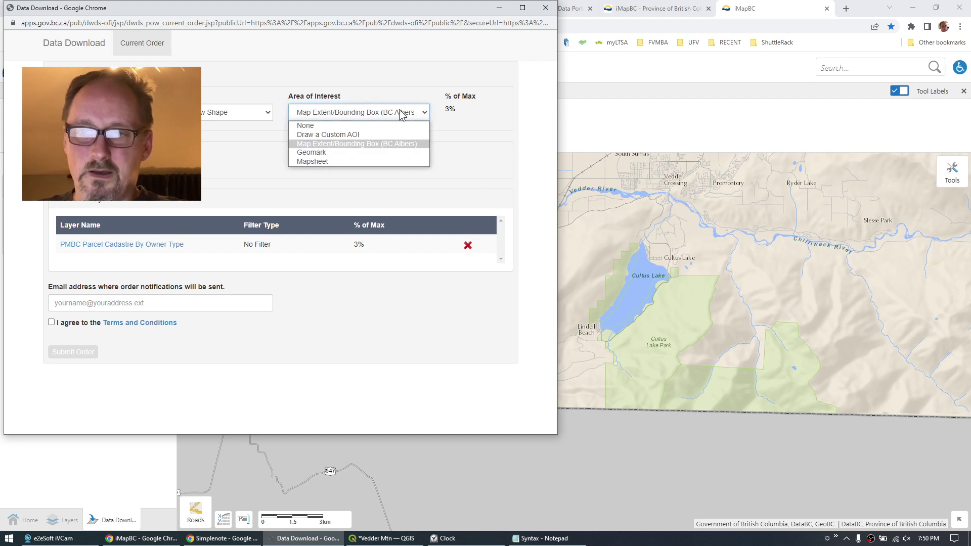
click(336, 135)
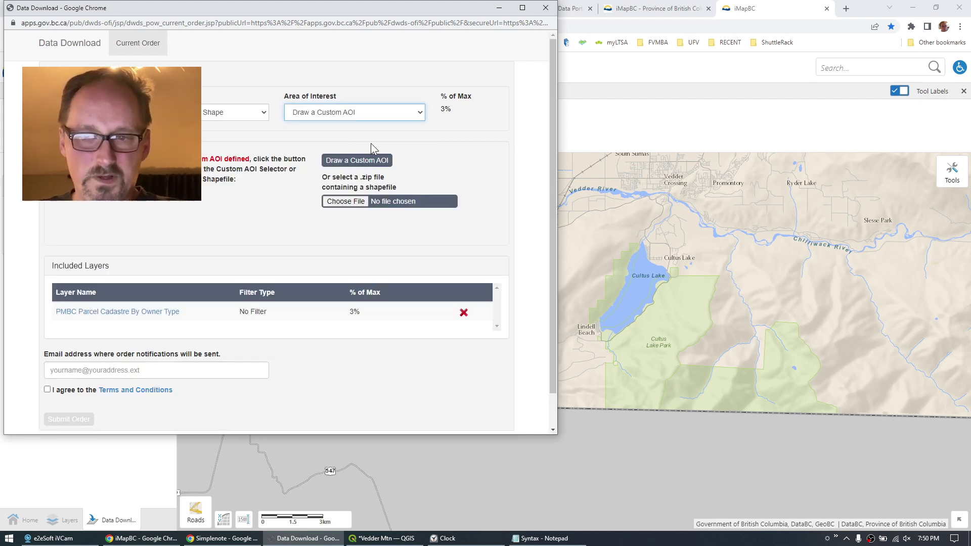
click(347, 161)
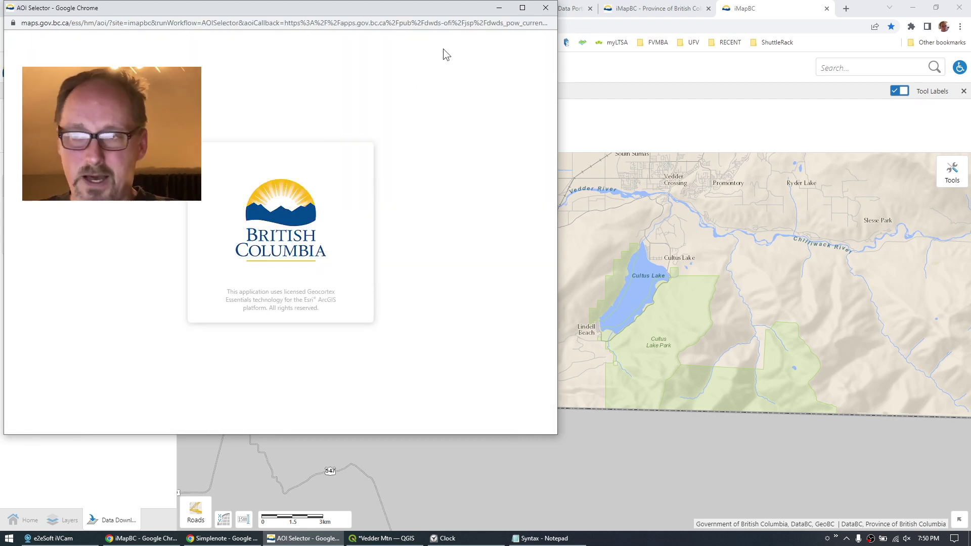
click(522, 8)
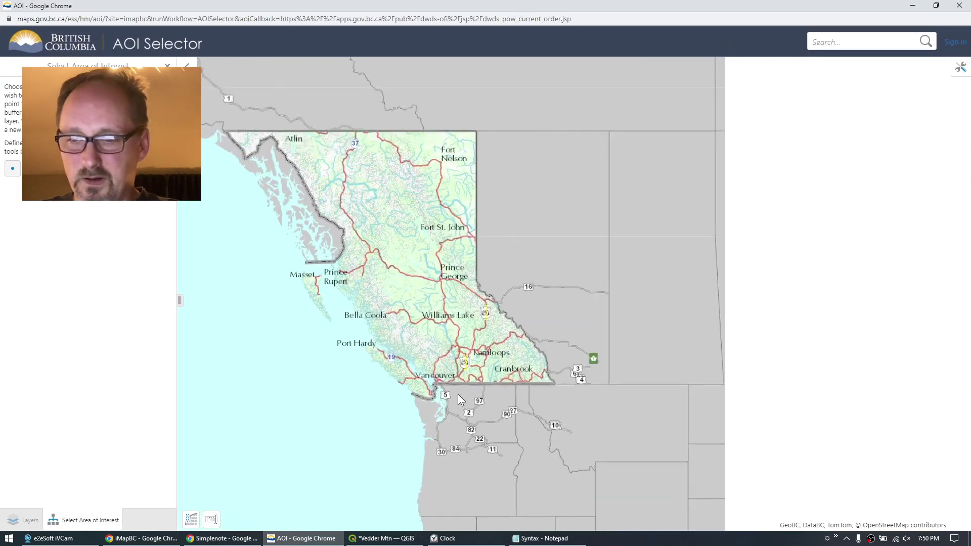
scroll(457, 393, up, 5)
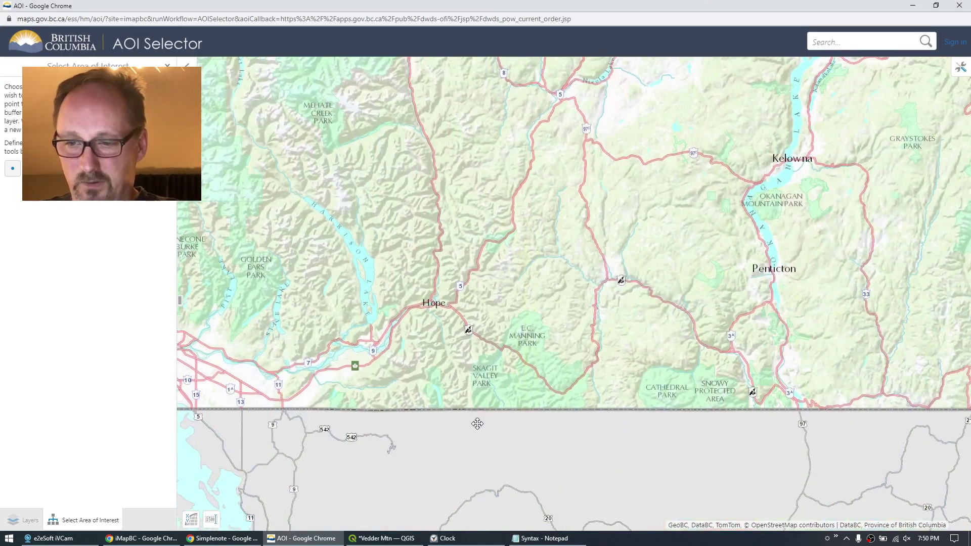
scroll(327, 353, up, 3)
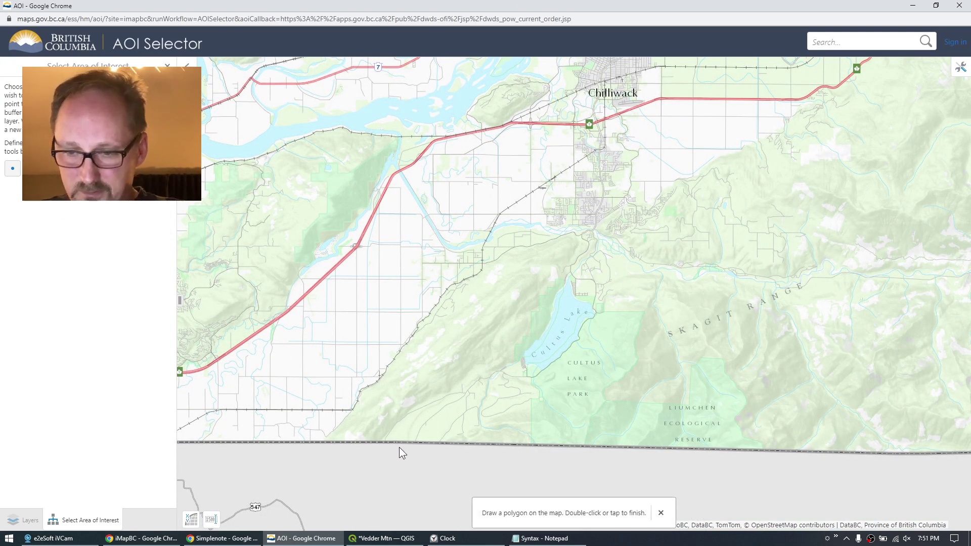
Draw a polygon around Vedder Mountain from the border north along the ridge and back beside Cultus Lake.
click(384, 447)
click(320, 449)
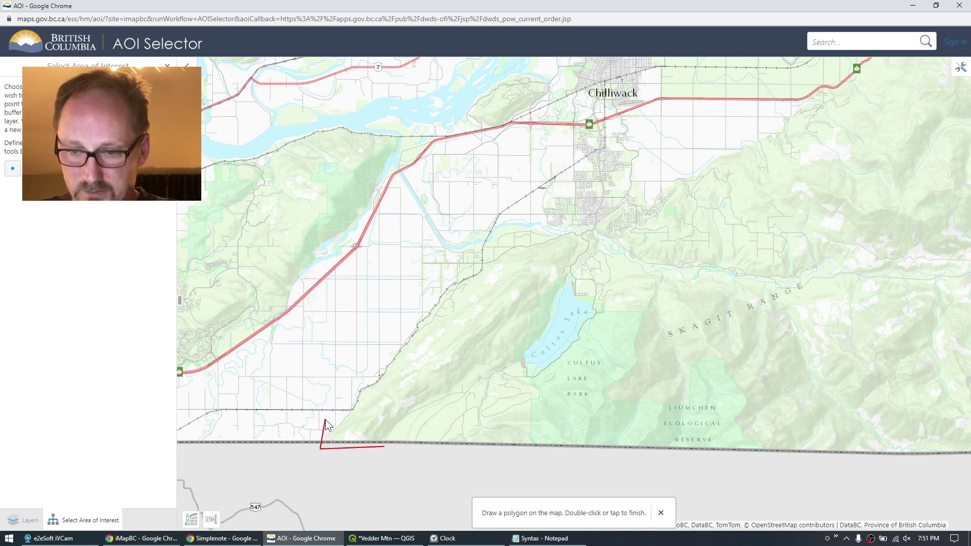
click(325, 420)
click(386, 365)
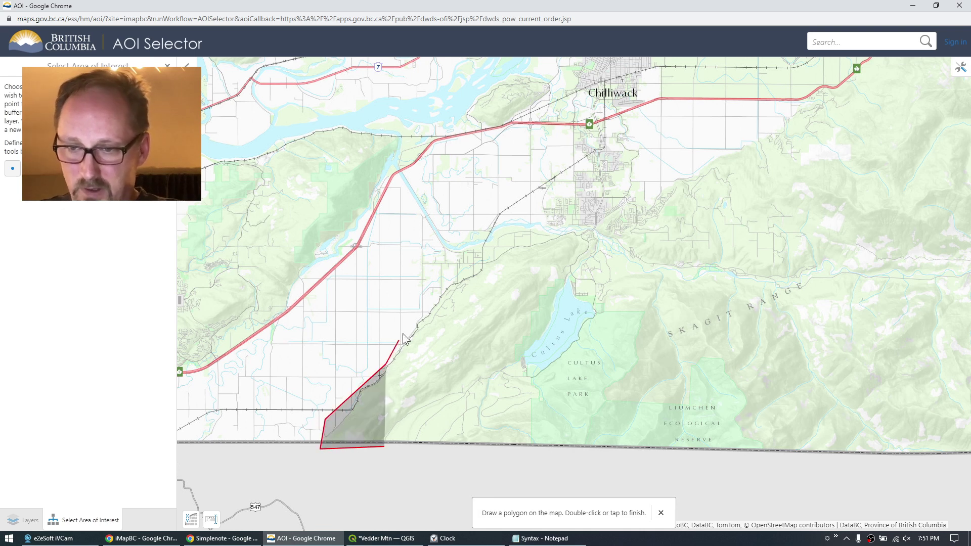
click(437, 299)
click(503, 248)
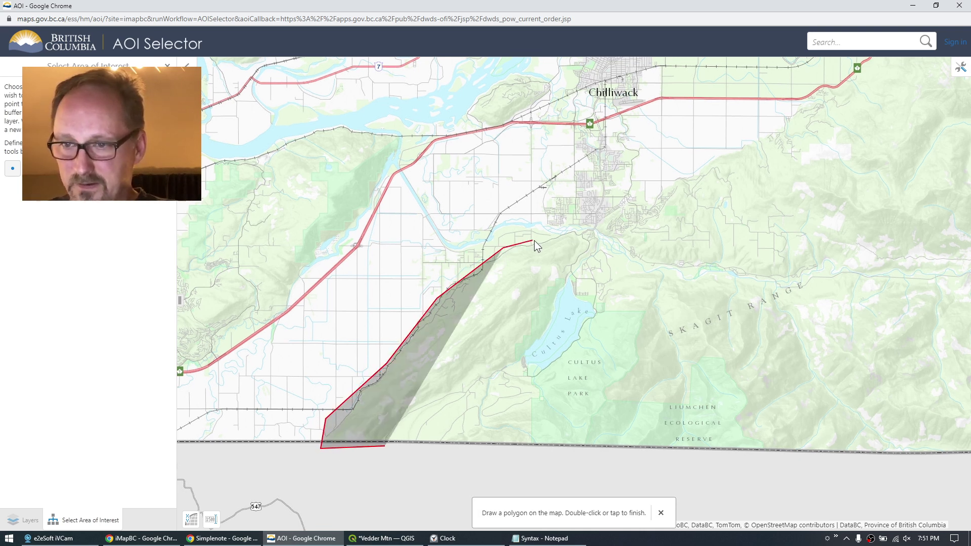
click(550, 238)
click(567, 229)
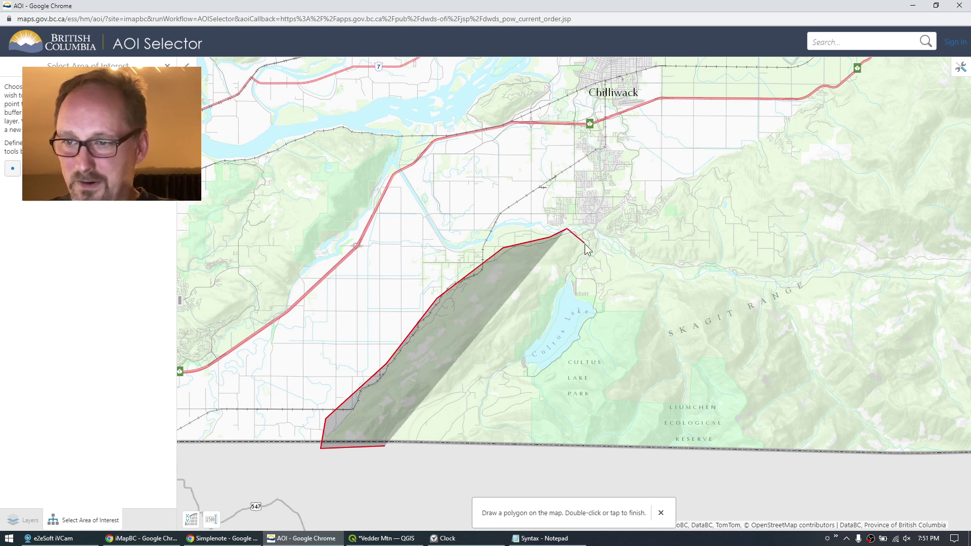
click(585, 247)
click(539, 353)
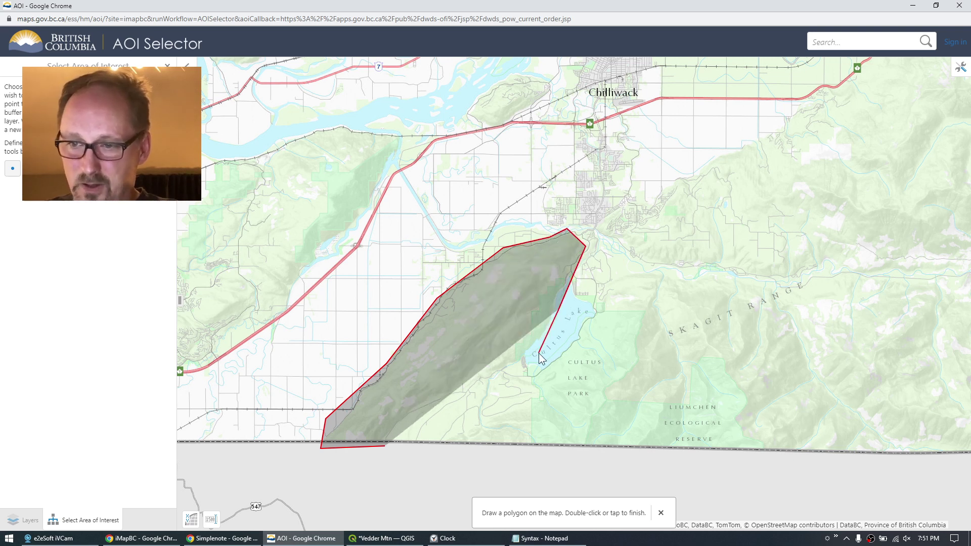
click(474, 394)
click(419, 411)
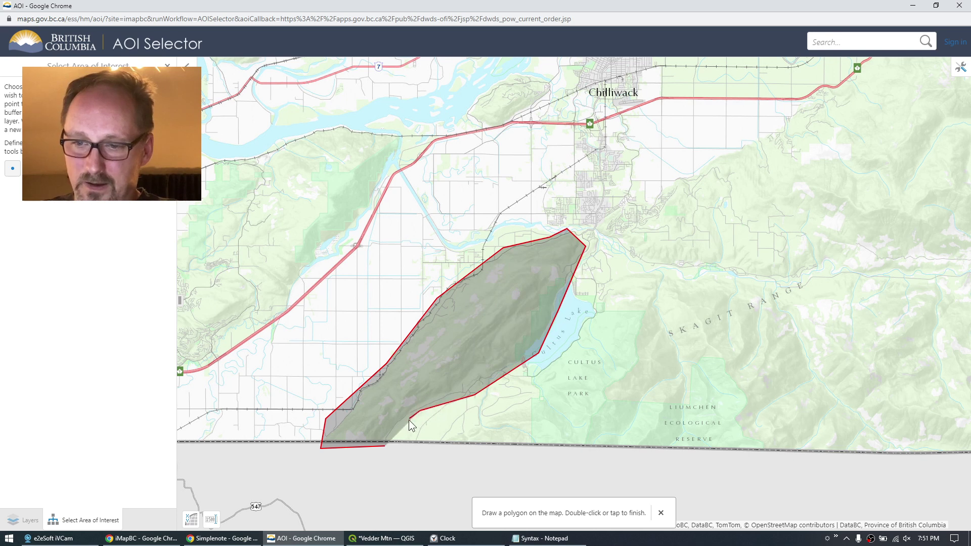
double_click(384, 446)
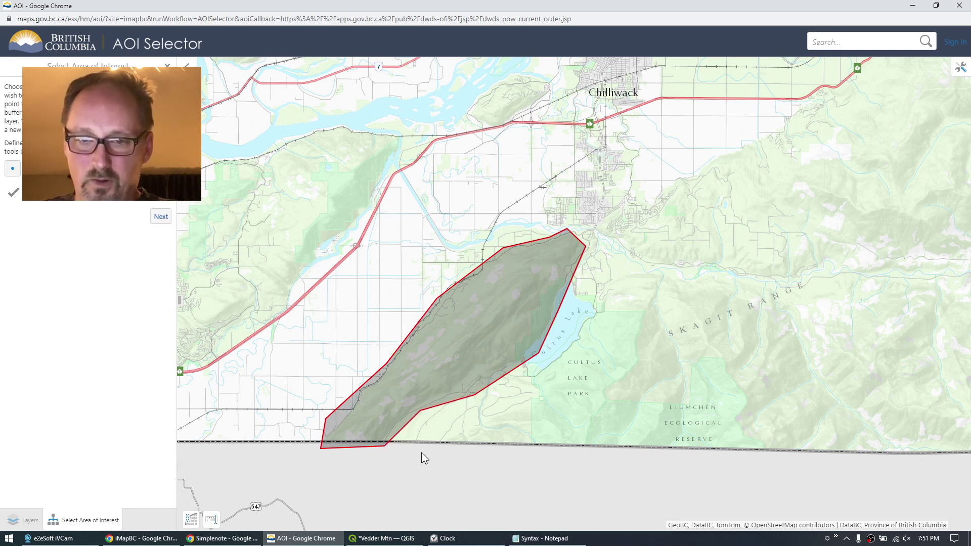
Accept the drawn AOI, enter the notification e-mail address, and agree to the terms and conditions.
click(161, 217)
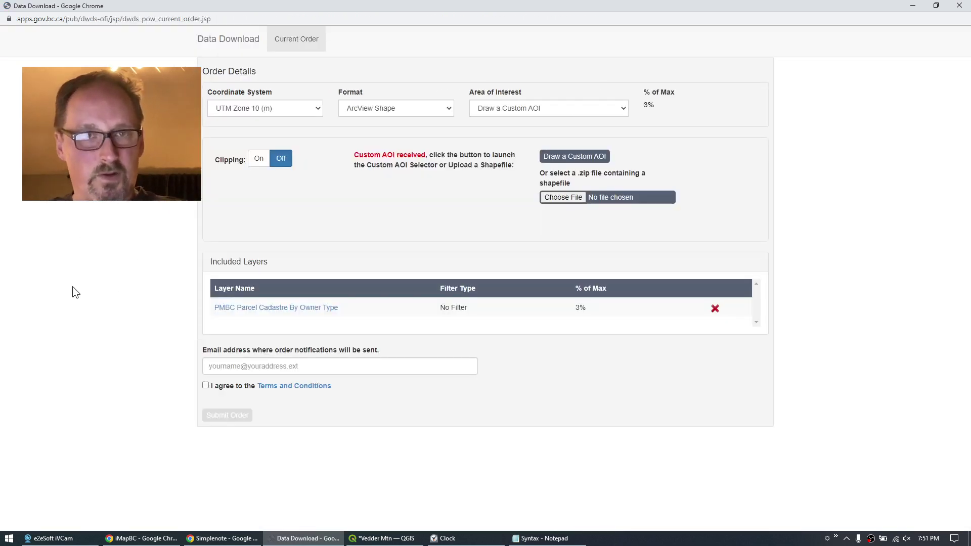
click(223, 364)
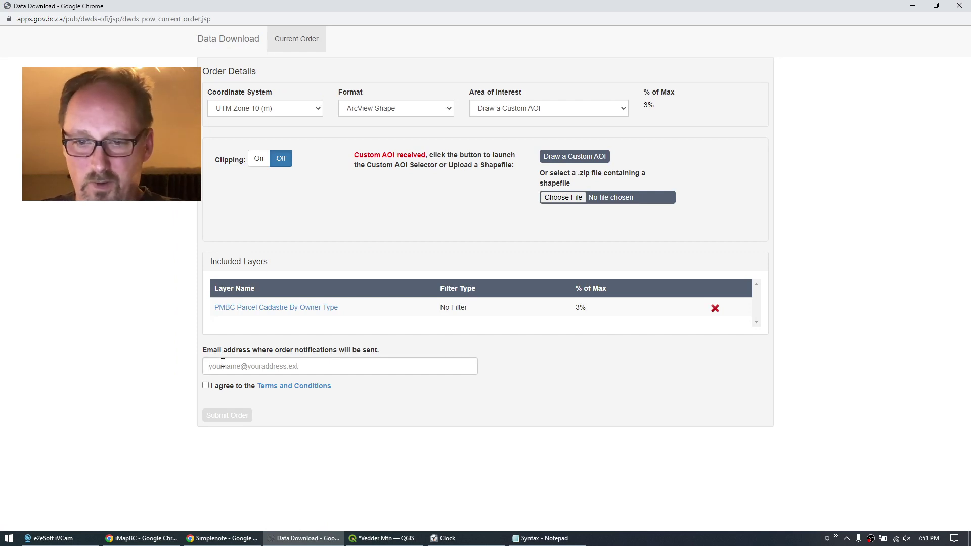
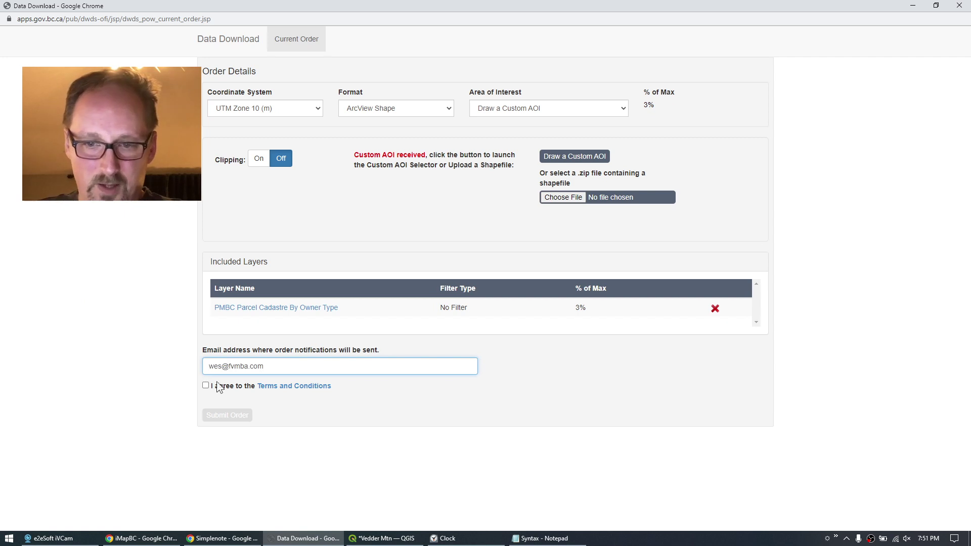
click(217, 387)
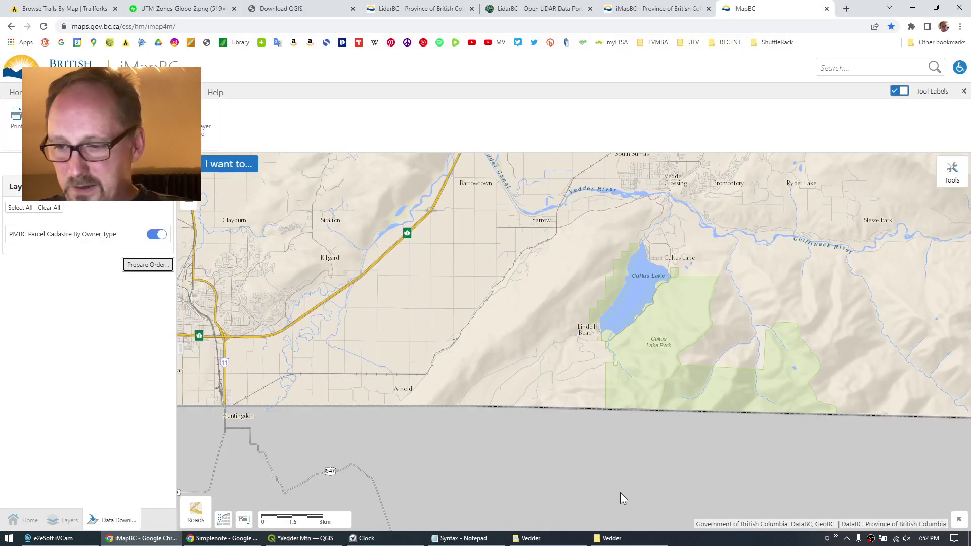
Check that the Vedder folder holds the new PMBC_PARCEL_FABRIC_POLY_SVW folder, then return to QGIS.
click(624, 539)
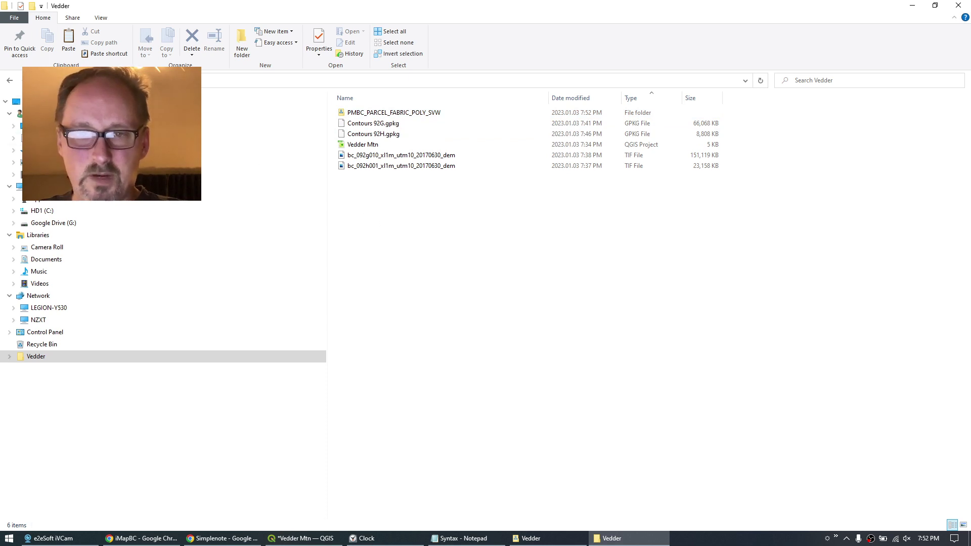
click(392, 124)
click(379, 134)
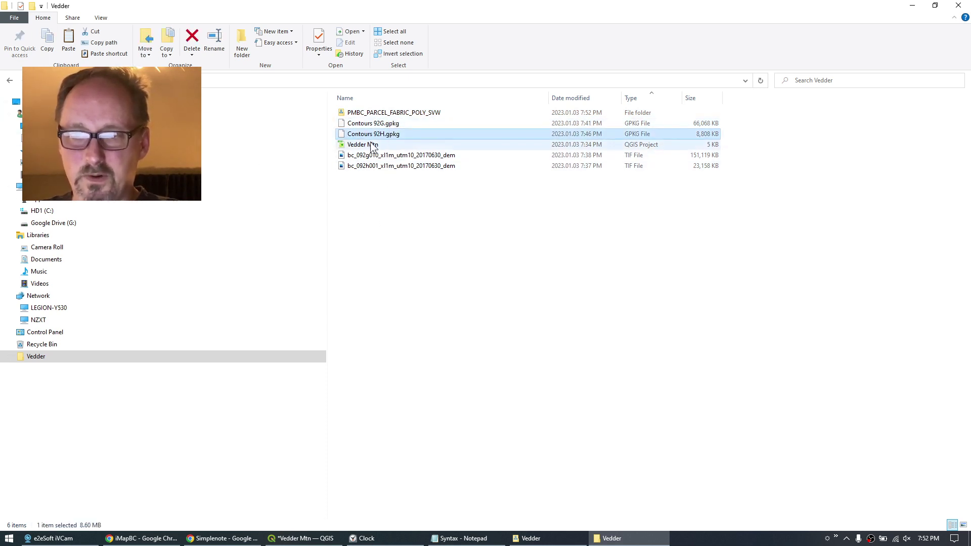
click(368, 145)
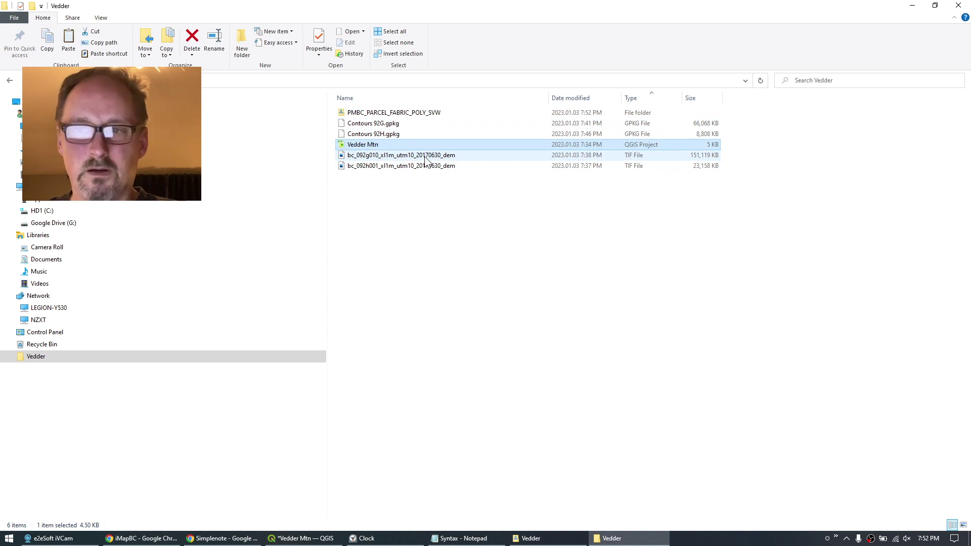
click(302, 538)
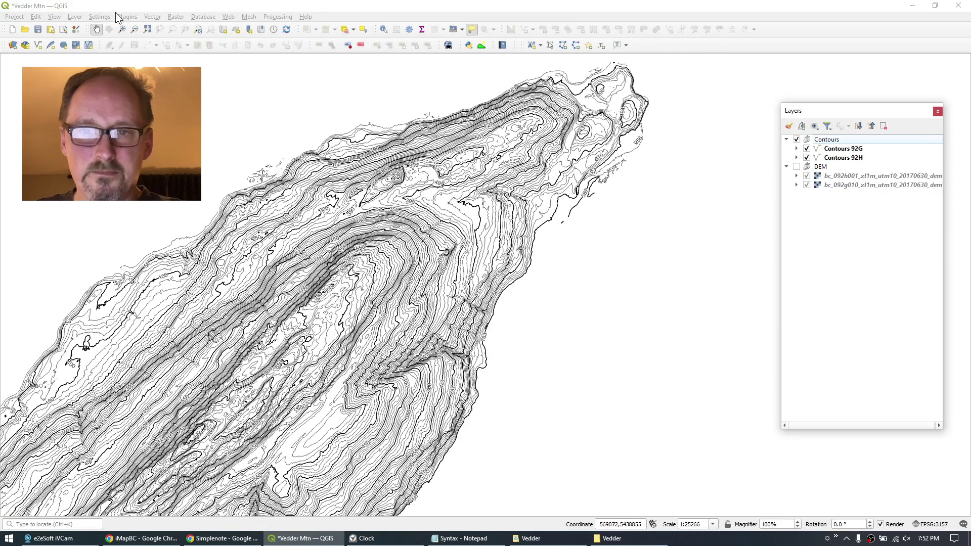
Select PMBC_PF_O_polygon.shp from the PMBC_PARCEL_FABRIC_POLY_SVW folder as the vector layer source.
click(76, 17)
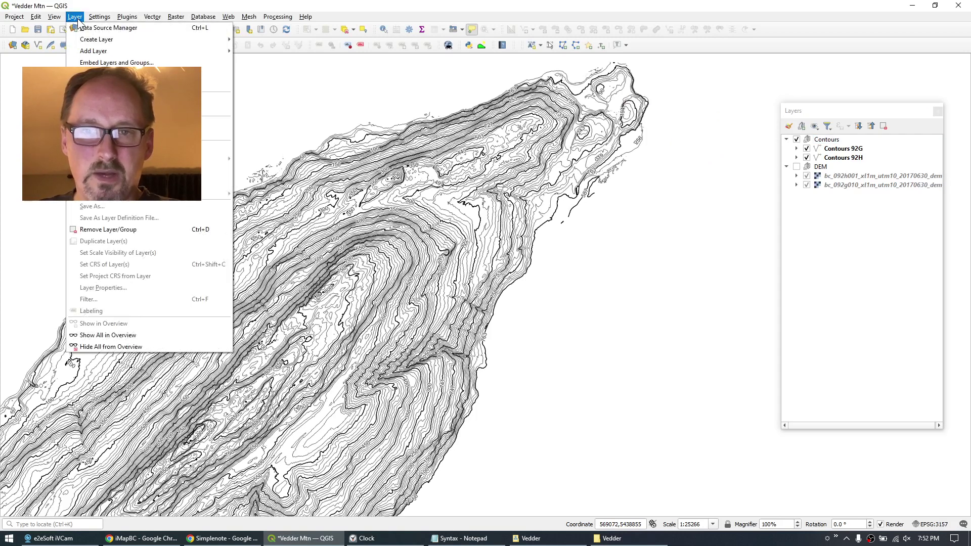
mouse_move(131, 50)
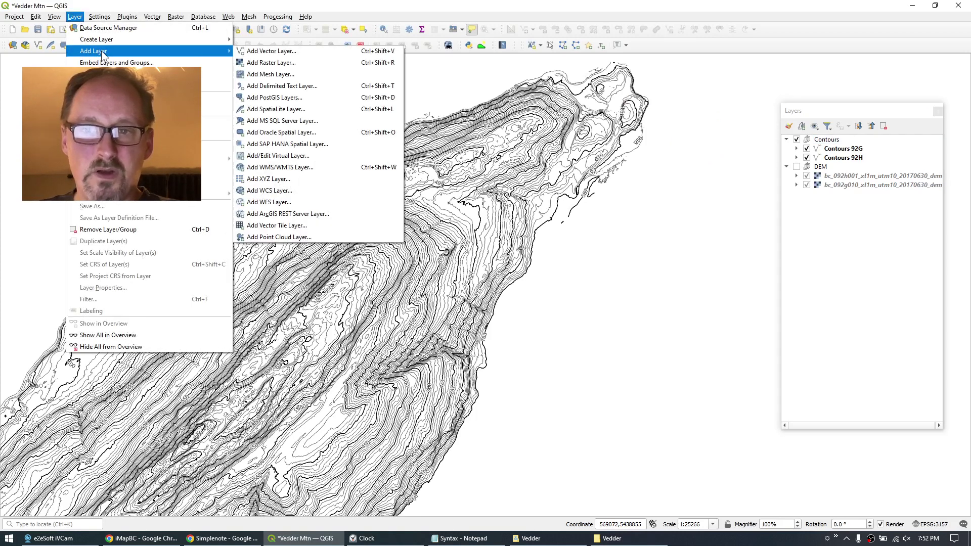
click(320, 53)
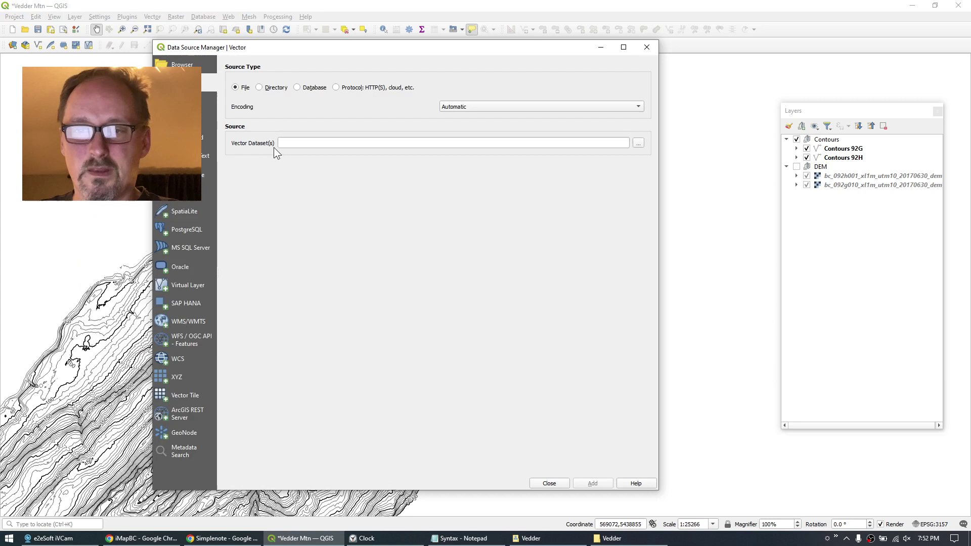
click(640, 144)
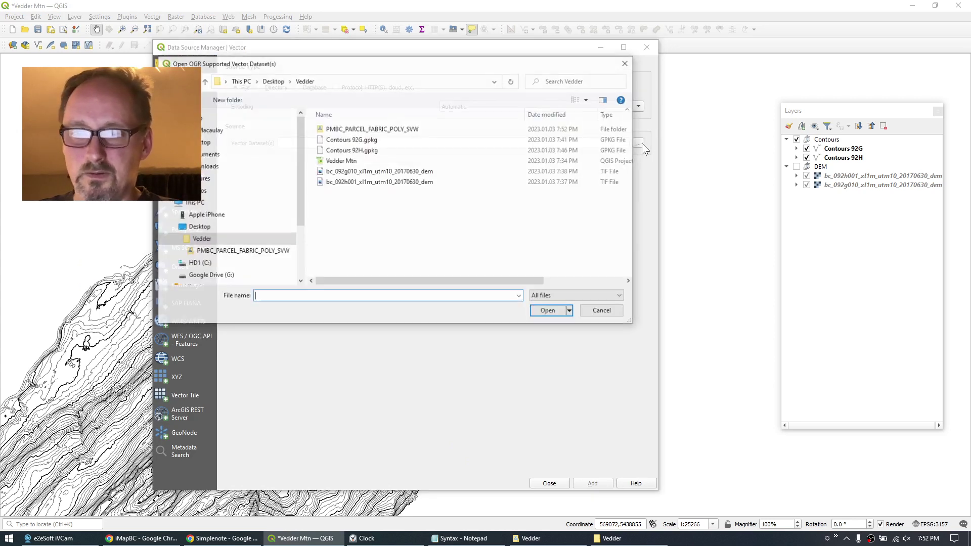
double_click(360, 130)
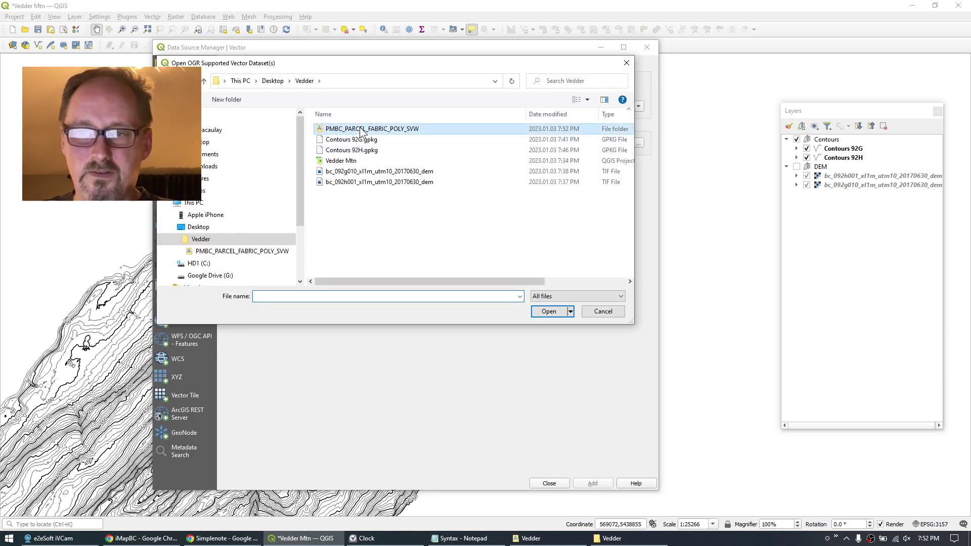
click(357, 144)
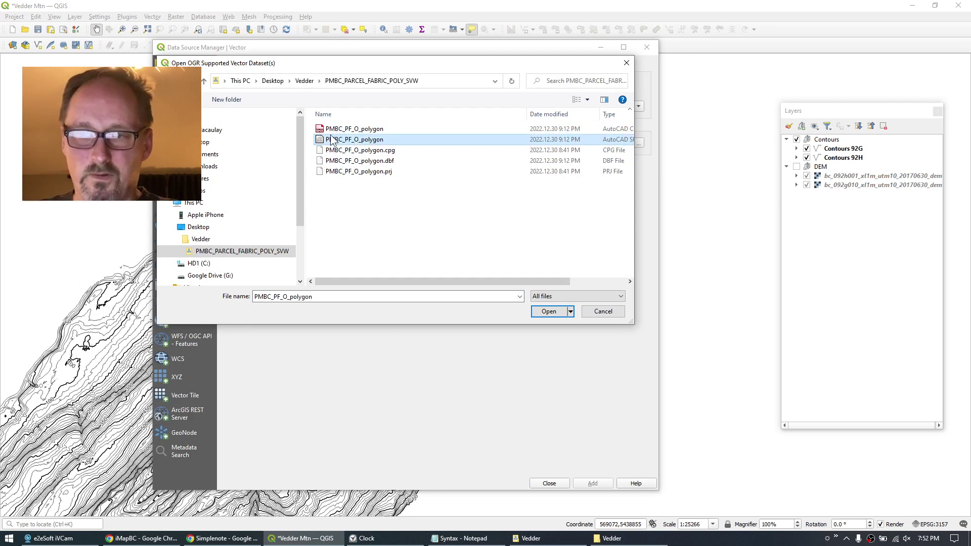
mouse_move(412, 281)
mouse_down()
mouse_move(483, 285)
mouse_move(412, 283)
mouse_up()
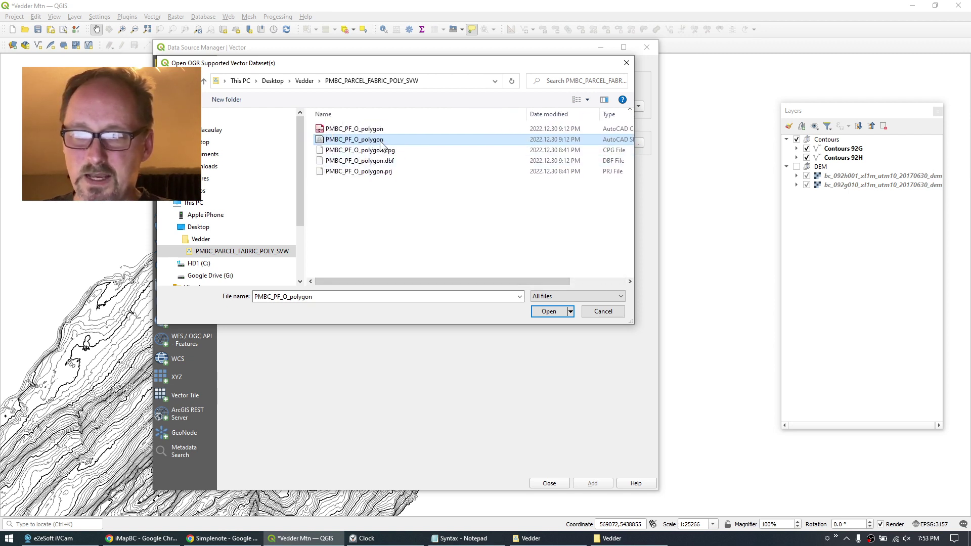
click(545, 312)
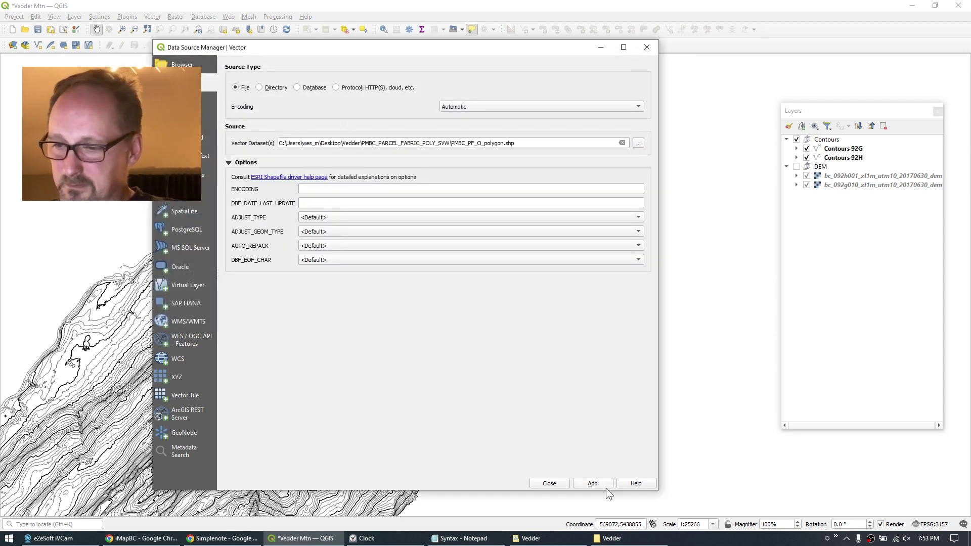
Add the PMBC_PF_O_polygon layer and move it below Contours 92H in the Layers panel.
click(593, 484)
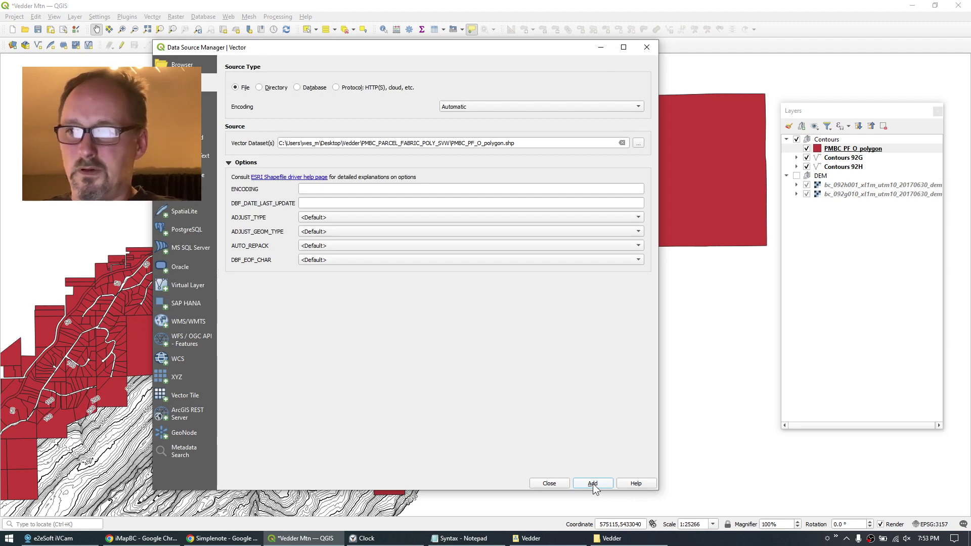
click(559, 484)
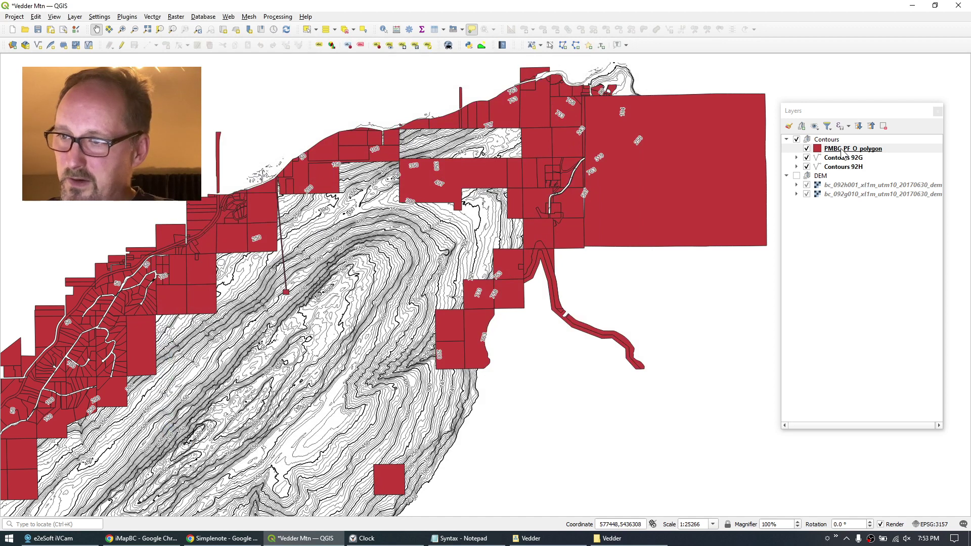
drag(836, 152, 834, 175)
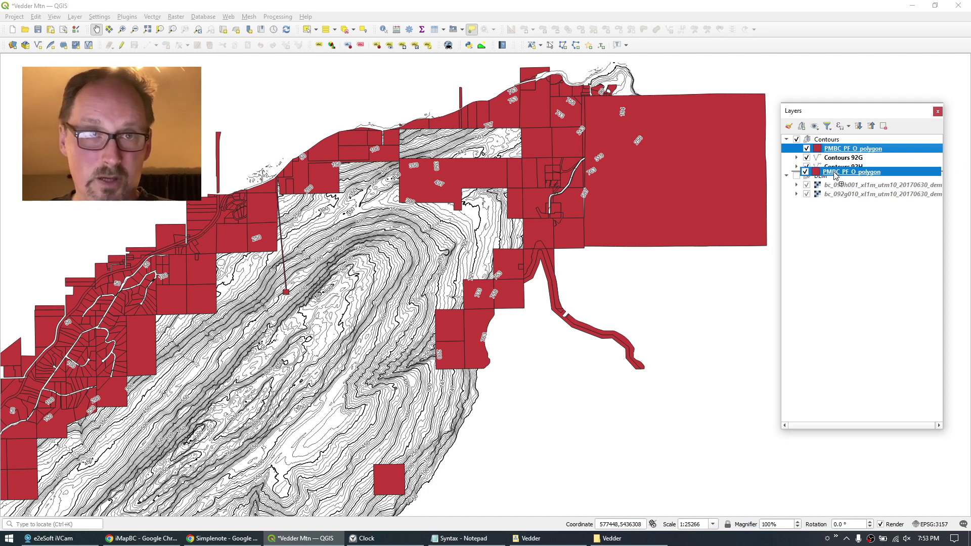
drag(834, 175, 834, 175)
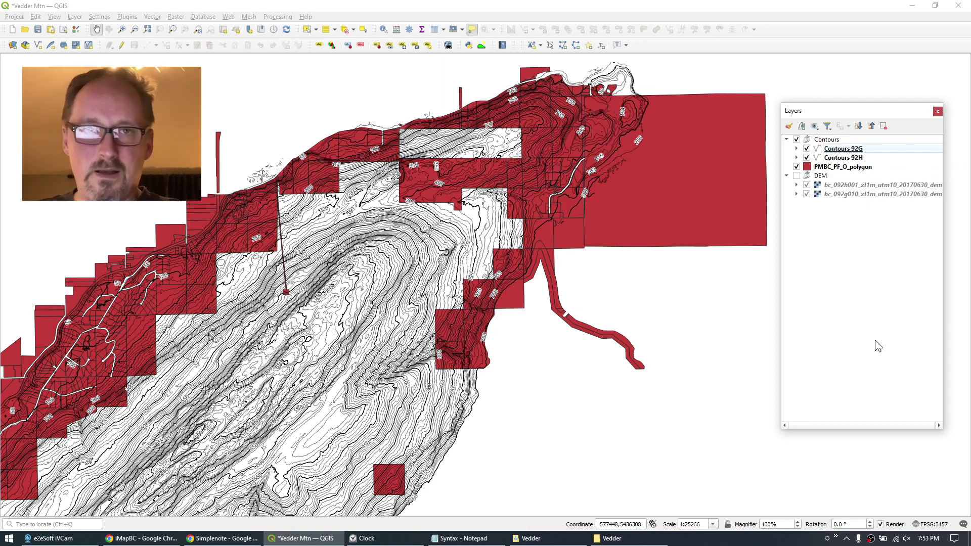
click(835, 172)
Switch the parcel symbology to Categorized on OWNER_TYPE and classify the owner types.
double_click(837, 172)
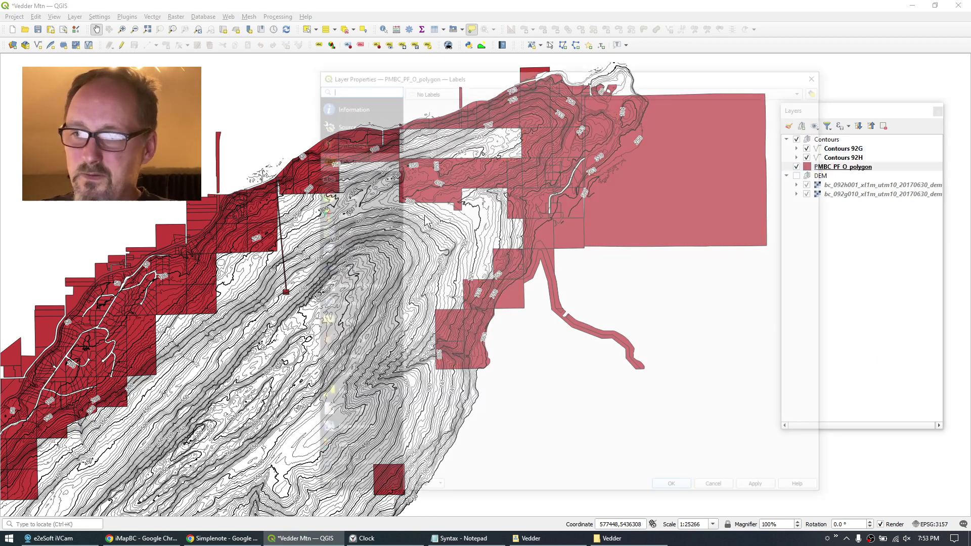
click(324, 143)
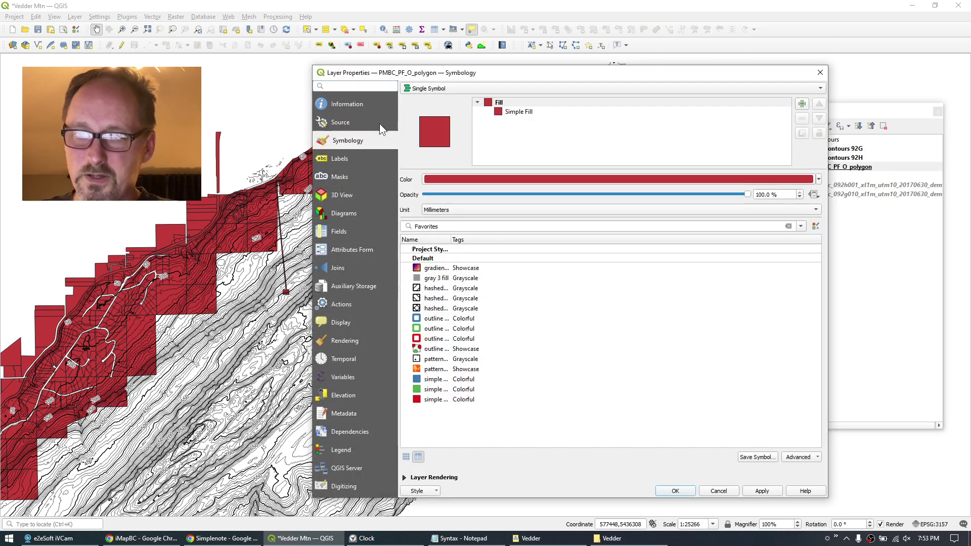
click(443, 89)
click(446, 100)
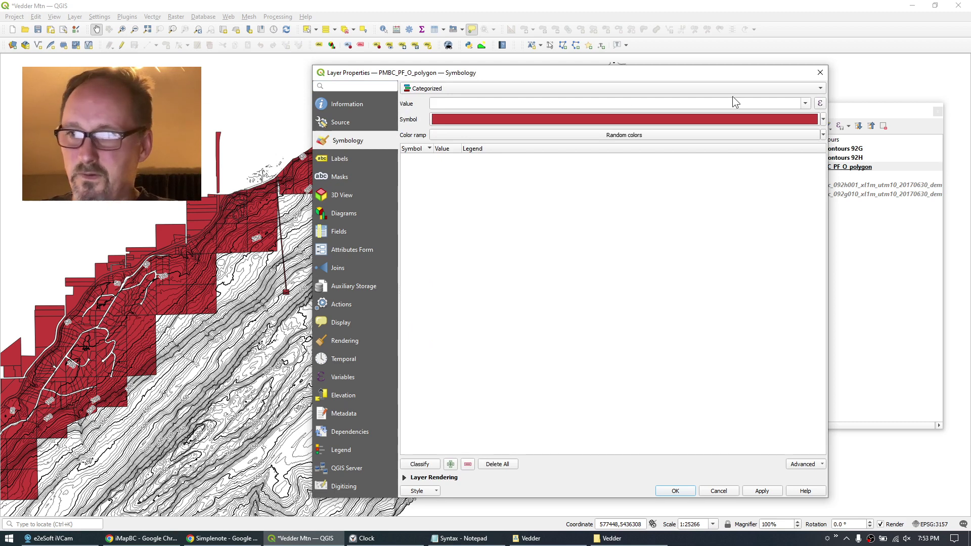
click(806, 103)
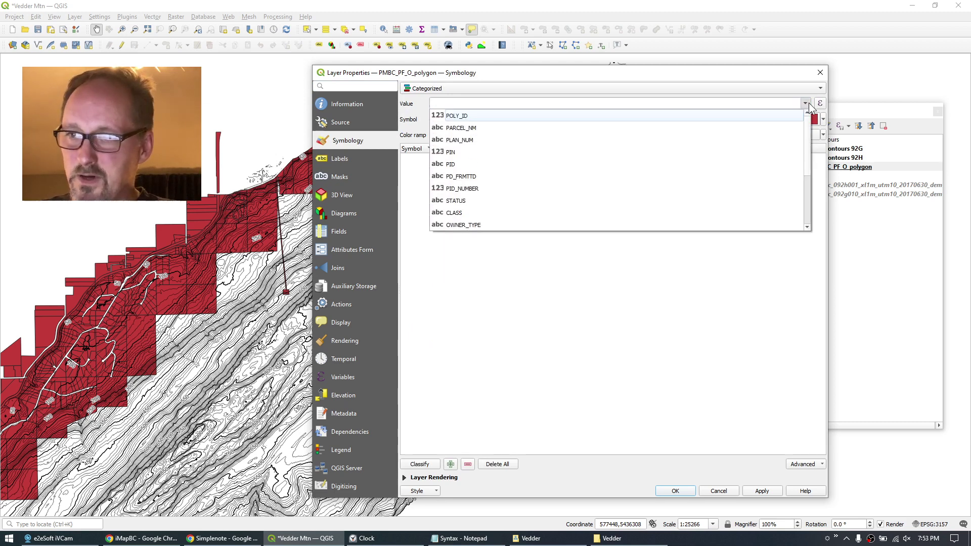
click(478, 226)
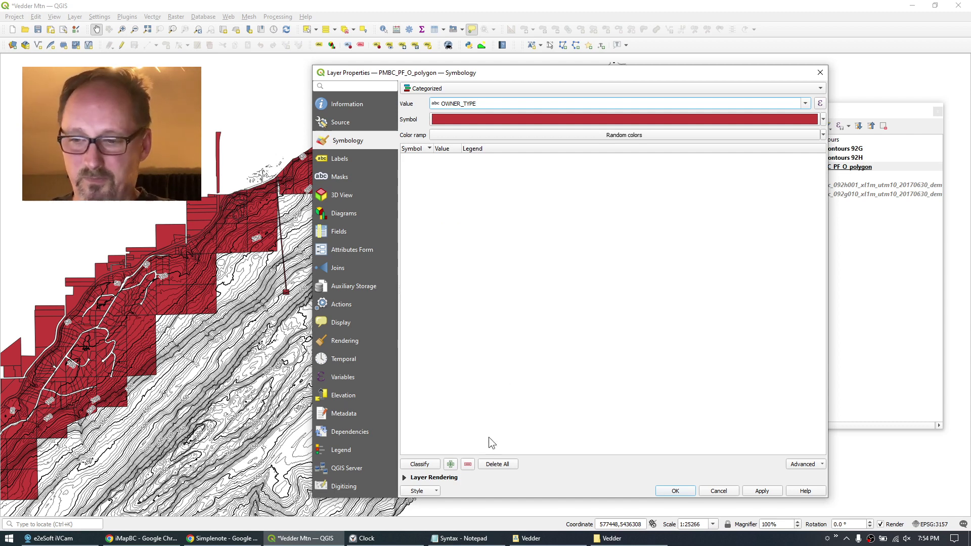
click(415, 464)
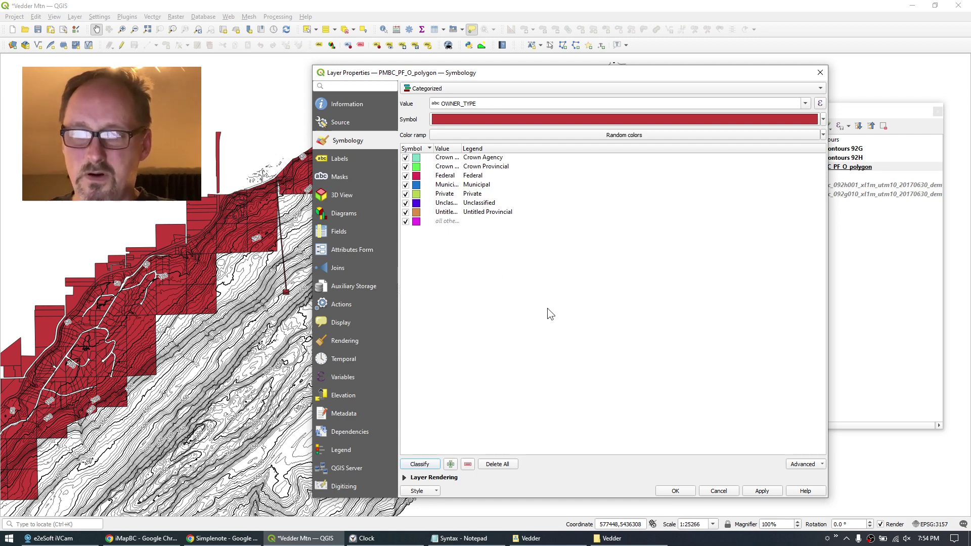
Make the Private category black and apply the owner-type colours.
double_click(417, 194)
click(592, 151)
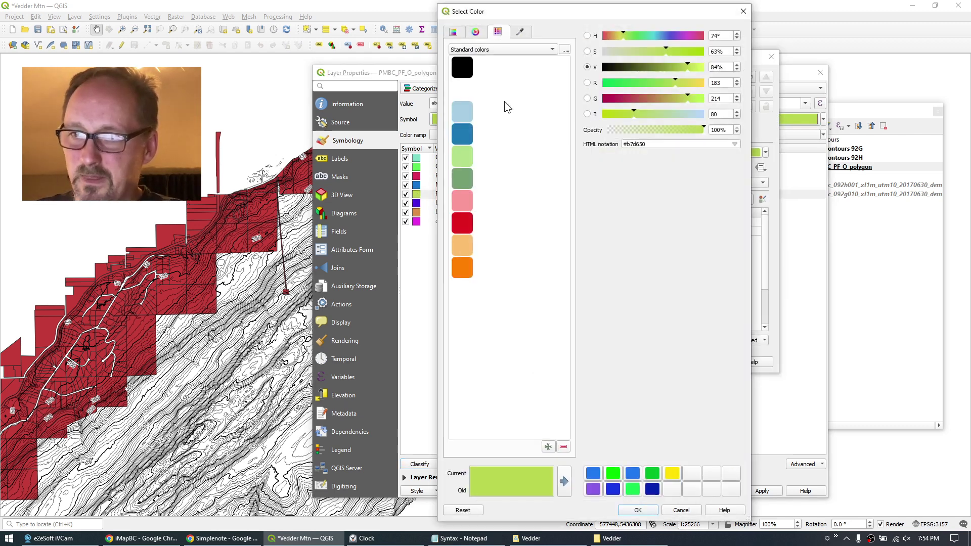
click(463, 73)
click(637, 510)
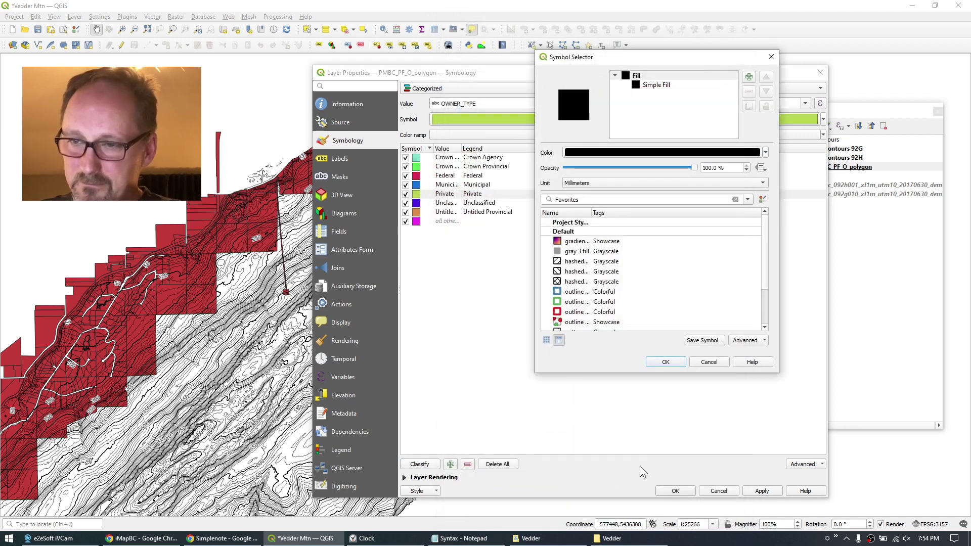
click(665, 362)
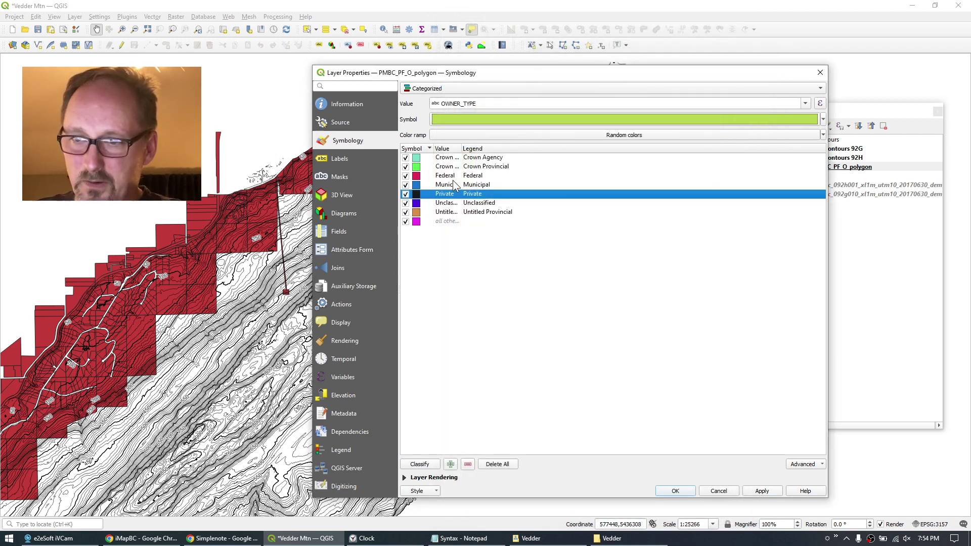
click(682, 492)
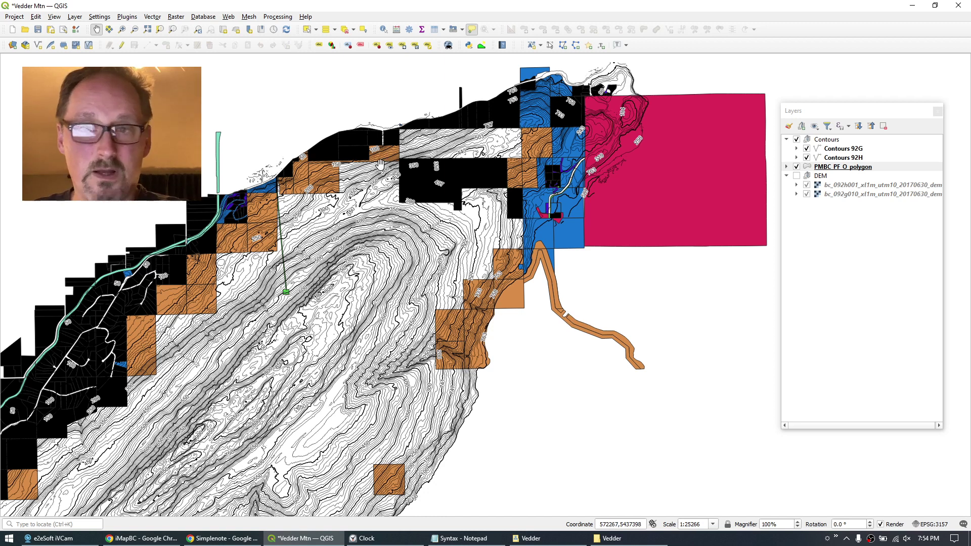
Add the Opacity slider to the PMBC_PF_O_polygon layer's legend widgets and confirm.
click(848, 172)
double_click(849, 172)
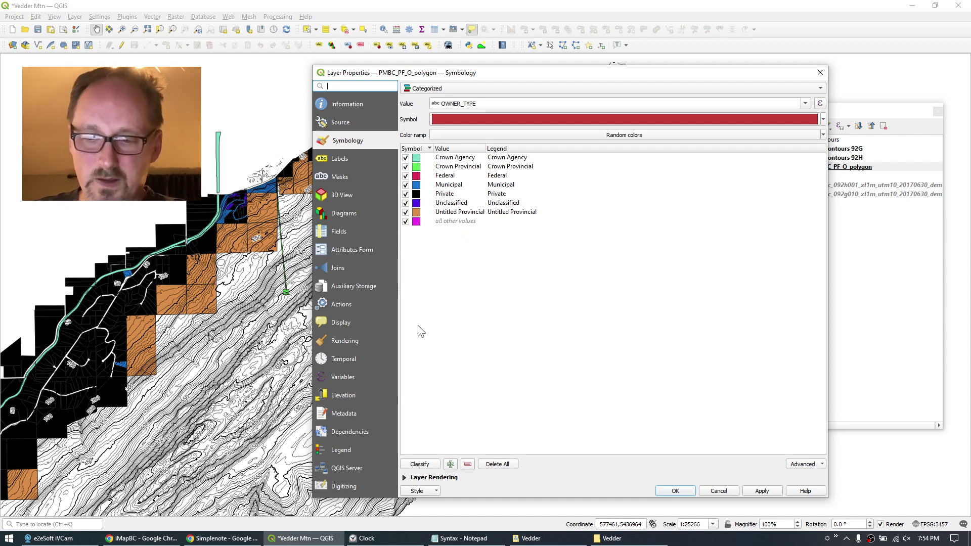
click(334, 451)
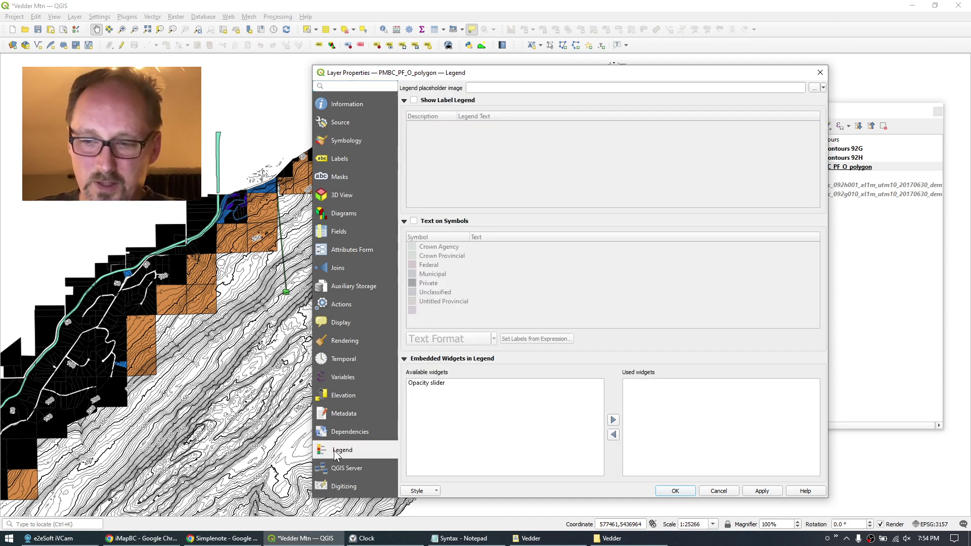
click(424, 383)
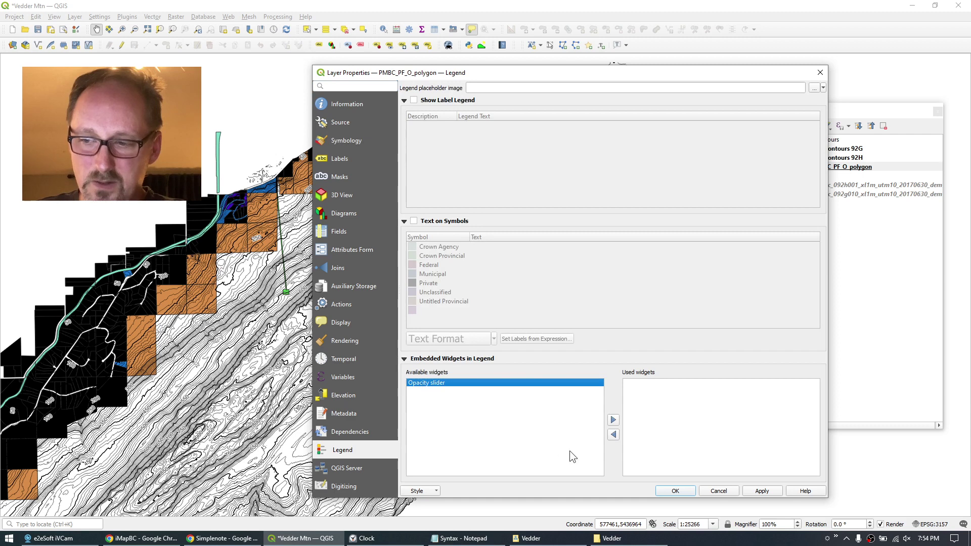
click(613, 420)
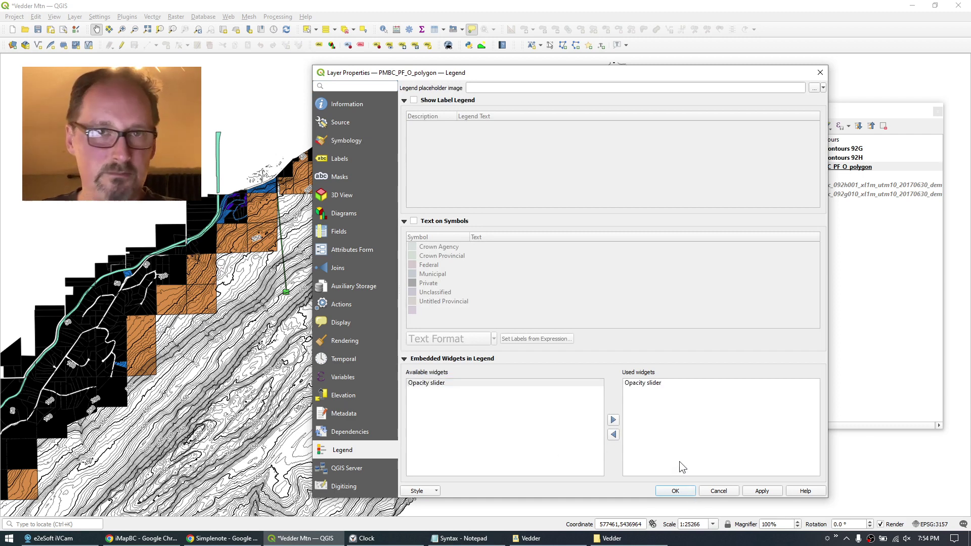
click(675, 491)
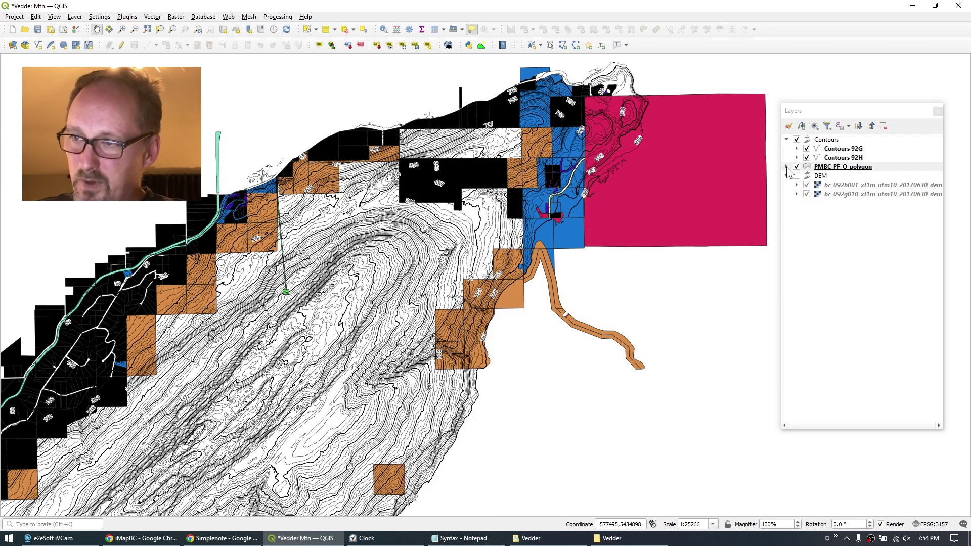
Drag the parcel layer's legend opacity slider to about half so contours show through.
click(787, 167)
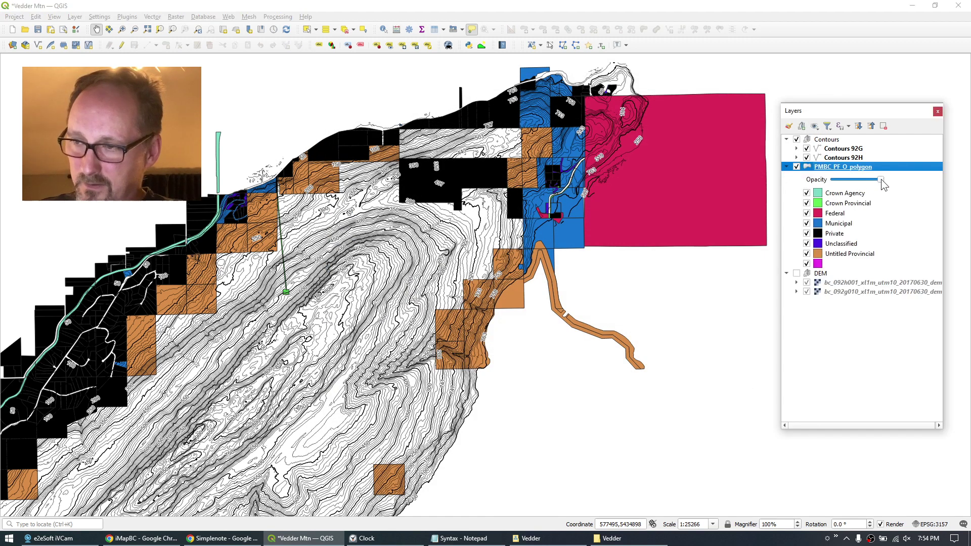
drag(881, 181, 856, 182)
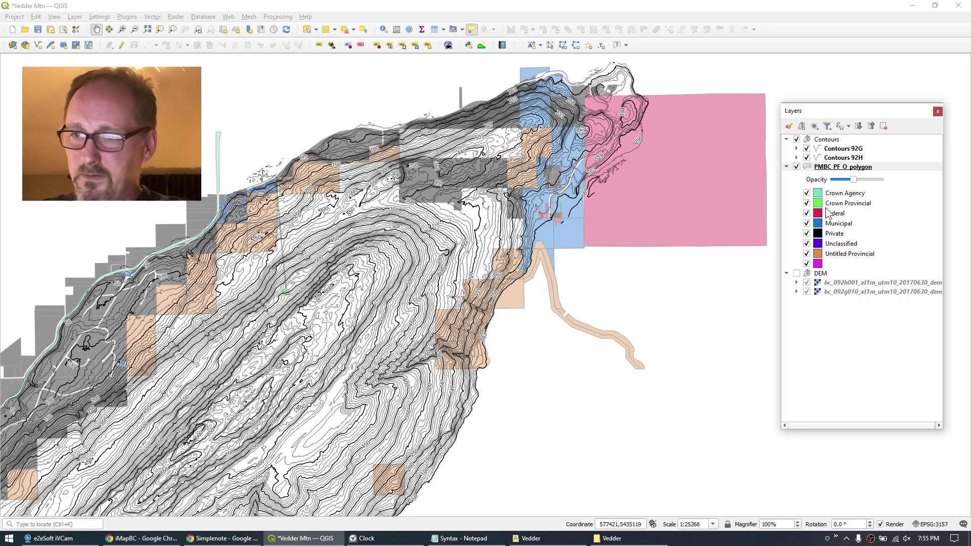
click(834, 173)
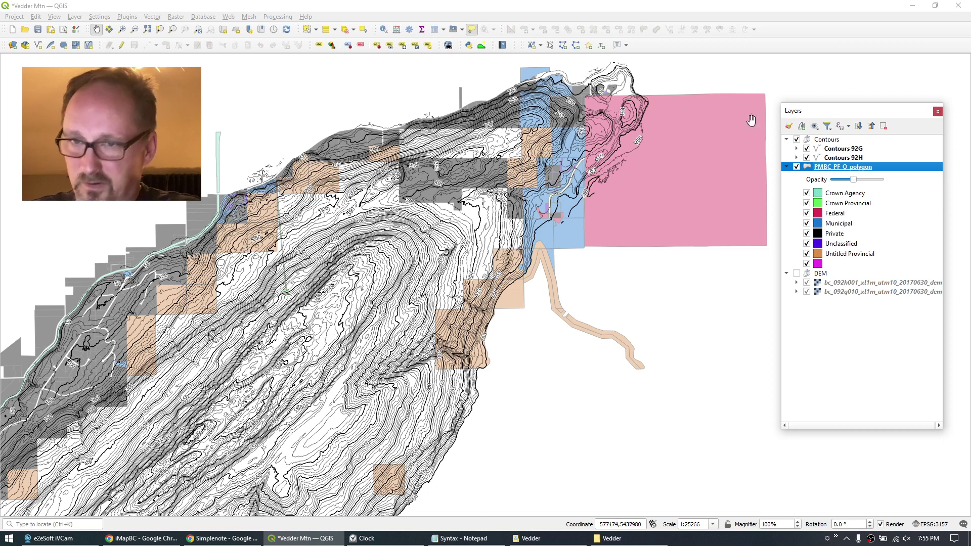
click(188, 6)
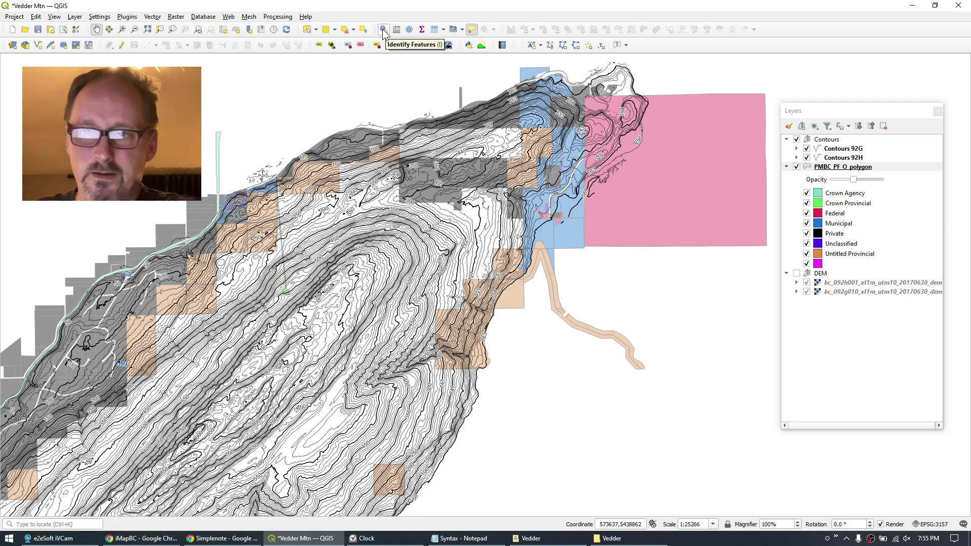
Identify a private parcel on the ridge and read its attributes.
click(383, 31)
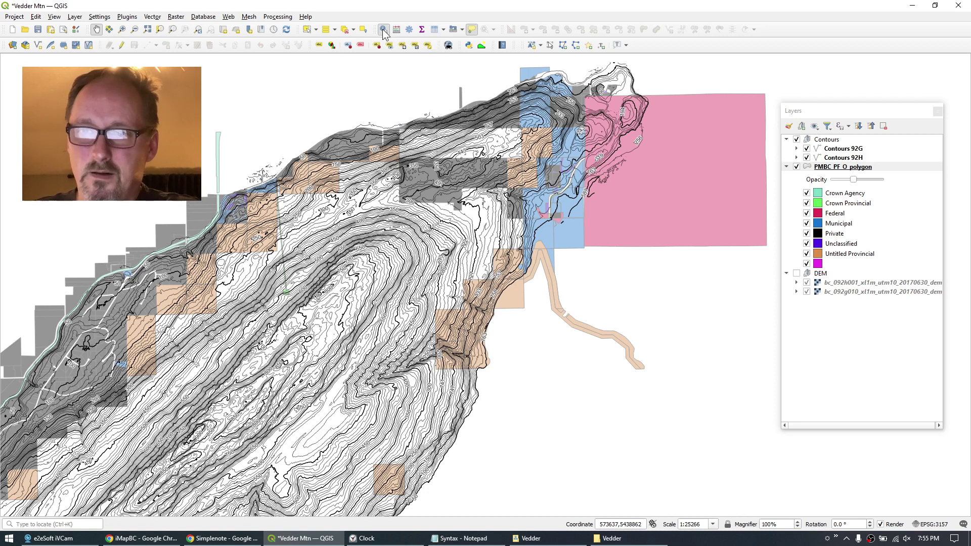
click(433, 198)
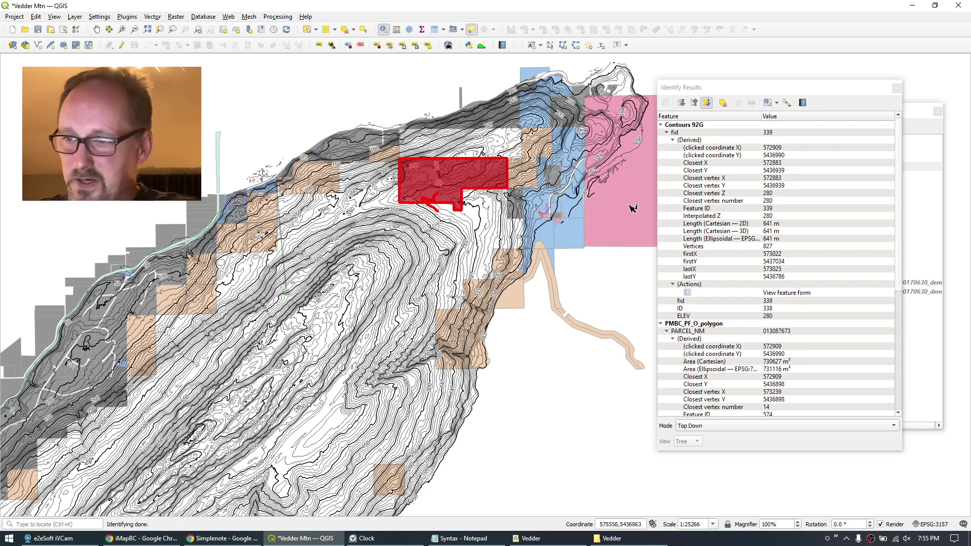
scroll(778, 300, down, 6)
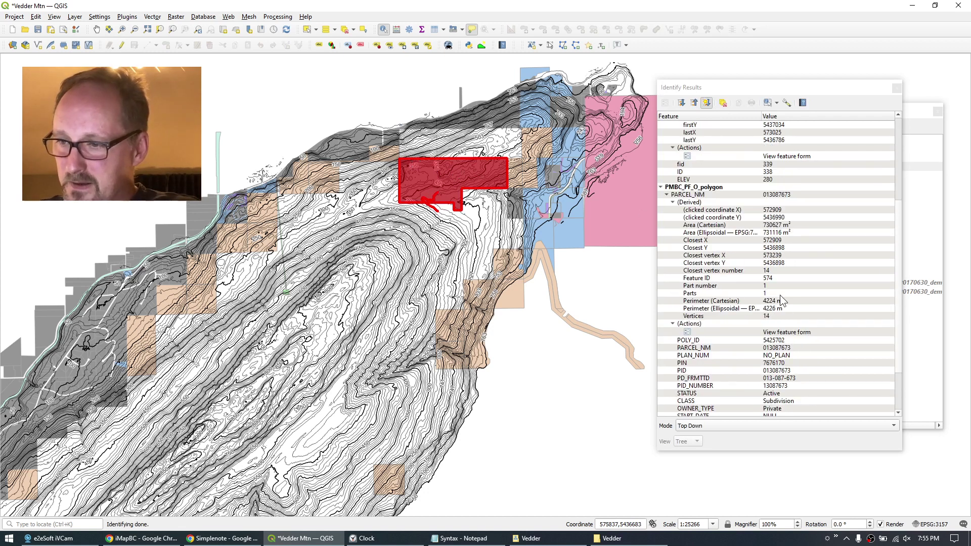
scroll(783, 300, down, 2)
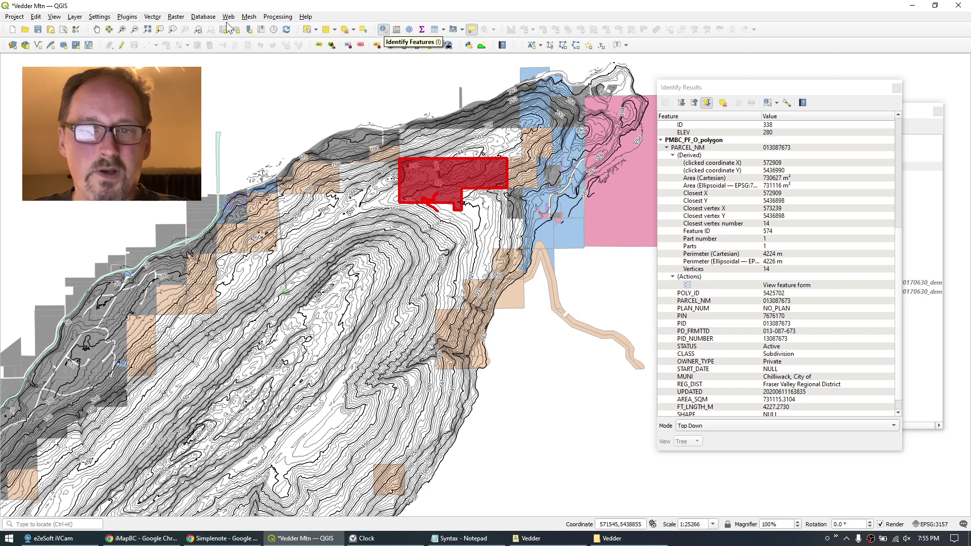
Pan and zoom the map along Vedder Mountain's ridge.
click(95, 31)
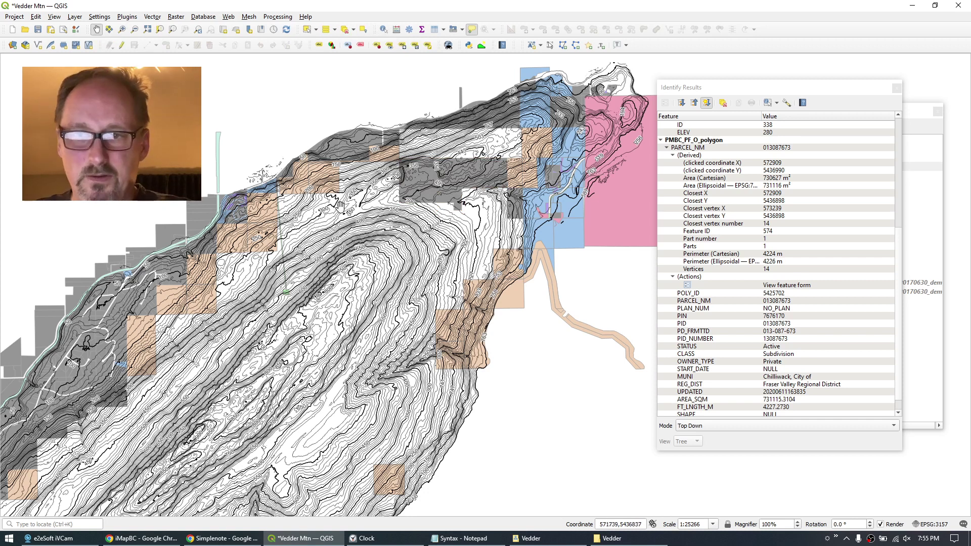
drag(357, 246, 418, 188)
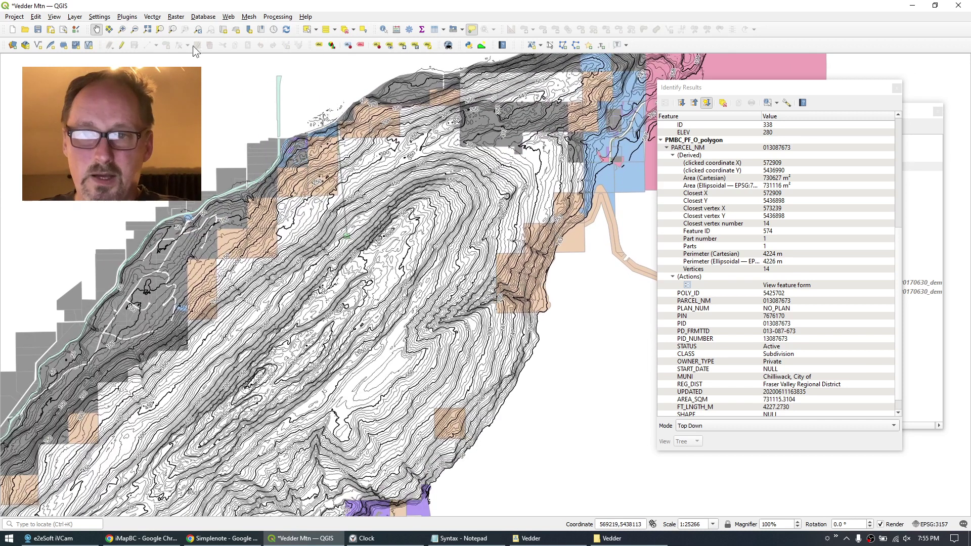
drag(404, 219, 506, 209)
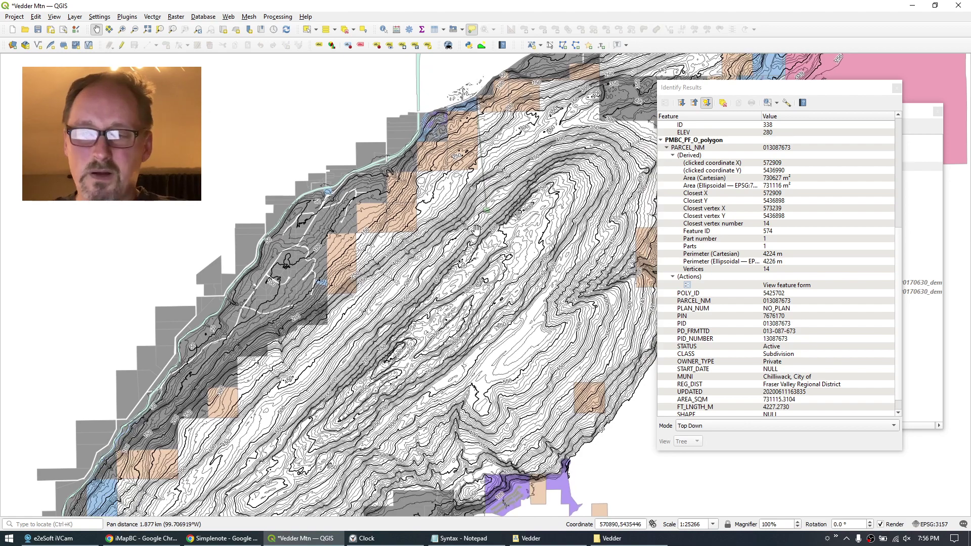
scroll(477, 230, up, 2)
scroll(477, 230, down, 2)
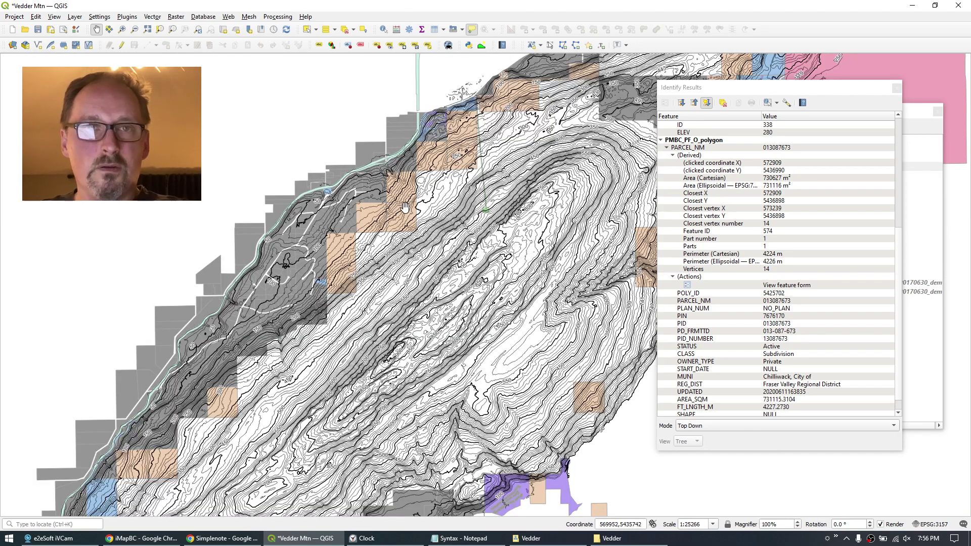
mouse_move(404, 207)
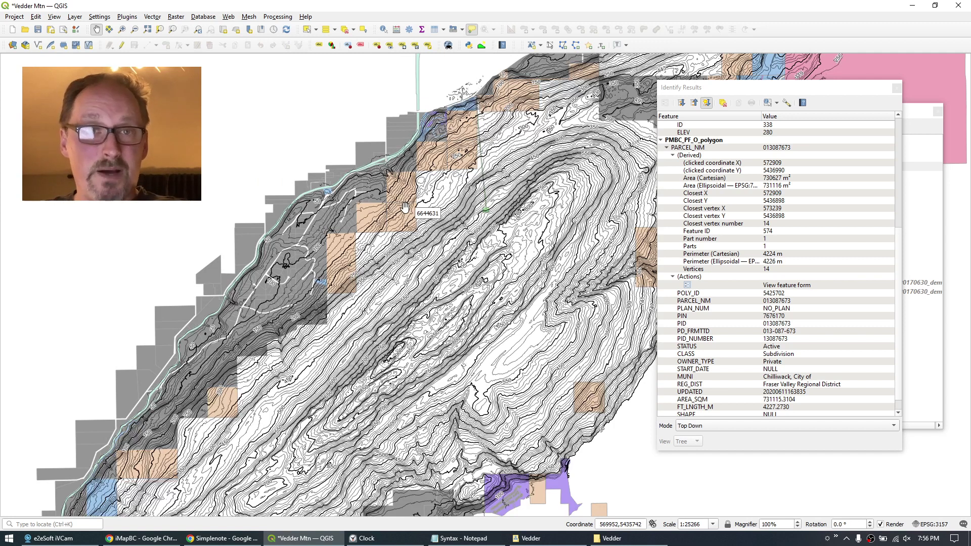
scroll(483, 230, down, 1)
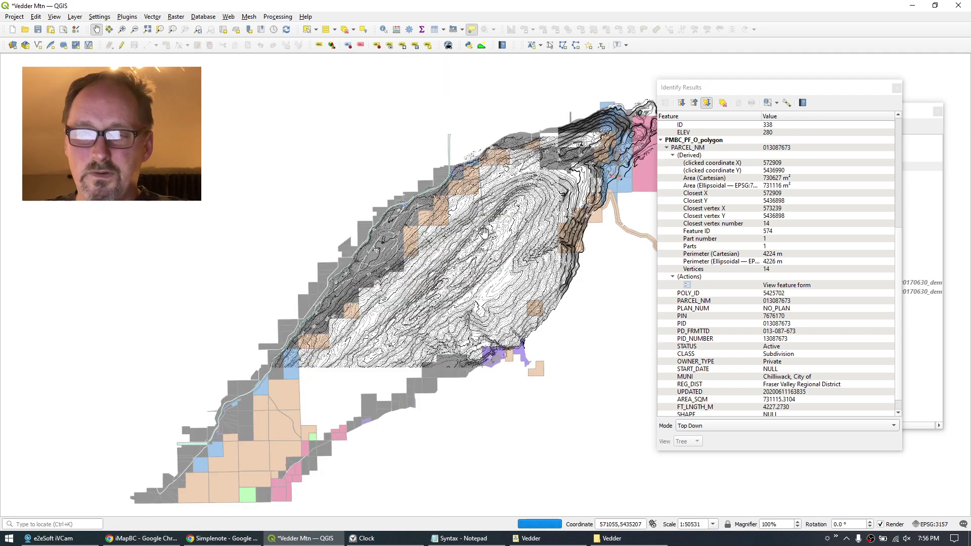
scroll(484, 231, down, 1)
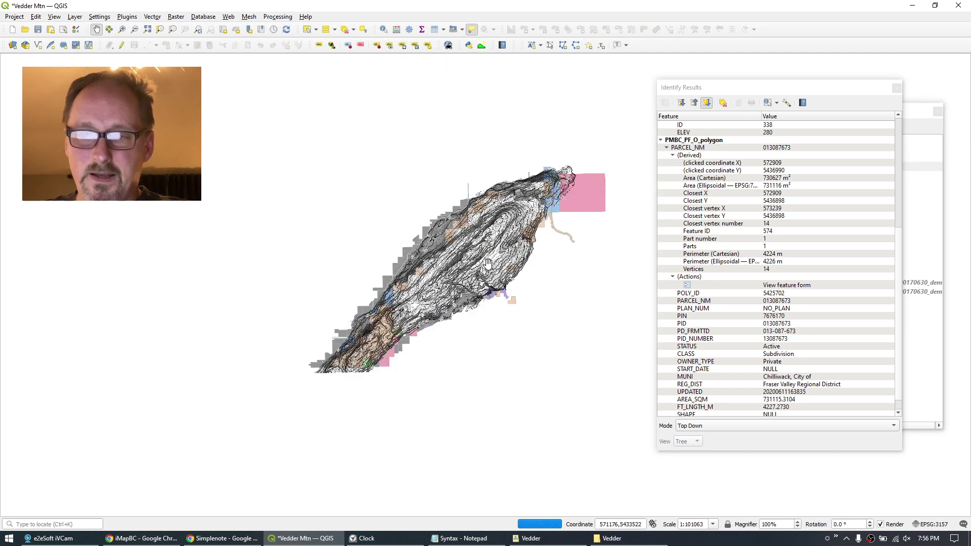
drag(488, 263, 431, 248)
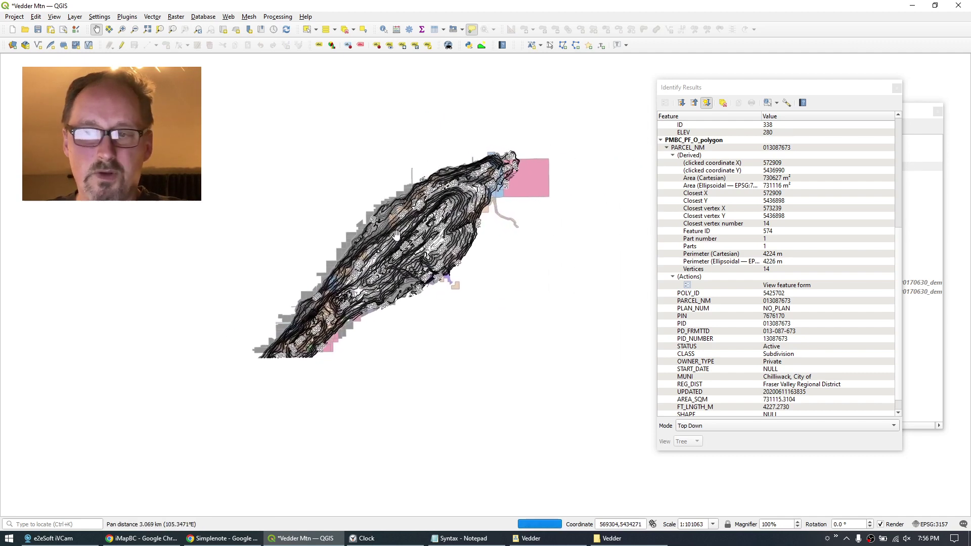
scroll(396, 234, up, 2)
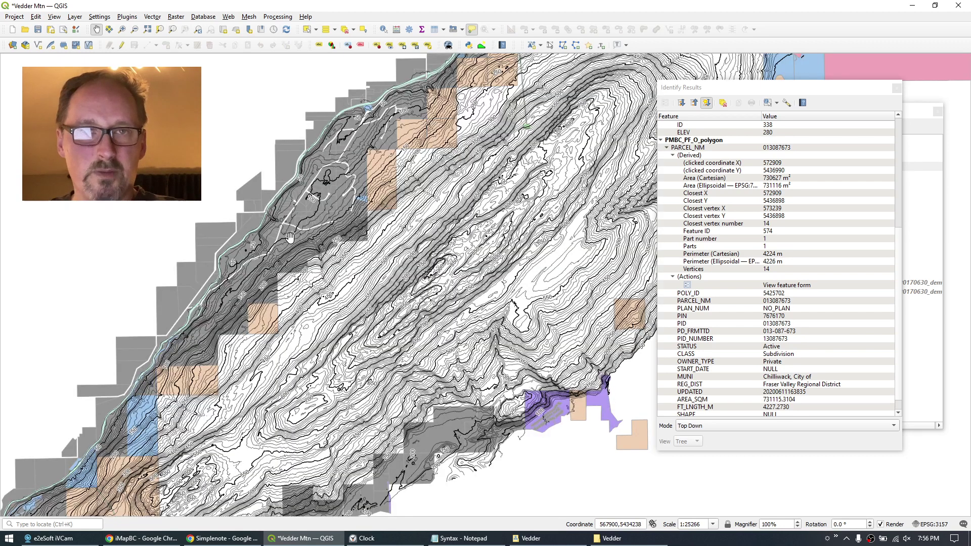
Close the identify results, collapse the parcel legend, and switch to iMapBC in Chrome.
click(896, 89)
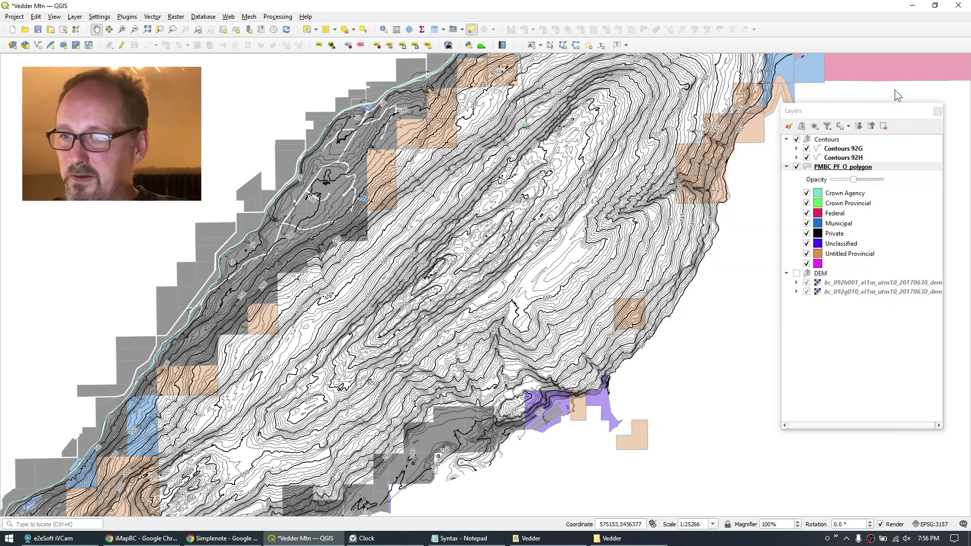
click(806, 168)
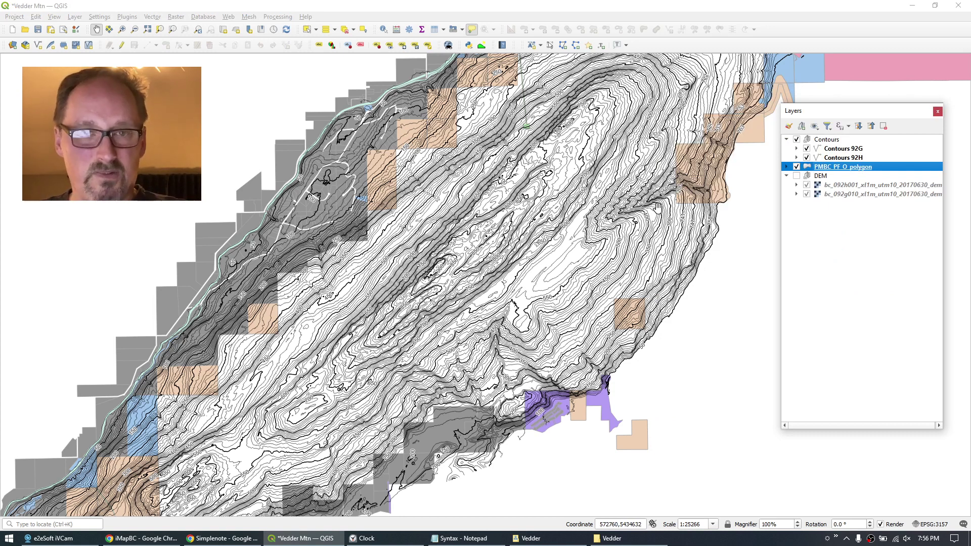
click(142, 538)
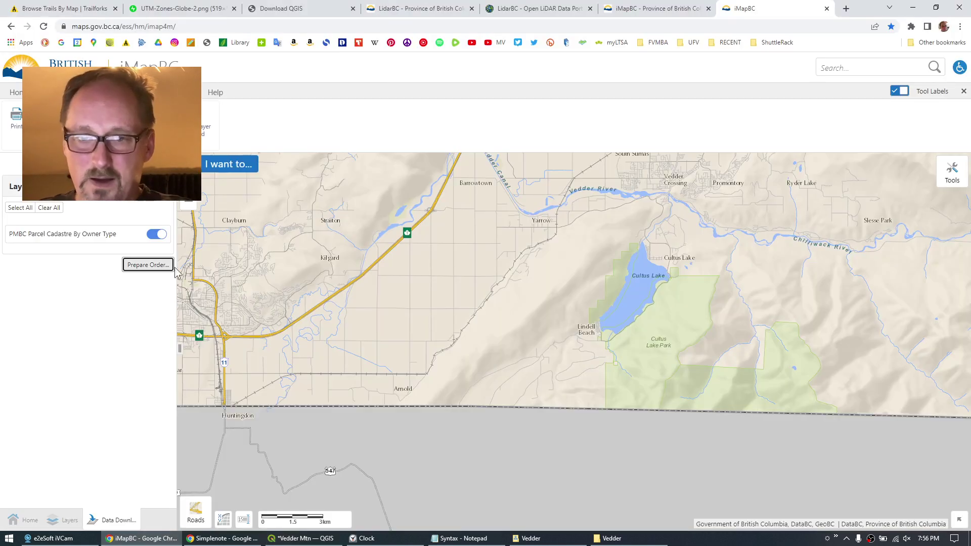
Hide PMBC Parcel Cadastre and add the 'Basemap - FWA - Stream Network - Streams' layer found by searching 'stream'.
click(160, 234)
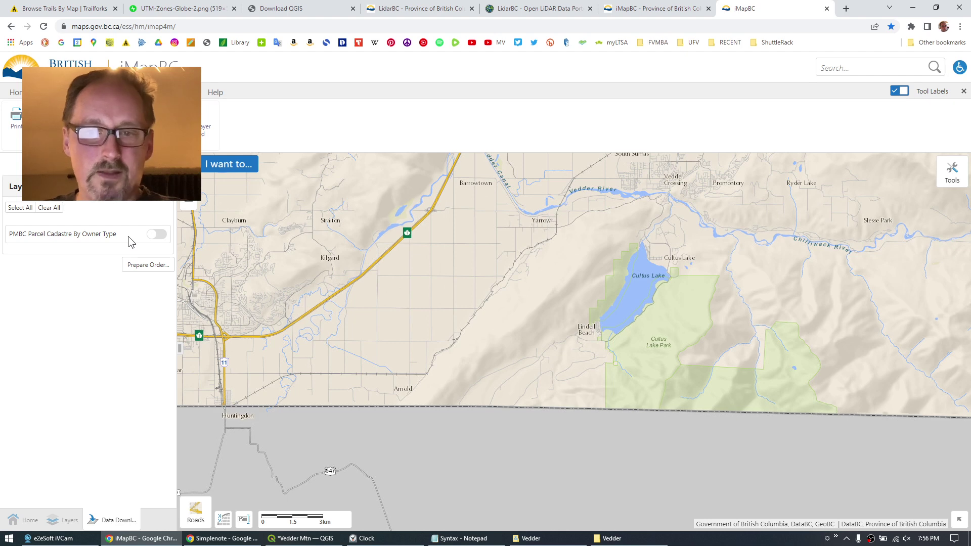
click(75, 92)
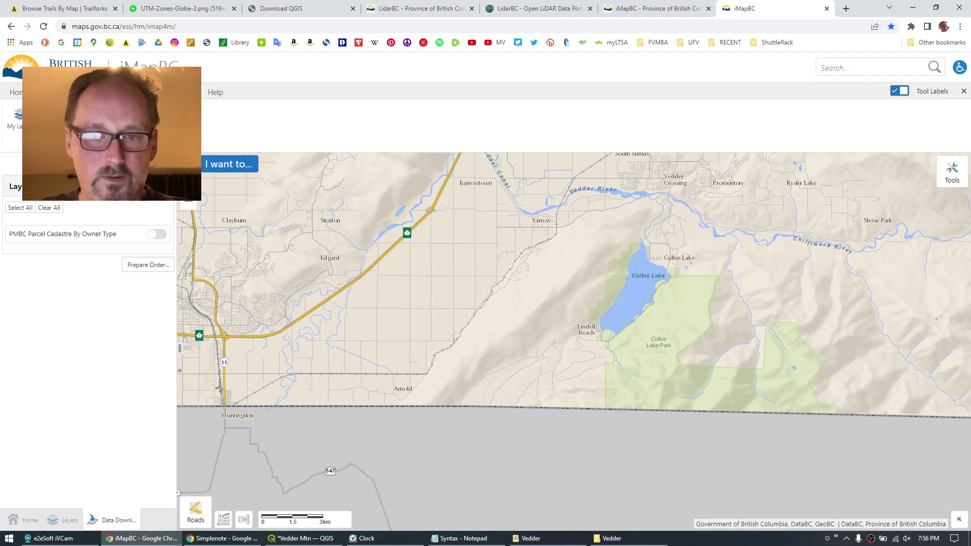
click(51, 121)
text(s)
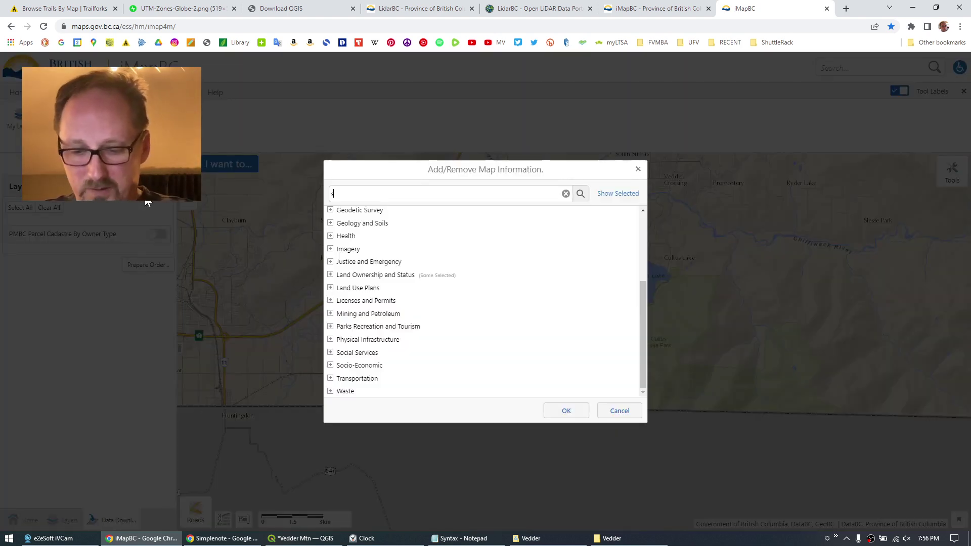
text(tream)
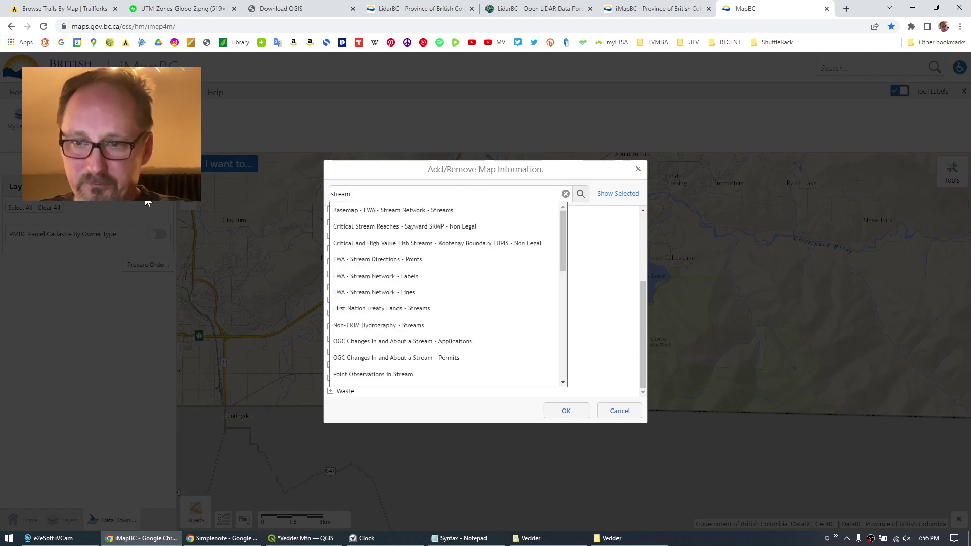
click(429, 211)
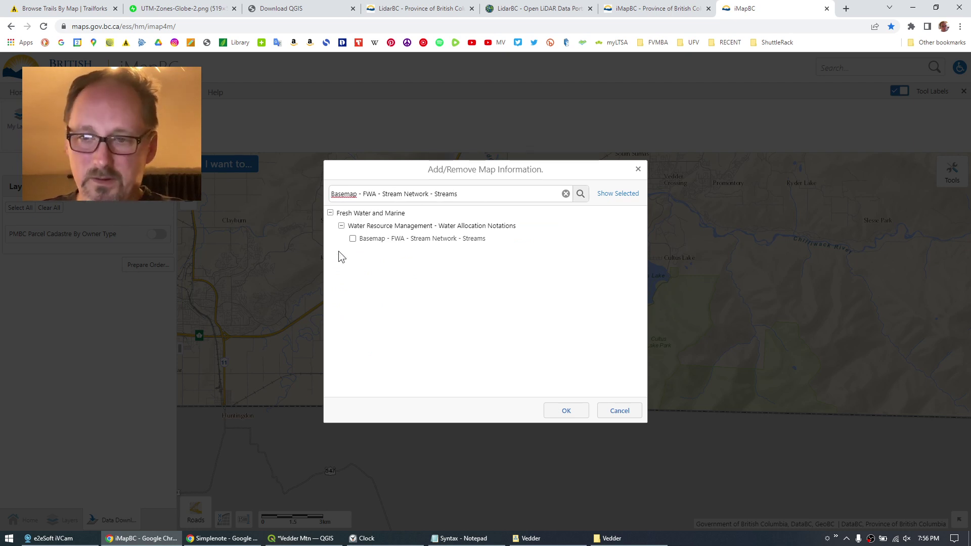
click(353, 238)
click(562, 412)
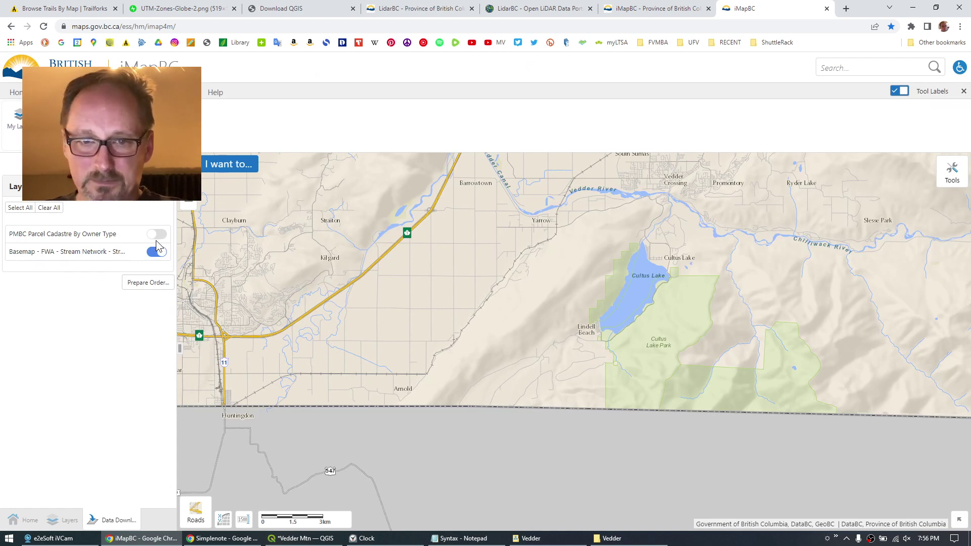
scroll(608, 260, up, 2)
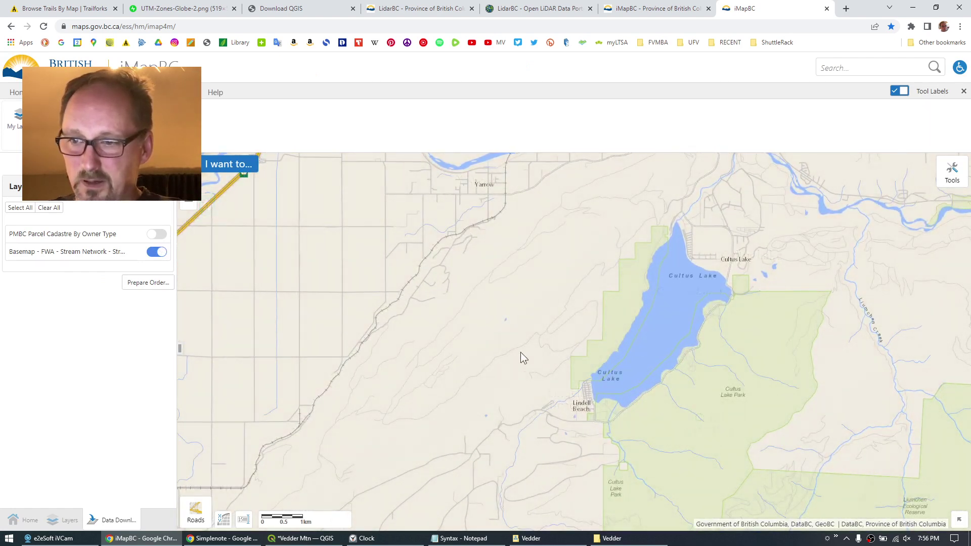
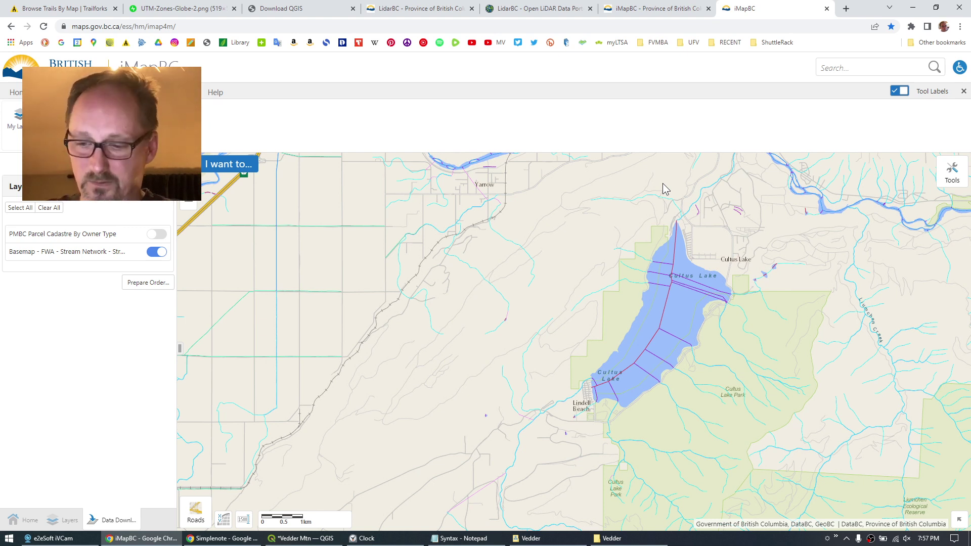
Bring up the Vedder folder and select the downloaded FWA_STREAM_NETWORKS_SP folder.
click(612, 538)
click(351, 116)
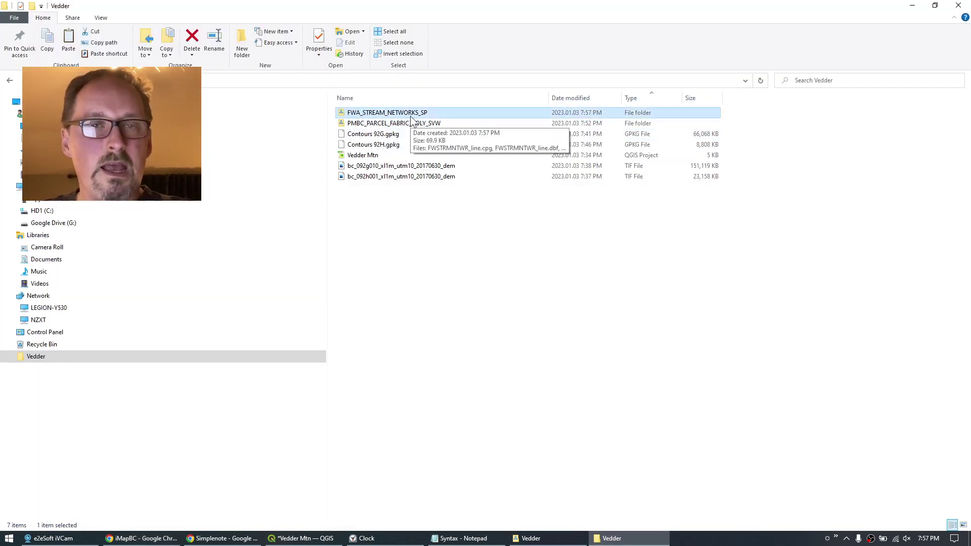
Add FWSTRMNTWR_line.shp from the FWA_STREAM_NETWORKS_SP folder as a vector layer on Vedder Mtn.
click(301, 538)
click(74, 17)
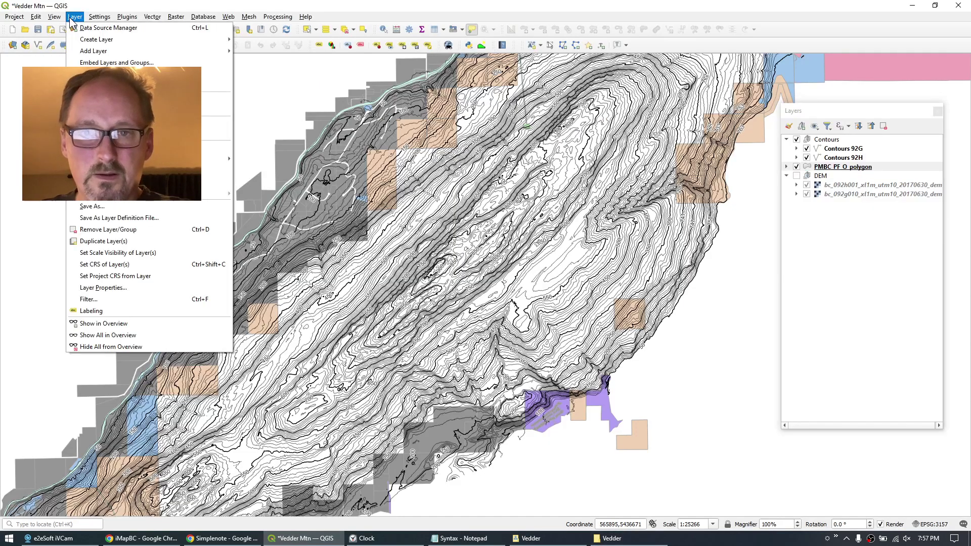
mouse_move(106, 53)
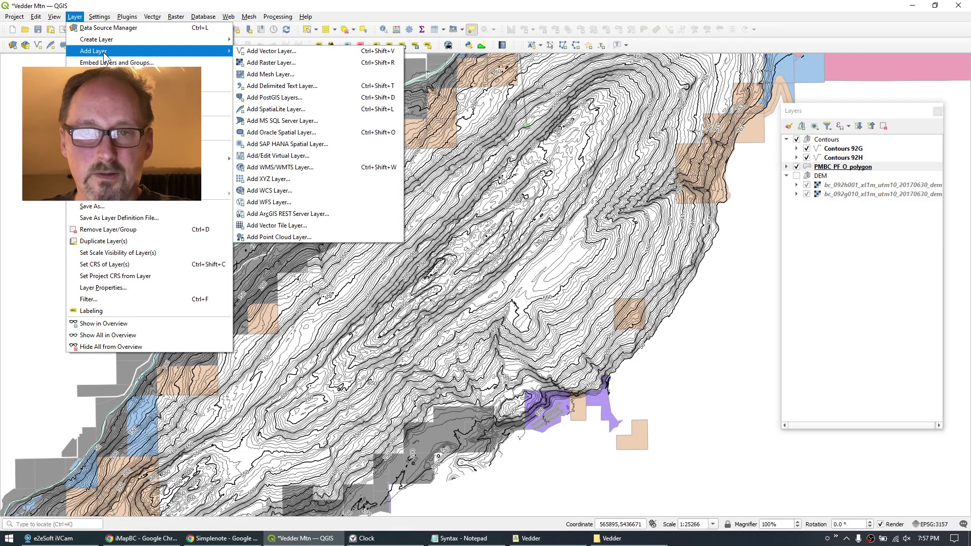
click(280, 53)
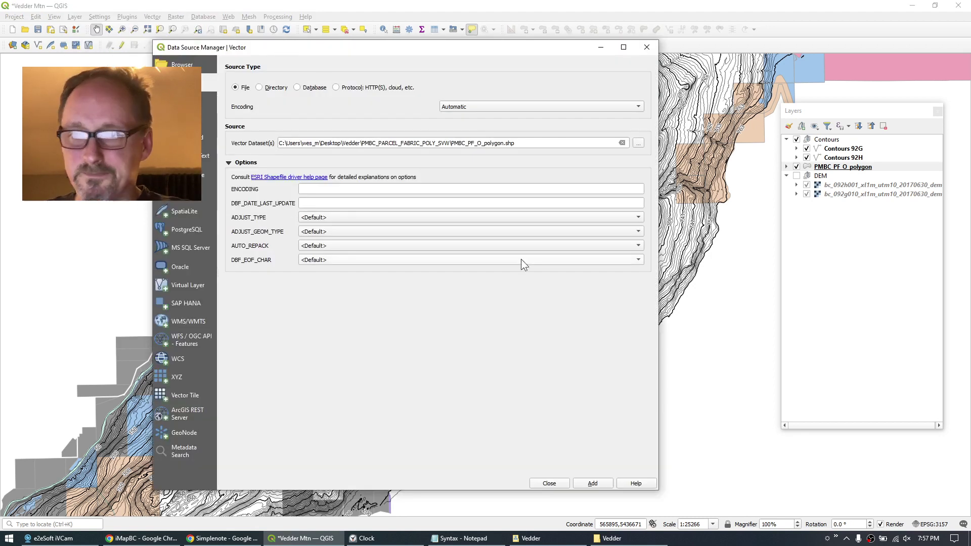
click(638, 144)
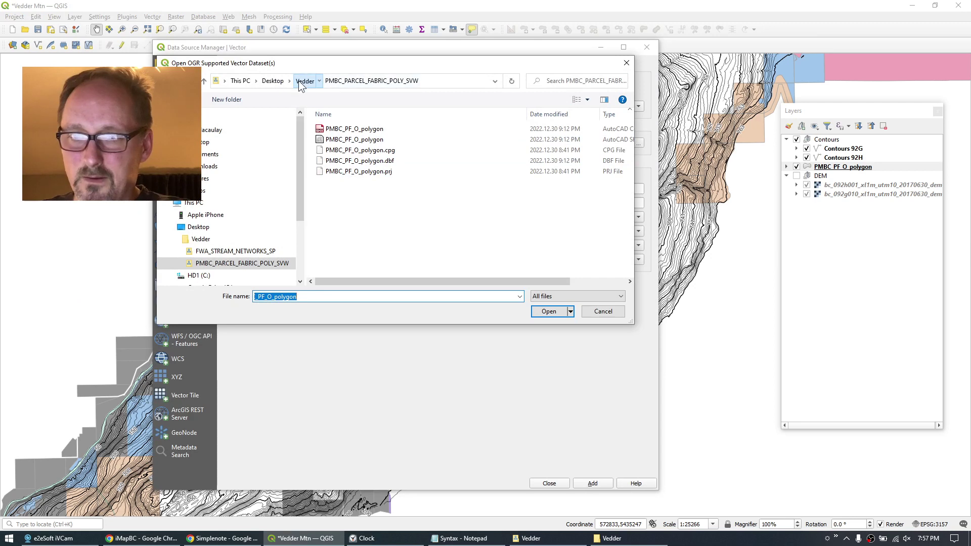
click(303, 81)
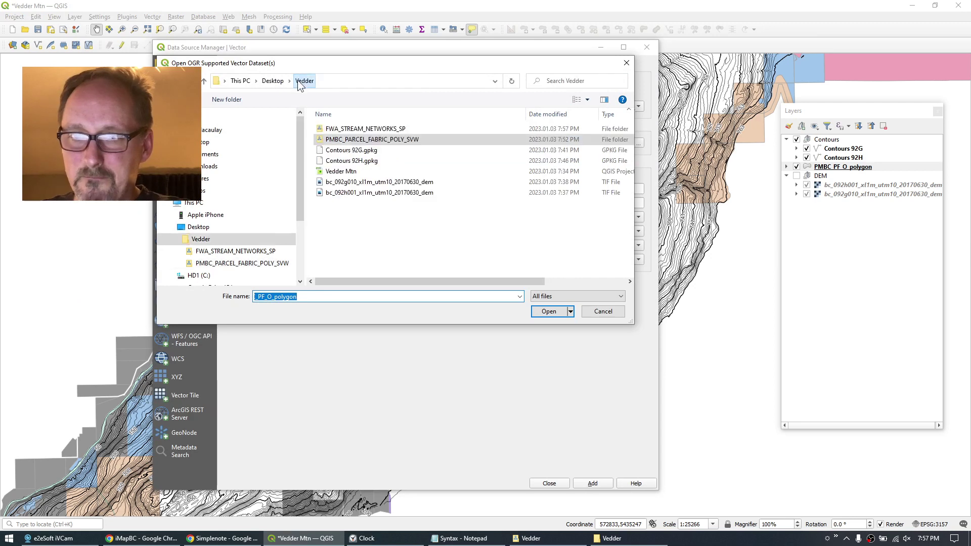
double_click(356, 130)
click(354, 140)
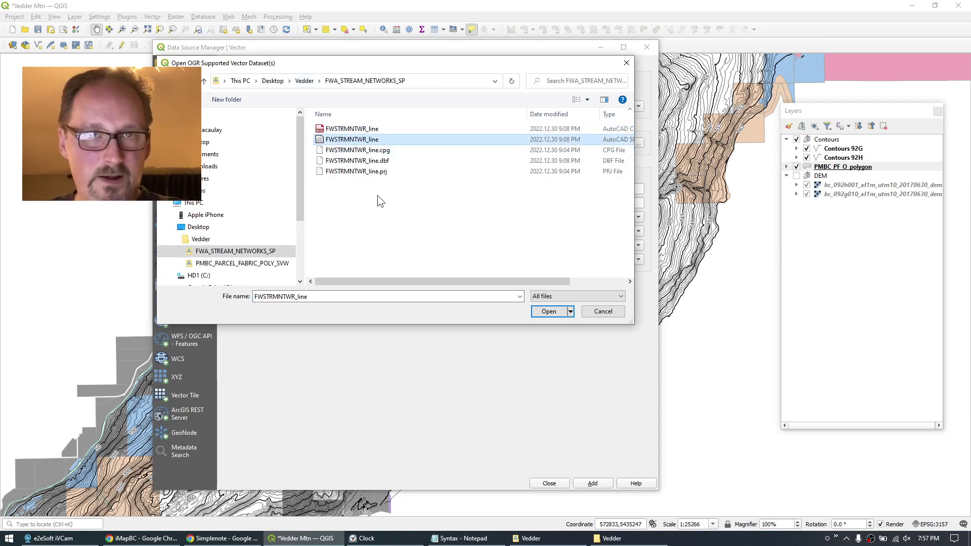
click(551, 311)
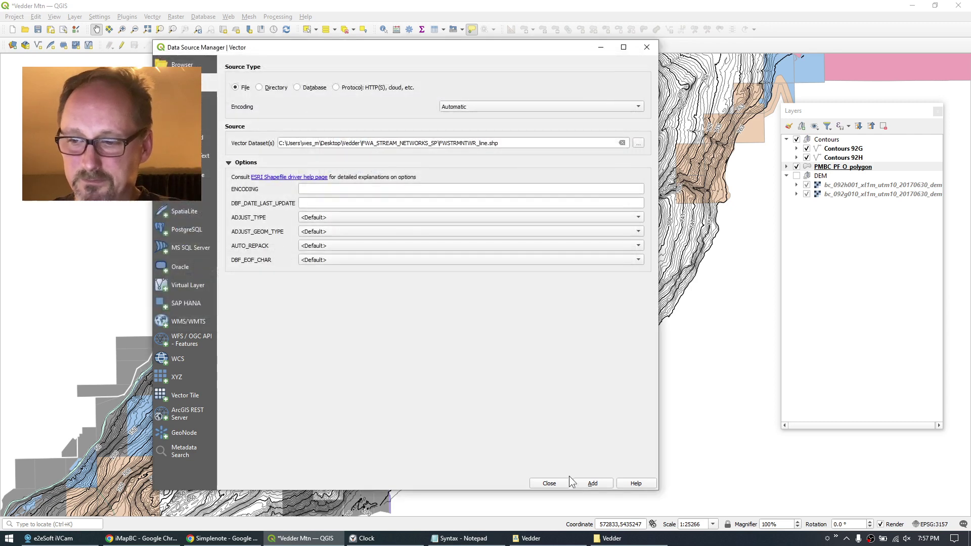
click(592, 483)
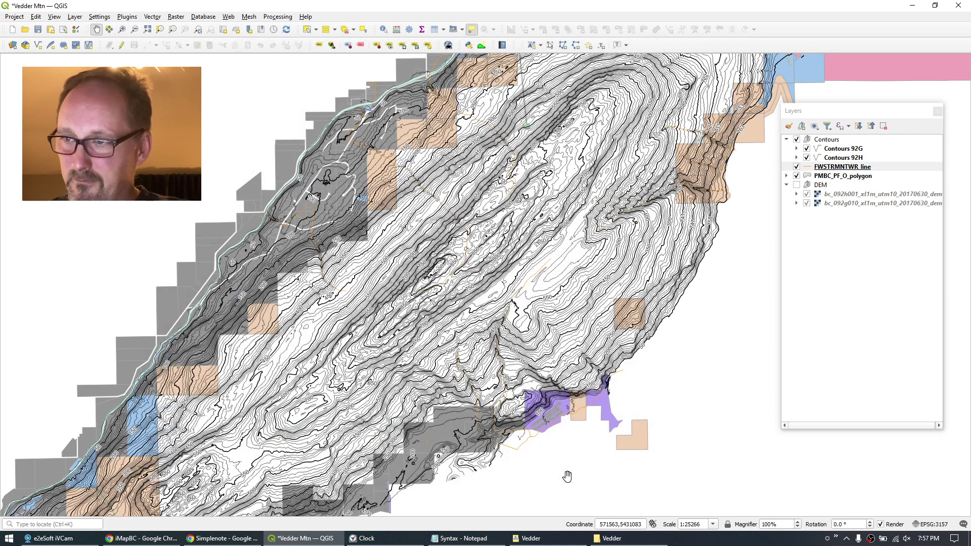
click(557, 484)
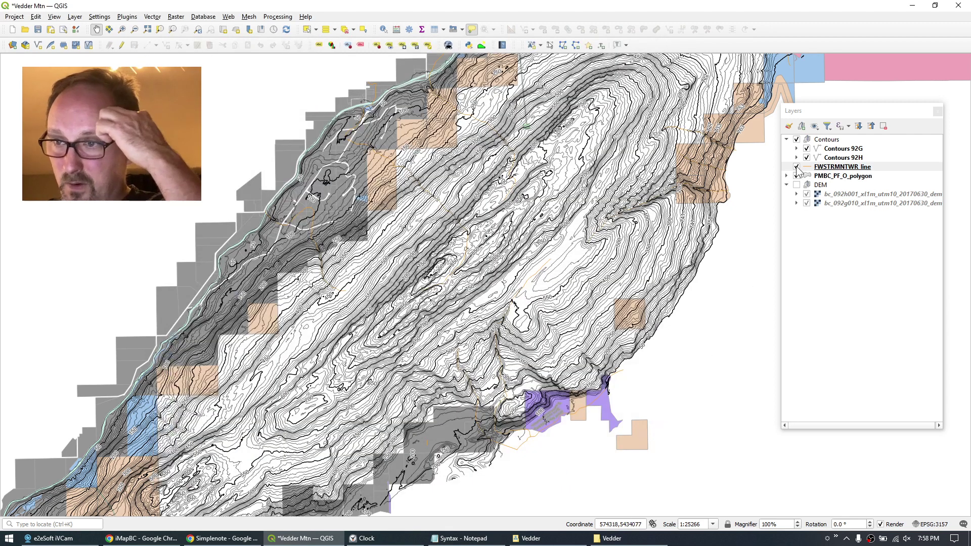
scroll(713, 149, up, 3)
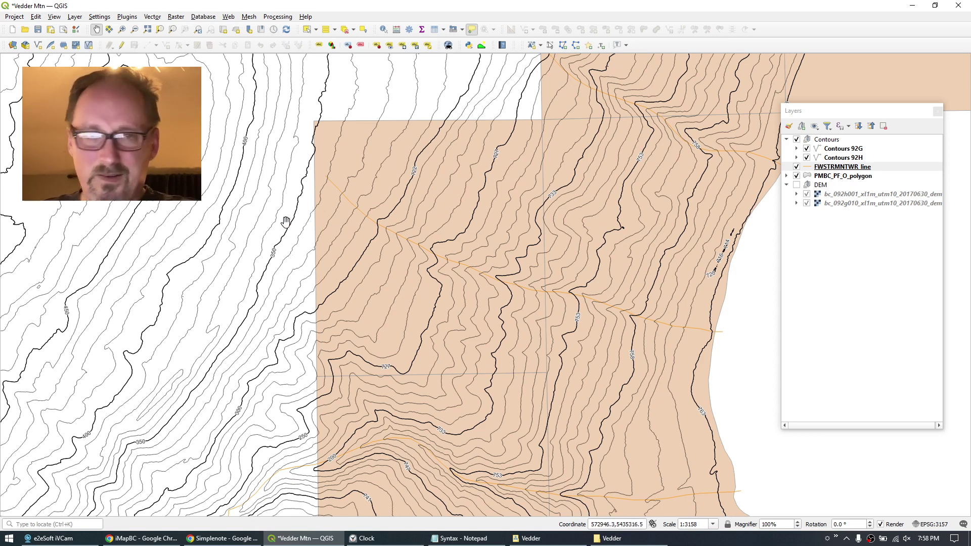
Give the FWSTRMNTWR_line streams a dark blue #1f36b4 line symbol 0.6 mm wide.
click(836, 167)
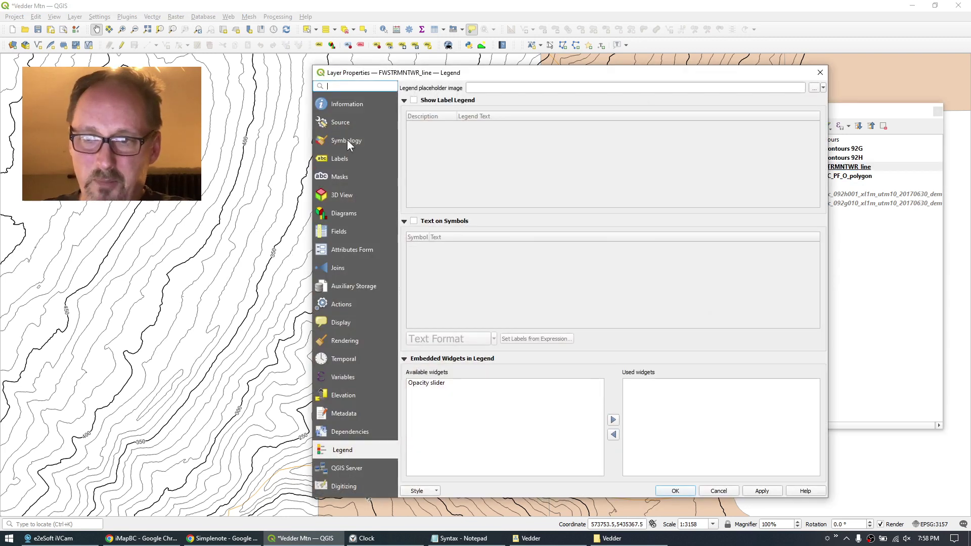
click(346, 142)
click(448, 180)
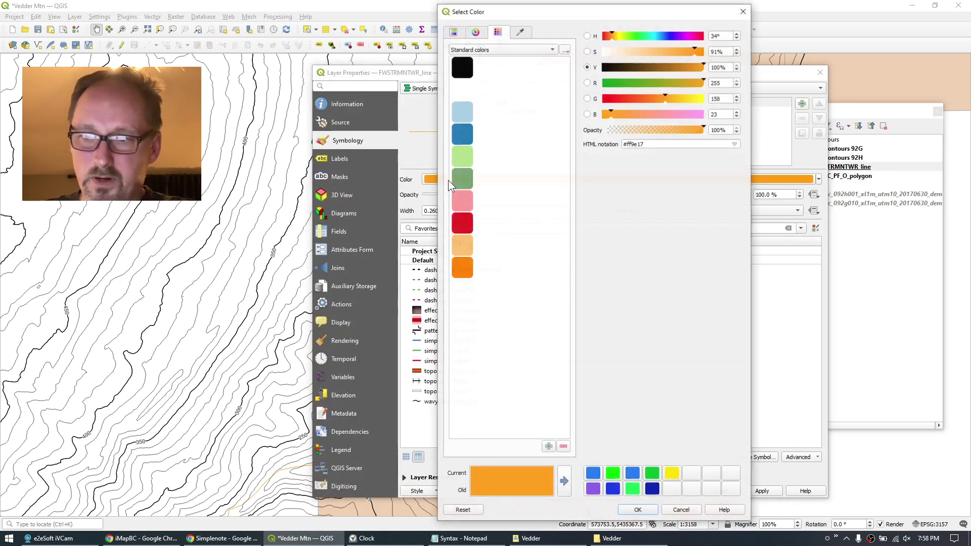
click(465, 134)
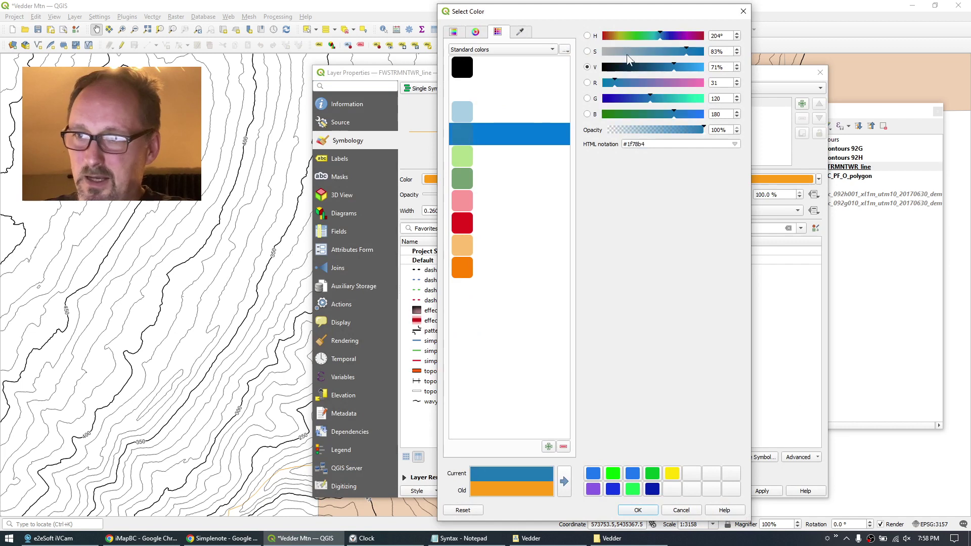
drag(652, 104, 624, 105)
click(638, 510)
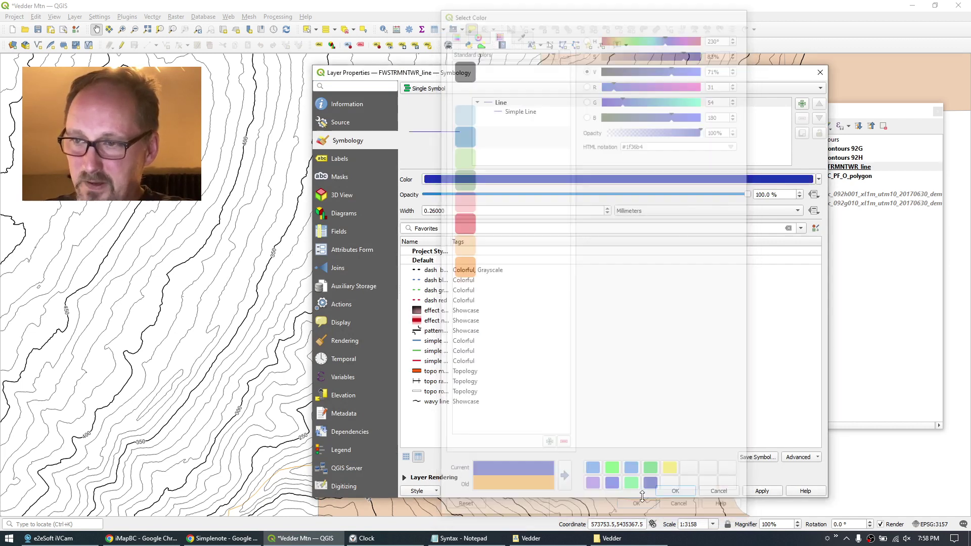
drag(431, 211, 476, 210)
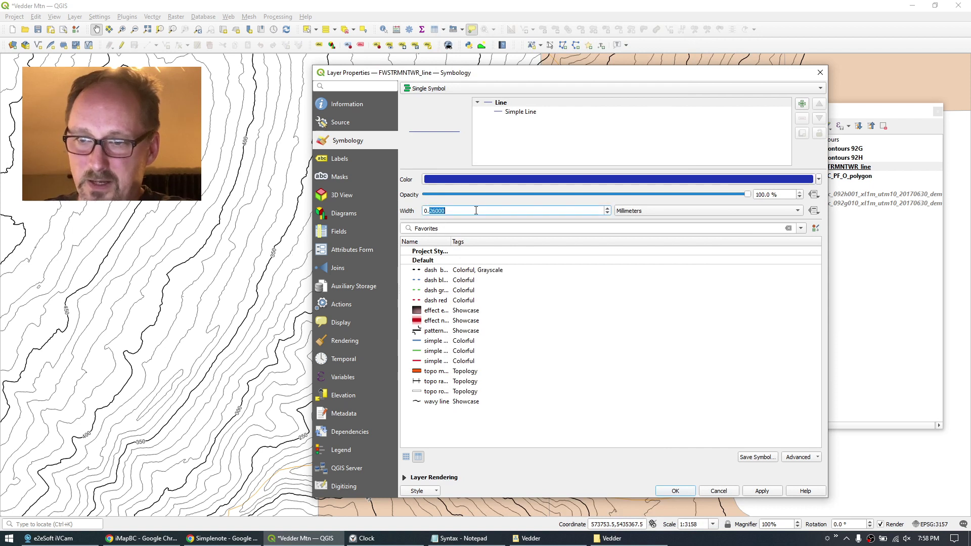
text(6)
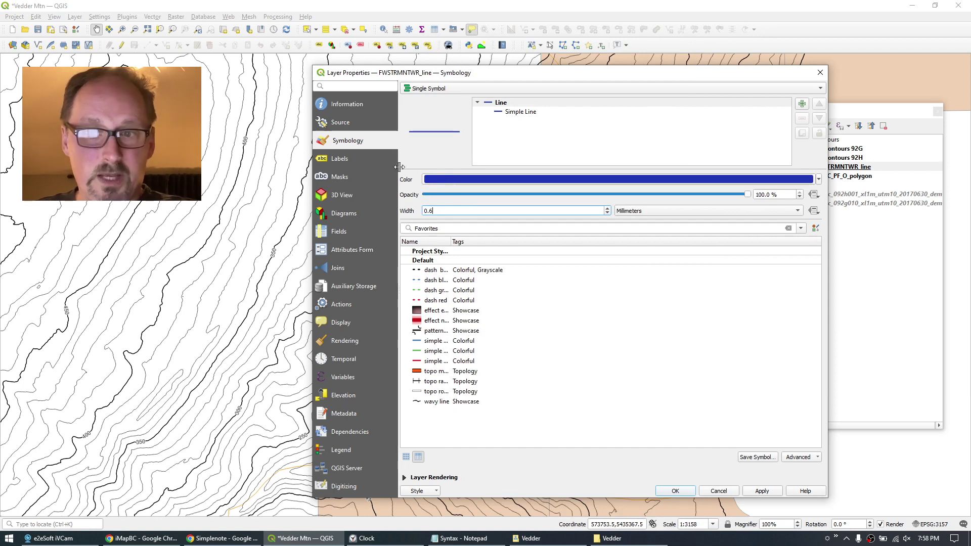
click(333, 157)
click(439, 88)
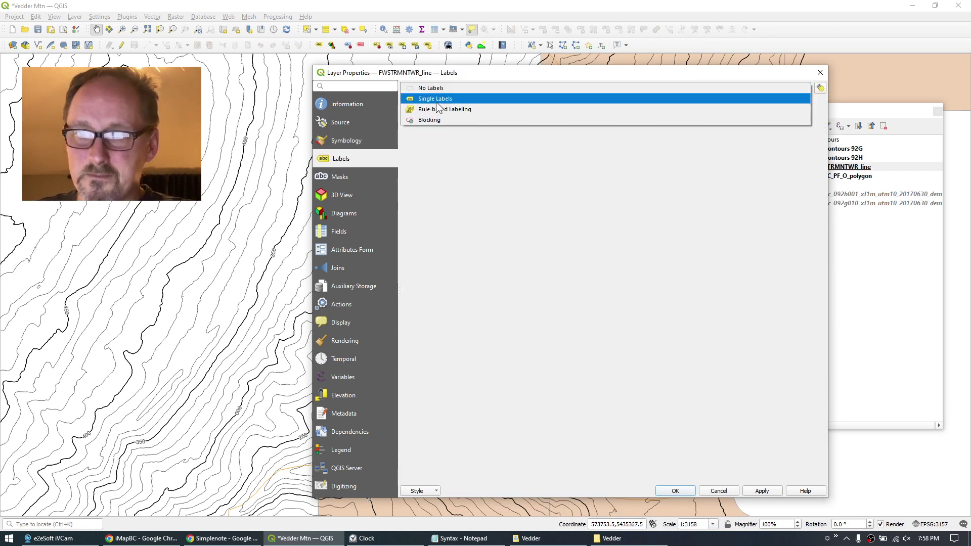
Turn on Single Labels for the streams using GNIS_NAME at text size 9.
click(436, 98)
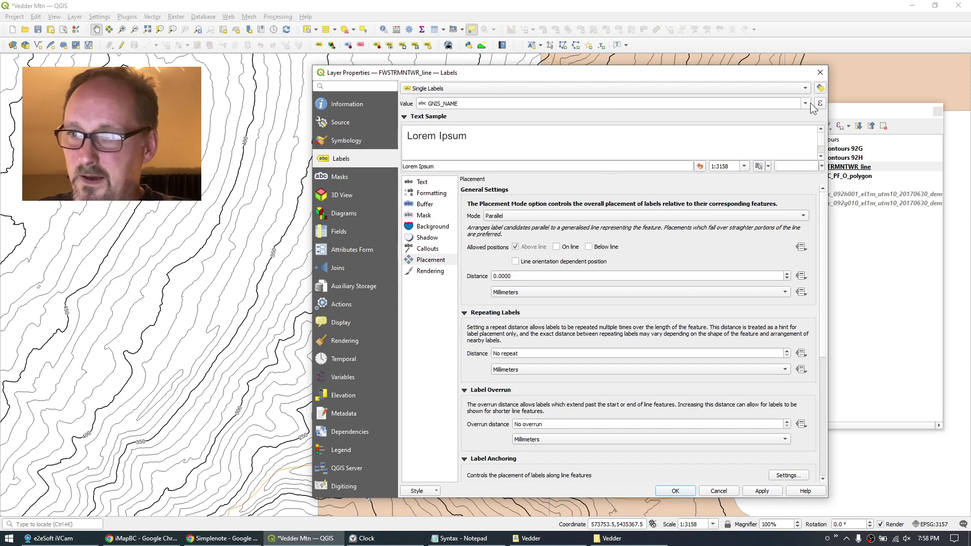
click(805, 104)
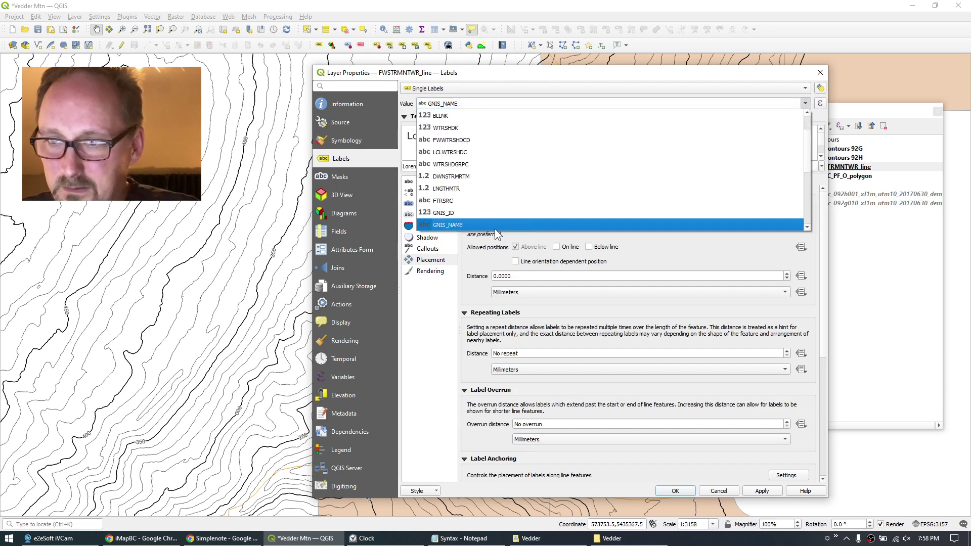
click(454, 226)
click(422, 183)
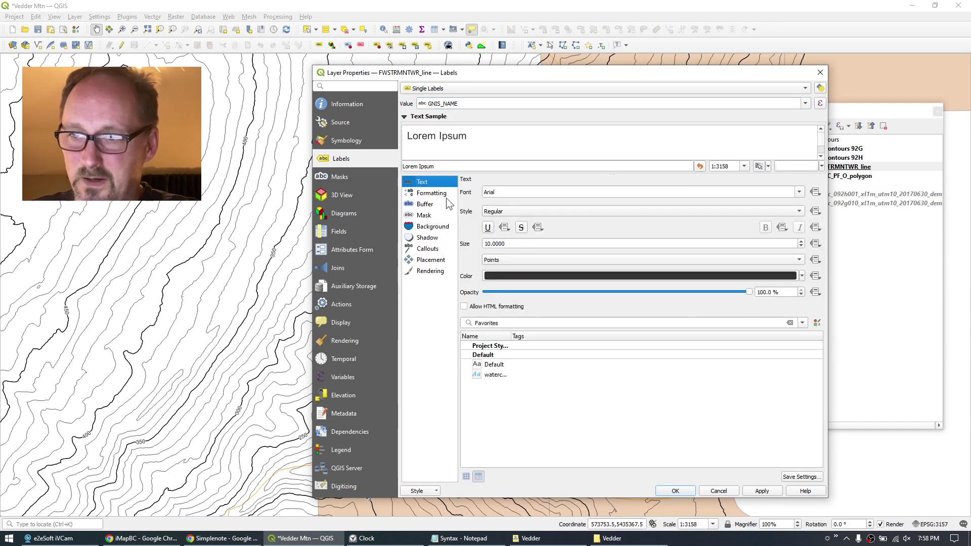
double_click(515, 245)
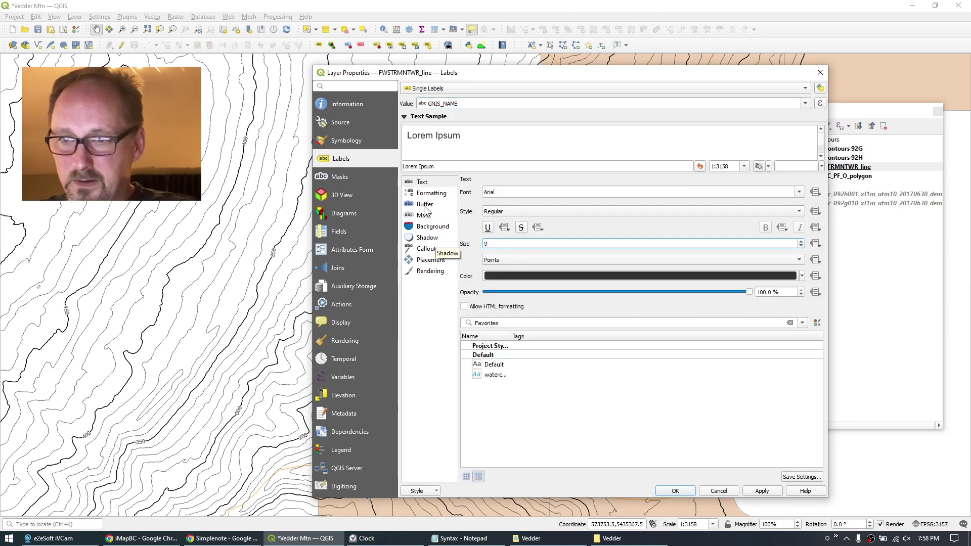
Add a 0.6 mm text buffer, place labels on the line, and apply.
click(447, 204)
click(491, 192)
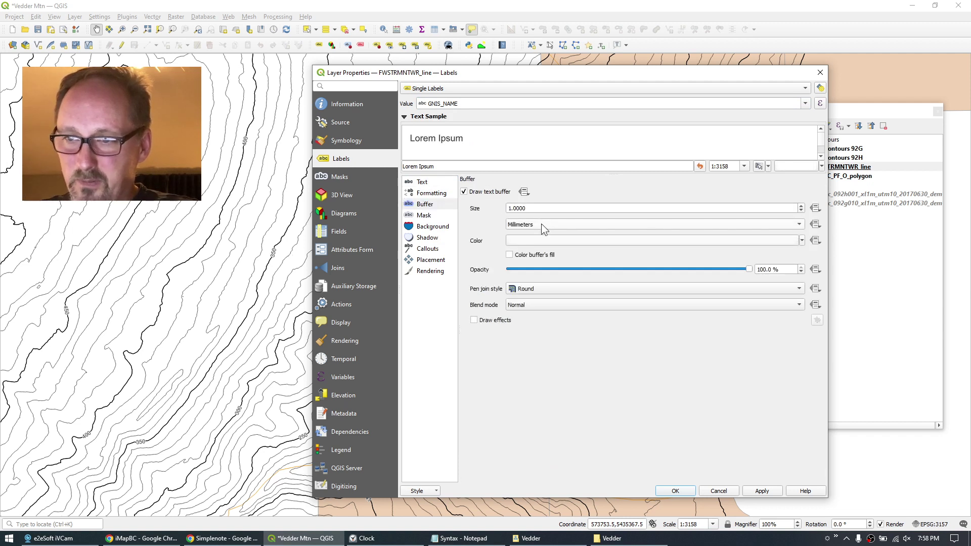
drag(528, 208, 478, 207)
text(.6)
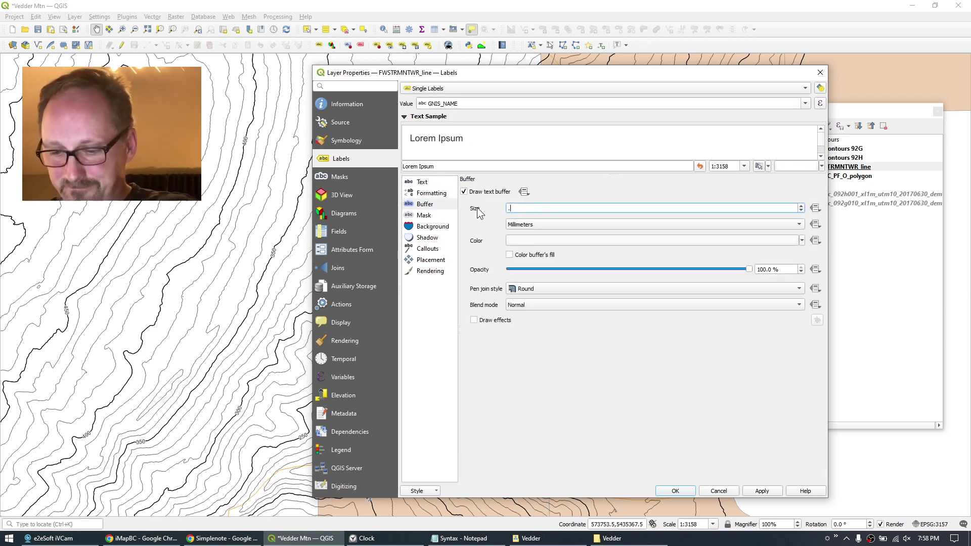
click(424, 260)
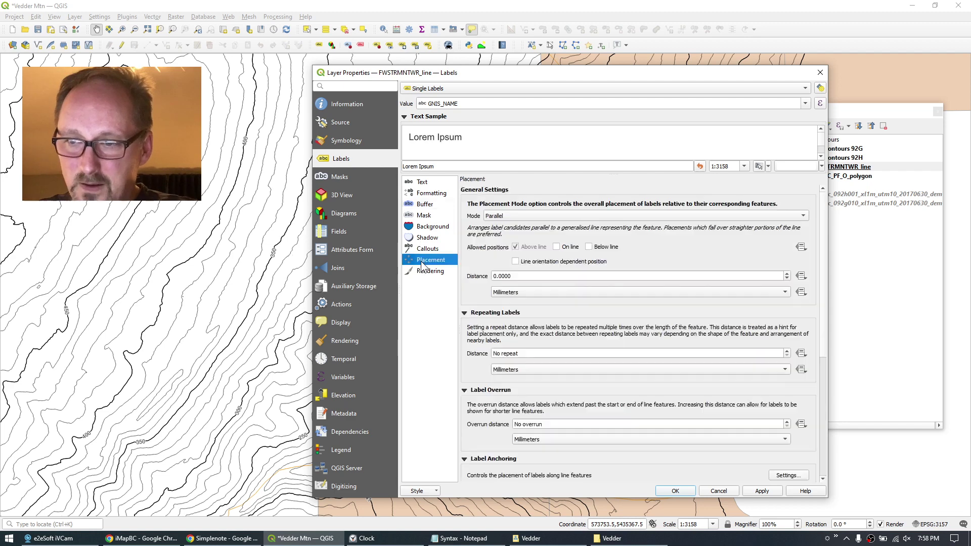
click(556, 247)
click(515, 247)
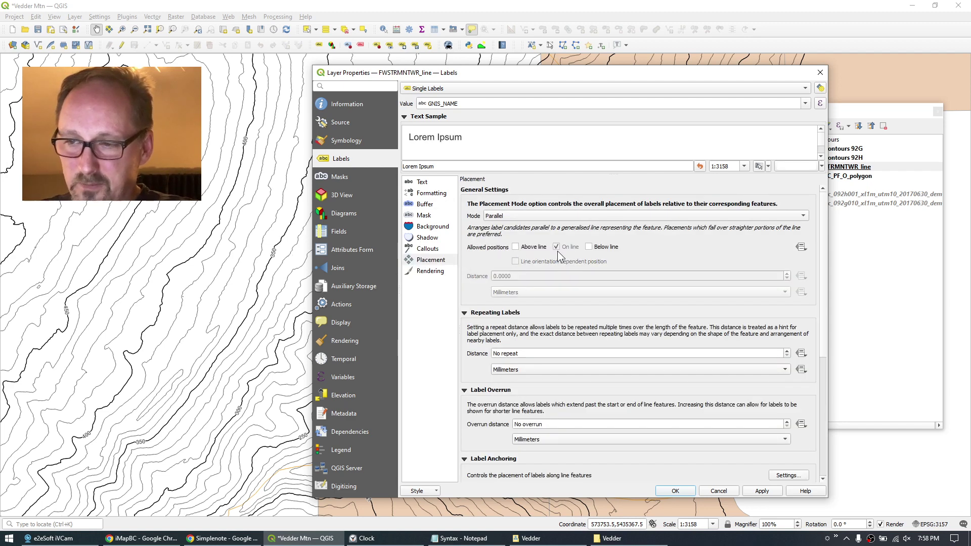
click(676, 491)
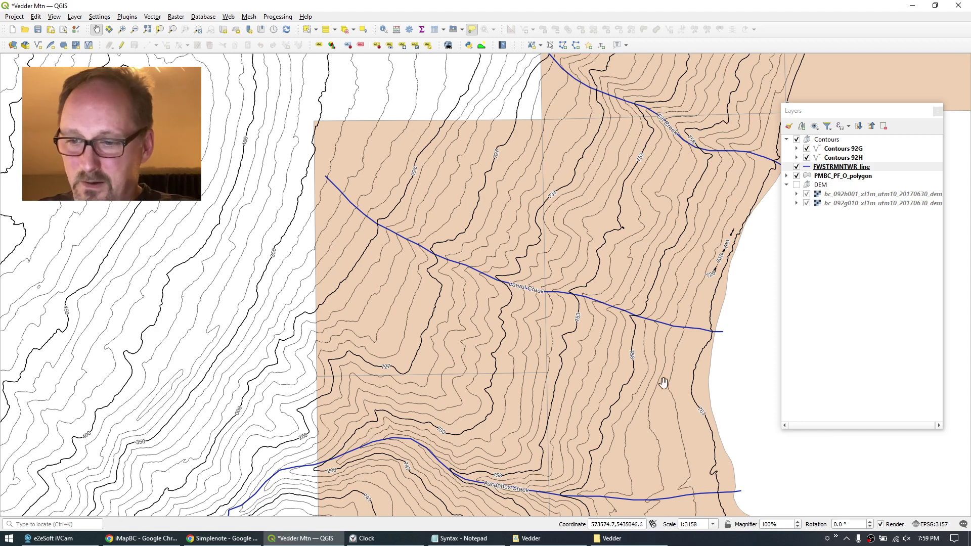
Zoom out and pan to review the labelled blue creeks, then return to iMapBC.
scroll(664, 383, down, 2)
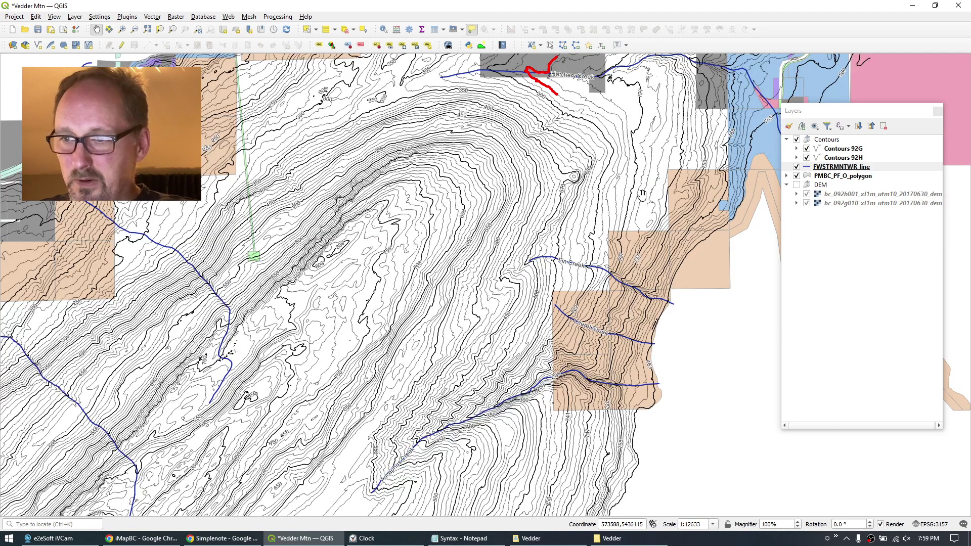
drag(642, 194, 520, 274)
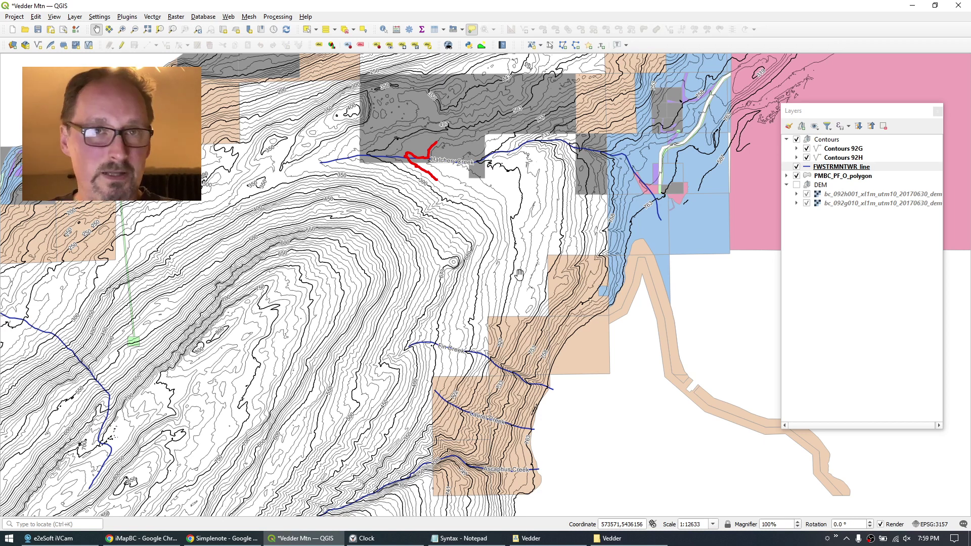
click(595, 448)
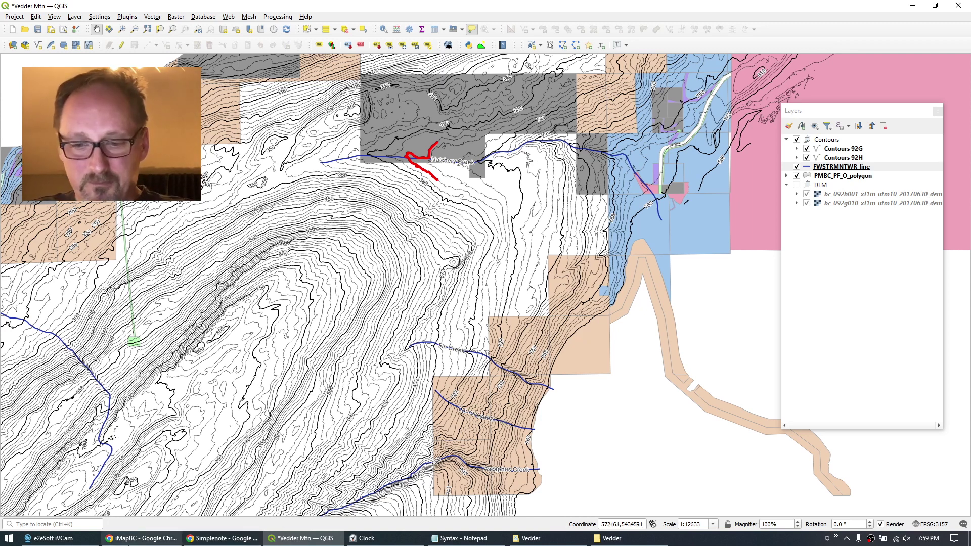
click(143, 539)
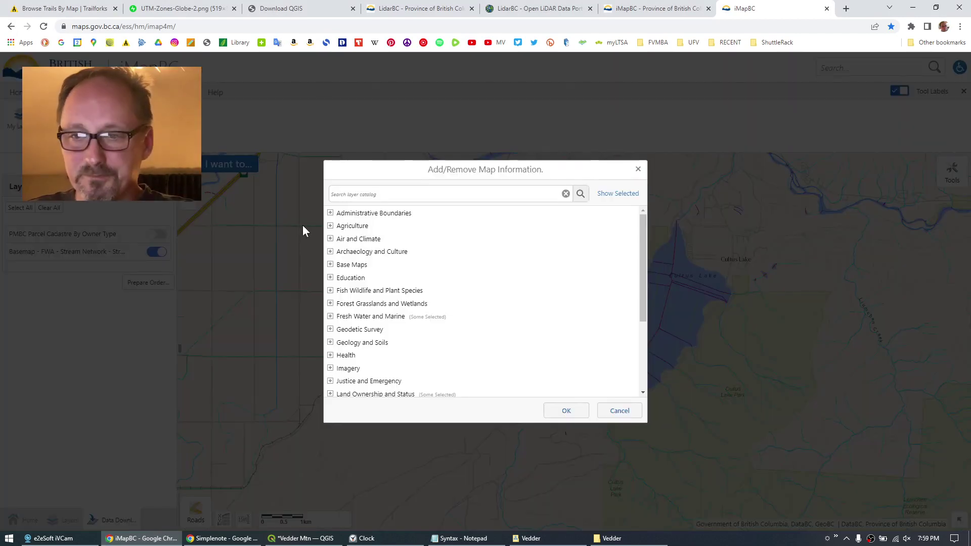
Add iMapBC's Approved colour-themed Wildlife Habitat Areas layer and hide the FWA Stream Network basemap.
text(wildlife)
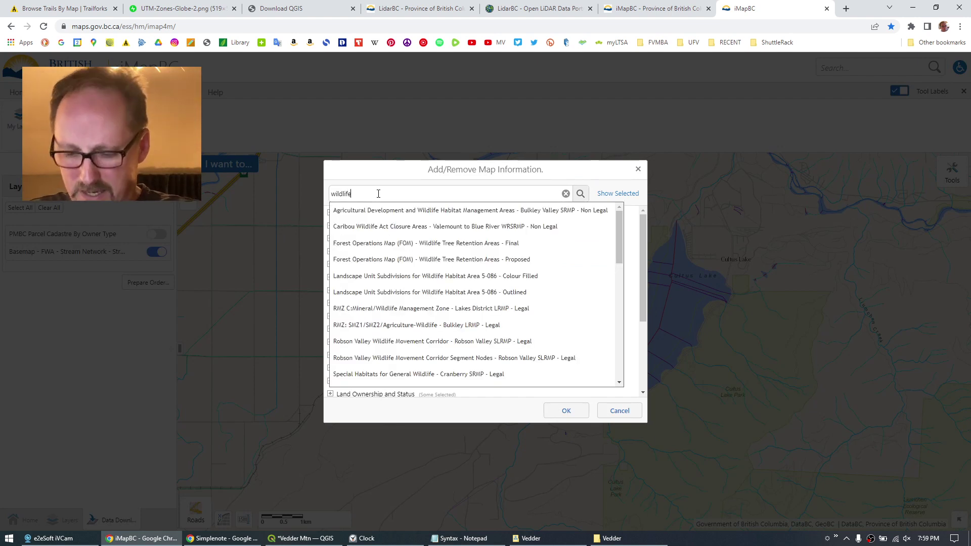
text( habitat)
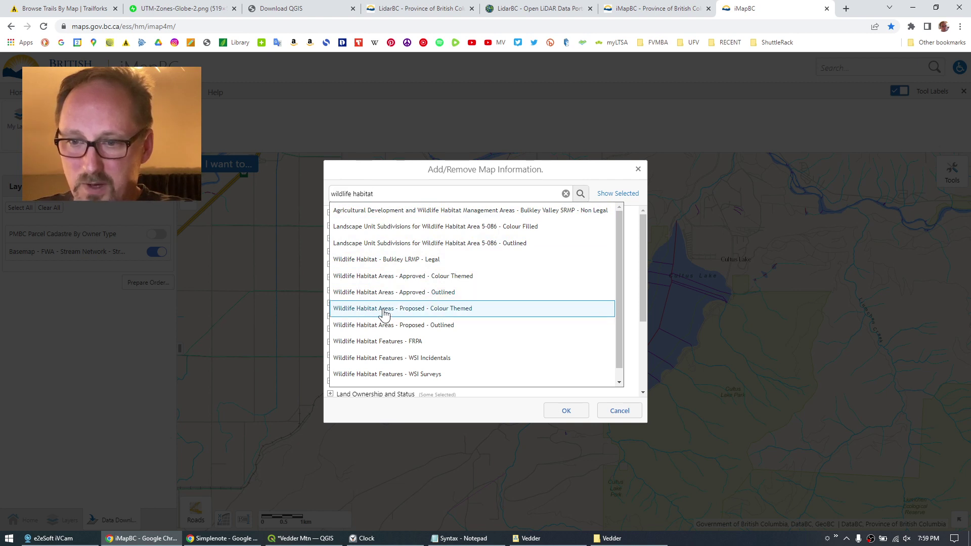
click(396, 279)
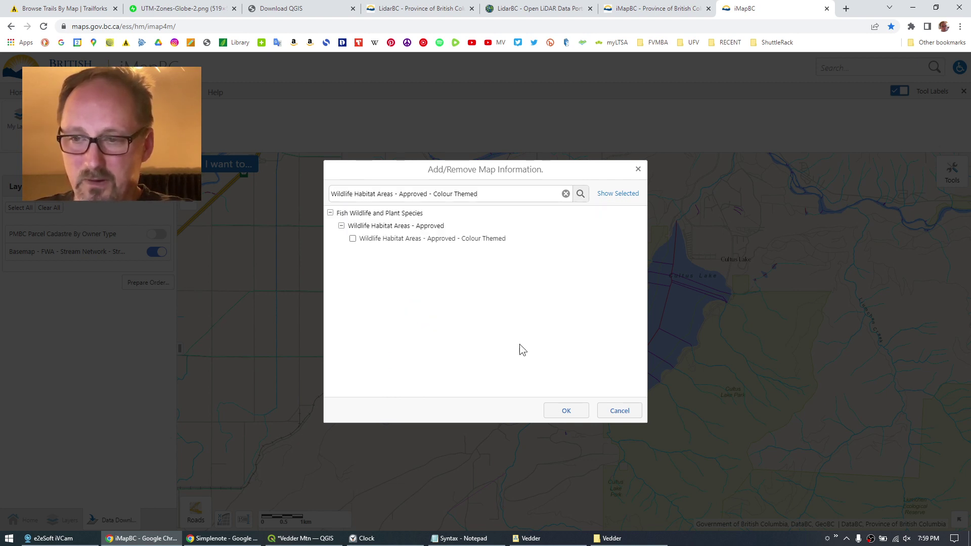
click(353, 239)
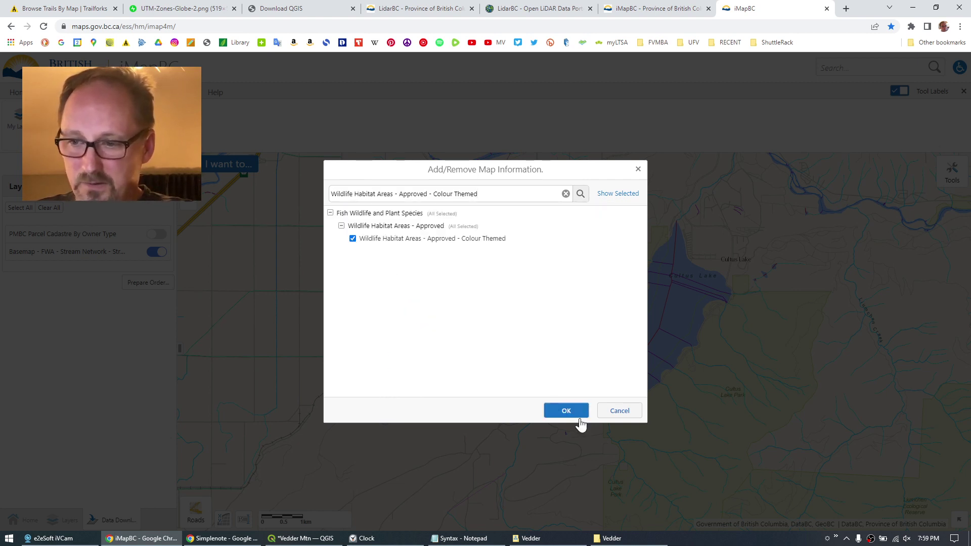
click(576, 412)
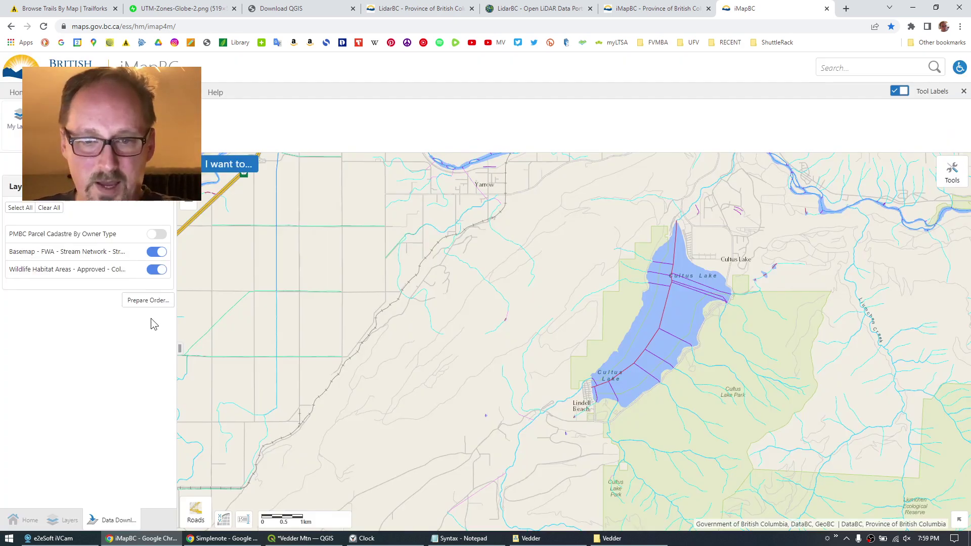
click(157, 252)
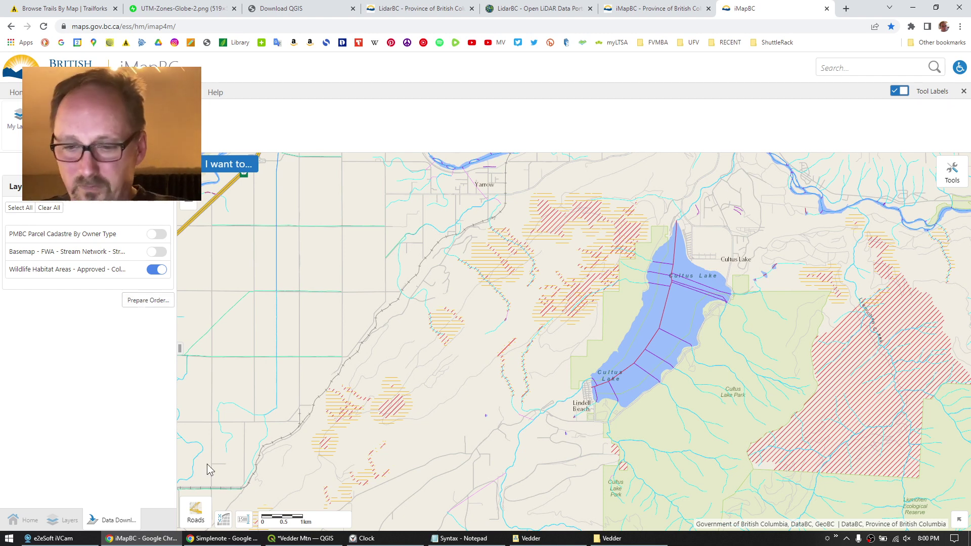
click(607, 539)
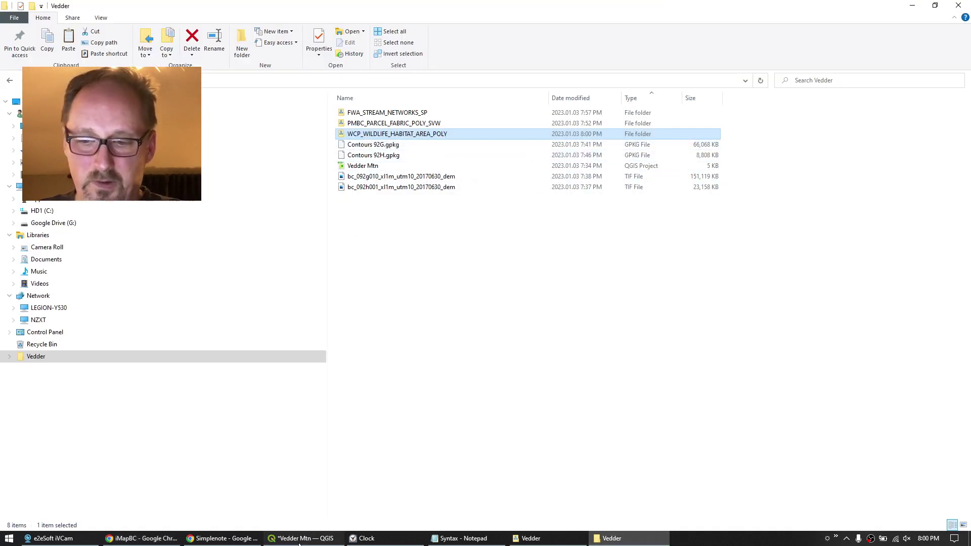
Add the WCP_WHAPLY_polygon shapefile from WCP_WILDLIFE_HABITAT_AREA_POLY as a vector layer.
click(284, 538)
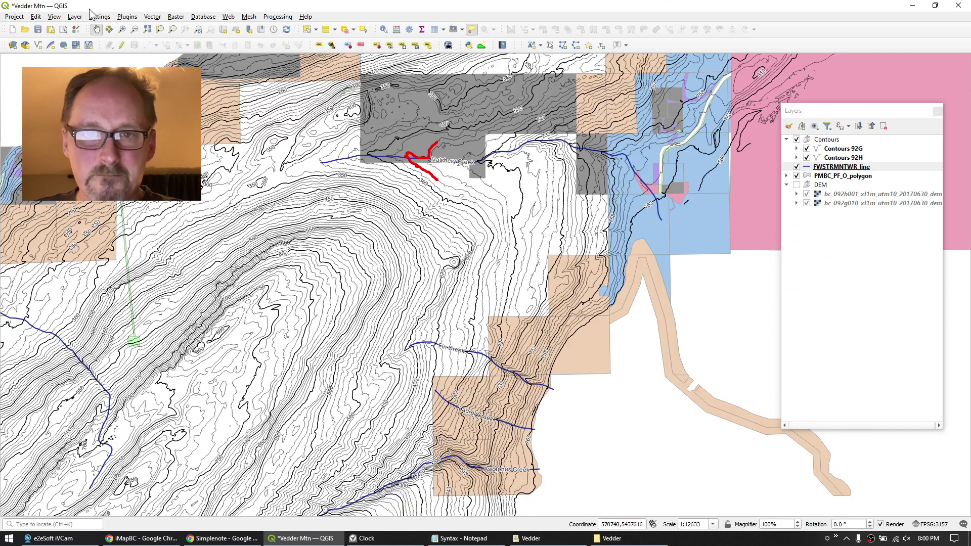
click(55, 18)
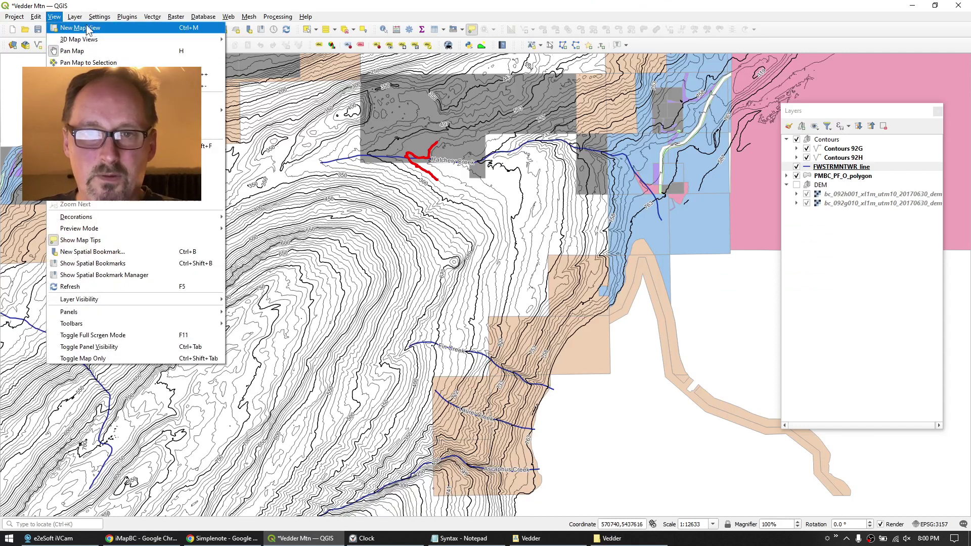
mouse_move(75, 16)
mouse_move(221, 49)
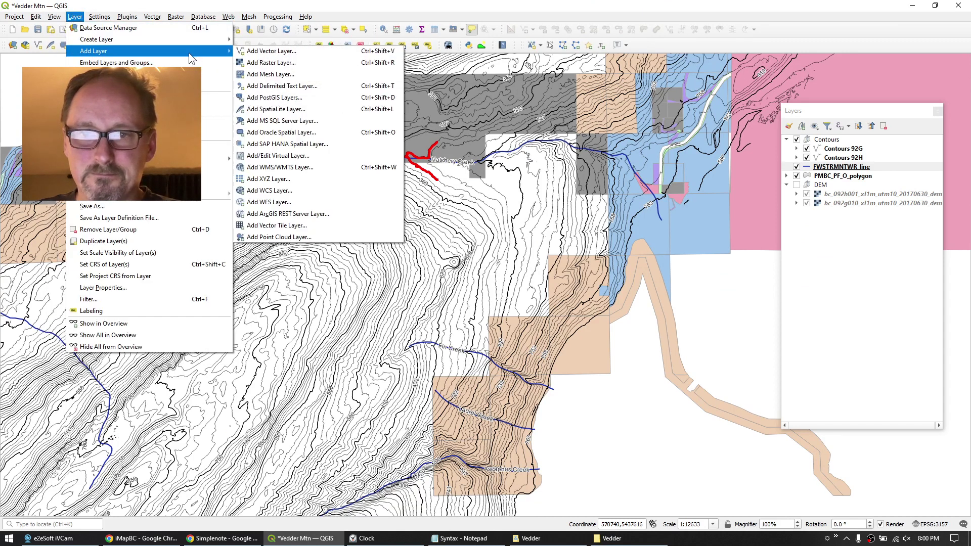
click(277, 51)
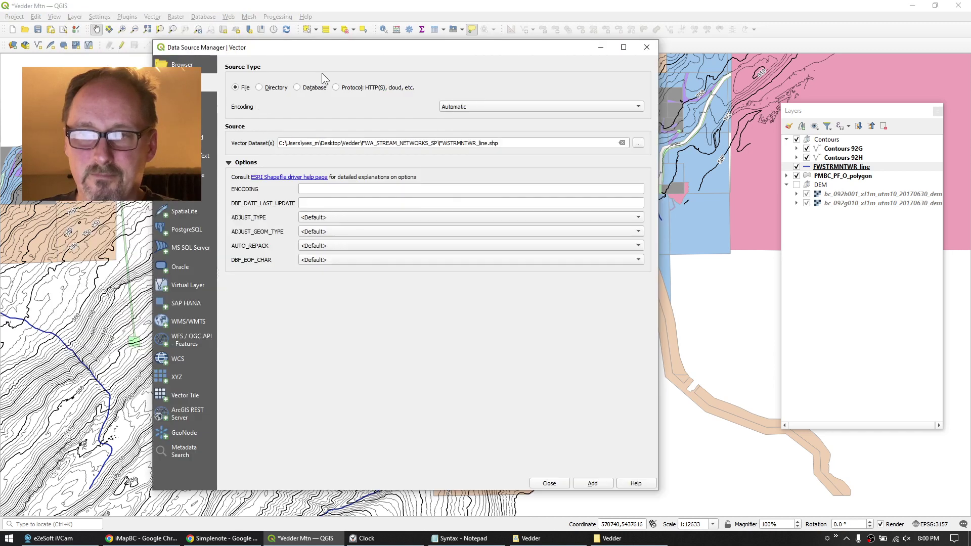
click(638, 143)
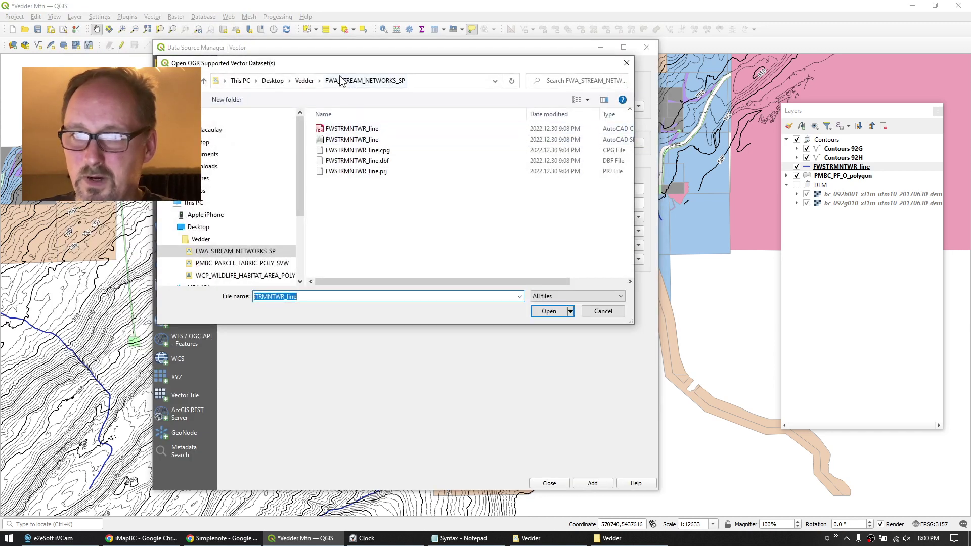
click(303, 82)
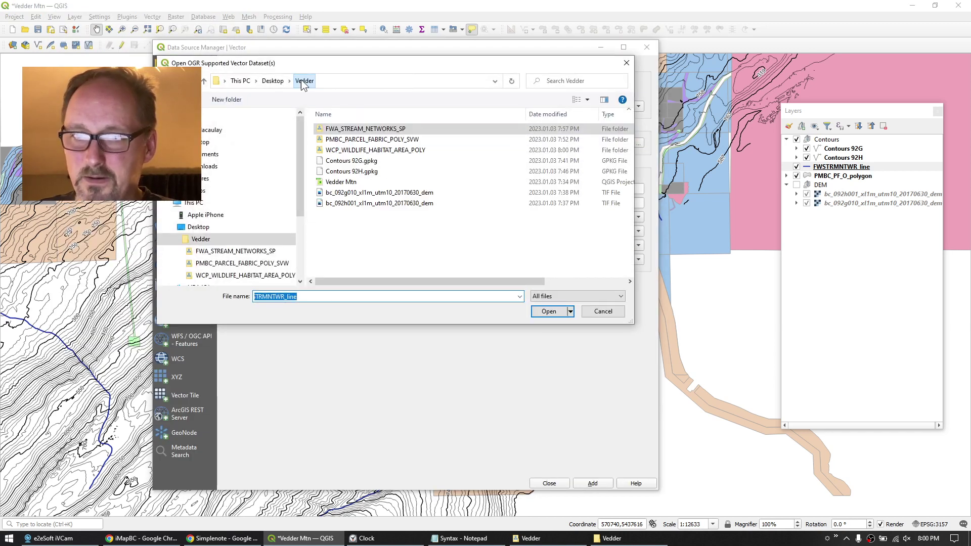
double_click(349, 149)
click(345, 142)
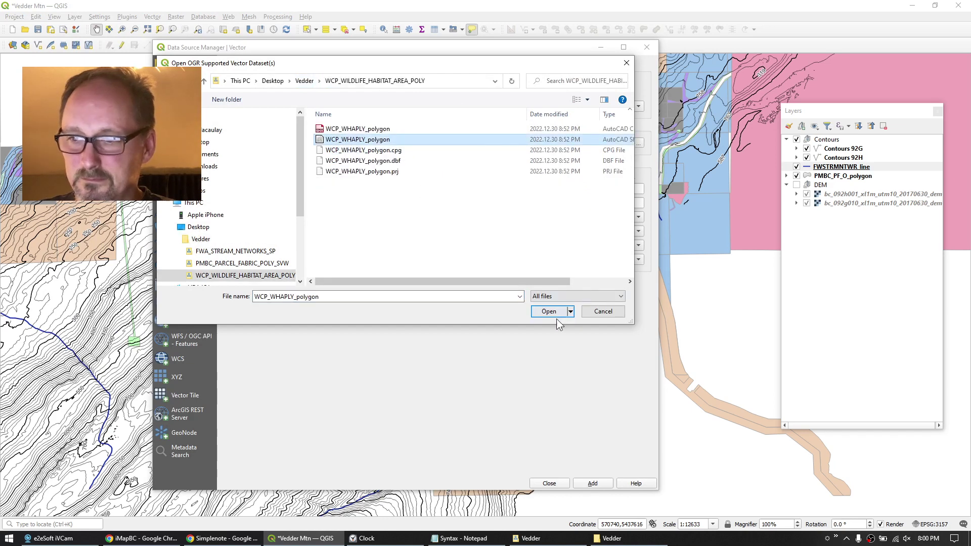
click(556, 314)
click(588, 483)
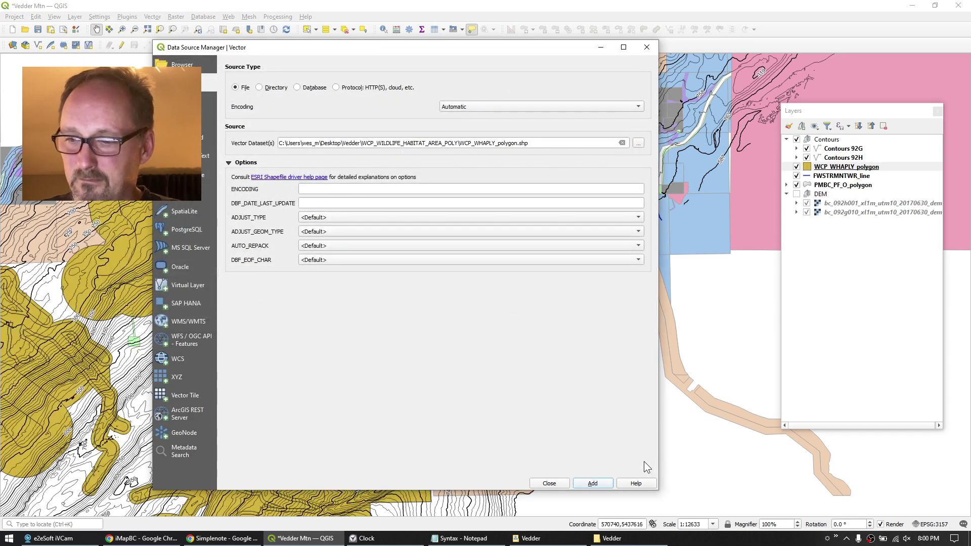
click(545, 482)
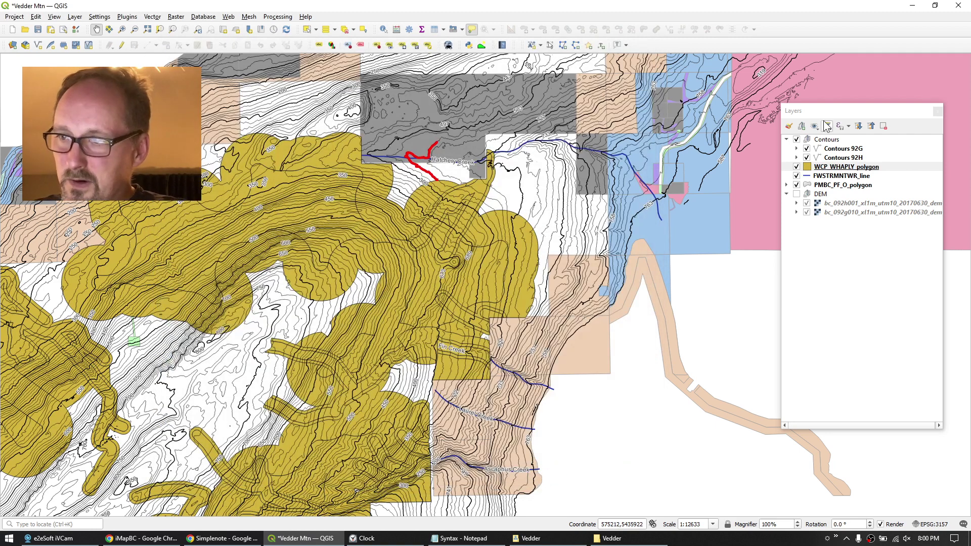
click(846, 172)
Switch the habitat layer to Categorized symbology on COMMON_NAM, classify, and widen the Value column.
double_click(825, 166)
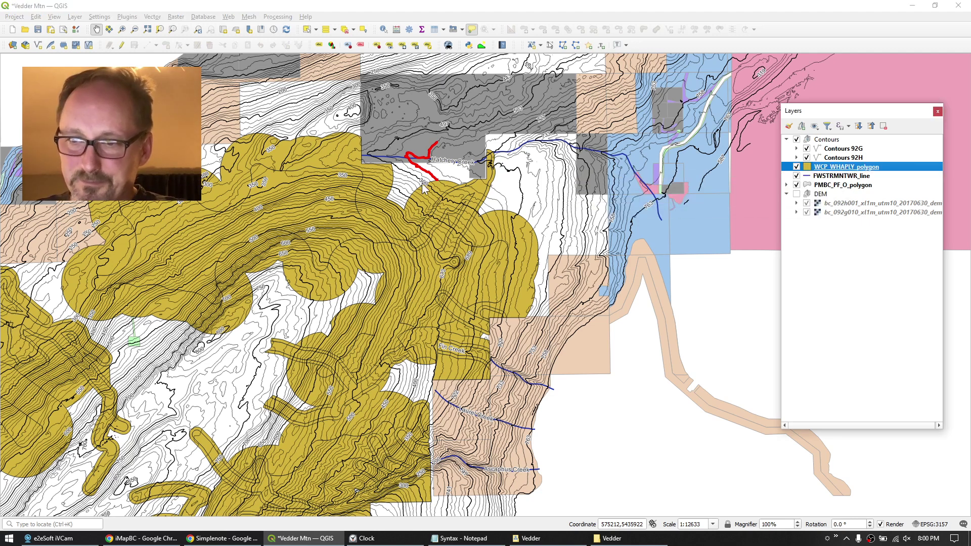
click(337, 139)
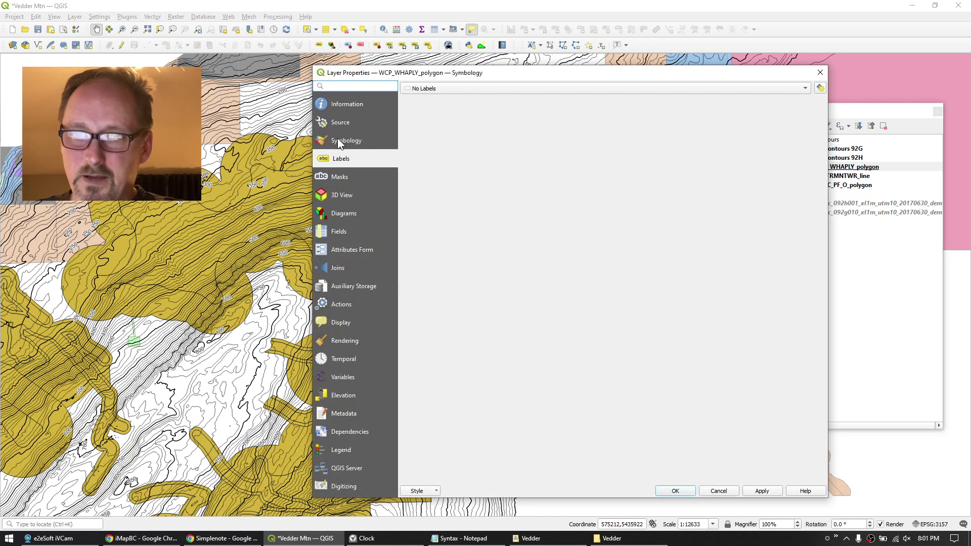
click(468, 87)
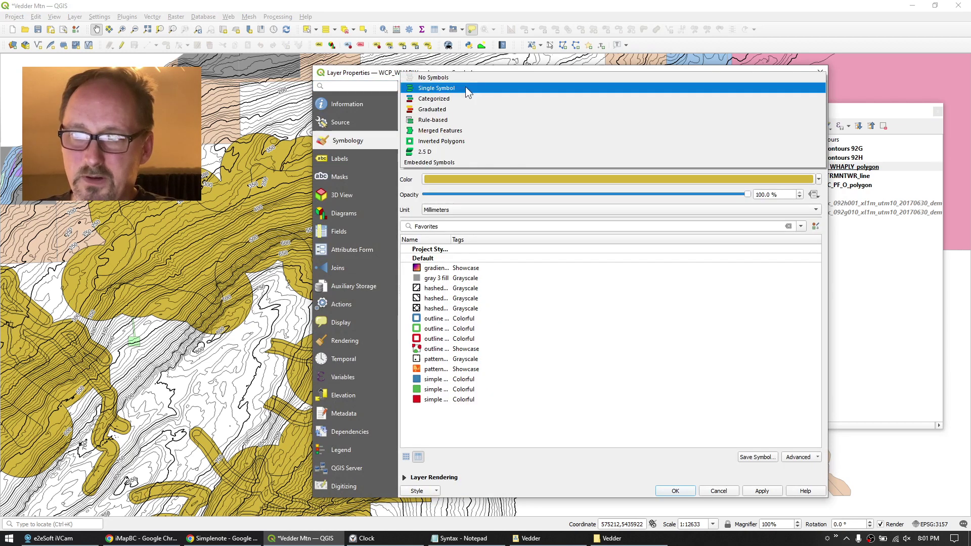
click(440, 100)
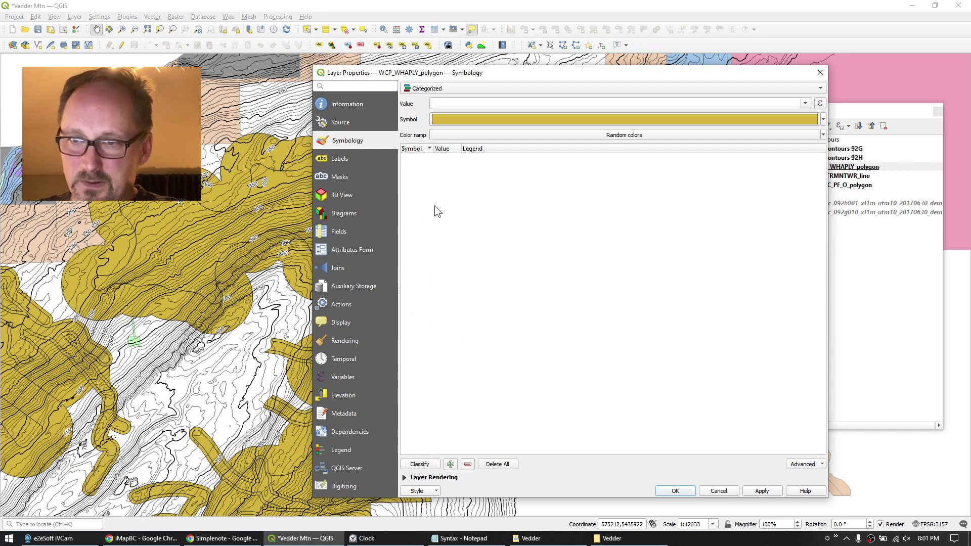
click(804, 103)
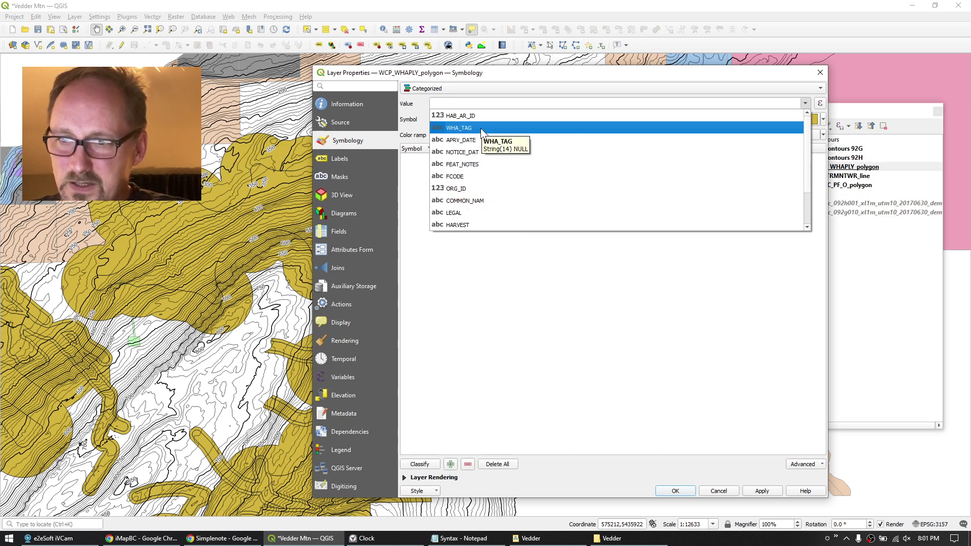
click(471, 198)
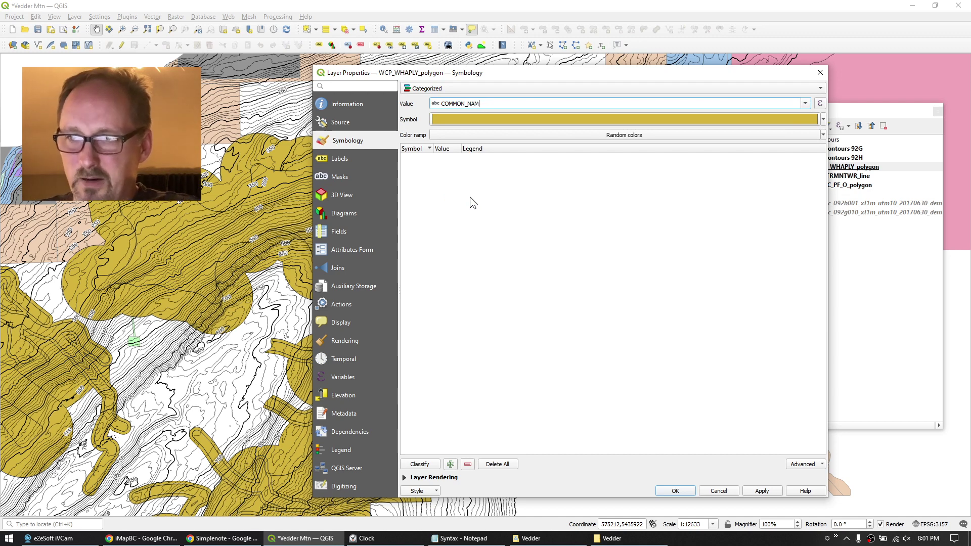
click(425, 463)
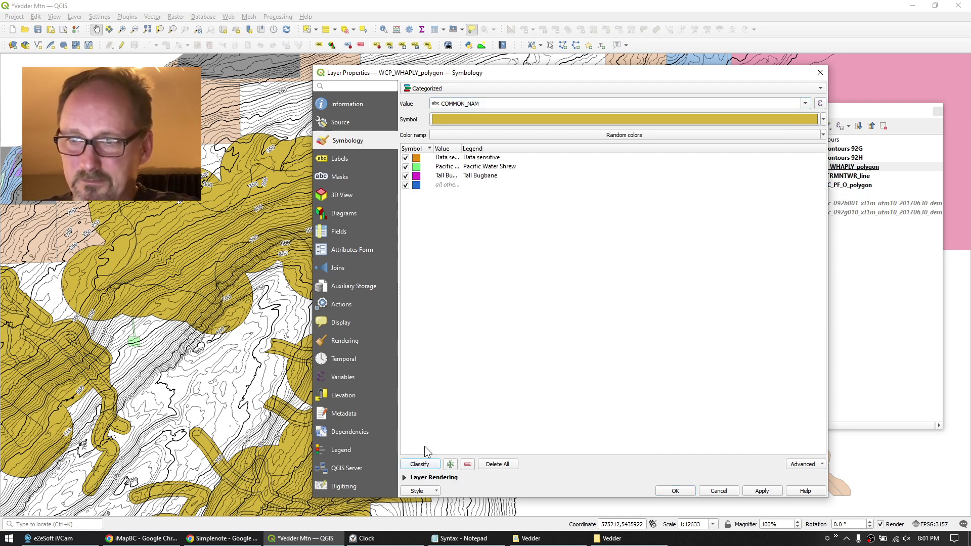
drag(461, 149, 517, 149)
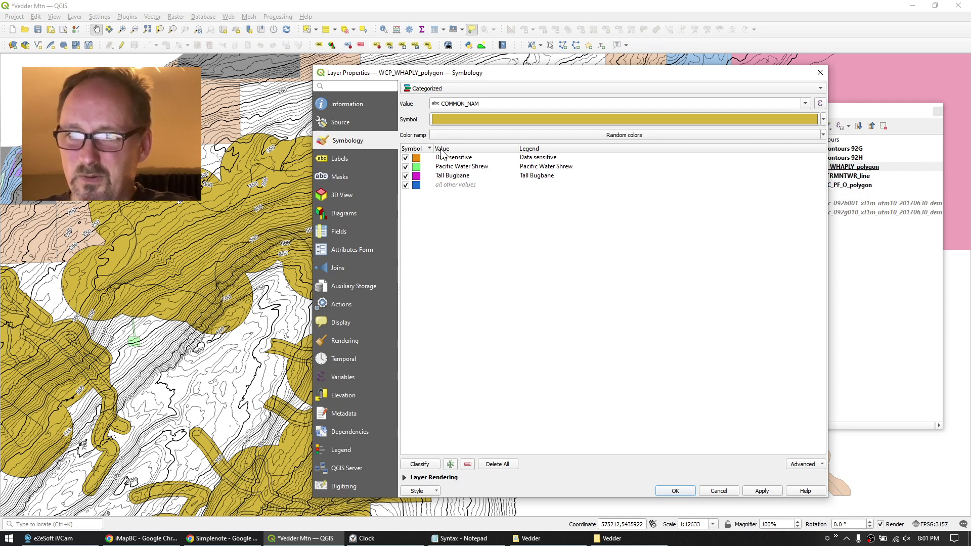
Reclassify the habitat categories by FCODE, replacing the existing classes.
click(805, 104)
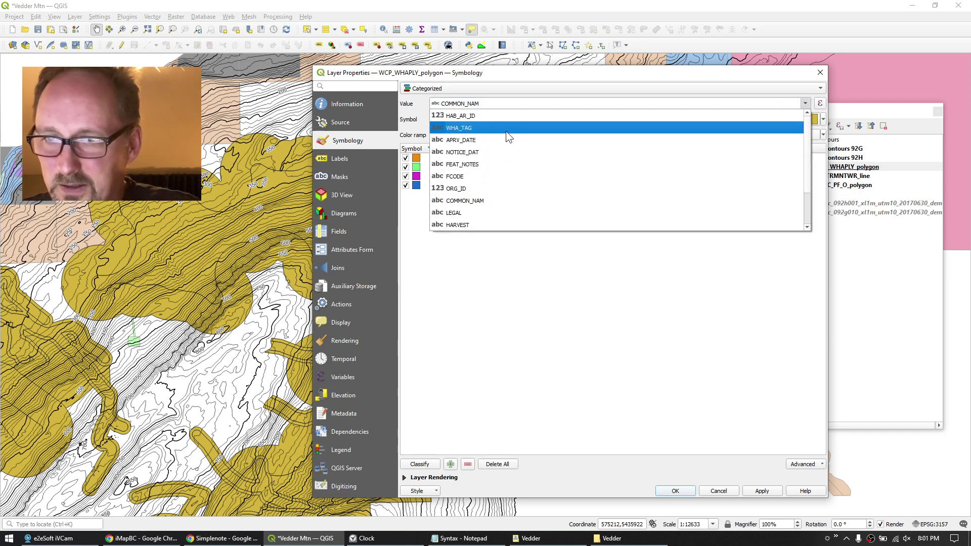
click(456, 175)
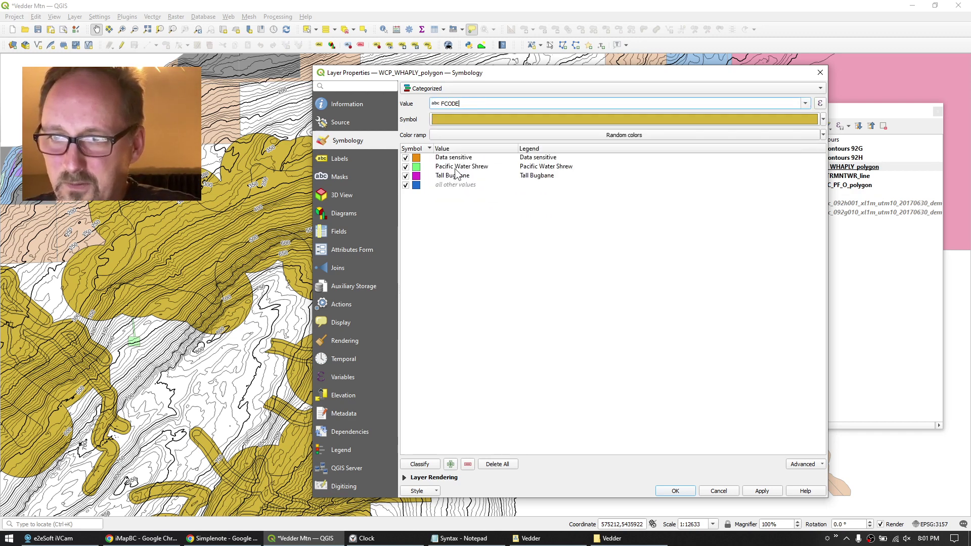
click(419, 464)
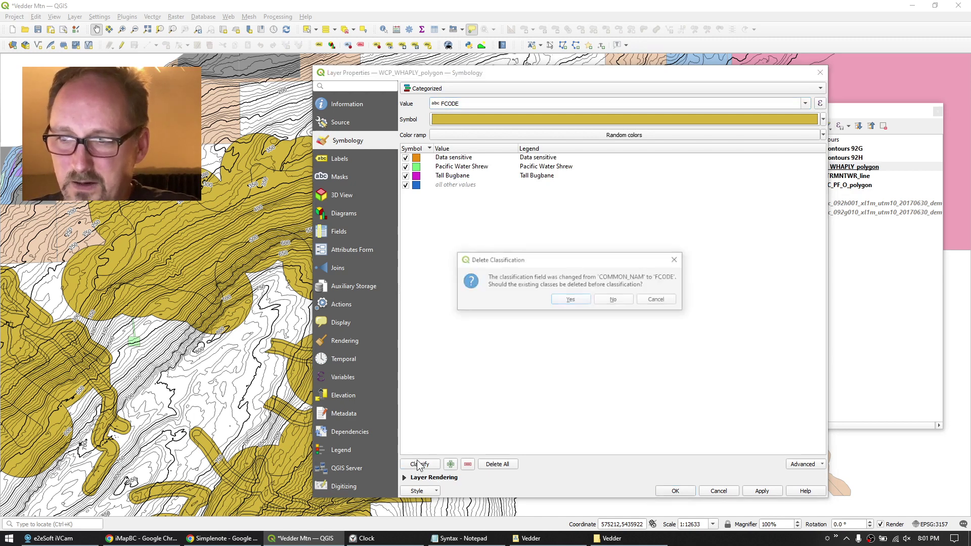
click(570, 301)
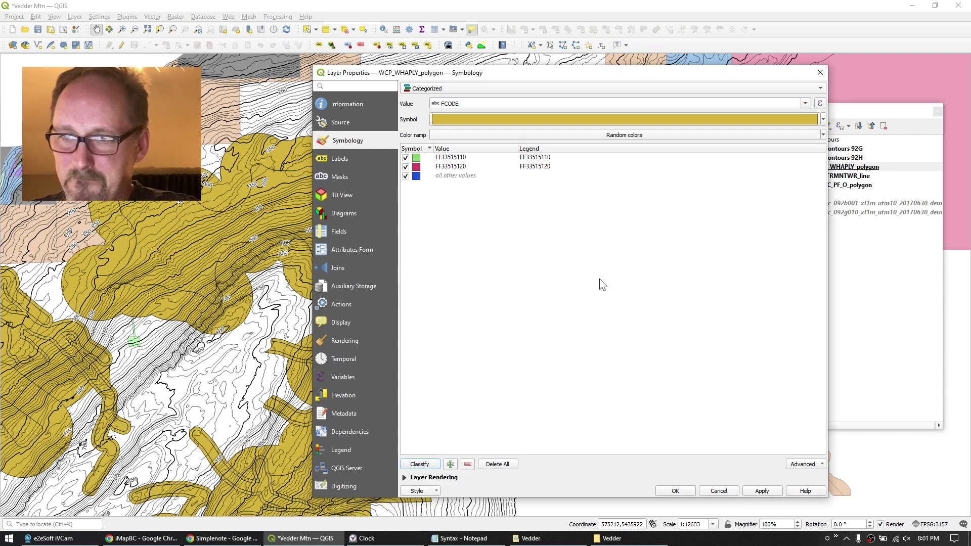
Reclassify by FEAT_NOTES into the four WHA zone classes, replacing the FCODE ones.
click(805, 103)
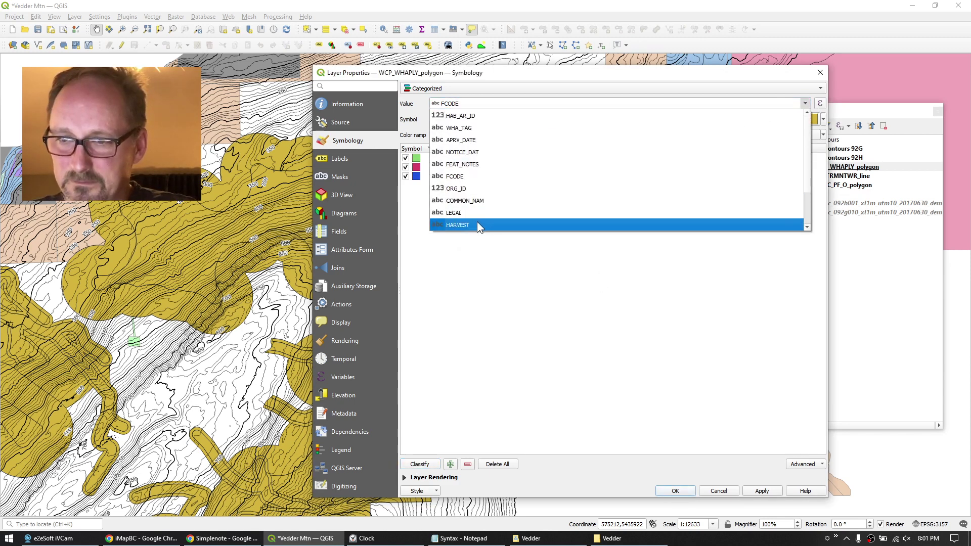
click(466, 164)
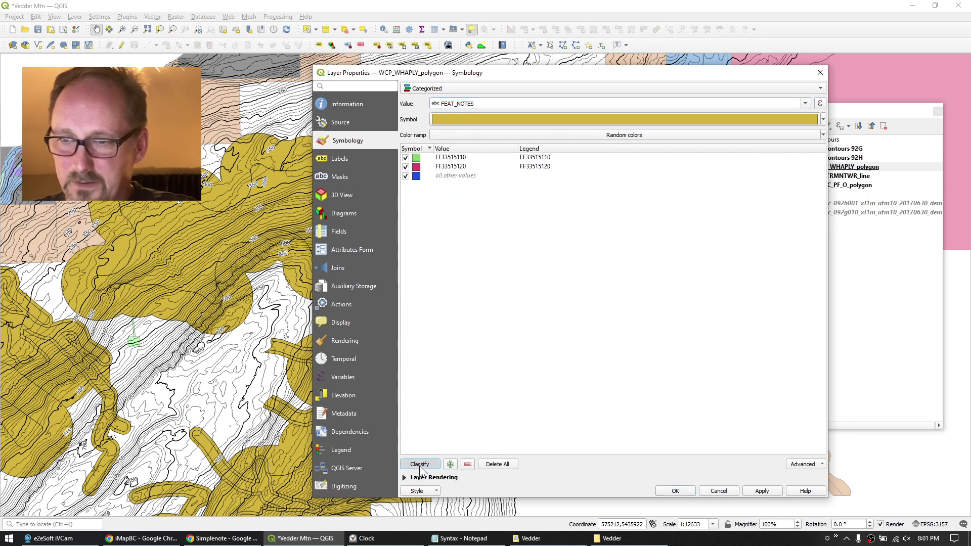
click(419, 464)
click(564, 300)
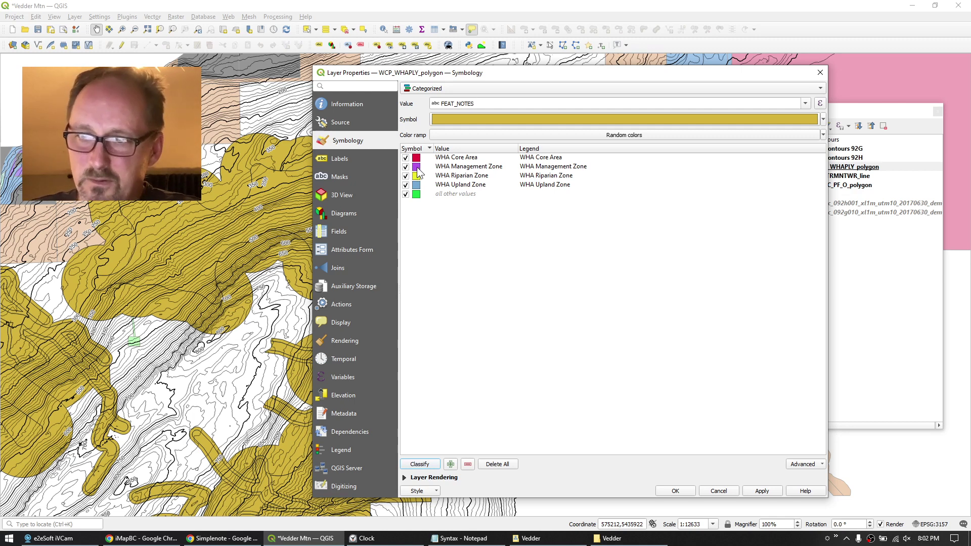
Colour the WHA Management Zone fill light orange.
double_click(417, 167)
click(588, 153)
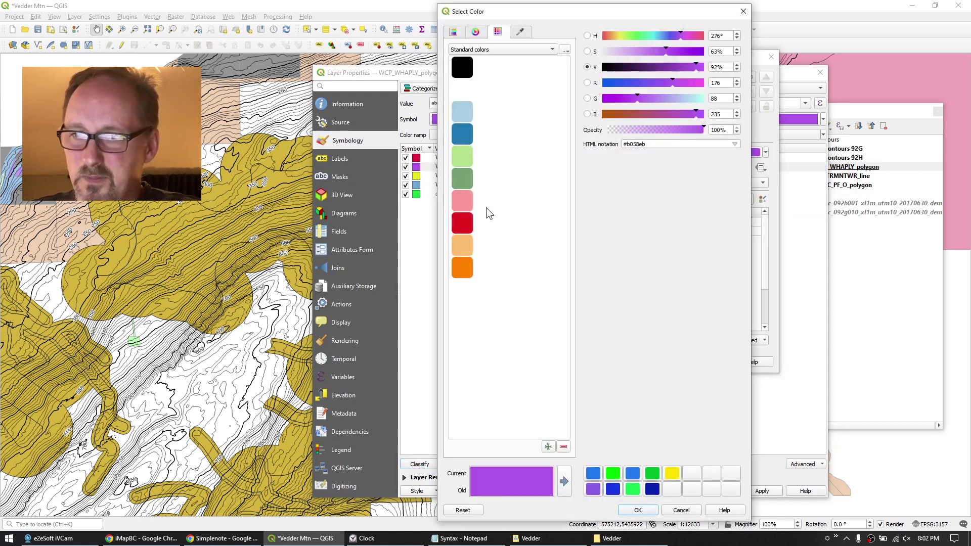
click(466, 245)
click(638, 510)
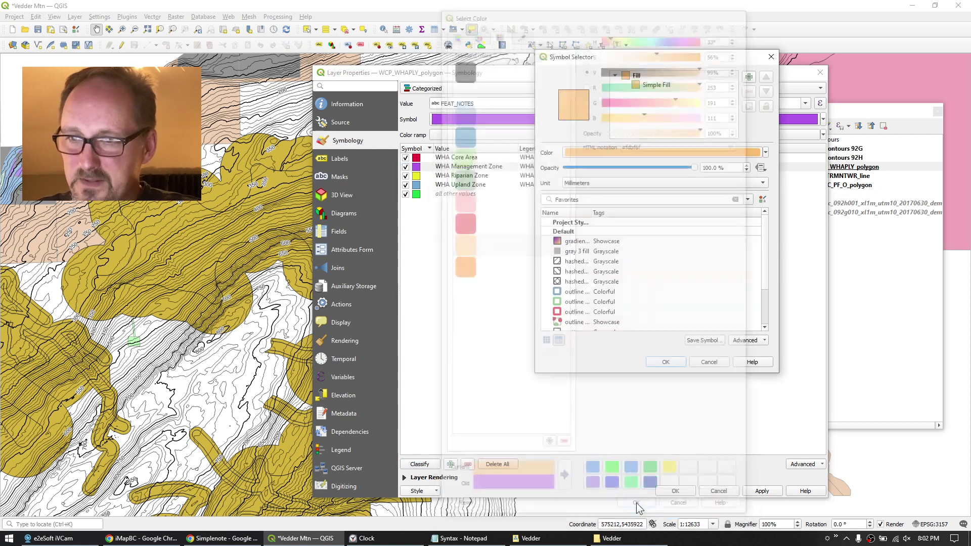
click(666, 362)
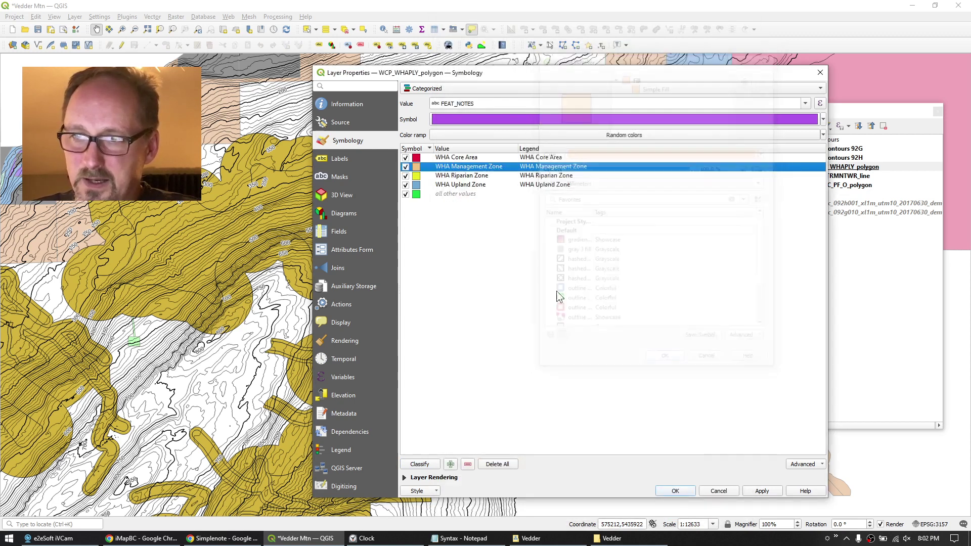
Colour the WHA Riparian Zone fill light blue and apply the layer styling.
double_click(416, 176)
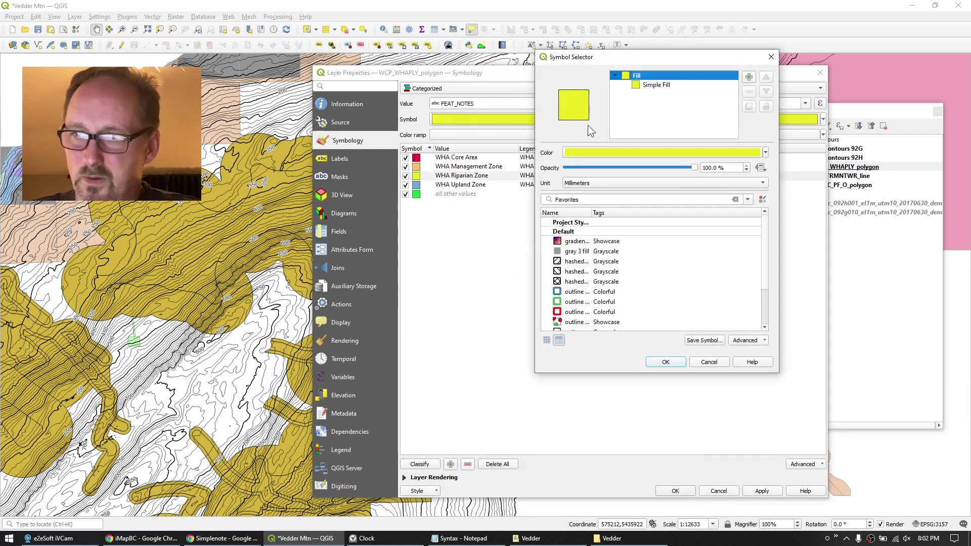
click(581, 149)
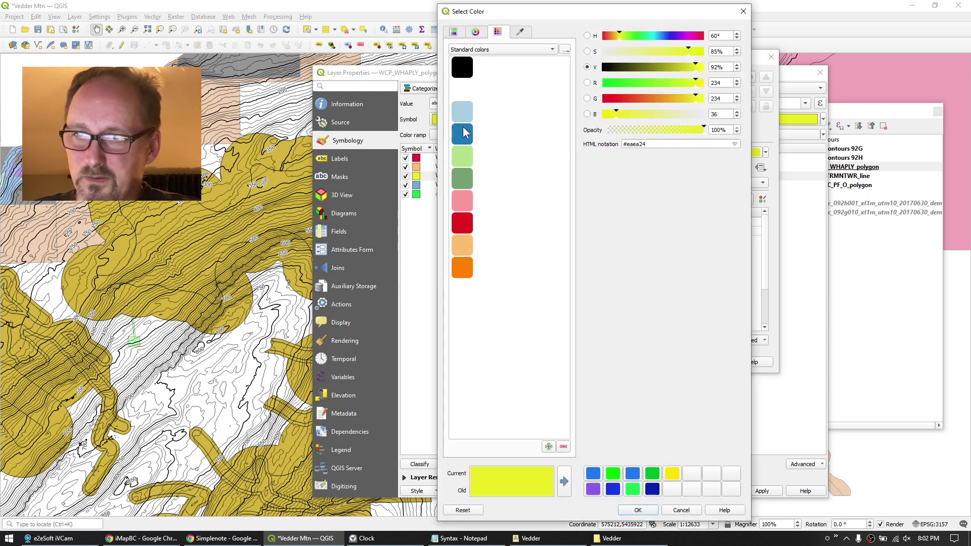
click(485, 111)
click(647, 509)
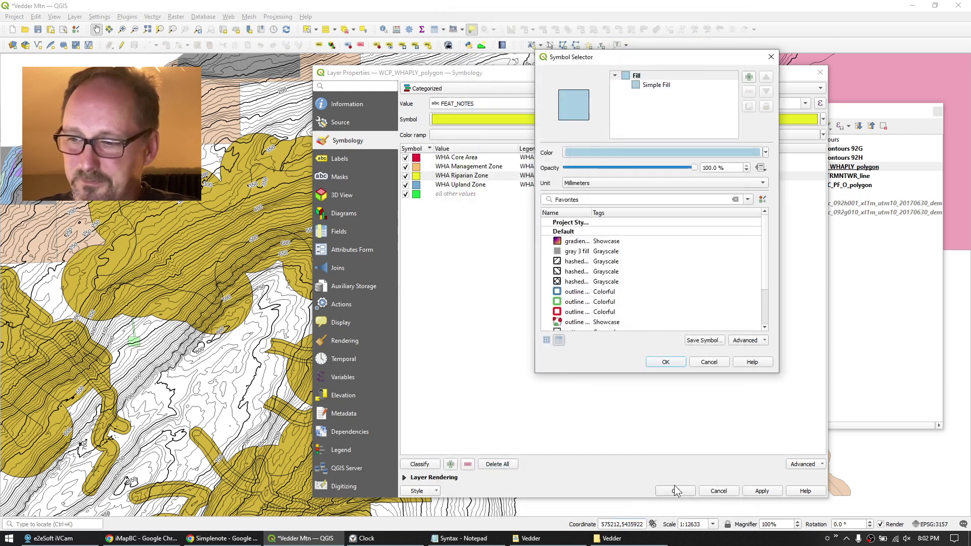
click(665, 362)
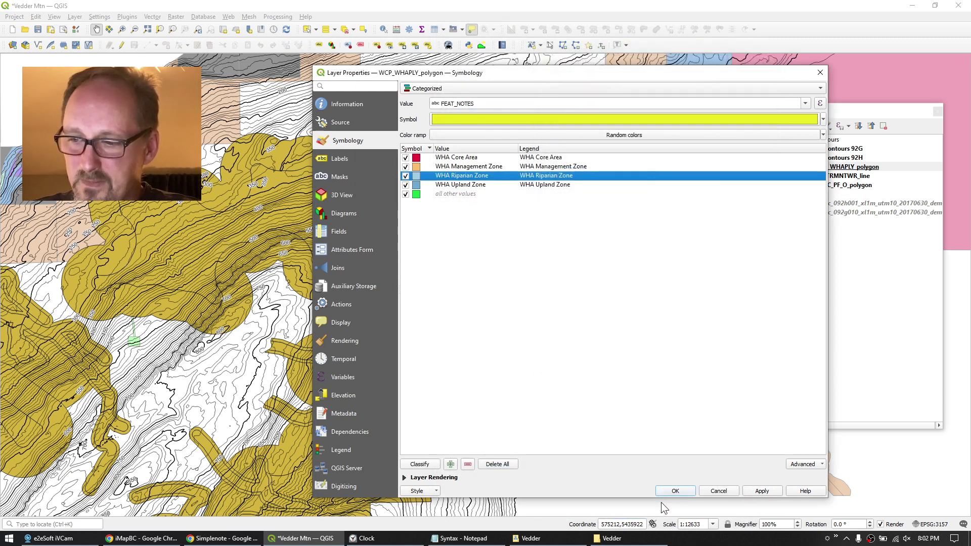
click(675, 491)
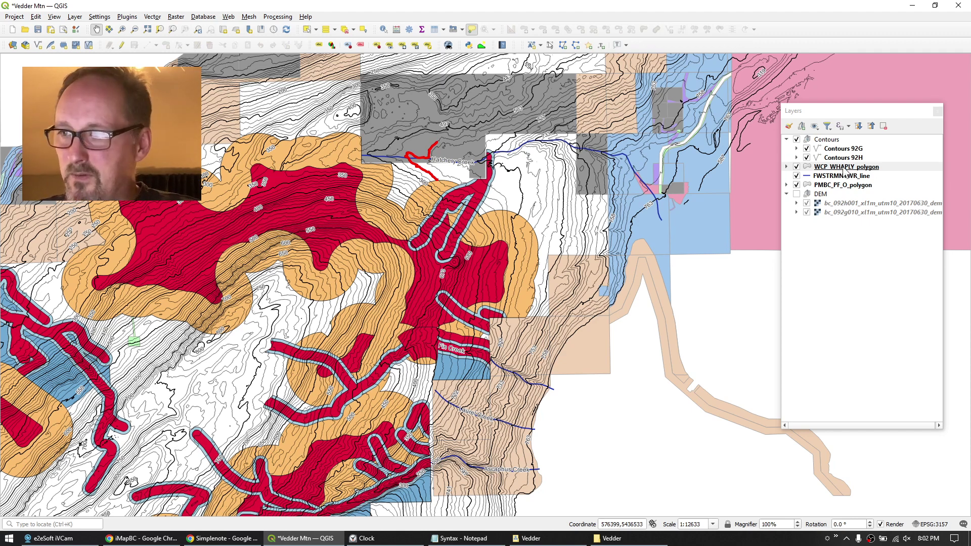
Add an Opacity slider to the WCP_WHAPLY_polygon legend and fade the habitat polygons to pale pink.
double_click(842, 167)
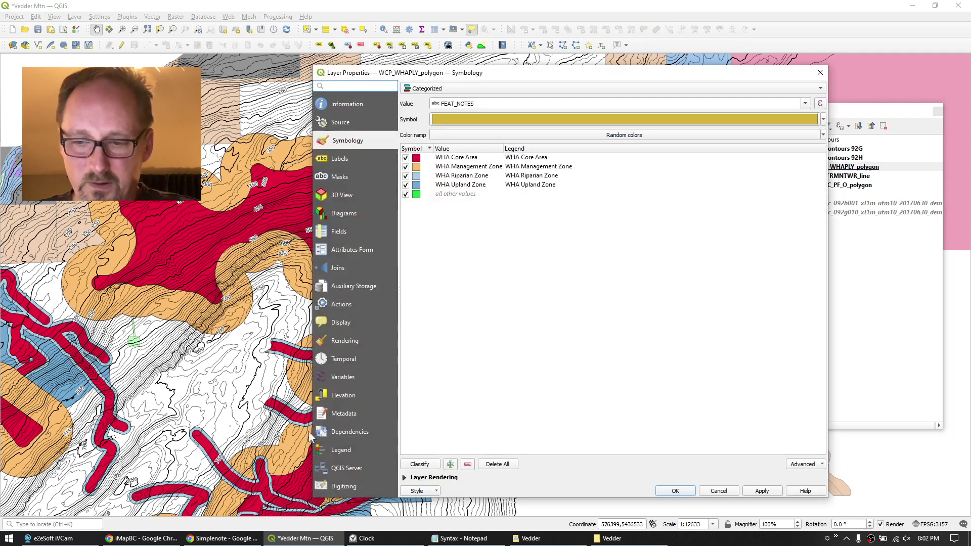
click(338, 451)
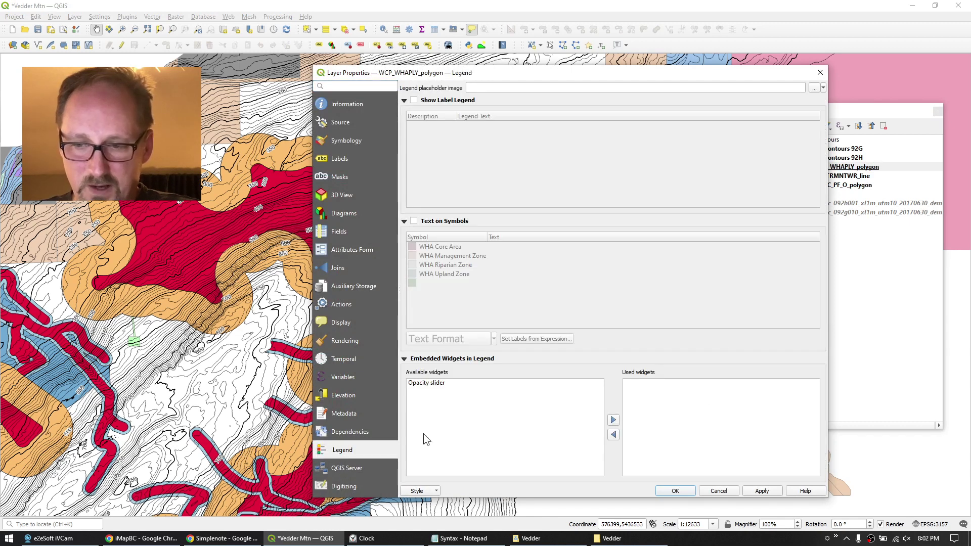
click(435, 384)
click(613, 421)
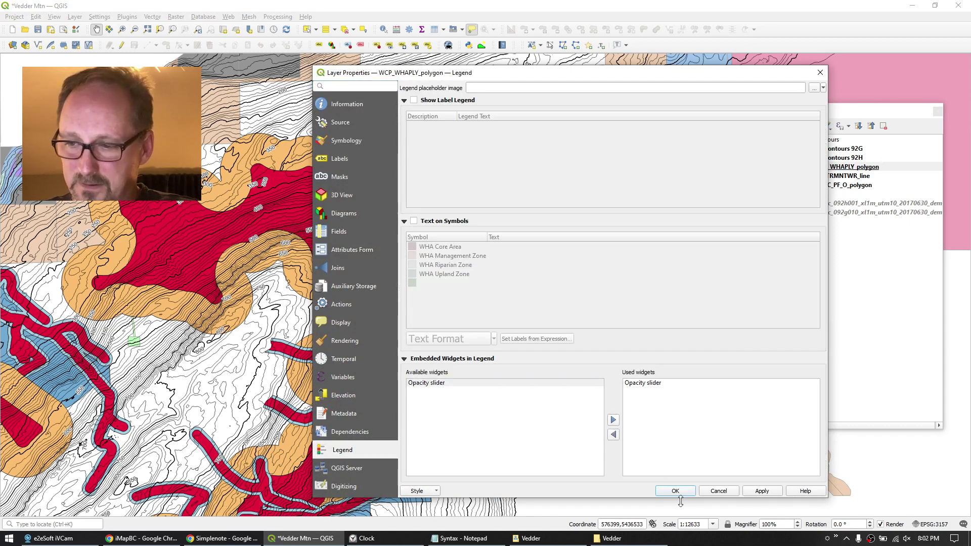
click(682, 491)
click(787, 167)
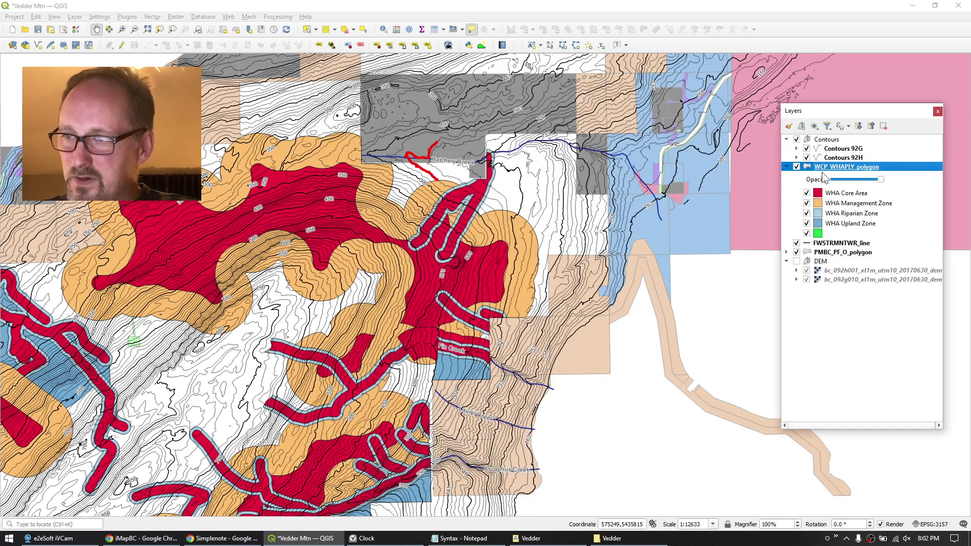
drag(880, 183, 842, 177)
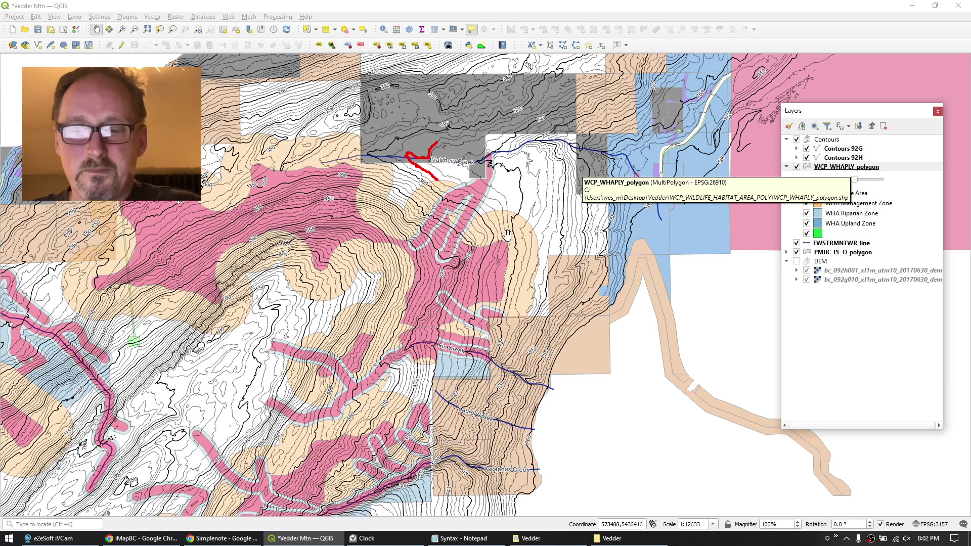
Switch to the Trailforks map, zoom in, and turn off the Slope Angle shading.
click(142, 538)
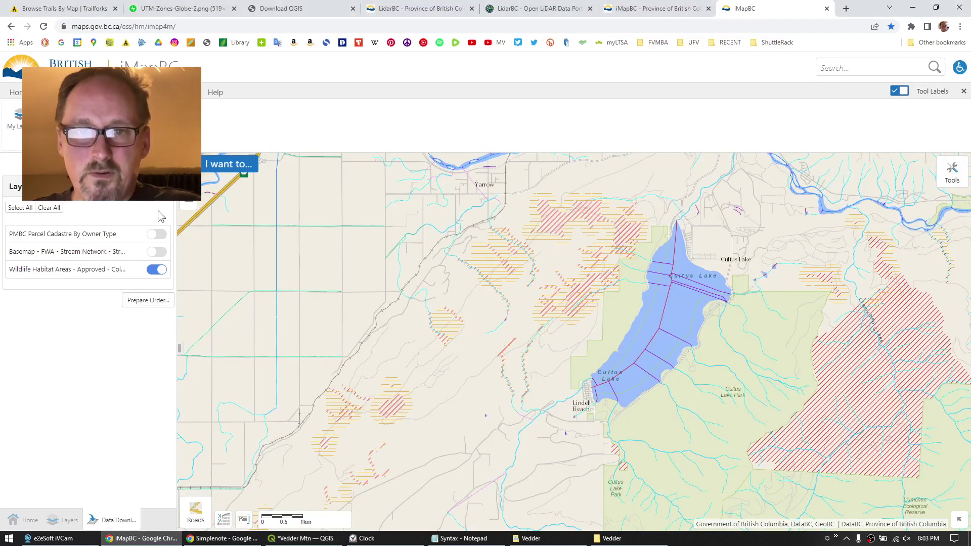
click(83, 11)
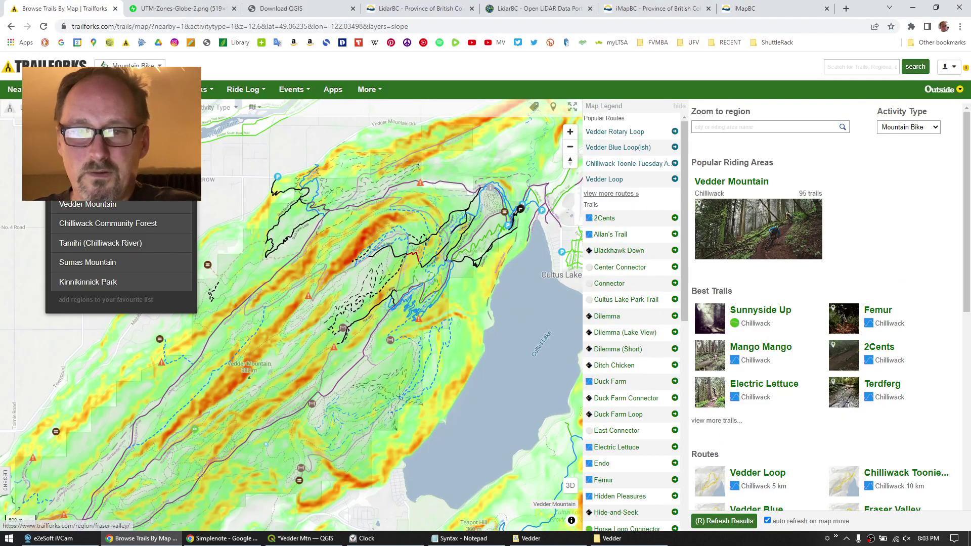
scroll(150, 228, down, 4)
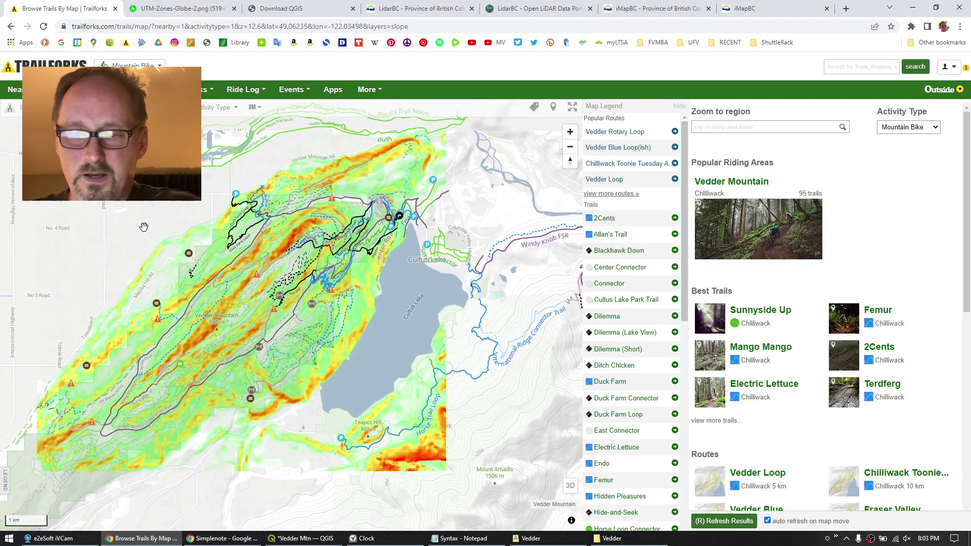
scroll(95, 220, down, 2)
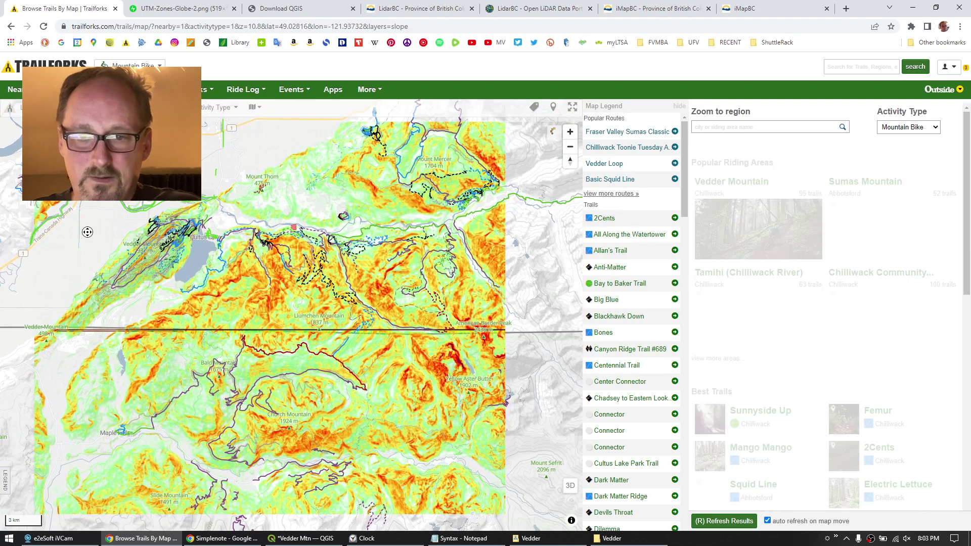
scroll(217, 225, down, 2)
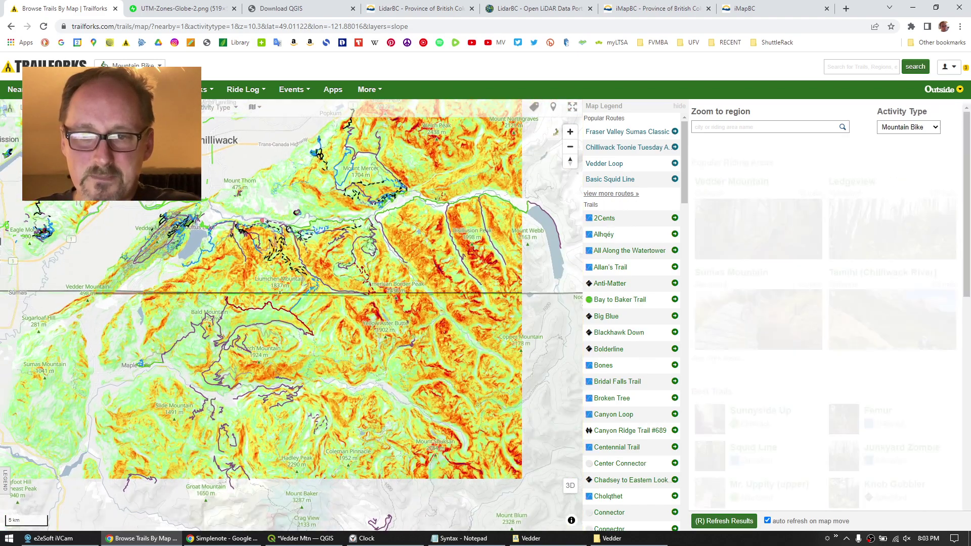
mouse_move(30, 89)
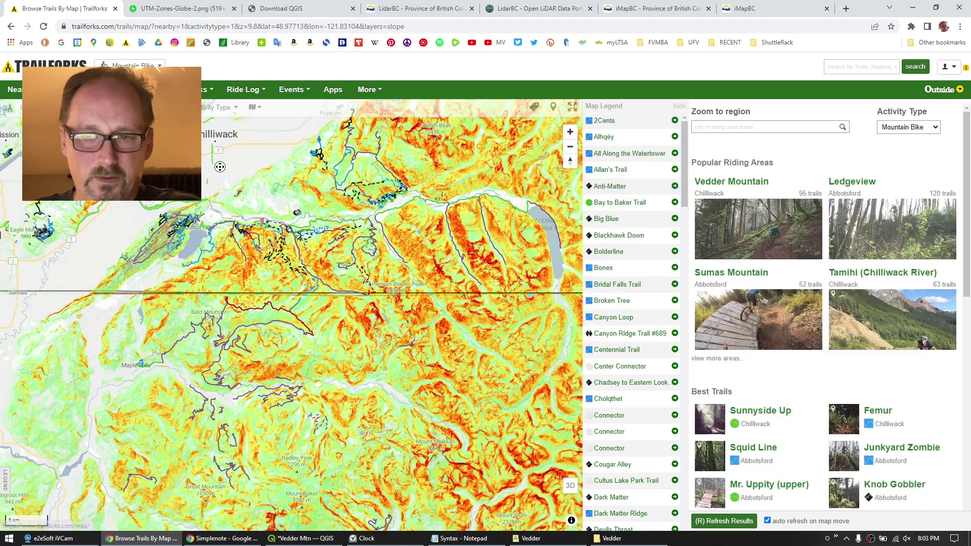
mouse_move(31, 107)
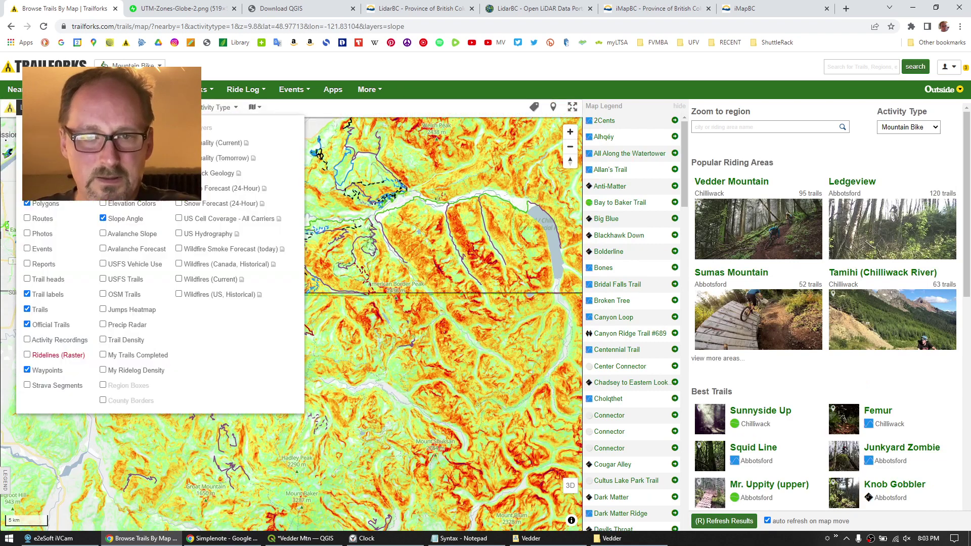
click(101, 218)
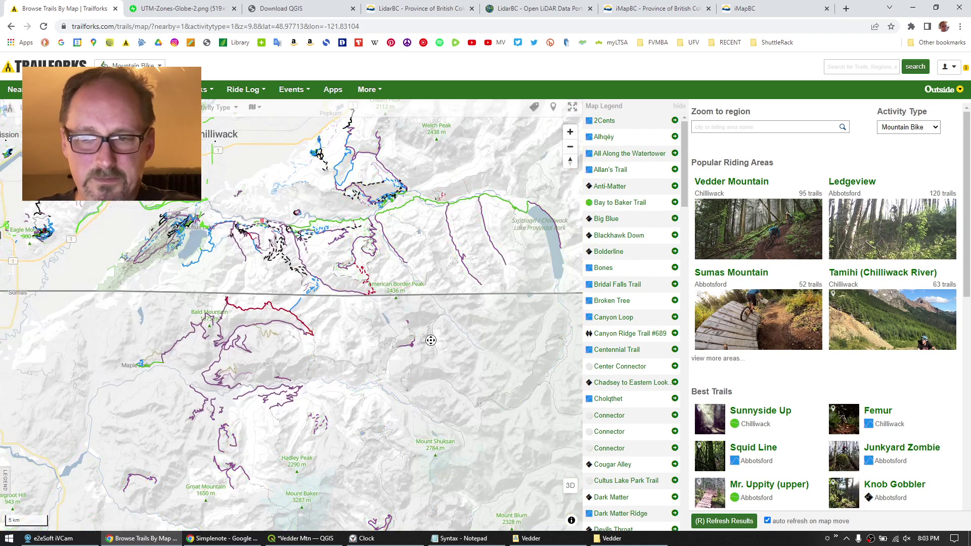
scroll(279, 289, down, 4)
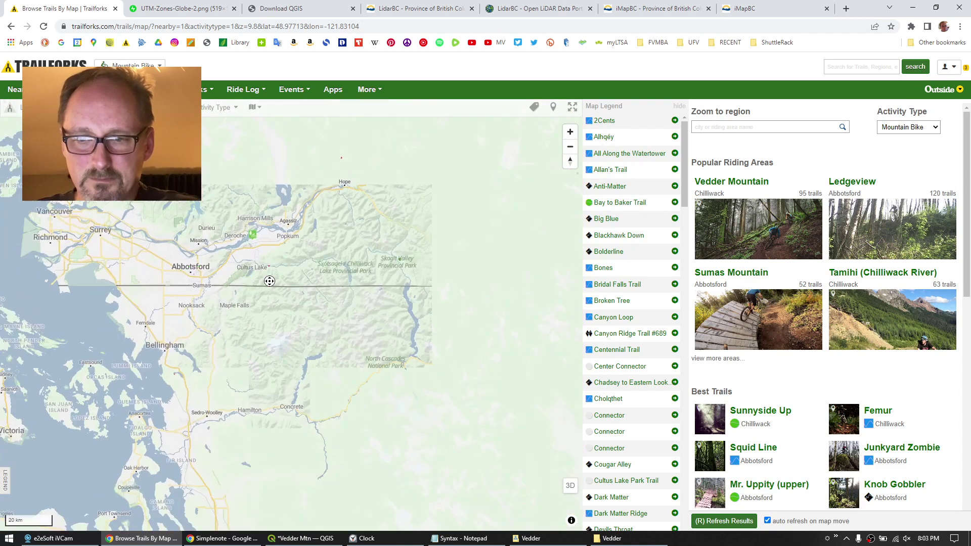
scroll(218, 257, up, 5)
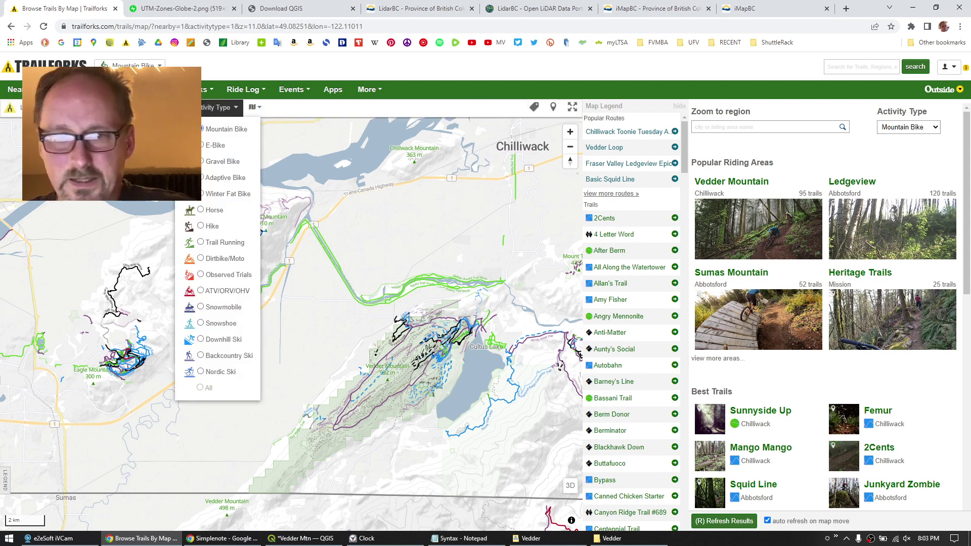
Open the nearby trails map and go to the Vedder Mountain region page.
mouse_move(16, 89)
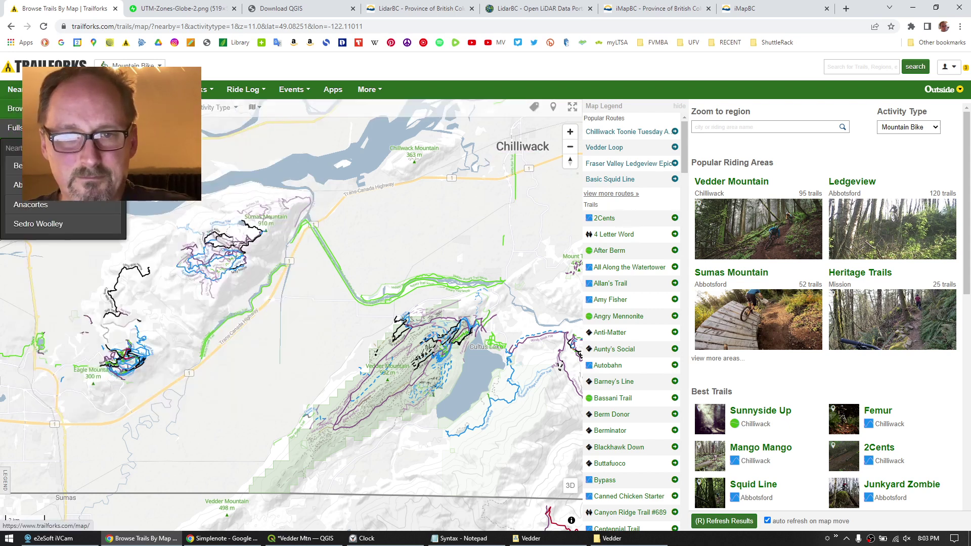
click(15, 108)
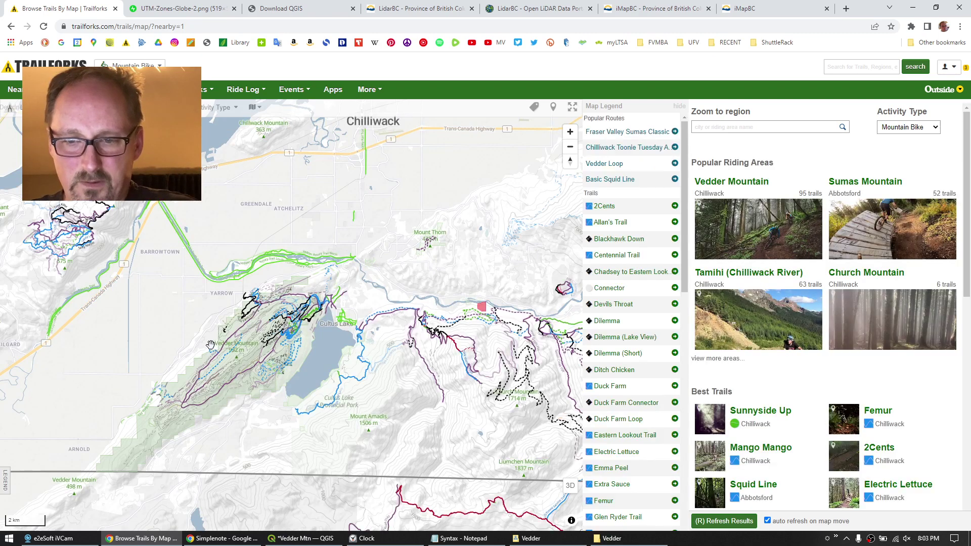
scroll(213, 341, down, 2)
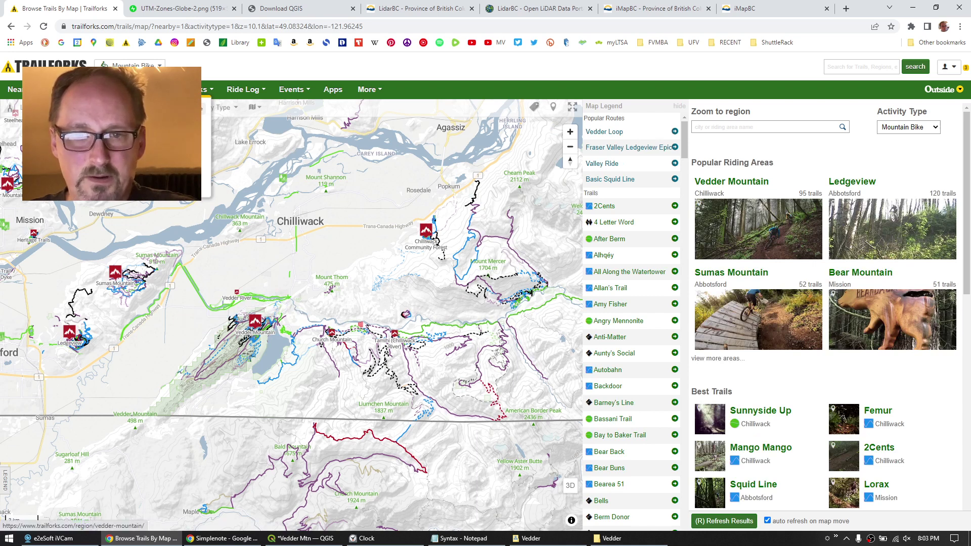
click(255, 321)
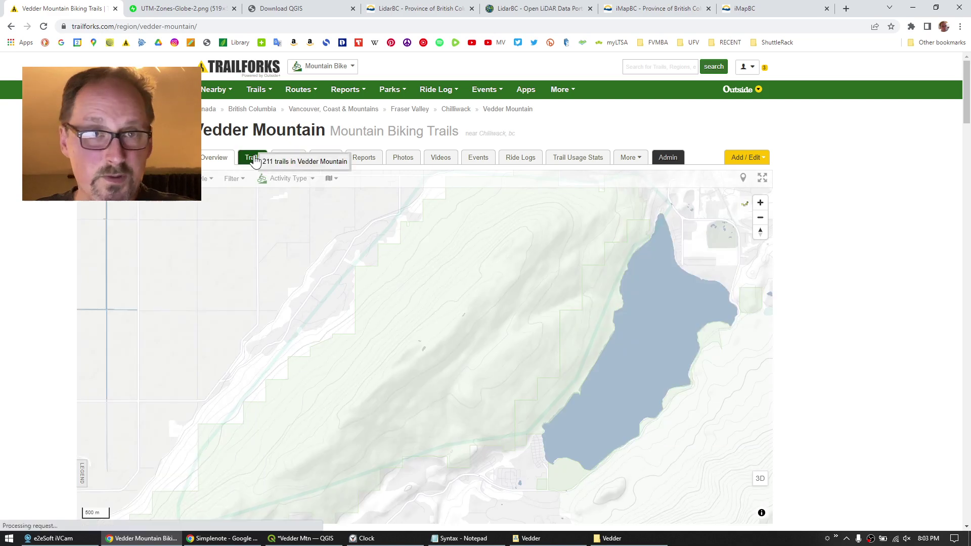
Show the 97-trail Vedder Mountain Trails table and check the Public/hidden filter choices without changing them.
click(253, 161)
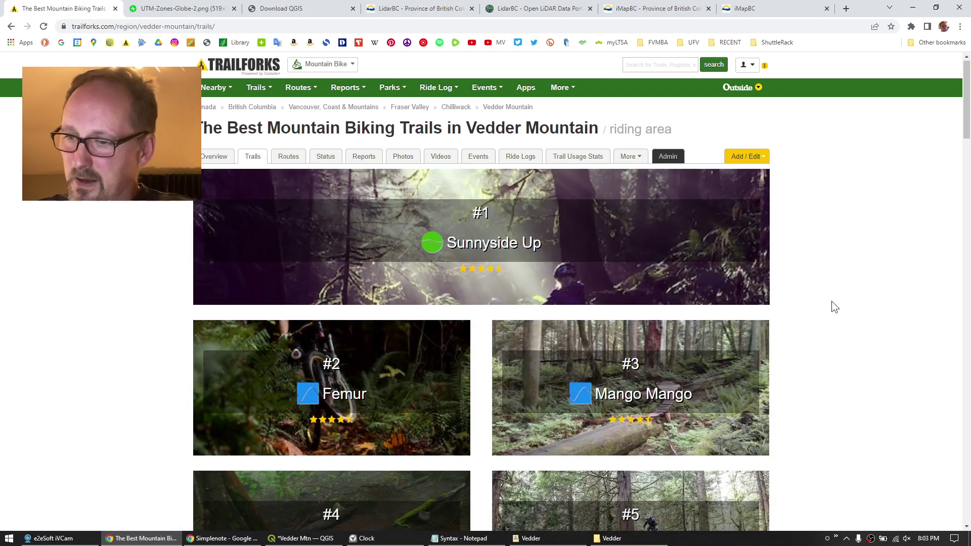
scroll(831, 302, down, 20)
scroll(829, 301, down, 20)
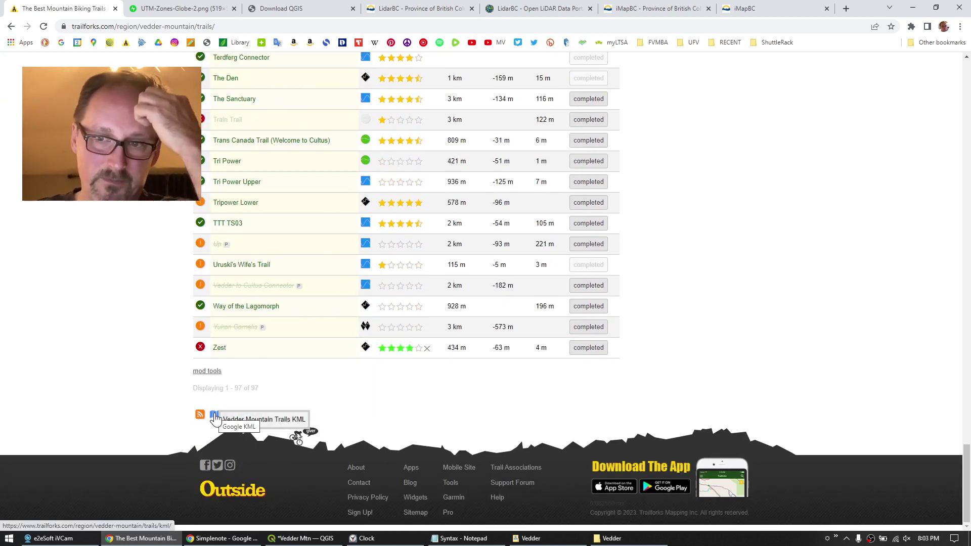
scroll(708, 303, up, 20)
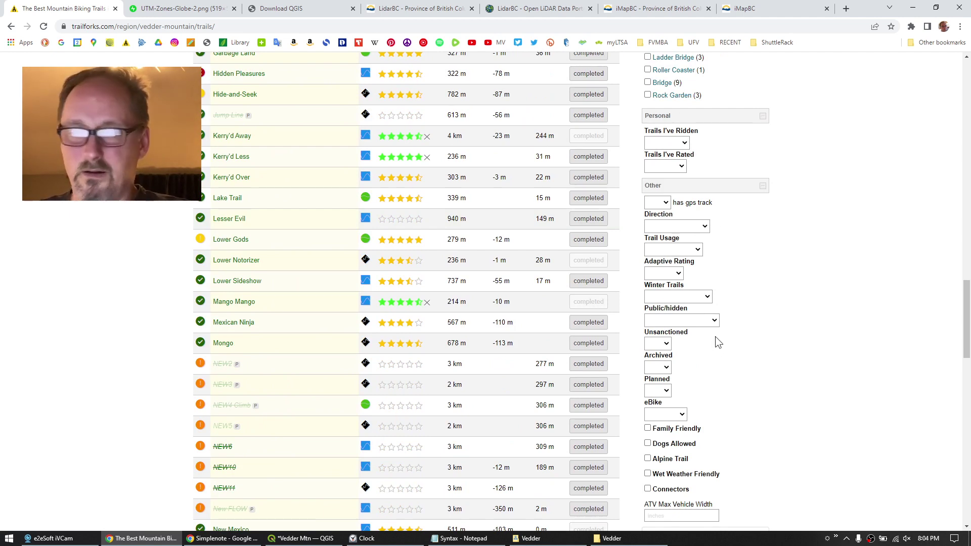
click(681, 320)
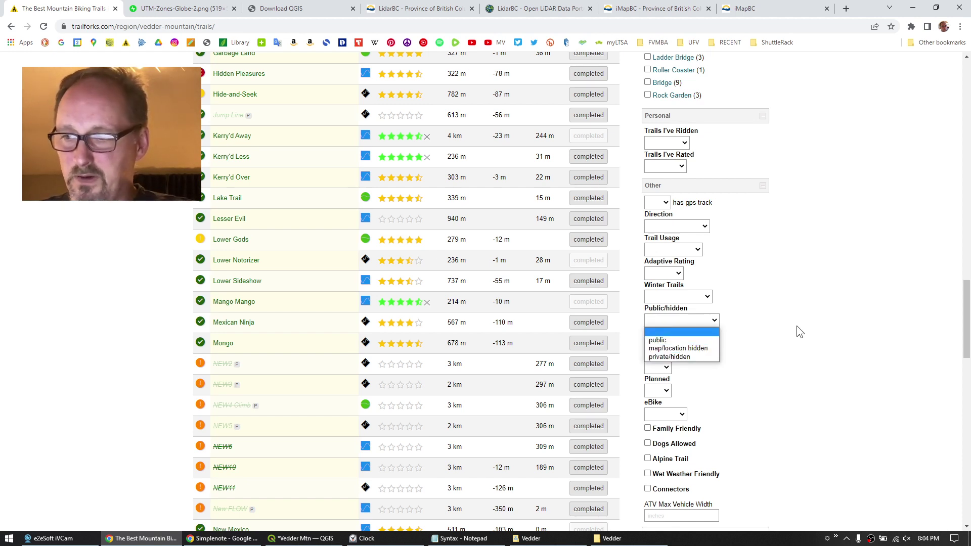
click(832, 322)
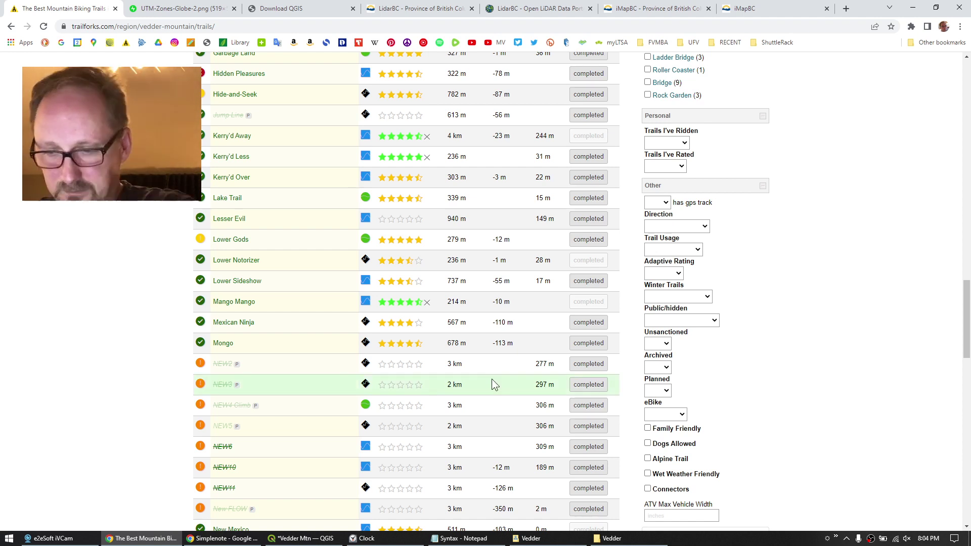
Find the 439 KB vedder-mountain_trails_trailforks KML in the Vedder folder, then return to QGIS.
click(612, 538)
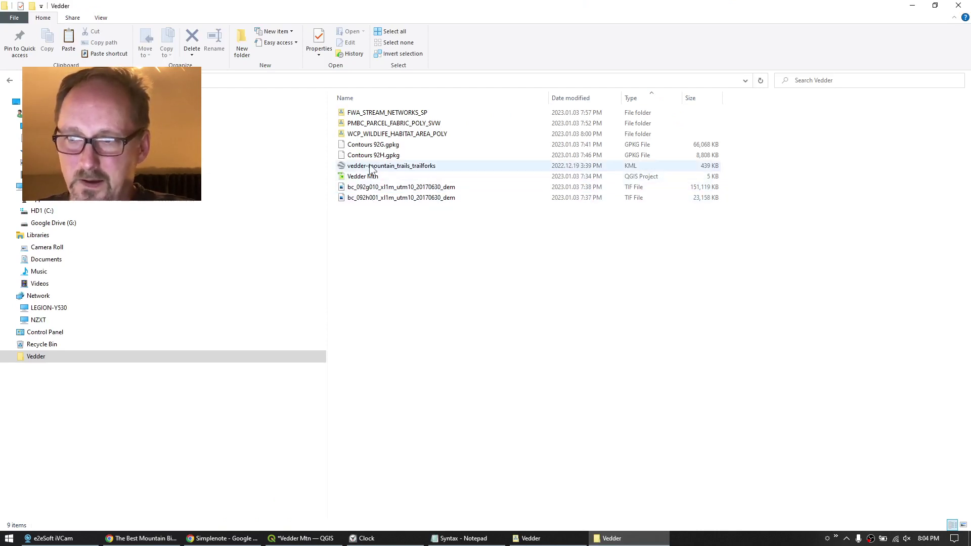
click(413, 165)
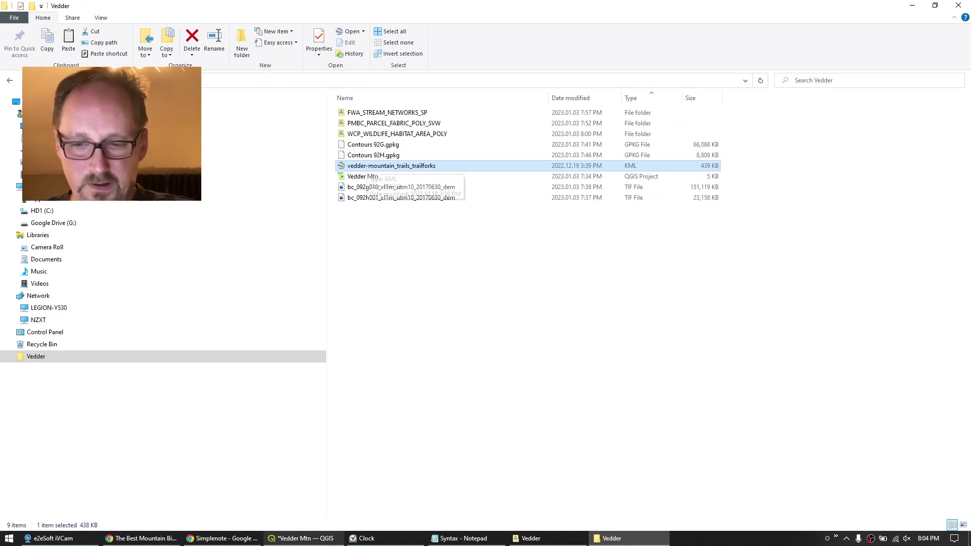
click(322, 539)
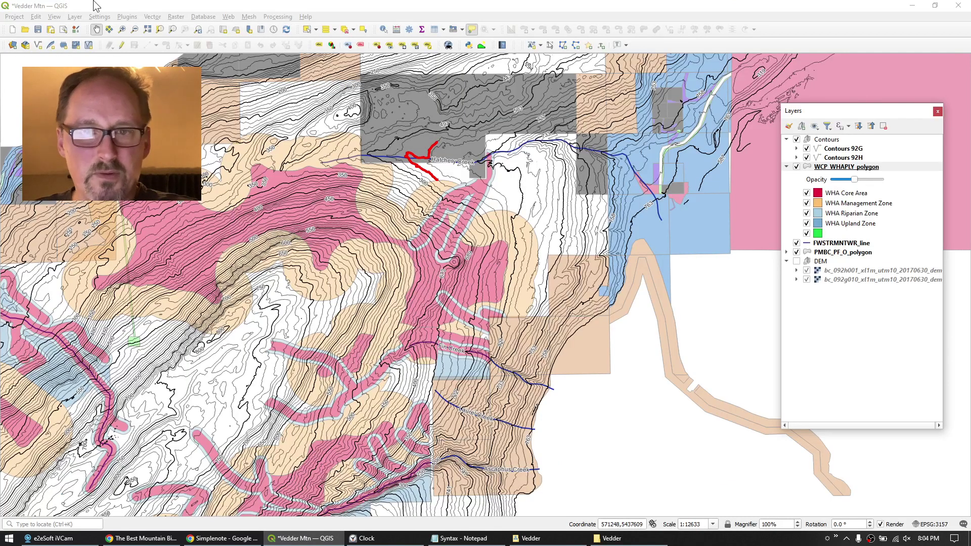
Add the Trails layer from Vedder/vedder-mountain_trails_trailforks.kml as a vector layer.
click(74, 17)
mouse_move(101, 51)
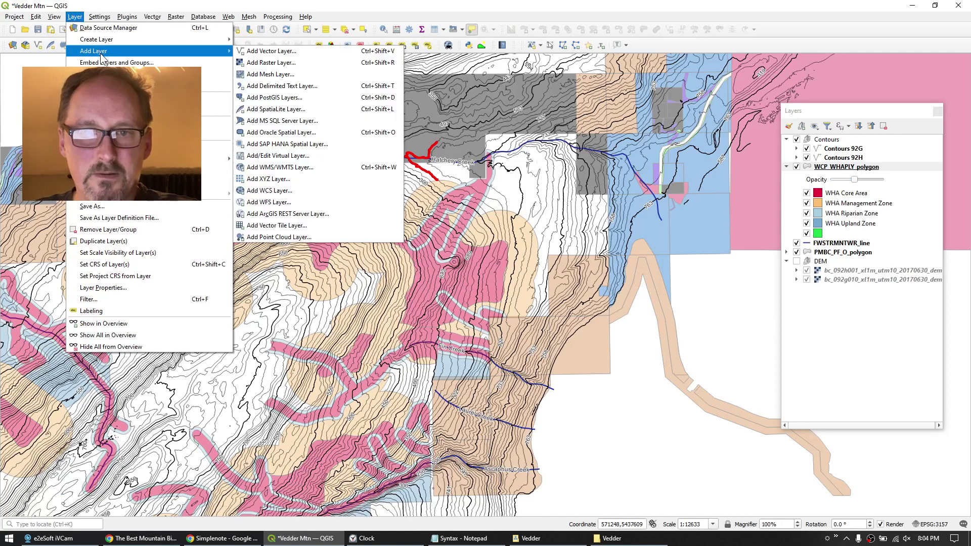
click(270, 51)
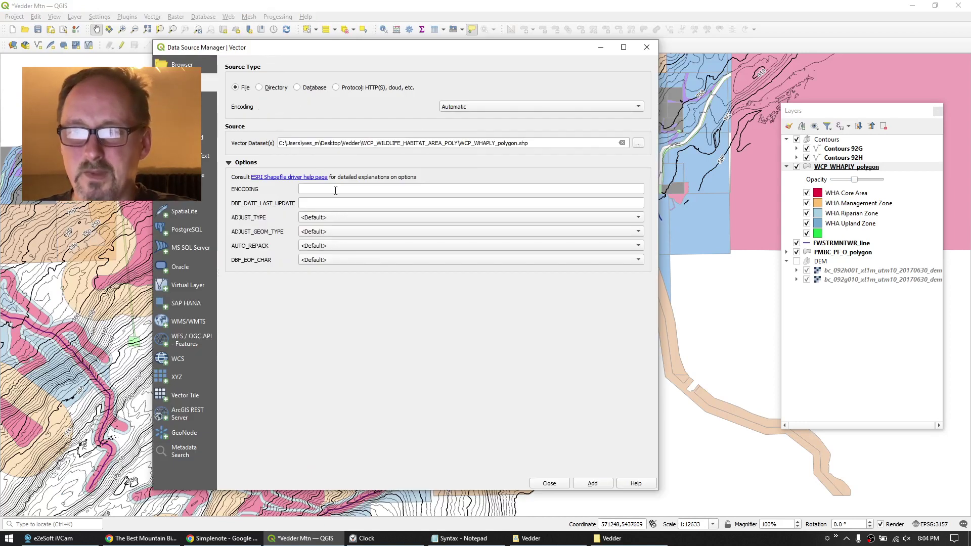
click(639, 143)
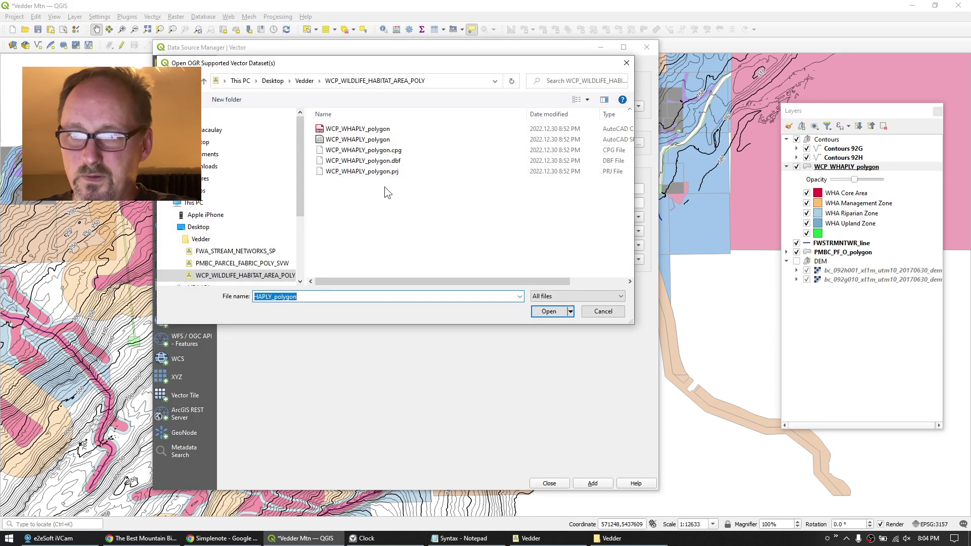
click(303, 81)
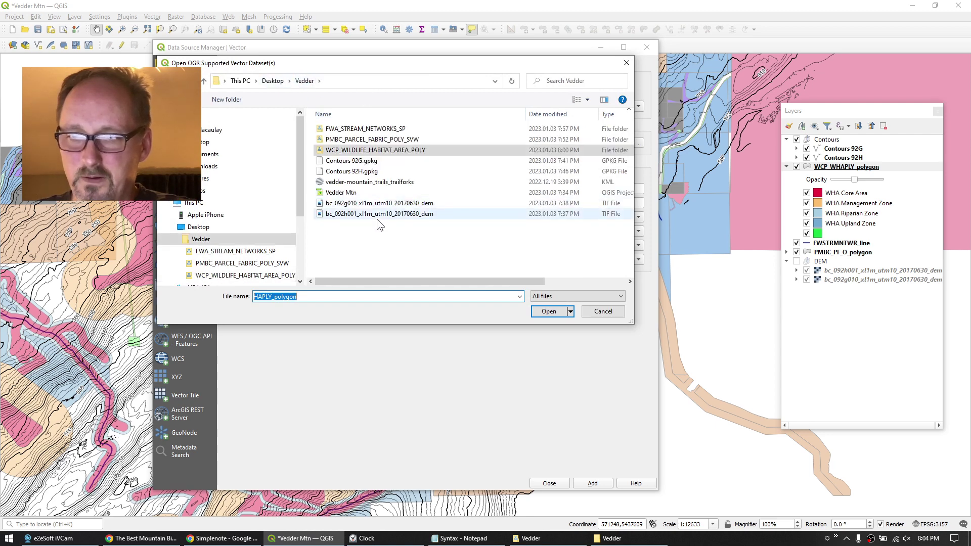
click(360, 184)
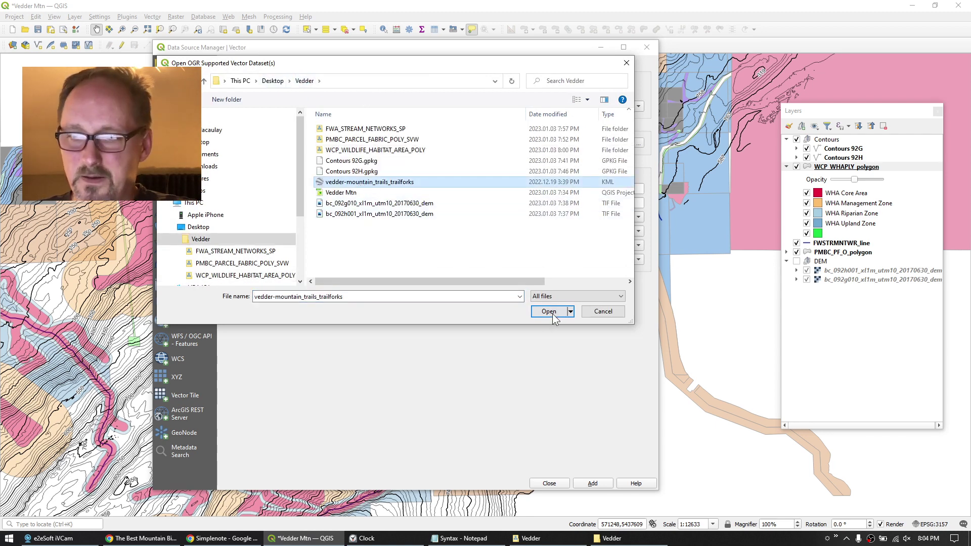
click(551, 311)
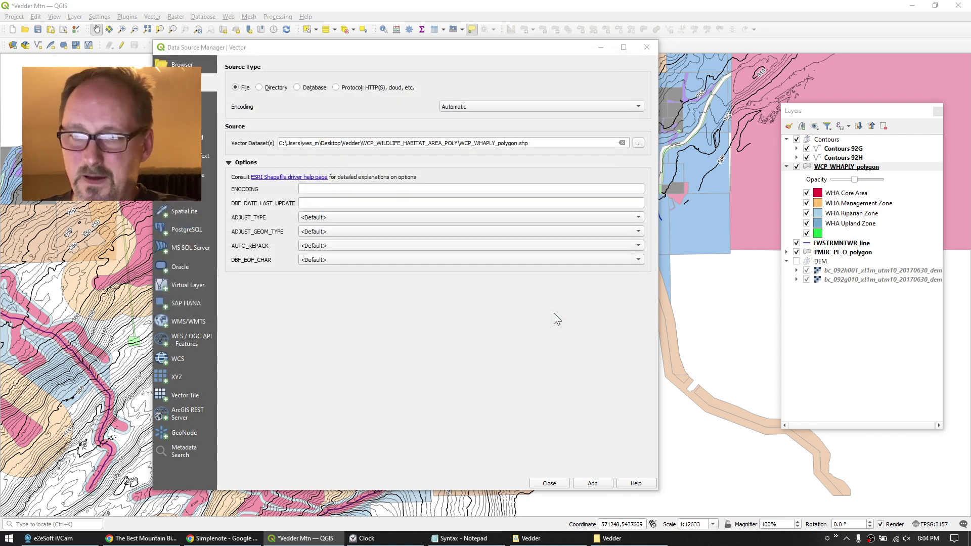
click(591, 482)
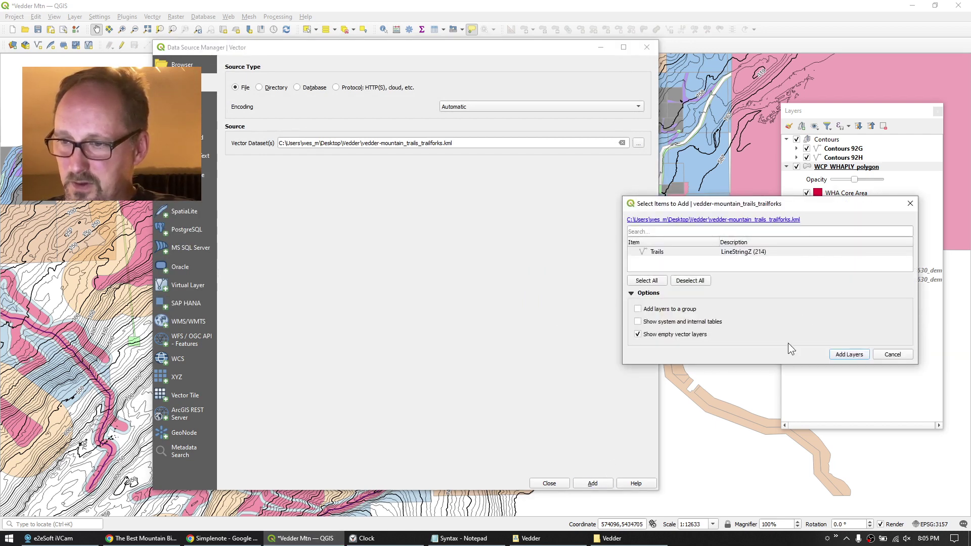
click(847, 355)
click(549, 484)
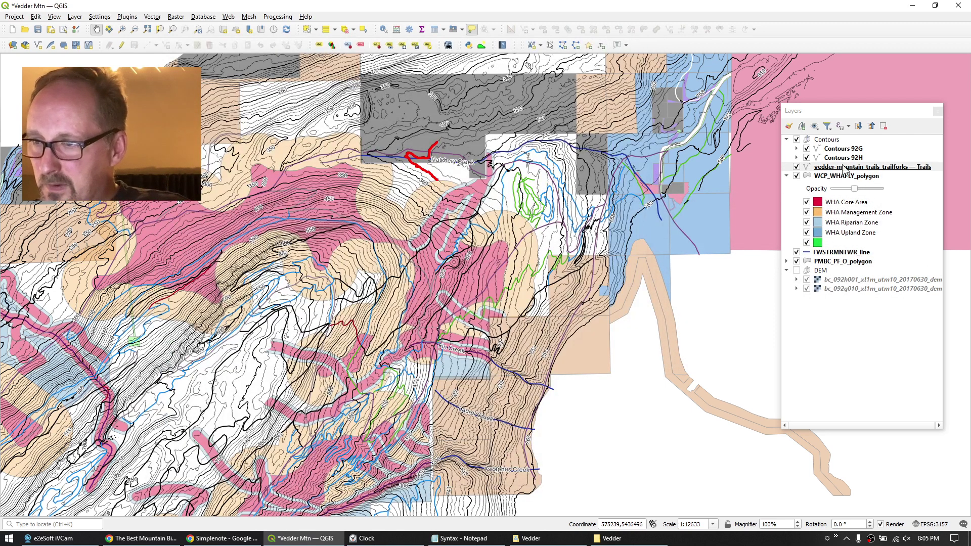
Move the vedder-mountain_trails_trailforks Trails layer to the top of the stack and open its properties.
drag(867, 167, 828, 140)
click(861, 139)
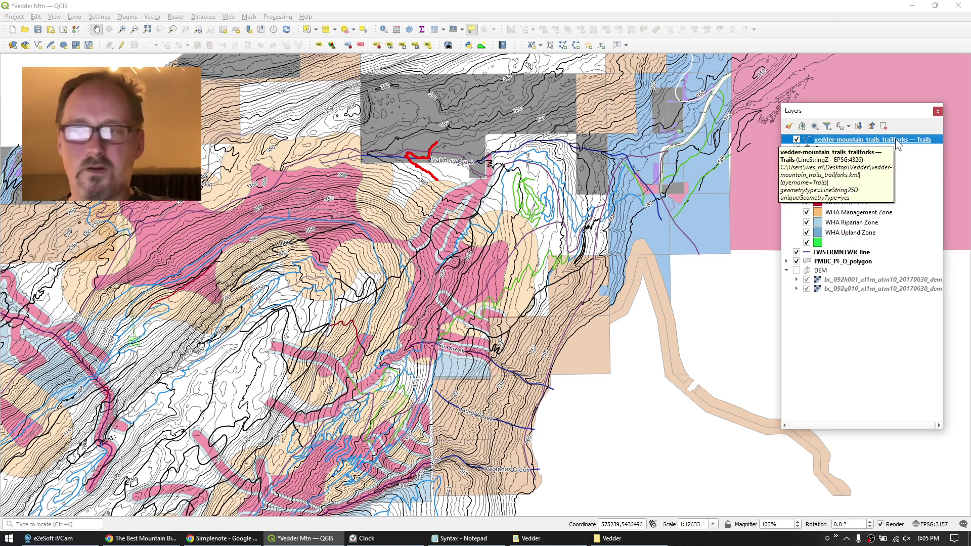
double_click(866, 144)
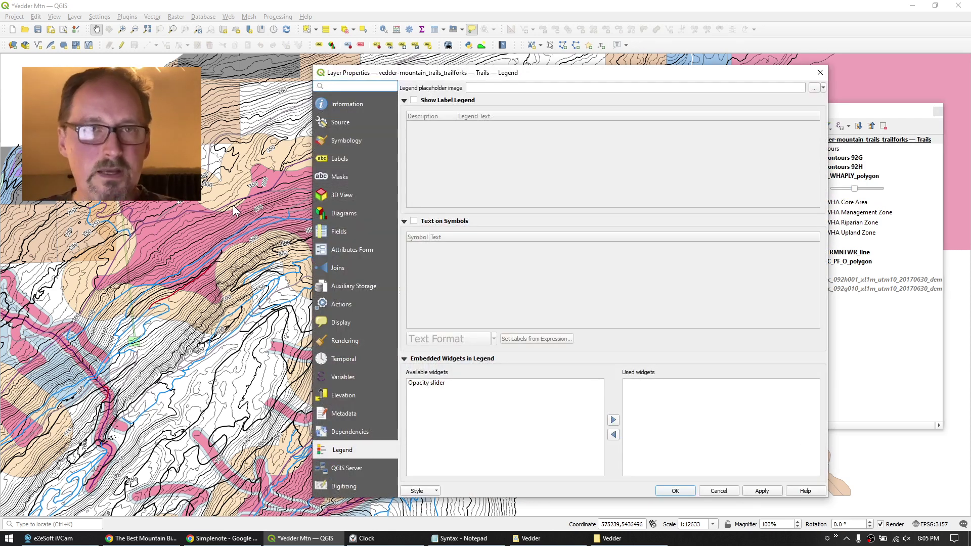
Label trails by Name with single labels: 9 pt text, 0.6 mm buffer, placed on the line.
click(337, 160)
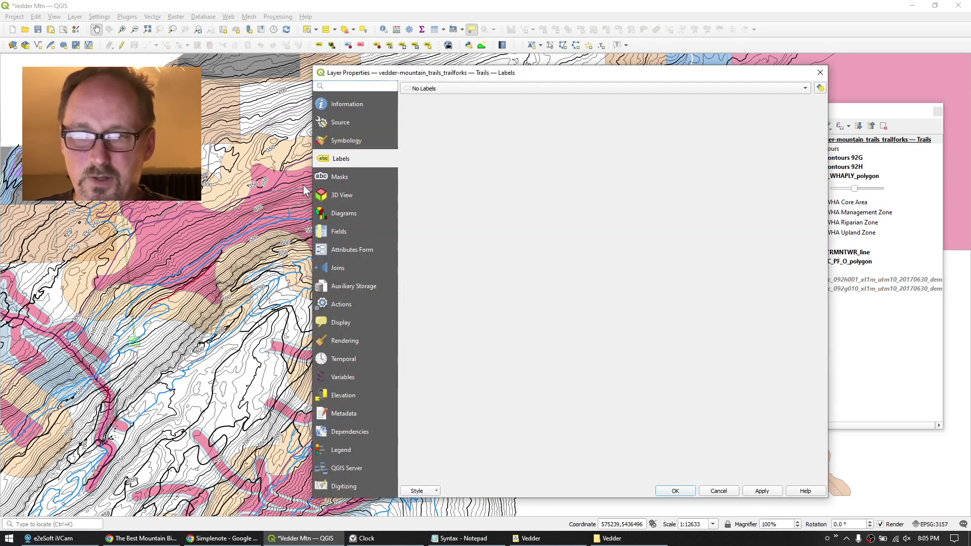
click(454, 87)
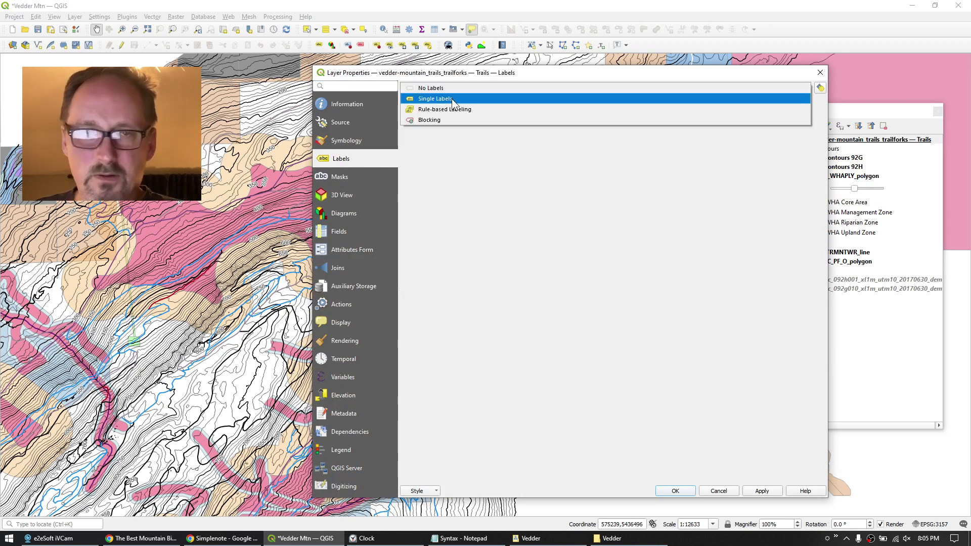
click(451, 98)
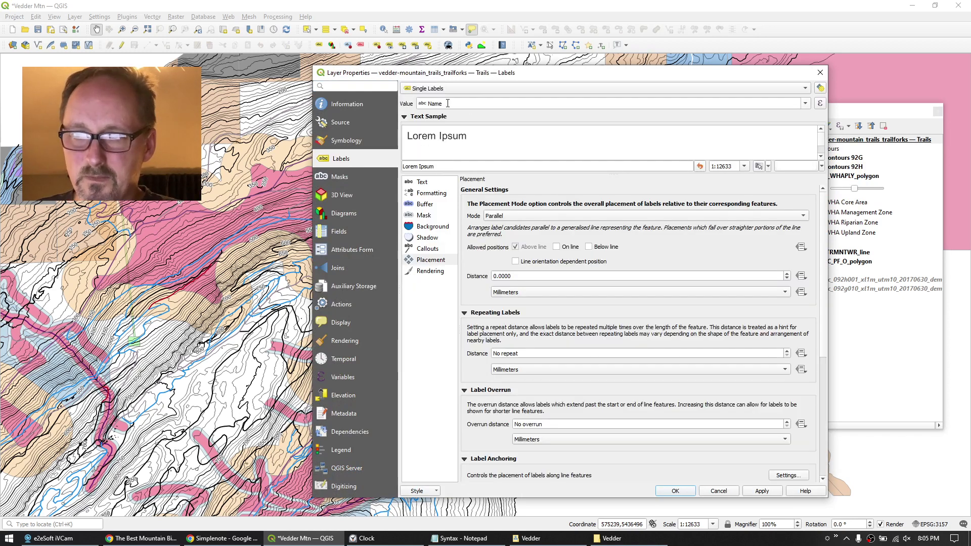
click(421, 183)
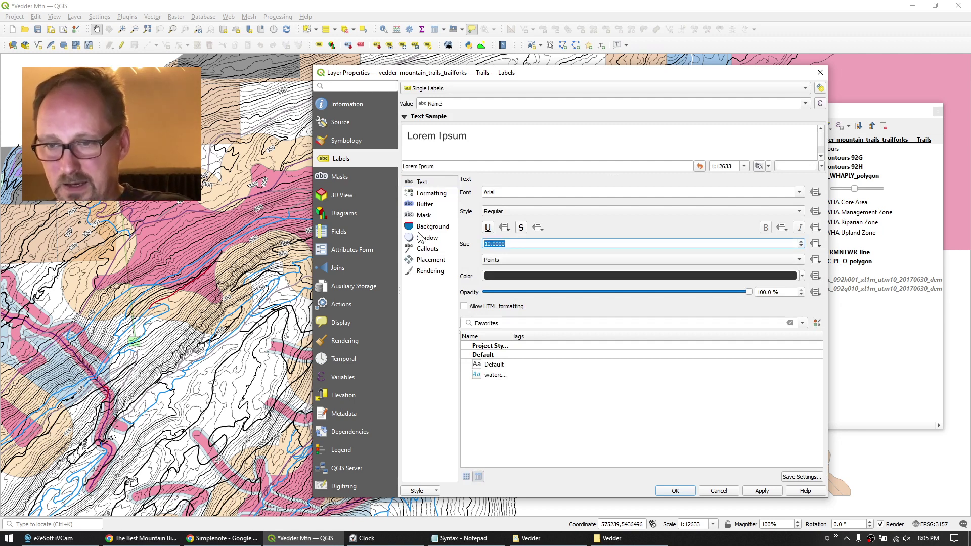
text(9)
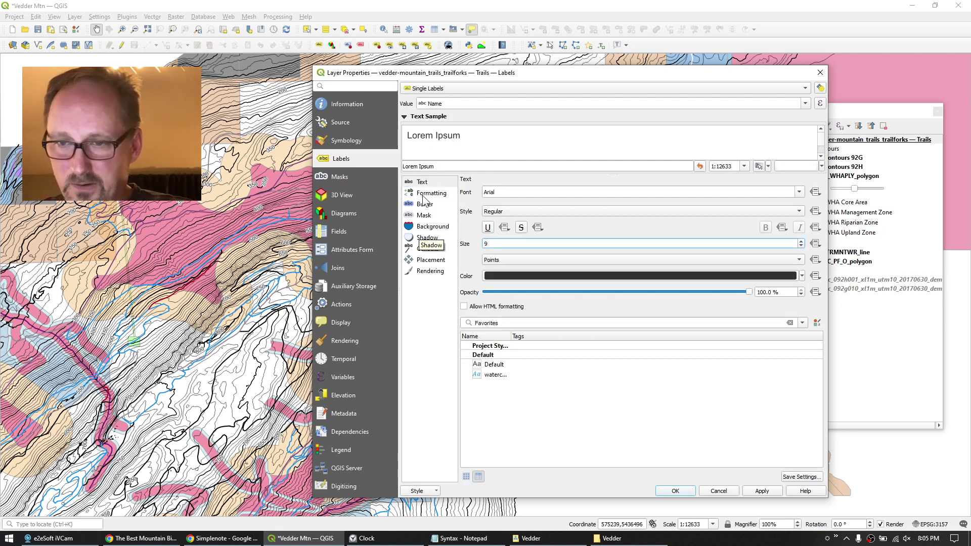
click(425, 205)
click(488, 193)
key(Tab)
key(Tab)
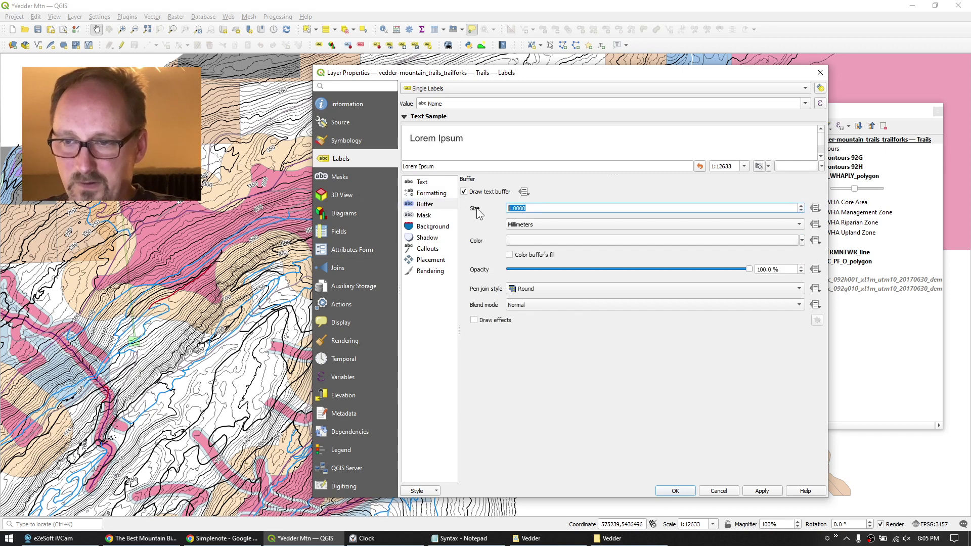
text(.6)
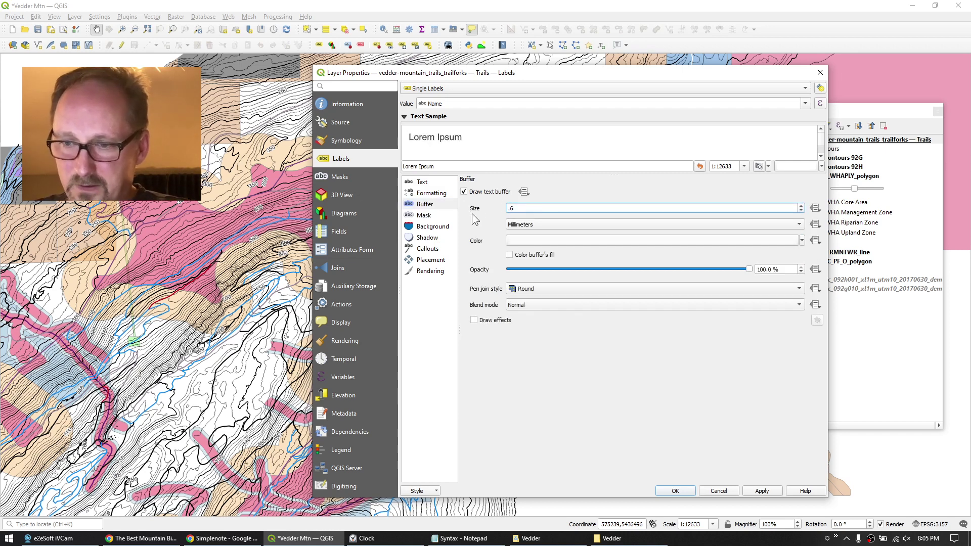
click(425, 260)
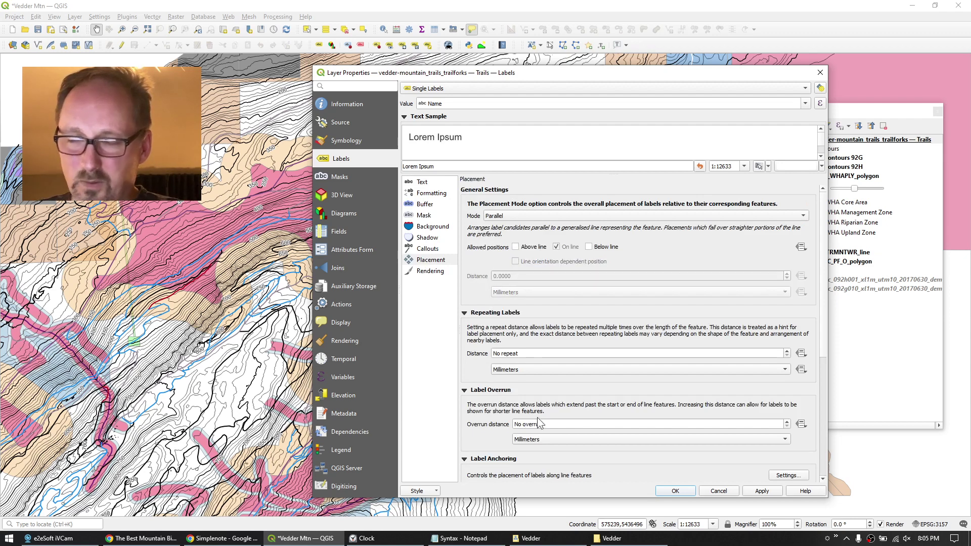
click(677, 491)
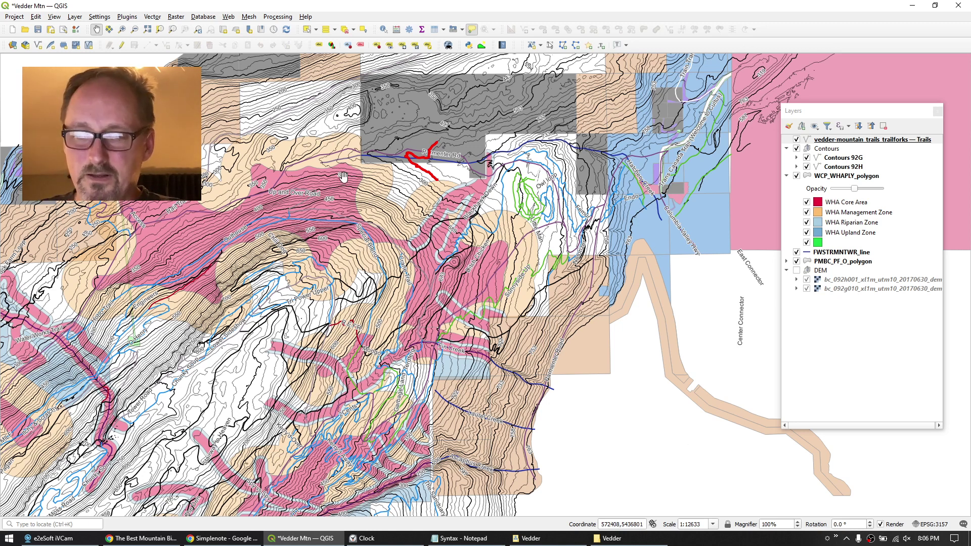
Hide the WCP_WHAPLY_polygon and PMBC_PF_O_polygon layers and pan the map slightly left.
click(796, 176)
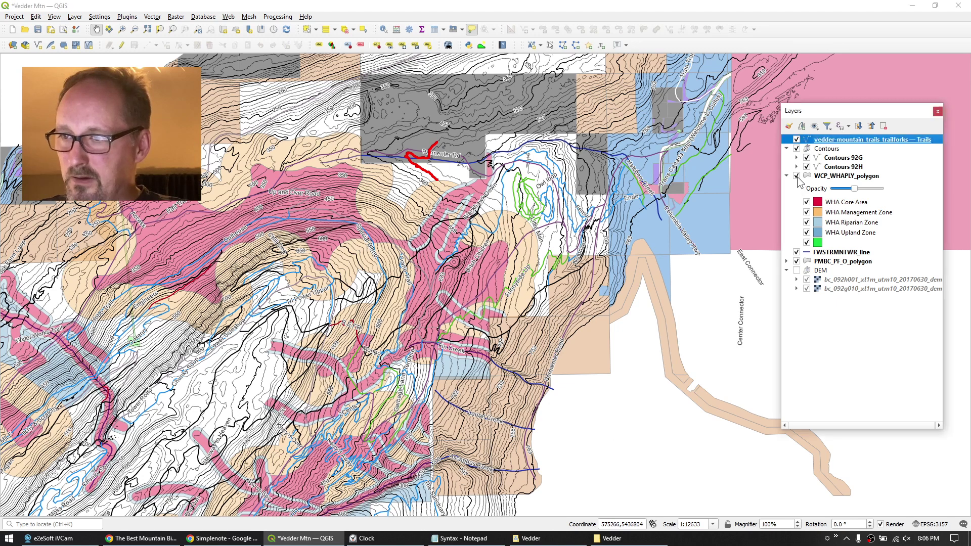
click(796, 261)
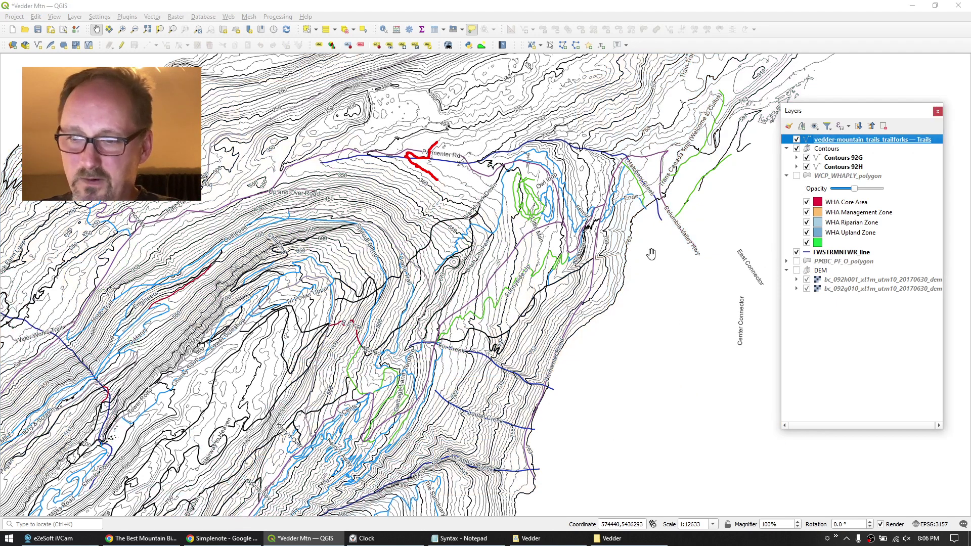
drag(671, 354, 608, 349)
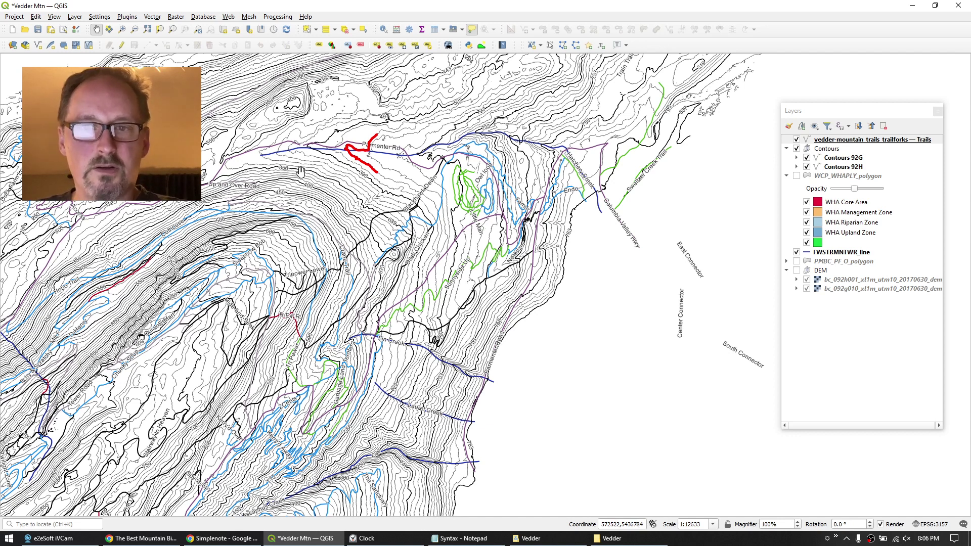
click(175, 17)
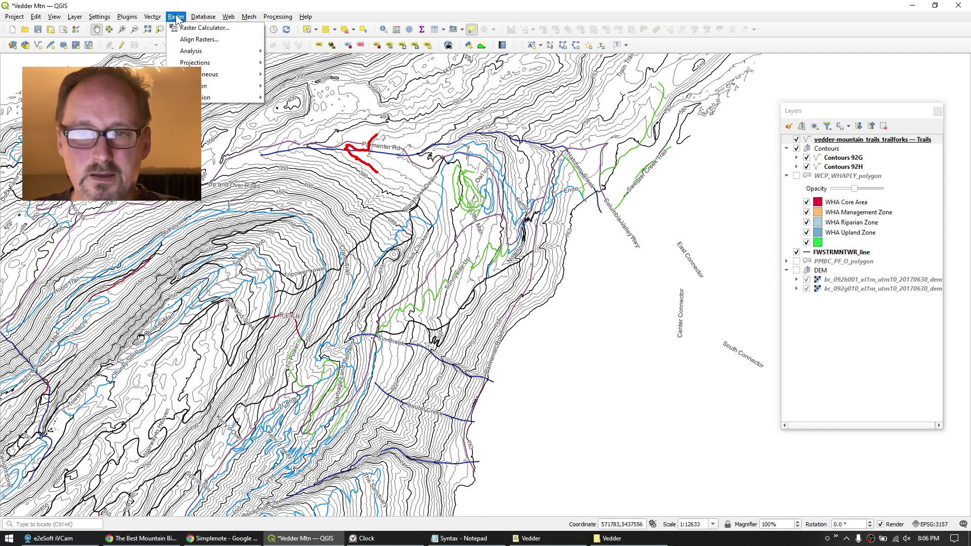
Set up a Hillshade of the EPSG:3157 92G DEM with light azimuth 135.
mouse_move(196, 56)
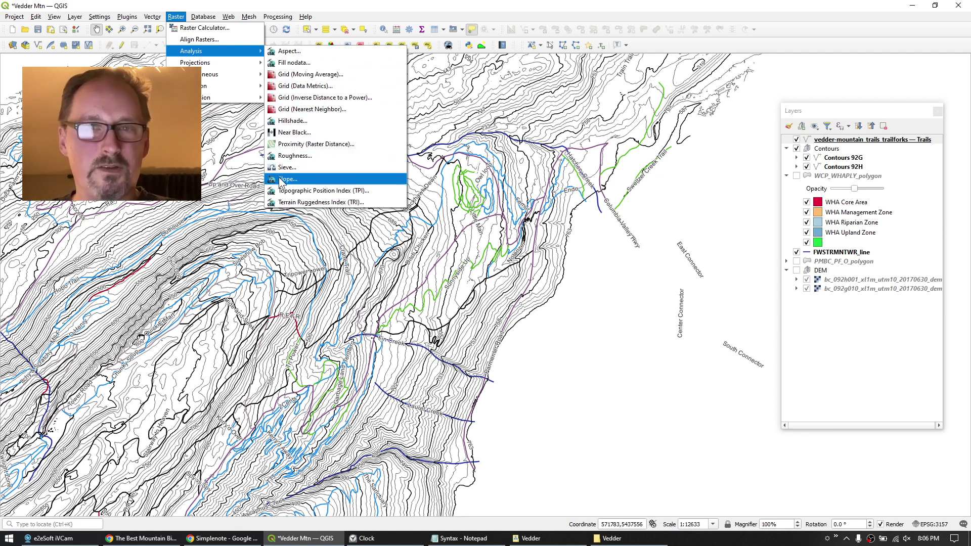
click(292, 121)
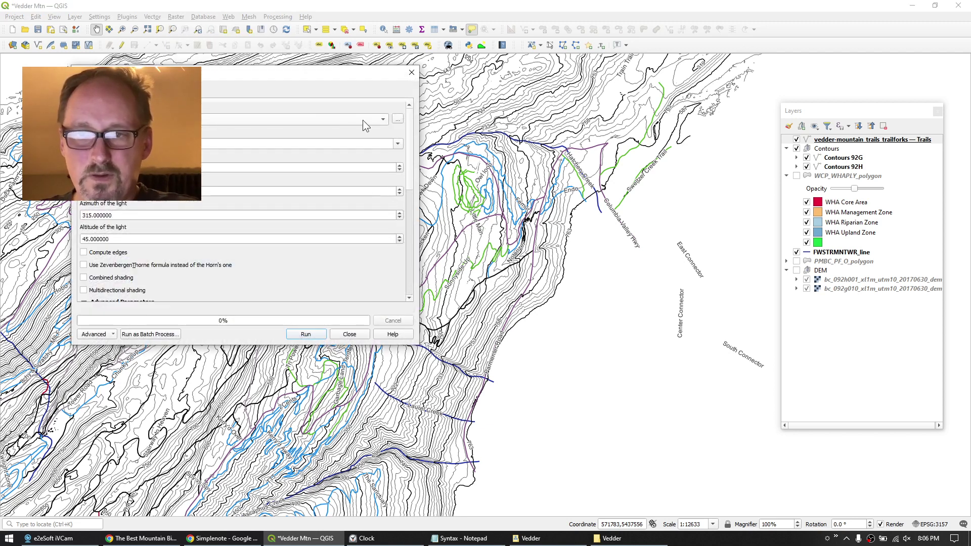
click(386, 121)
key(Return)
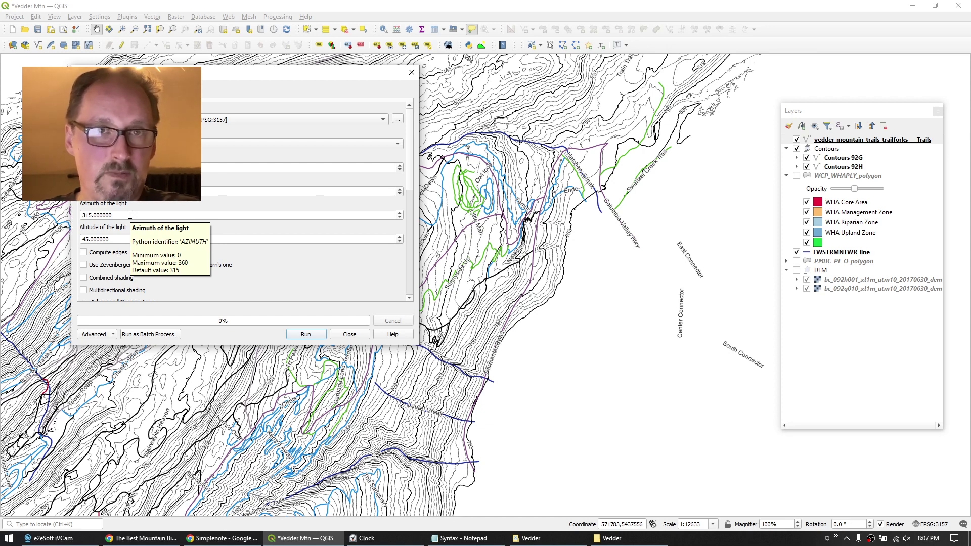
triple_click(130, 215)
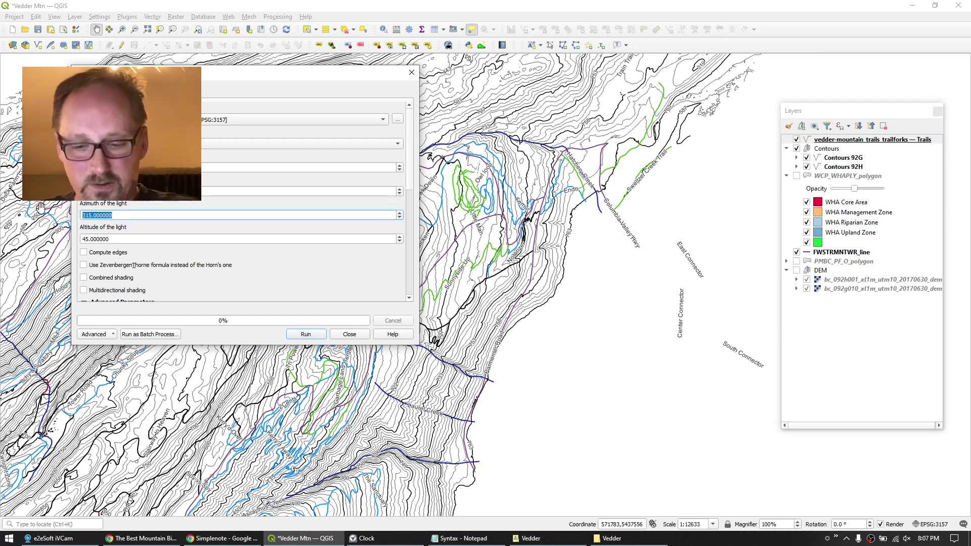
text(135)
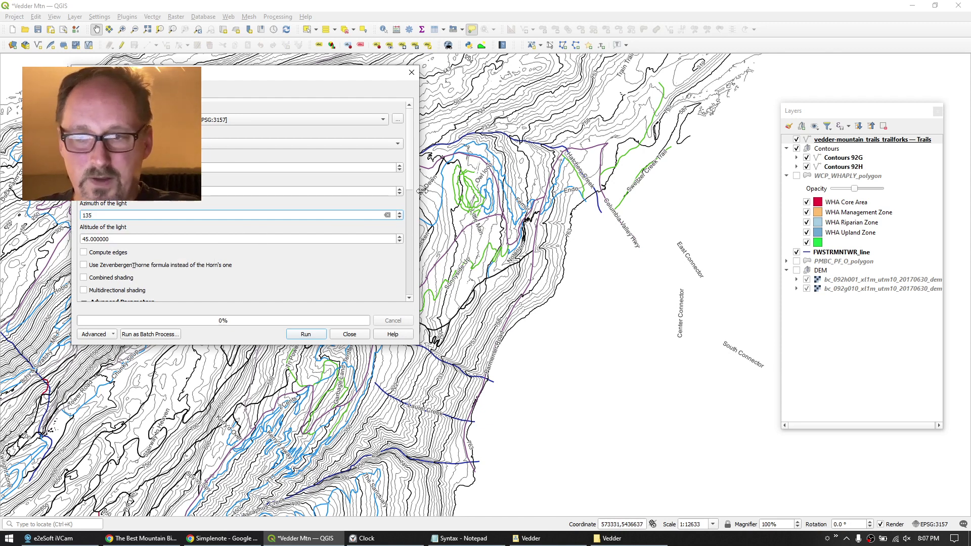
Save the output as 'Hillshade 92G', run it, and move the layer just above the DEM group.
scroll(411, 183, down, 5)
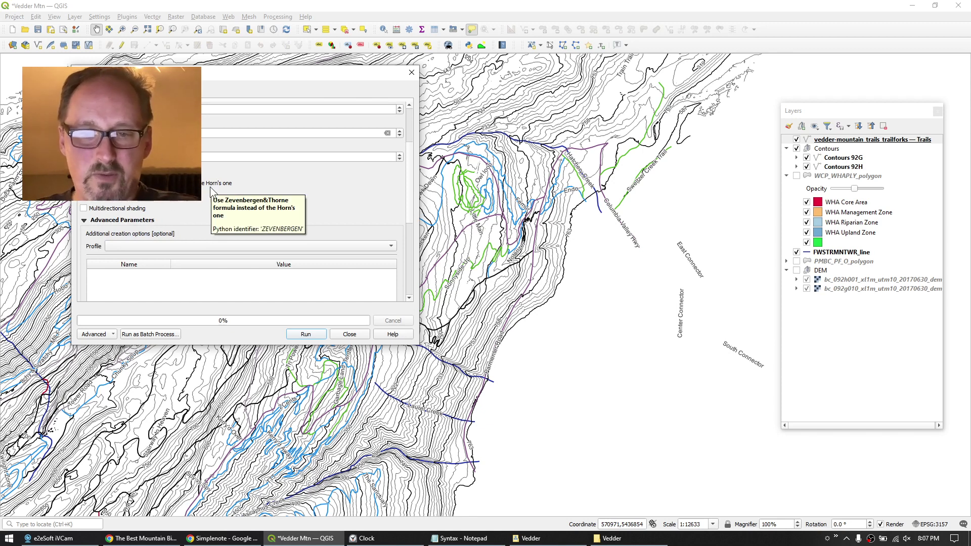
scroll(410, 195, down, 5)
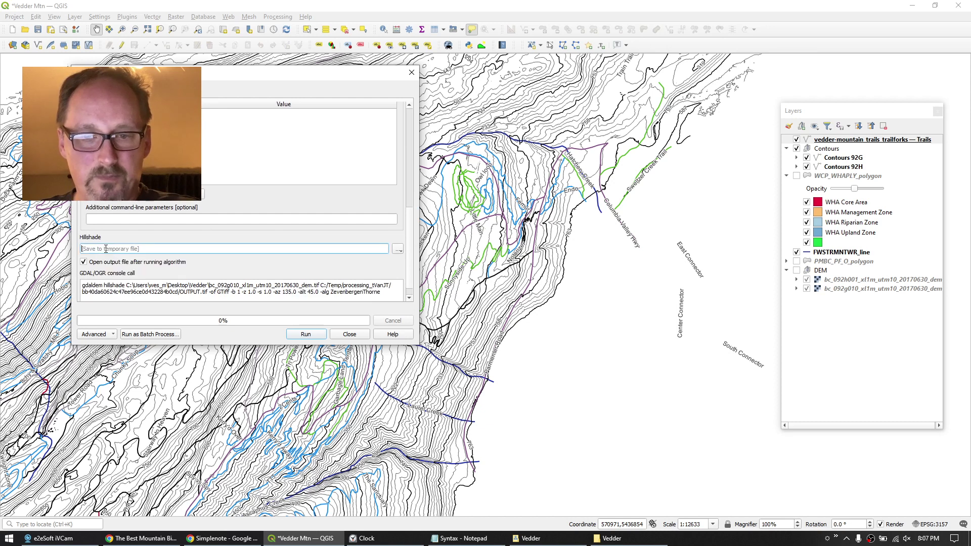
click(398, 250)
click(412, 272)
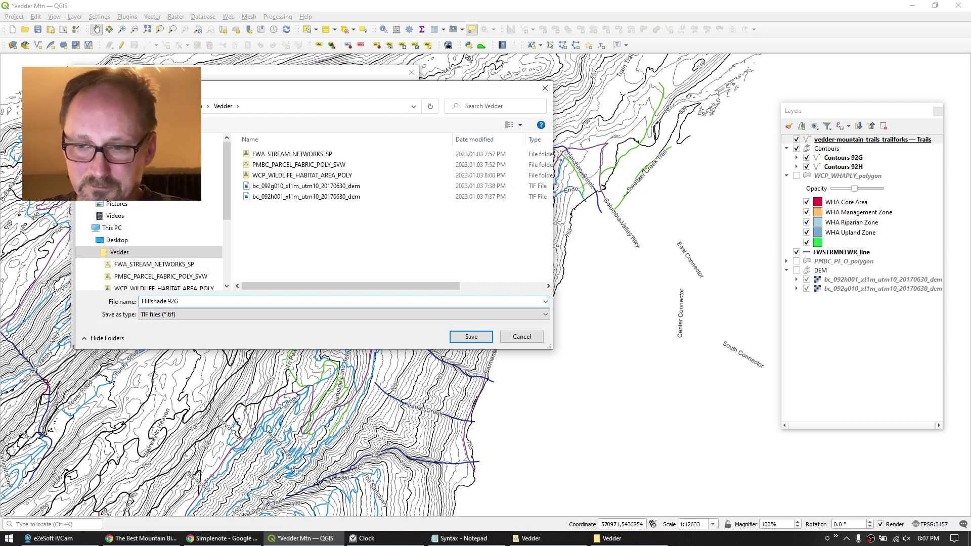
click(472, 337)
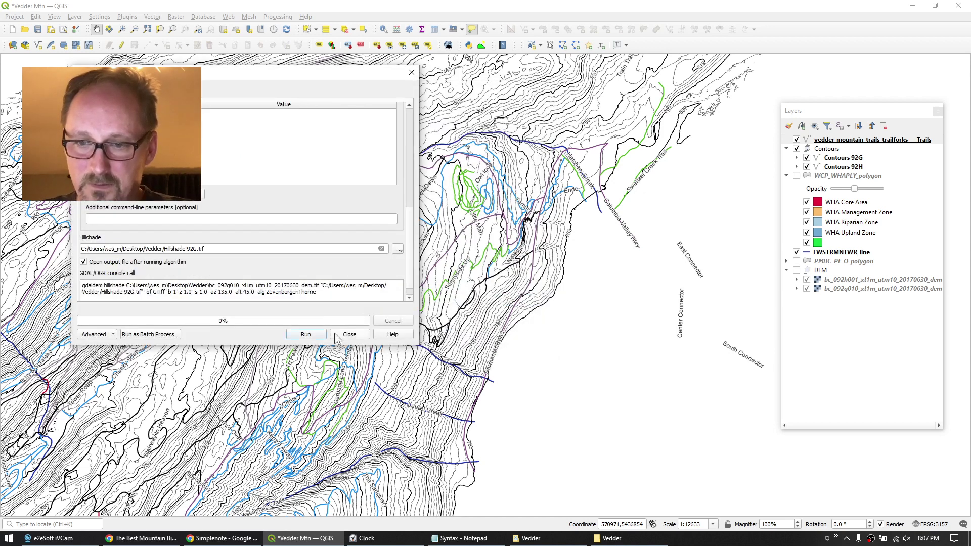
click(306, 336)
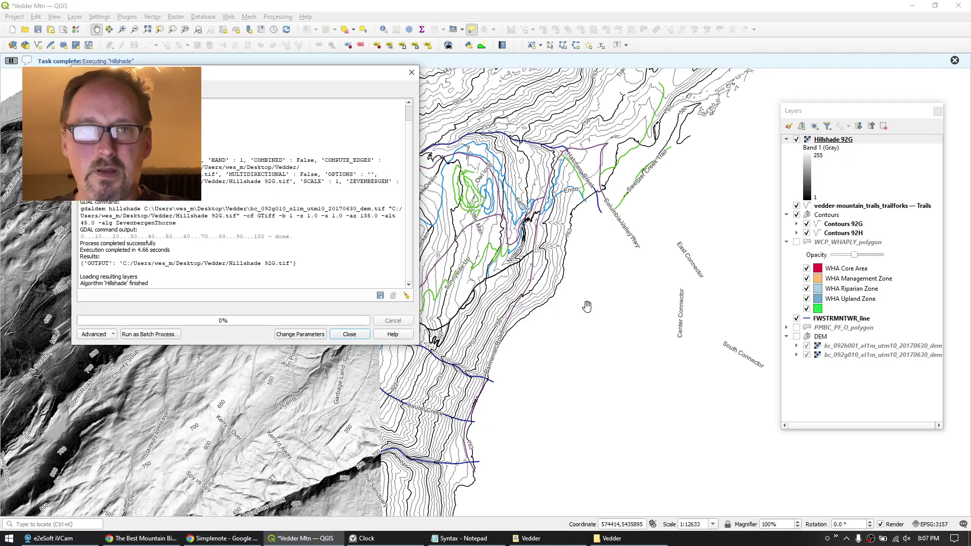
click(349, 334)
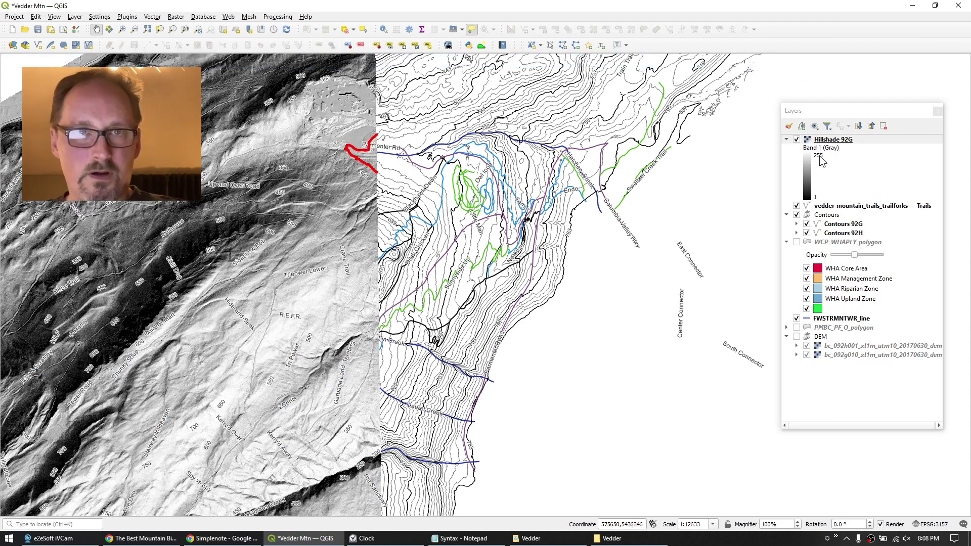
drag(823, 141, 858, 334)
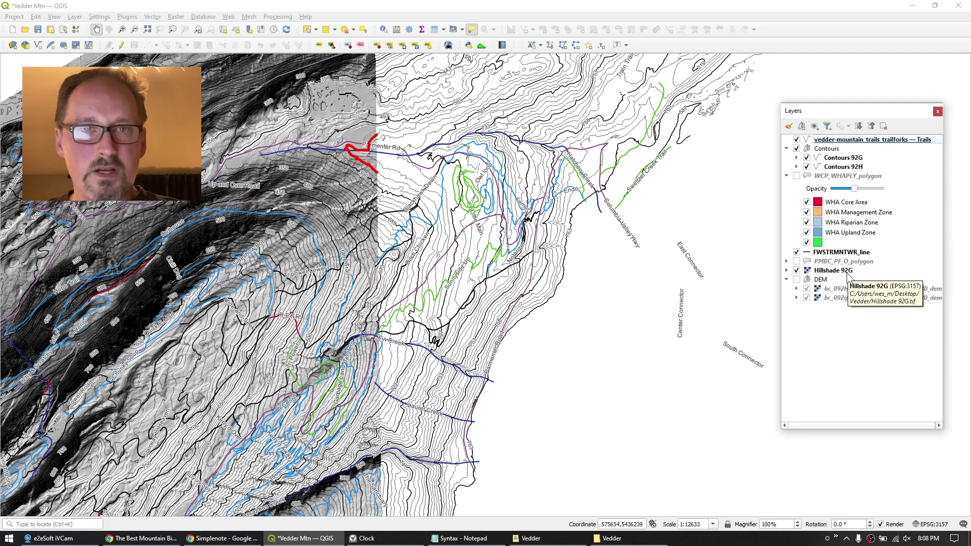
Put Hillshade 92G into a new group named 'Hillshade'.
click(841, 271)
click(802, 126)
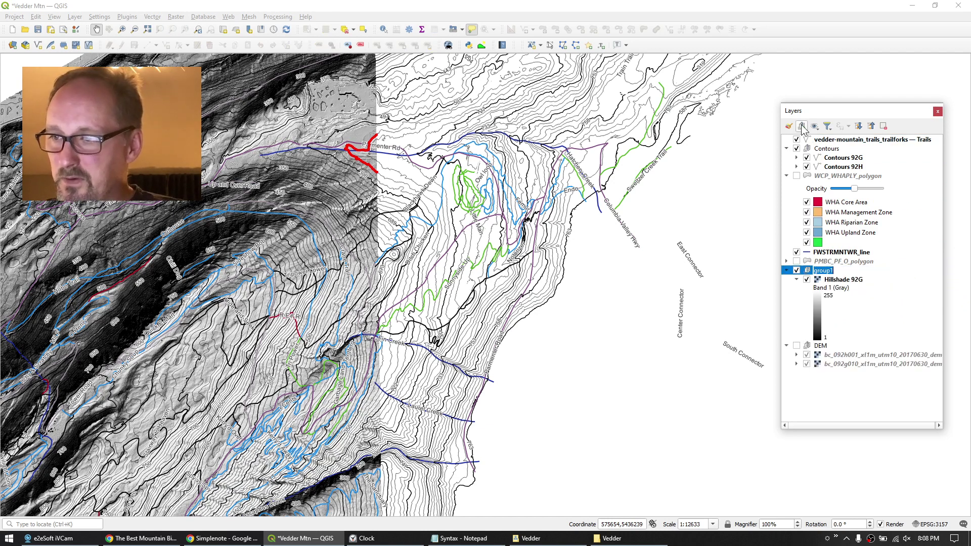
text(Hillsha)
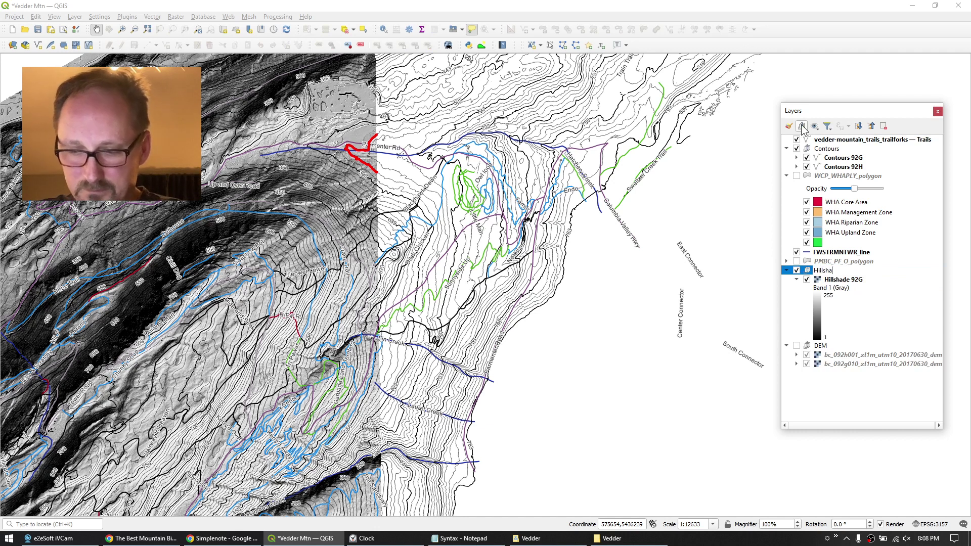
text(de)
key(Return)
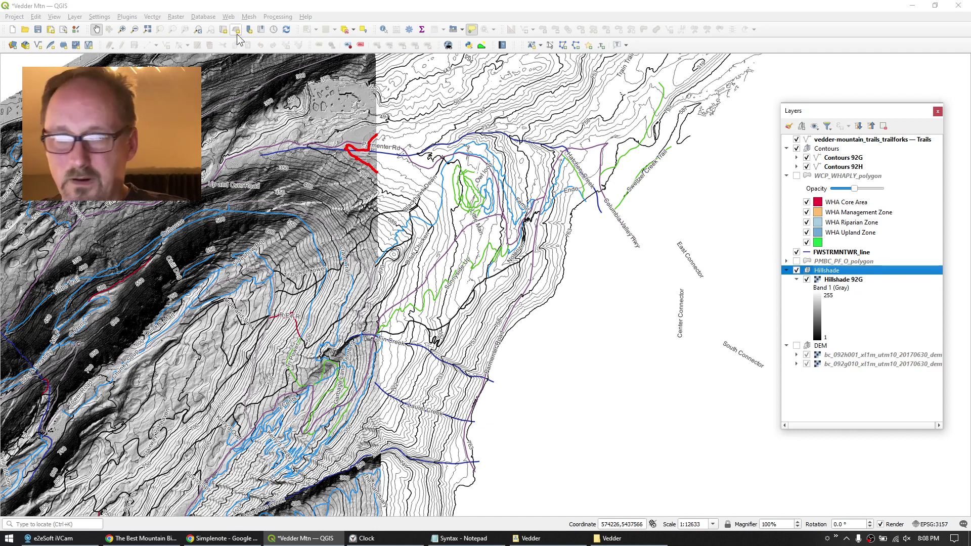
Create the matching Hillshade 92H layer from the 92H DEM and pan to view both.
click(112, 7)
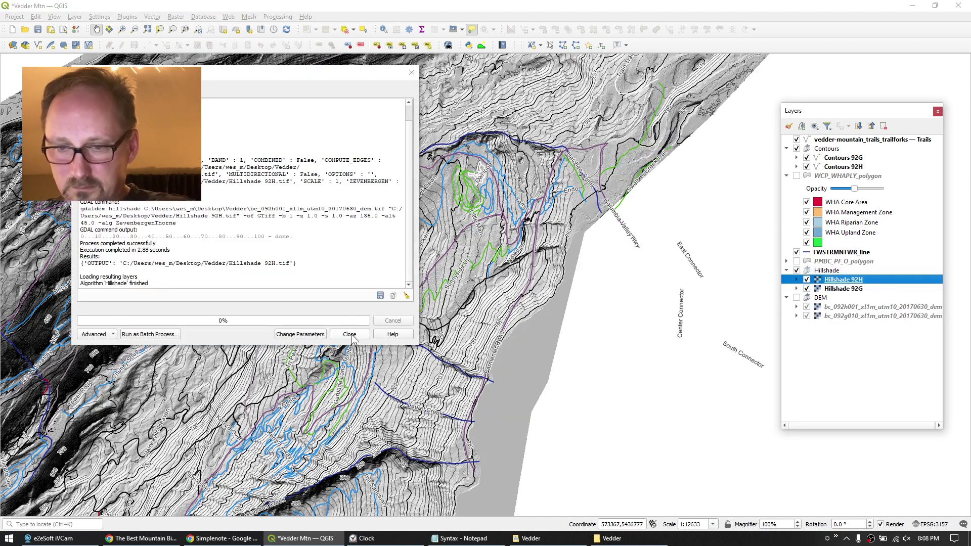
click(357, 335)
mouse_move(300, 239)
mouse_down()
mouse_move(415, 335)
mouse_move(303, 308)
mouse_move(297, 239)
mouse_up()
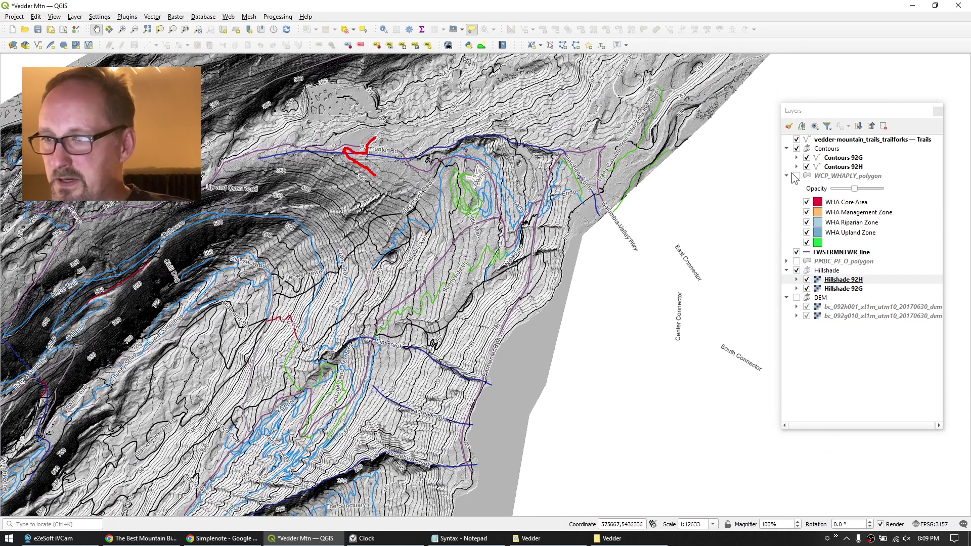
Hide Contours and Trails, then zoom in and pan the bare hillshade toward Fin Creek.
click(797, 149)
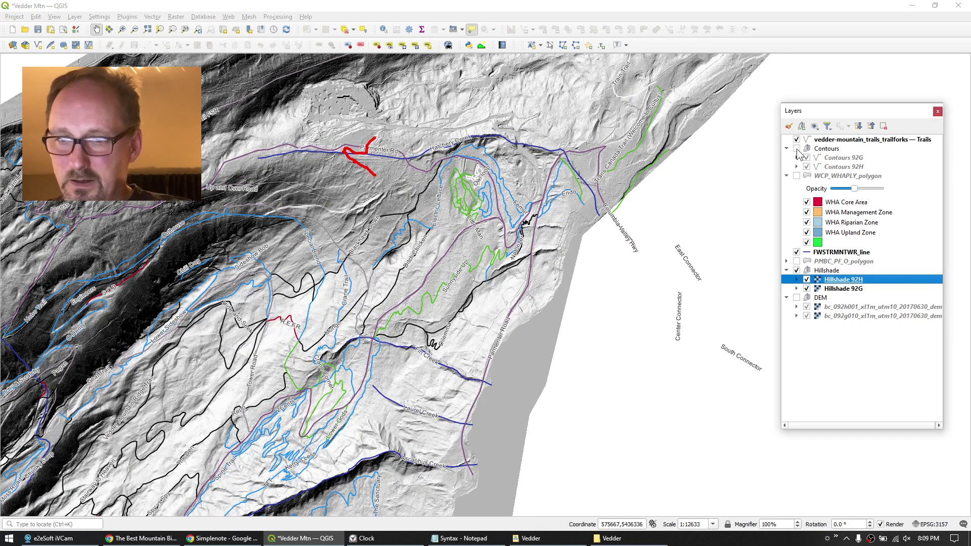
click(796, 139)
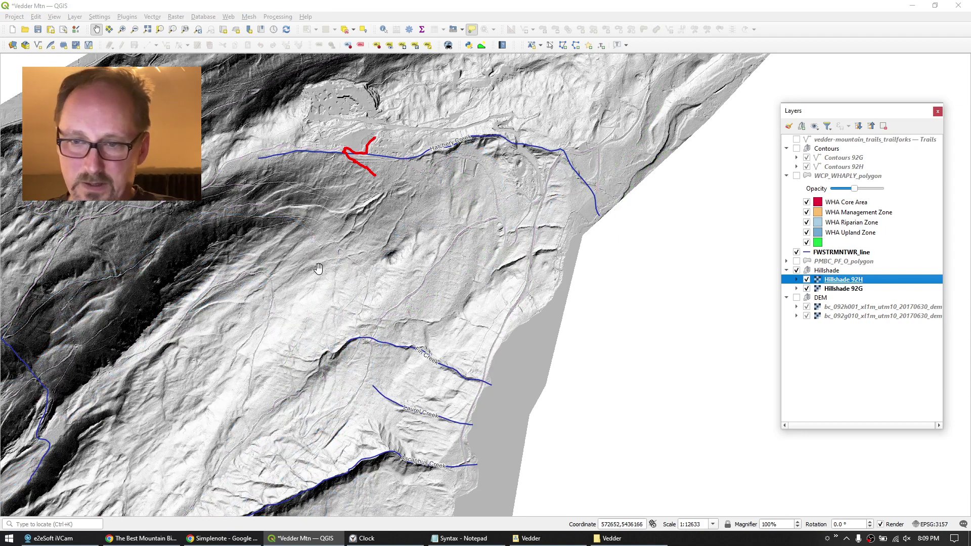
scroll(359, 223, up, 2)
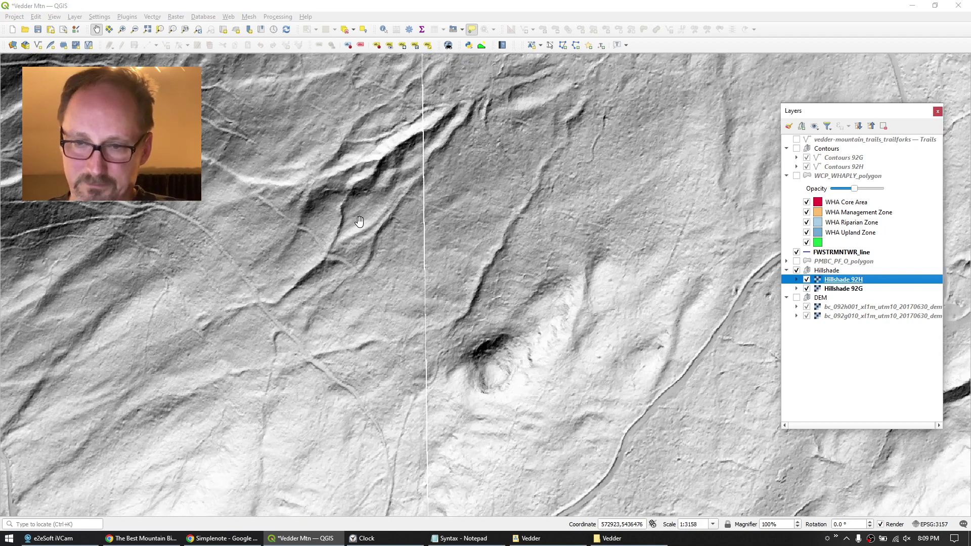
drag(215, 256, 298, 101)
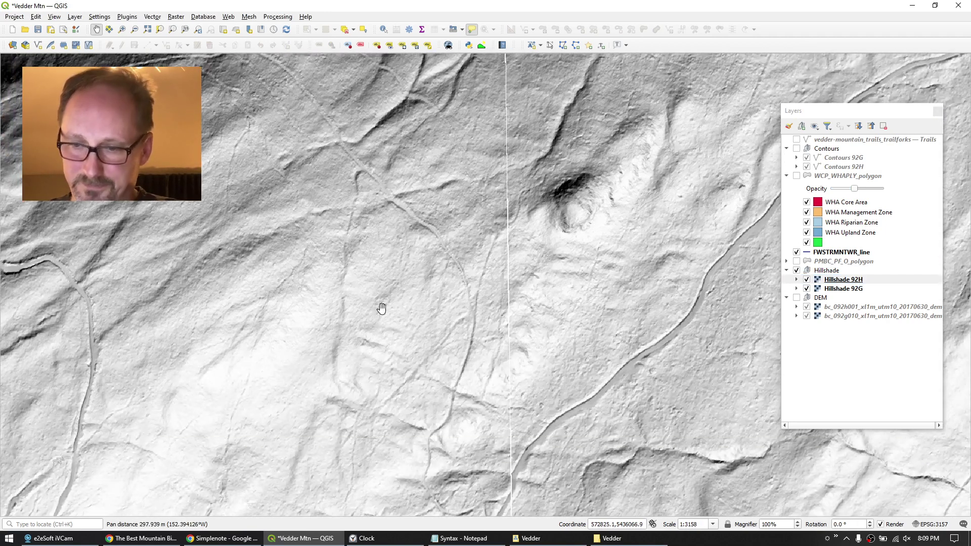
drag(409, 372, 334, 339)
drag(517, 383, 306, 351)
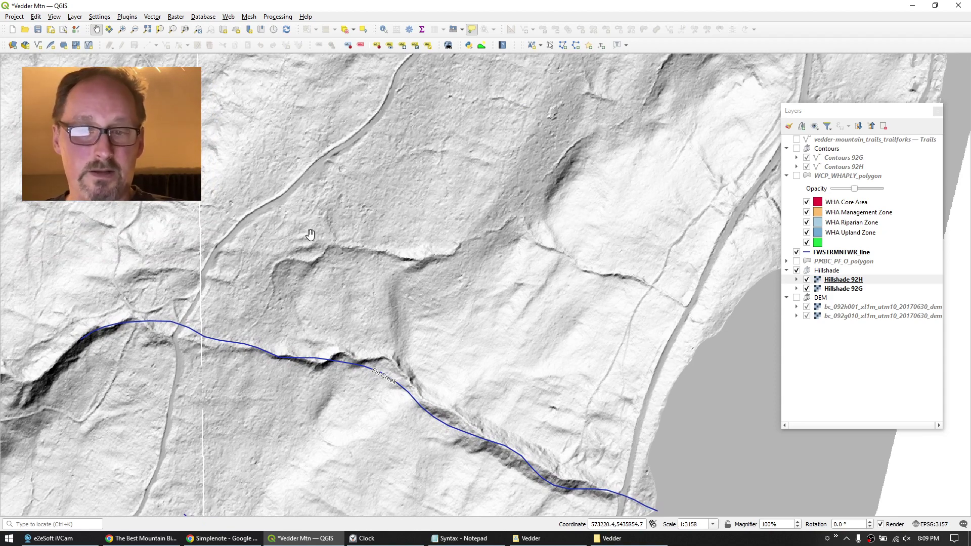
Hide the Hillshade group, show Contours and Trails again, and zoom out to the main trail area.
click(795, 276)
click(796, 270)
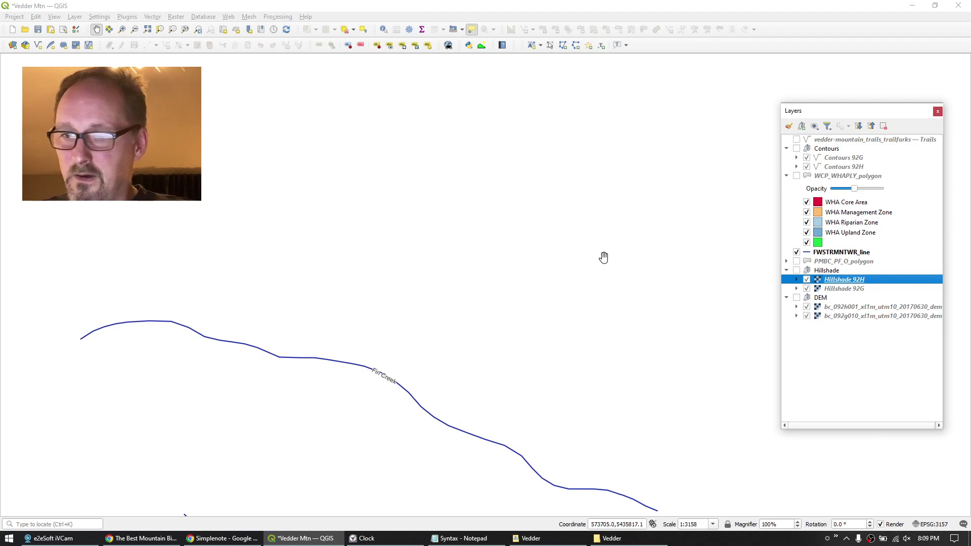
click(797, 149)
click(796, 139)
scroll(375, 263, down, 2)
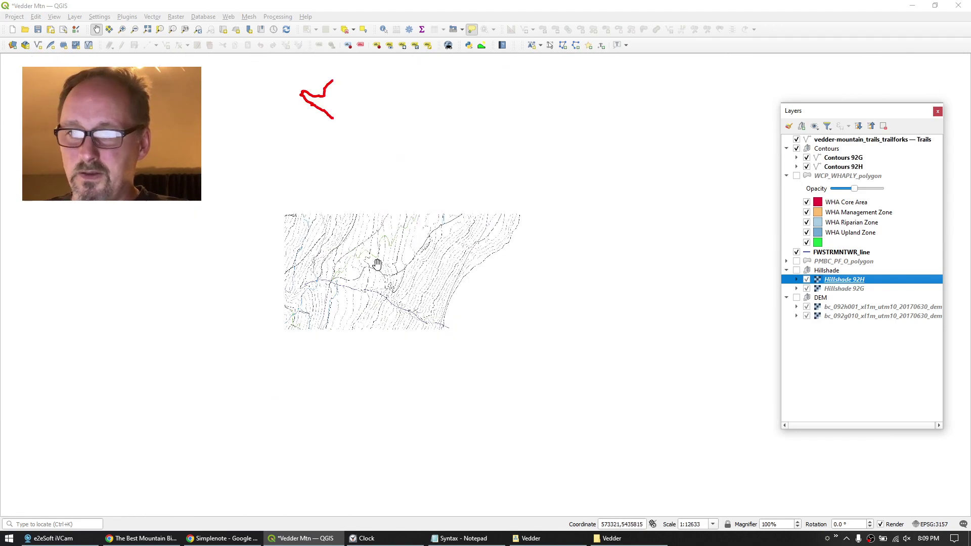
drag(326, 183, 535, 332)
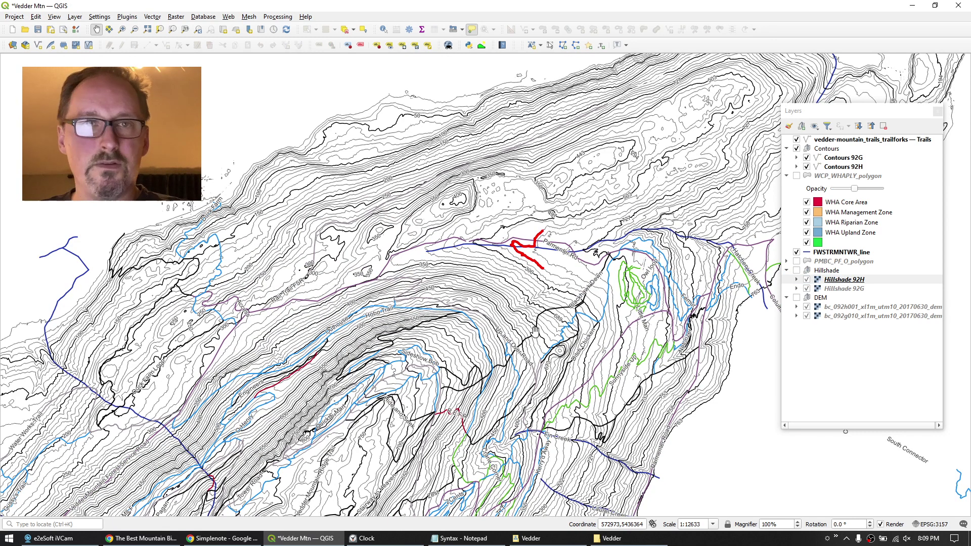
drag(447, 269, 357, 185)
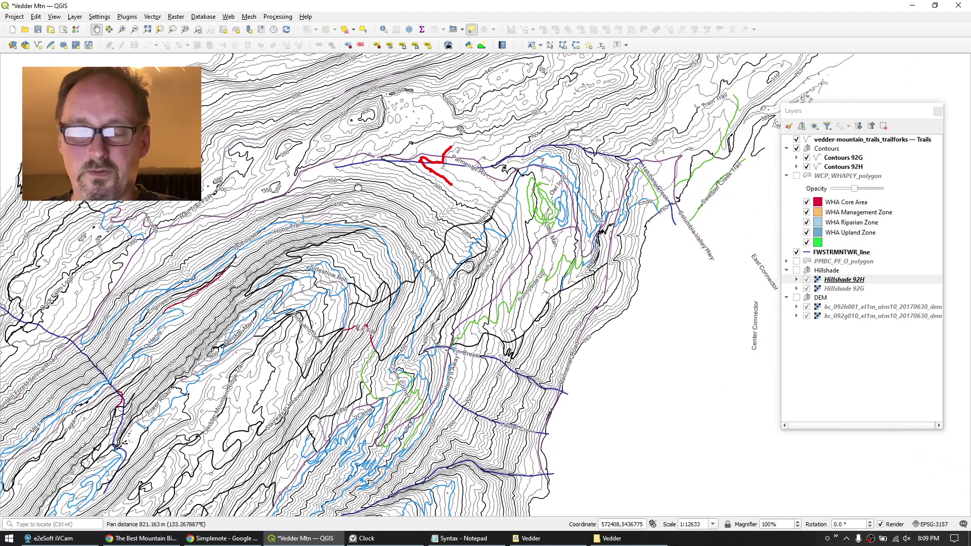
Open Raster > Analysis > Slope with the 92G elevation model as input.
click(178, 19)
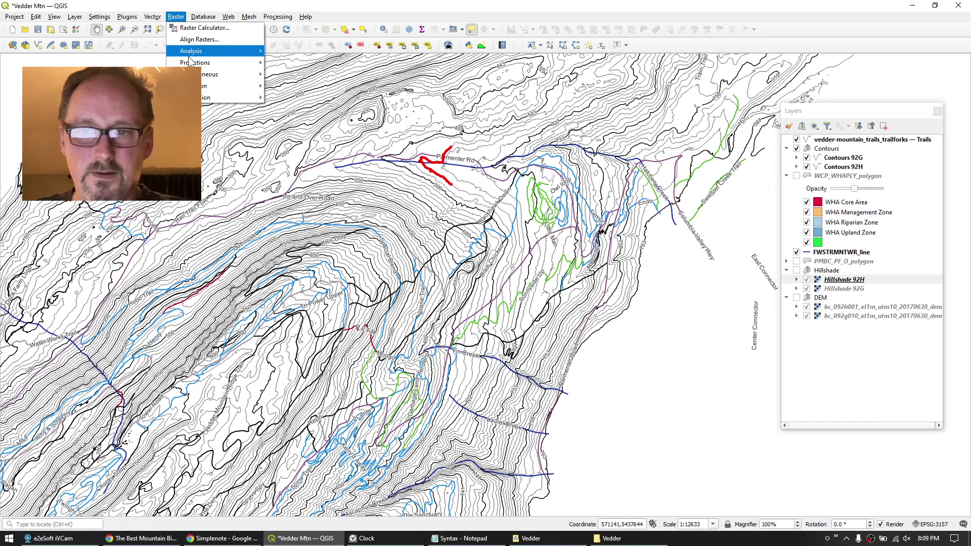
mouse_move(191, 54)
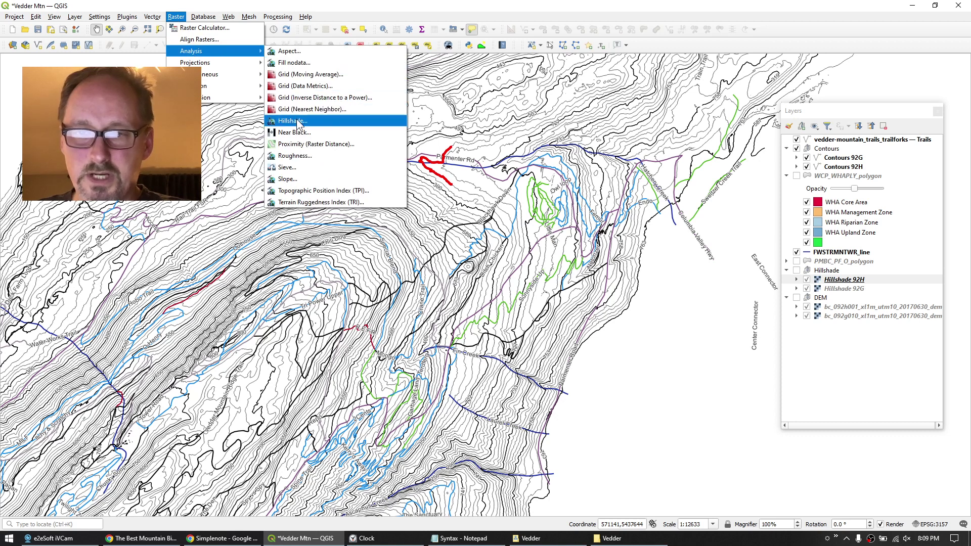
click(288, 179)
click(142, 118)
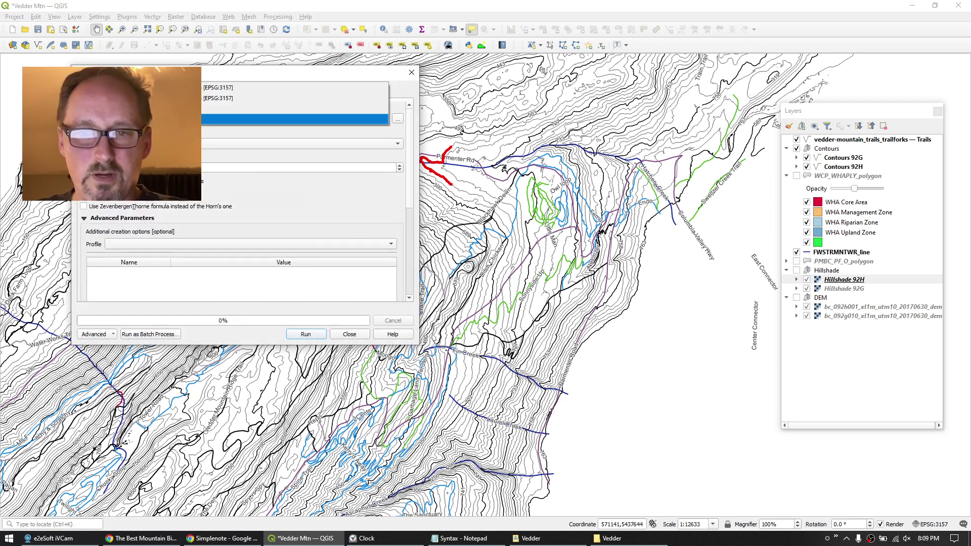
key(Return)
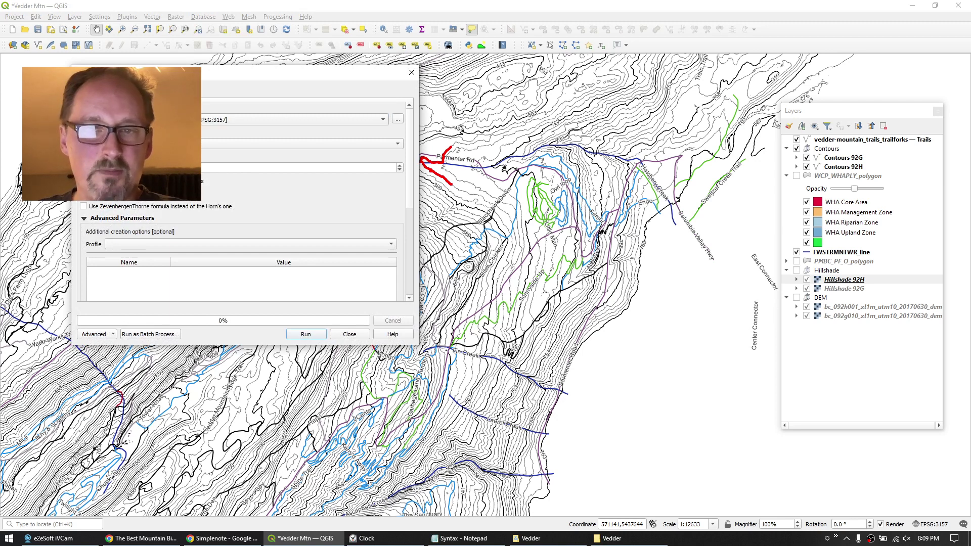
click(142, 119)
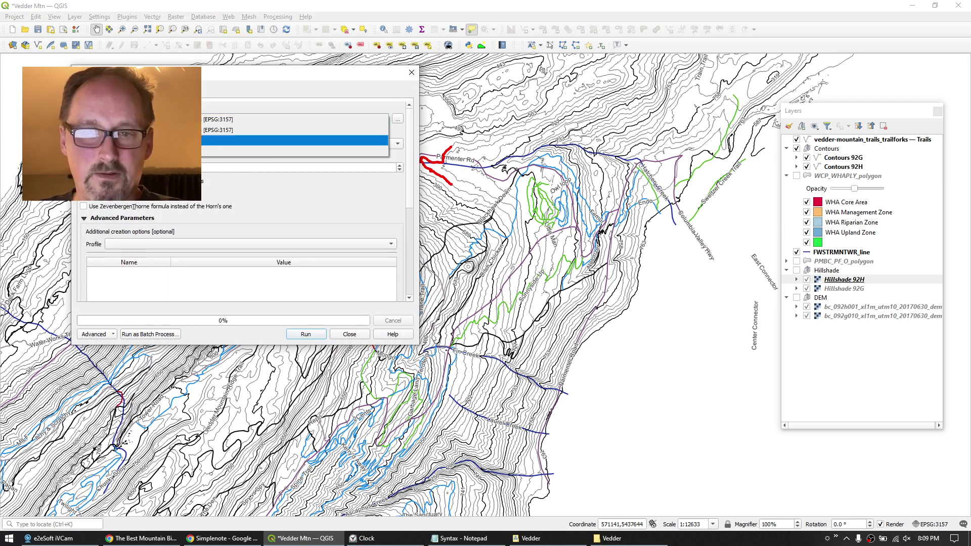
key(Return)
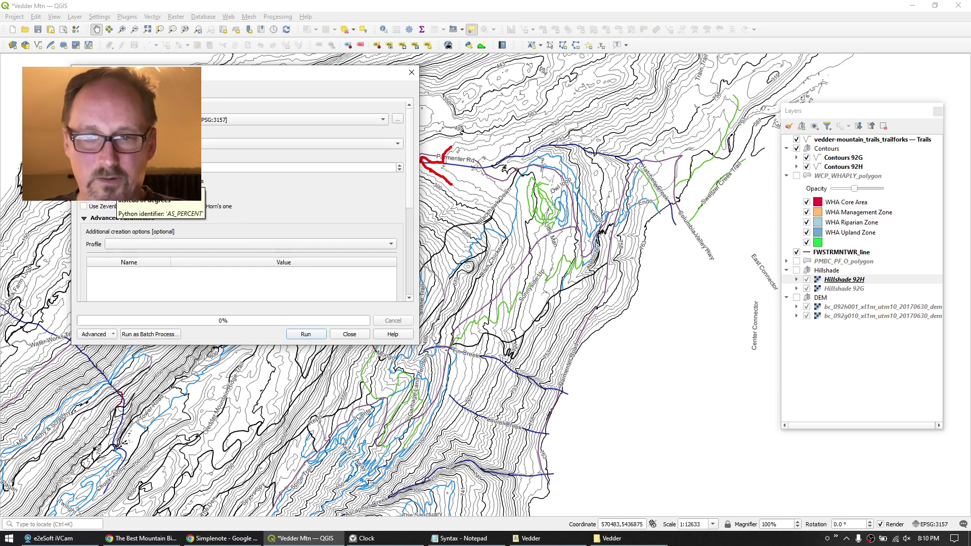
Save the slope output to file as Slope 92G, run it, and close the tool.
scroll(413, 233, down, 5)
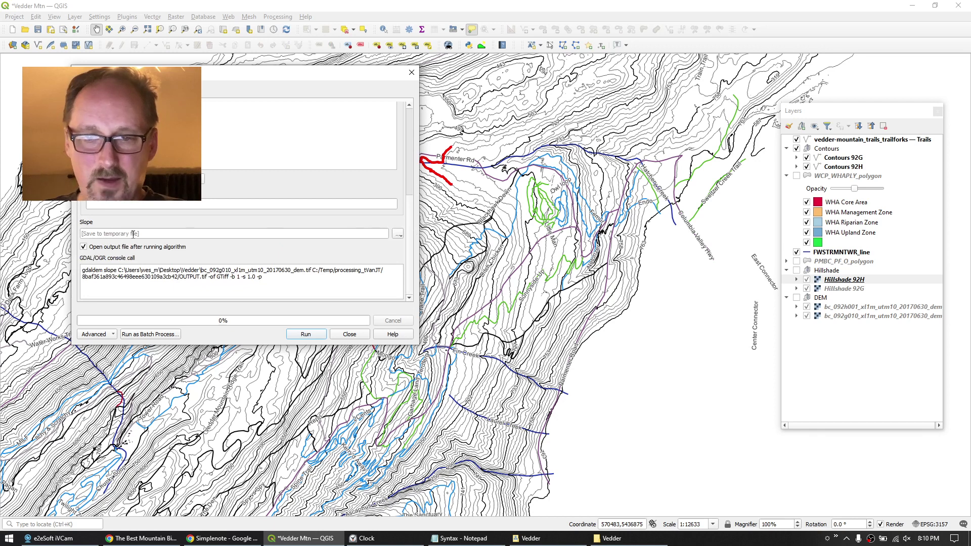
click(397, 233)
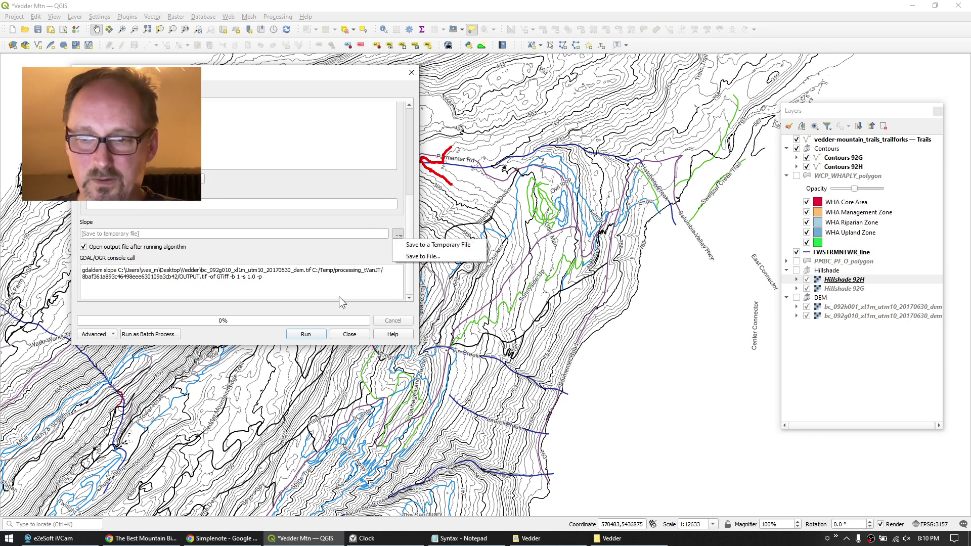
click(422, 259)
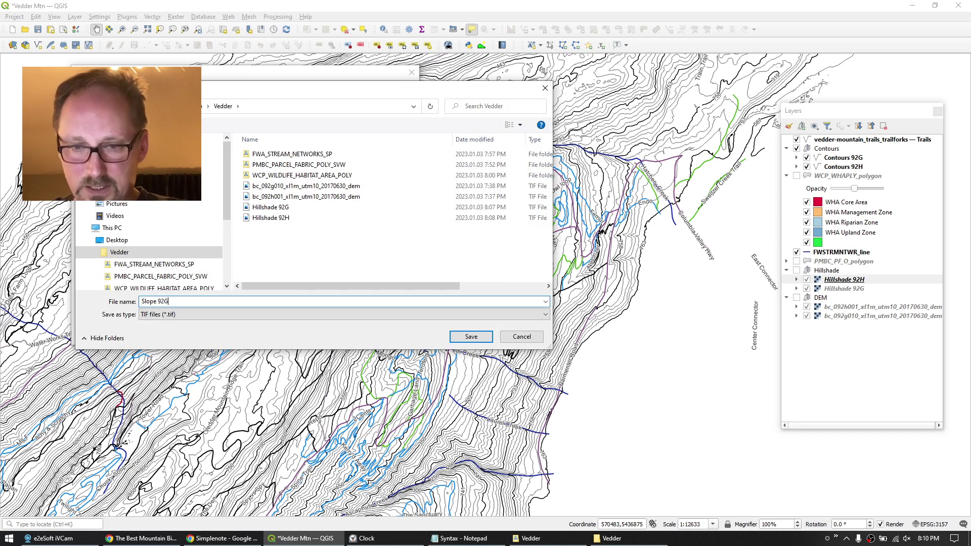
key(Return)
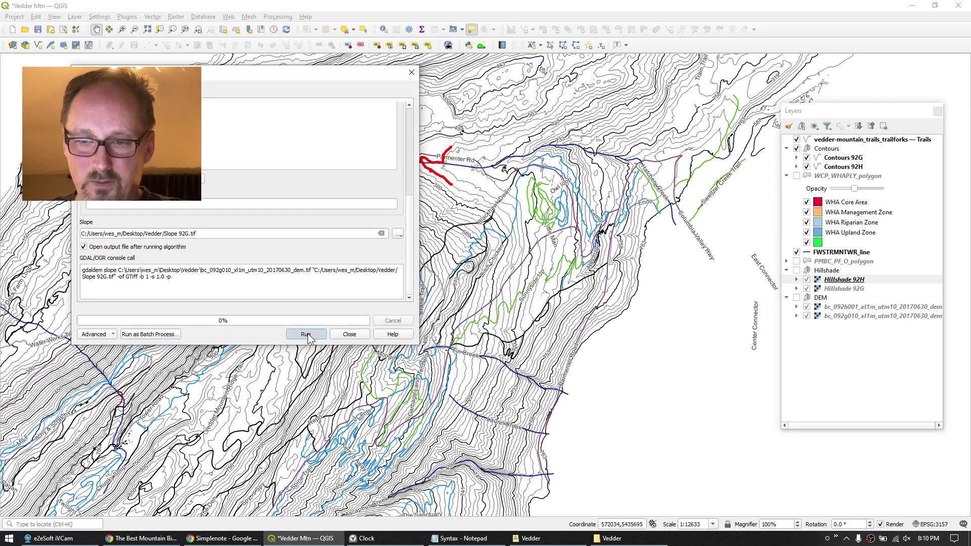
click(305, 334)
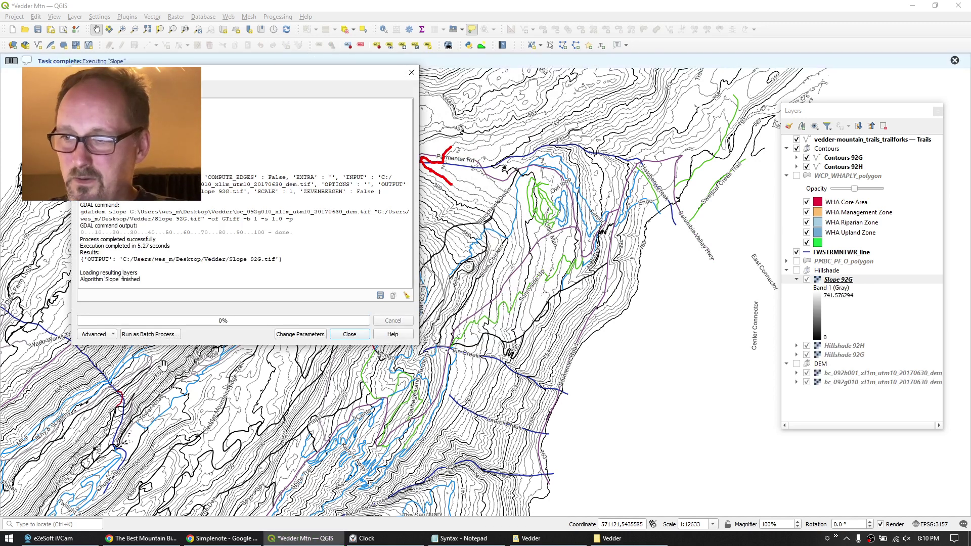
click(354, 335)
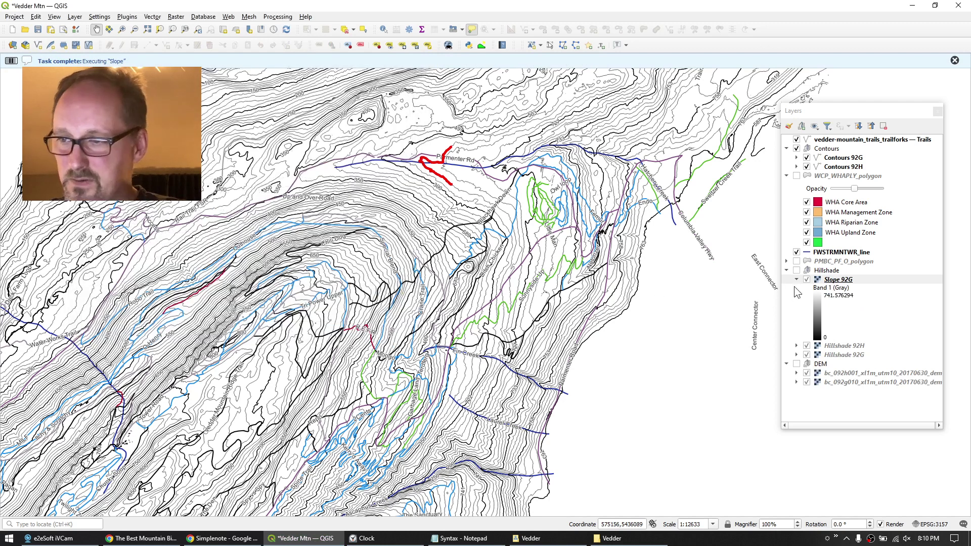
Move Slope 92G out of the Hillshade group and set its render type to Singleband pseudocolor.
drag(820, 281, 827, 269)
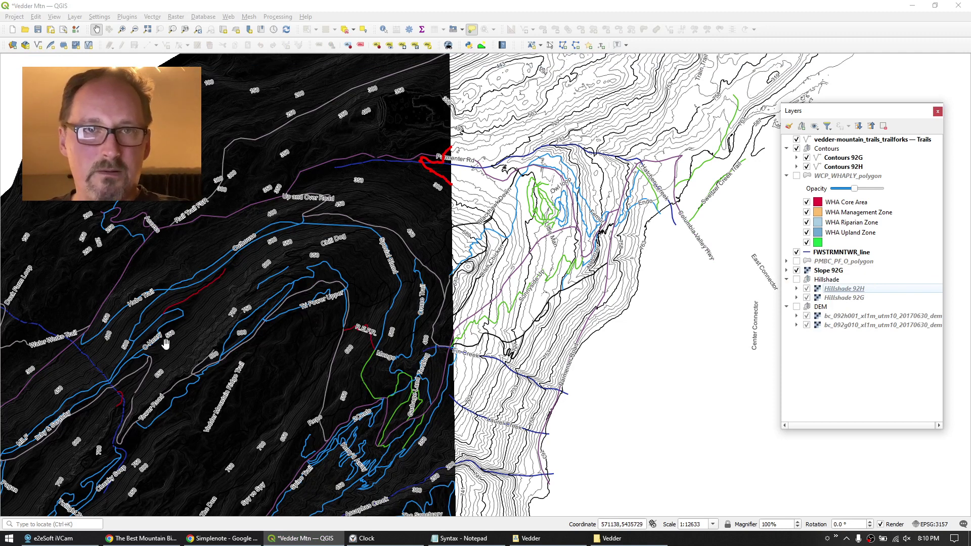
double_click(839, 270)
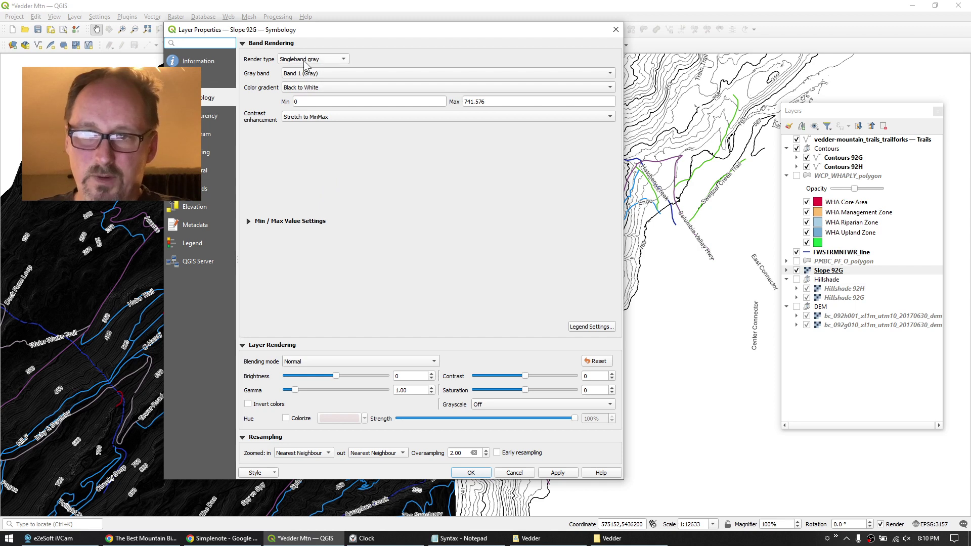
click(325, 60)
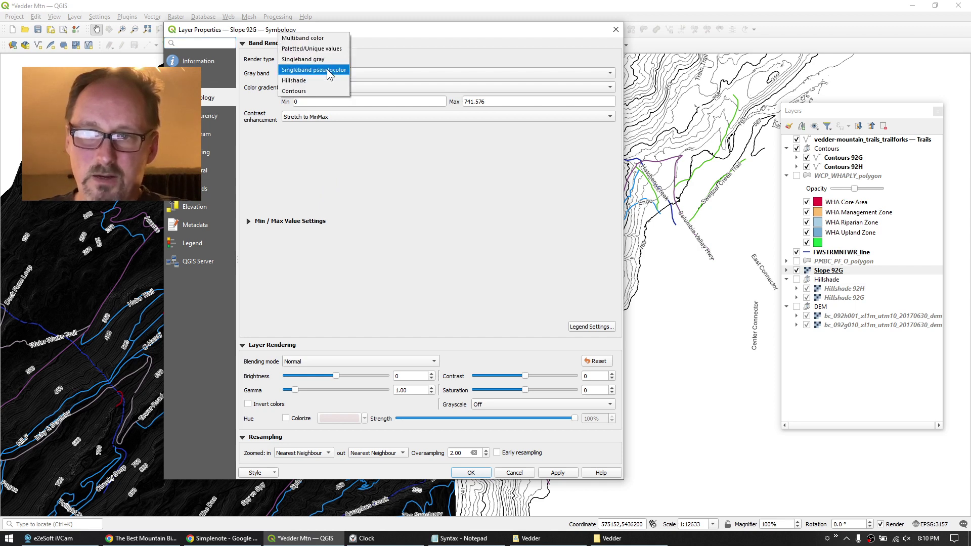
click(326, 69)
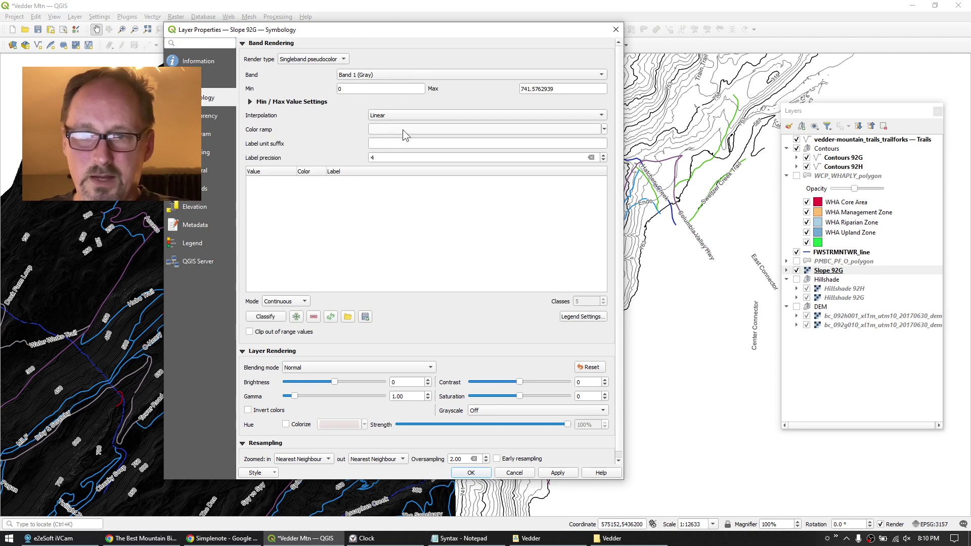
click(597, 130)
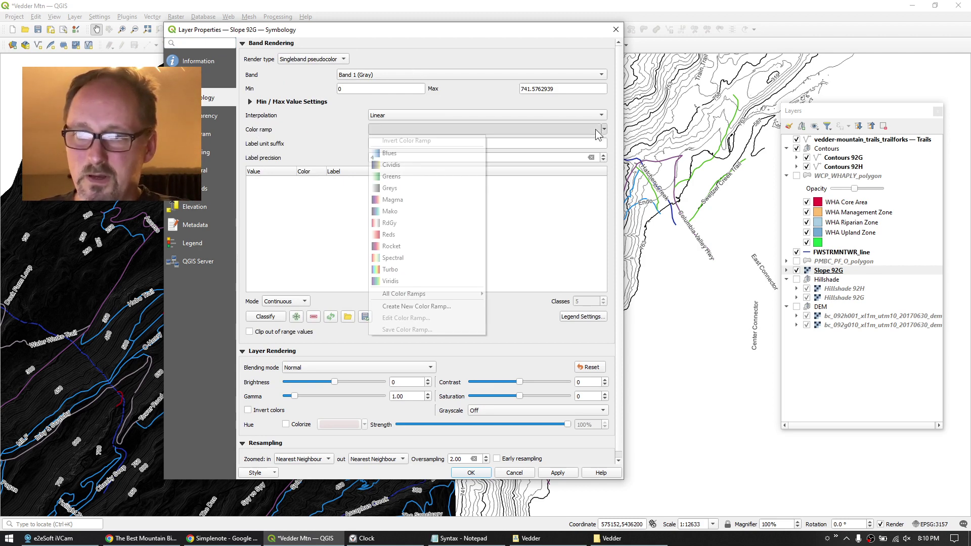
Create a new colour ramp from the cpt-city catalog's Topography elevation palette.
click(437, 308)
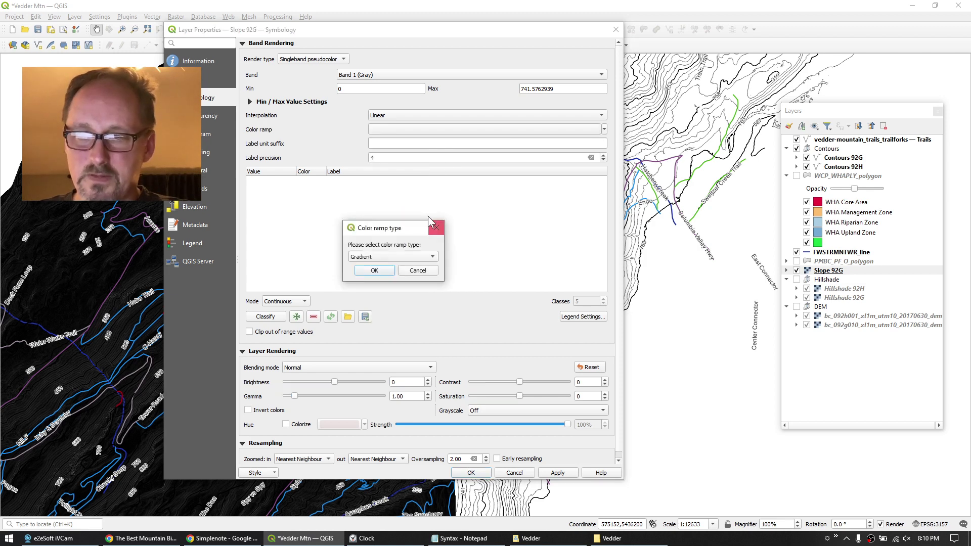
click(401, 262)
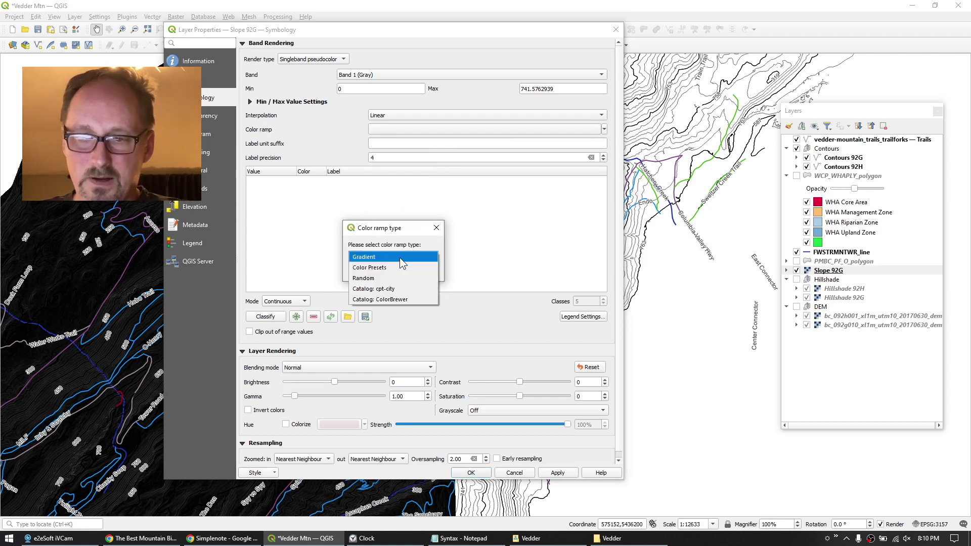
click(396, 290)
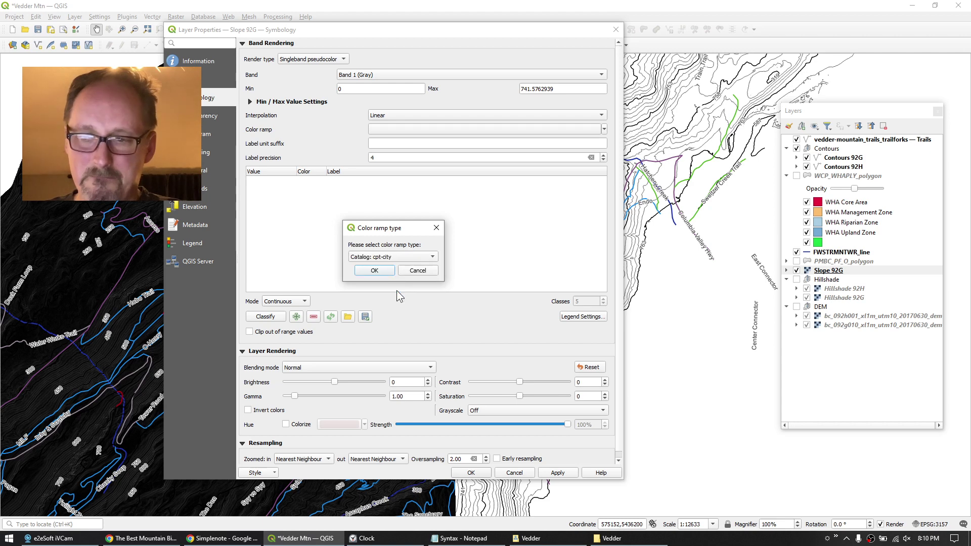
click(375, 269)
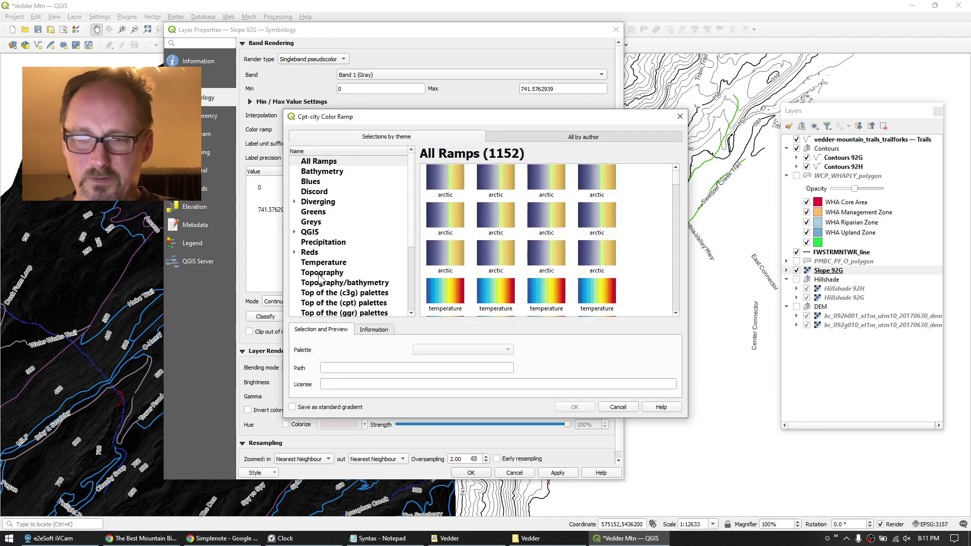
click(319, 274)
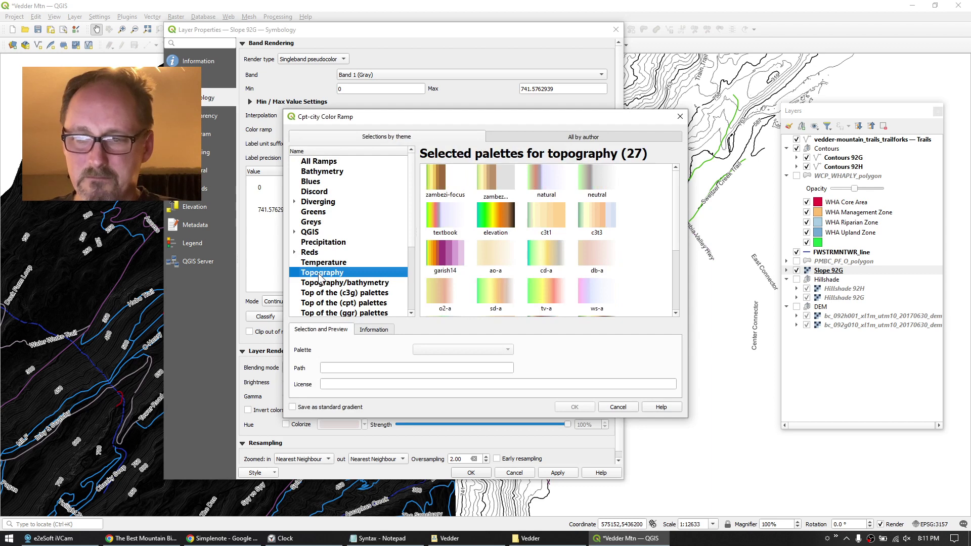
click(493, 223)
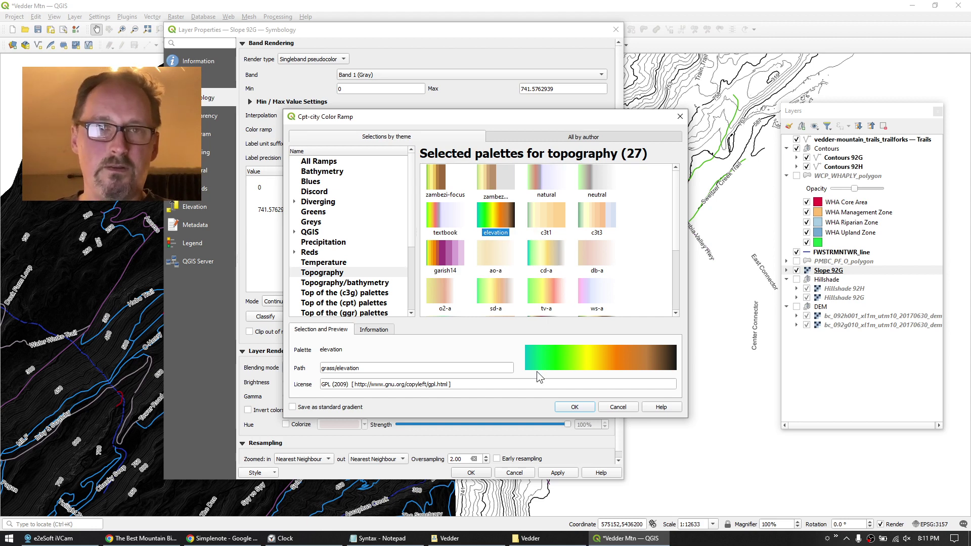
click(571, 407)
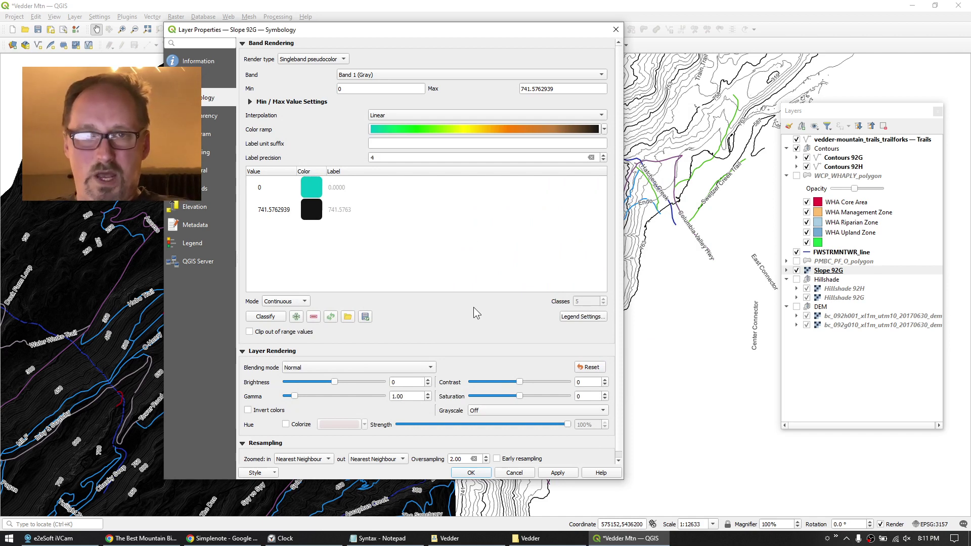
Set the ramp's maximum to 60 and apply the 0–60 colouring to Slope 92G.
click(352, 93)
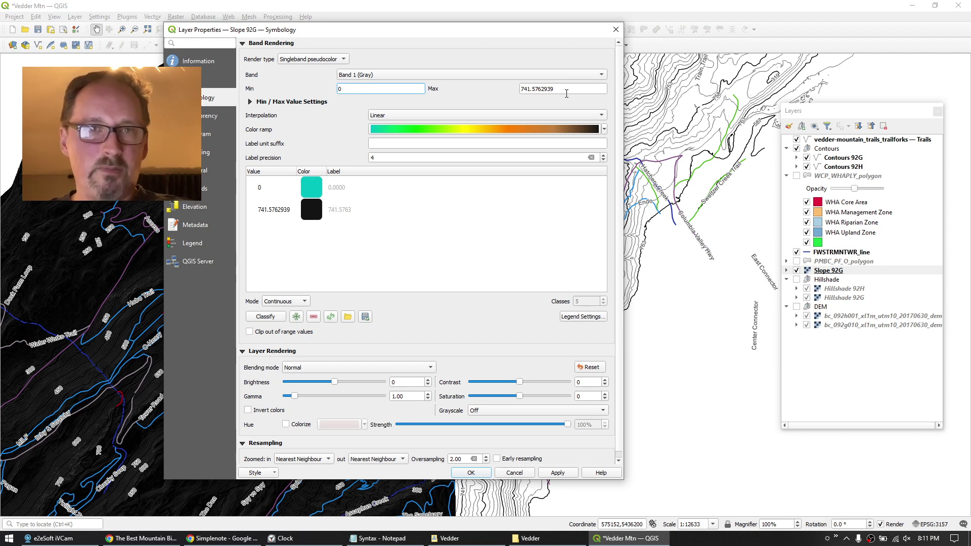
drag(559, 89, 478, 86)
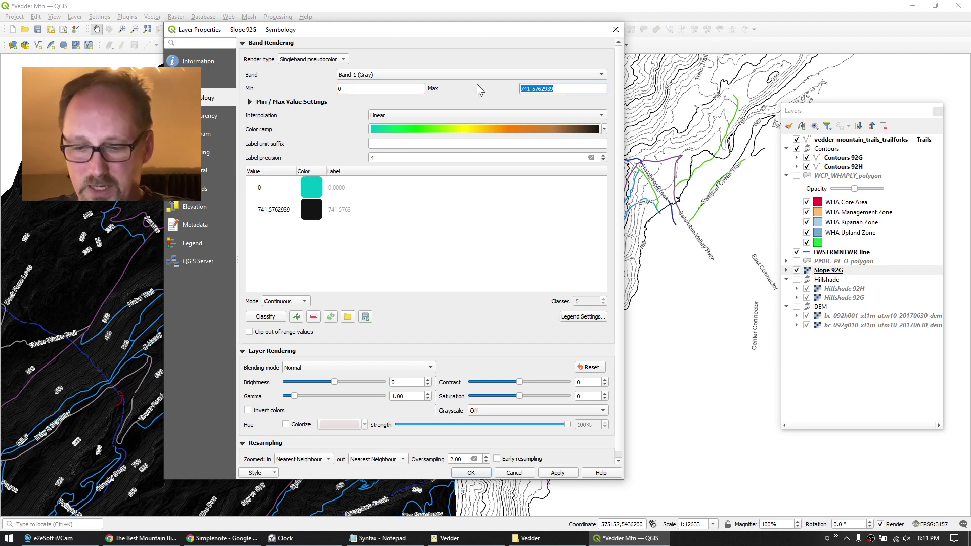
text(60)
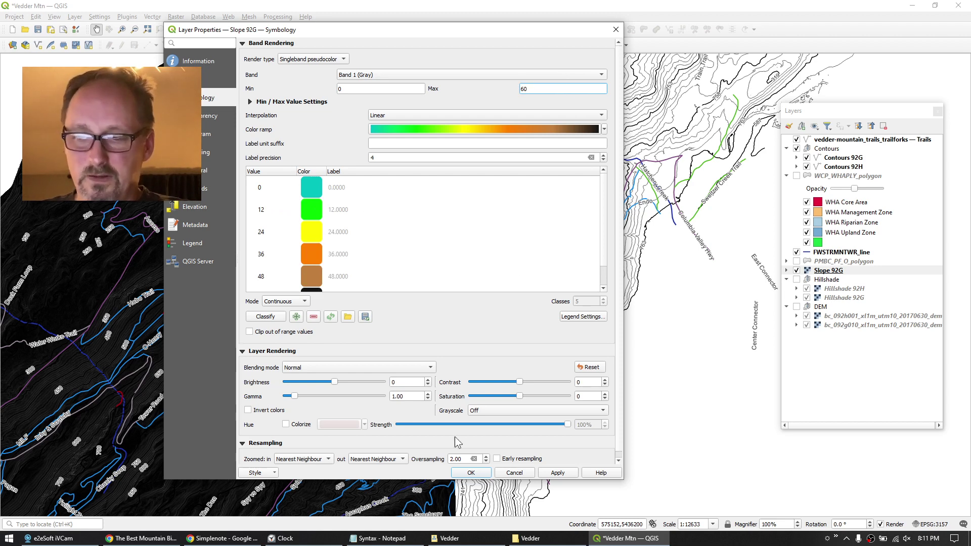
click(471, 473)
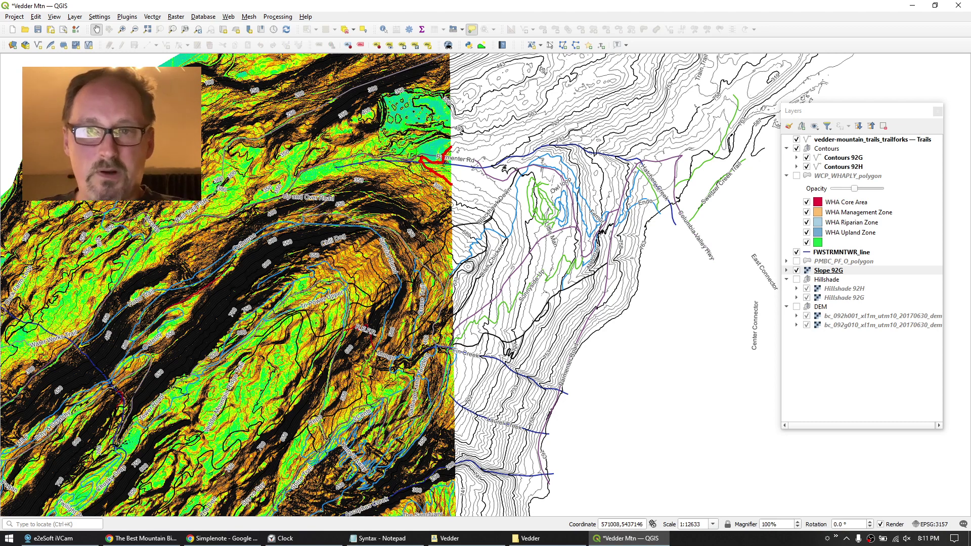
Open the Slope tool with the 92H elevation model as input.
click(178, 18)
mouse_move(202, 55)
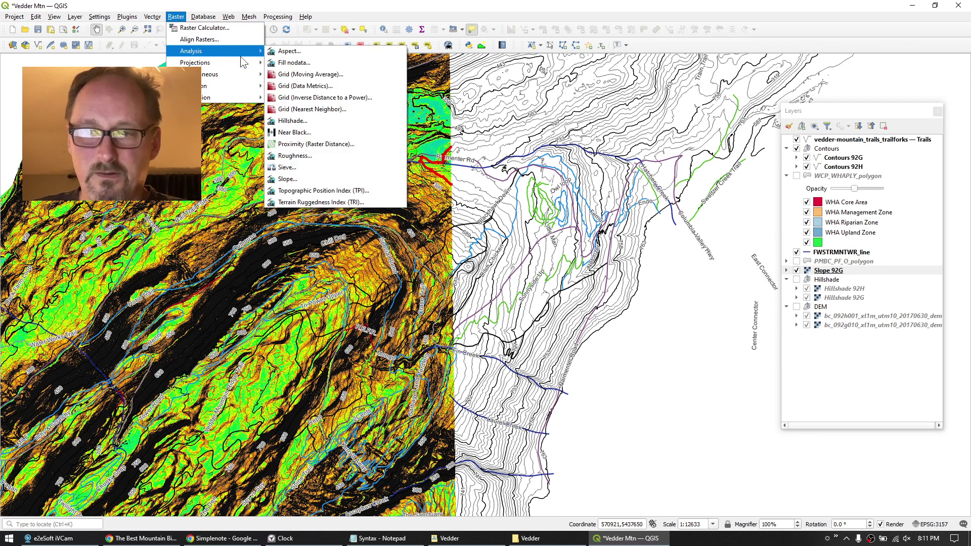
click(279, 180)
click(236, 123)
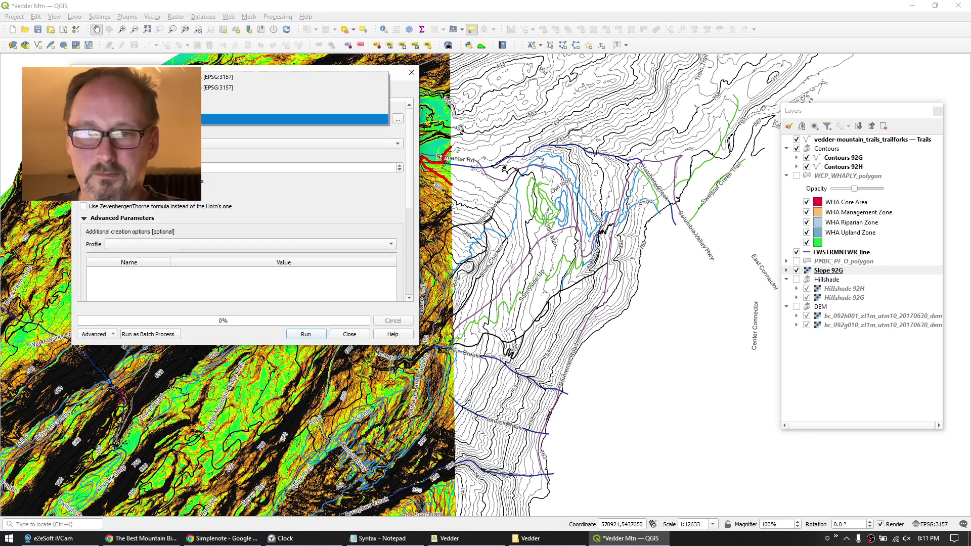
key(Return)
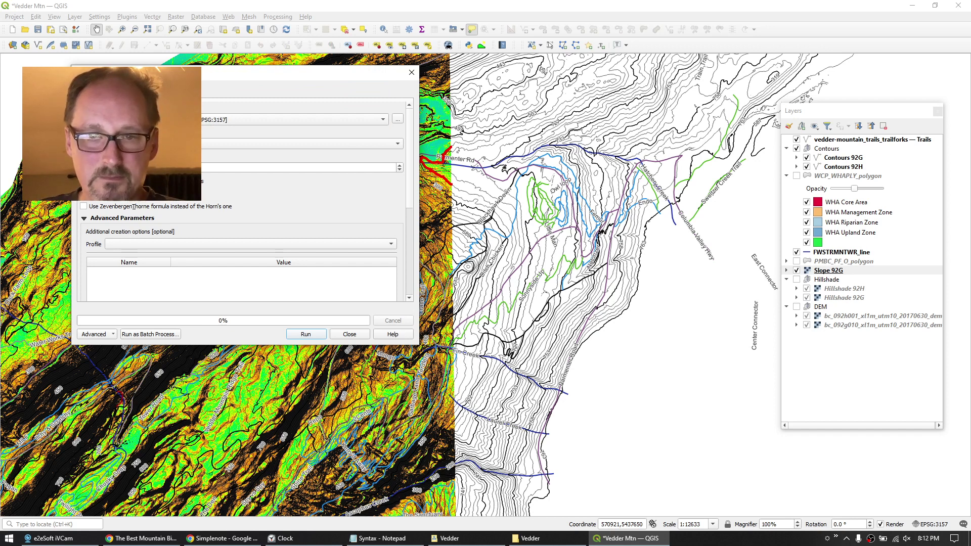
scroll(410, 290, down, 5)
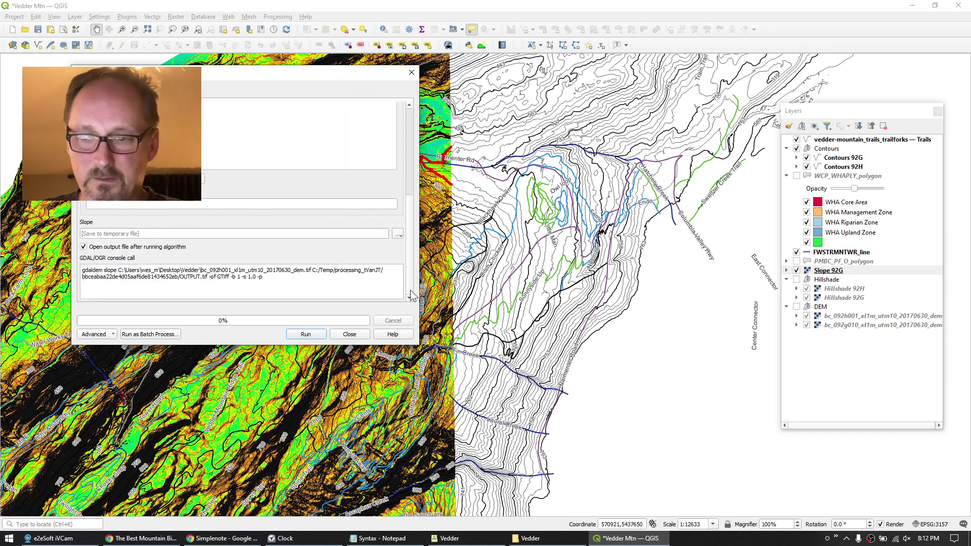
Save the output to file as Slope 92H, run the calculation, and close the tool.
click(402, 235)
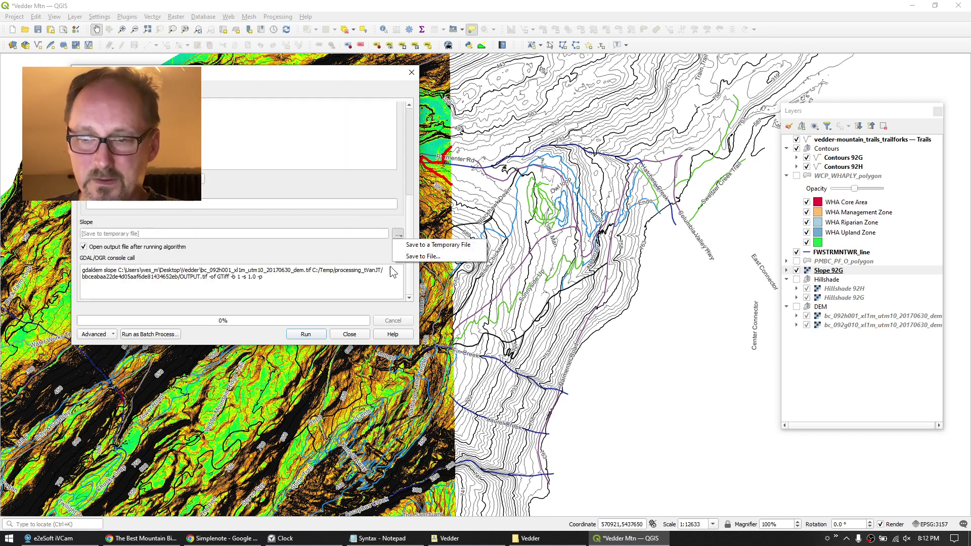
click(414, 252)
click(267, 228)
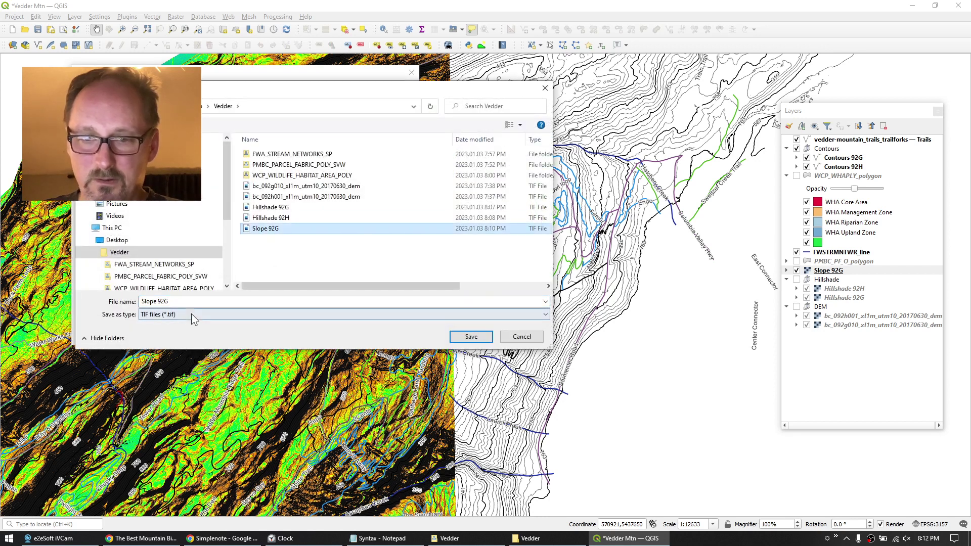
click(178, 300)
key(End)
key(BackSpace)
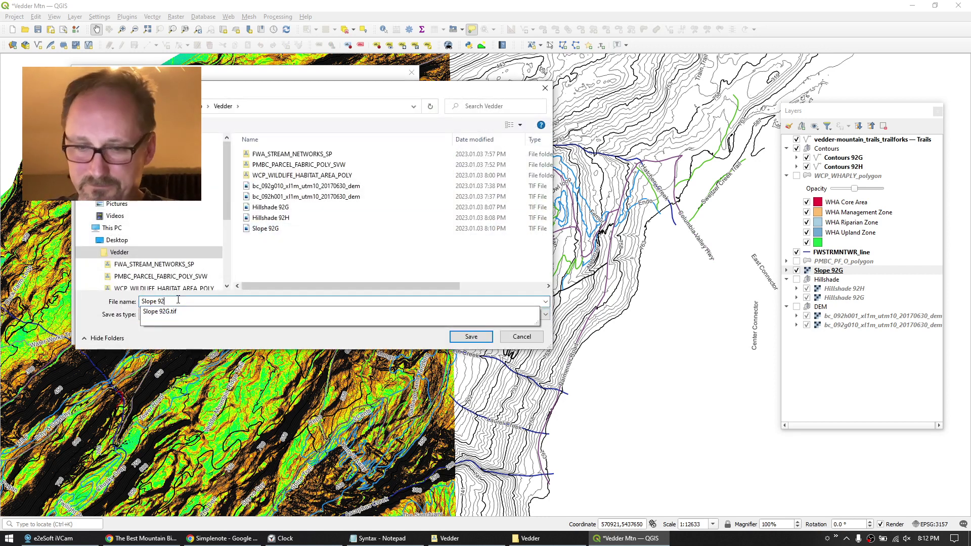
text(H)
click(467, 337)
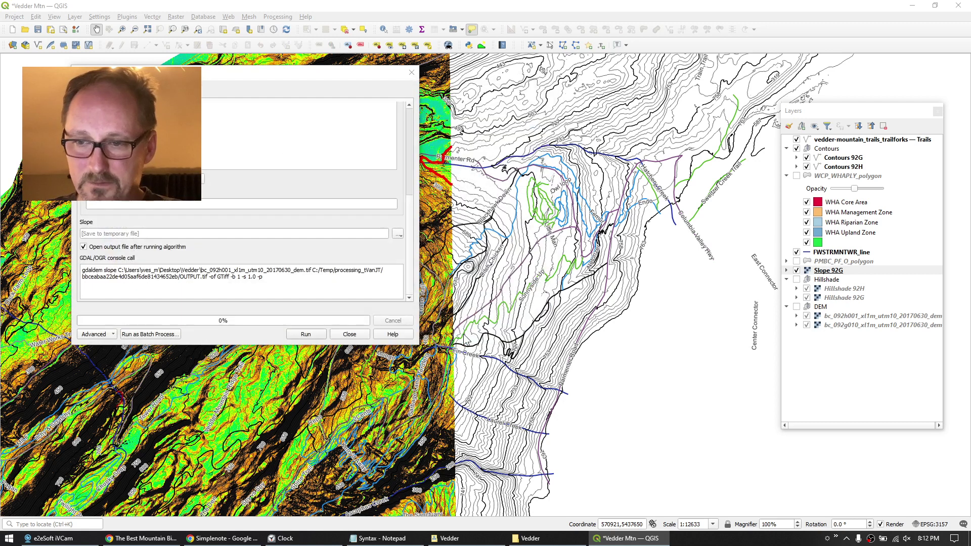
click(310, 337)
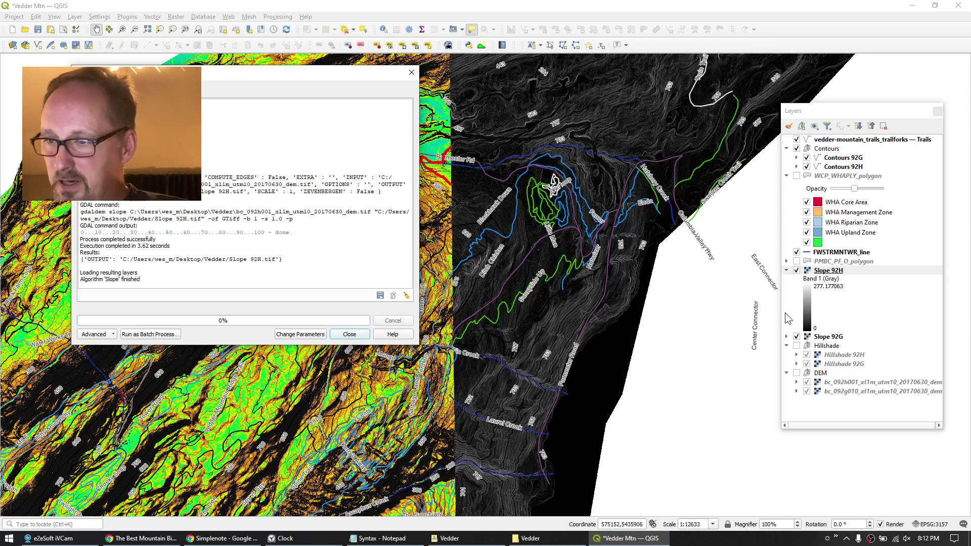
click(787, 270)
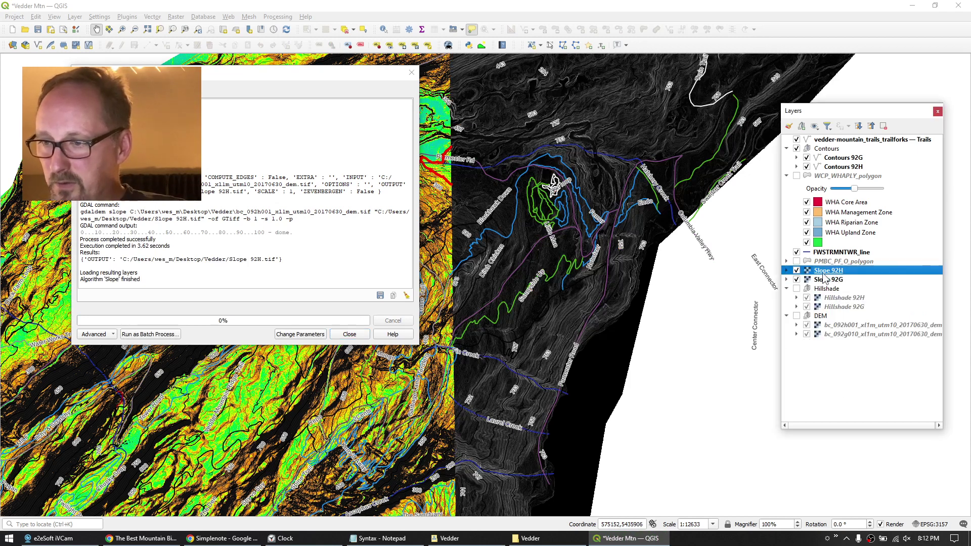
click(353, 335)
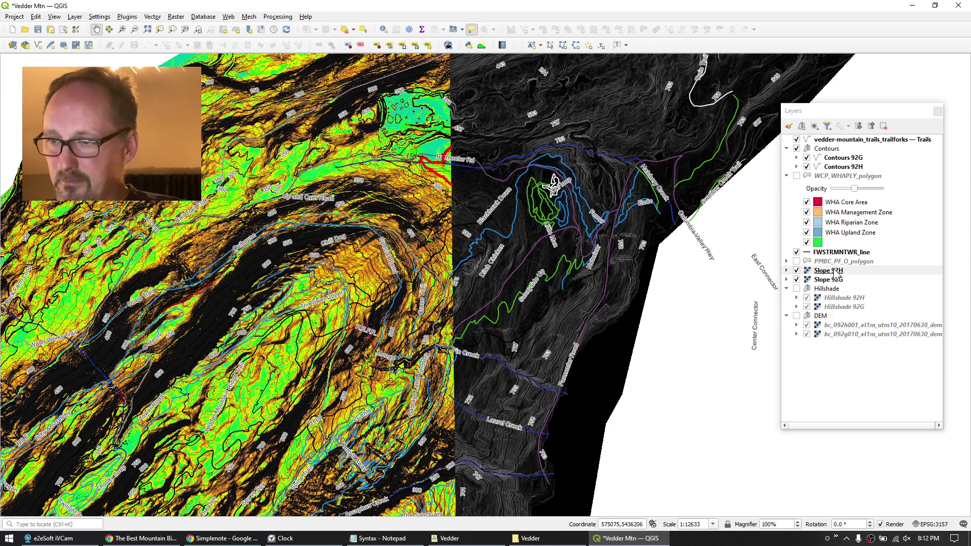
Add a group named Slope around Slope 92H and drag Slope 92G into it.
click(802, 127)
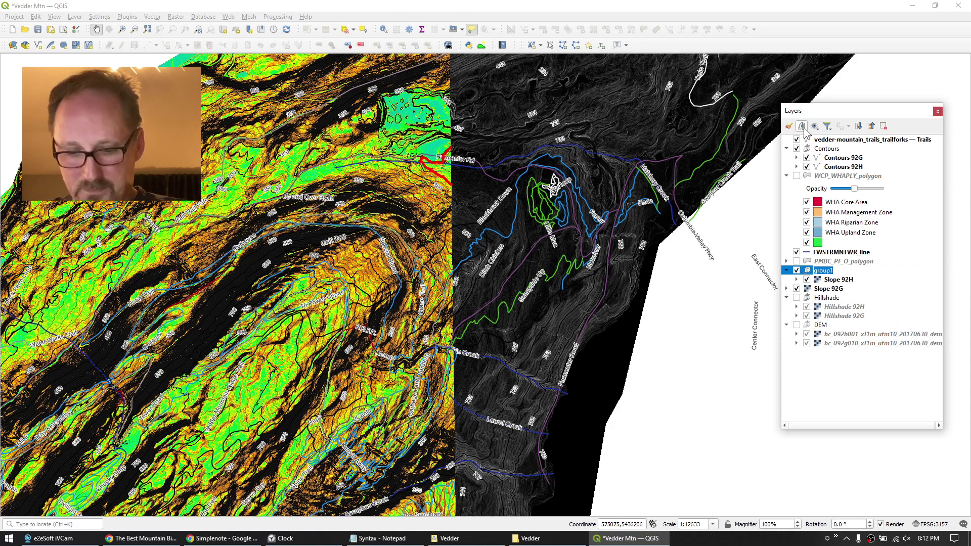
text(Slope)
key(Return)
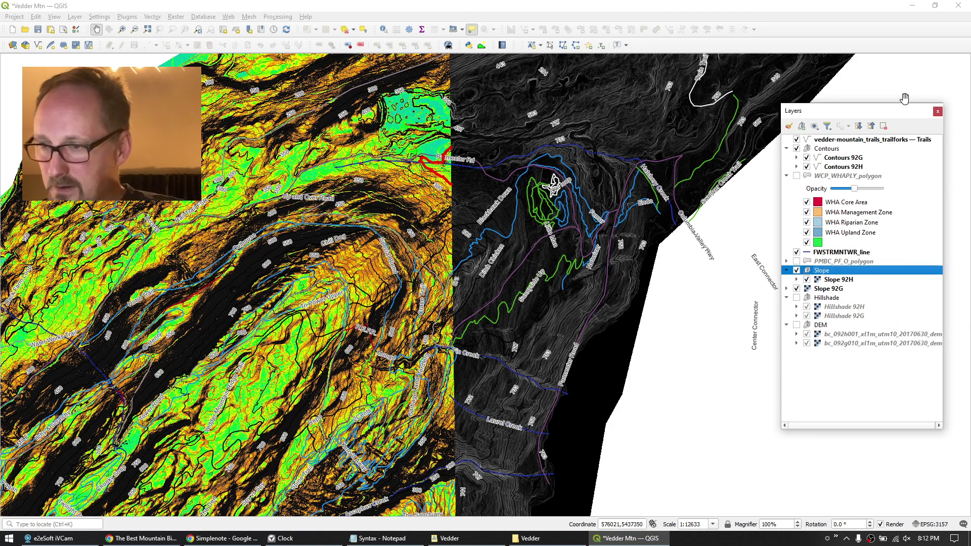
drag(815, 291, 833, 278)
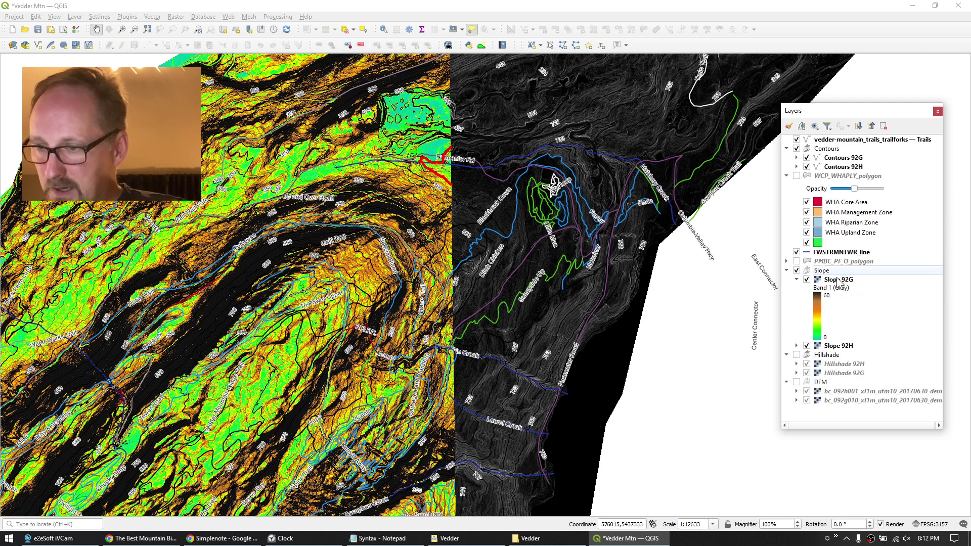
click(796, 279)
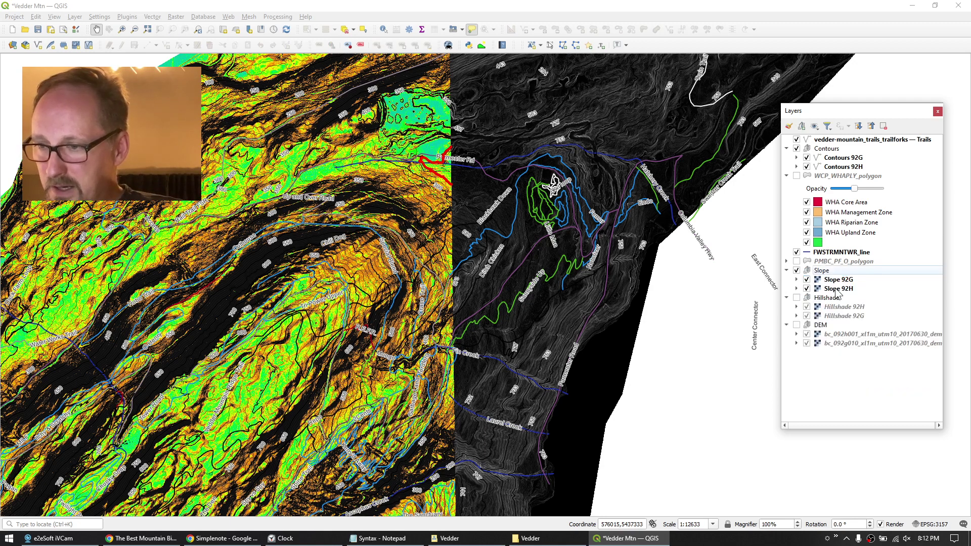
Set Slope 92H's symbology to Singleband pseudocolor with linear interpolation.
click(835, 290)
double_click(837, 292)
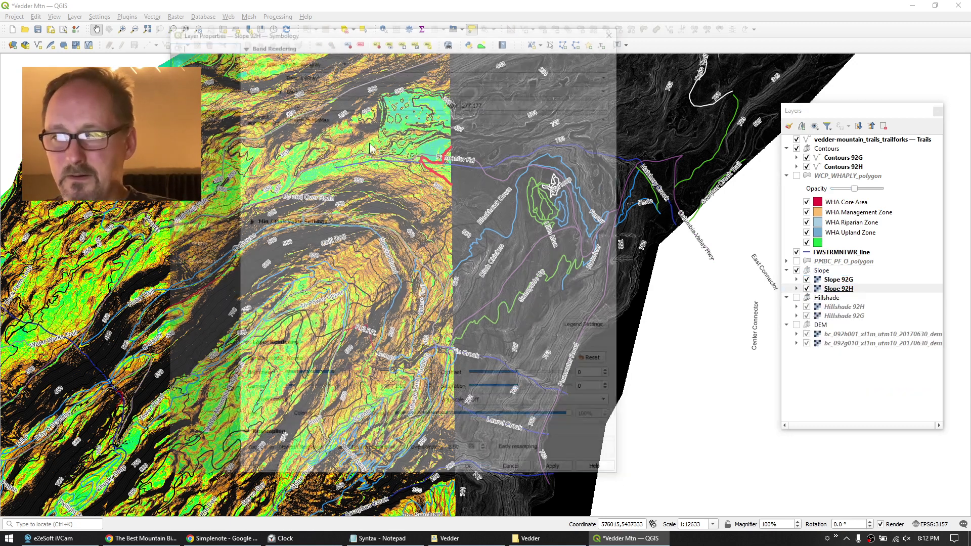
click(304, 59)
click(314, 70)
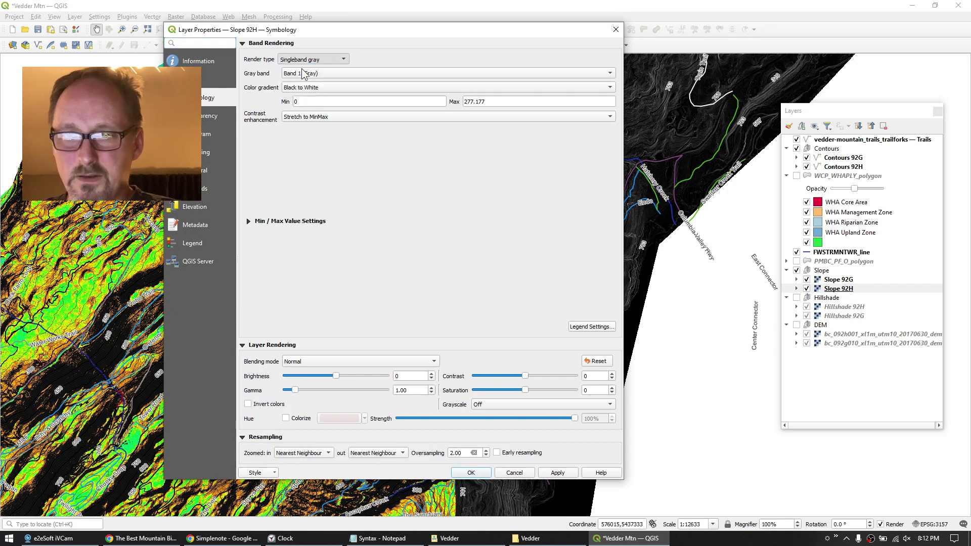
click(411, 115)
click(411, 115)
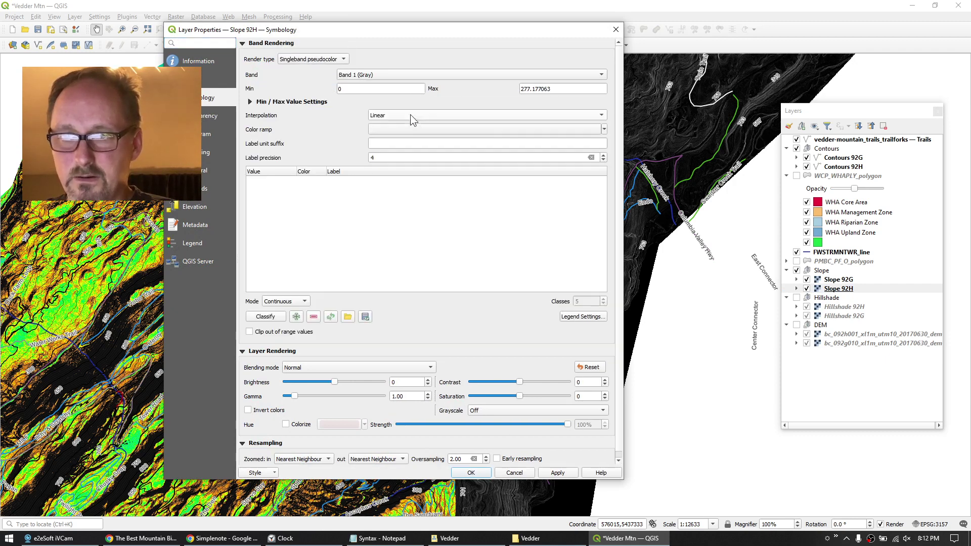
click(408, 130)
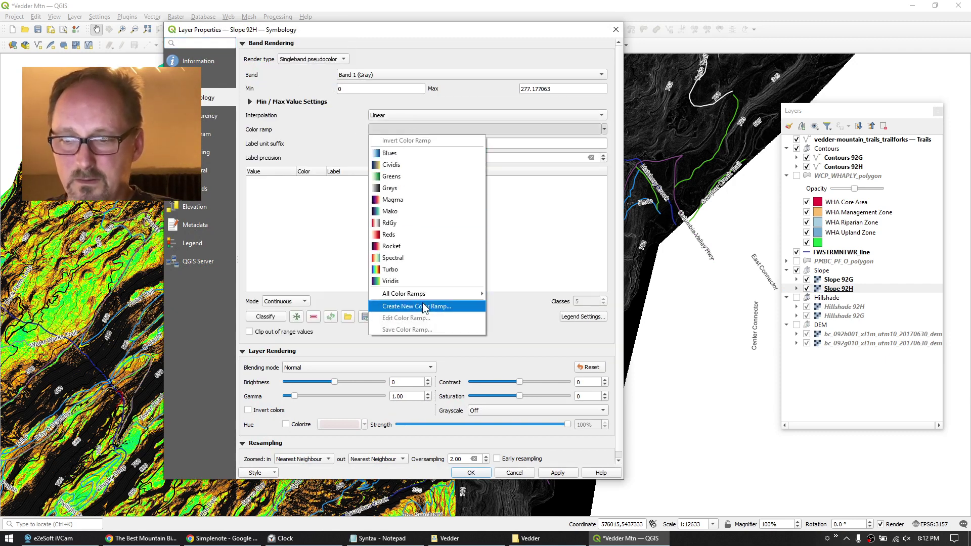
Create a new cpt-city colour ramp using the Topography elevation palette.
click(416, 306)
click(392, 259)
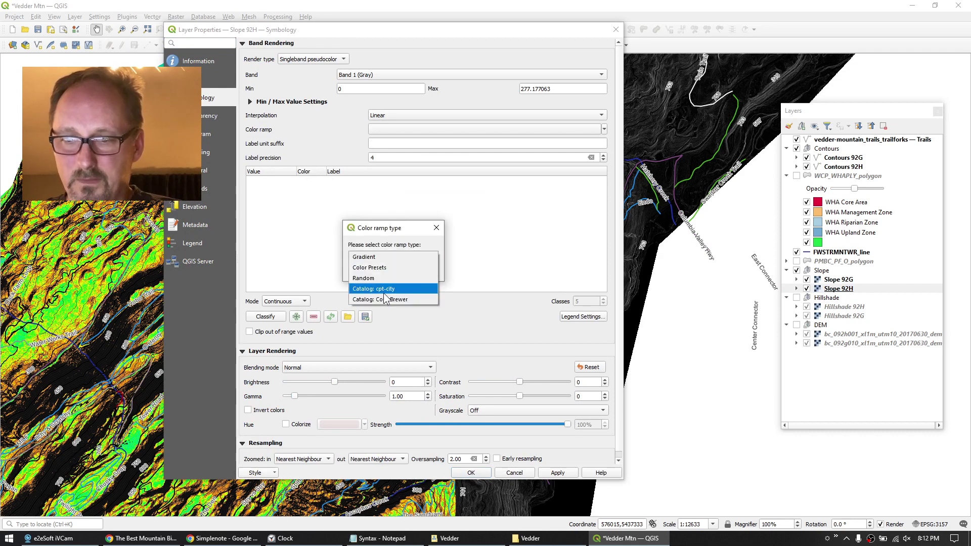
click(374, 289)
click(373, 269)
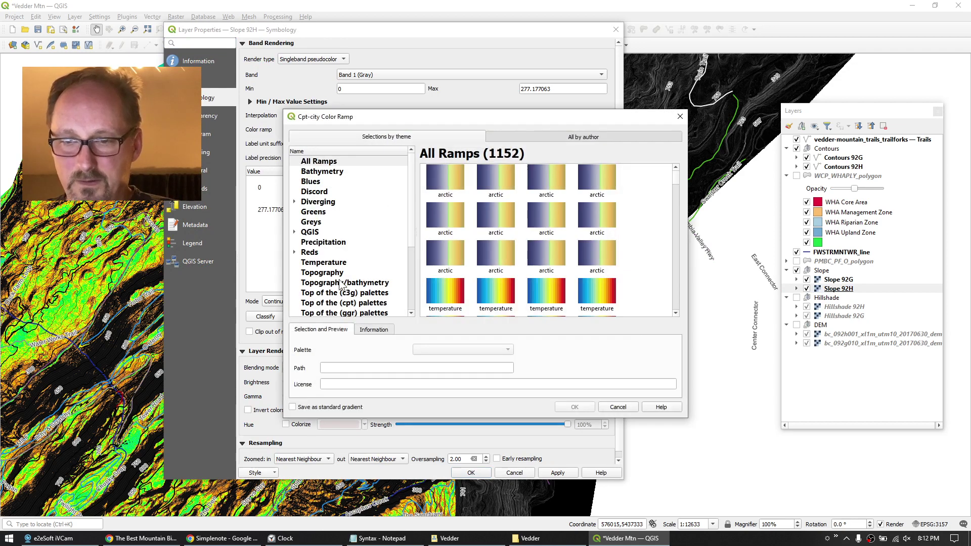
click(312, 272)
click(496, 218)
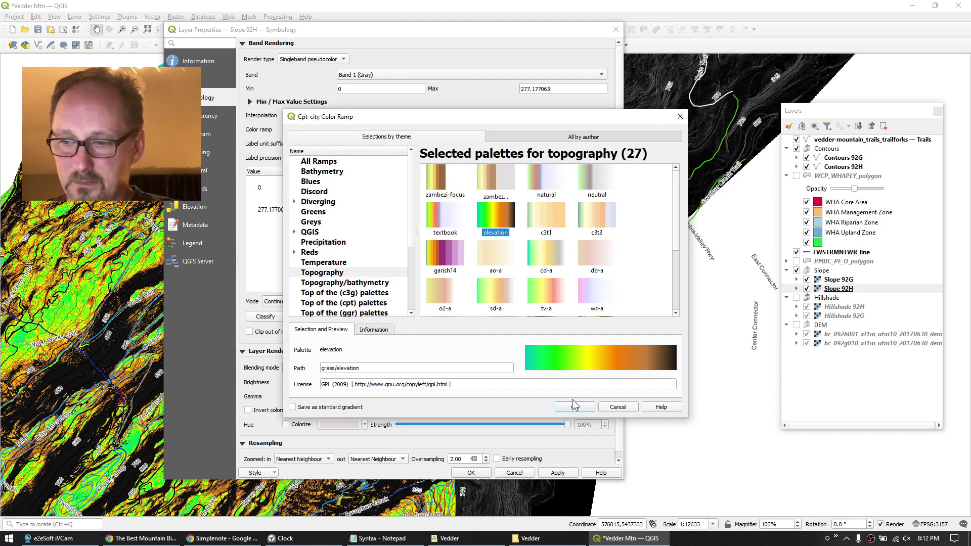
click(576, 407)
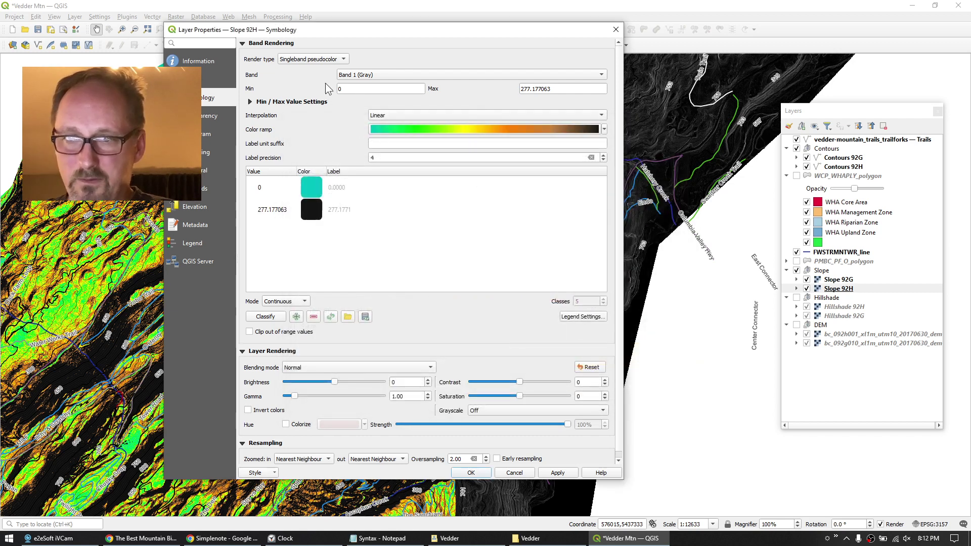
Set the maximum value to 60 and apply the styling.
click(350, 90)
drag(554, 90, 456, 87)
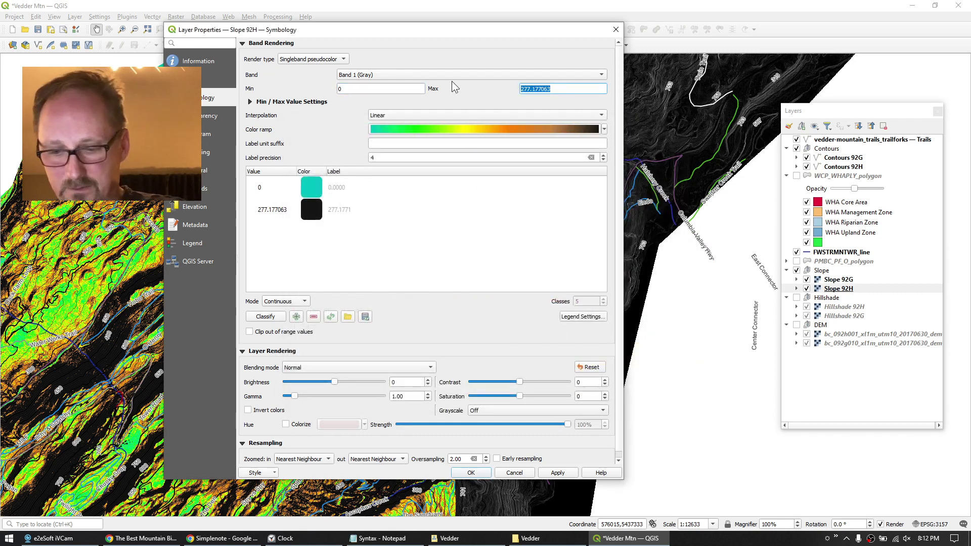
text(60)
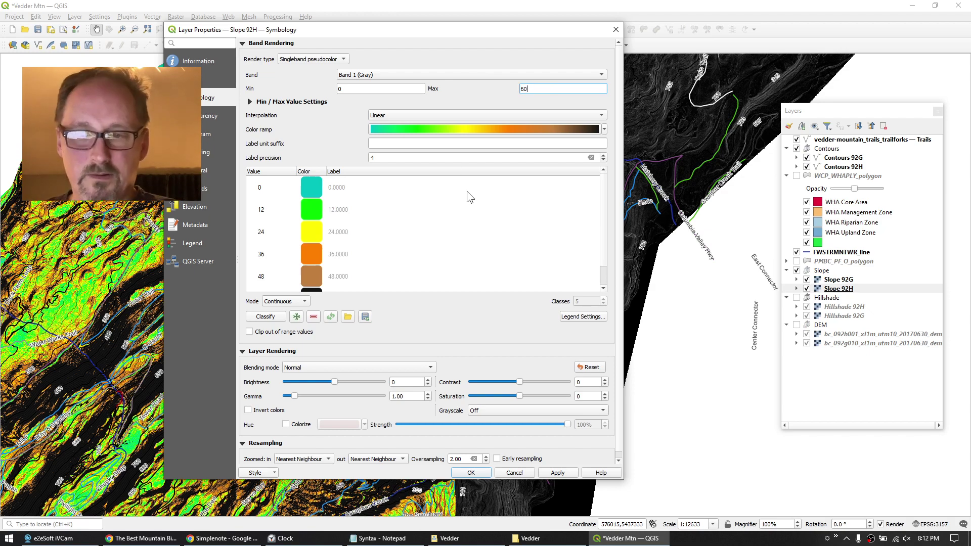
click(474, 473)
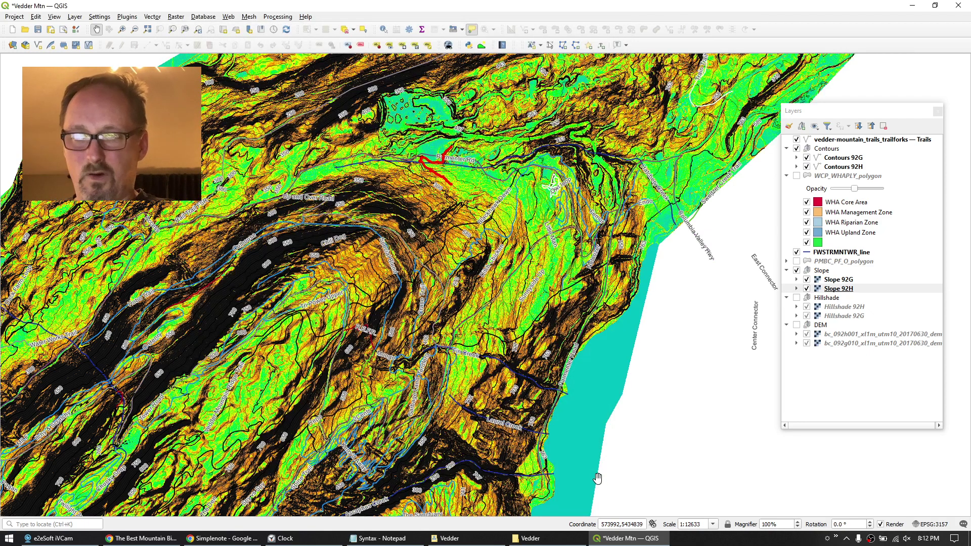
Pan to the mountain's eastern flank and collapse the WCP_WHAPLY_polygon group legend.
scroll(544, 412, down, 1)
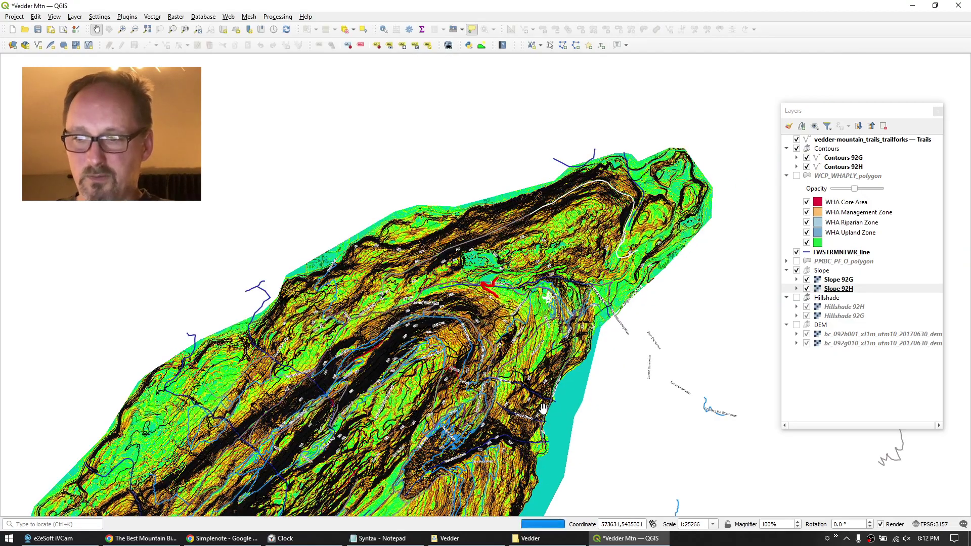
scroll(571, 320, up, 2)
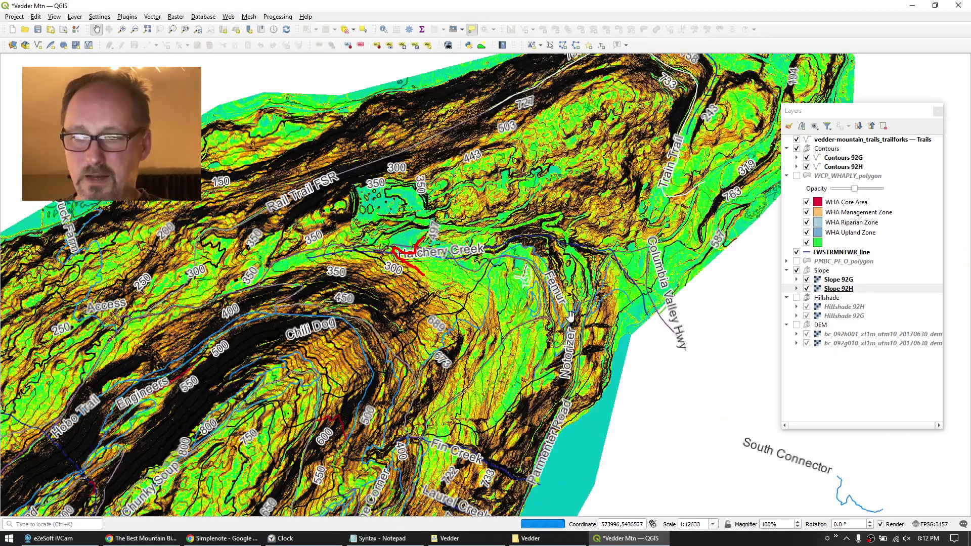
drag(506, 366, 480, 232)
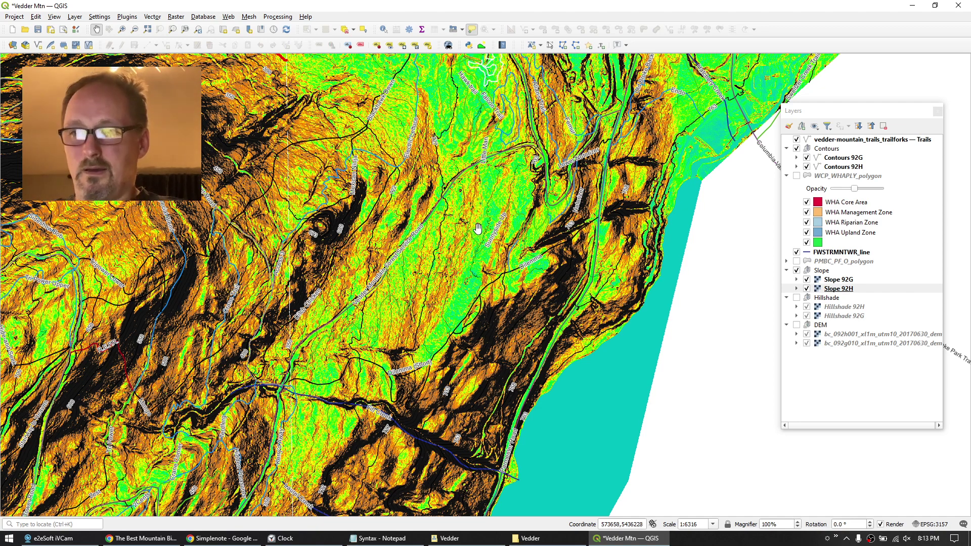
click(787, 176)
click(838, 140)
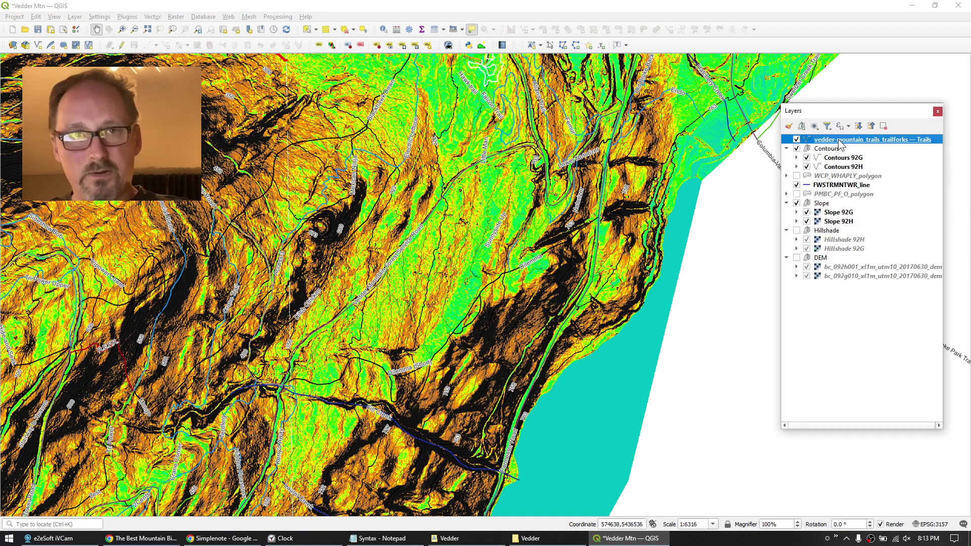
click(823, 150)
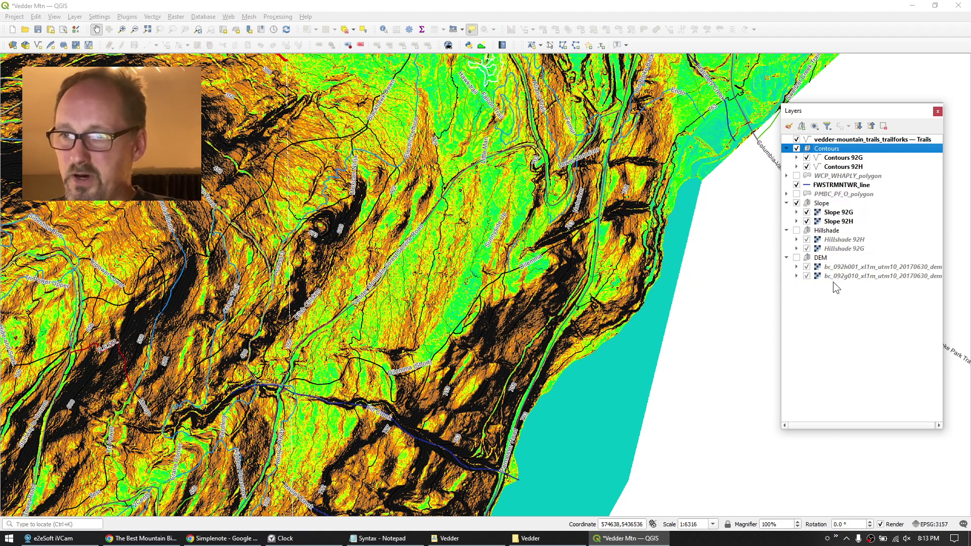
Swap Slope off and Hillshade on to compare, then restore the Slope layer.
click(796, 203)
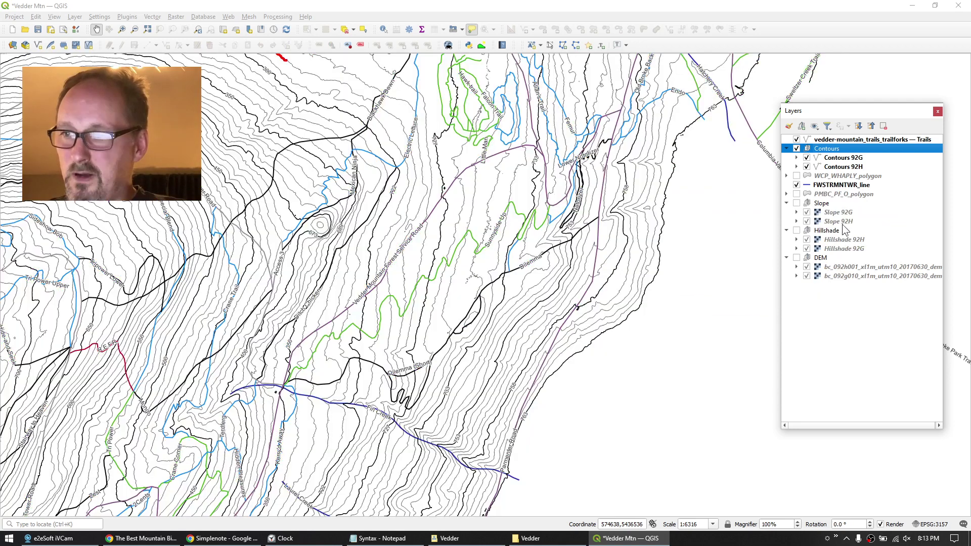
click(797, 230)
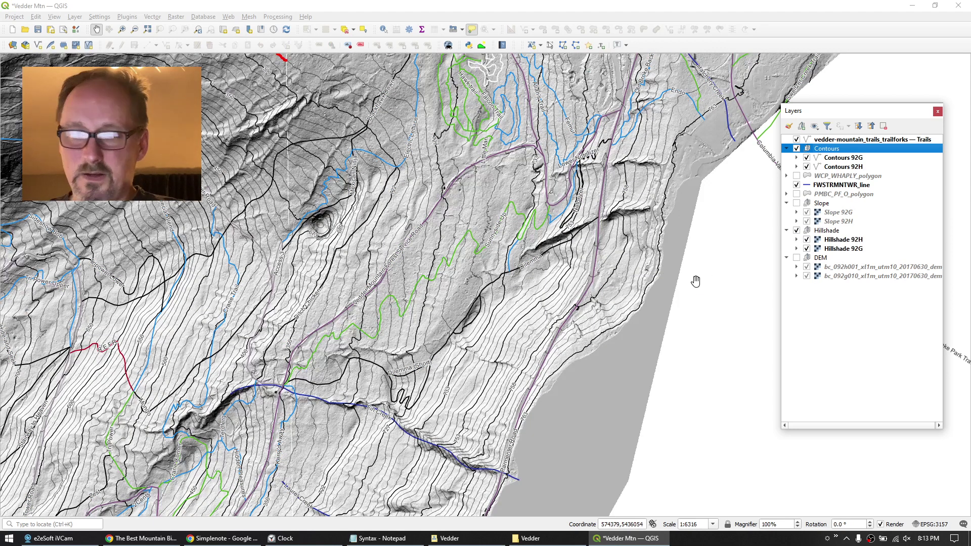
click(797, 230)
click(796, 203)
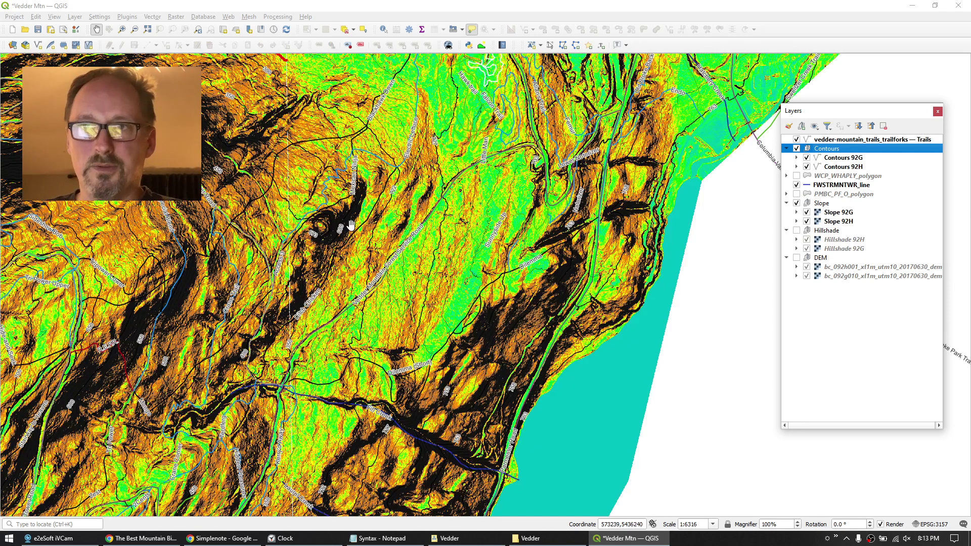
Pan down the mountain and zoom in to 1:3158.
drag(467, 150, 285, 420)
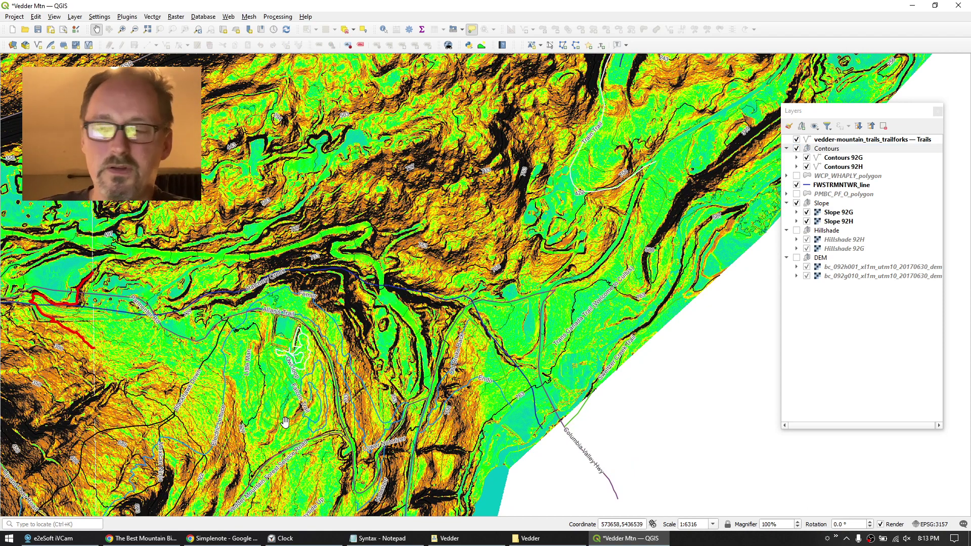
mouse_move(458, 218)
mouse_down()
mouse_move(338, 344)
mouse_move(334, 334)
mouse_up()
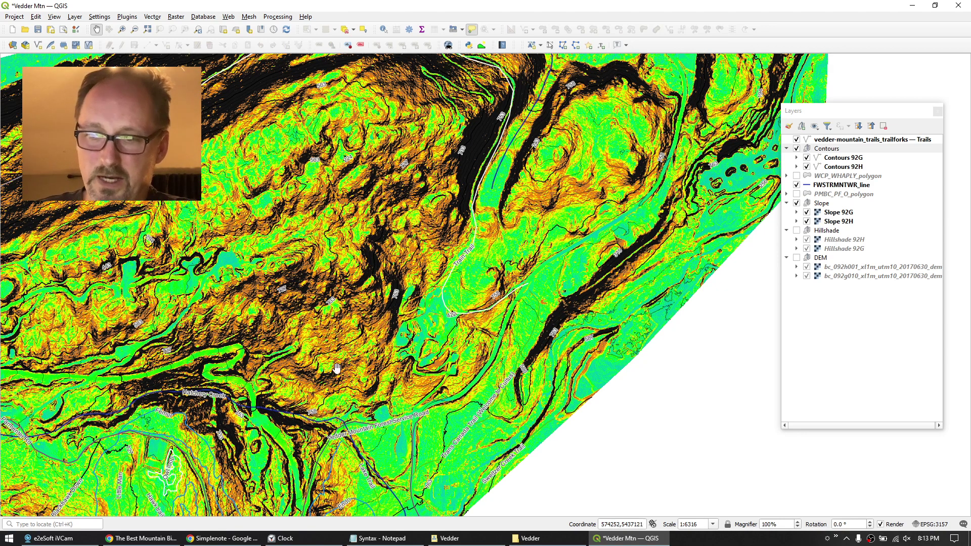
scroll(327, 394, up, 1)
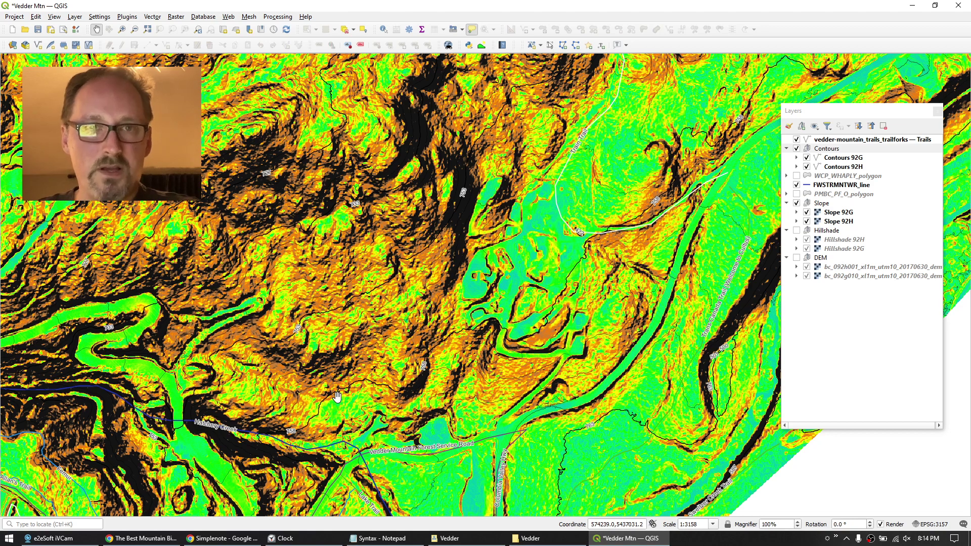
Start a new GeoPackage layer saved as New Trail.gpkg on the Desktop.
click(74, 17)
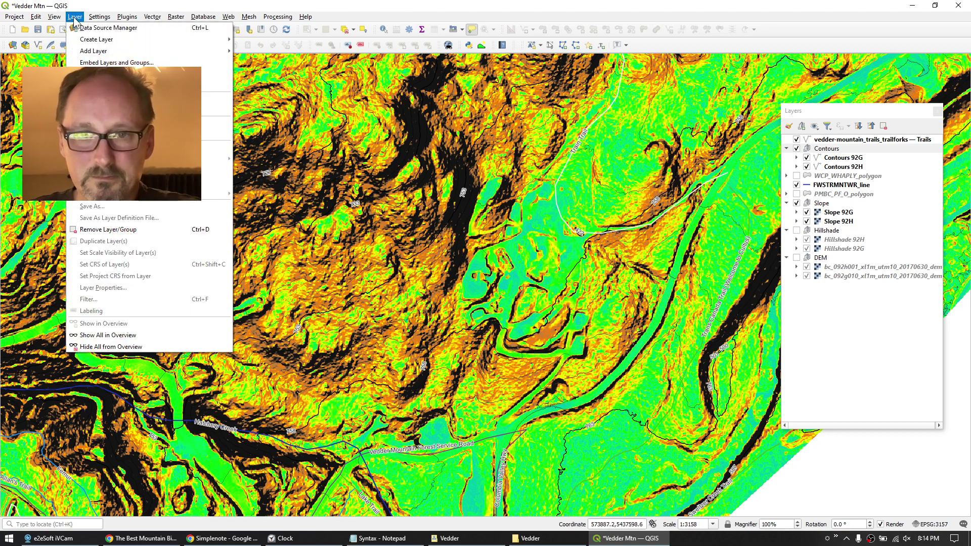
mouse_move(96, 39)
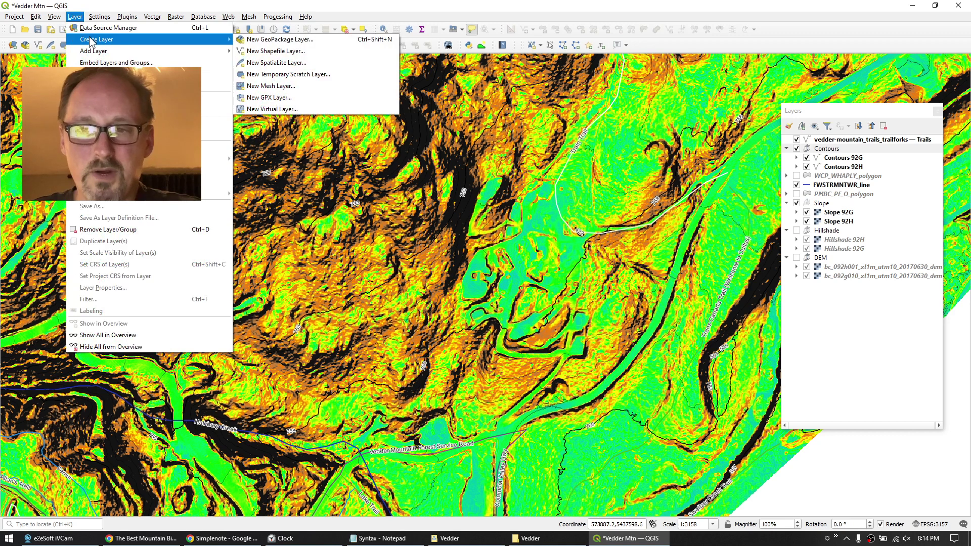
click(282, 39)
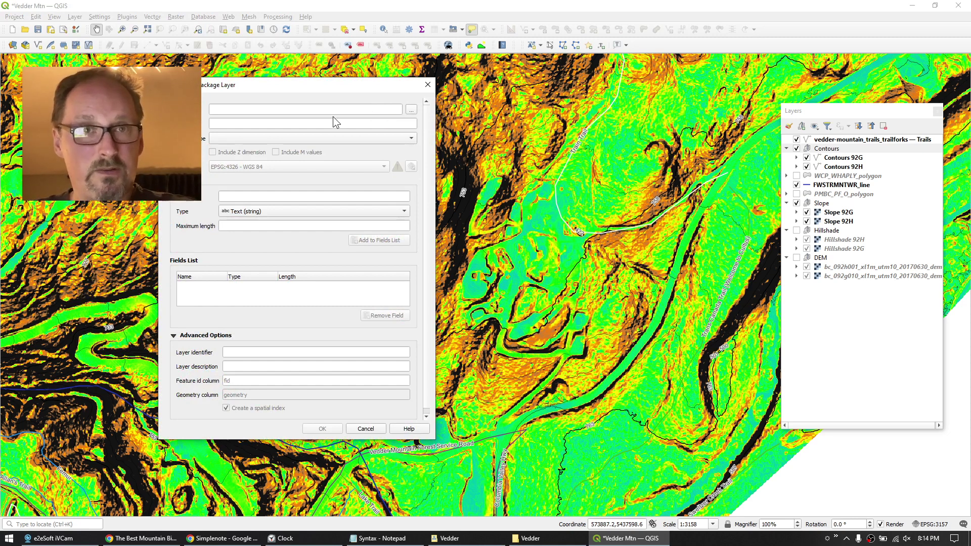
click(410, 110)
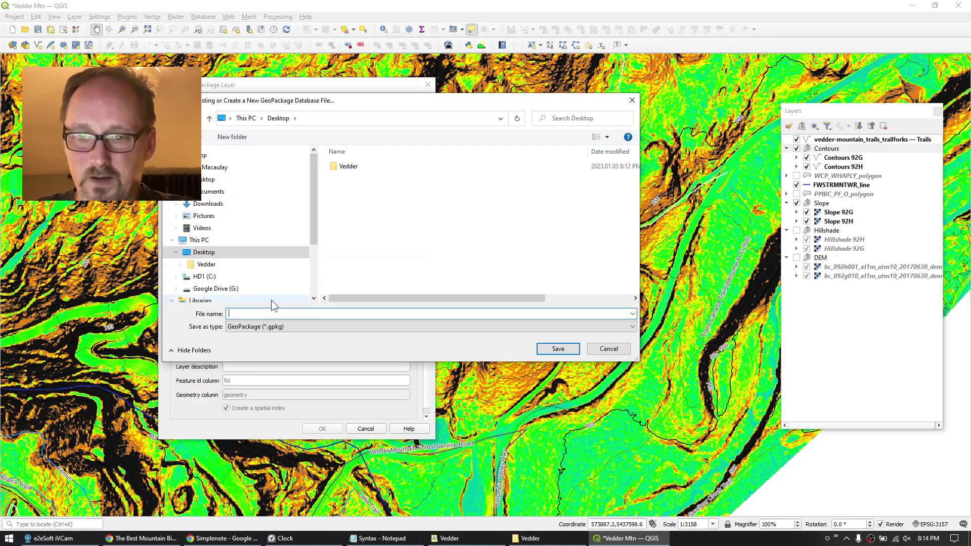
text(New)
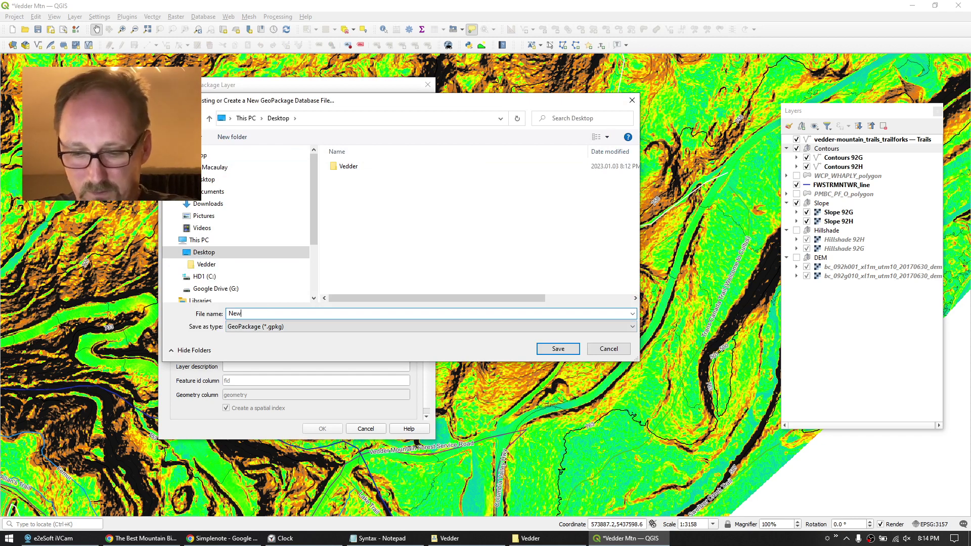
text( Trail)
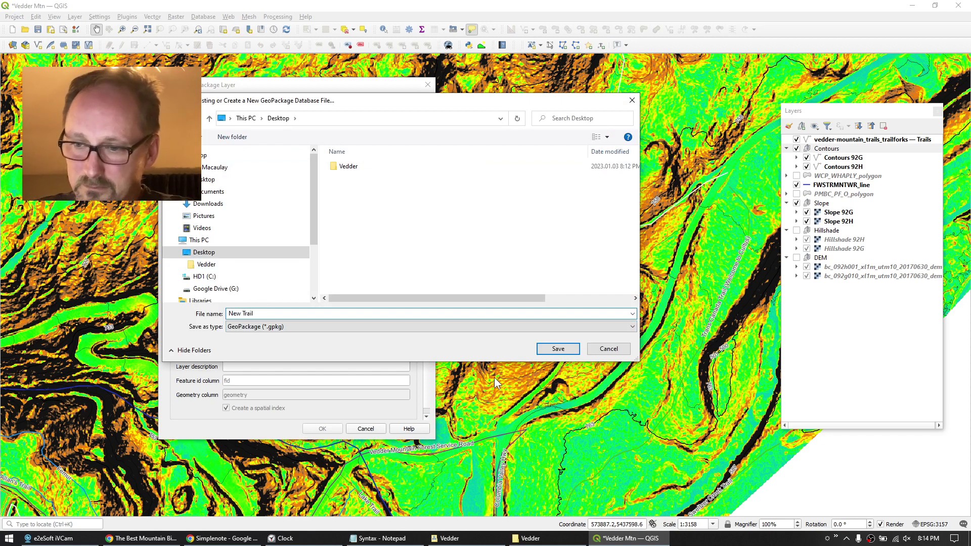
click(556, 350)
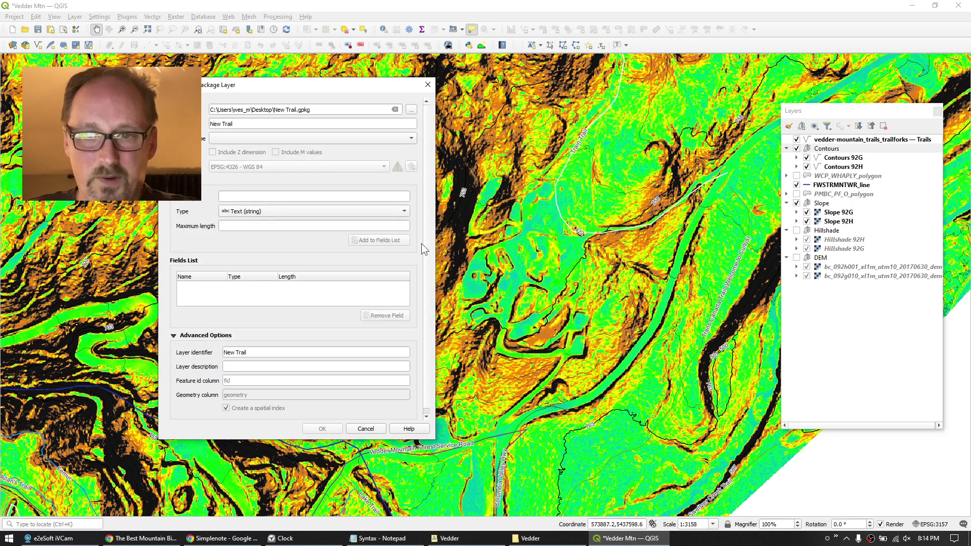
Set the geometry type to MultiLine and the CRS to project EPSG:3157.
click(410, 136)
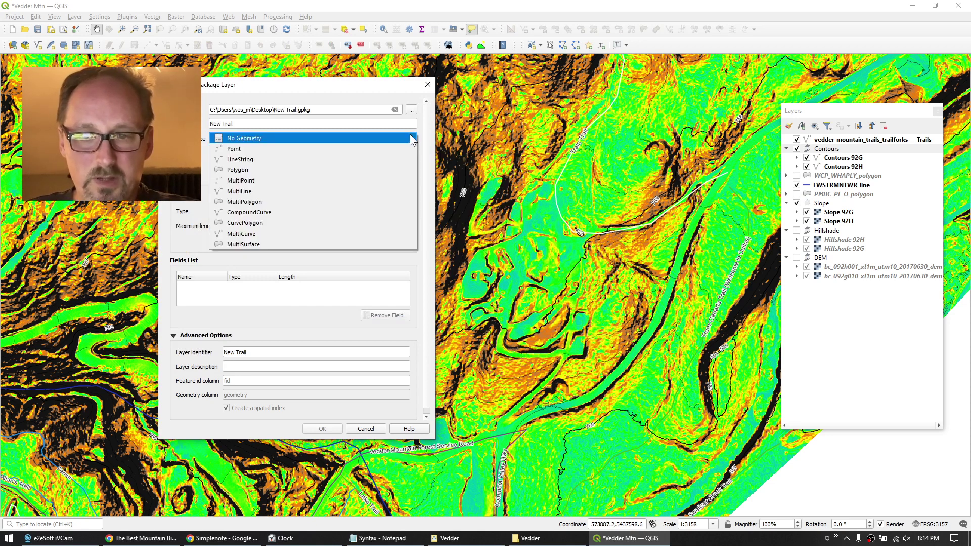
click(240, 192)
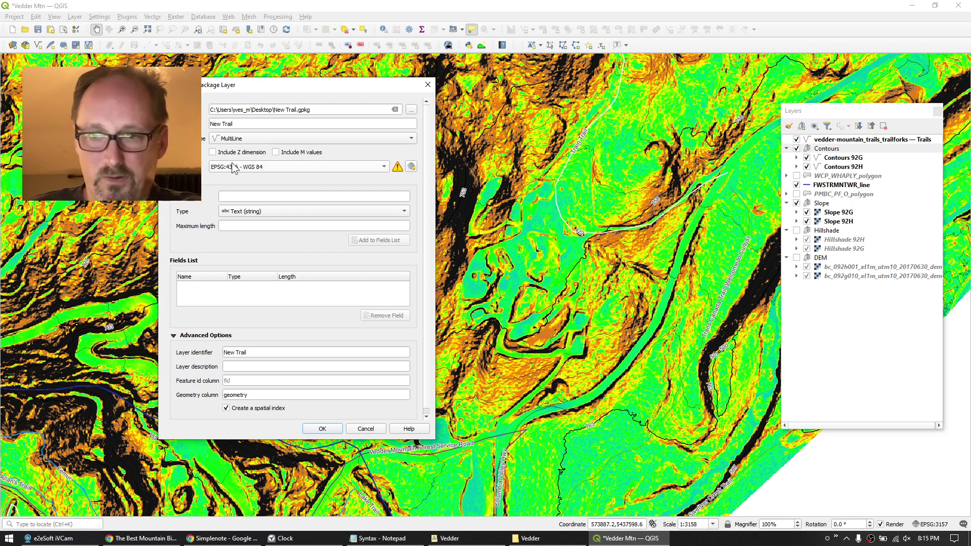
click(326, 165)
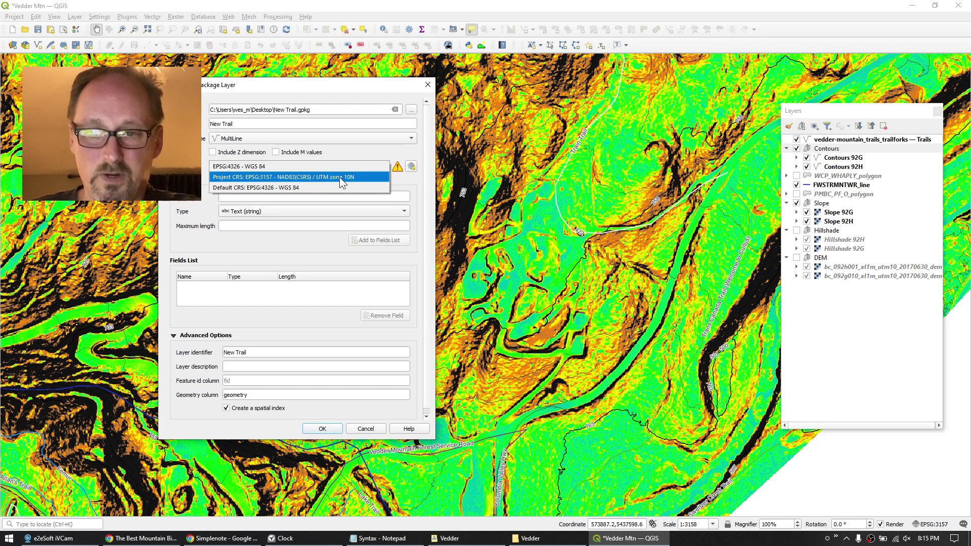
click(339, 177)
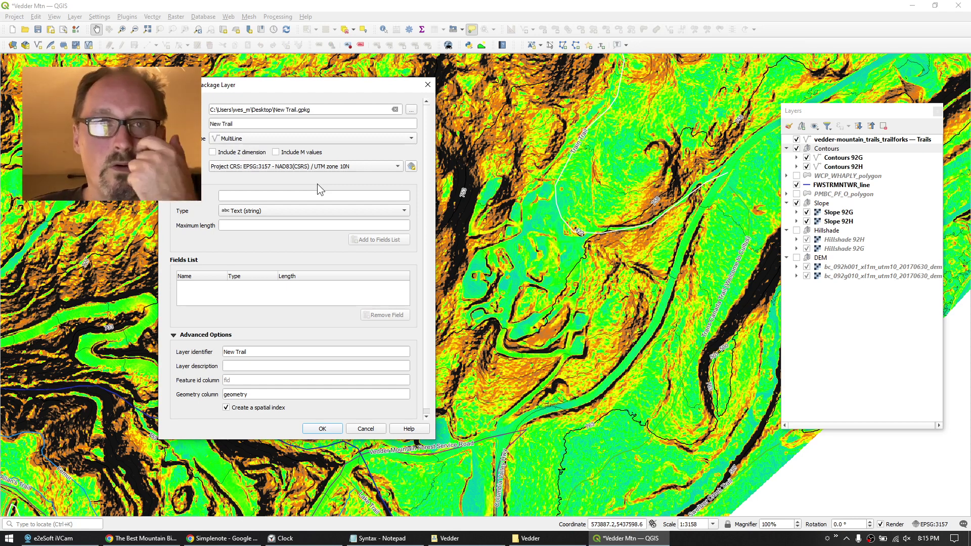
Include Z values and add a text field Name with maximum length 80.
click(212, 152)
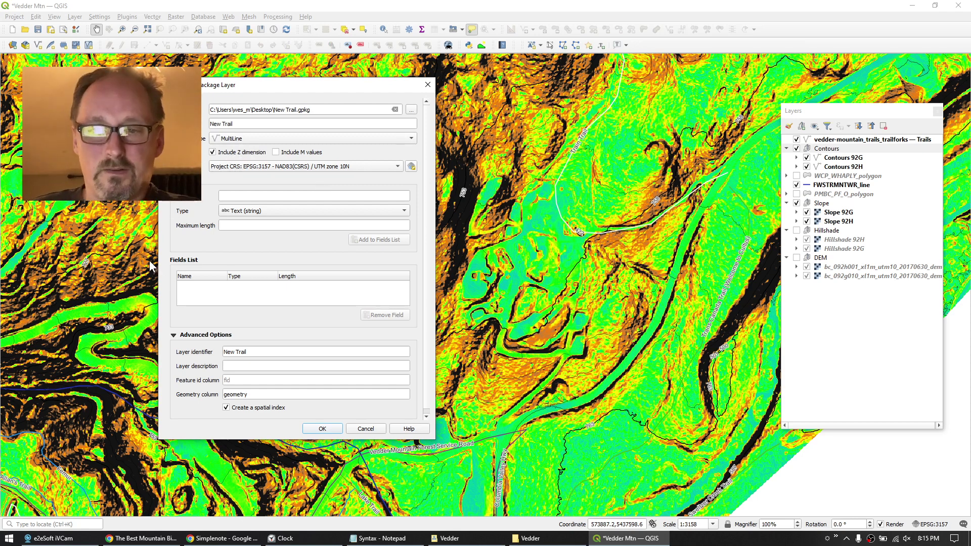
click(268, 195)
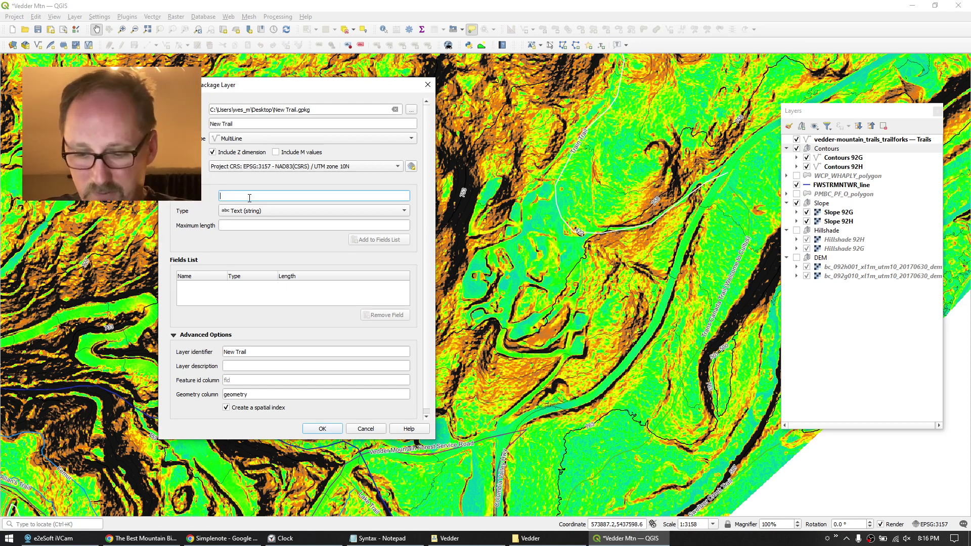
text(Name)
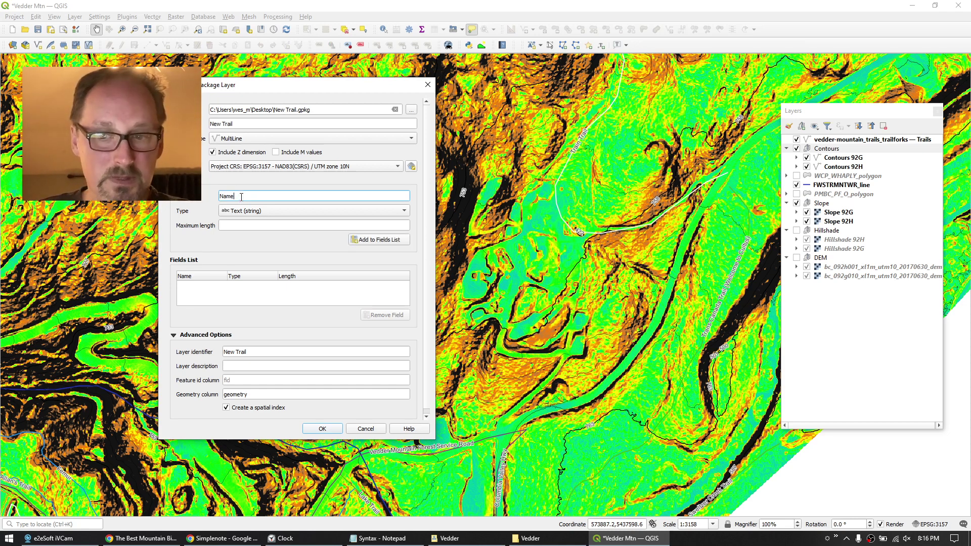
click(245, 227)
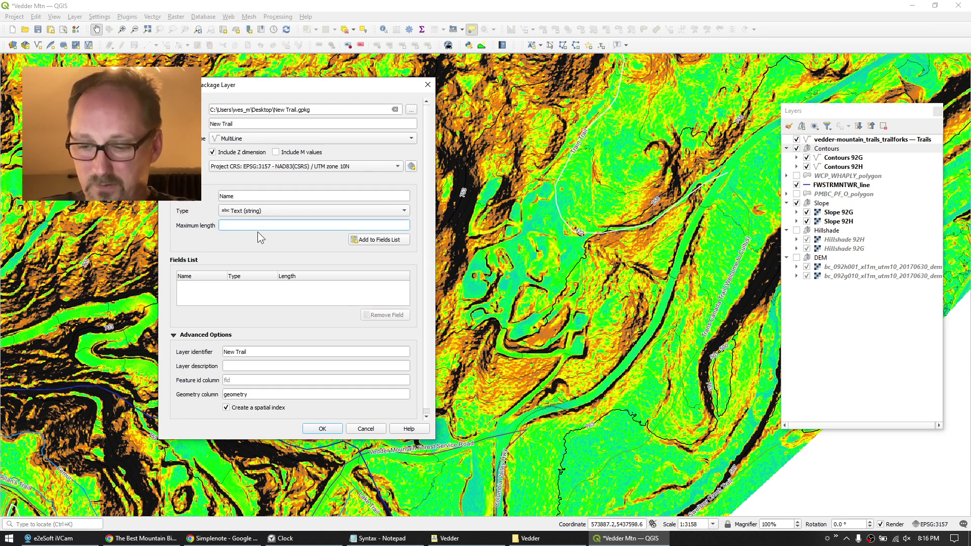
text(80)
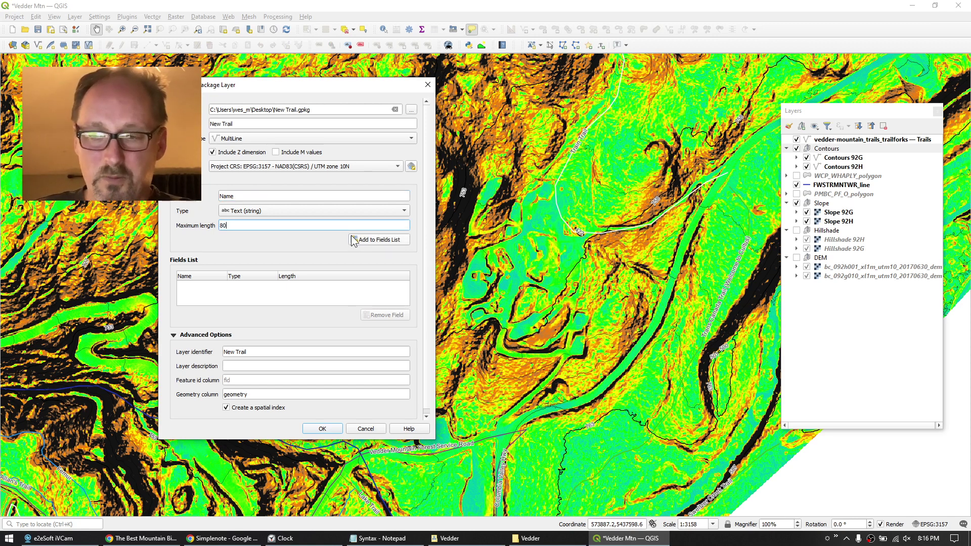
click(377, 242)
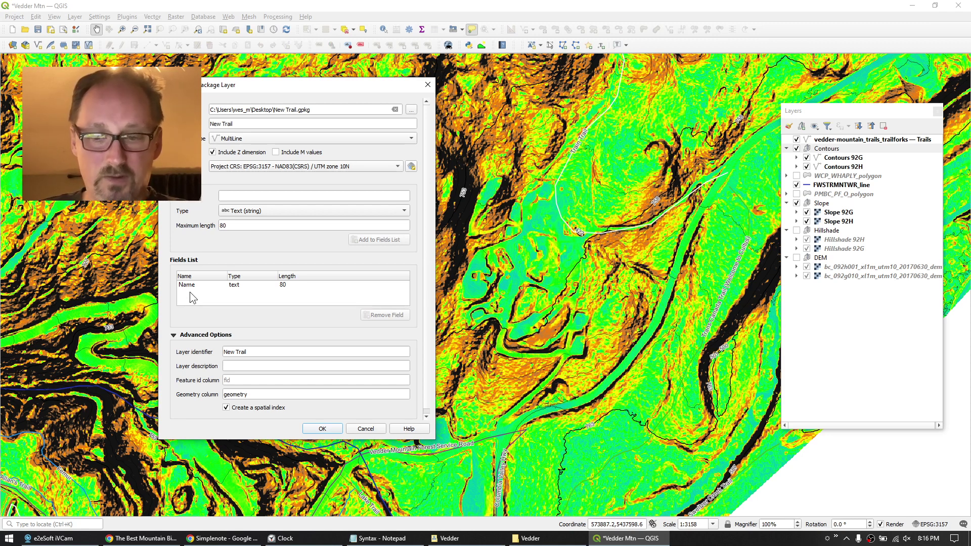
Create the New Trail layer, move it to the top level, and style it as a dark blue 0.5 mm line.
click(322, 430)
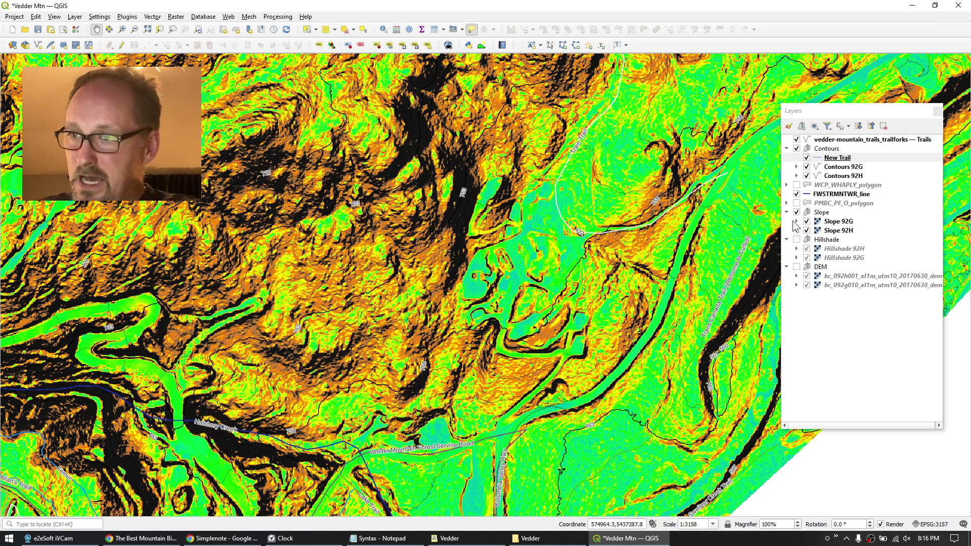
drag(833, 160, 835, 147)
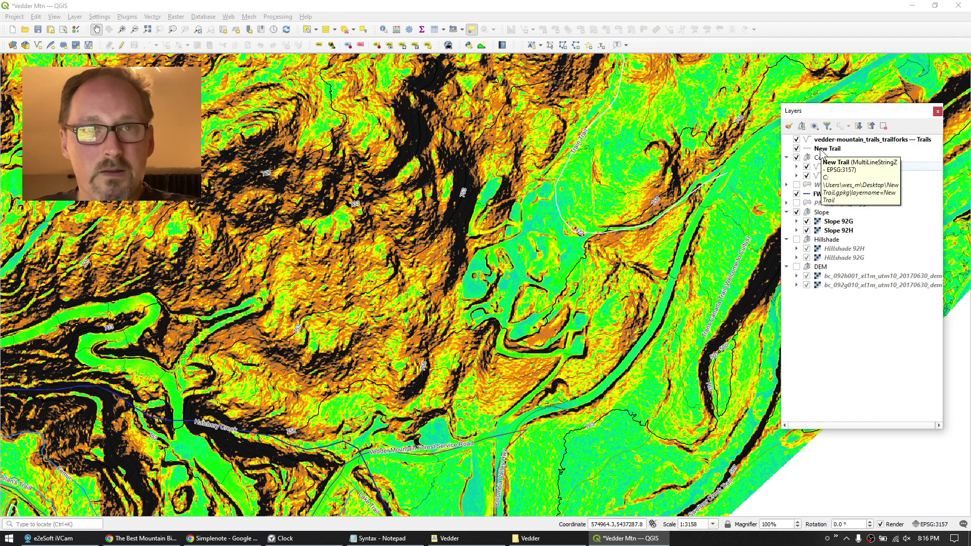
double_click(827, 148)
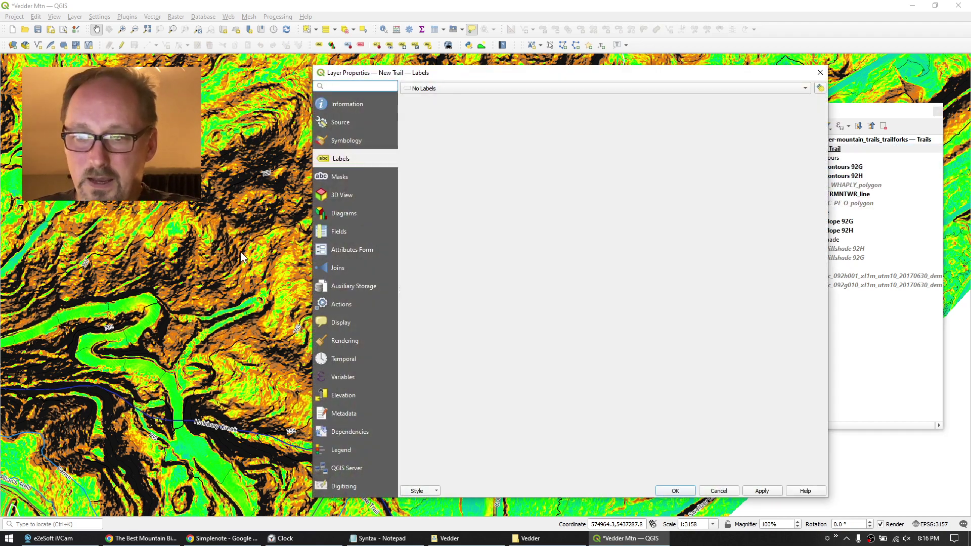
click(345, 141)
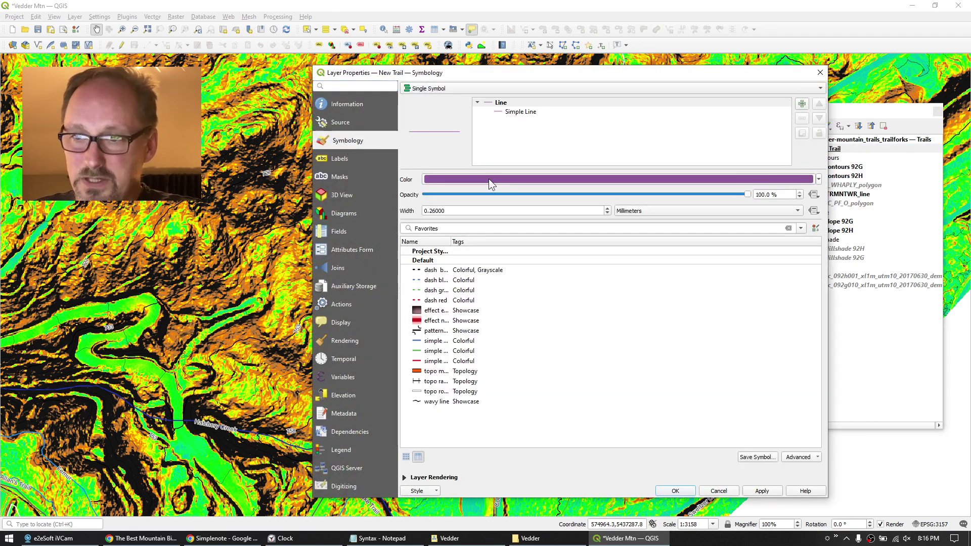
click(489, 177)
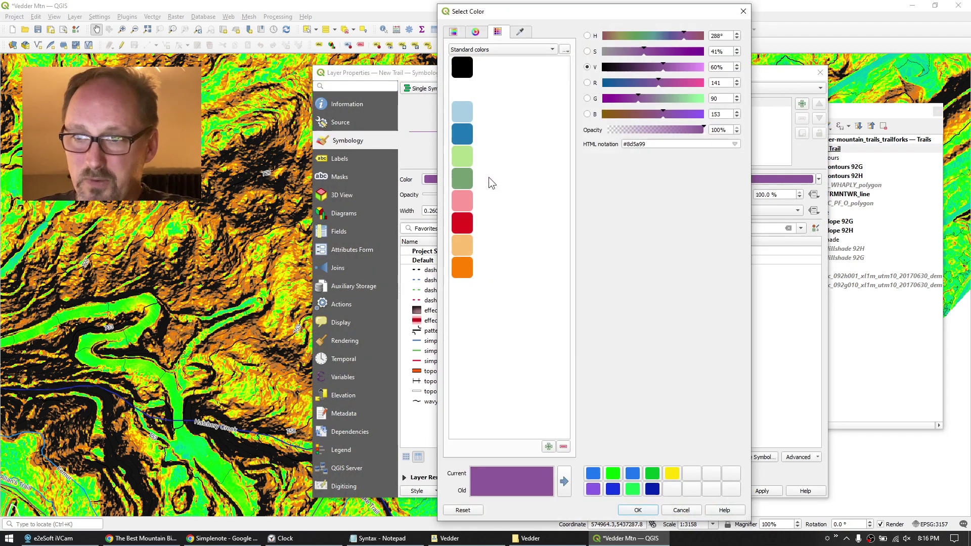
click(612, 488)
click(638, 510)
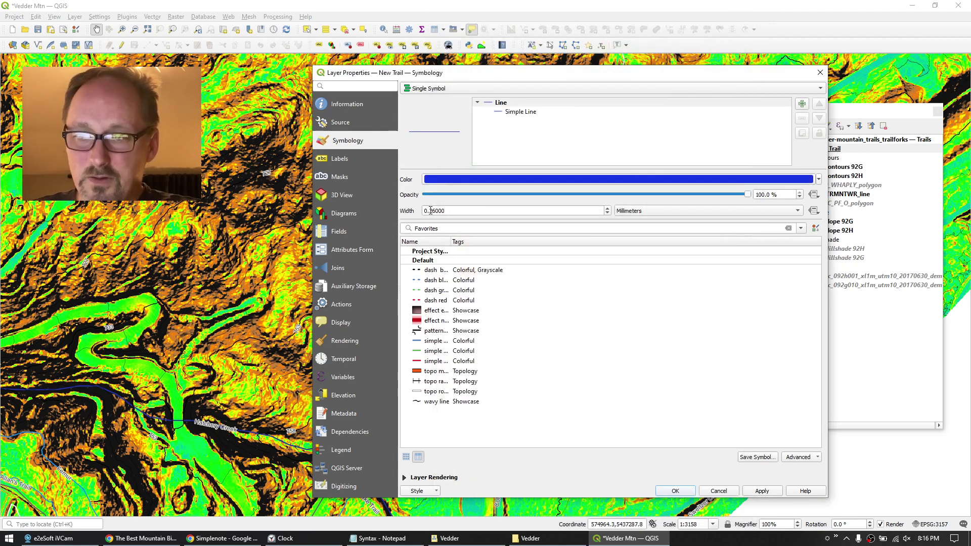
double_click(474, 209)
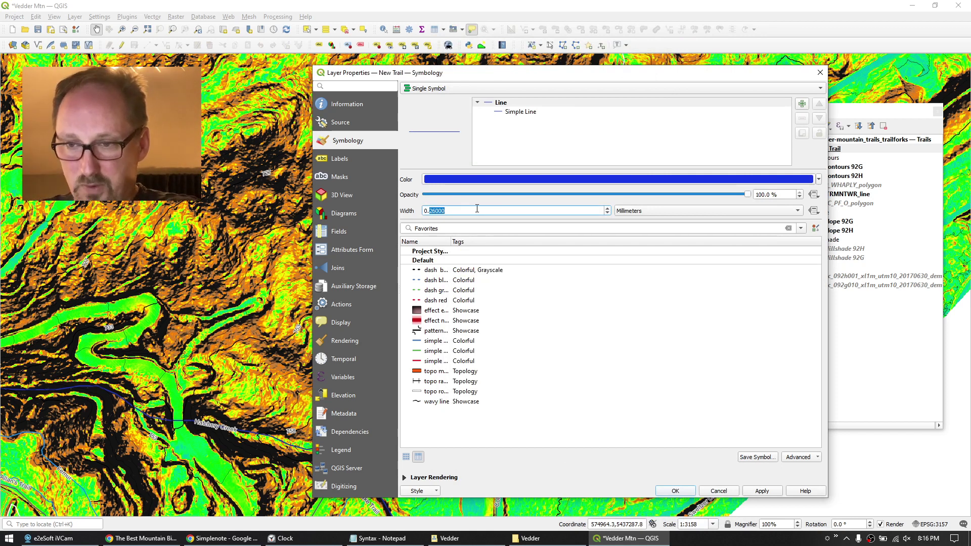
text(5)
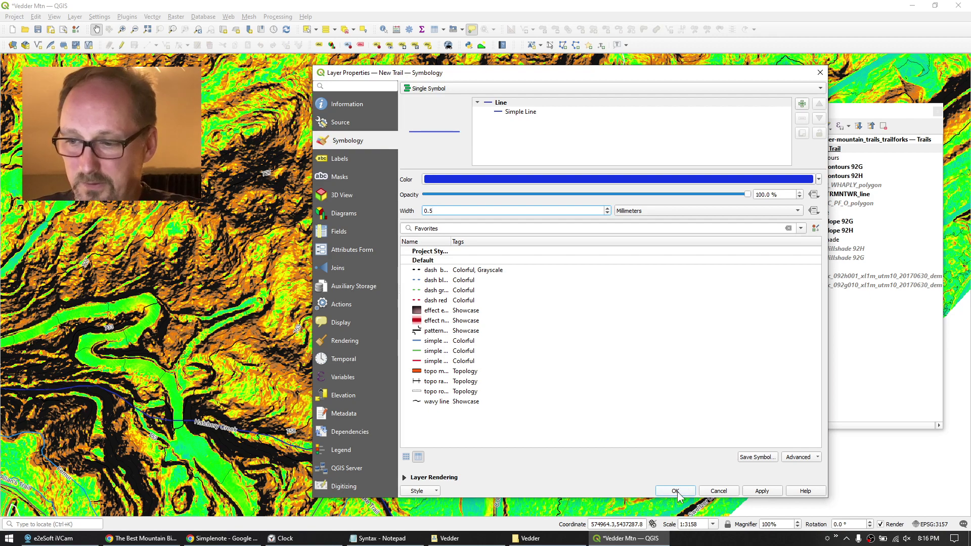
click(675, 490)
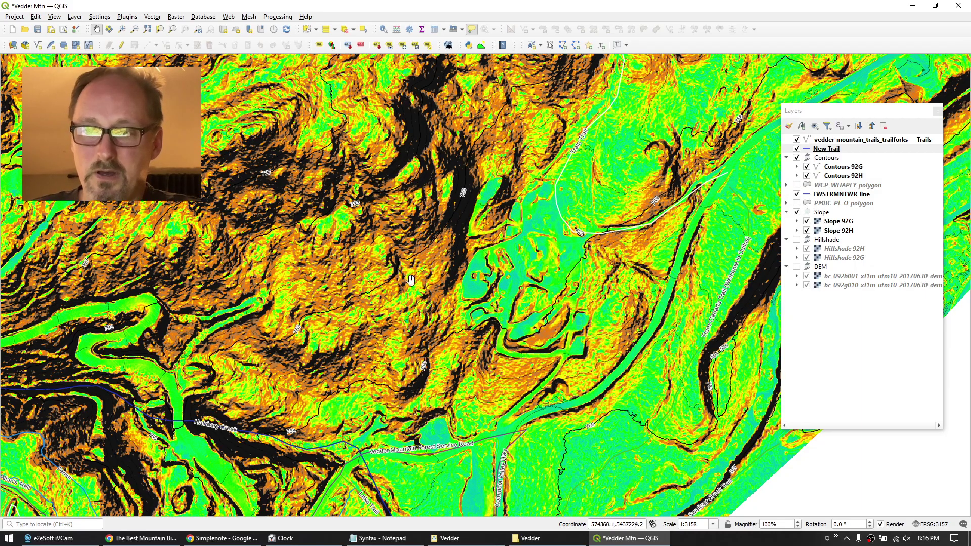
Pan the slope map south toward the Vedder Mountain Forest Service Road, then select the New Trail layer.
drag(409, 279, 396, 397)
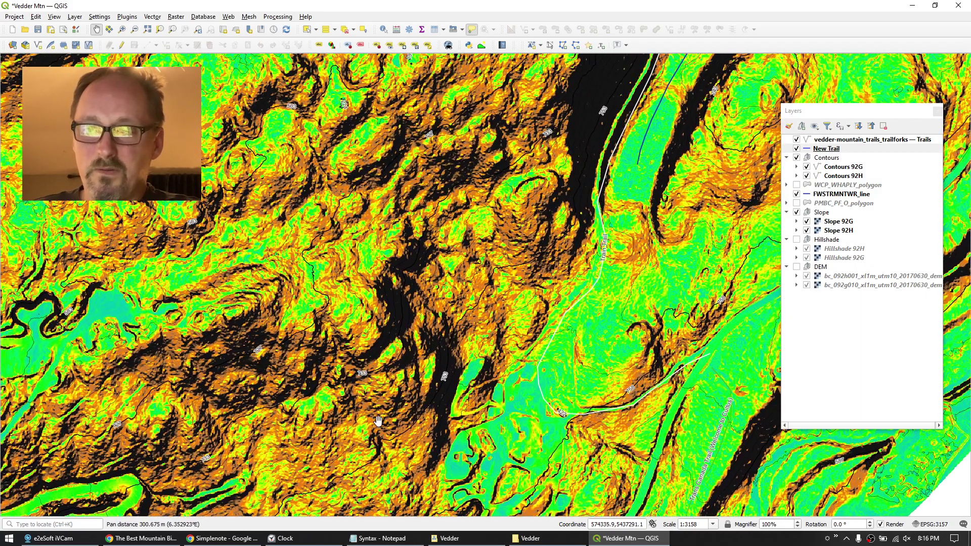
scroll(388, 455, down, 1)
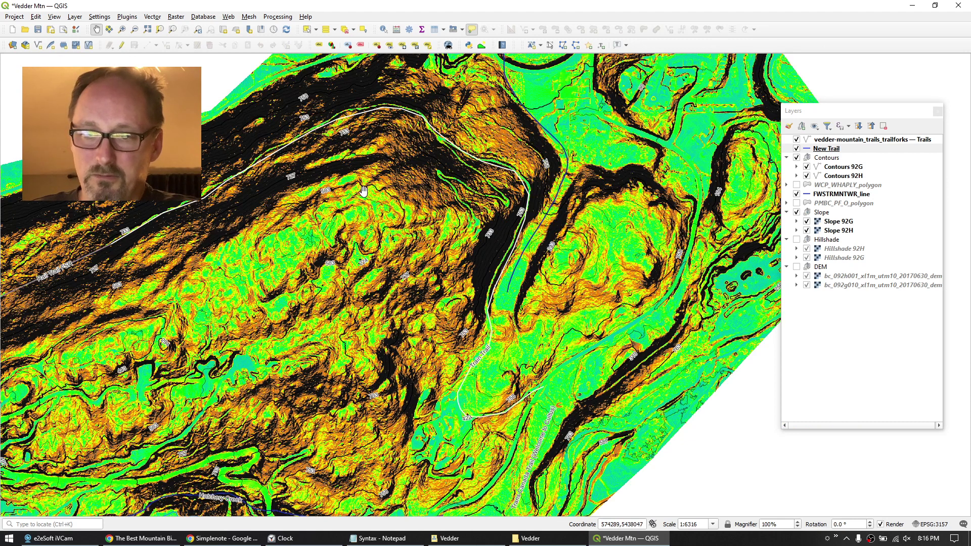
scroll(343, 182, up, 1)
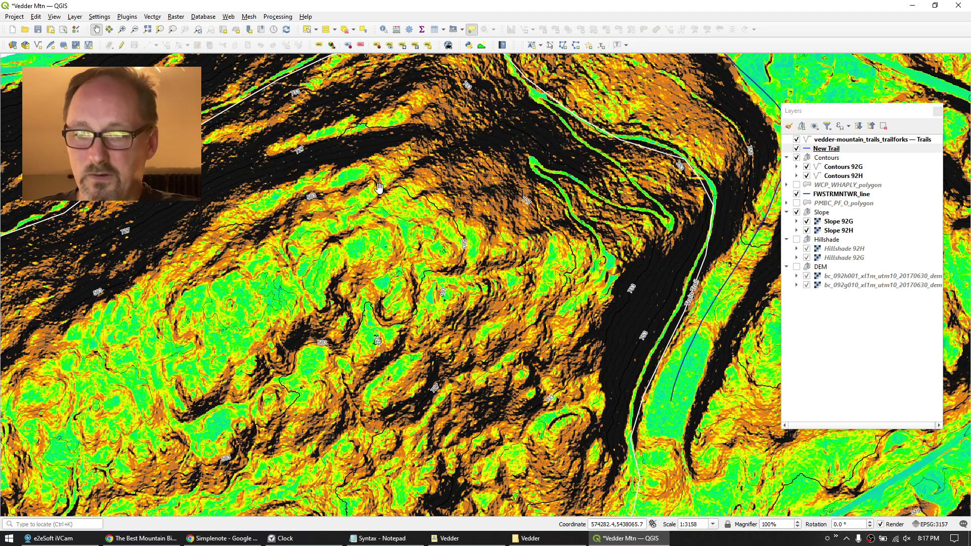
drag(476, 344, 471, 98)
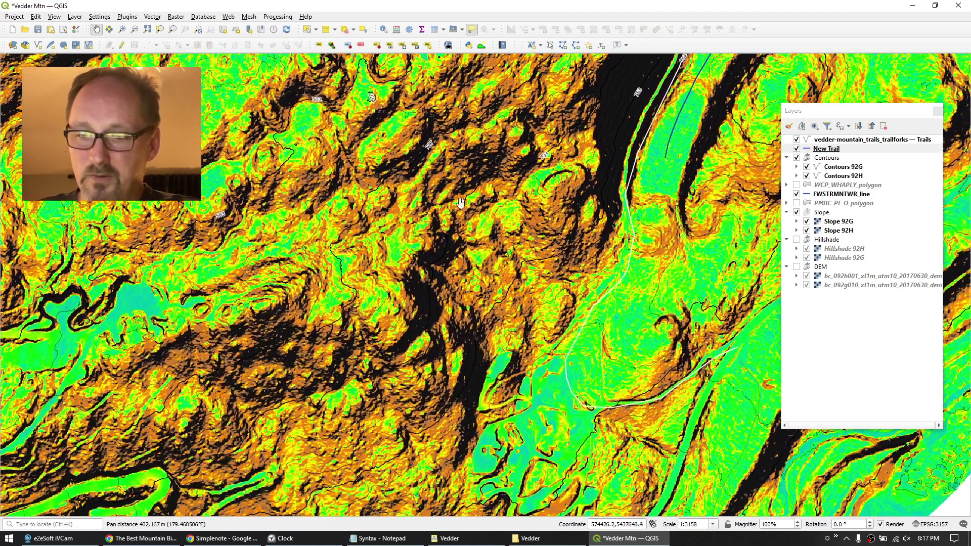
drag(422, 497, 454, 229)
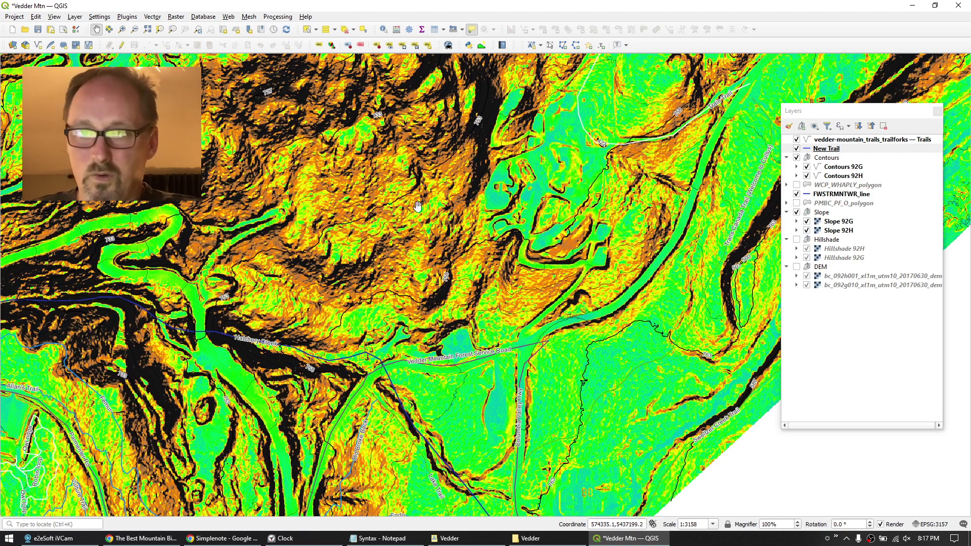
click(820, 149)
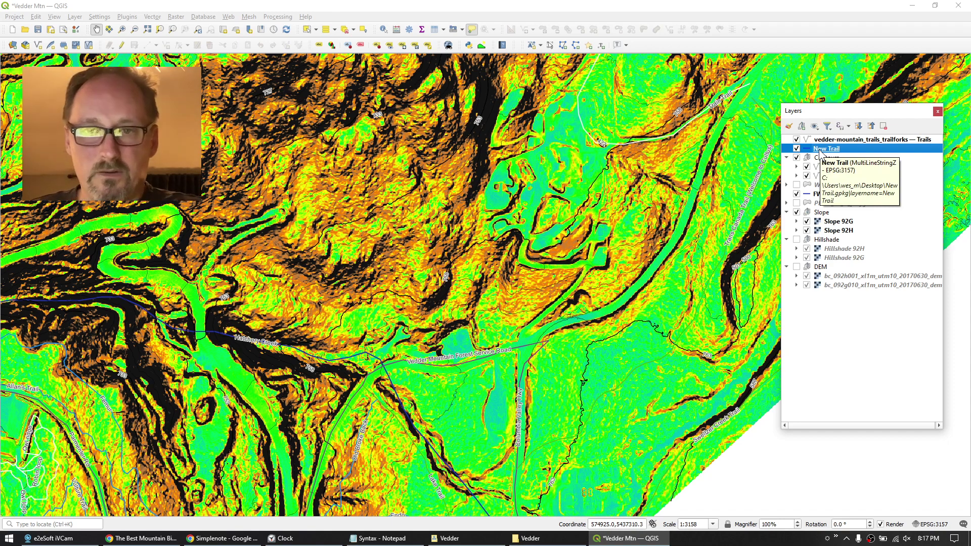
Turn on editing for New Trail and switch to the Add Line Feature tool.
click(121, 46)
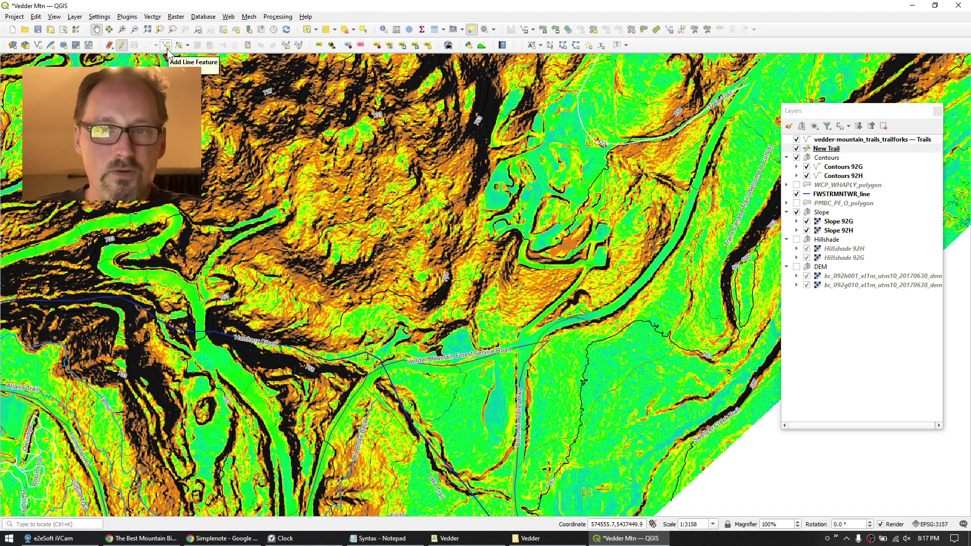
click(167, 50)
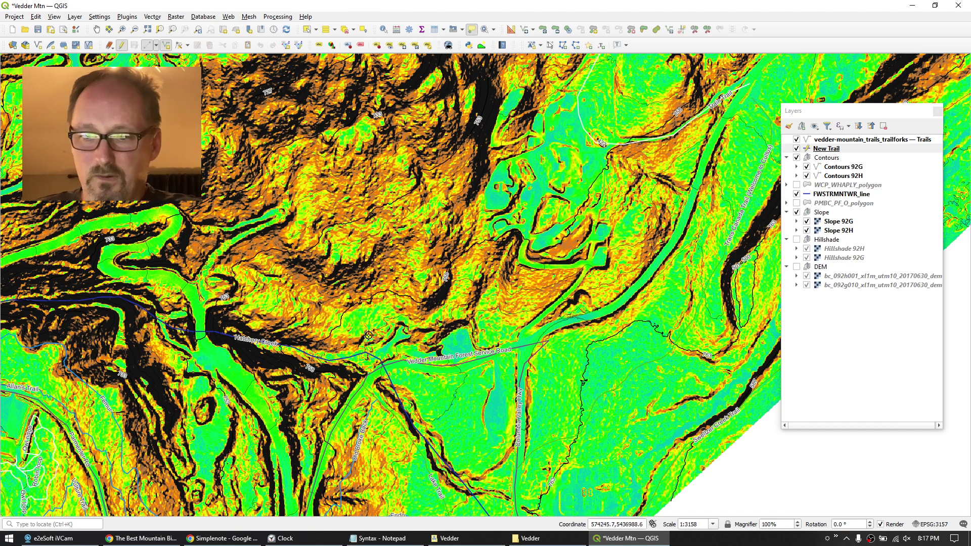
Zoom in on the slope at the trail's starting area and place the first trail vertex.
scroll(393, 353, up, 1)
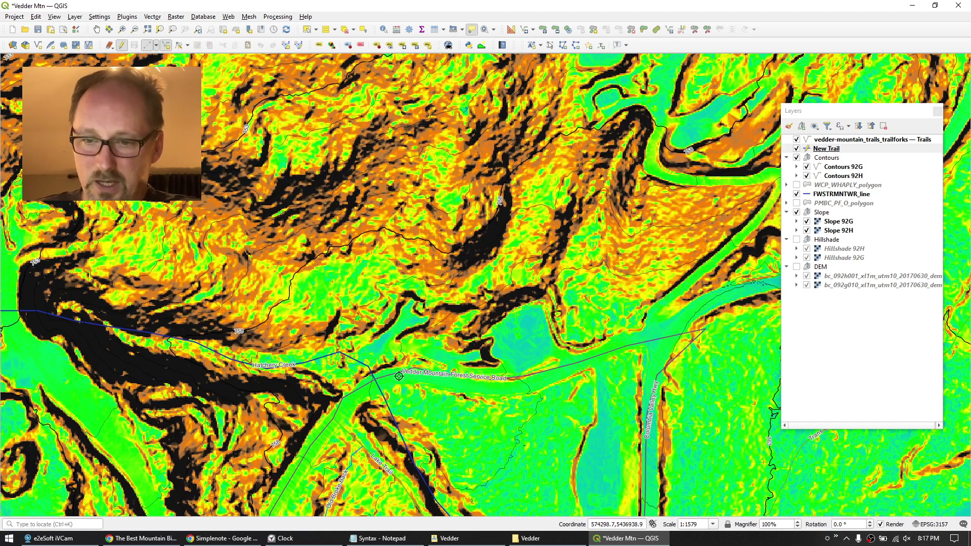
scroll(400, 374, up, 1)
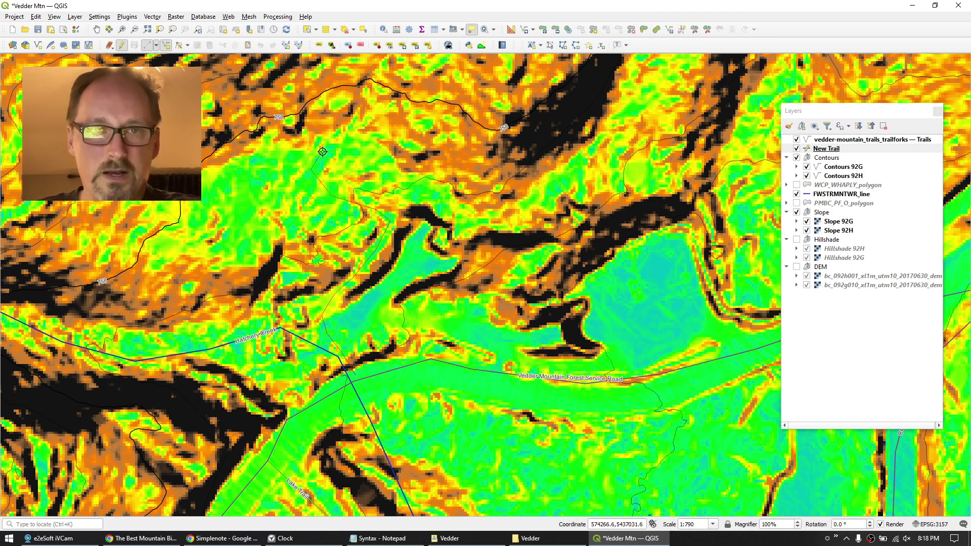
drag(351, 139, 266, 294)
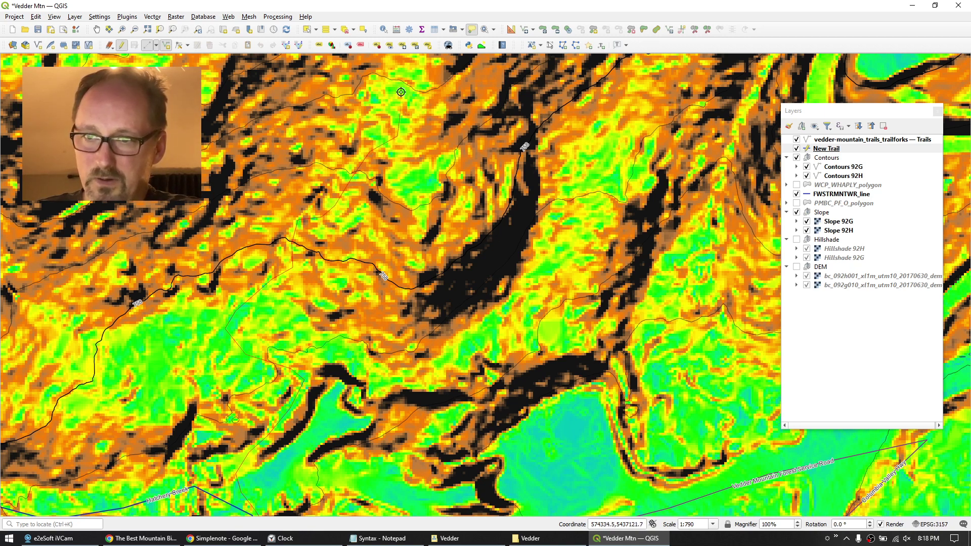
drag(401, 91, 397, 337)
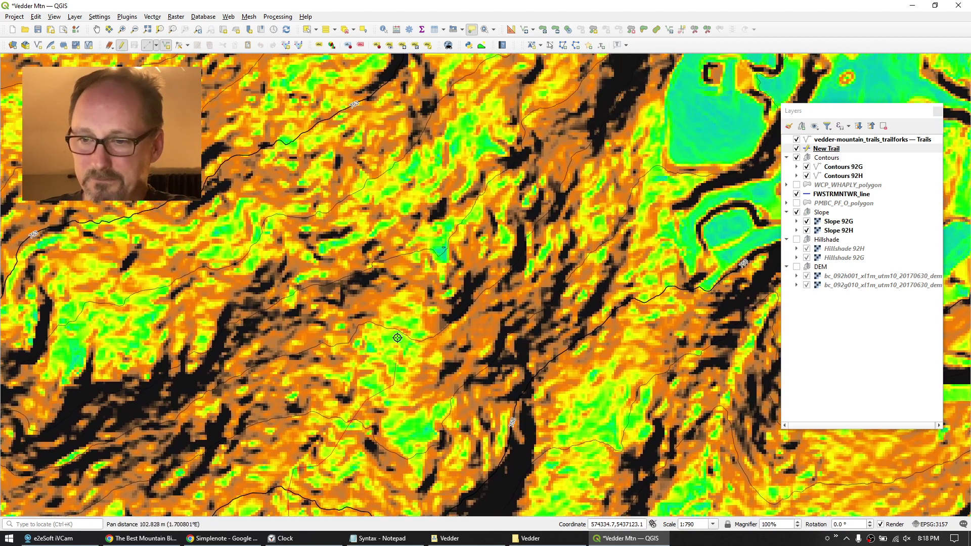
scroll(398, 337, down, 1)
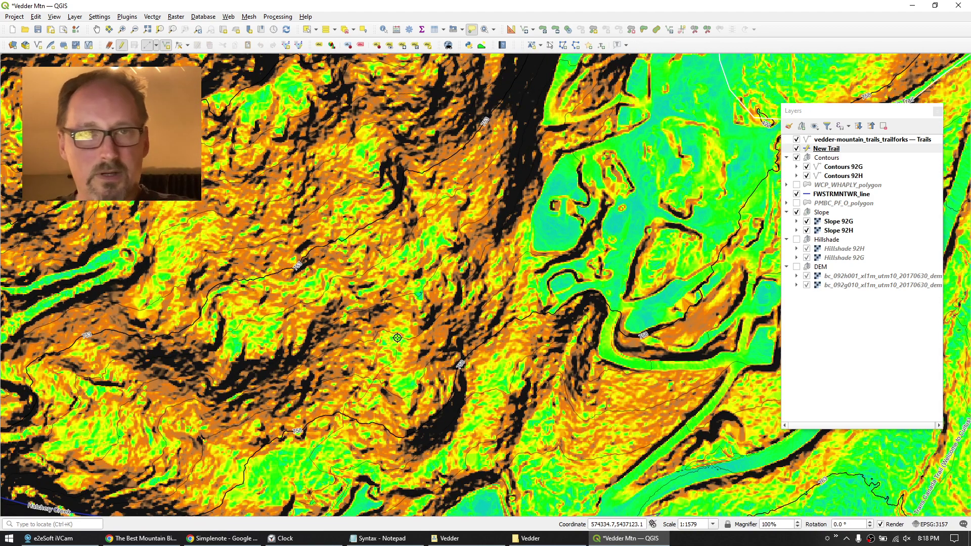
scroll(397, 338, up, 1)
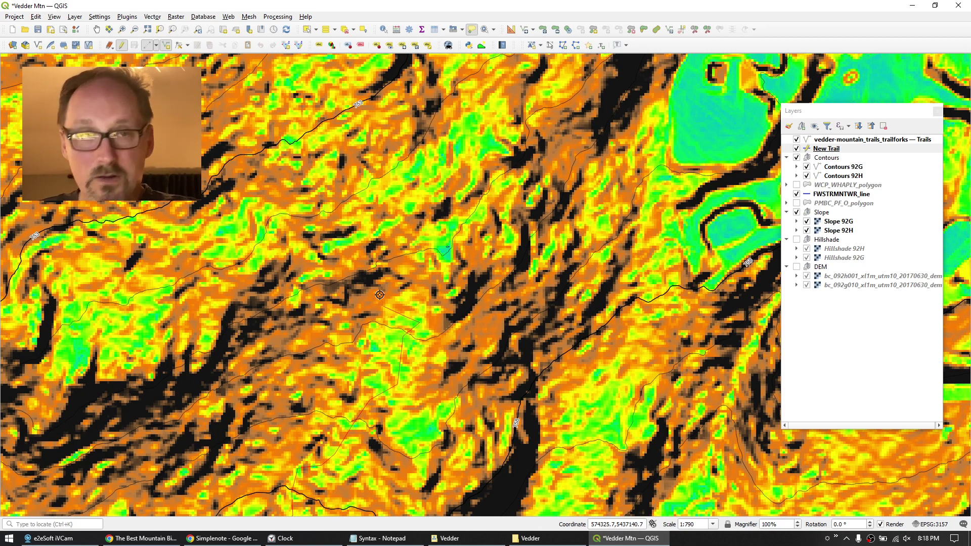
click(380, 295)
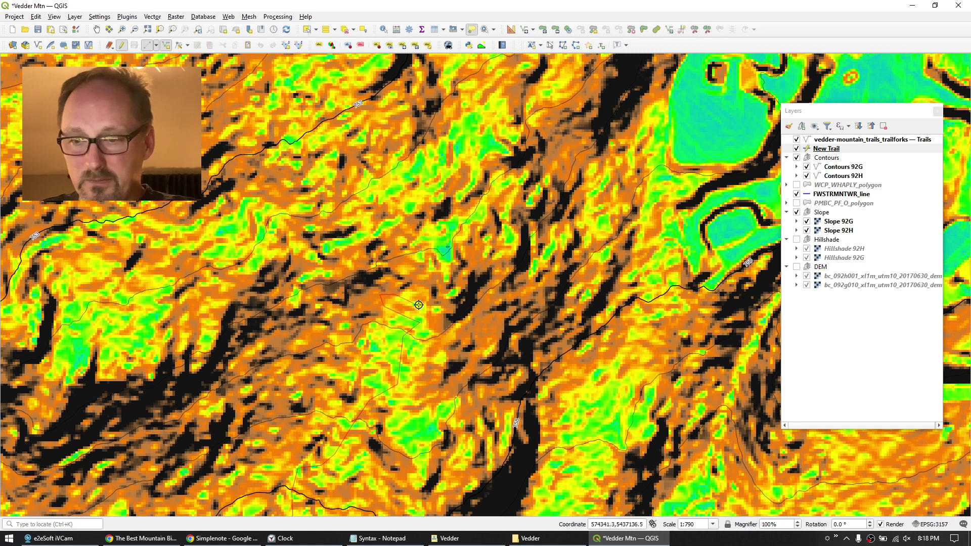
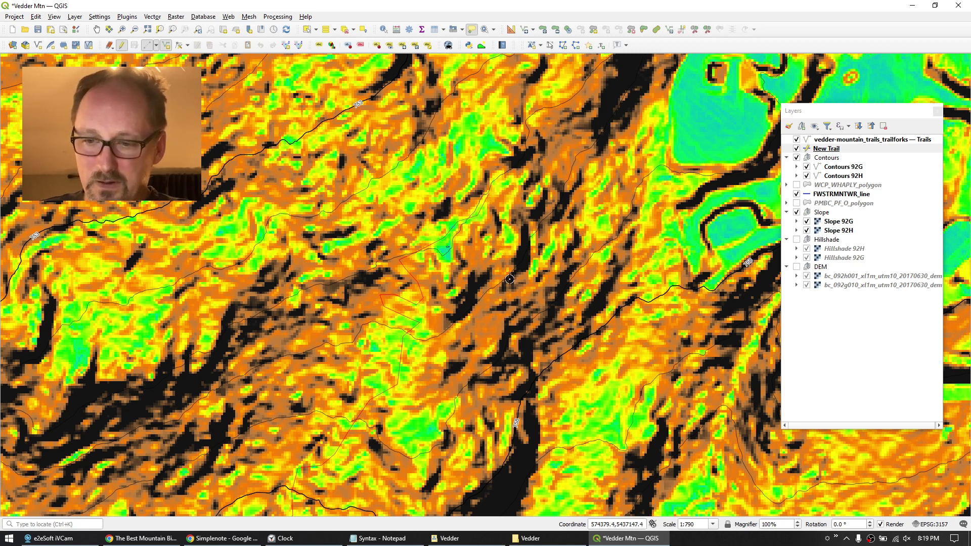
Pan the slope map up and right to reveal more of the trail-drawing area.
drag(508, 279, 480, 371)
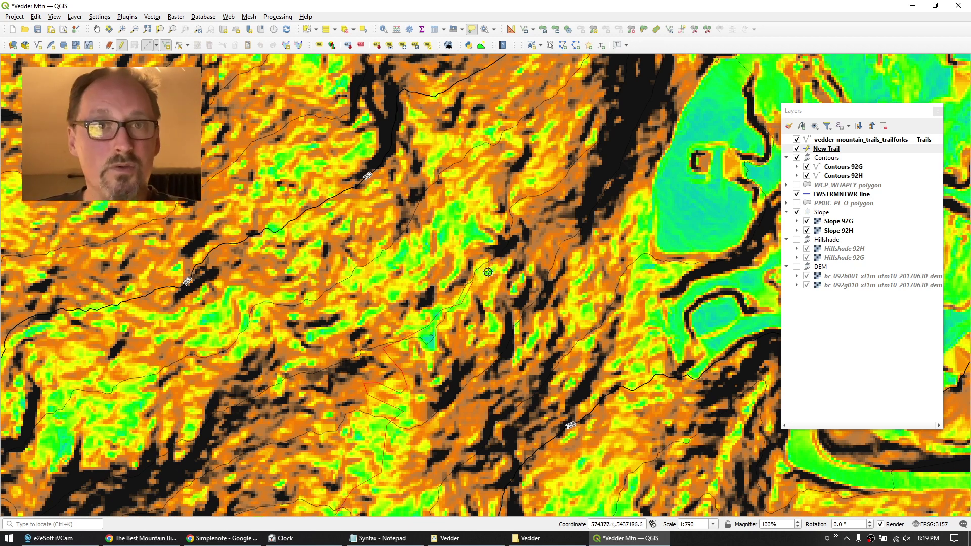
End the trail line and save it as a New Trail feature named 'Climb. 1'.
right_click(475, 280)
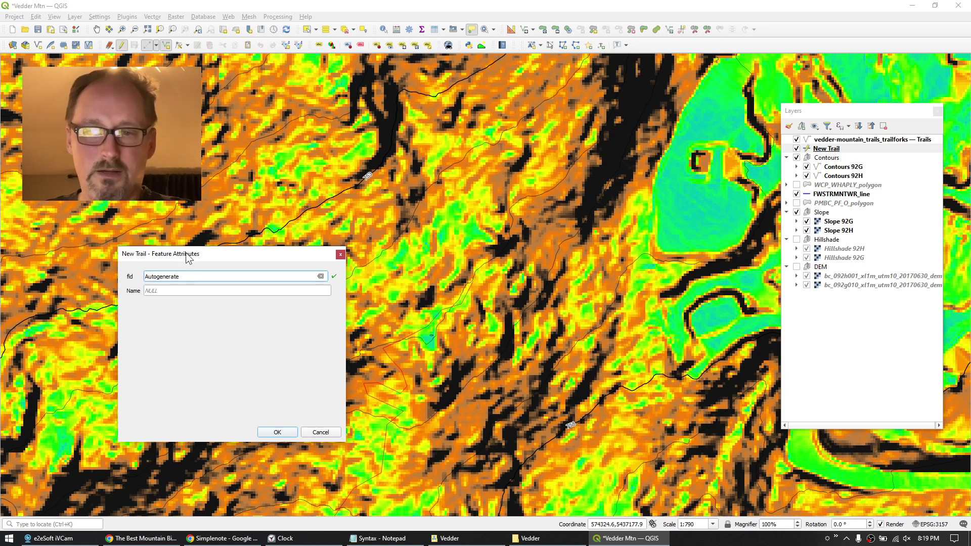
drag(199, 252, 277, 241)
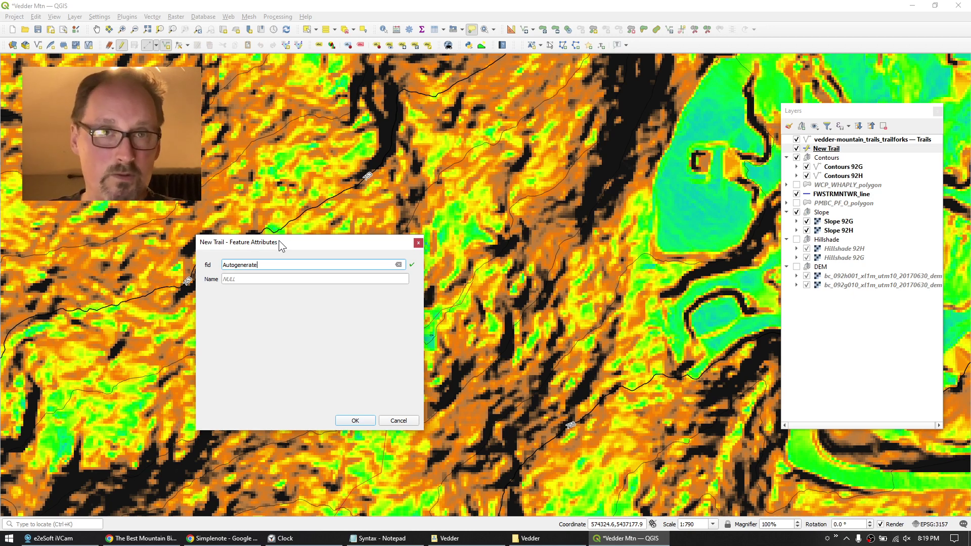
click(242, 279)
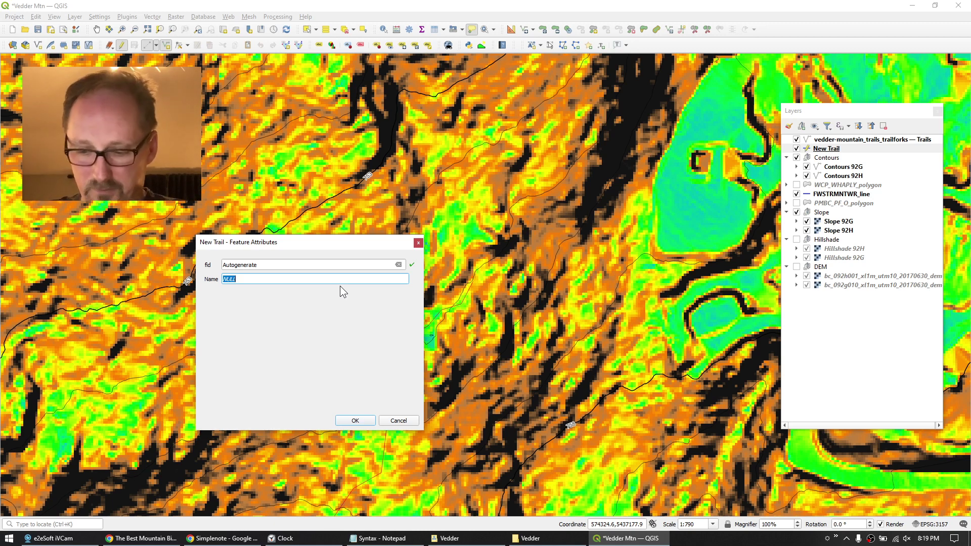
text(Climb. 1)
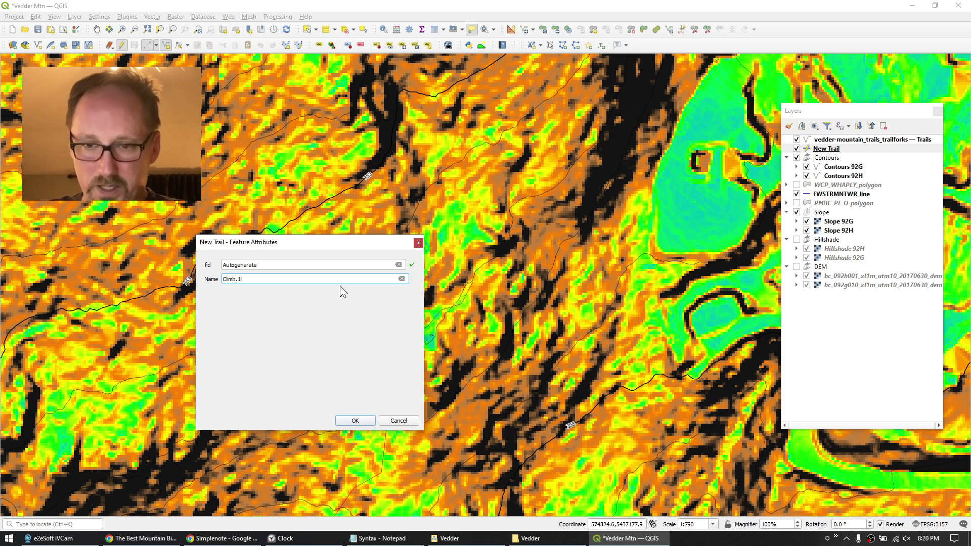
click(355, 421)
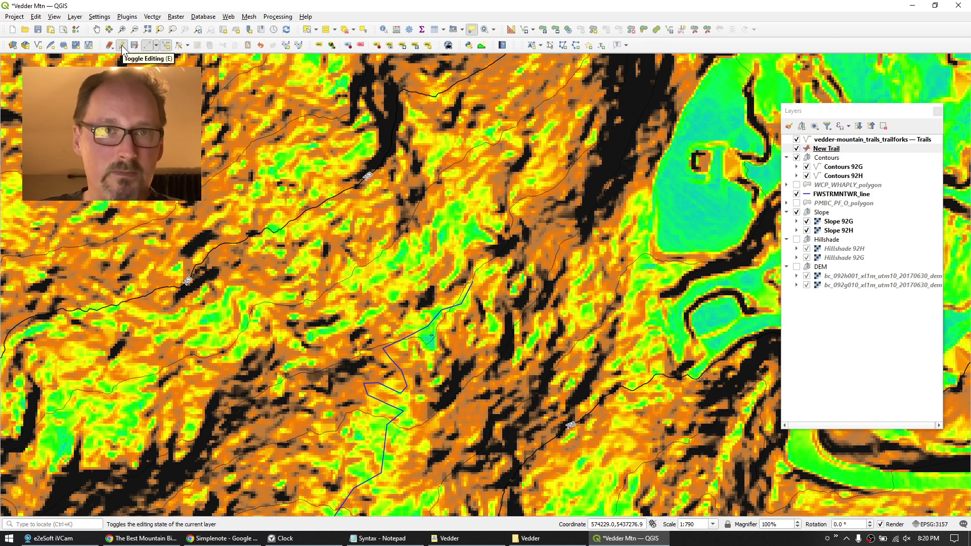
Save the New Trail edits, stop editing, and zoom out to 1:1579 to show the whole trail.
click(122, 47)
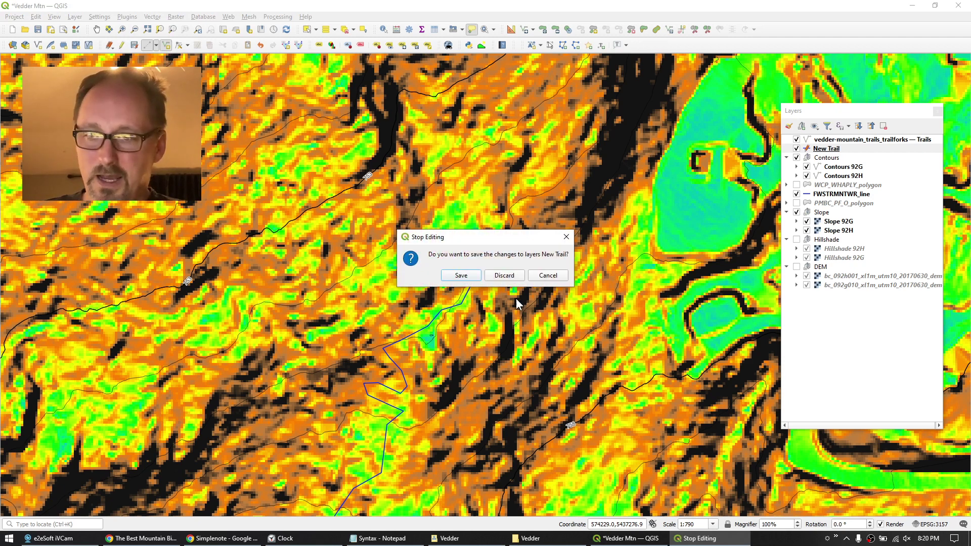
click(457, 275)
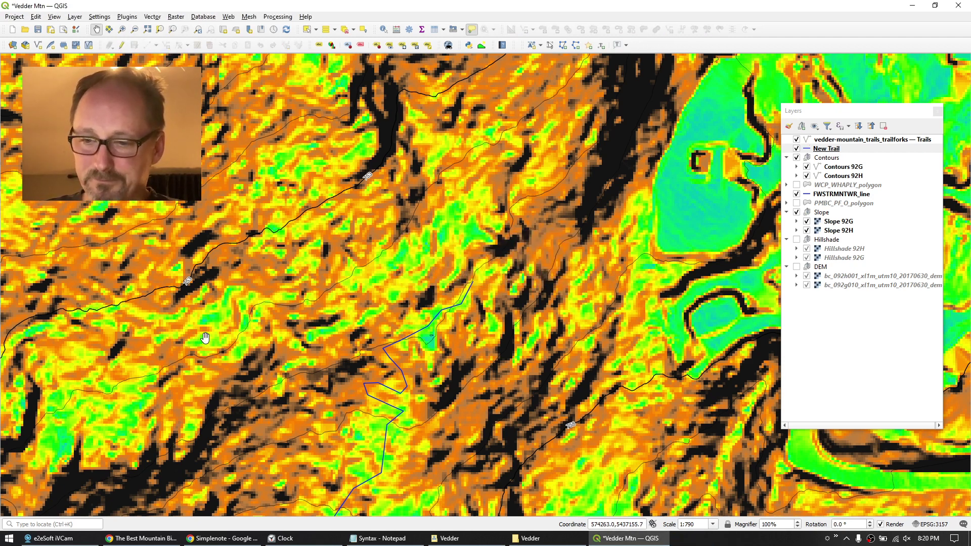
drag(282, 434, 265, 244)
scroll(207, 337, down, 1)
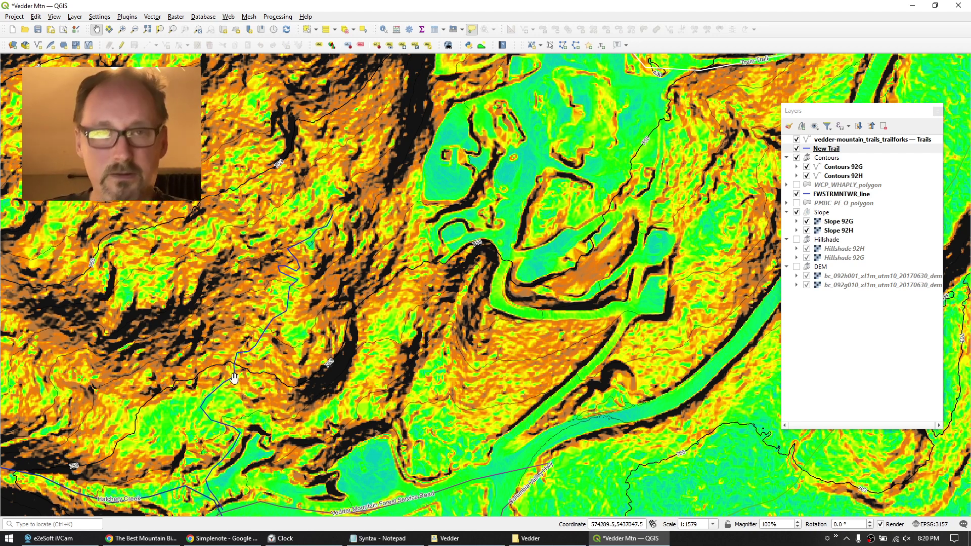
mouse_move(234, 377)
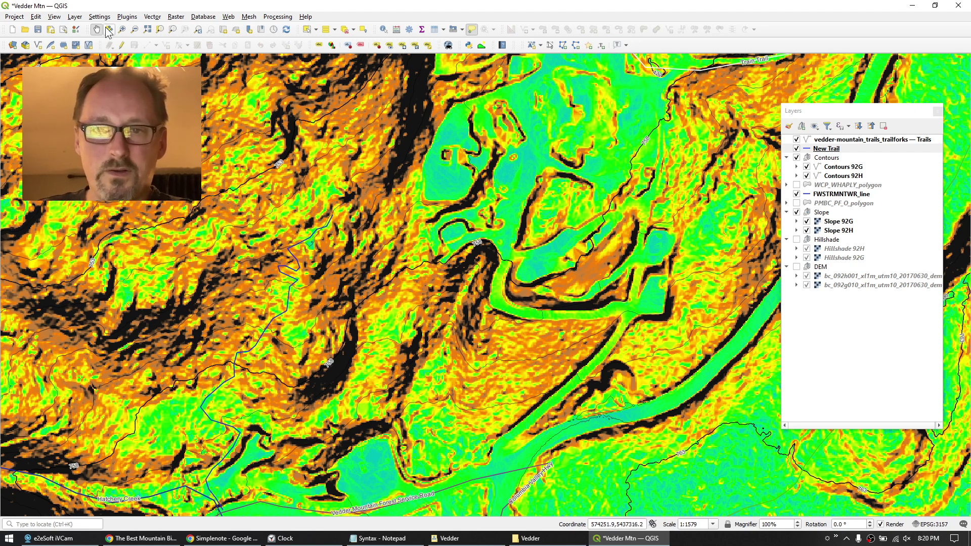
Confirm the Profile tool plugin 4.2.2 is installed, then open the Plugins > Profile Tool submenu.
click(126, 18)
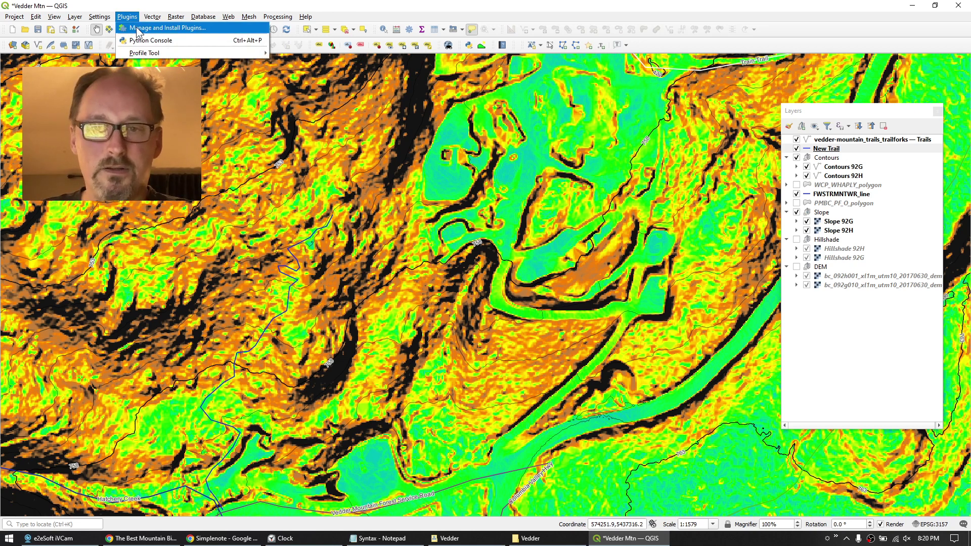
click(137, 29)
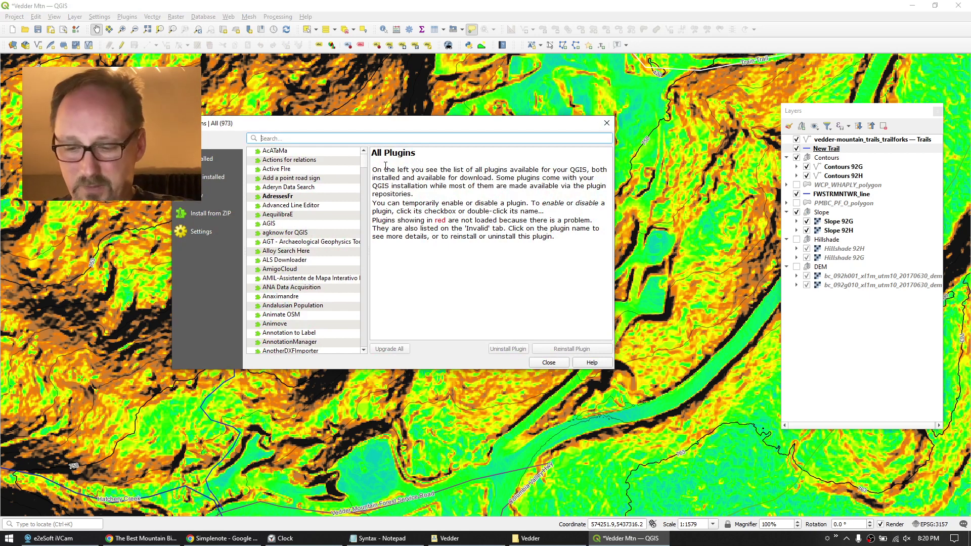
text(profile)
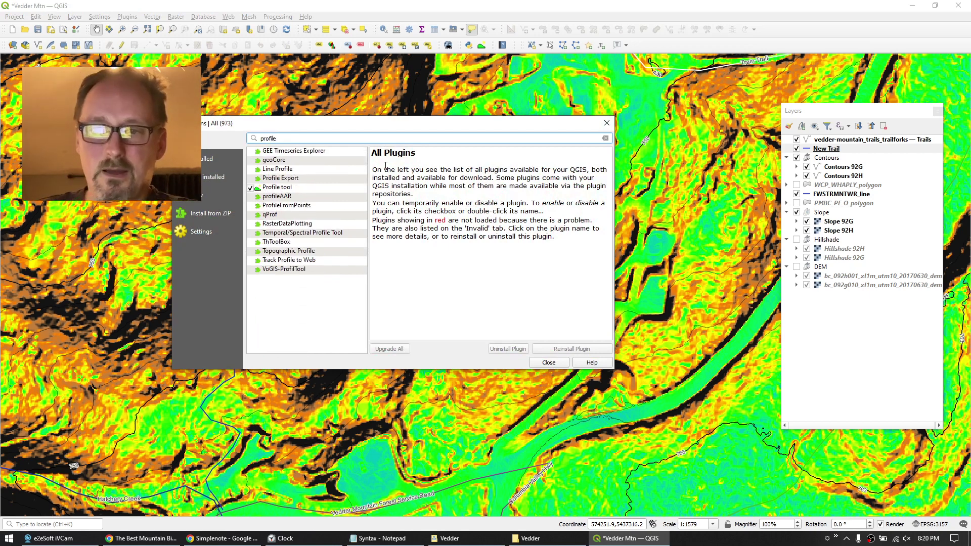
click(278, 188)
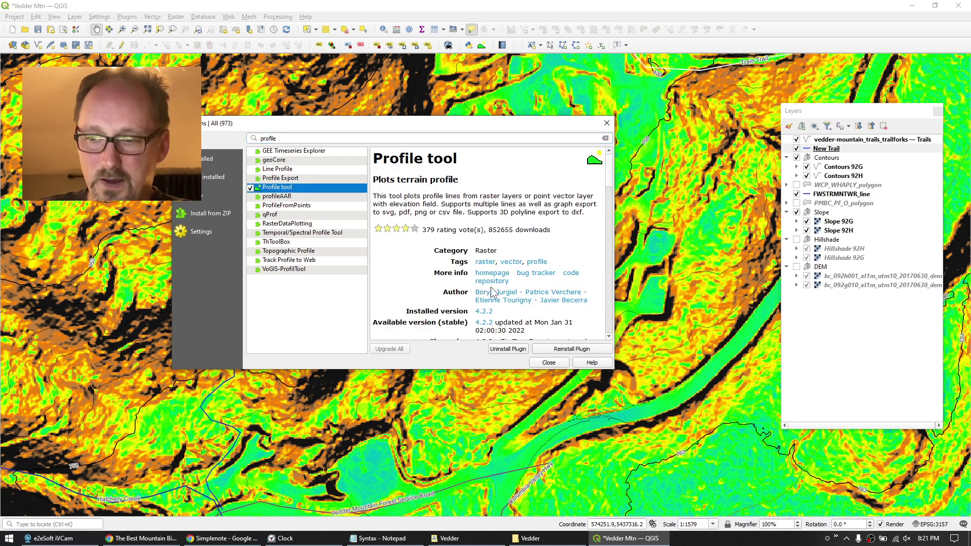
click(551, 362)
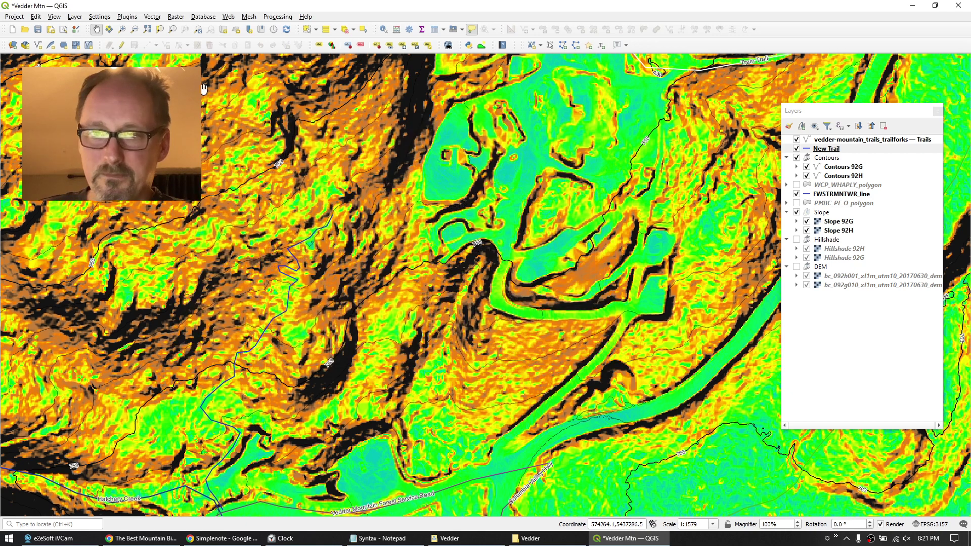
click(127, 16)
mouse_move(151, 54)
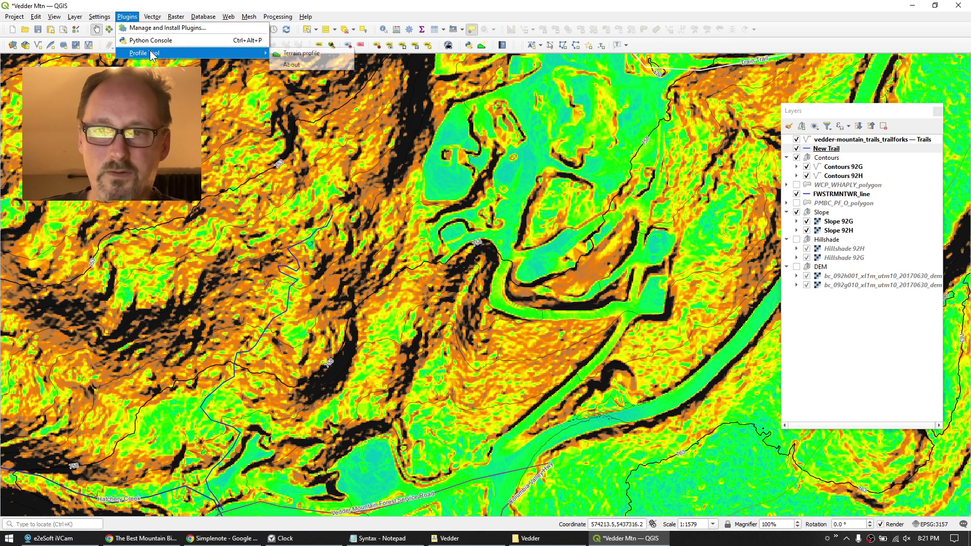
Open the Terrain profile tool as a narrower floating window over the map.
click(299, 54)
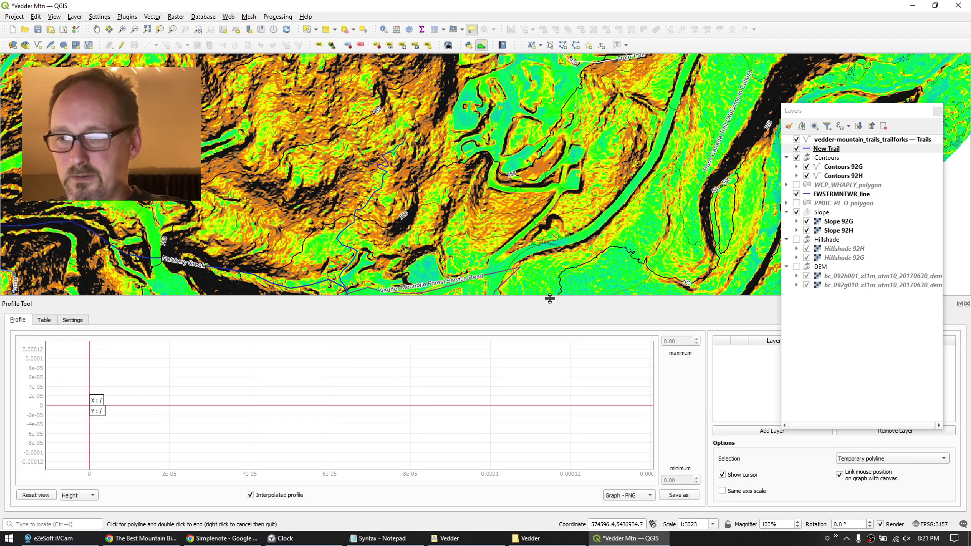
drag(553, 302, 579, 263)
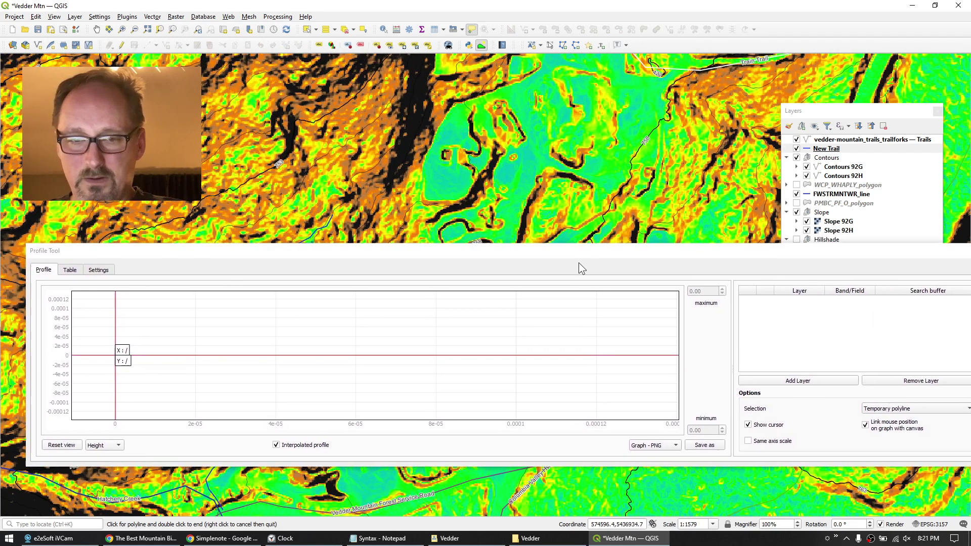
drag(26, 376, 114, 375)
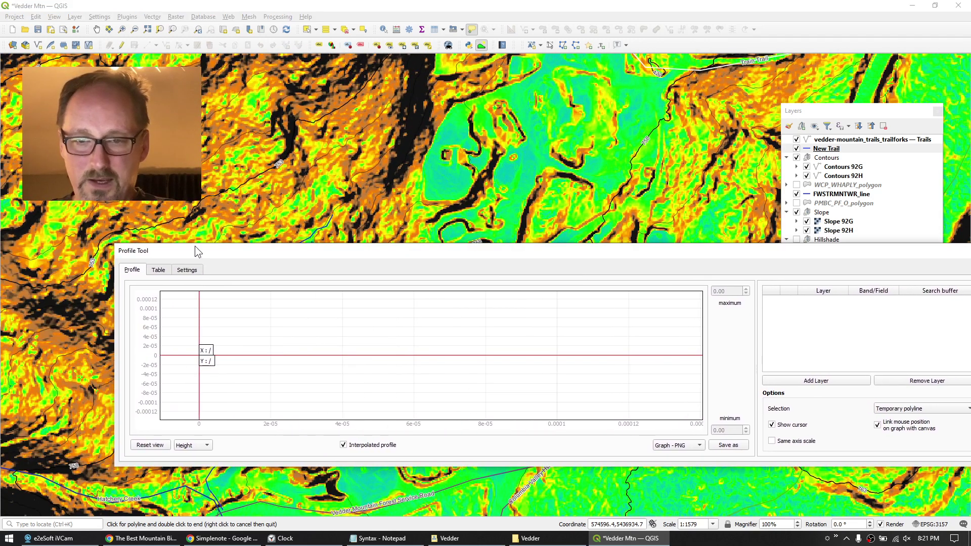
drag(372, 255, 321, 296)
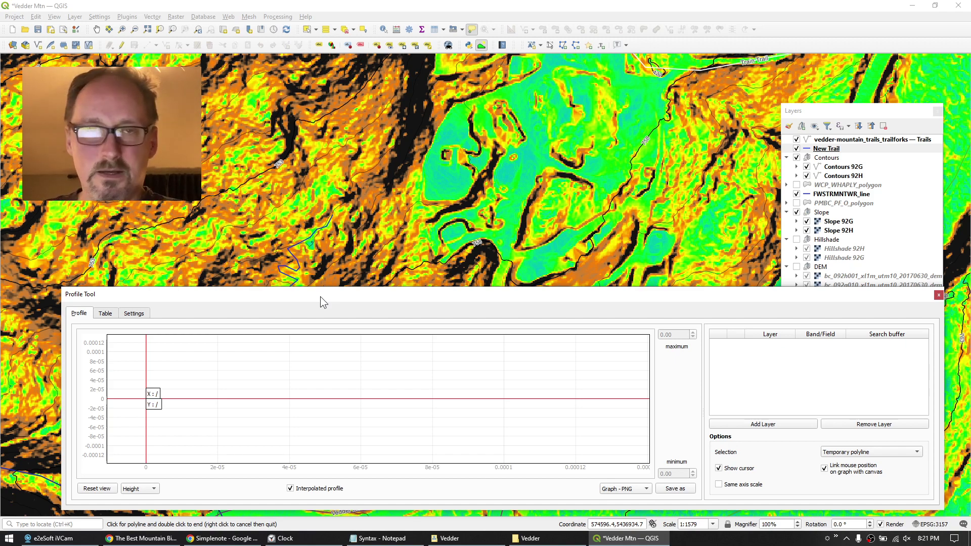
drag(320, 296, 290, 292)
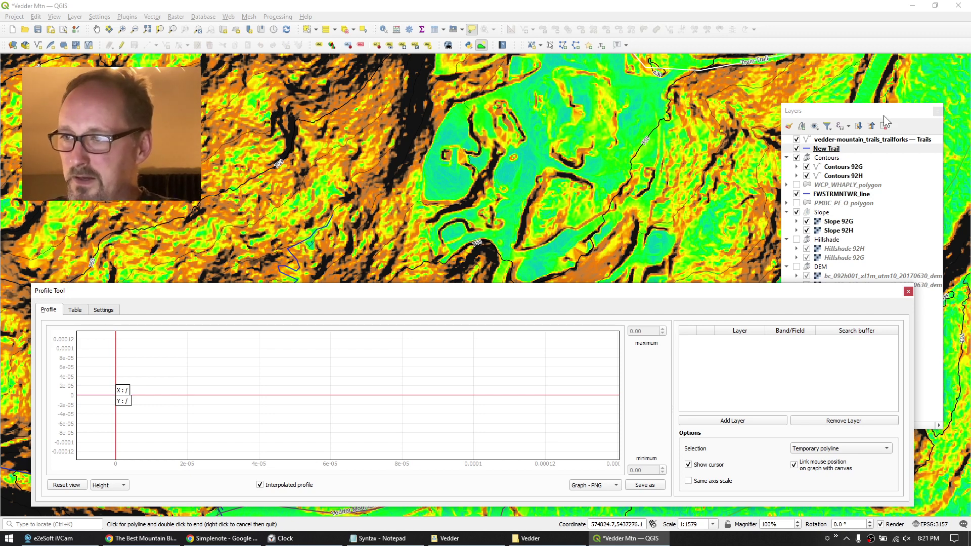
Add the bc_092h001_xl1m_utm10_20170630_dem layer and profile along the selected New Trail layer.
drag(884, 115, 893, 63)
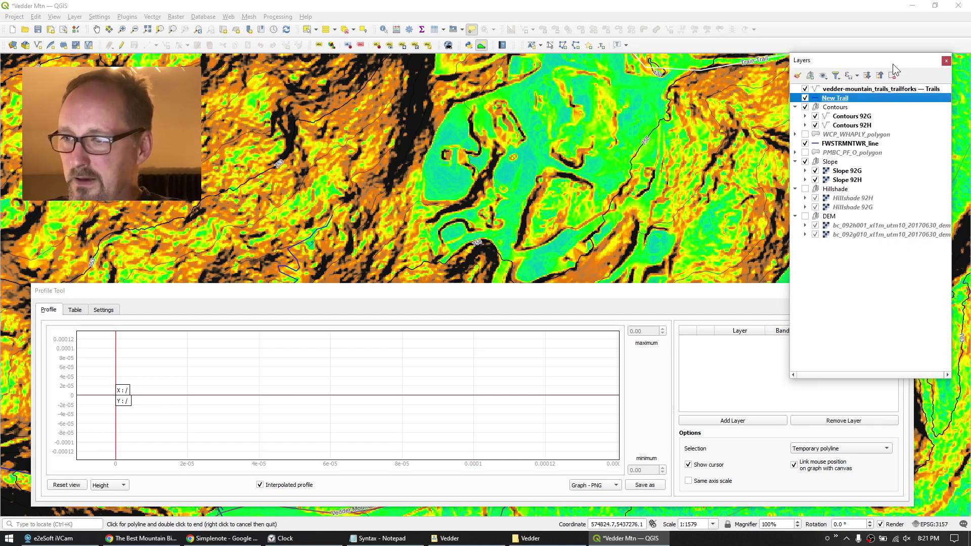
click(849, 234)
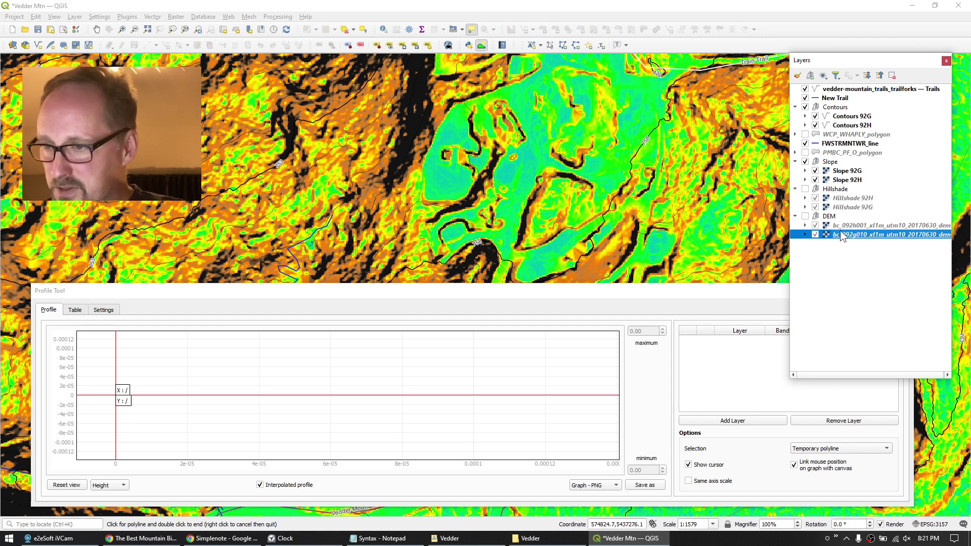
drag(842, 236, 851, 228)
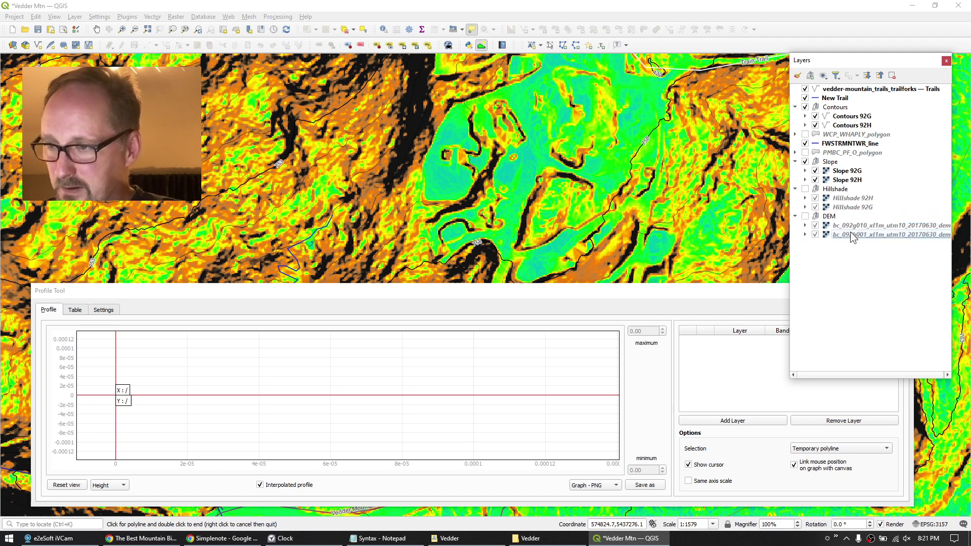
click(851, 235)
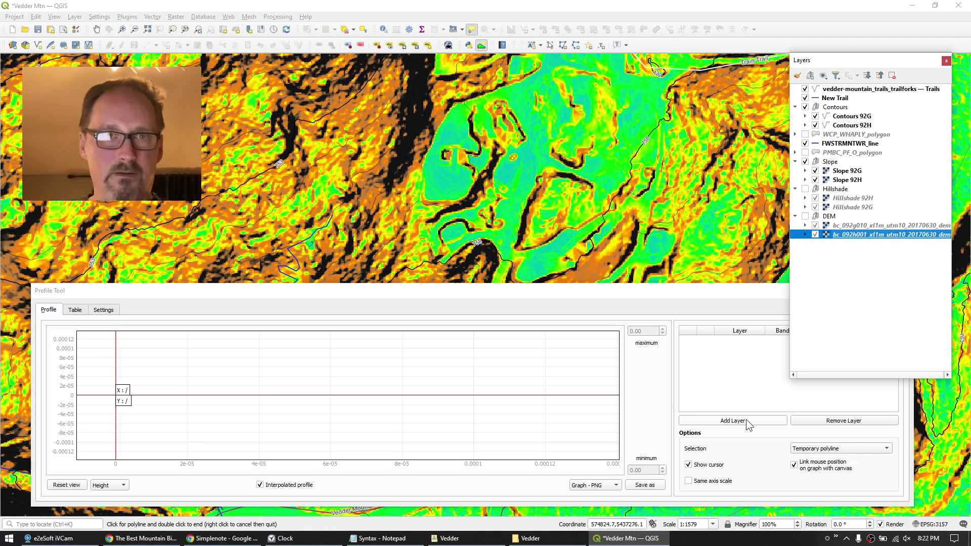
click(745, 419)
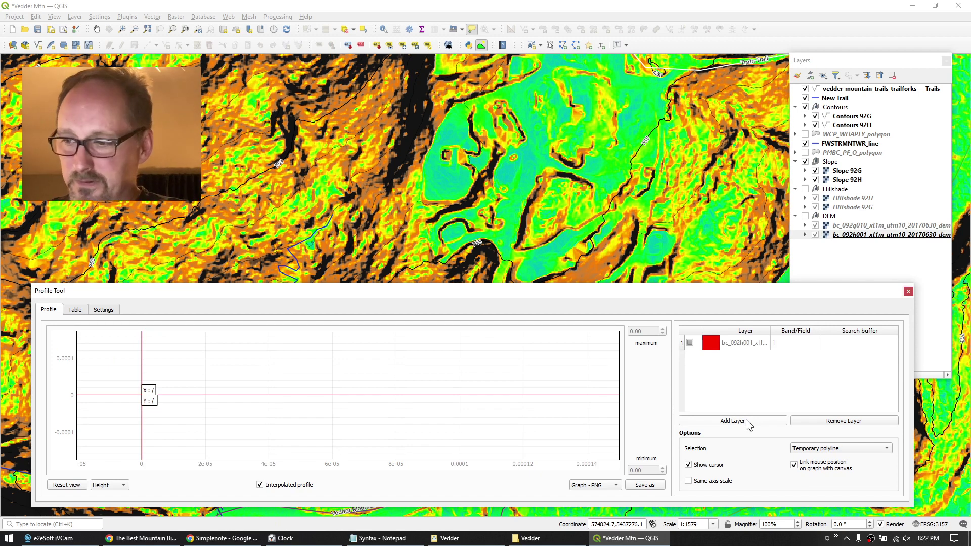
click(833, 99)
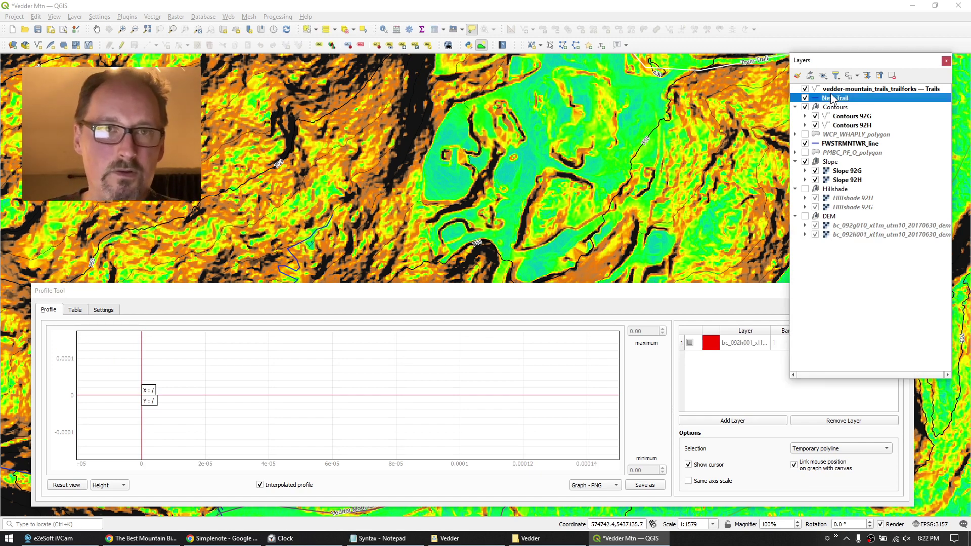
click(864, 448)
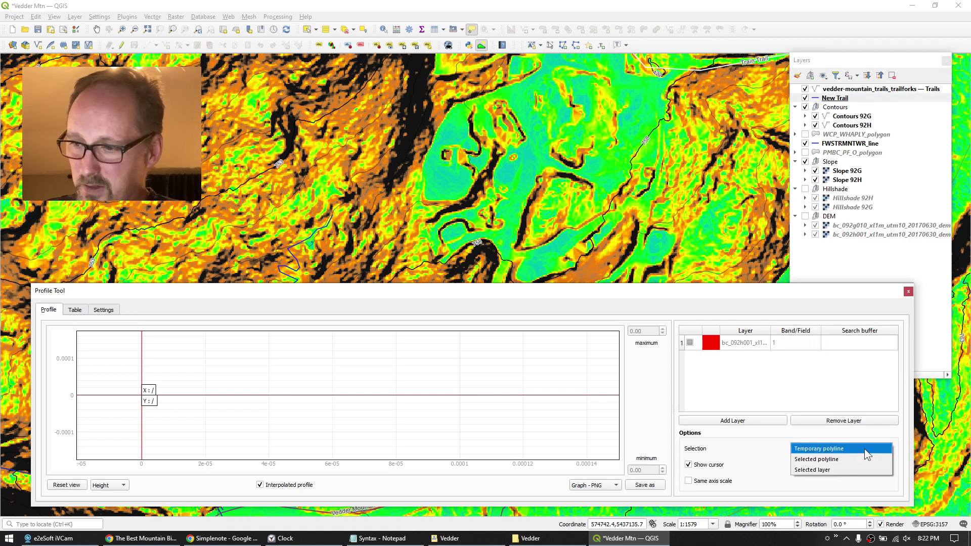
click(820, 468)
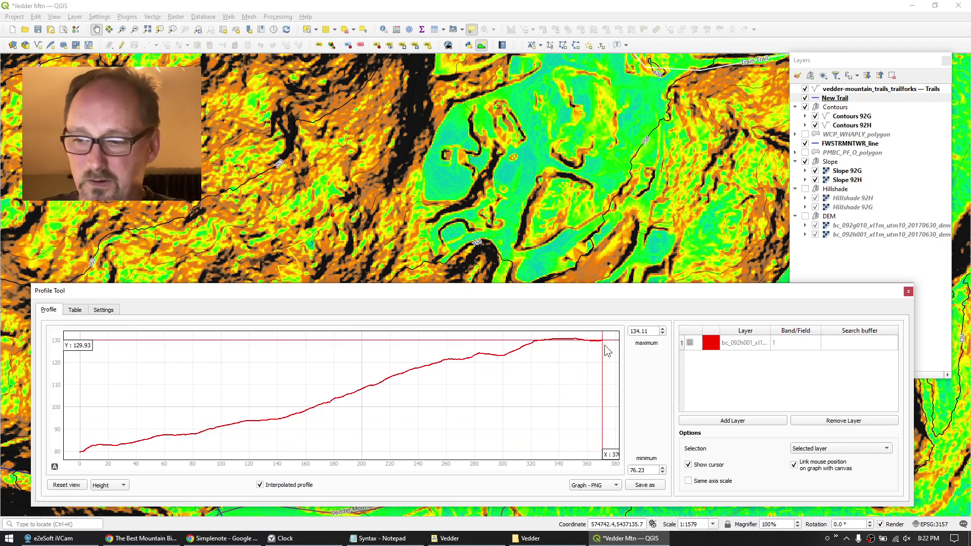
click(10, 540)
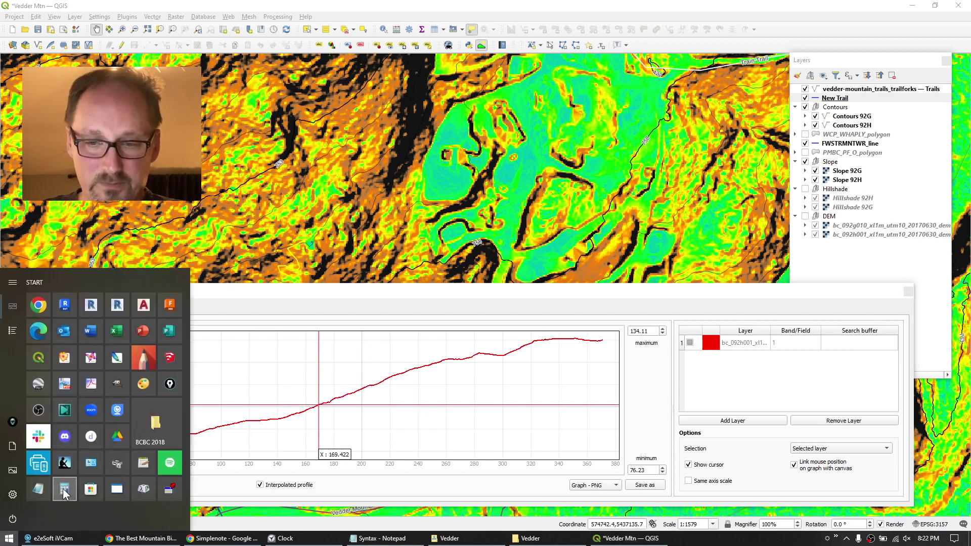
Compute 50 ÷ 370 in Calculator (about 0.135, a 13.5% grade), then close it.
click(64, 489)
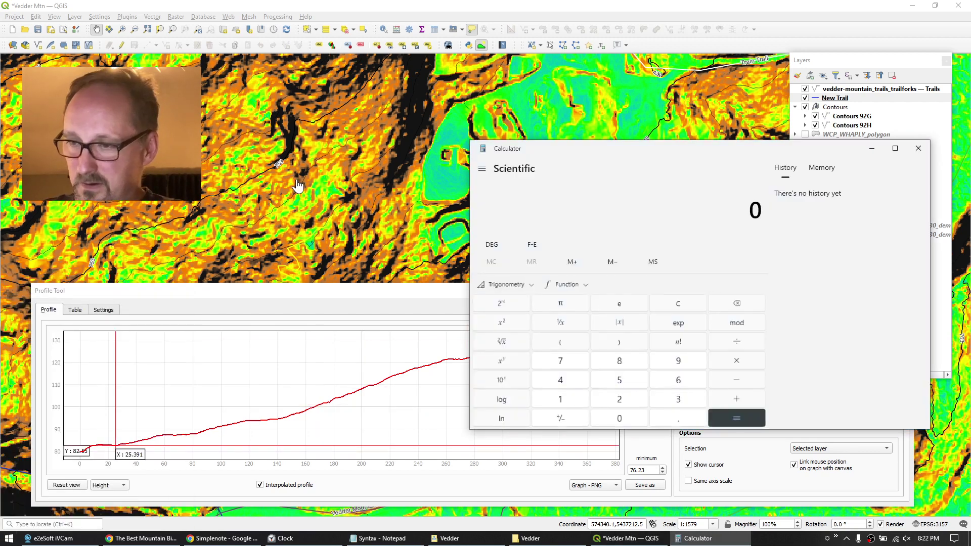
text(50 ÷ 370)
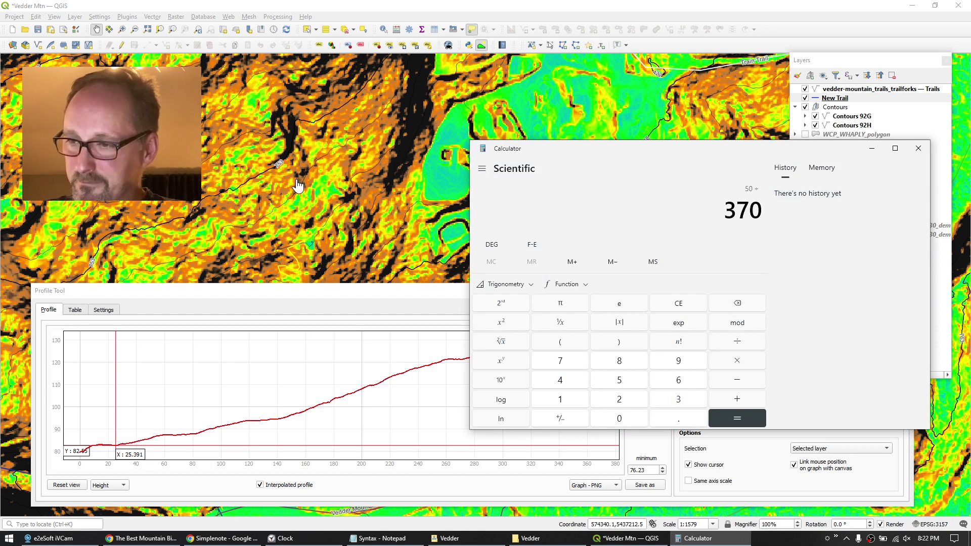
key(Return)
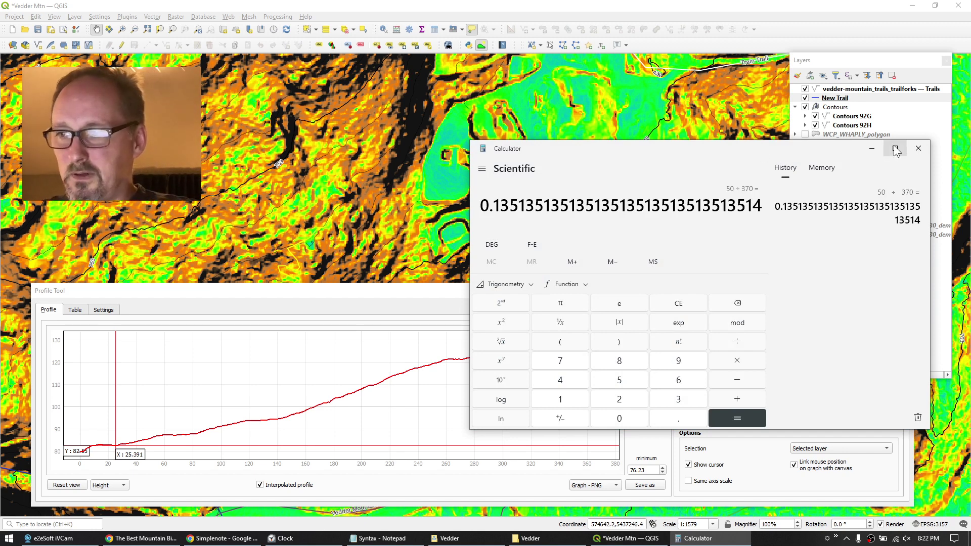
click(919, 148)
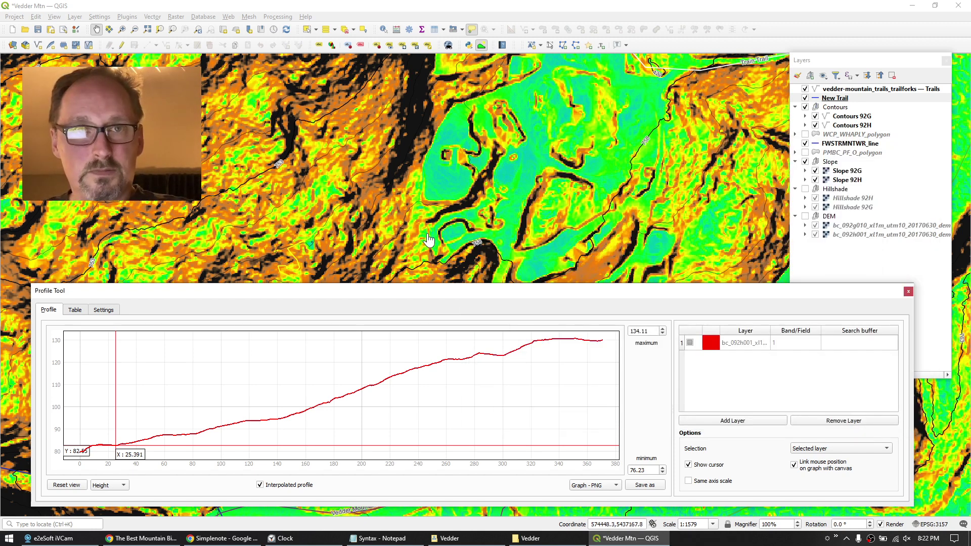
Close the profile panel and start editing New Trail with the Vertex Tool (Current Layer).
click(908, 292)
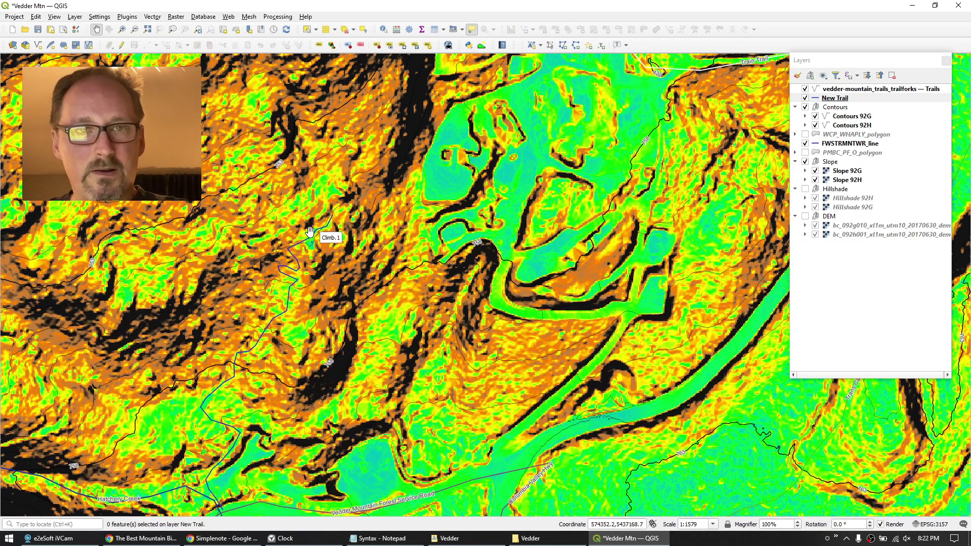
click(835, 98)
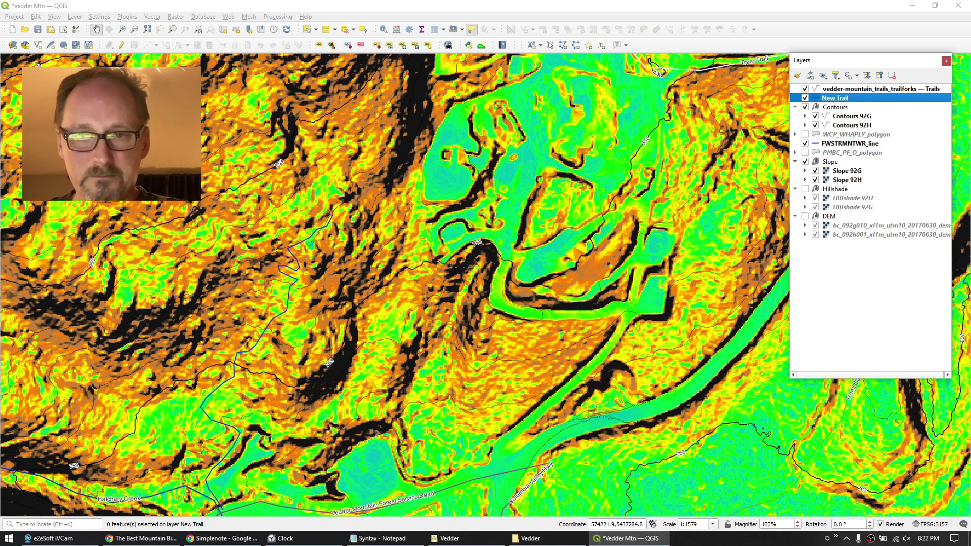
click(122, 46)
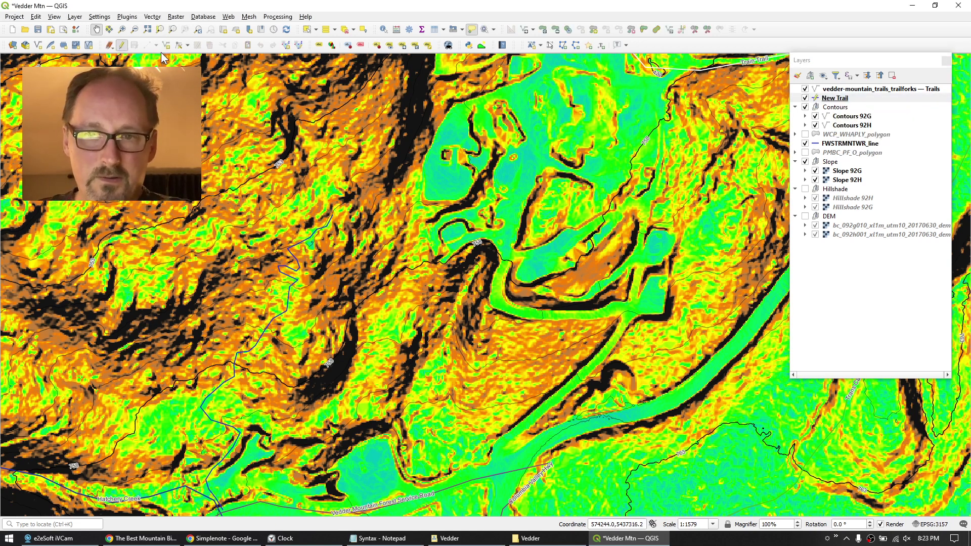
click(187, 45)
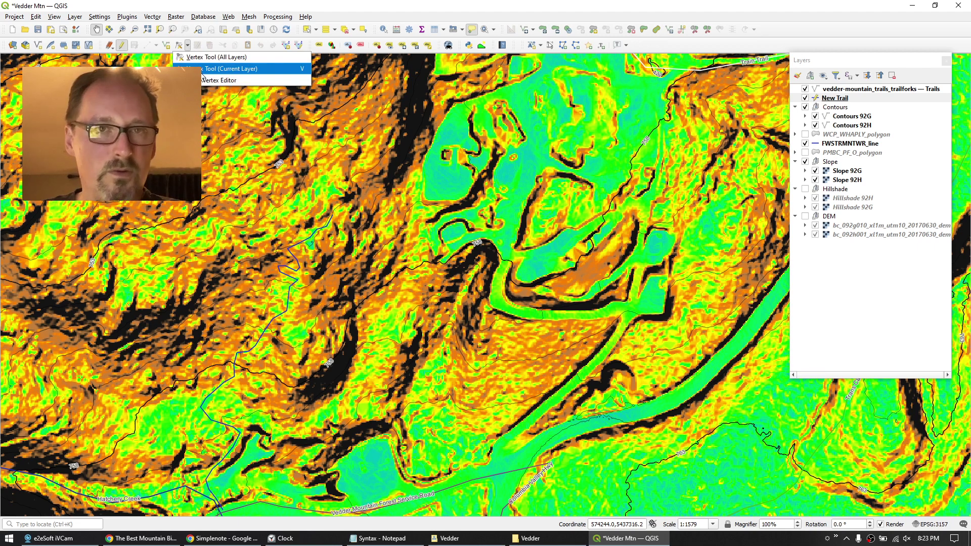
click(203, 71)
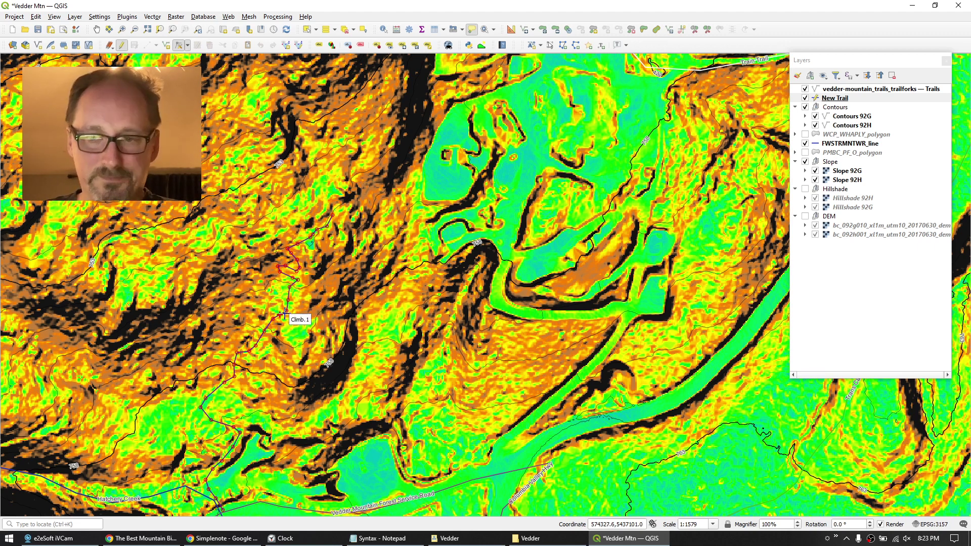
scroll(322, 256, up, 1)
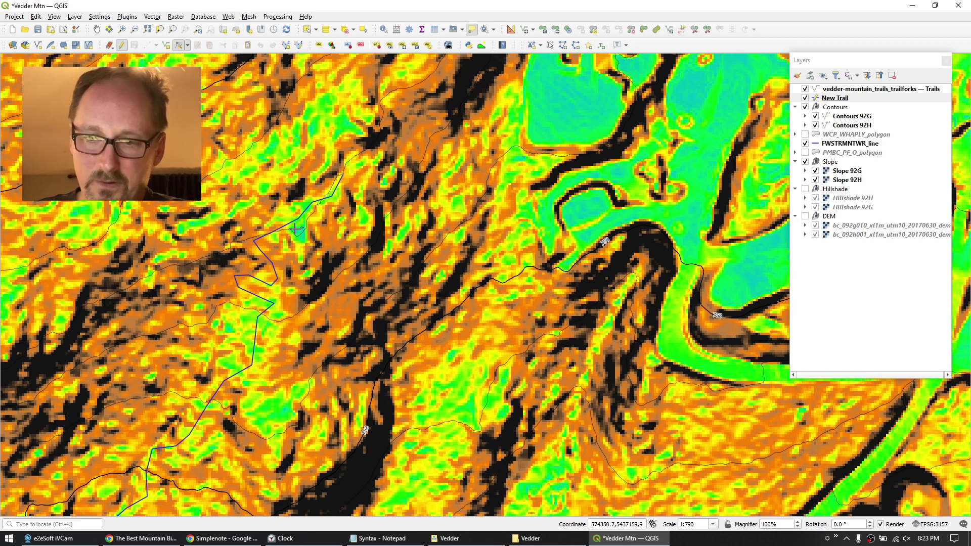
Reposition several New Trail vertices and extend the trail's top end to a new point.
click(295, 229)
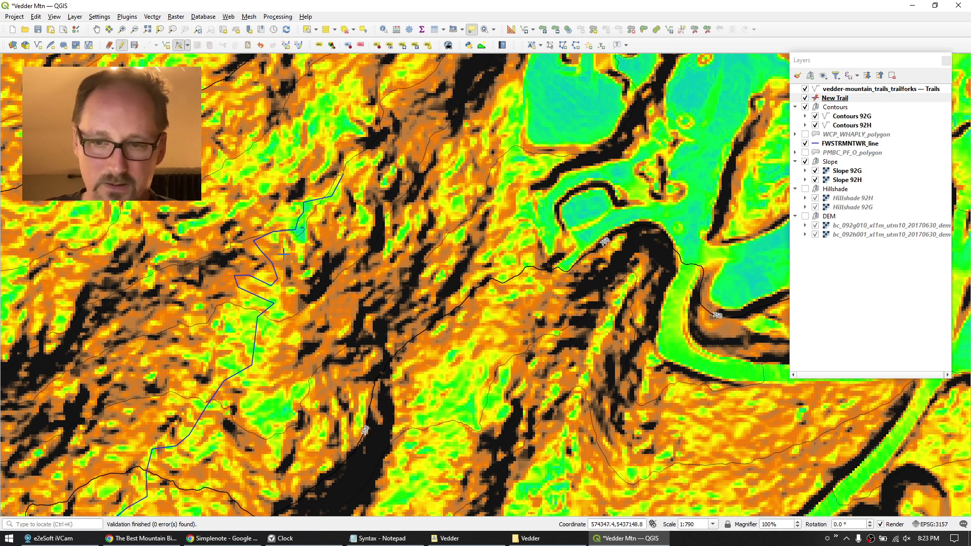
click(274, 304)
click(282, 303)
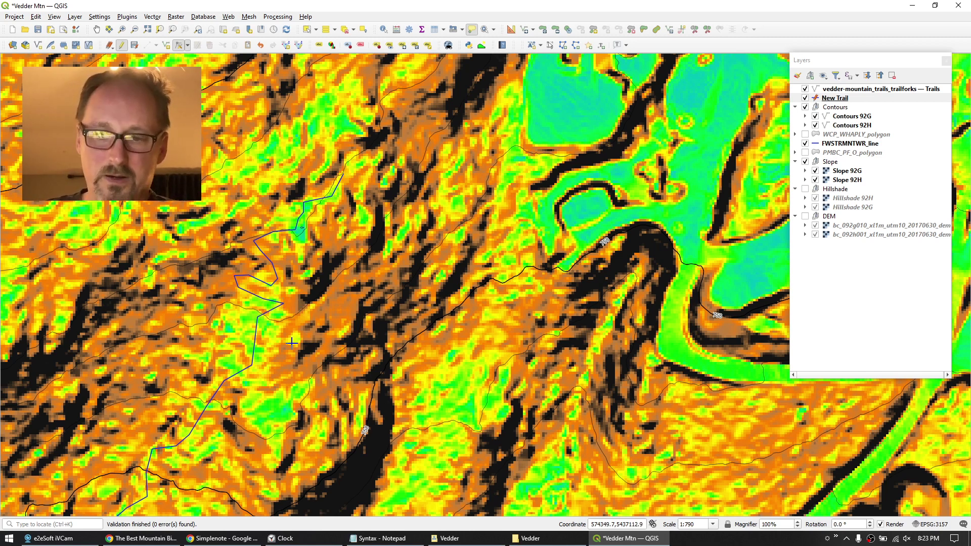
click(242, 313)
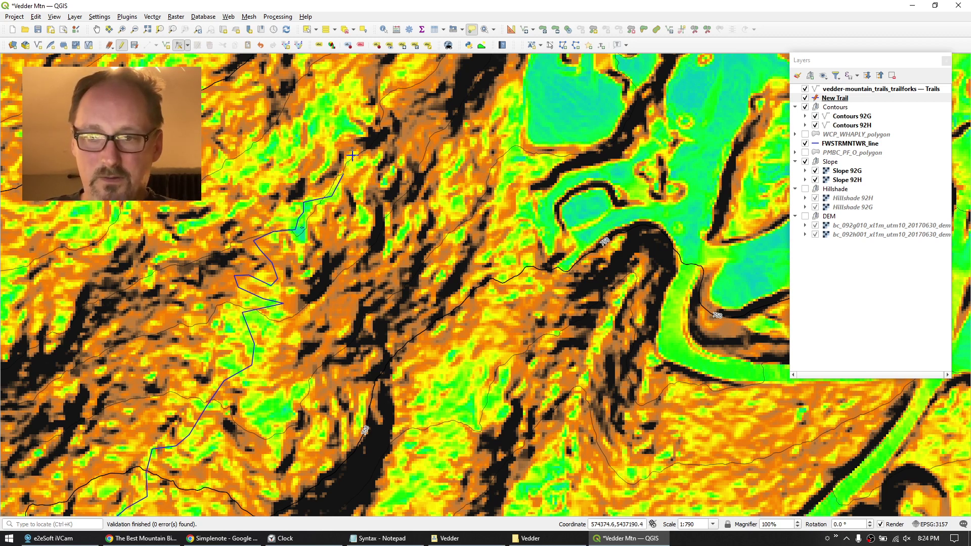
click(352, 155)
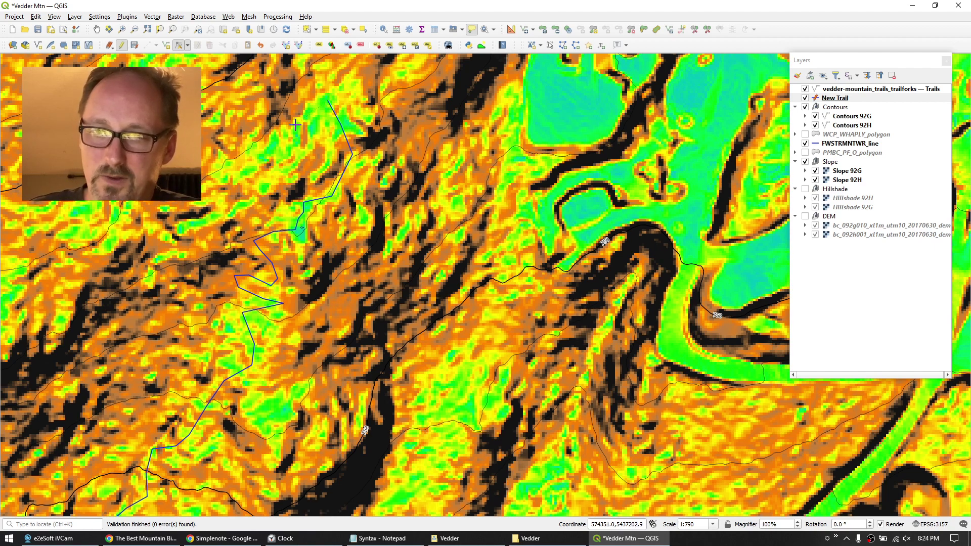
Zoom out northward and turn on the PMBC_PF_O_polygon parcel layer.
scroll(296, 125, down, 1)
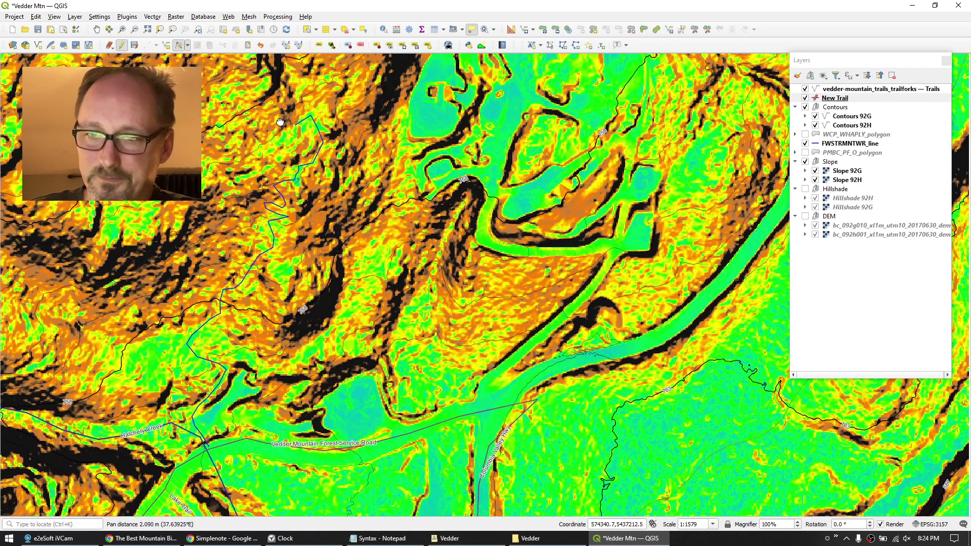
drag(280, 122, 250, 213)
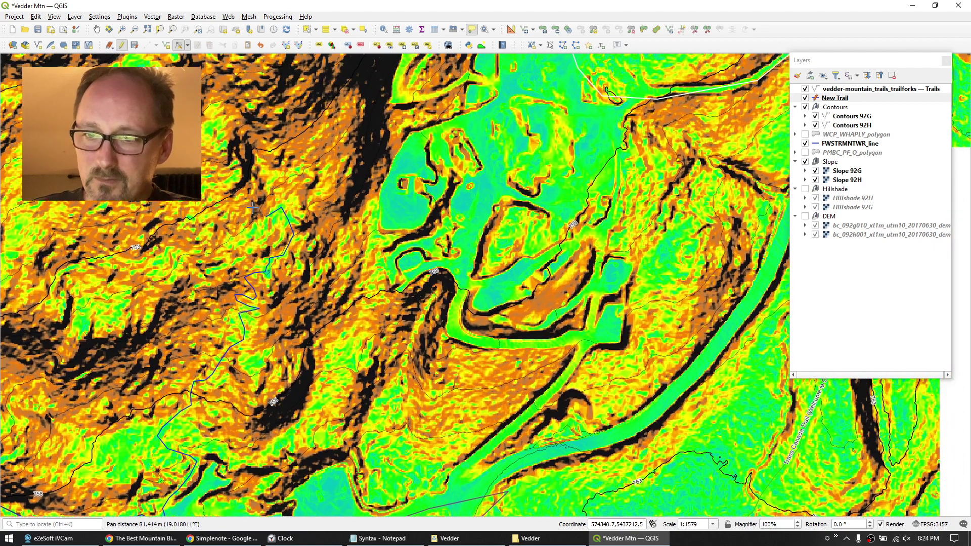
click(805, 152)
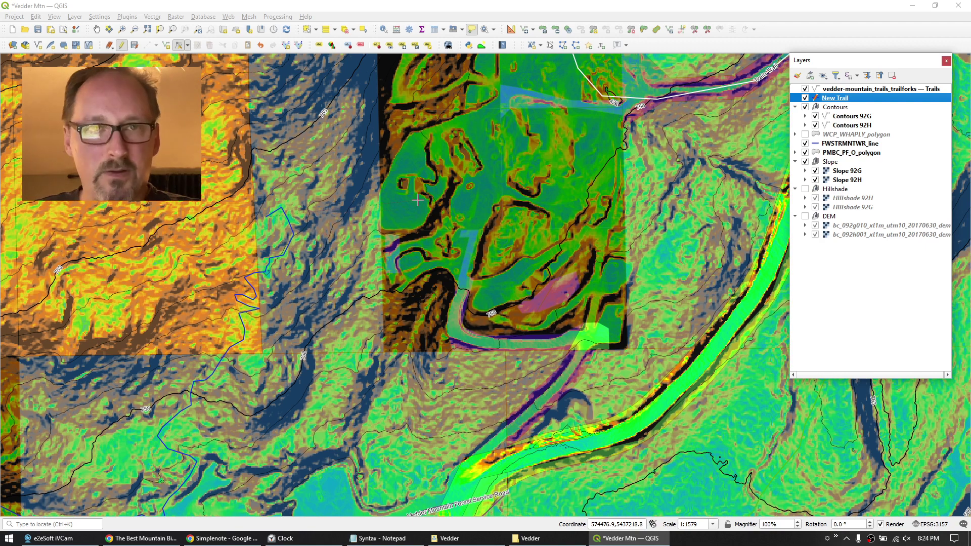
drag(312, 193, 312, 275)
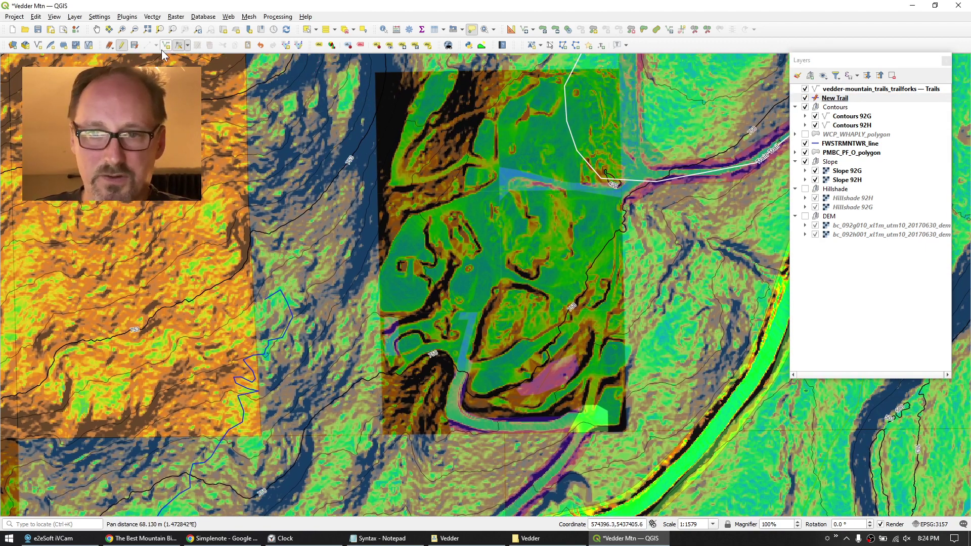
Stop editing New Trail and identify the adjacent parcel: municipal Subdivision land of about 52,026 m².
click(121, 46)
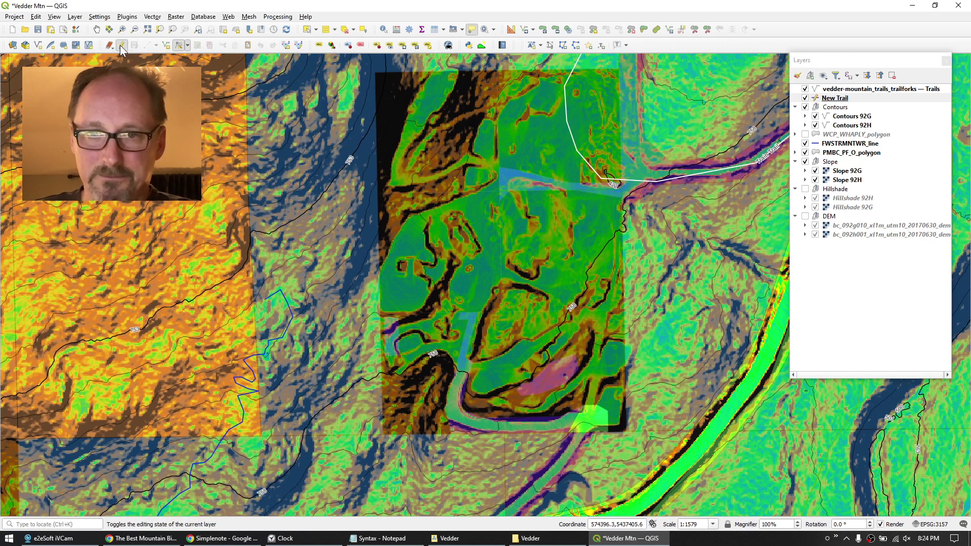
click(121, 45)
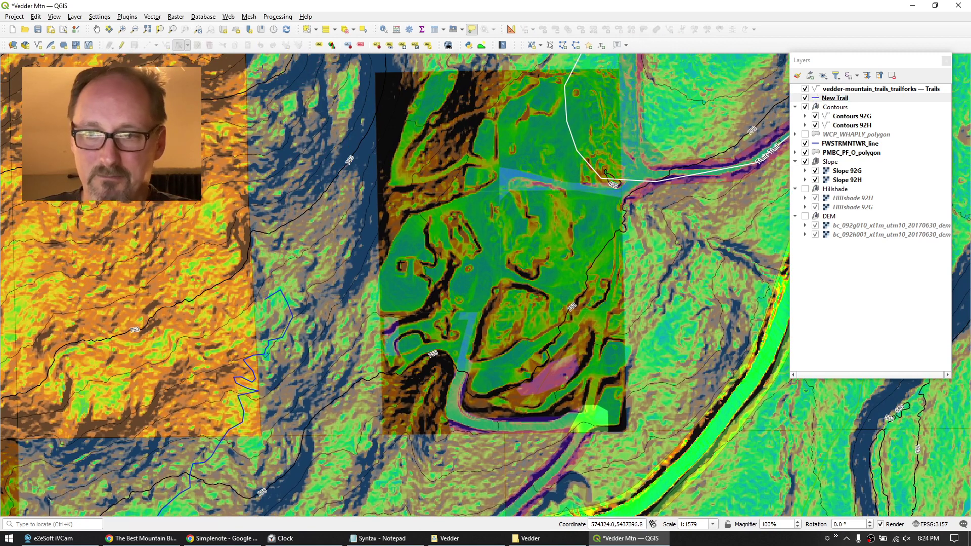
click(862, 153)
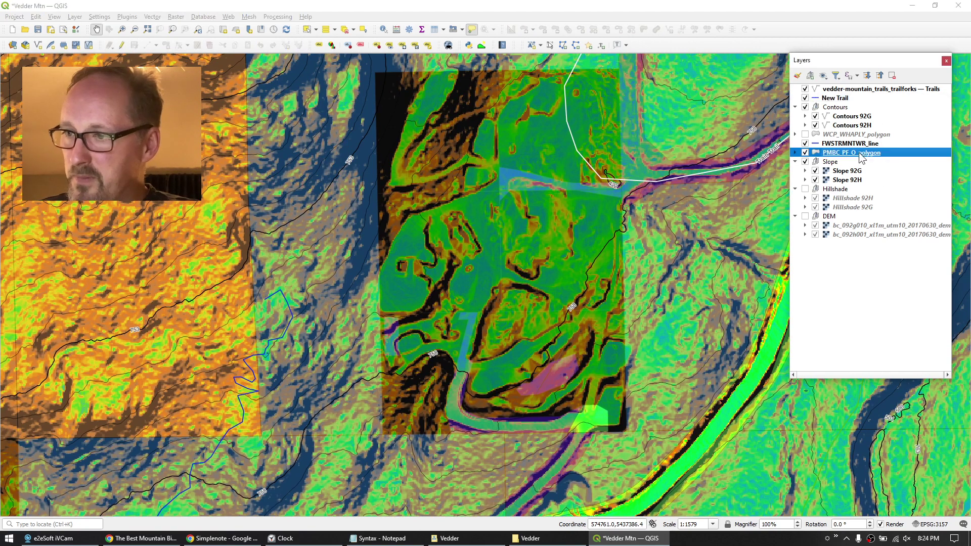
click(383, 30)
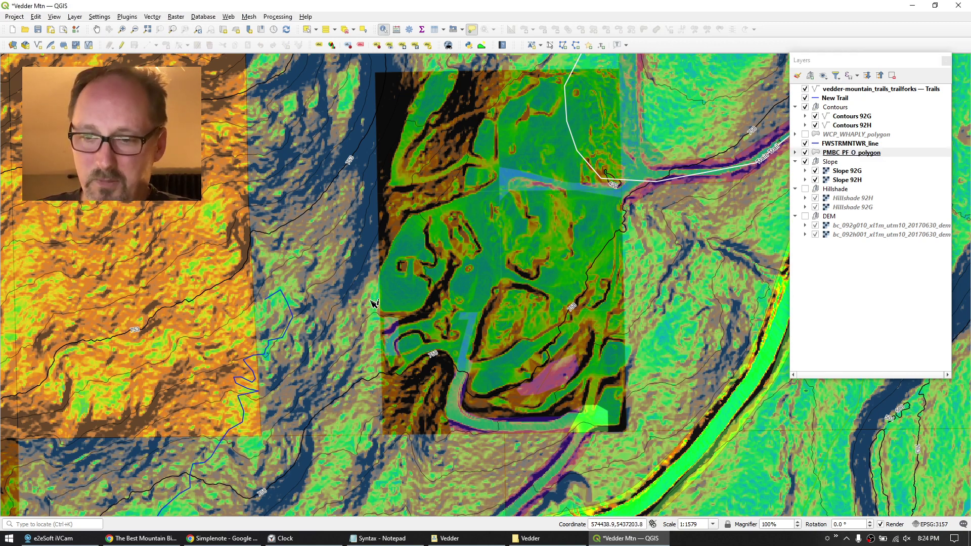
click(373, 303)
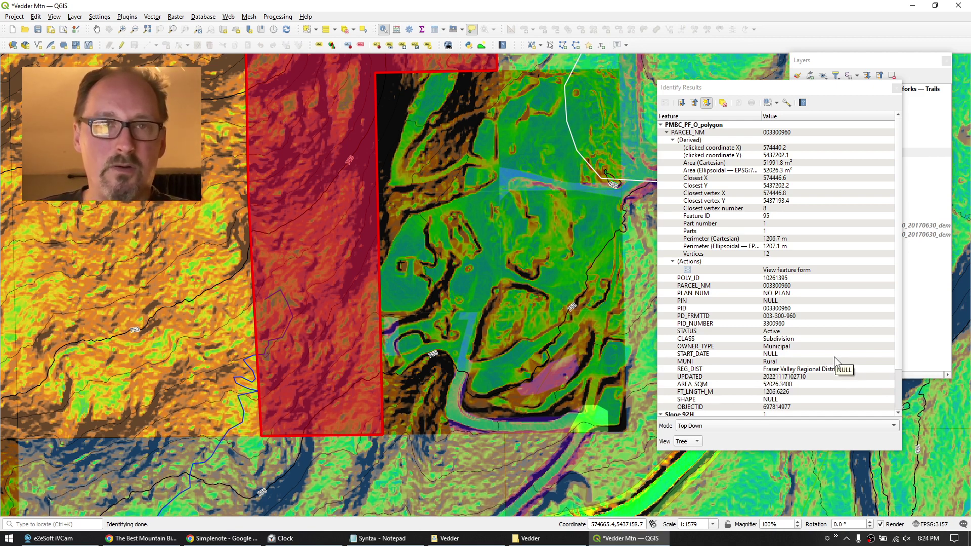
click(893, 90)
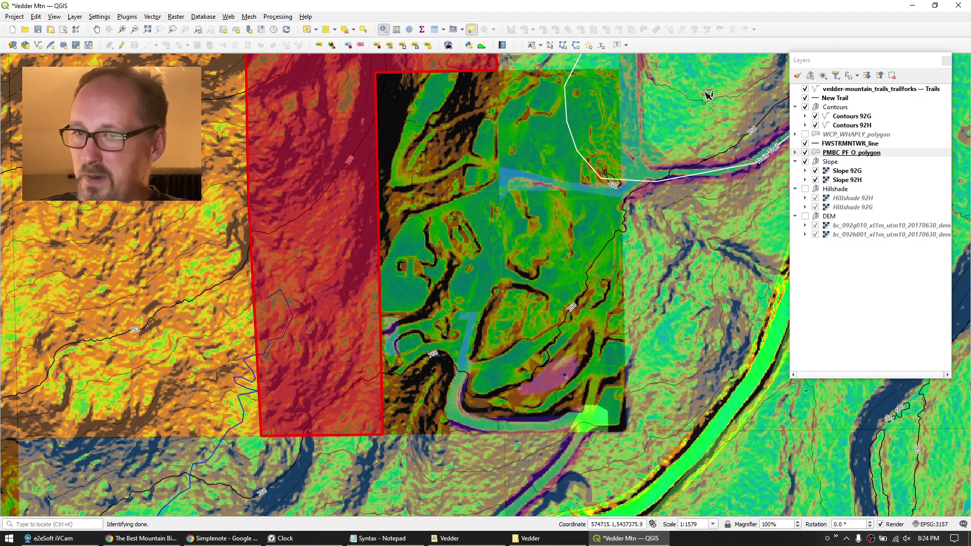
click(96, 30)
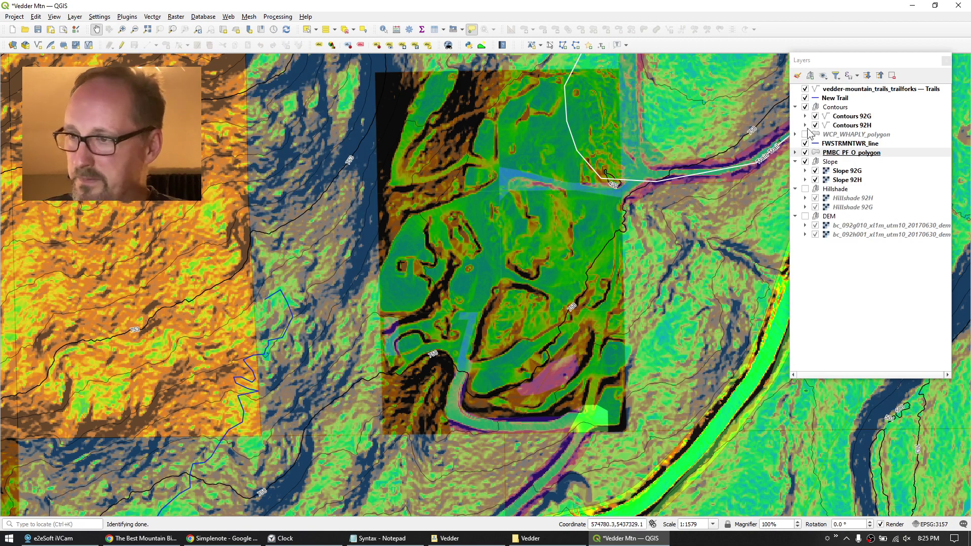
click(834, 98)
Resume editing New Trail with the Vertex Tool (Current Layer) and adjust a trail vertex.
click(121, 46)
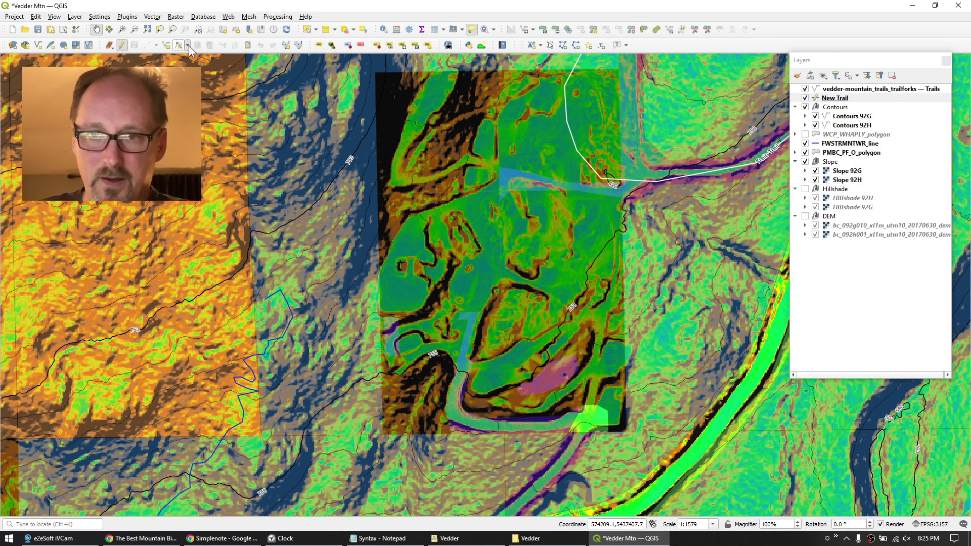
click(188, 46)
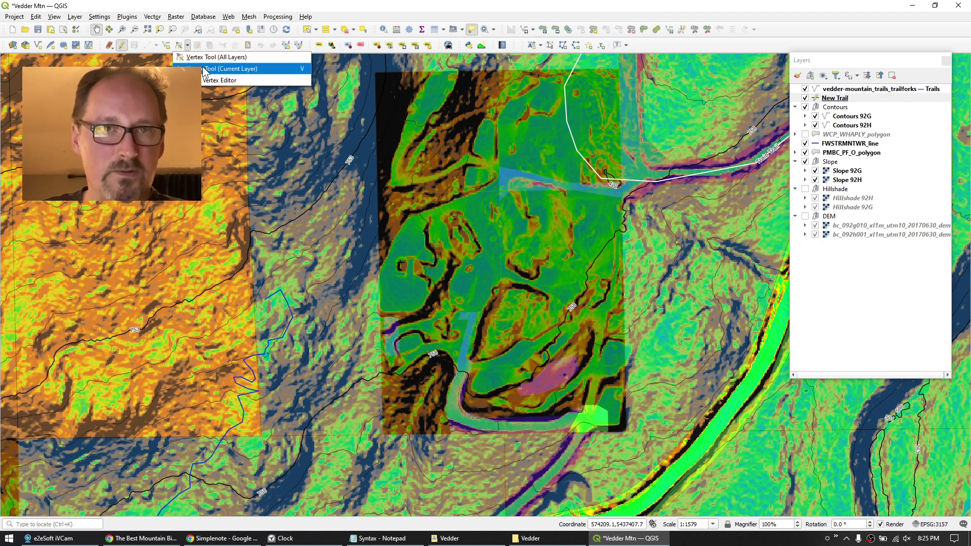
click(204, 69)
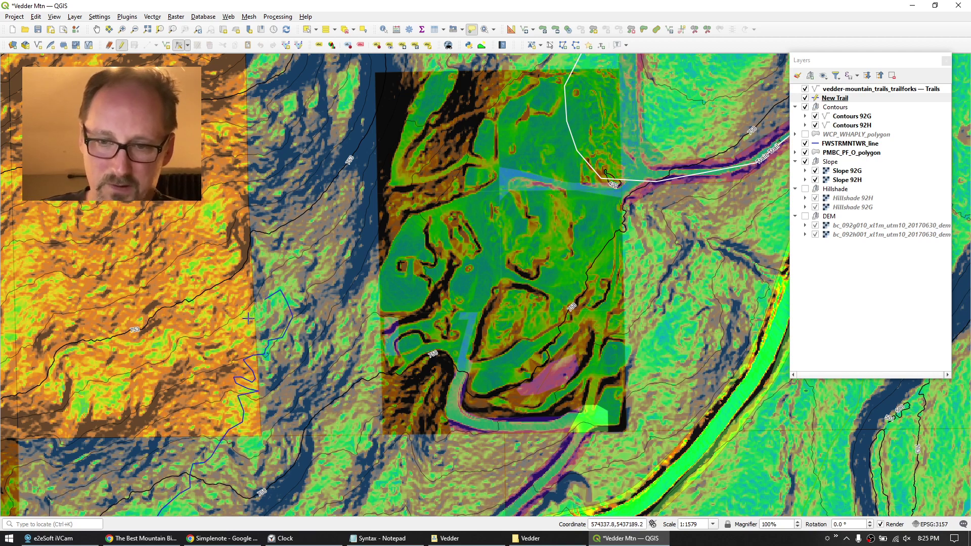
click(249, 321)
scroll(243, 311, down, 2)
drag(236, 299, 218, 328)
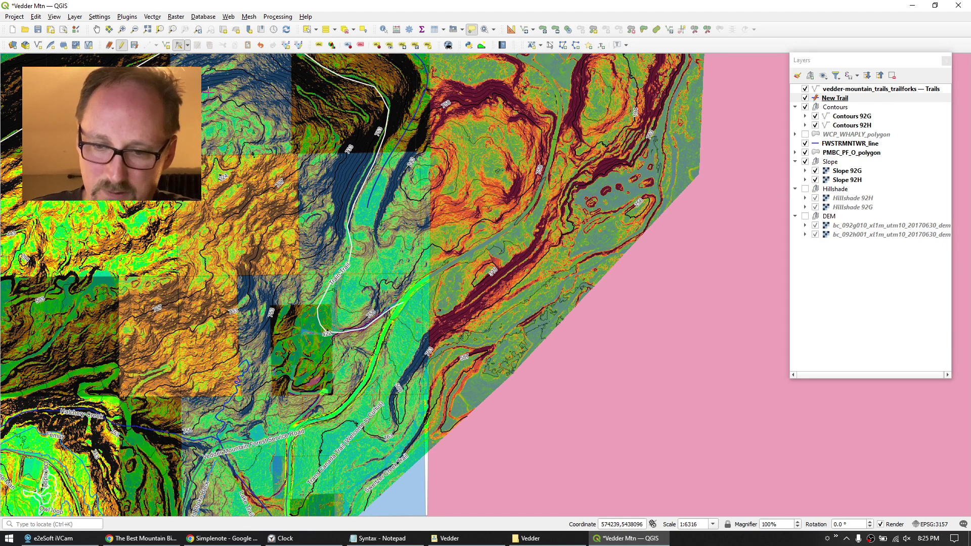
scroll(214, 348, up, 2)
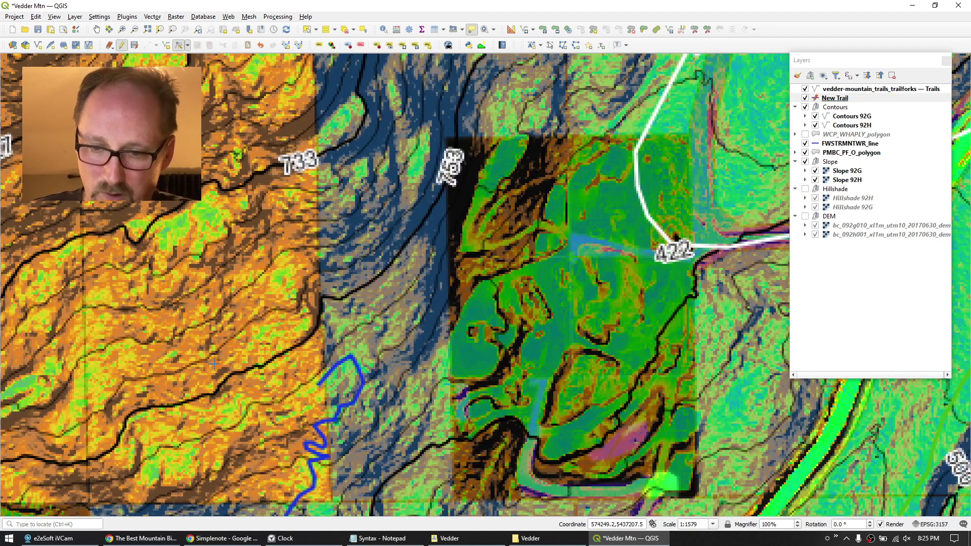
Add six trail vertices running west, north, east and further up the slope.
click(268, 382)
click(270, 362)
click(259, 338)
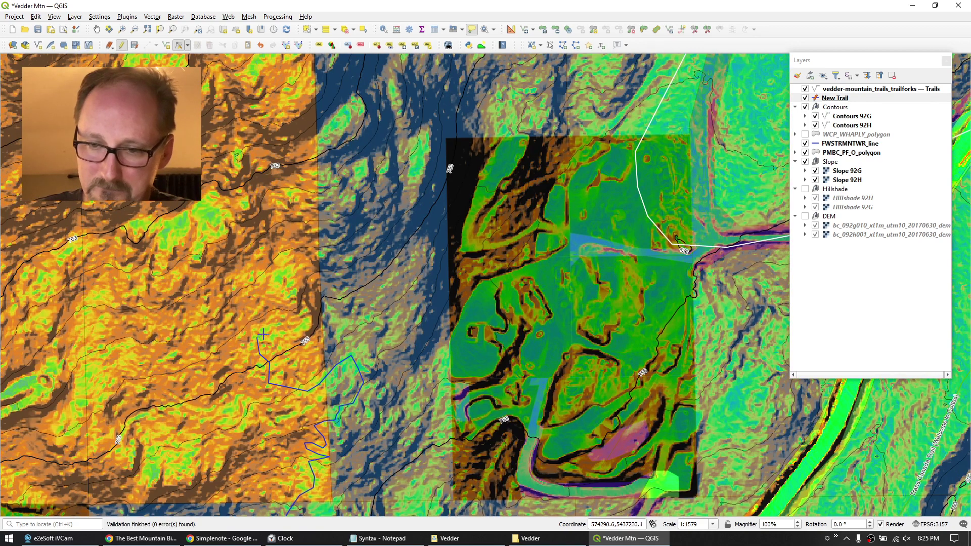
click(259, 331)
click(304, 323)
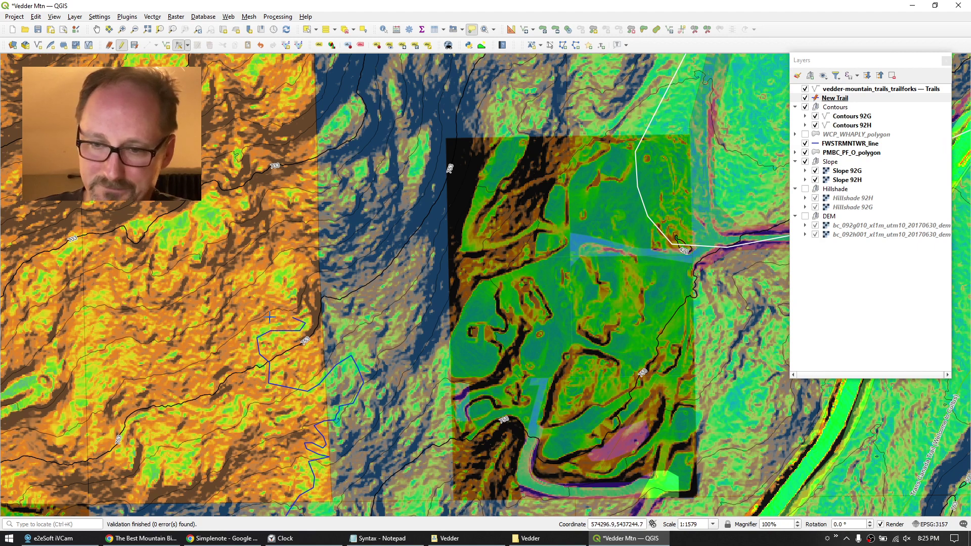
click(280, 295)
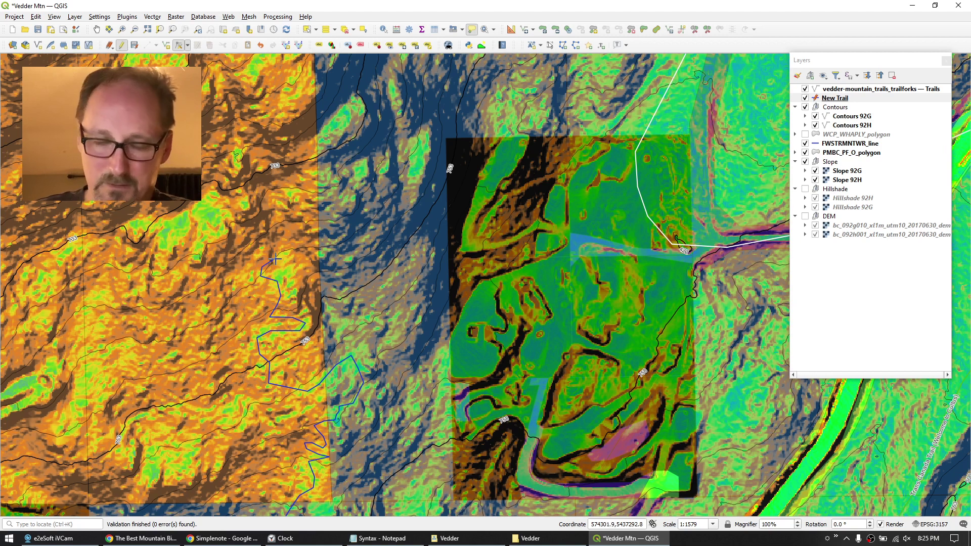
mouse_move(274, 260)
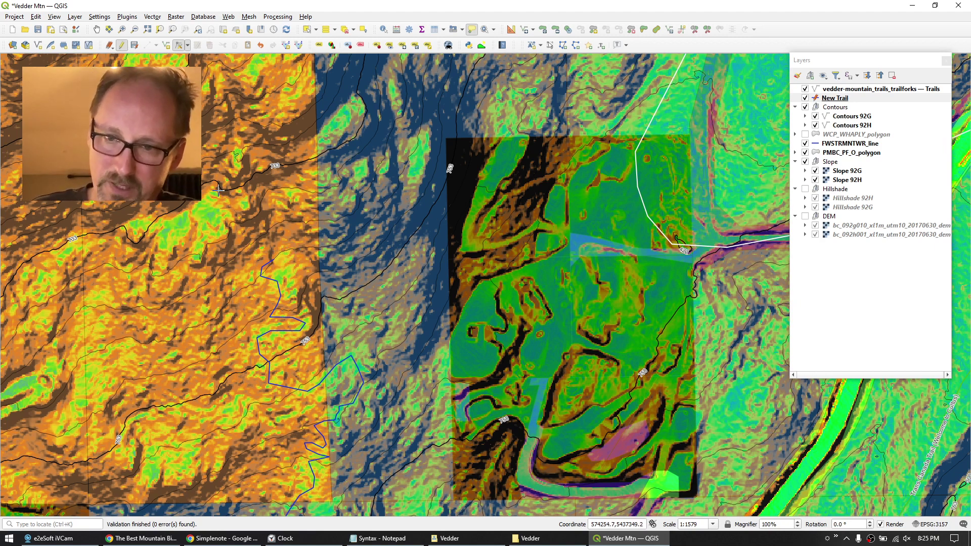
Pan toward the trail's unfinished end and zoom in to about 1:395.
drag(252, 175, 173, 327)
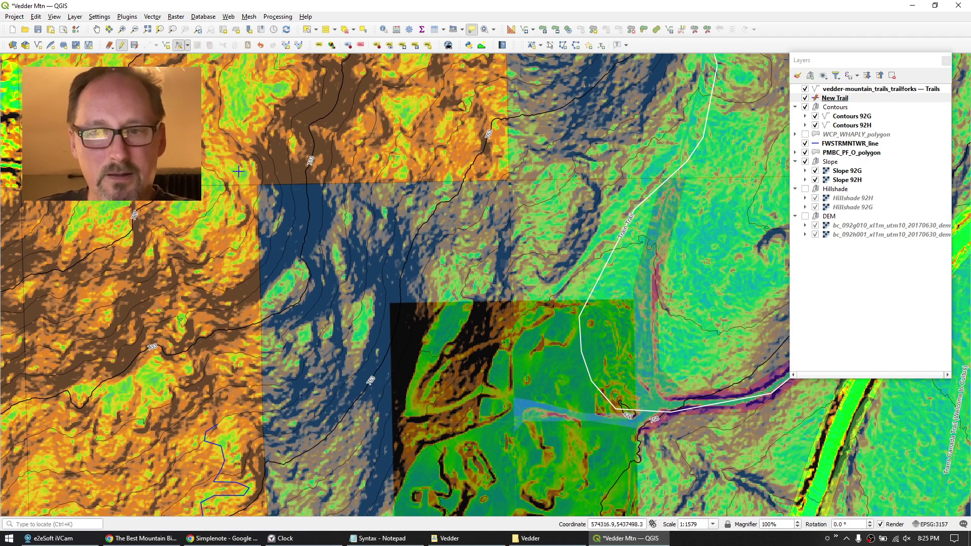
drag(236, 383, 410, 325)
scroll(271, 284, up, 2)
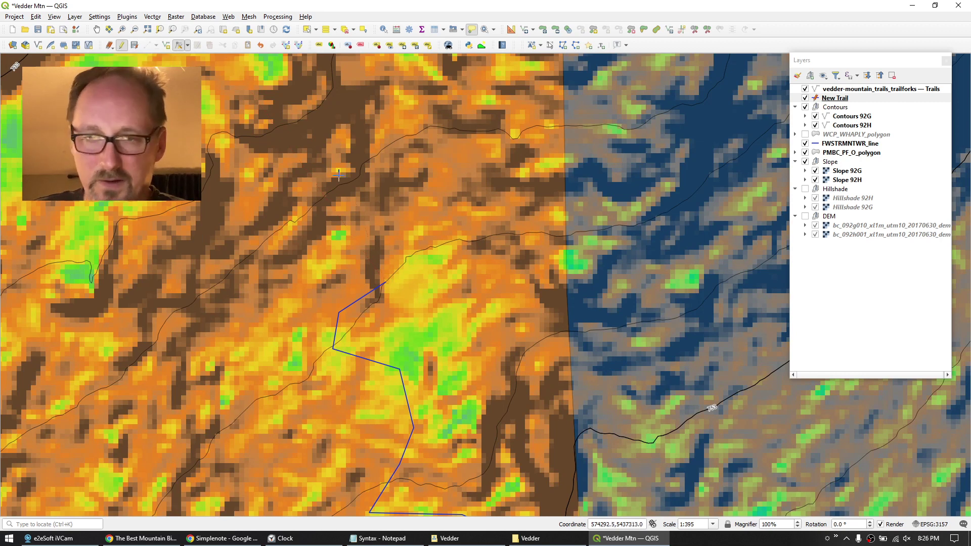
Edit New Trail with the current-layer Vertex Tool, dragging its end vertices down-left.
click(122, 46)
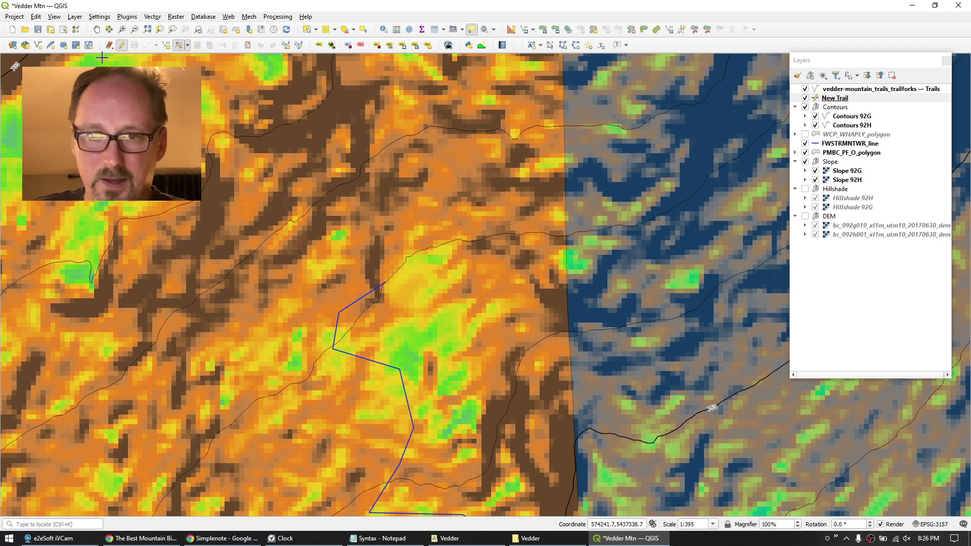
click(122, 46)
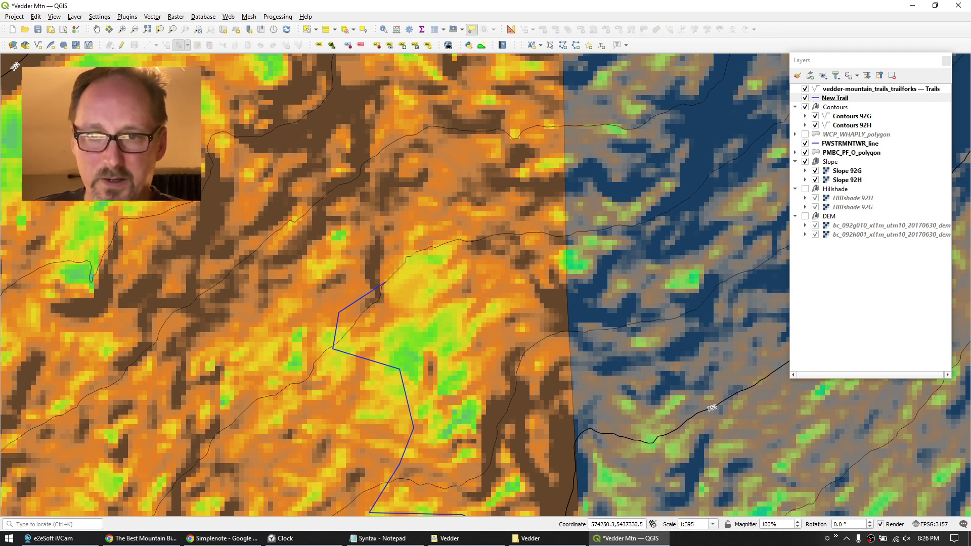
click(122, 45)
click(189, 46)
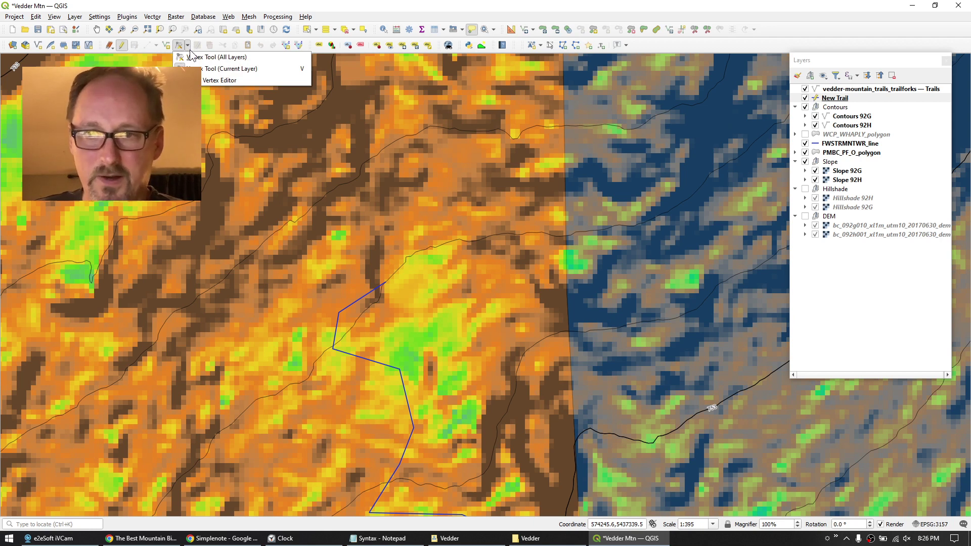
click(228, 69)
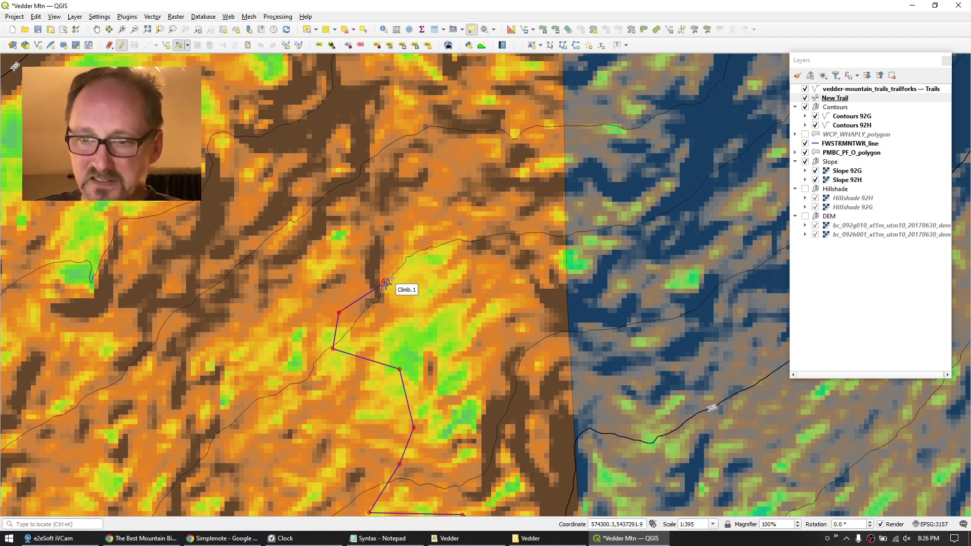
click(386, 282)
click(211, 356)
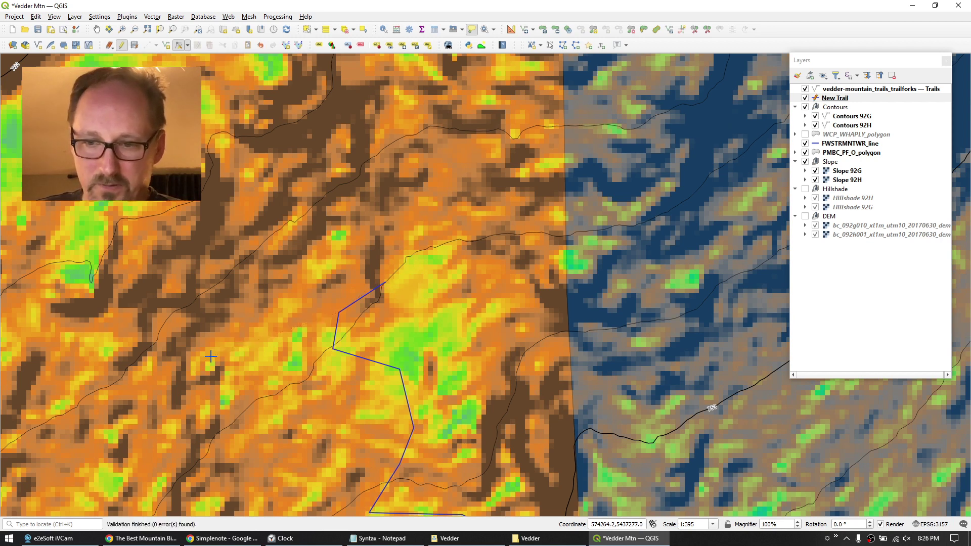
click(339, 313)
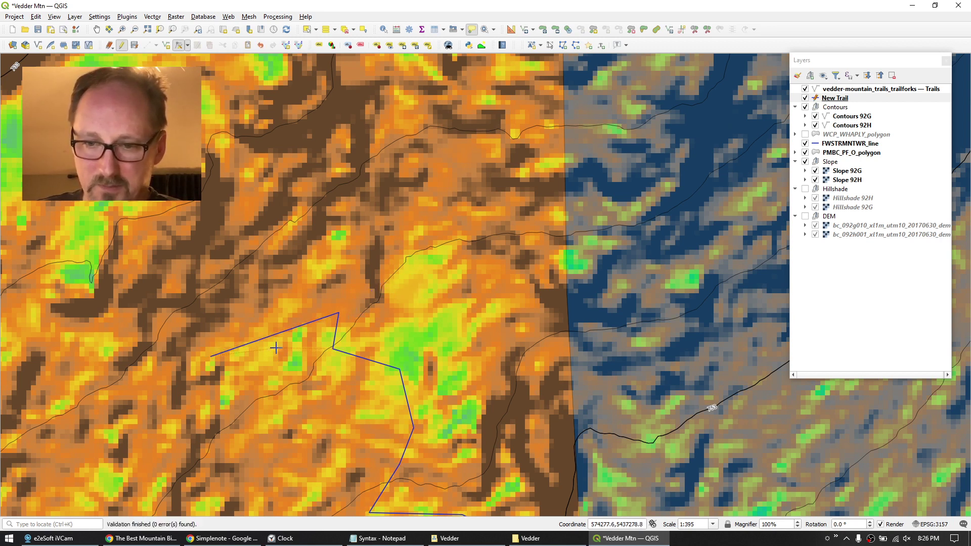
click(277, 352)
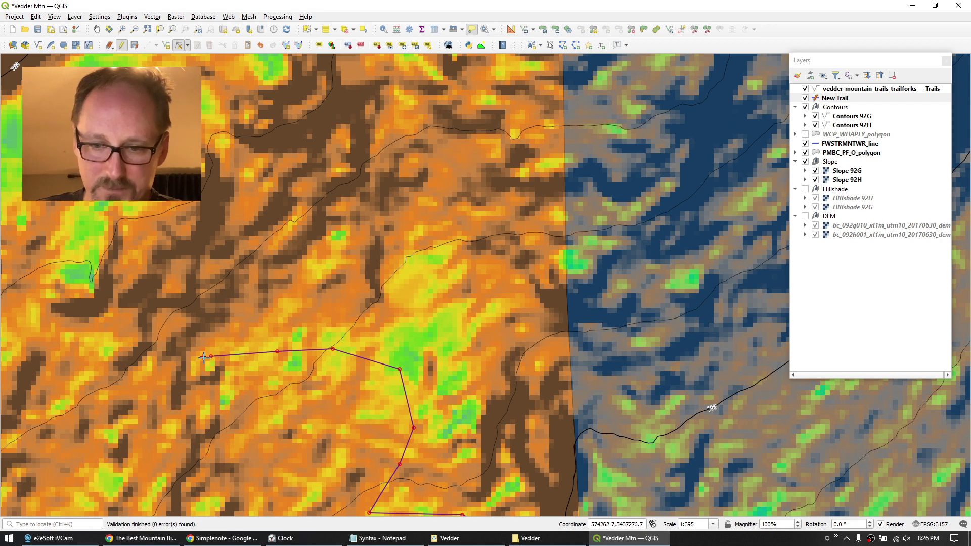
Add vertices extending the trail westward, then turning north-east across the orange slope.
scroll(203, 358, down, 1)
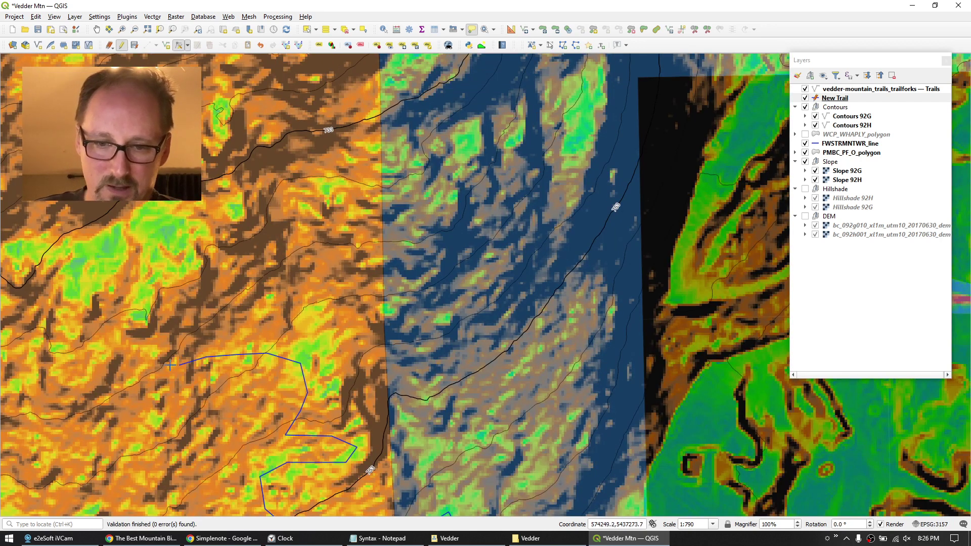
click(154, 363)
click(140, 352)
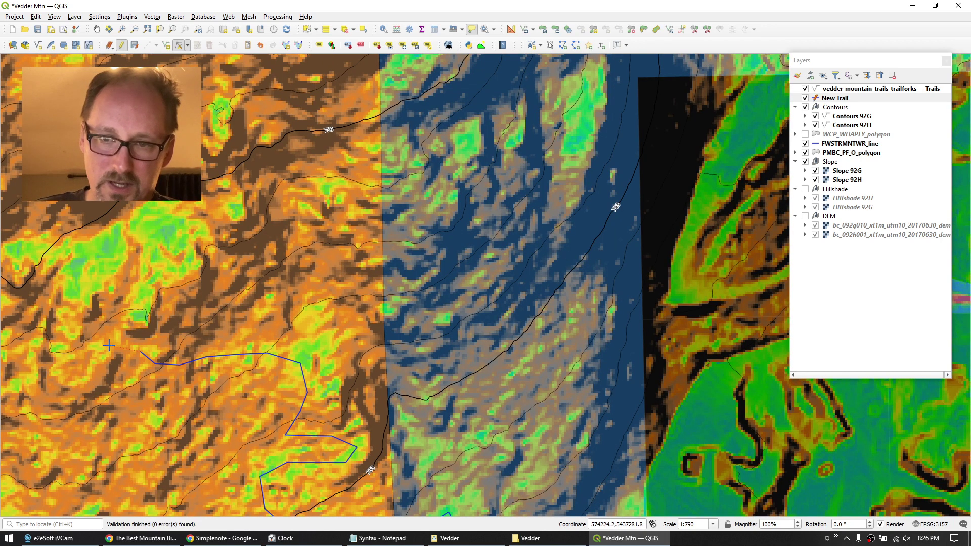
click(108, 345)
click(91, 348)
click(62, 346)
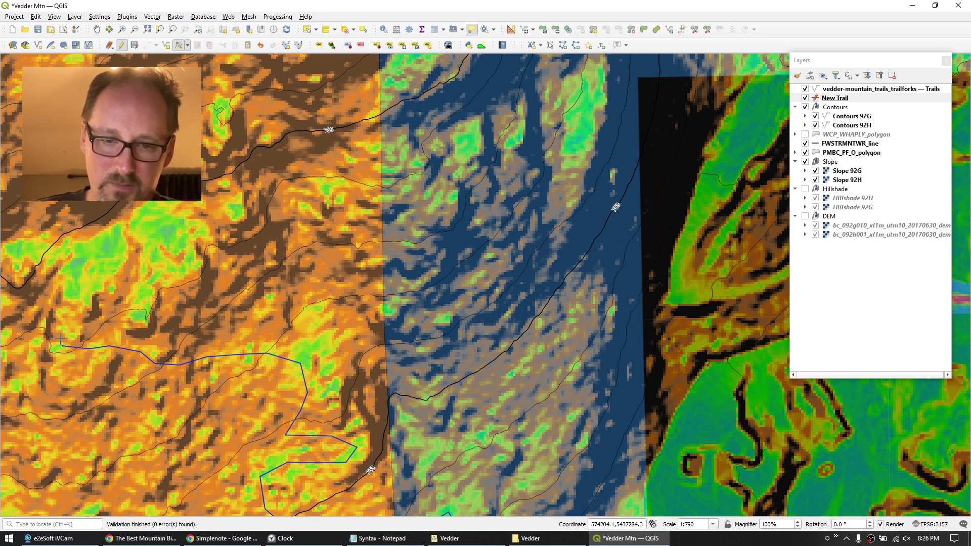
click(63, 326)
click(75, 273)
click(87, 253)
click(123, 237)
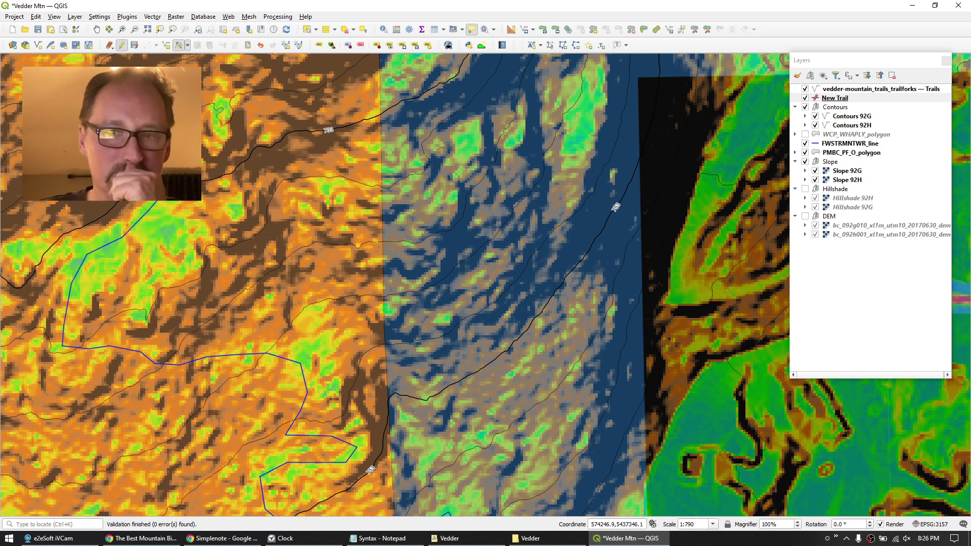
scroll(220, 327, down, 1)
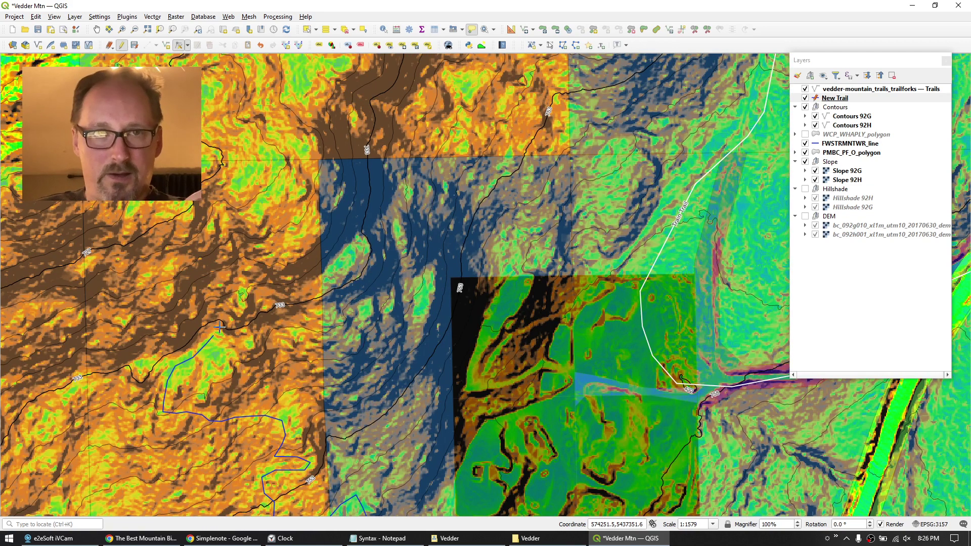
scroll(220, 327, up, 1)
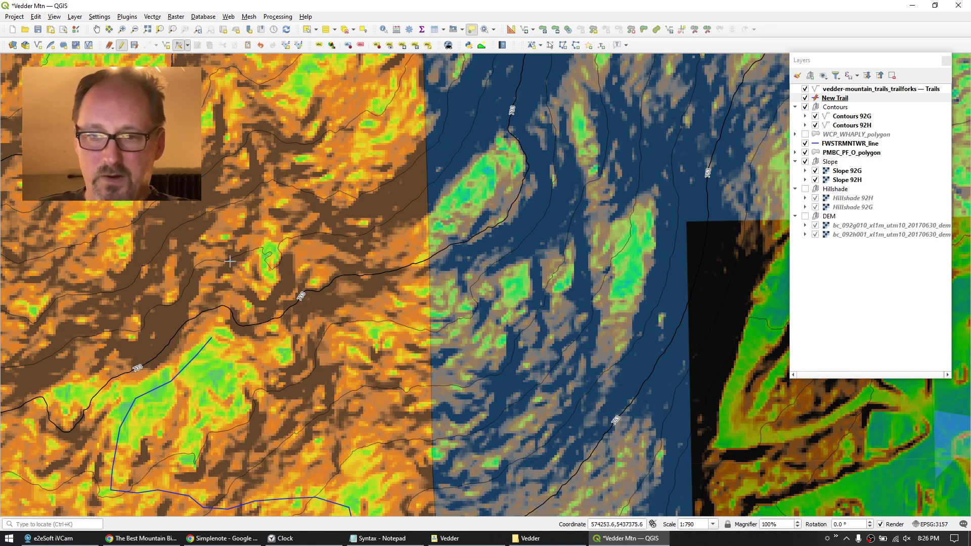
Add switchback vertices zig-zagging the trail north-east and back north-west near the contour line.
click(228, 334)
scroll(210, 320, up, 1)
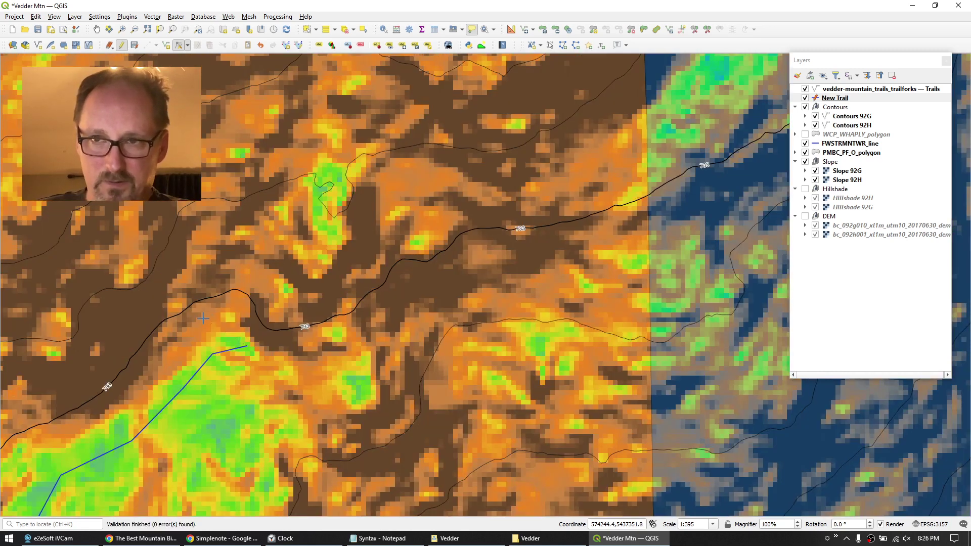
click(202, 318)
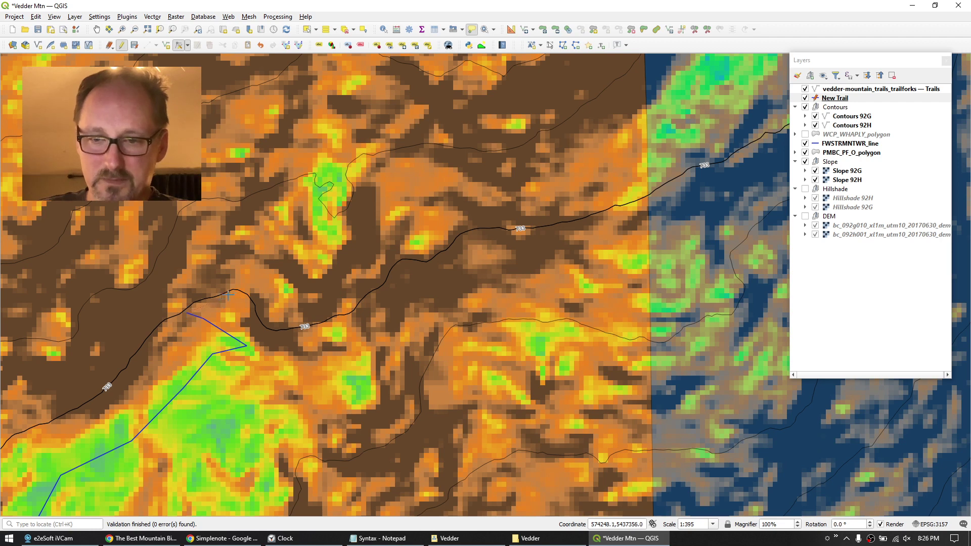
click(219, 300)
click(242, 286)
click(283, 296)
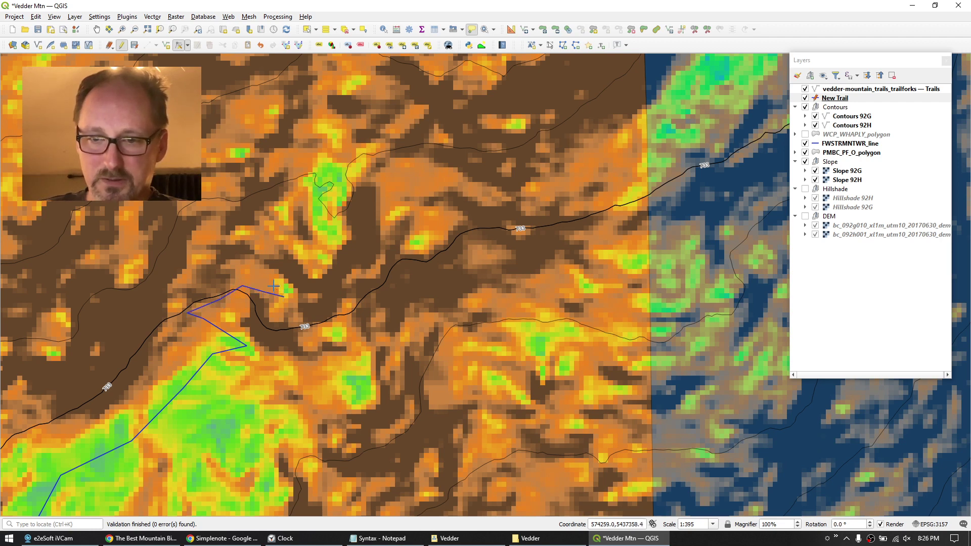
click(256, 259)
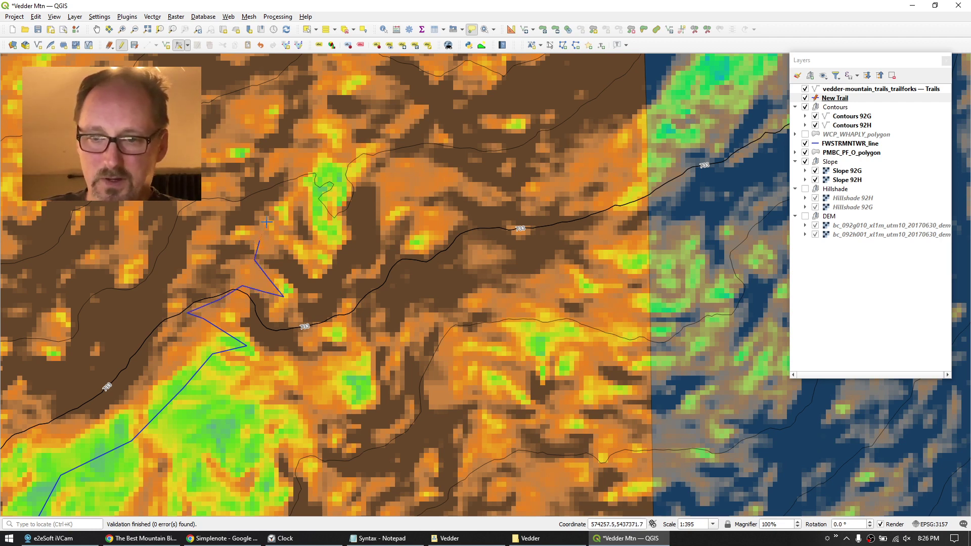
click(302, 249)
click(324, 248)
click(336, 239)
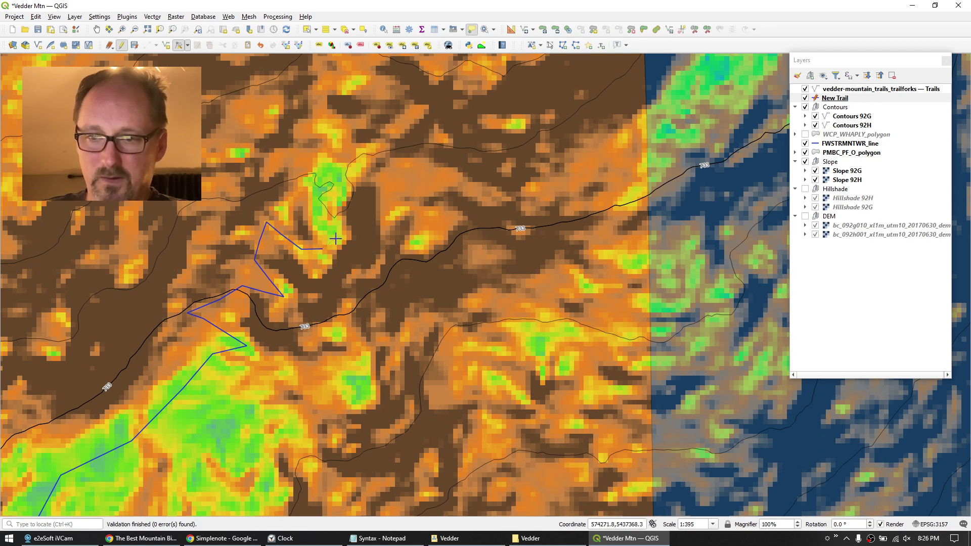
Run the trail straight north with four more vertices, then stop editing New Trail.
click(318, 198)
click(313, 174)
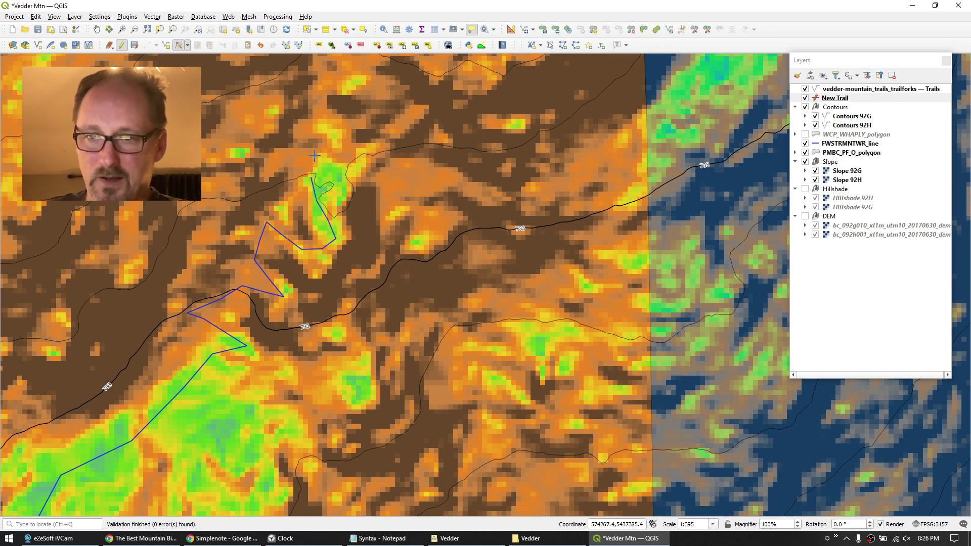
click(315, 154)
click(318, 112)
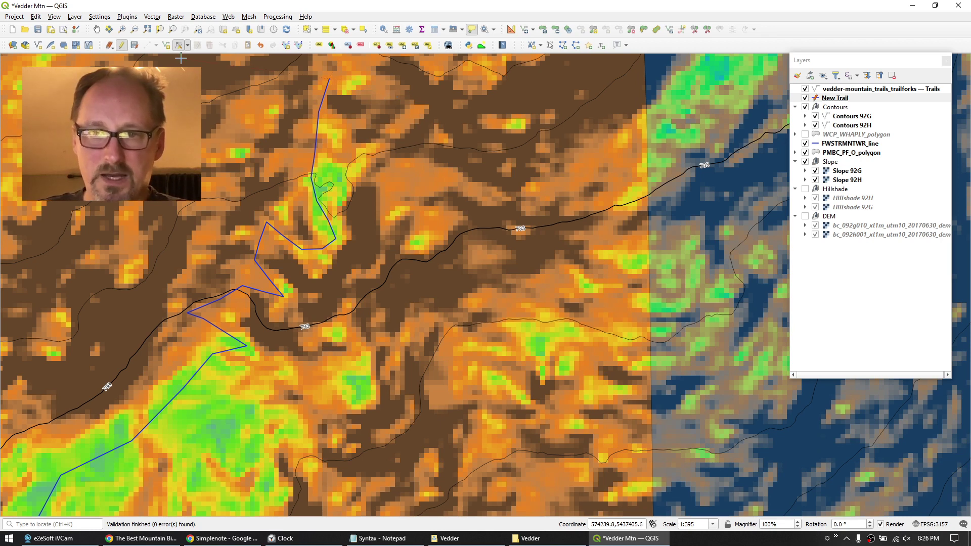
click(121, 45)
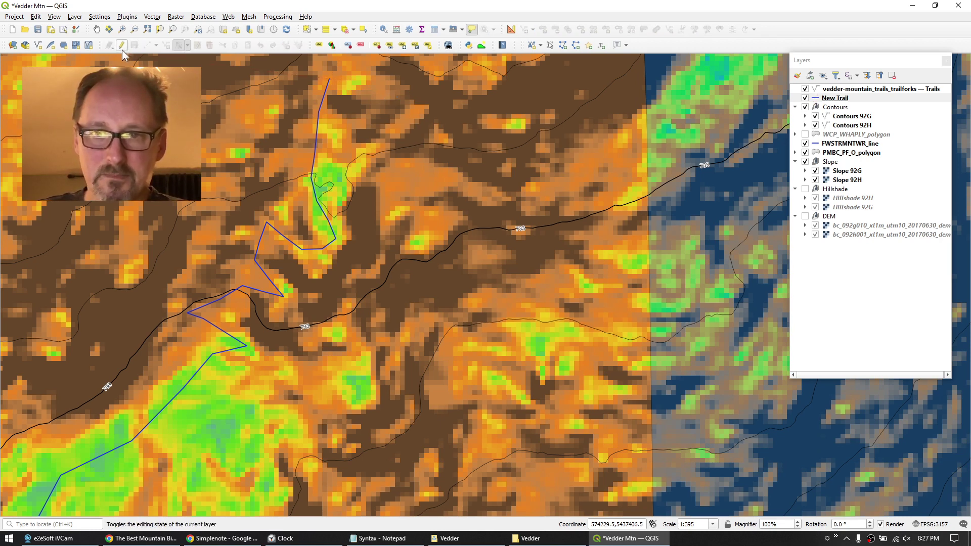
scroll(466, 247, down, 3)
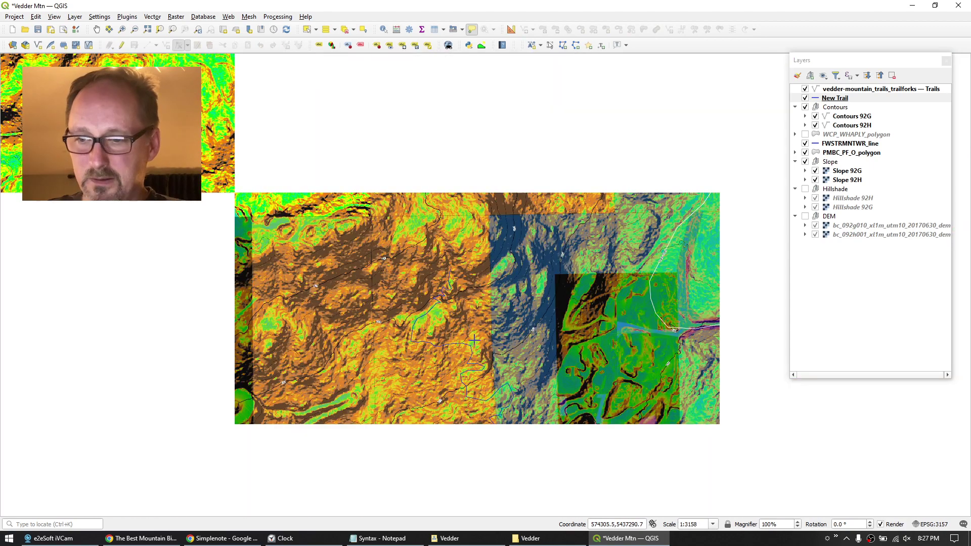
Launch the Profile Tool plugin and add the DEM raster as the profile layer.
drag(474, 342, 414, 231)
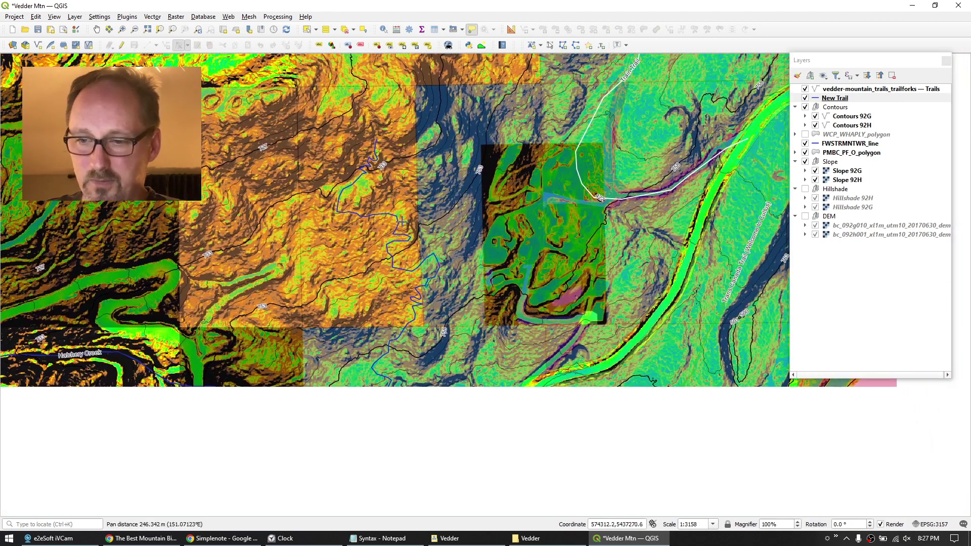
click(122, 21)
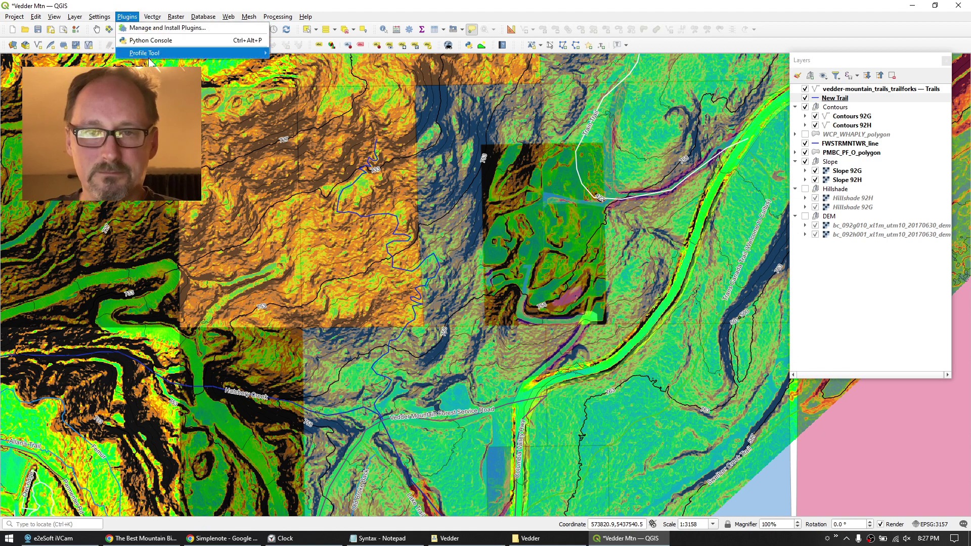
click(309, 56)
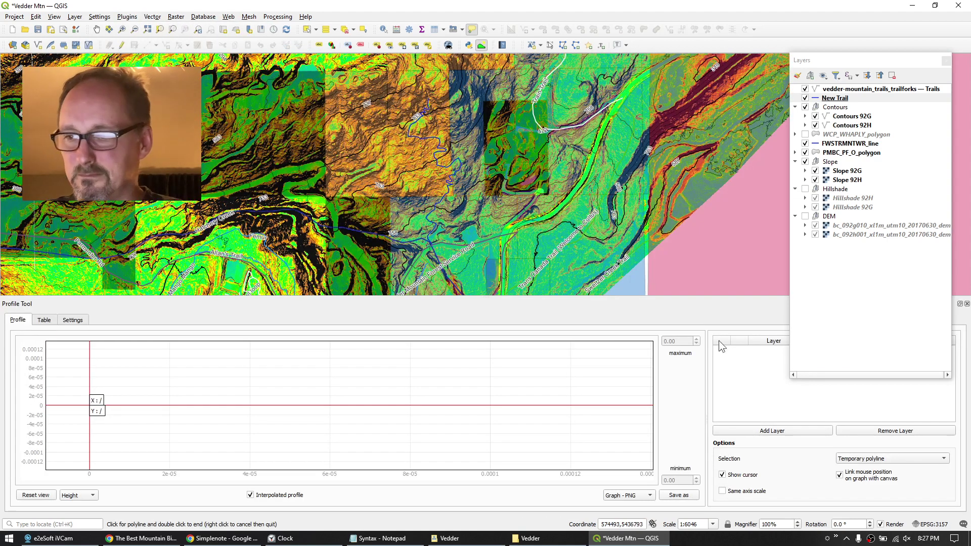
click(851, 235)
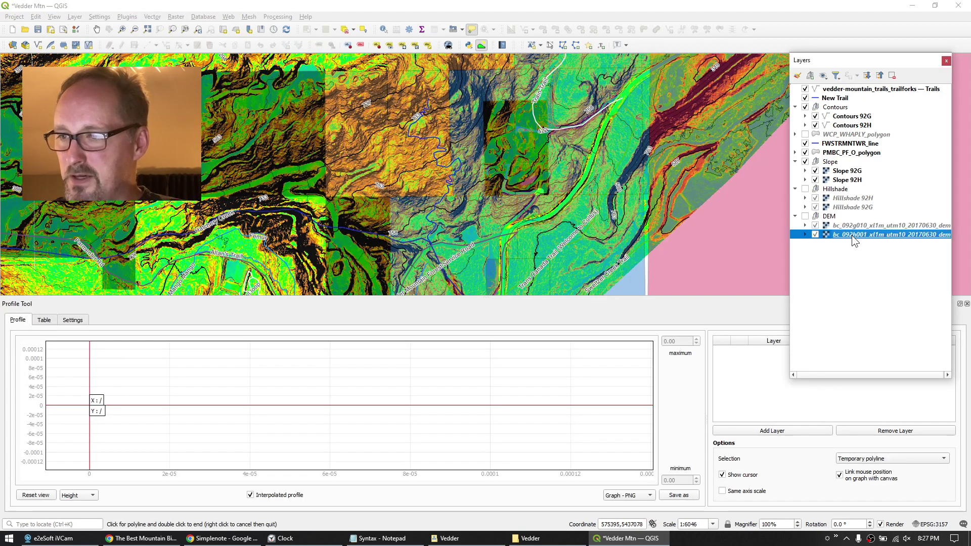
click(798, 428)
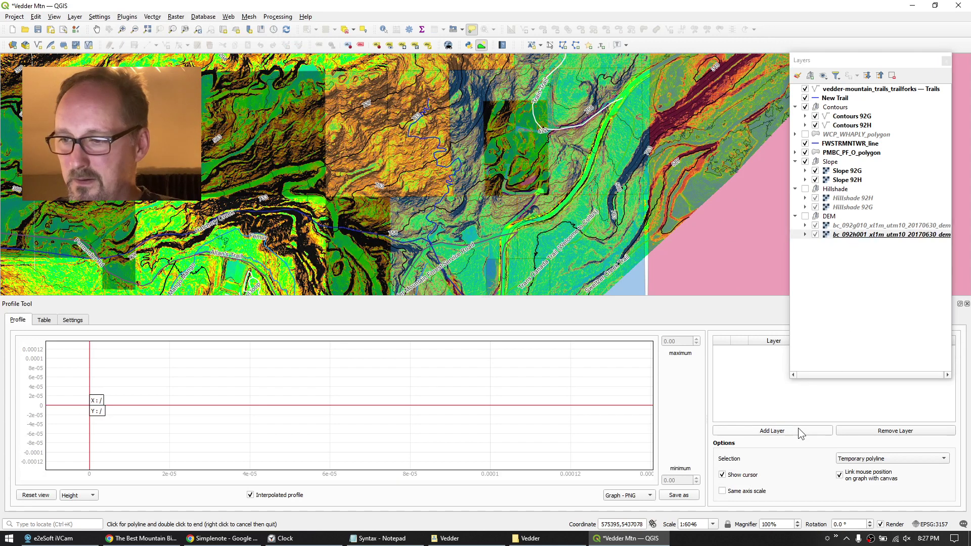
Profile along New Trail by setting the Selection source to Selected layer.
click(831, 99)
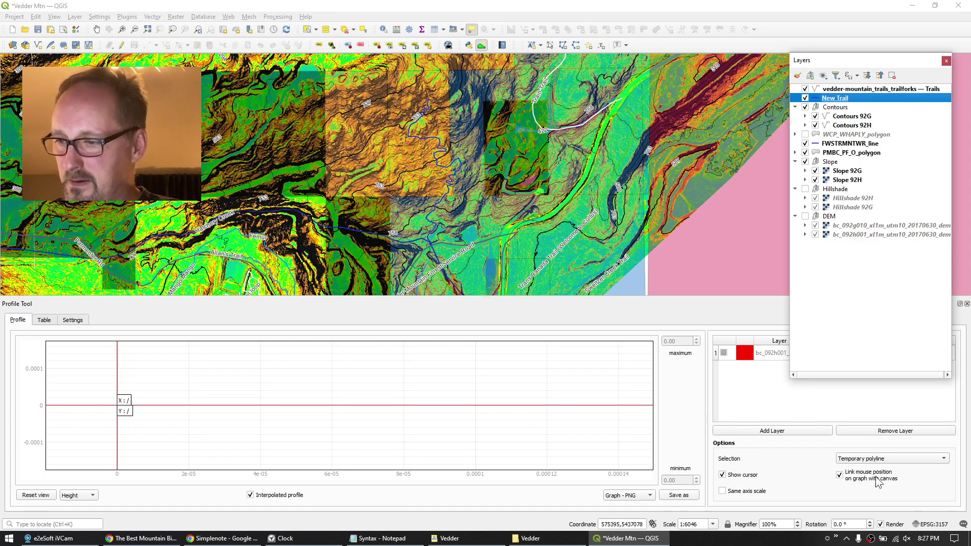
click(879, 459)
click(880, 478)
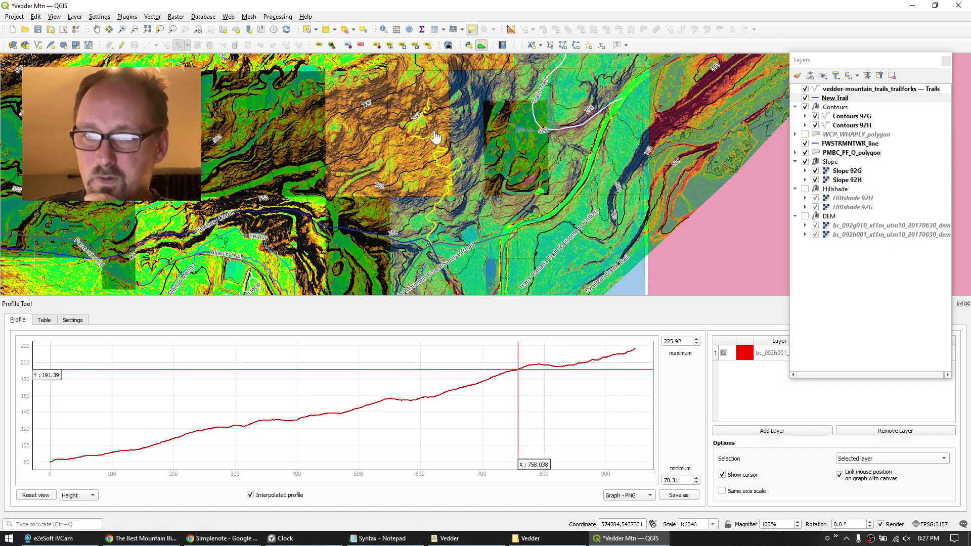
scroll(425, 127, up, 2)
drag(393, 130, 419, 179)
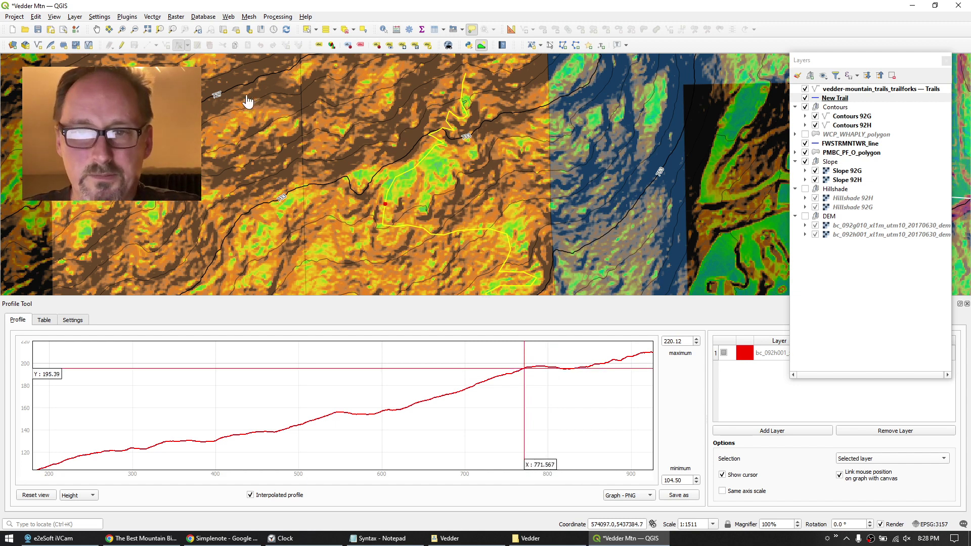
Edit New Trail with the current-layer Vertex Tool and drag one vertex to reshape it.
click(122, 45)
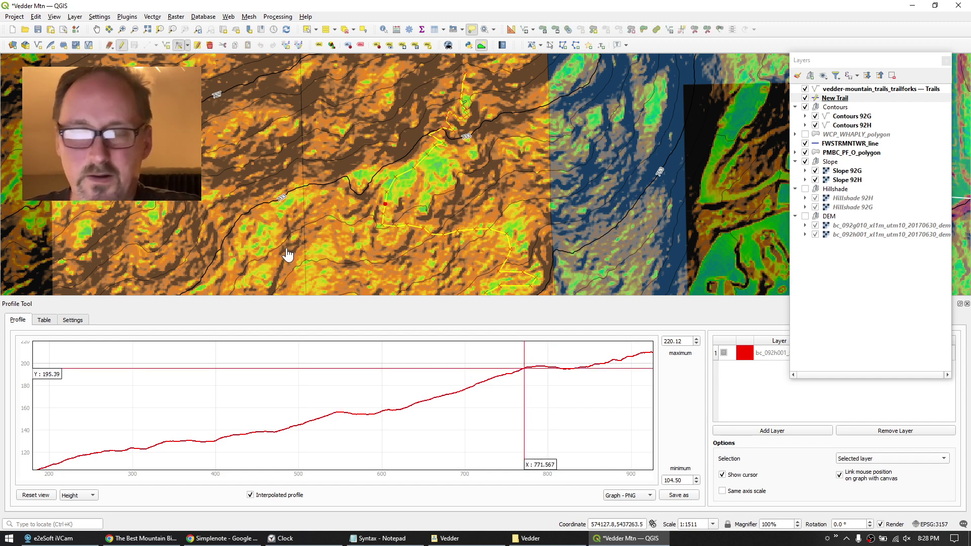
click(188, 45)
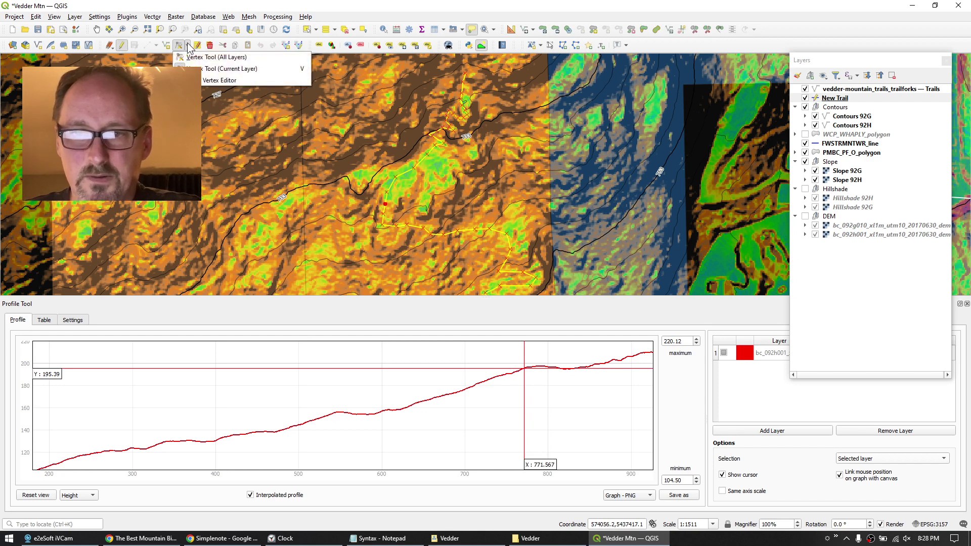
click(212, 69)
drag(387, 192, 393, 198)
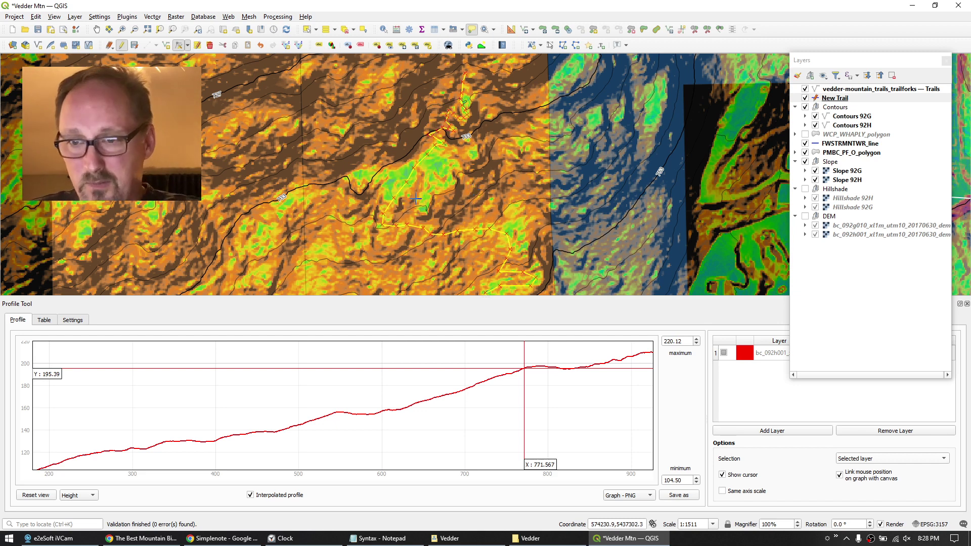
Save the New Trail layer edits and turn editing off.
click(405, 180)
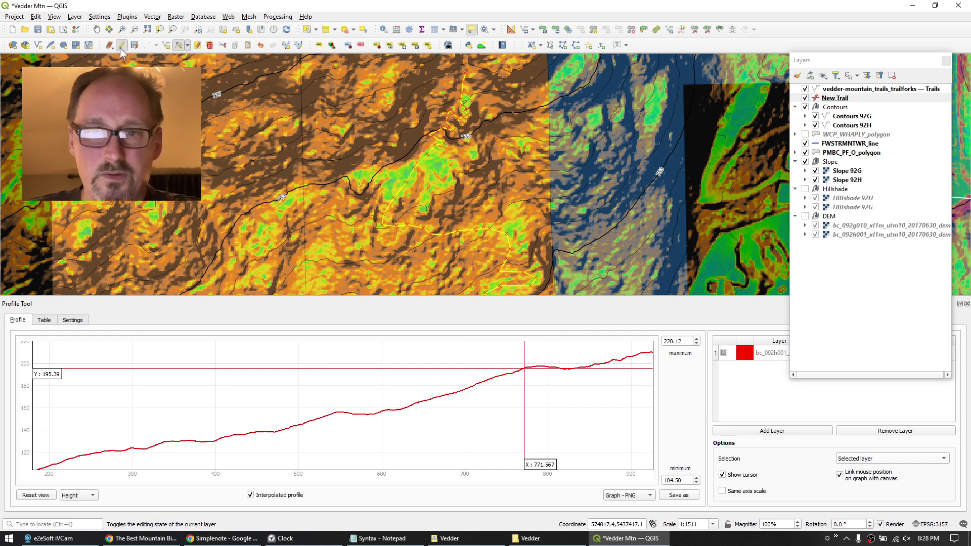
click(135, 45)
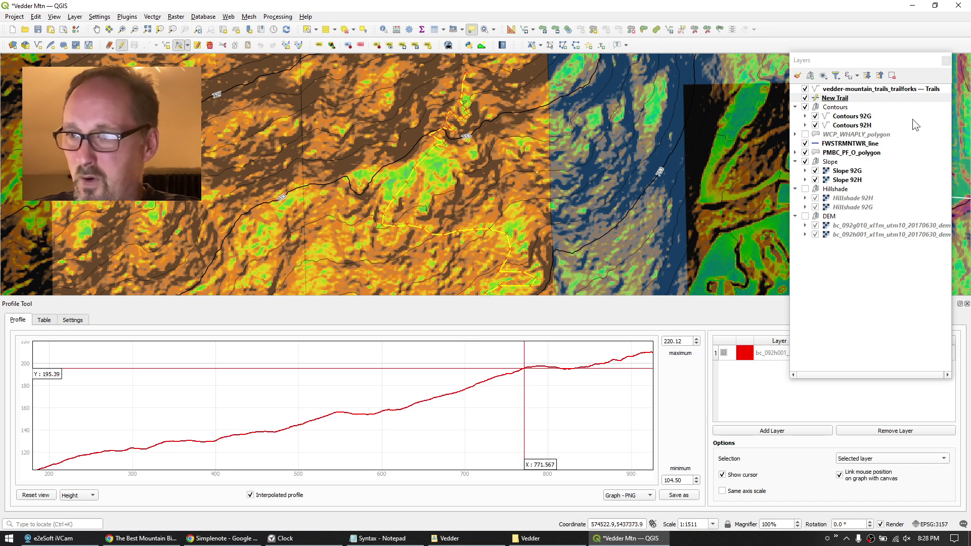
click(841, 100)
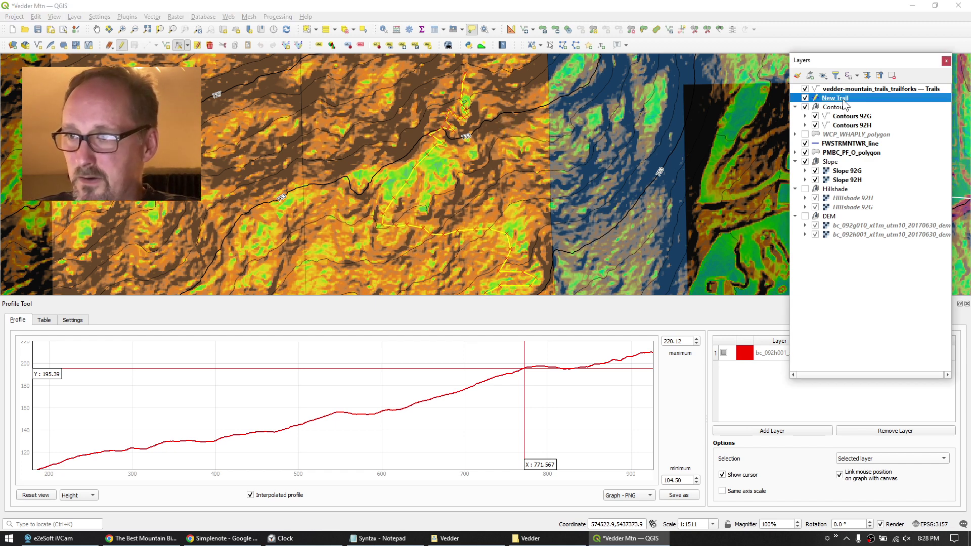
click(122, 46)
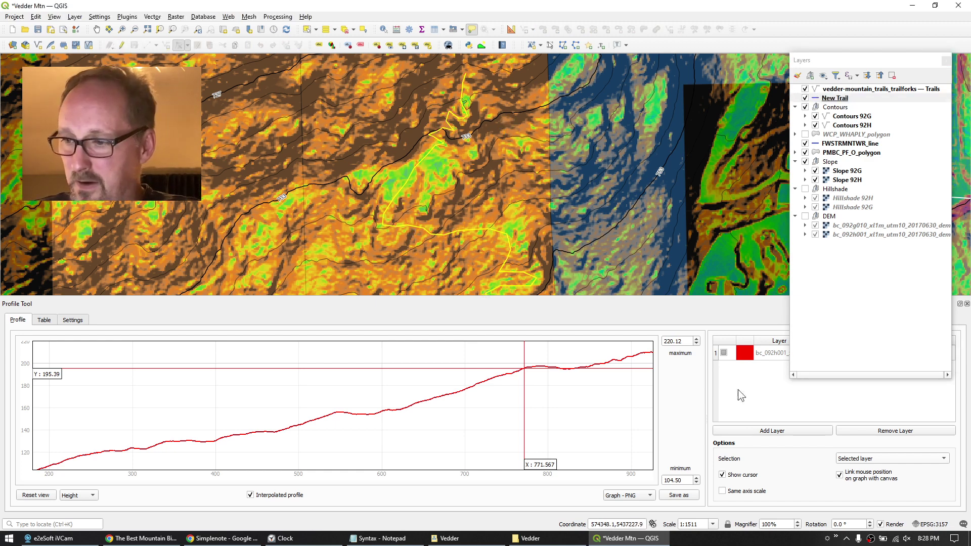
With New Trail selected, switch profile Selection to Selected polyline, then back to Selected layer.
click(834, 100)
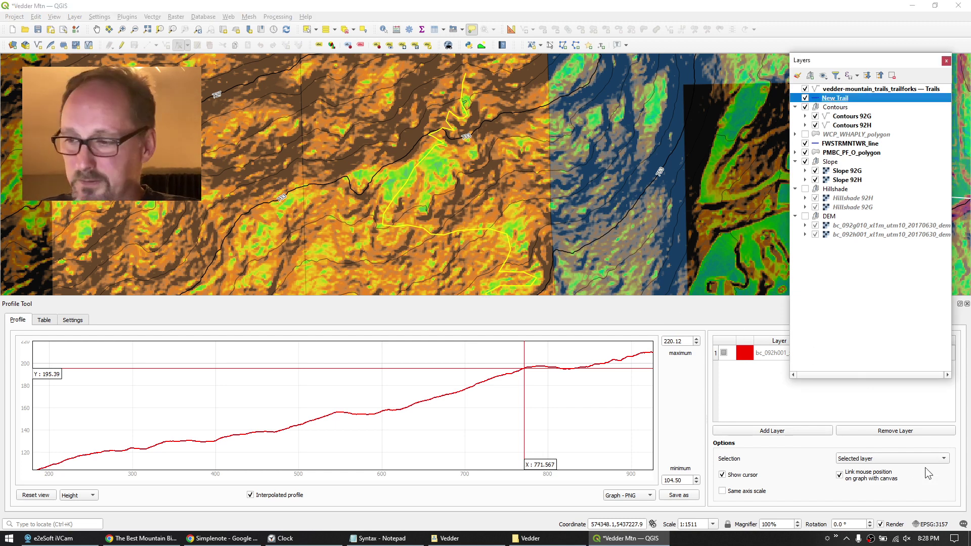
click(892, 459)
click(873, 448)
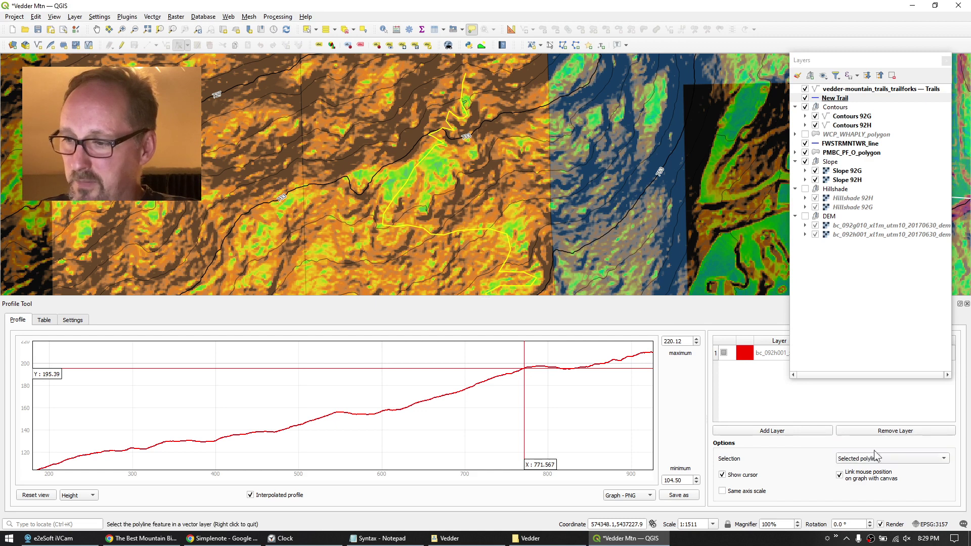
click(875, 460)
click(873, 468)
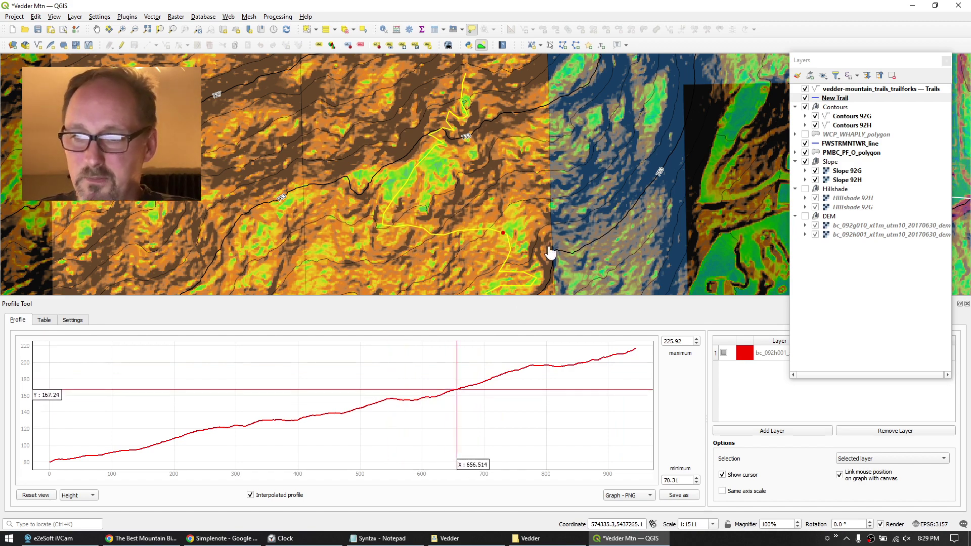
scroll(550, 252, up, 1)
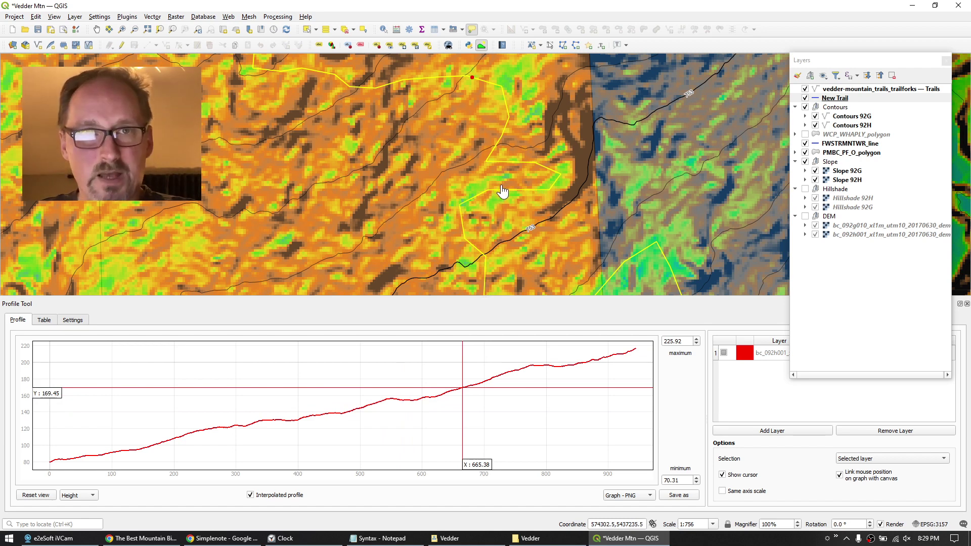
Move two New Trail vertices with the current-layer Vertex Tool, saving when stopping editing.
click(835, 98)
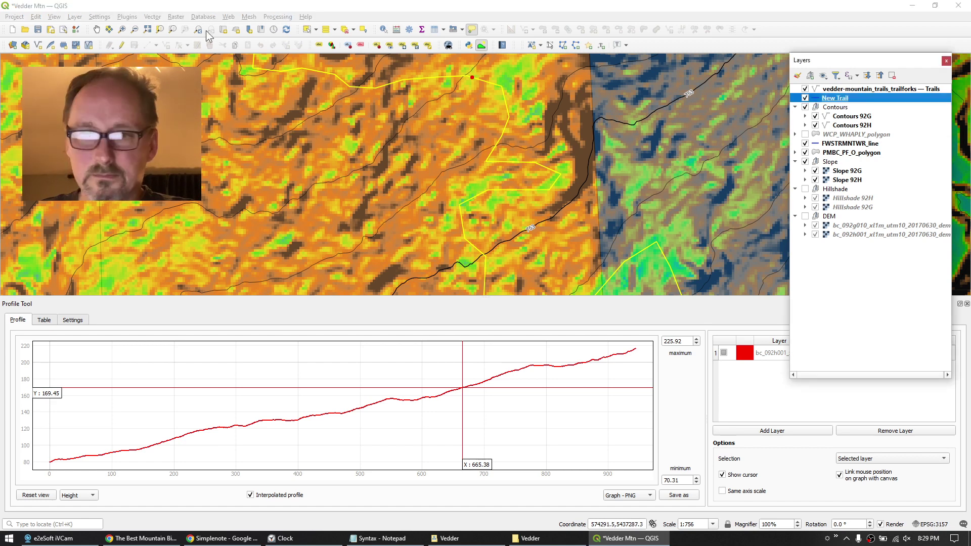
click(122, 45)
click(187, 45)
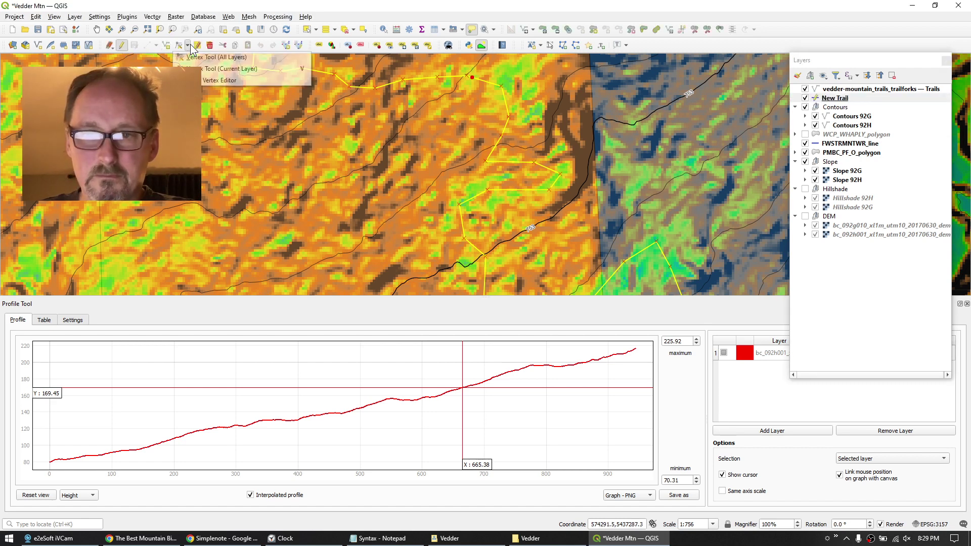
click(228, 68)
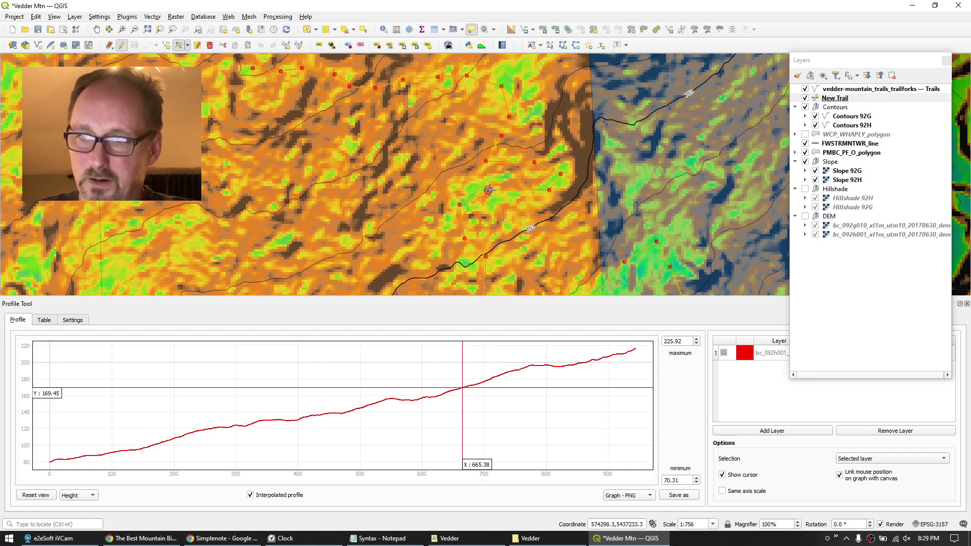
click(488, 191)
click(494, 202)
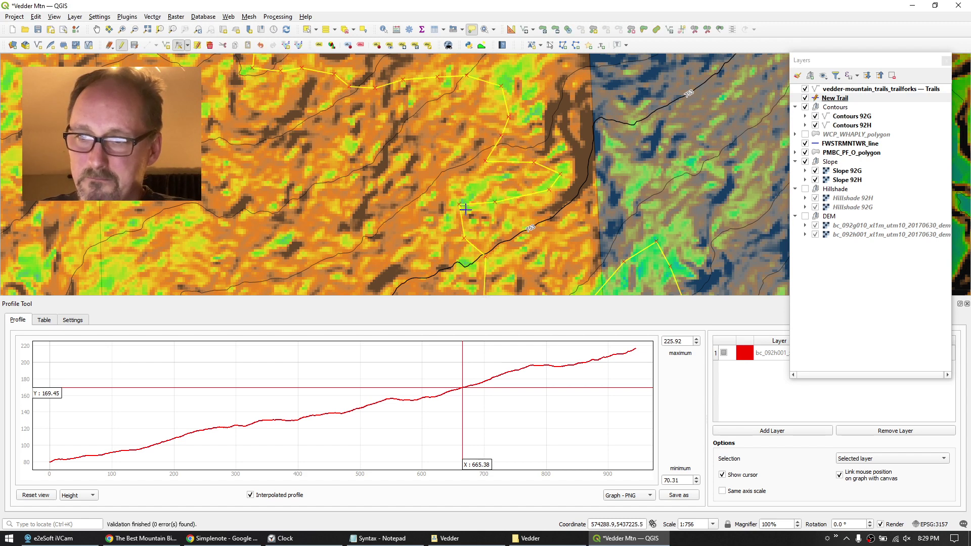
click(465, 209)
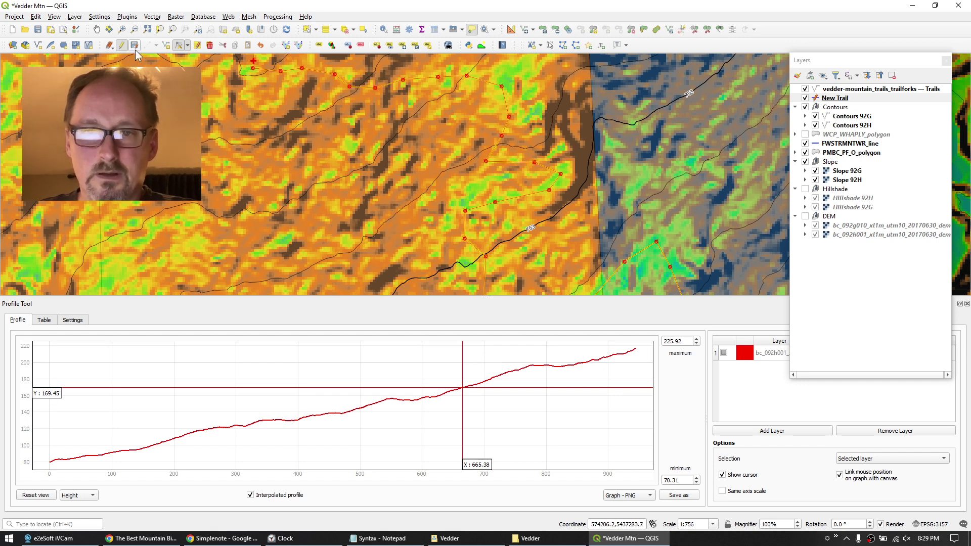
click(122, 46)
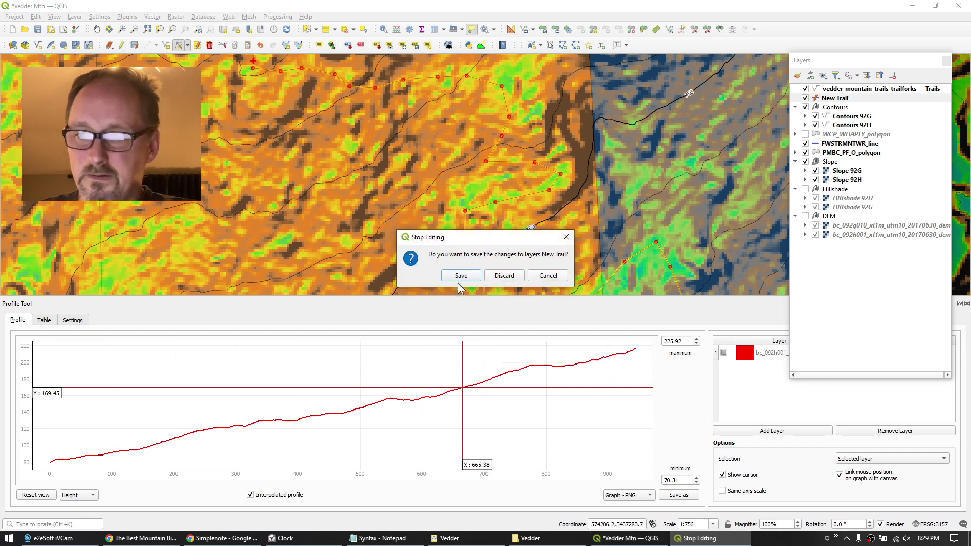
click(459, 277)
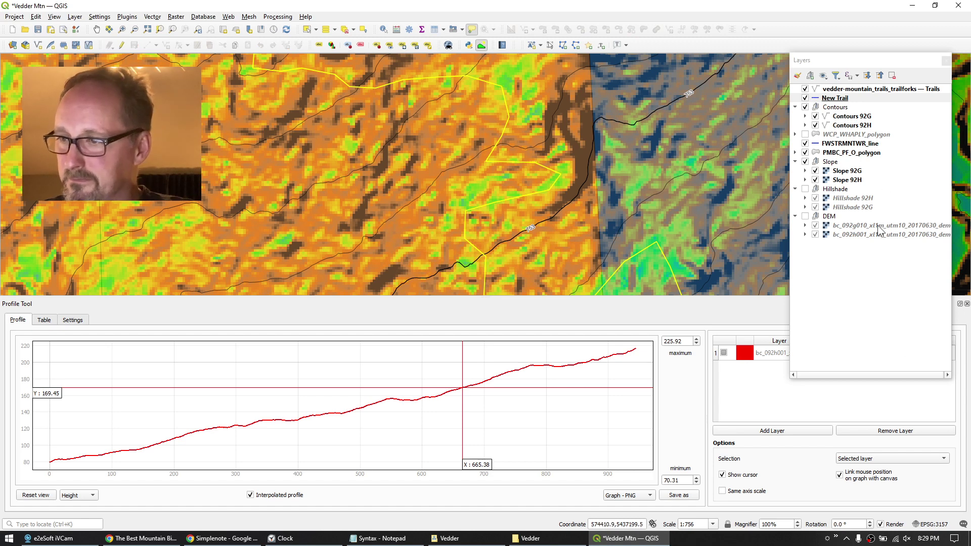
Refresh the profile by toggling Selection to Selected polyline and back to Selected layer.
click(867, 464)
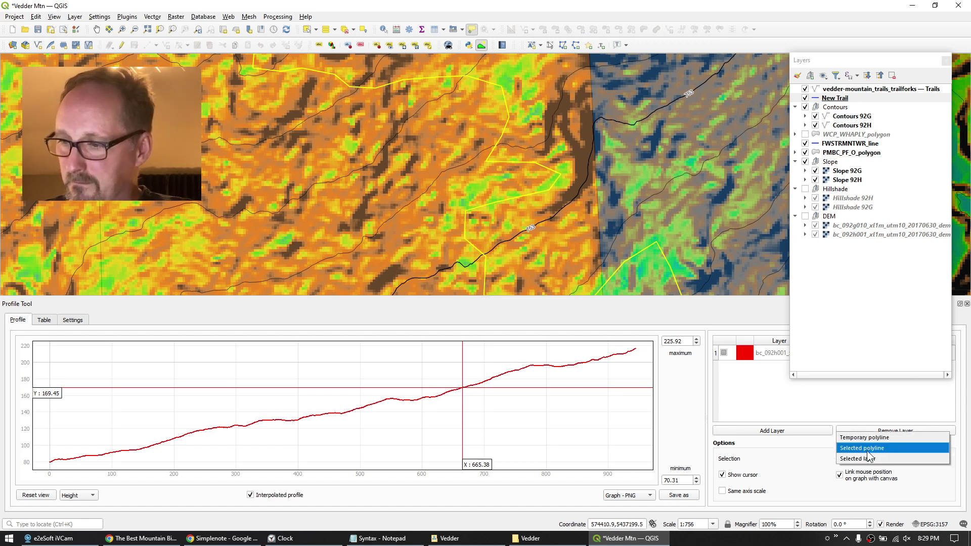
click(868, 448)
click(868, 460)
click(866, 469)
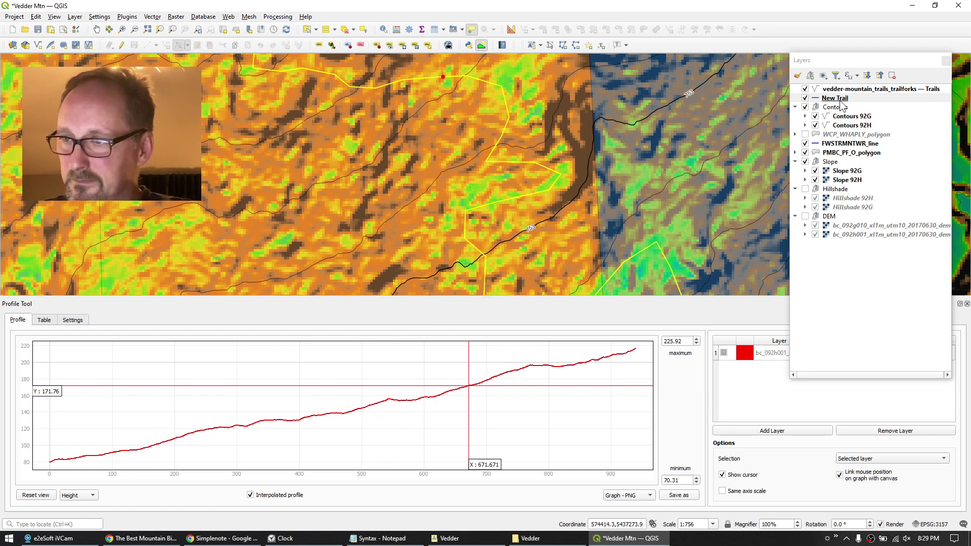
Edit New Trail again, move one more vertex, and save the layer edits.
click(794, 98)
click(121, 45)
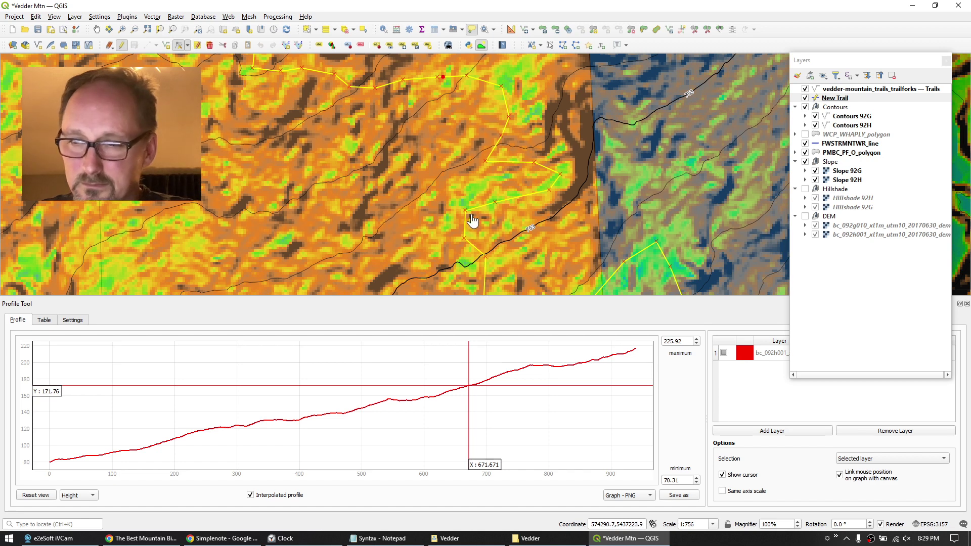
click(187, 45)
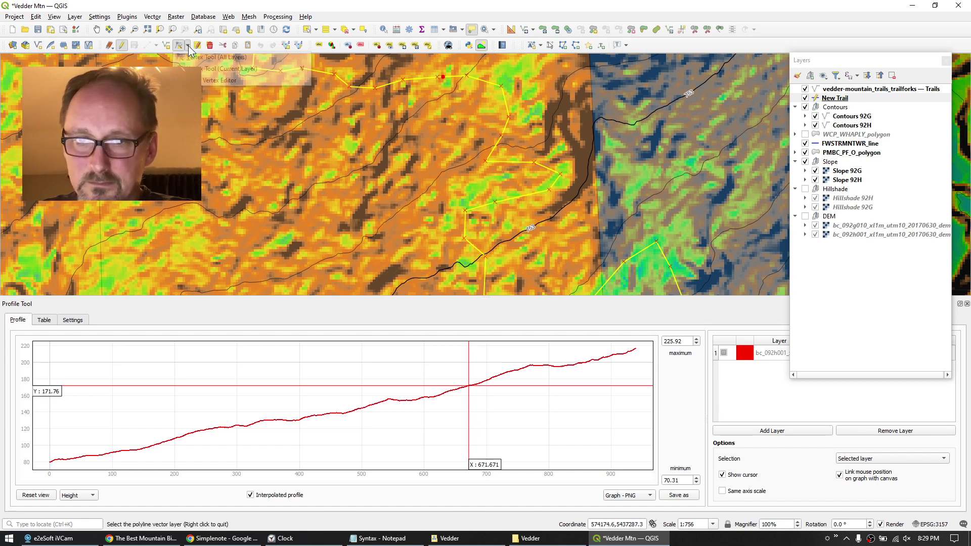
click(202, 69)
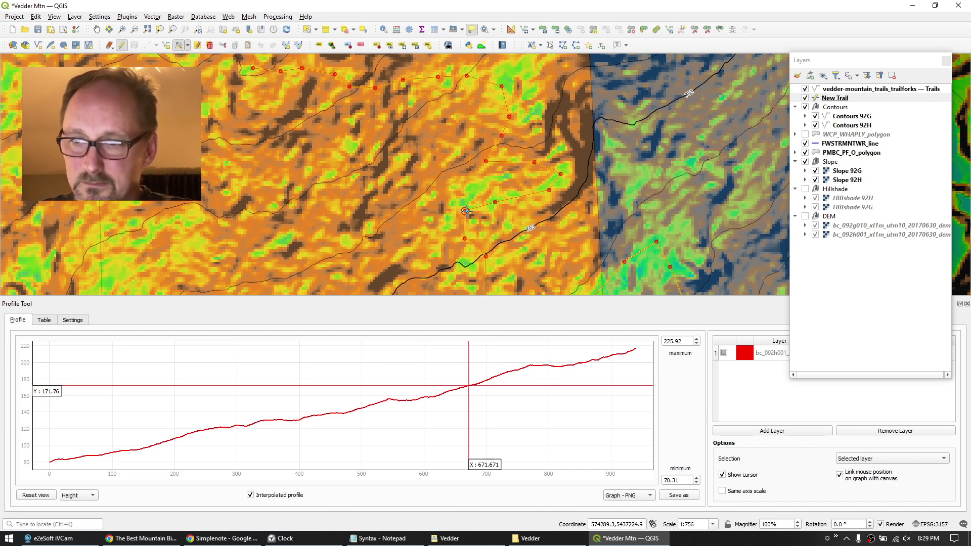
click(466, 211)
click(492, 221)
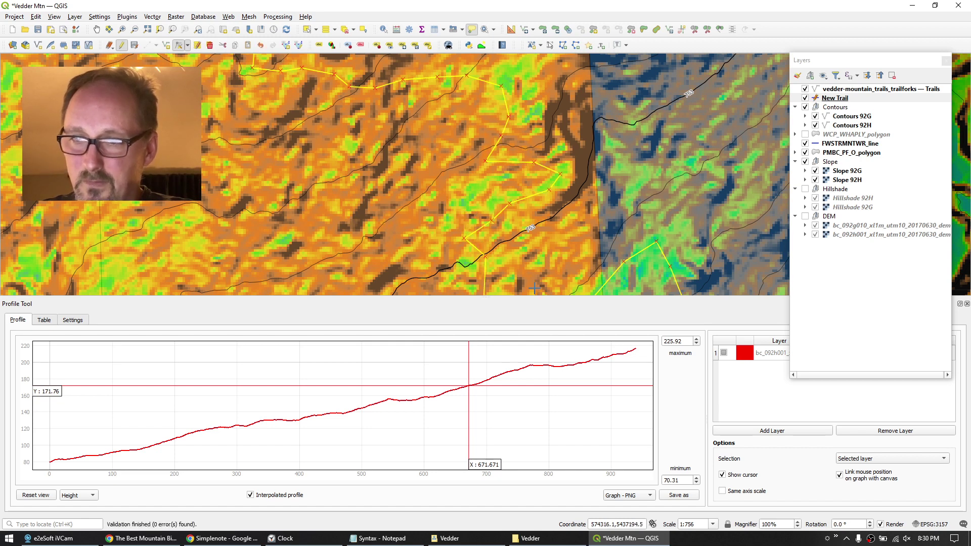
click(135, 46)
click(828, 99)
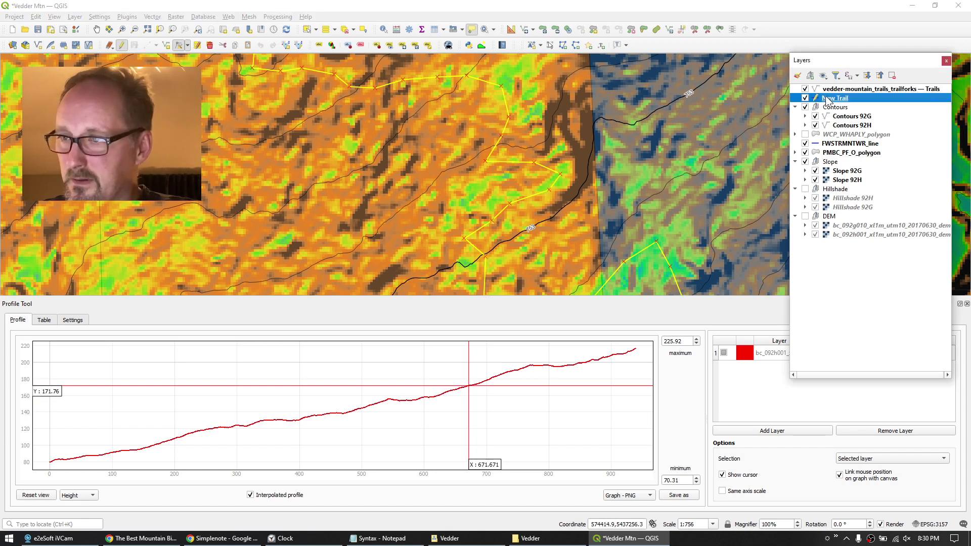
Twice toggle profile Selection between Selected polyline and Selected layer to redraw the New Trail profile.
click(920, 457)
click(888, 447)
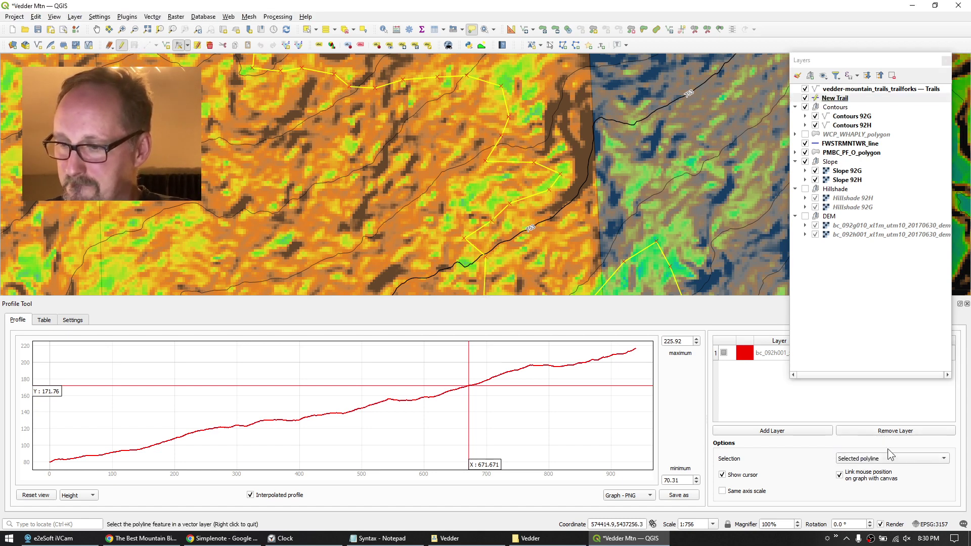
click(879, 459)
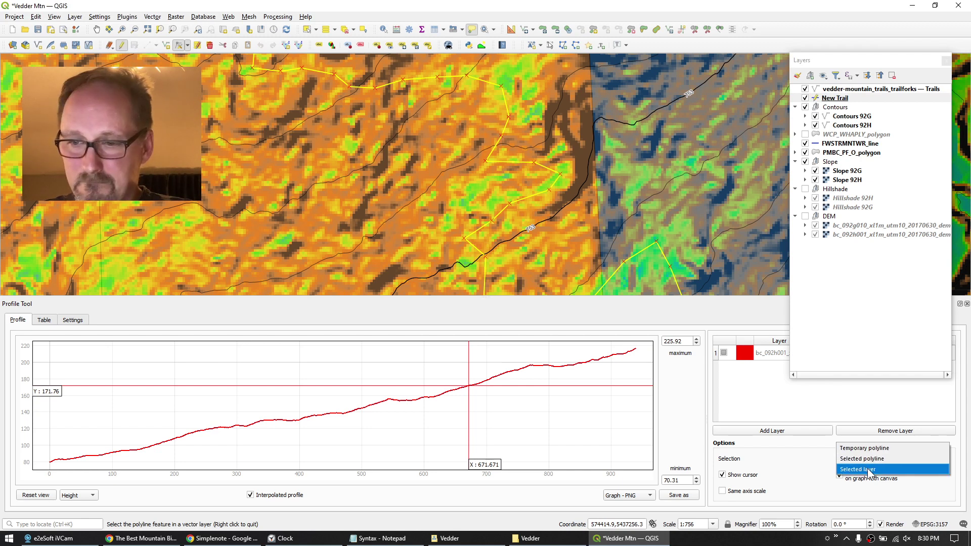
click(869, 469)
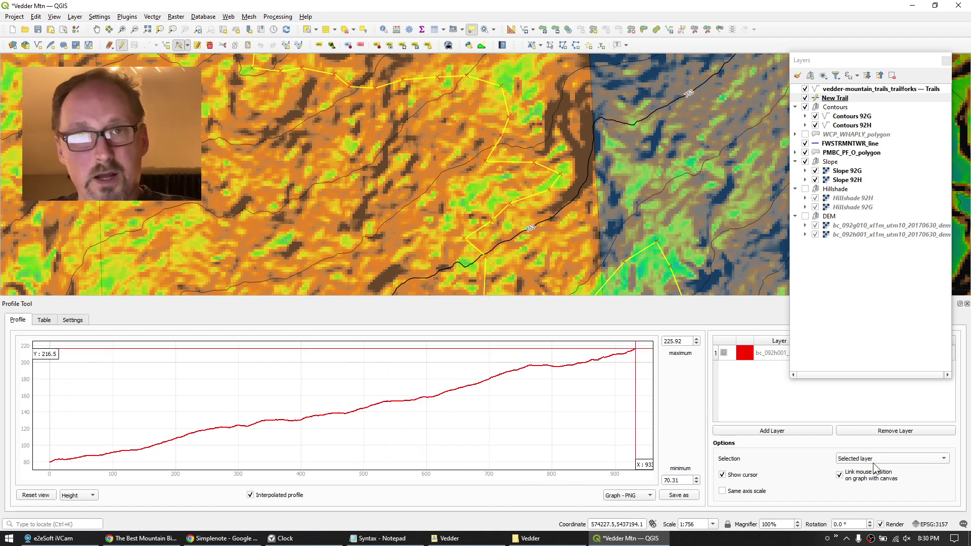
click(889, 461)
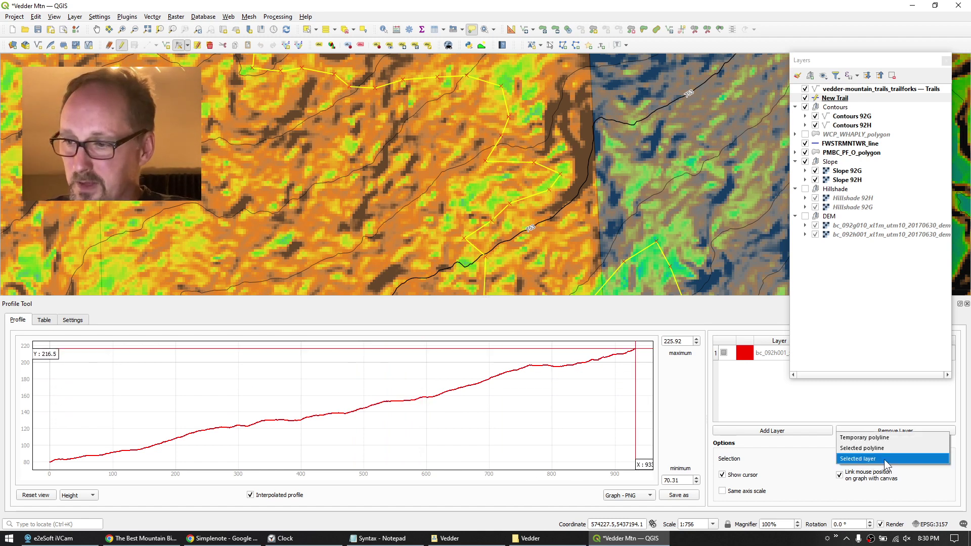
click(879, 449)
click(879, 460)
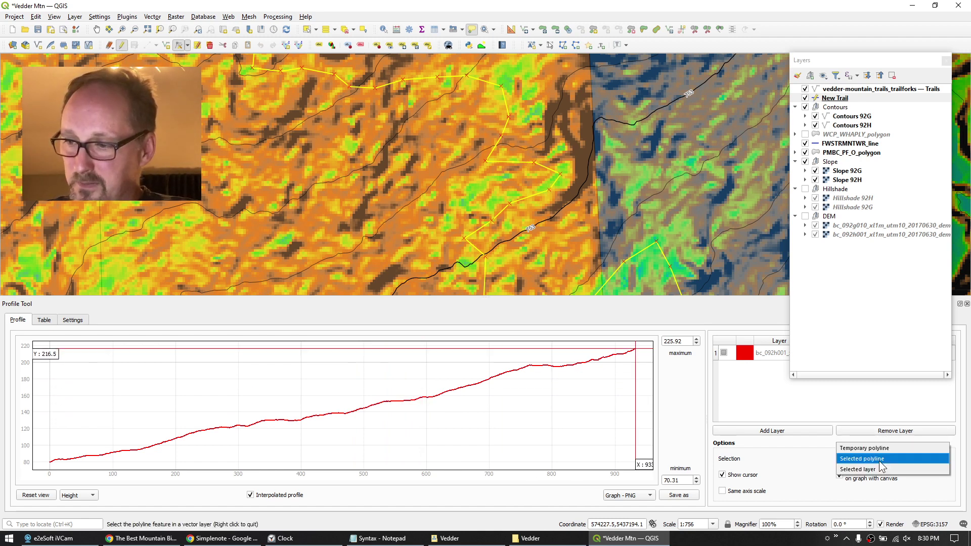
click(877, 469)
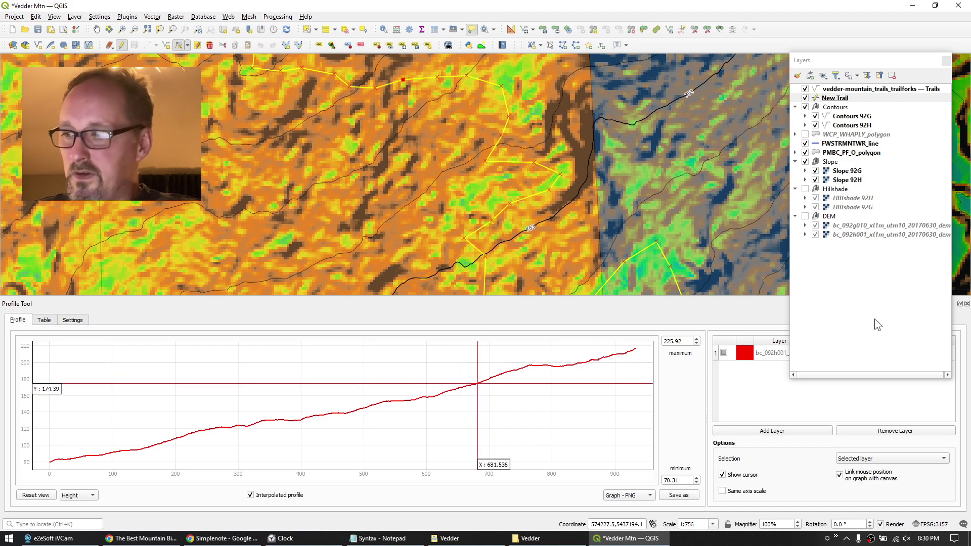
Close the Profile Tool panel, zoom out over the trail, and stop editing New Trail.
click(966, 304)
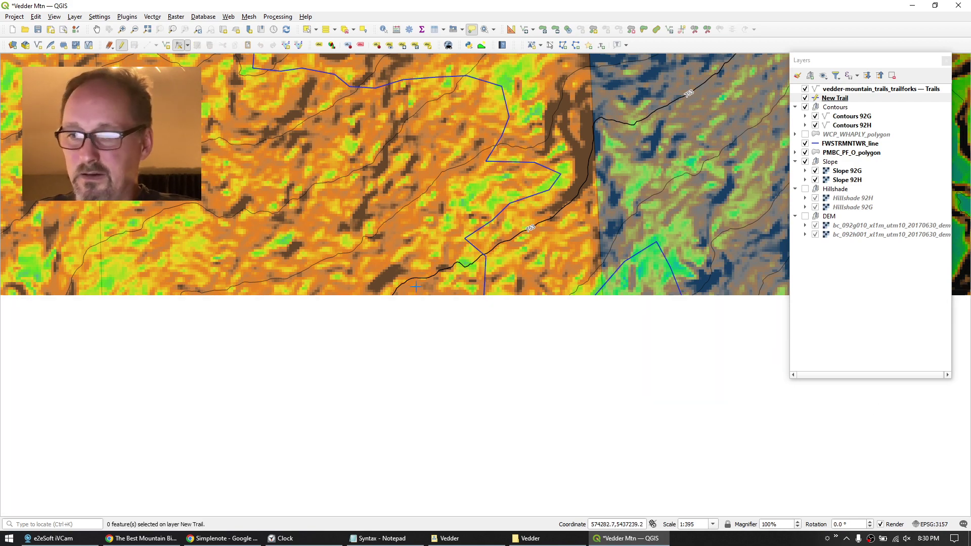
scroll(319, 301, down, 2)
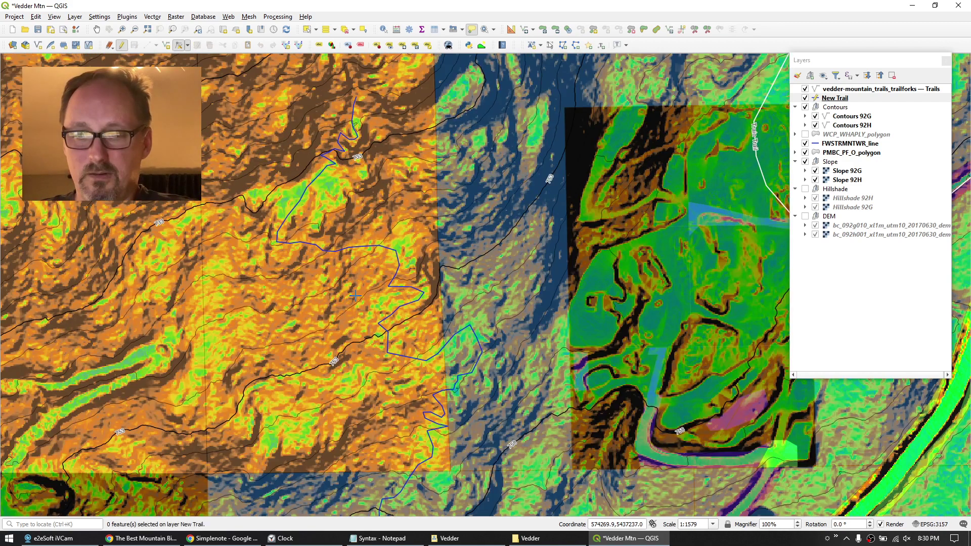
mouse_move(420, 291)
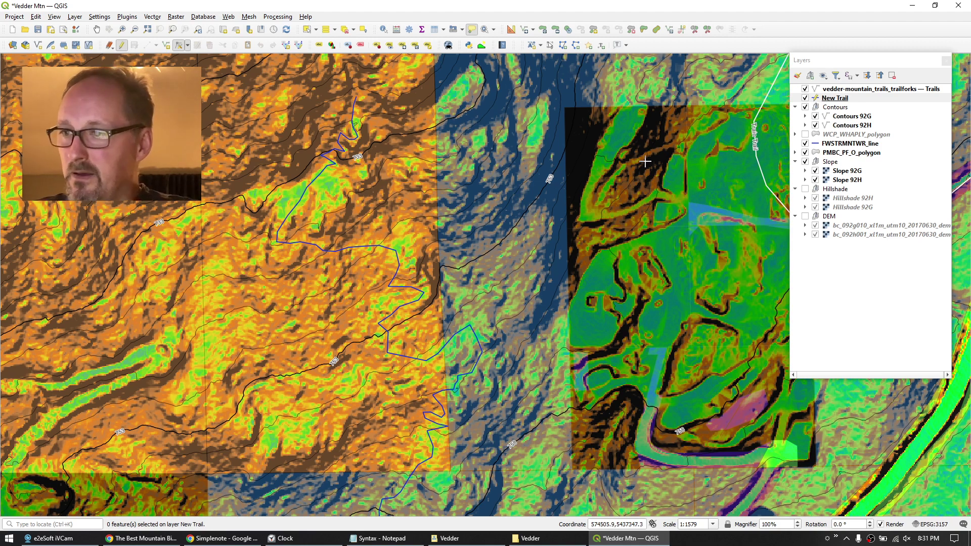
click(121, 46)
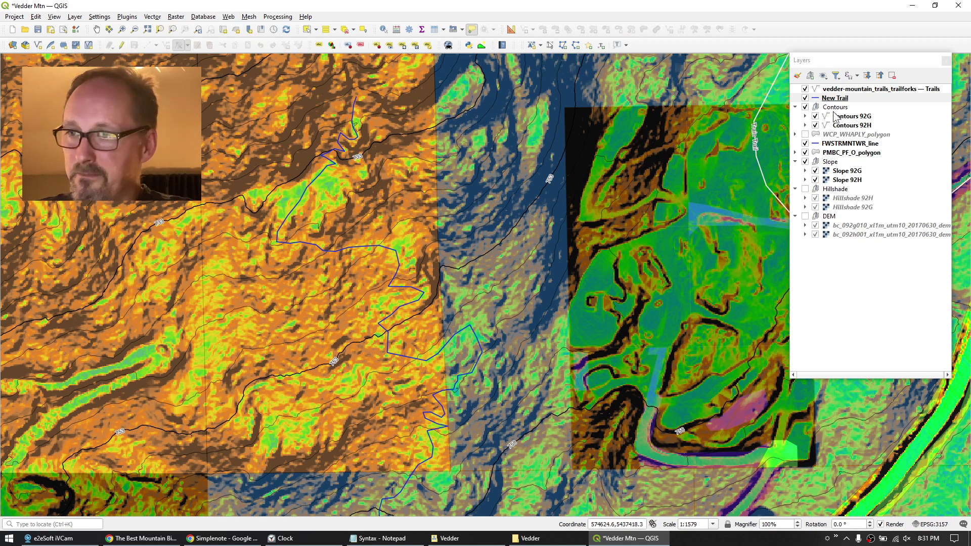
Save New Trail's features as a file named 'New Trail' on the Desktop.
right_click(833, 98)
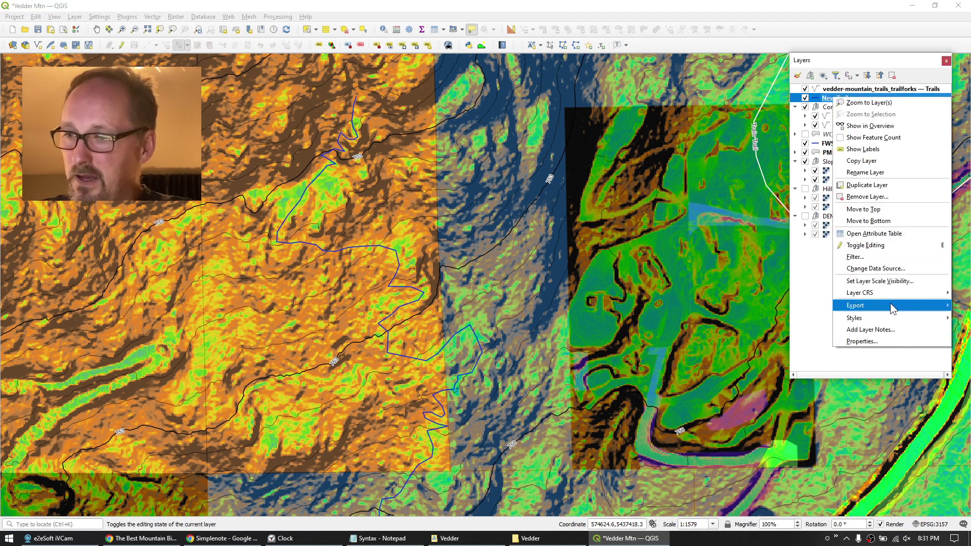
mouse_move(890, 304)
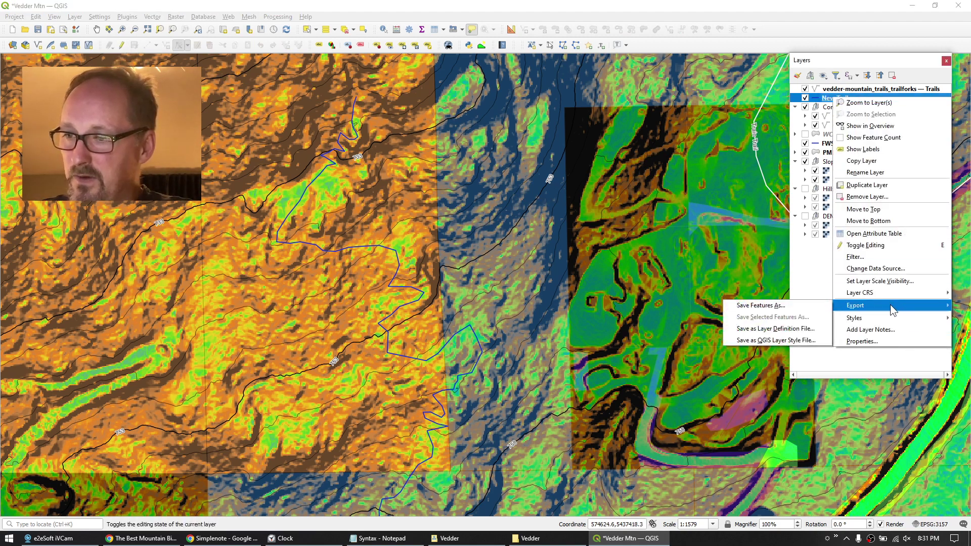
click(770, 306)
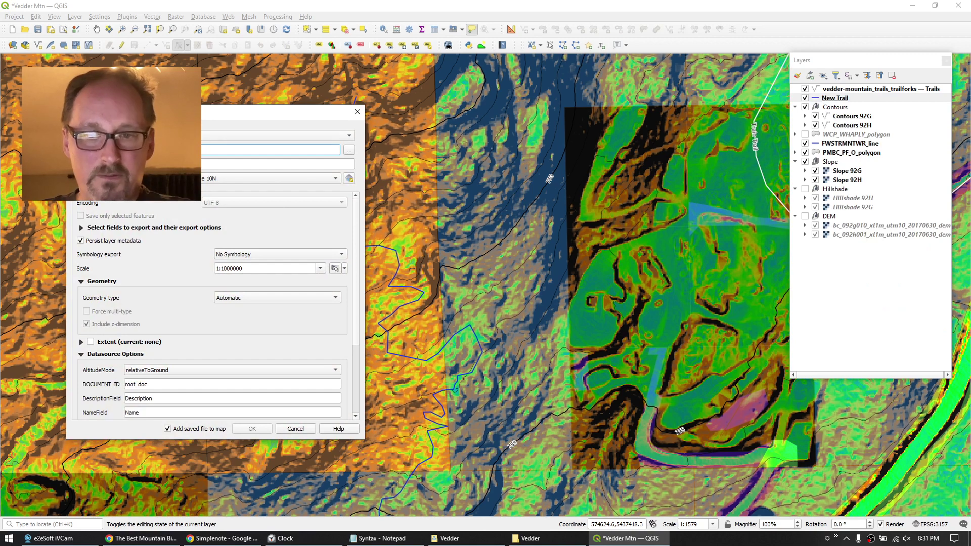
key(ctrl+v)
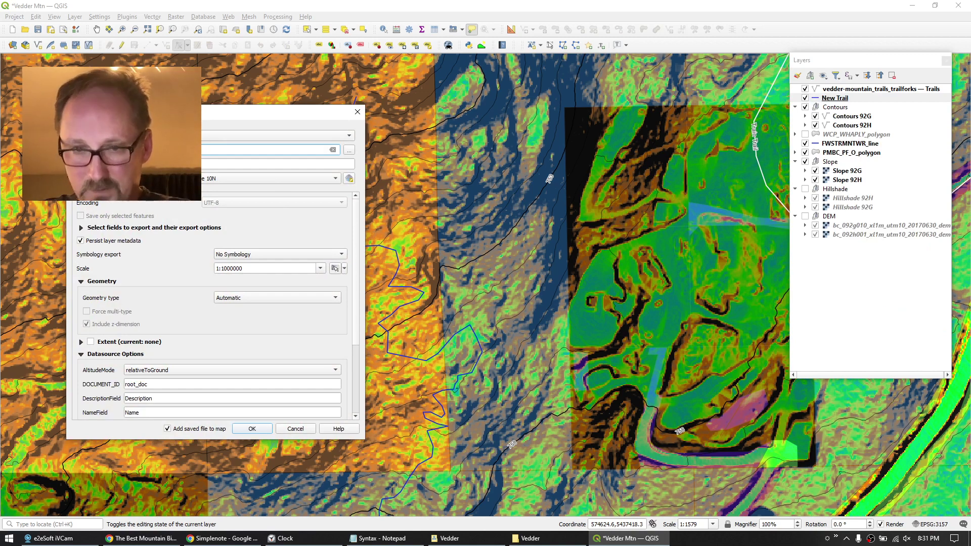
click(349, 150)
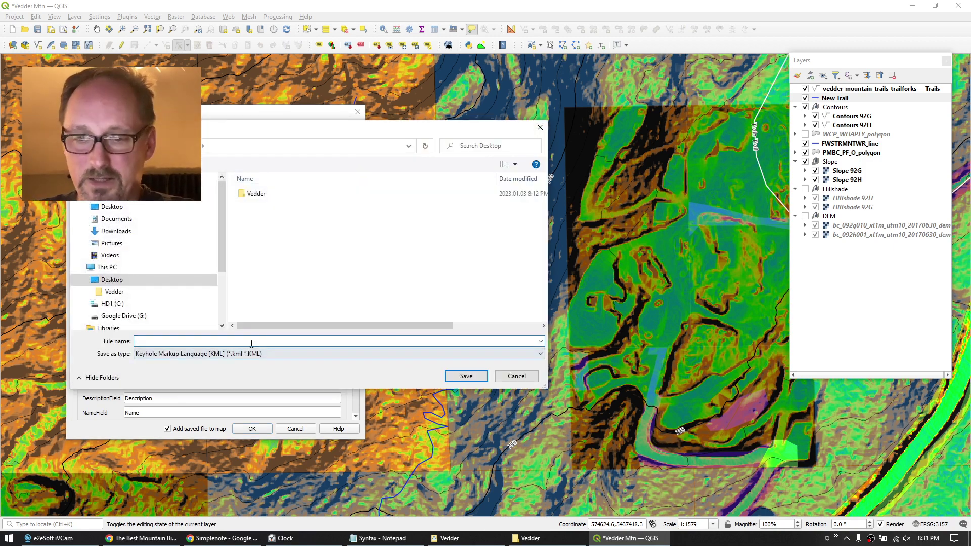
text(New T)
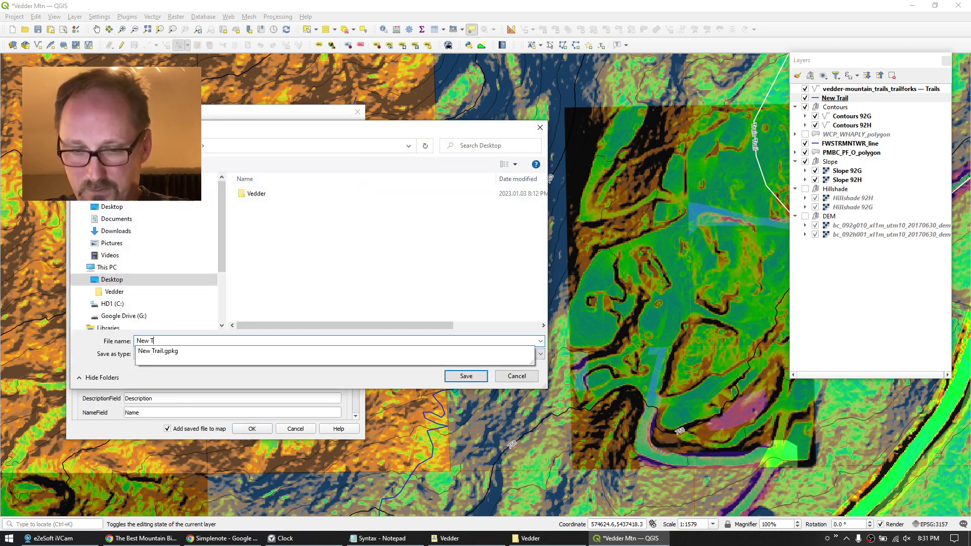
text(rail)
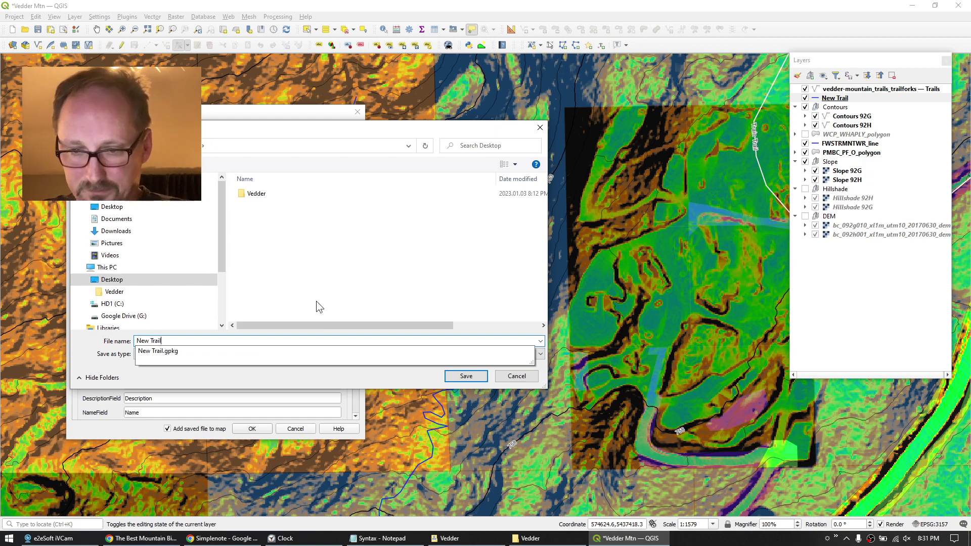
click(318, 305)
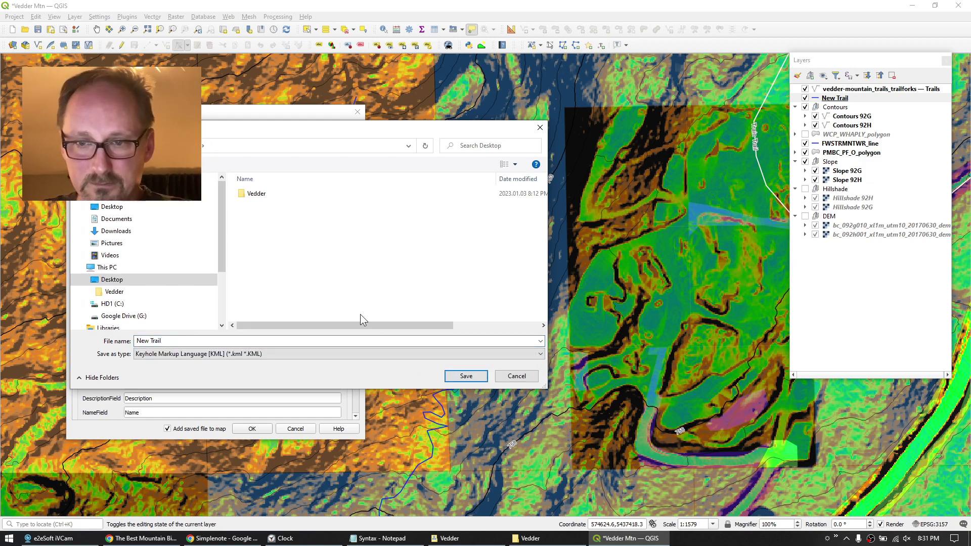
click(466, 376)
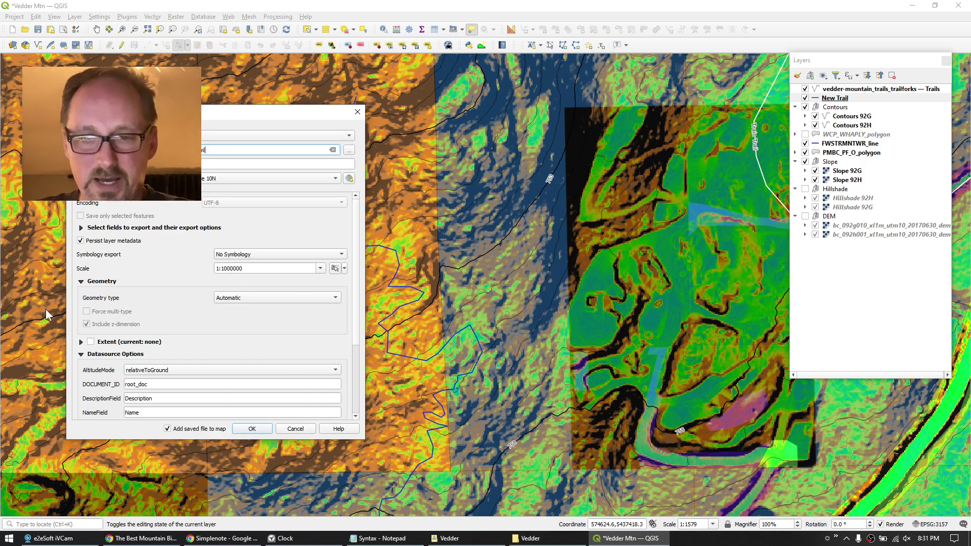
Export the KML with Feature Symbology at 1:5000, not added to the map, then switch to Gaia GPS.
click(293, 254)
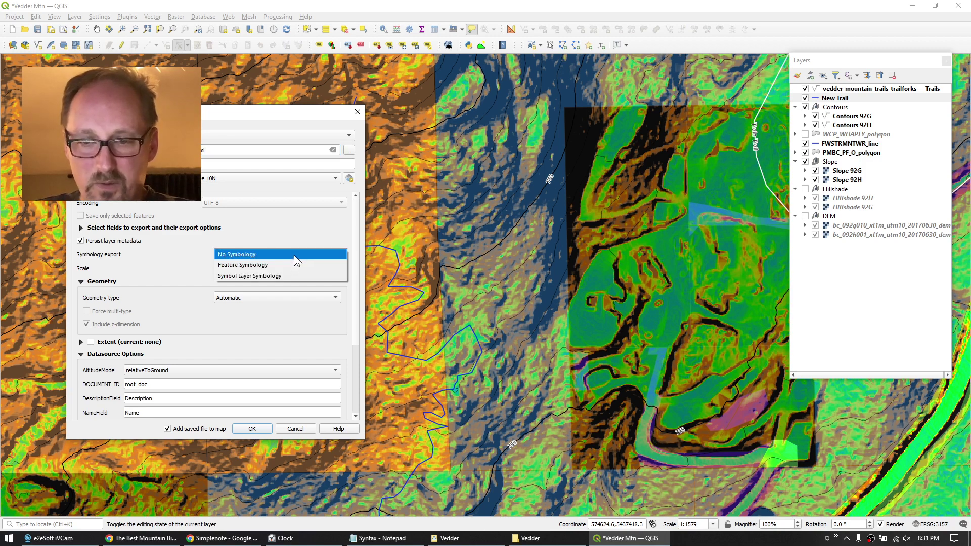
click(264, 263)
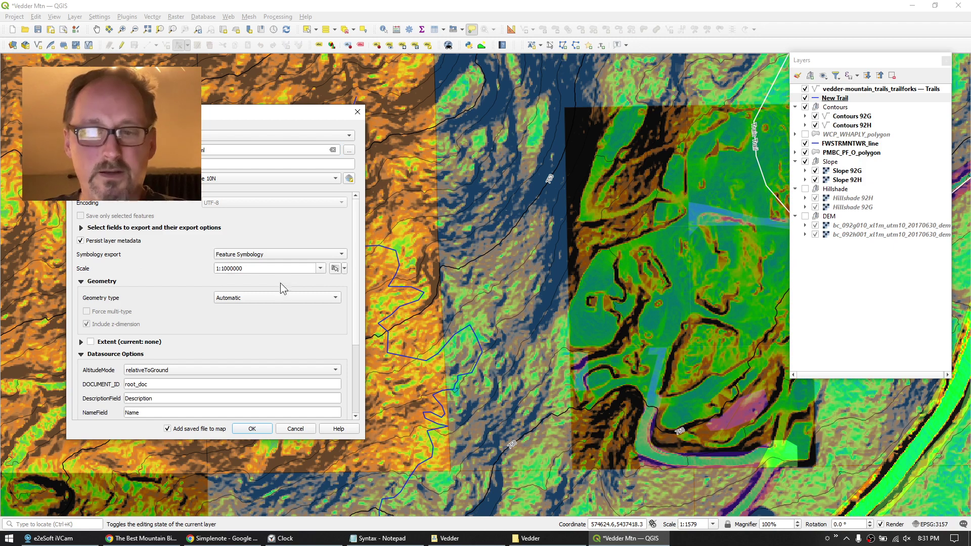
click(320, 268)
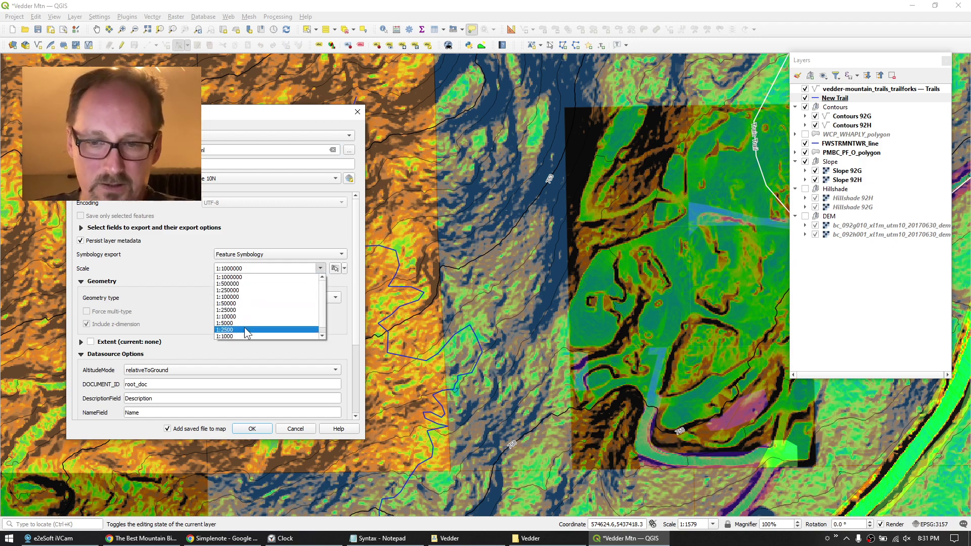
click(231, 323)
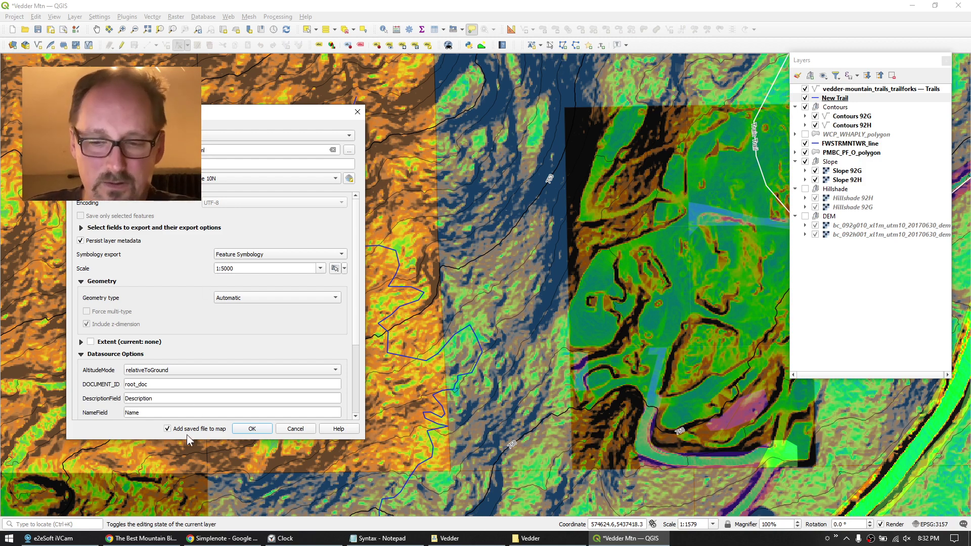
click(167, 429)
click(252, 428)
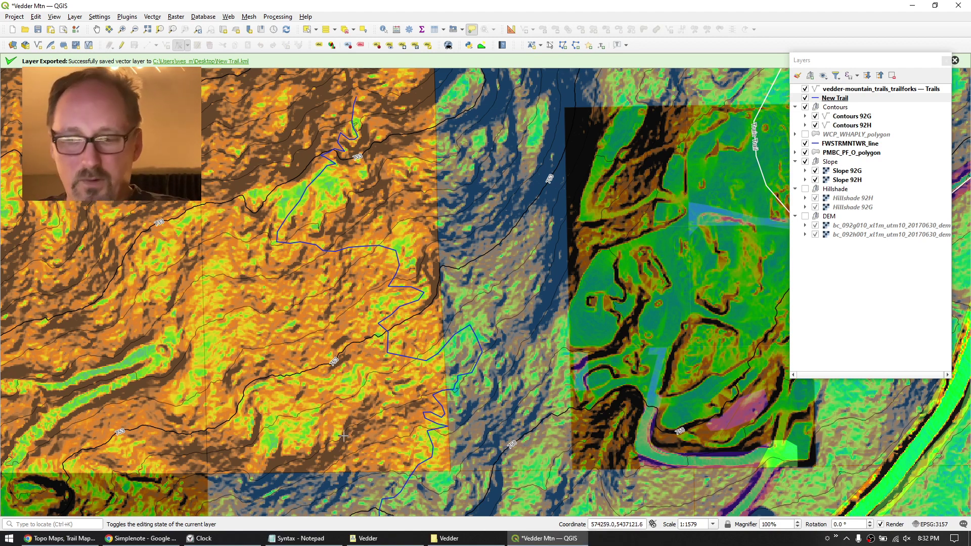
click(51, 539)
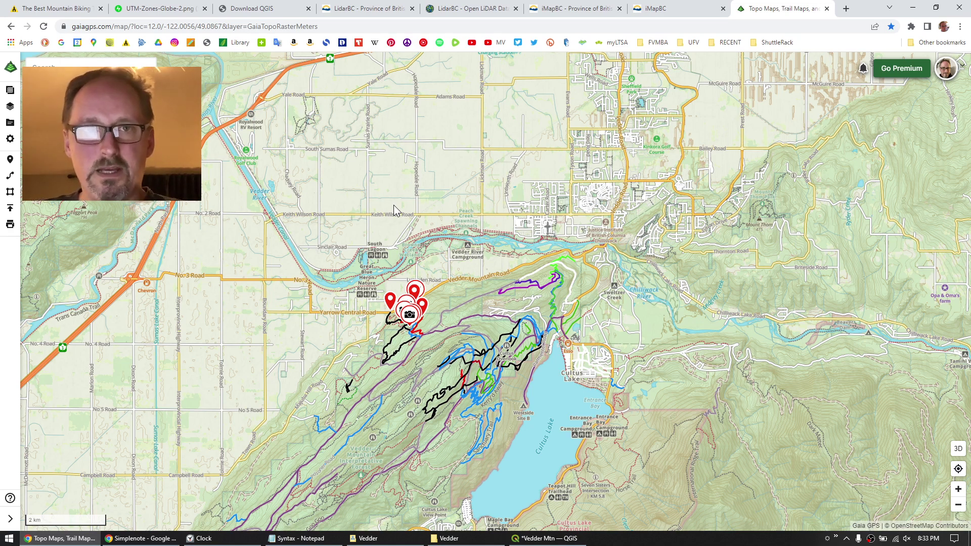
From Saved Items, use Import Data to choose New Trail.kml on the Desktop.
click(10, 123)
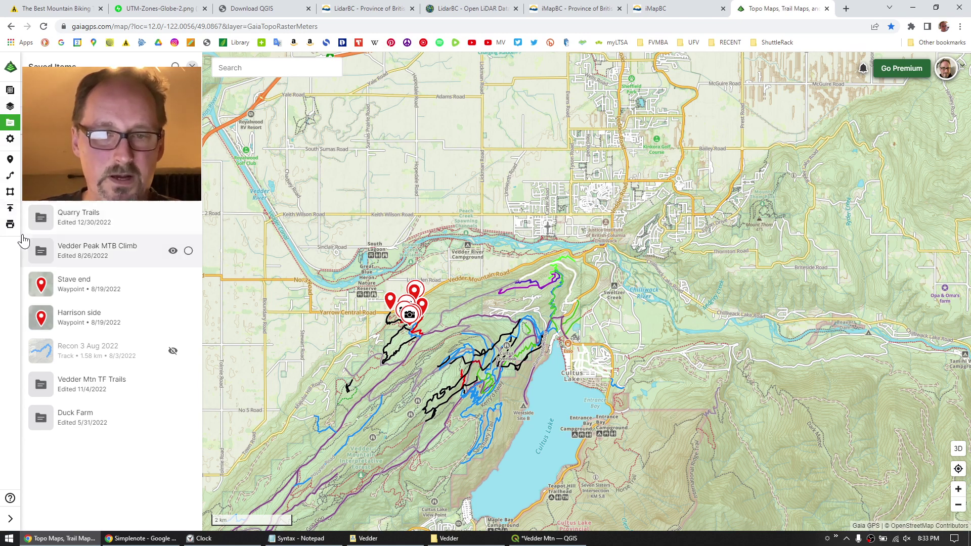
click(10, 209)
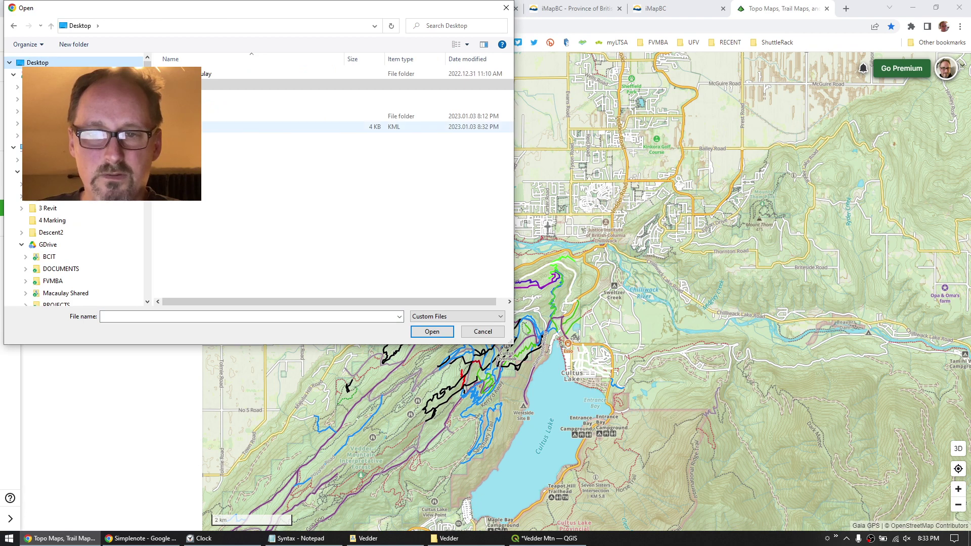
click(218, 126)
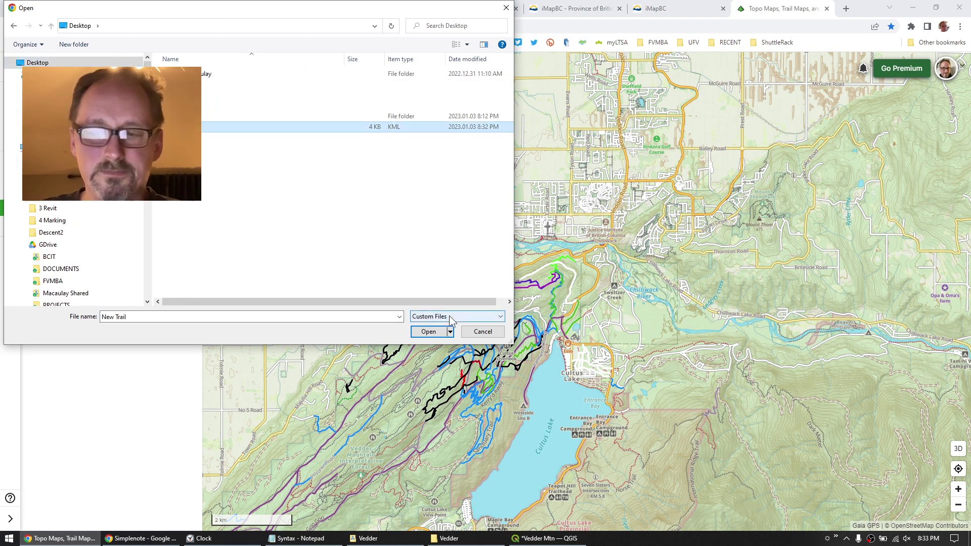
click(428, 332)
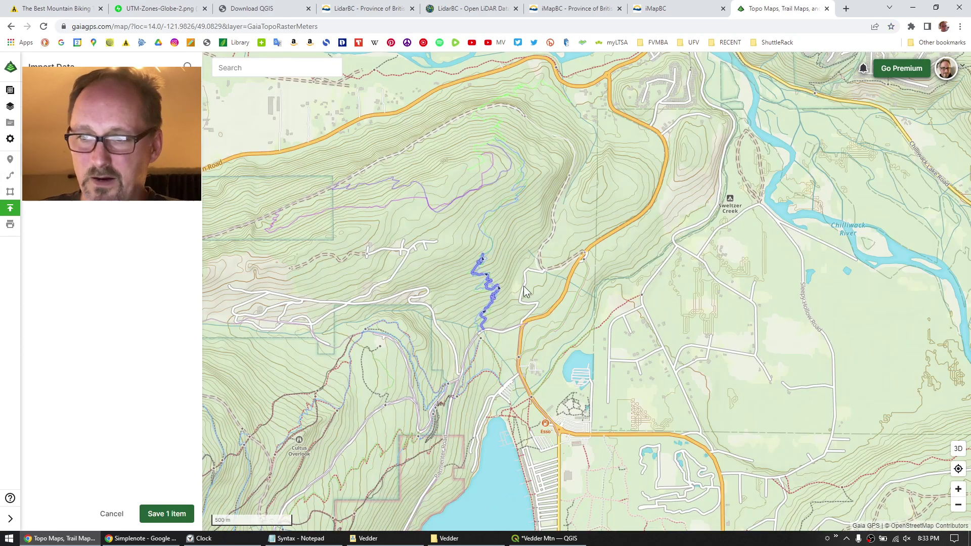
Zoom in on the imported New Trail track, save the 1 item to Gaia GPS, and return to QGIS.
scroll(524, 292, up, 3)
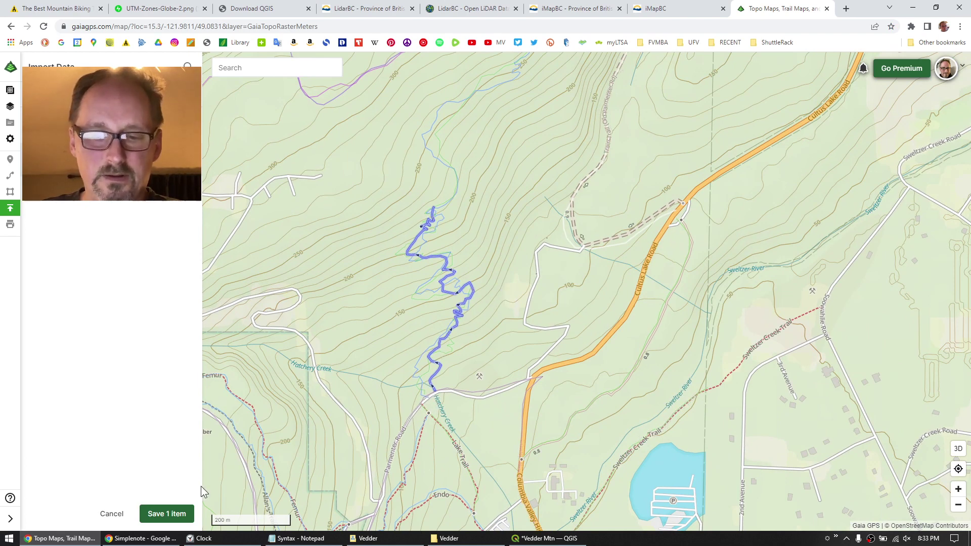
click(165, 514)
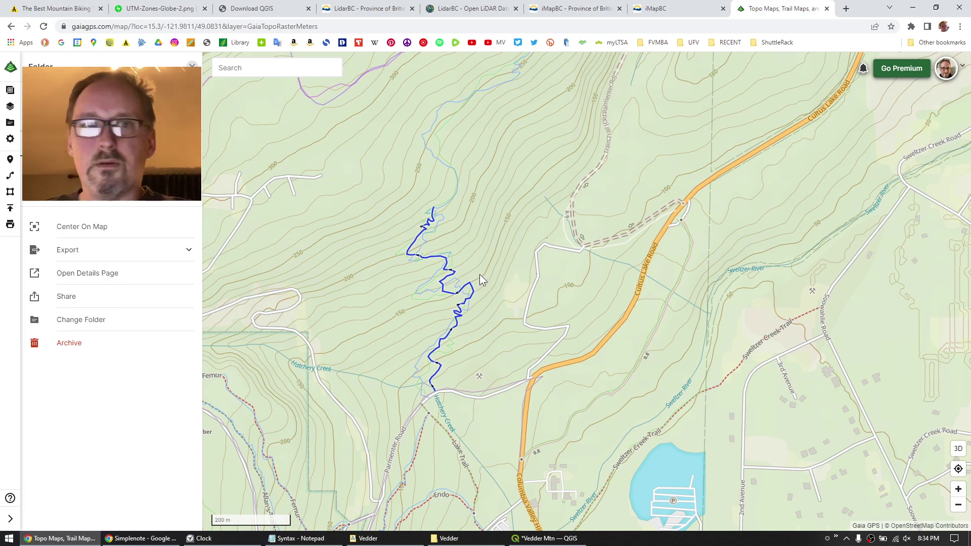
click(546, 539)
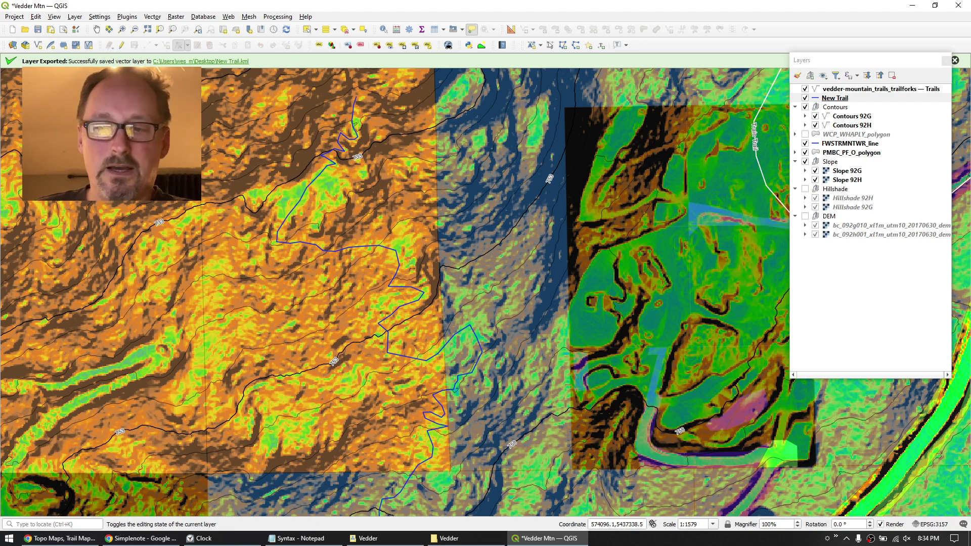
Pan the 2D map to show more of the surrounding trails.
scroll(188, 205, down, 2)
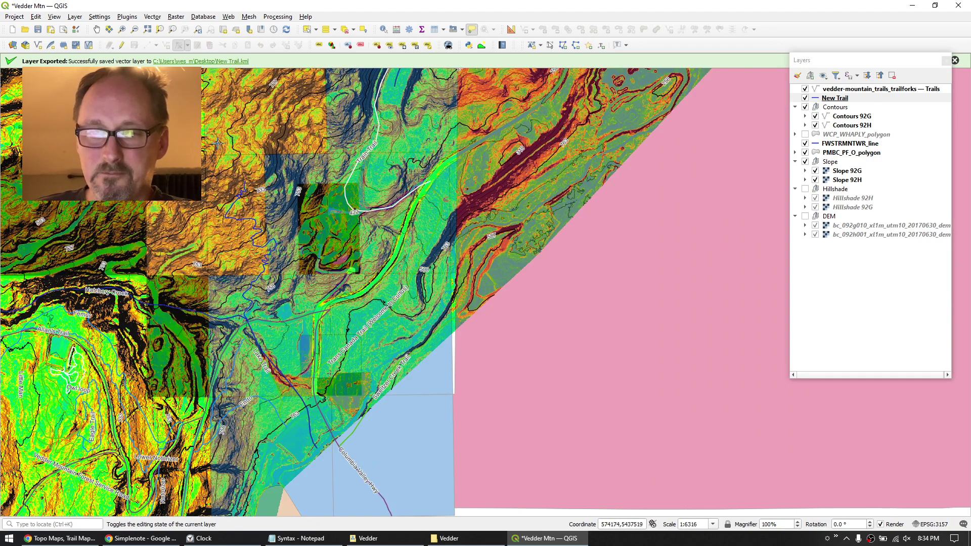
drag(230, 156, 376, 307)
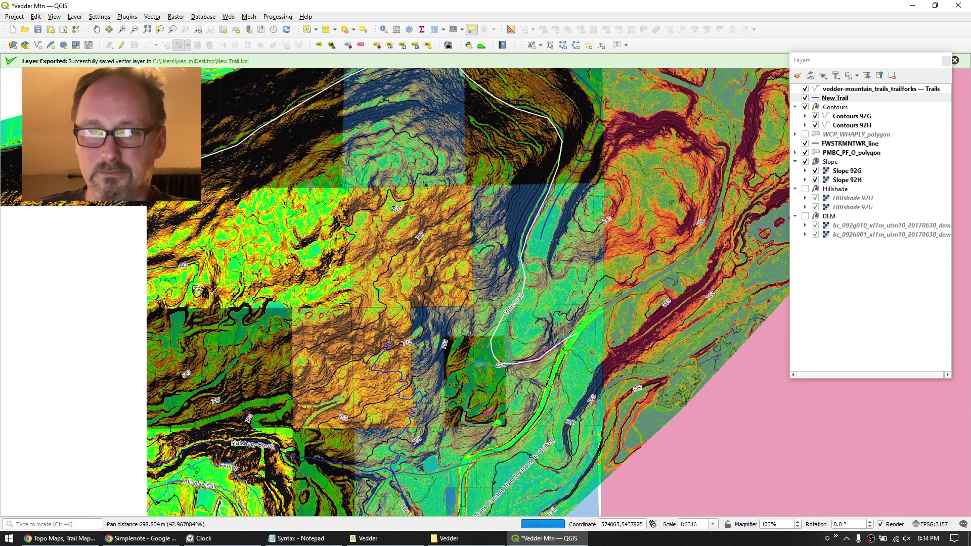
click(55, 17)
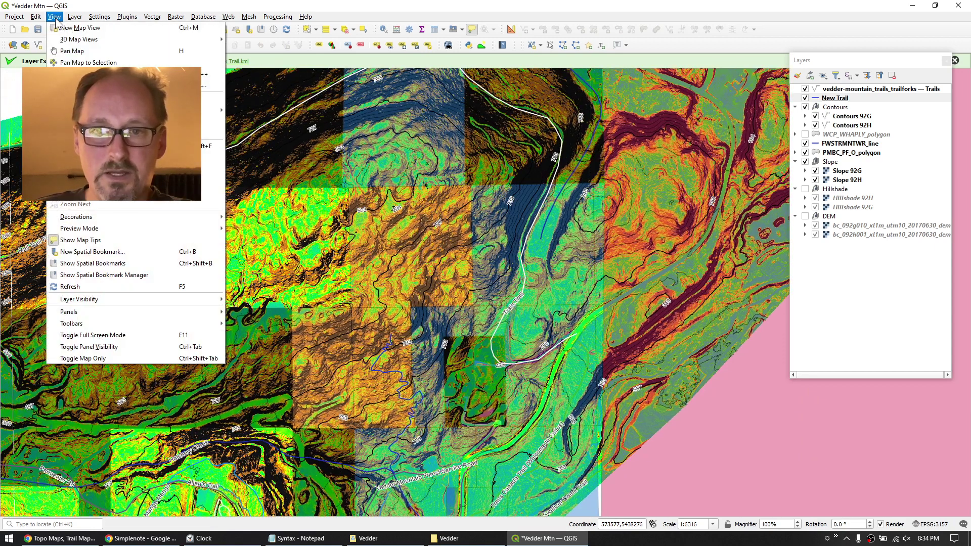
mouse_move(192, 39)
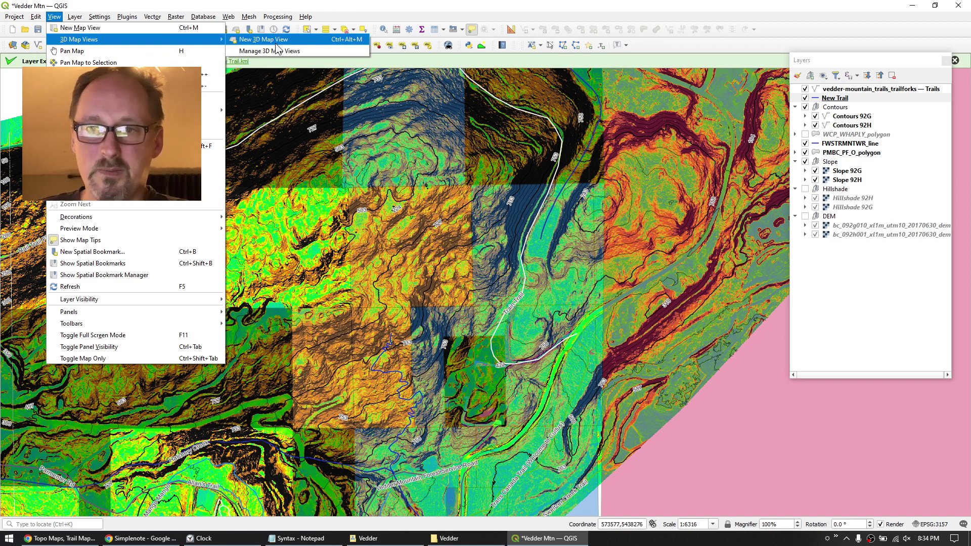
key(Escape)
key(Escape)
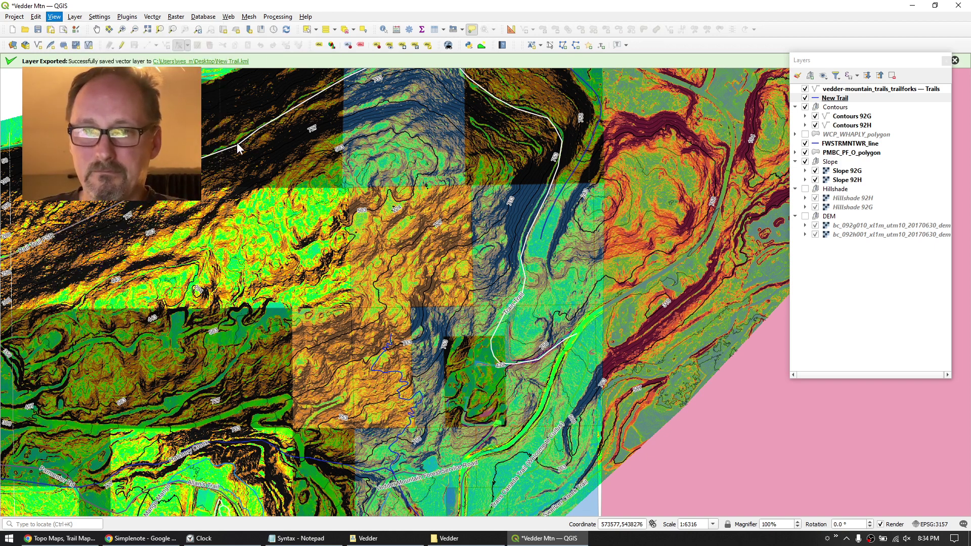
Open a new 3D map view with Ctrl+Alt+M, then float and enlarge 3D Map 1 over the map.
key(ctrl+alt+m)
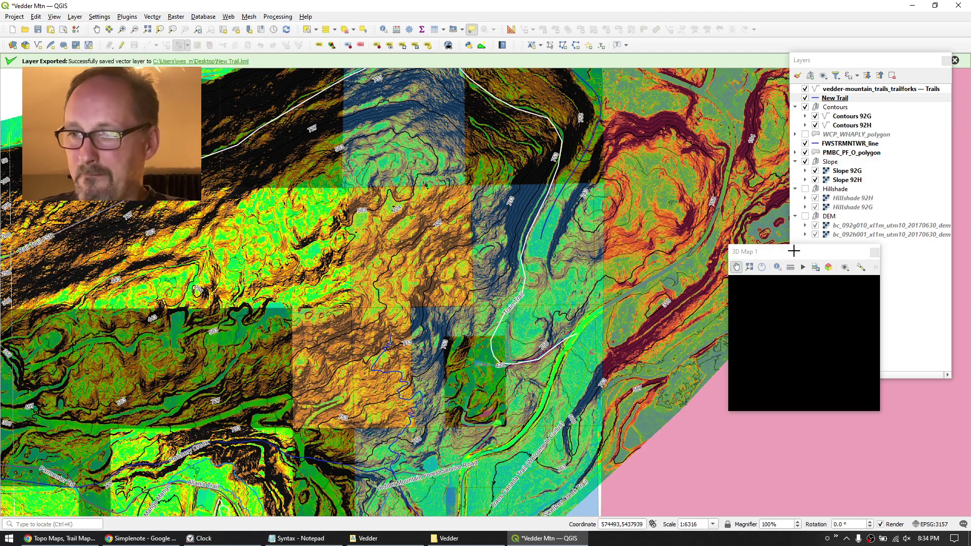
drag(805, 253, 216, 134)
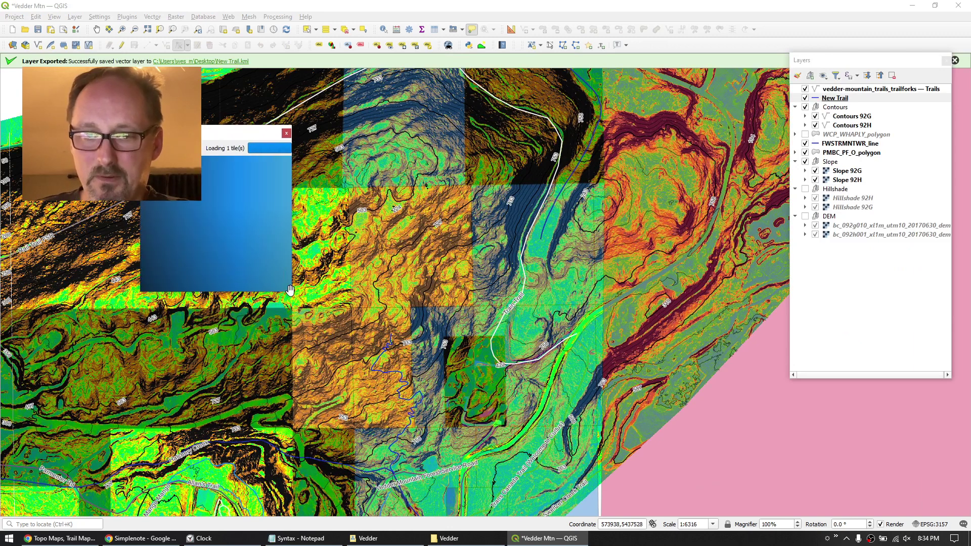
drag(290, 289, 650, 478)
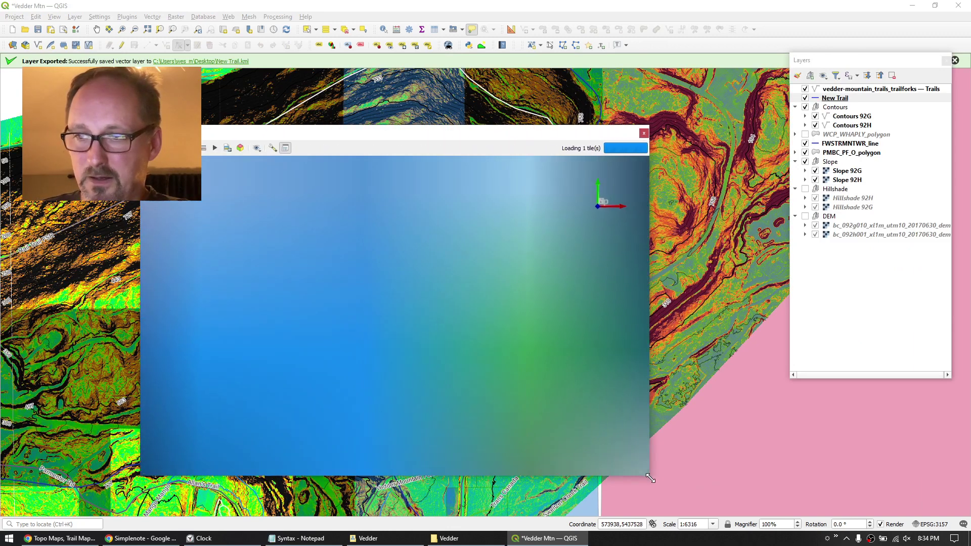
drag(396, 130, 273, 188)
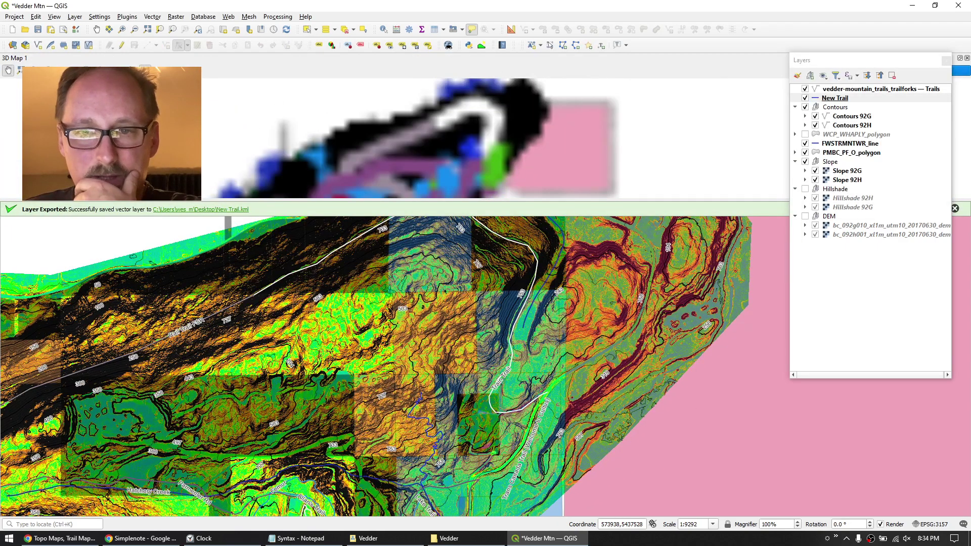
double_click(325, 58)
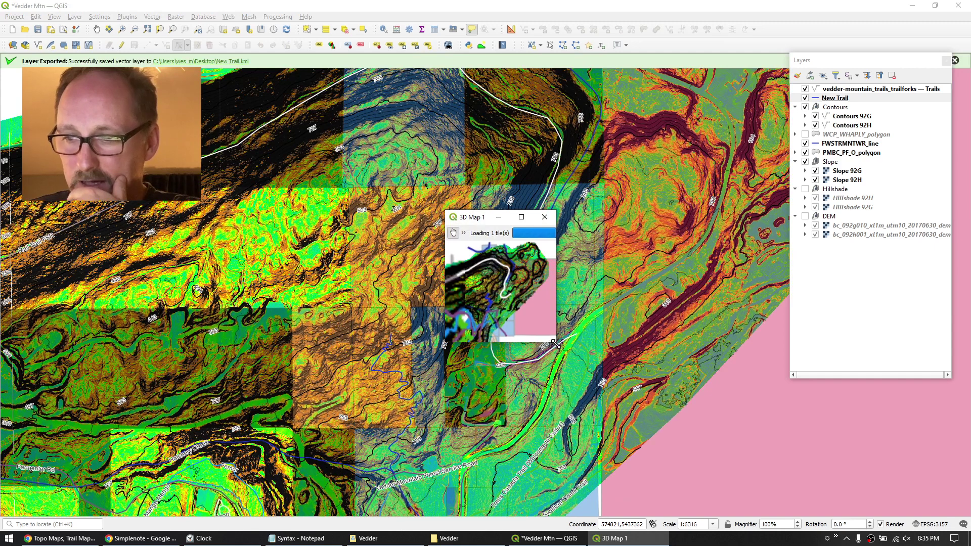
drag(554, 342, 797, 491)
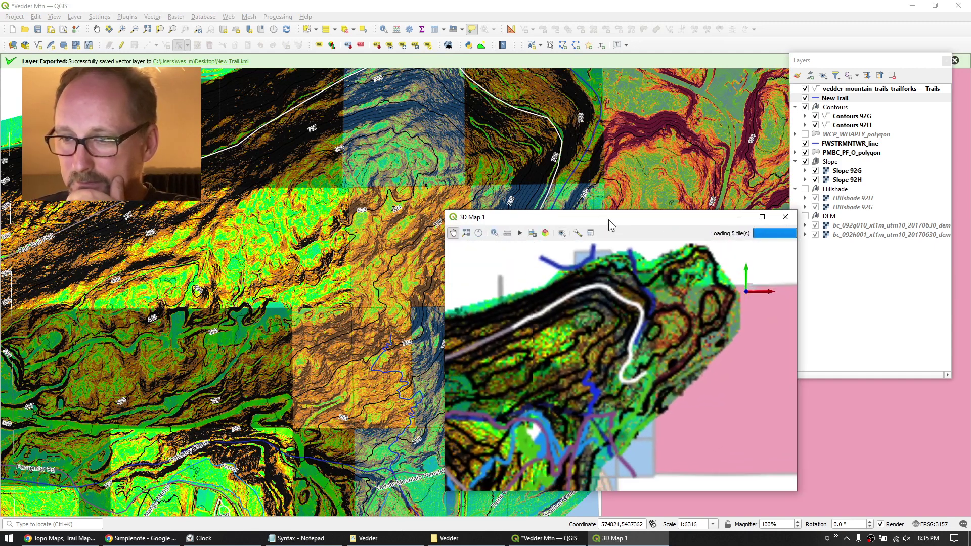
drag(622, 219, 340, 112)
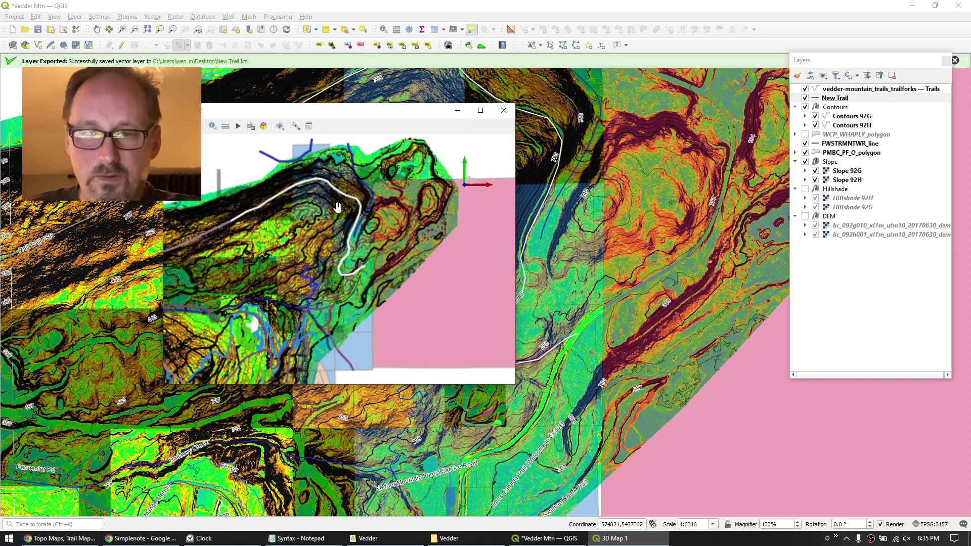
Set the 3D terrain type to DEM (Raster Layer) with bc_092h001_xl1m_utm10_20170630_dem as elevation.
click(296, 126)
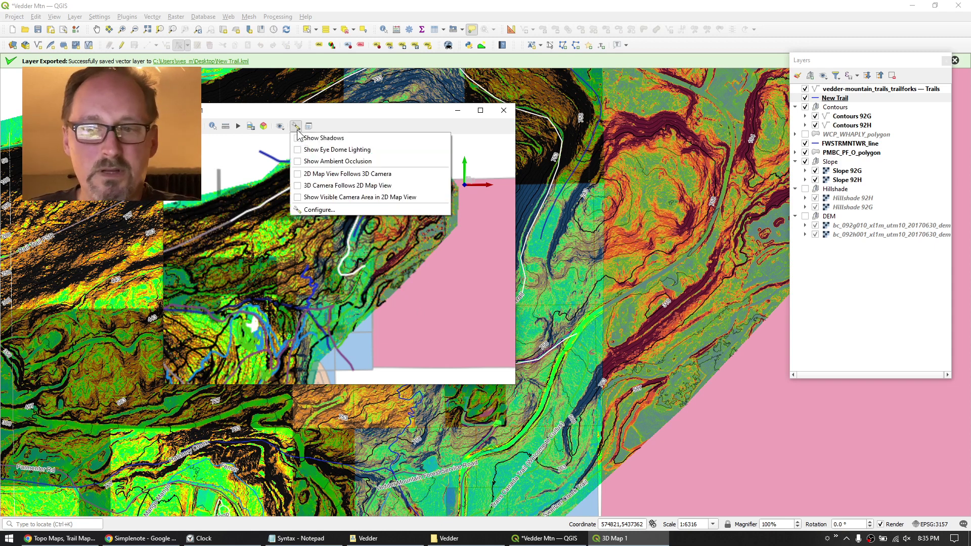
click(317, 208)
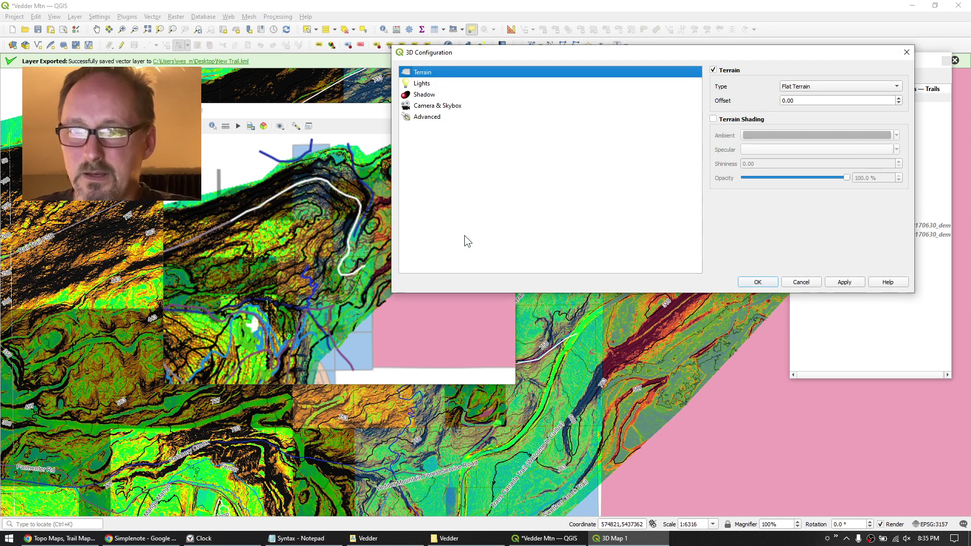
click(839, 86)
click(817, 102)
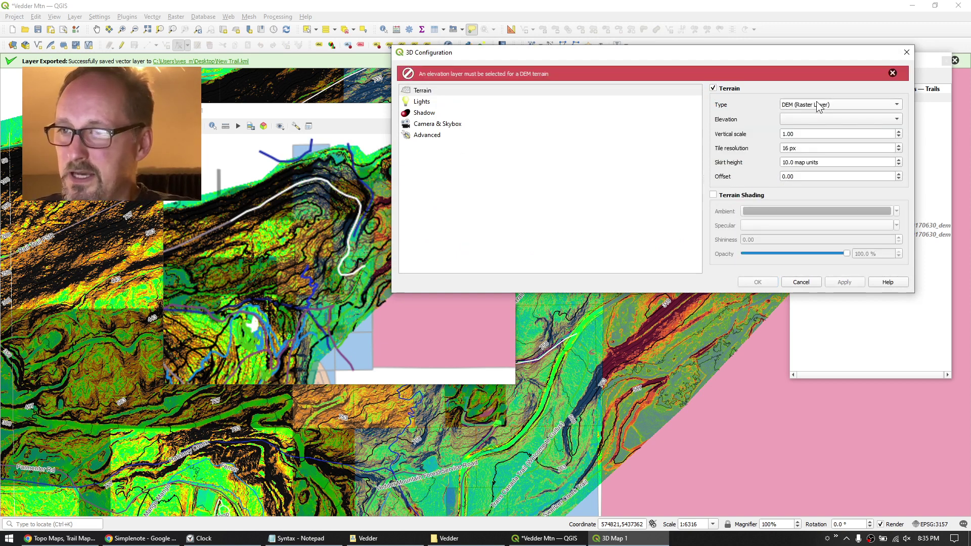
click(878, 119)
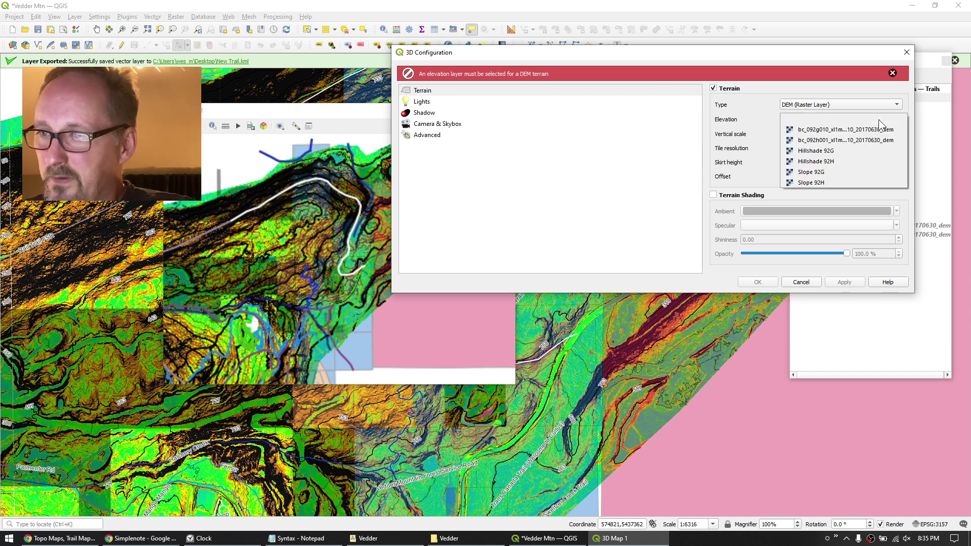
click(835, 138)
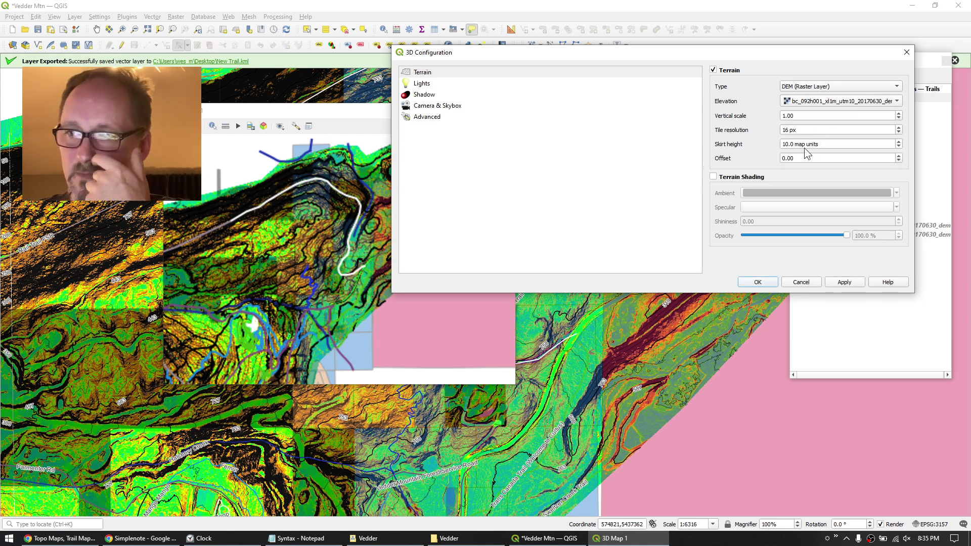
click(762, 282)
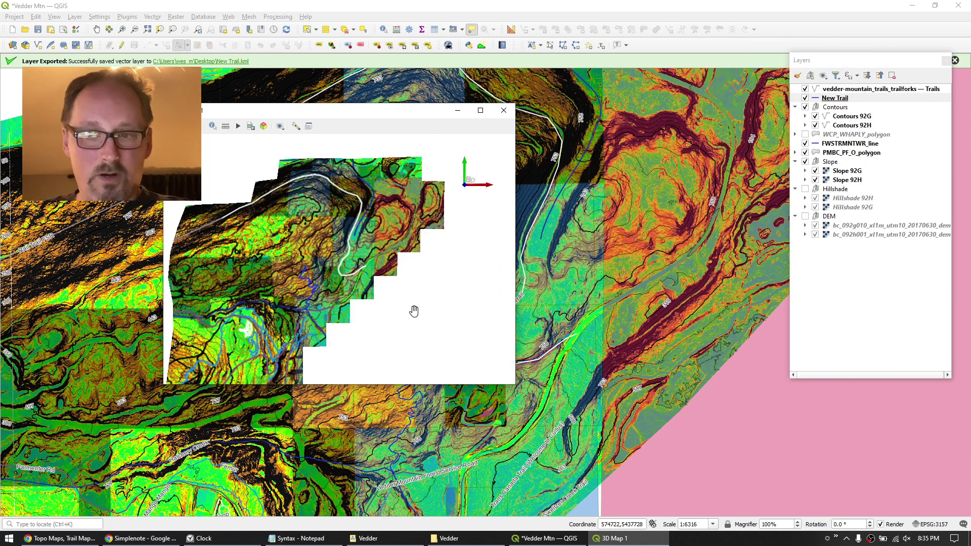
Maximize 3D Map 1, orbit around the white trail on the raised terrain, then minimize it.
drag(406, 336, 374, 255)
scroll(399, 248, up, 3)
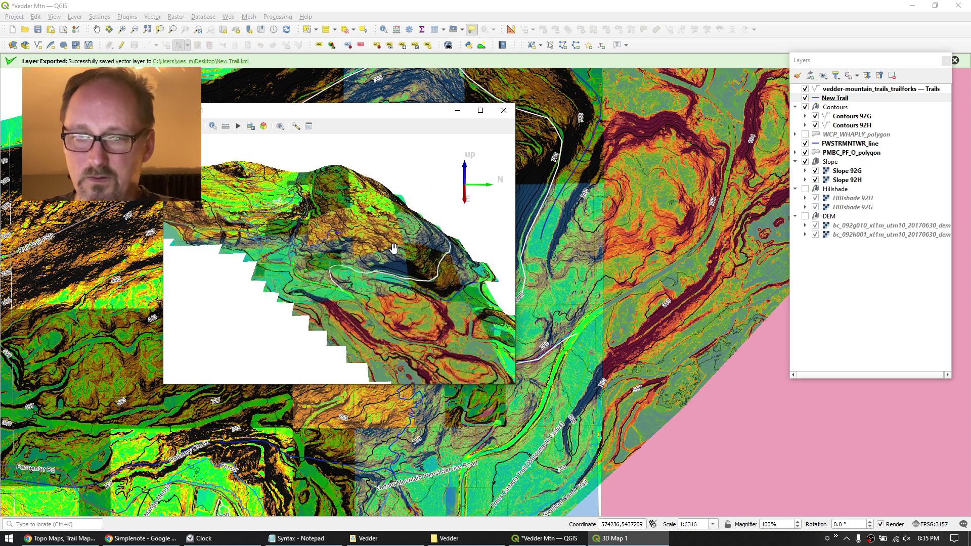
click(481, 110)
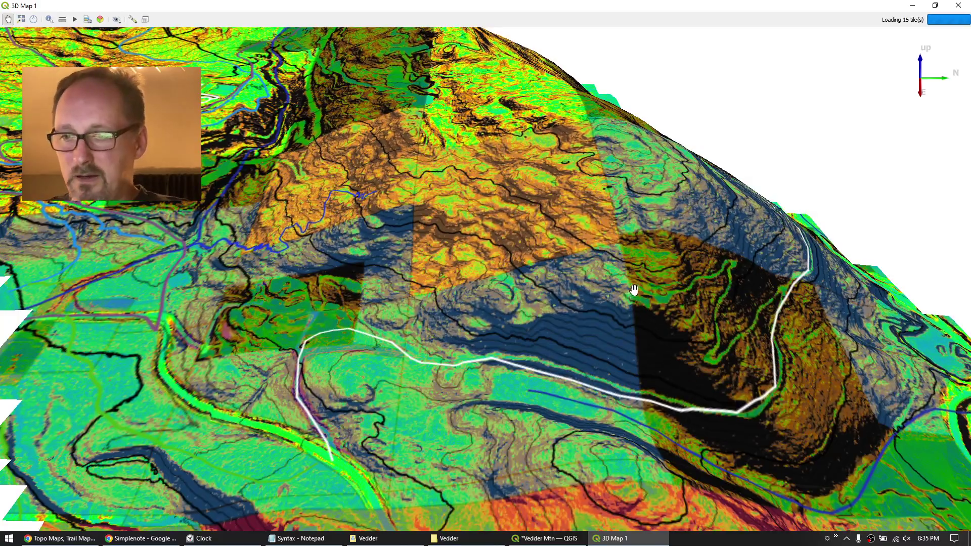
mouse_move(660, 293)
mouse_down()
mouse_move(607, 278)
mouse_move(589, 235)
mouse_move(535, 386)
mouse_move(373, 373)
mouse_move(654, 373)
mouse_move(674, 295)
mouse_up()
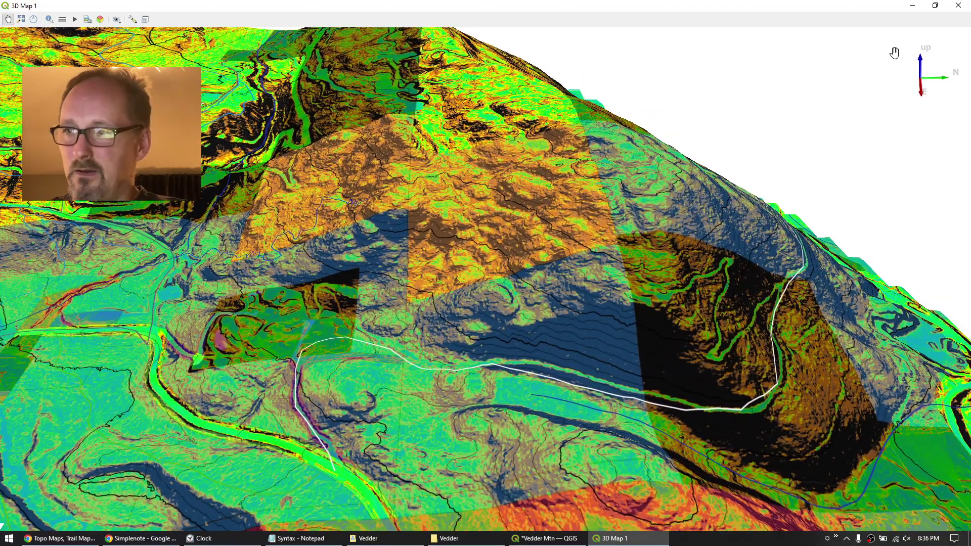
click(914, 8)
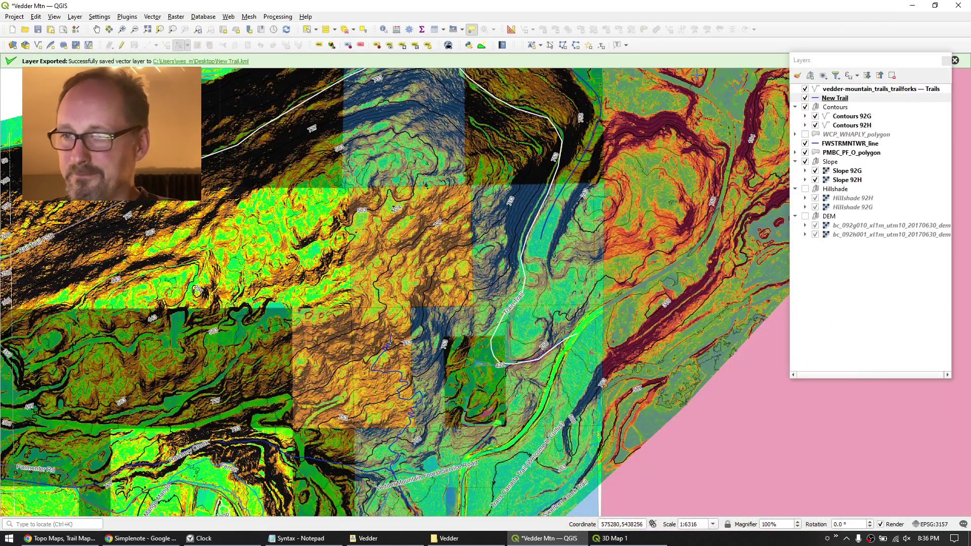
Hide the Slope group and PMBC_PF_O_polygon layer, and show the Hillshade group.
click(805, 162)
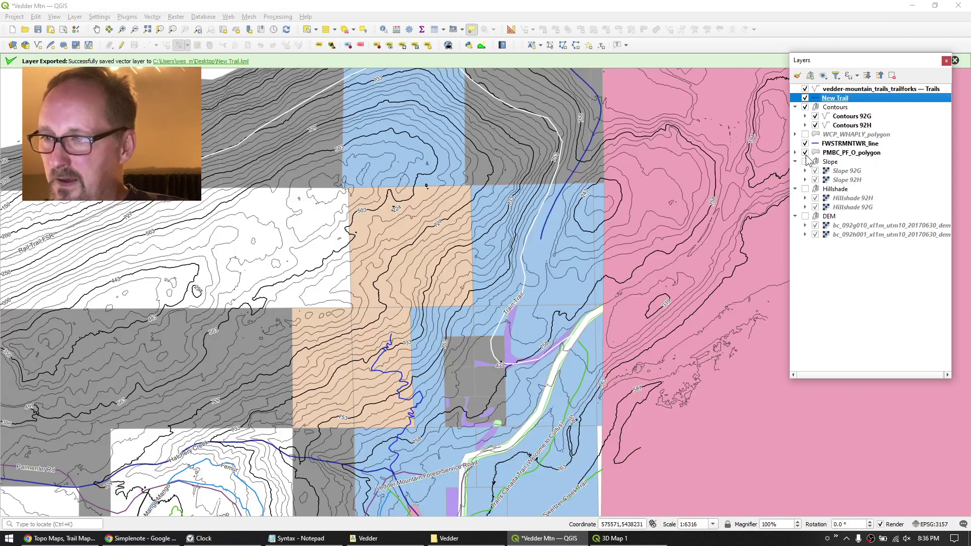
click(804, 152)
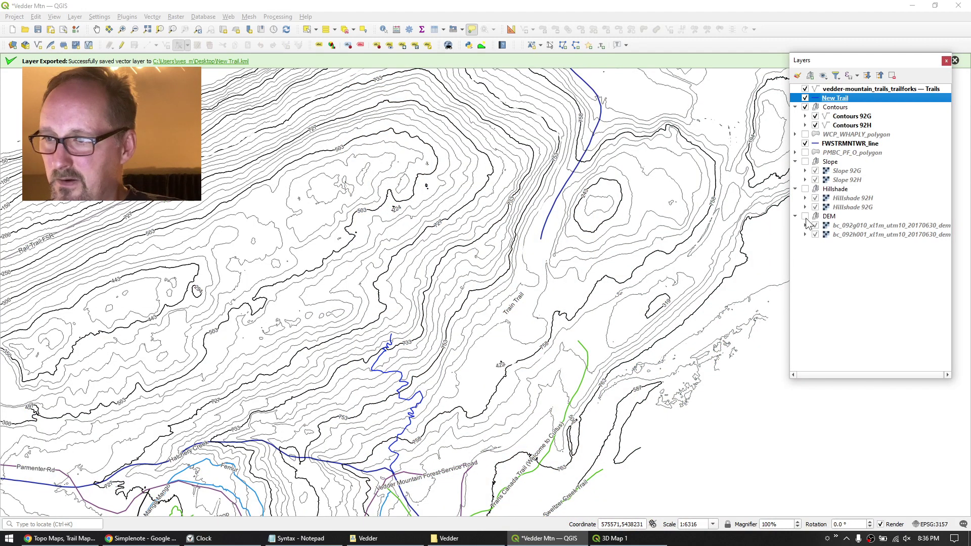
click(805, 189)
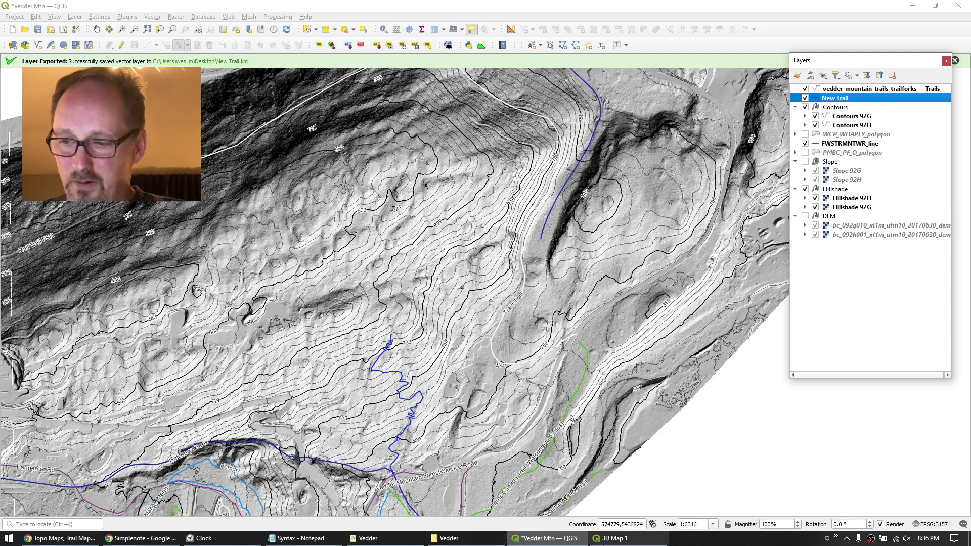
Zoom and orbit 3D Map 1 around the trail on the hillshaded terrain, then close it.
click(619, 539)
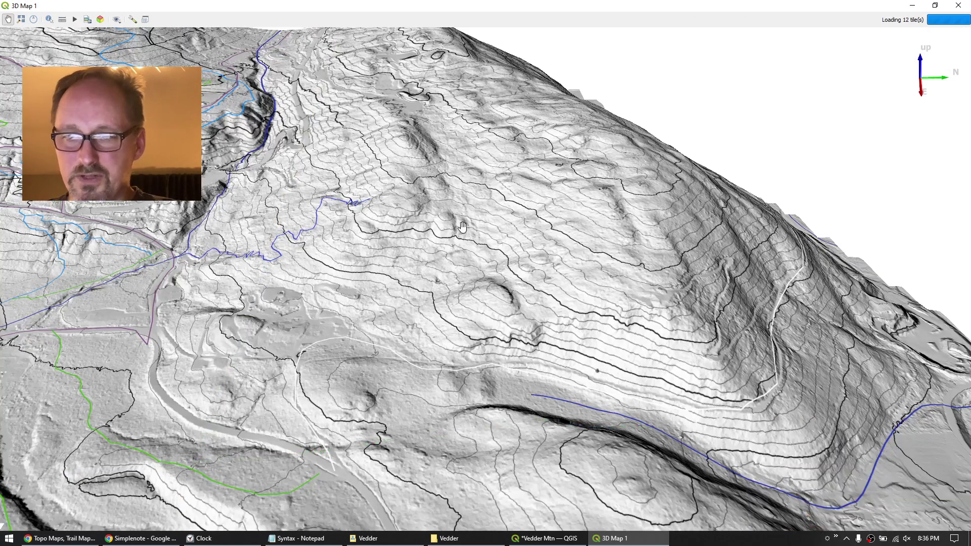
scroll(463, 230, down, 2)
scroll(487, 263, down, 3)
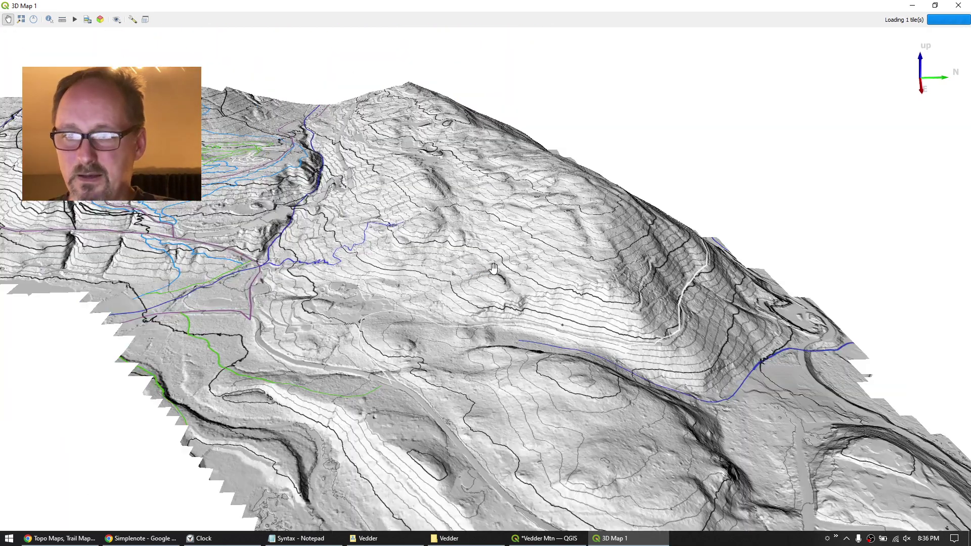
drag(540, 279, 243, 147)
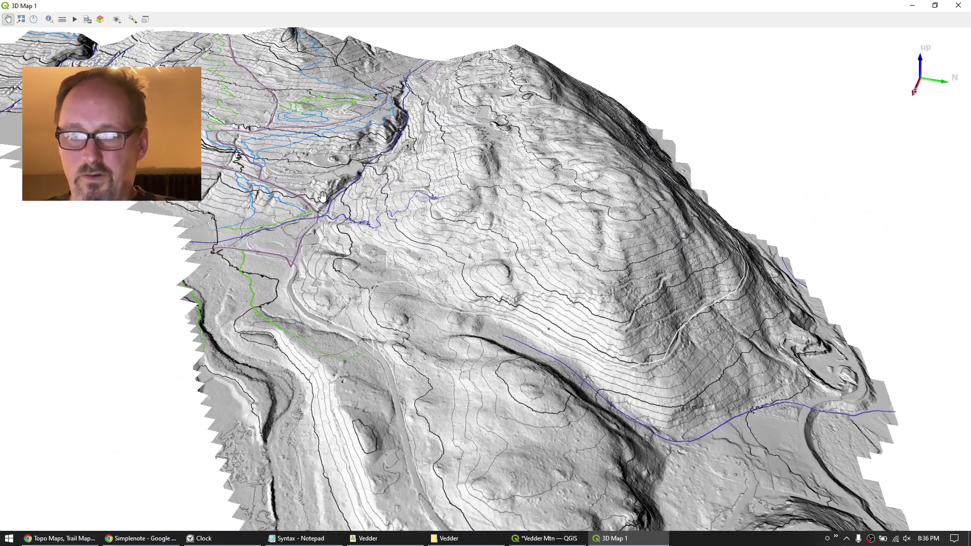
scroll(338, 215, up, 5)
drag(350, 241, 625, 361)
mouse_move(388, 292)
mouse_down()
mouse_move(420, 289)
mouse_move(379, 279)
mouse_up()
scroll(379, 280, up, 3)
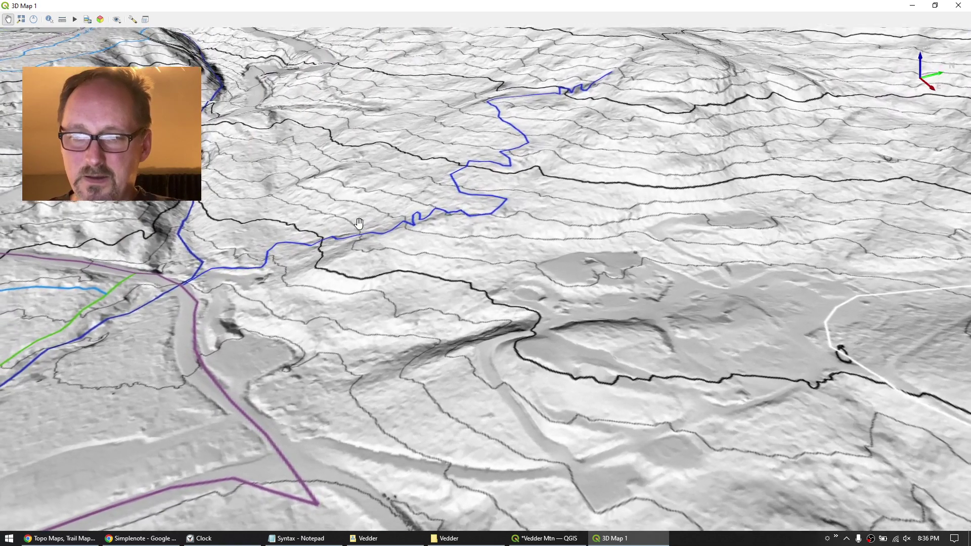
scroll(289, 234, up, 3)
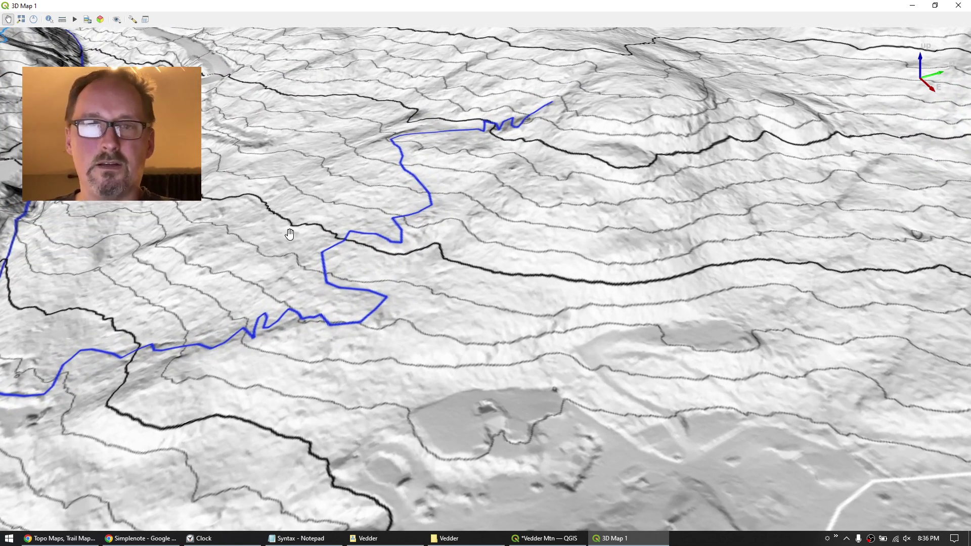
scroll(491, 132, down, 2)
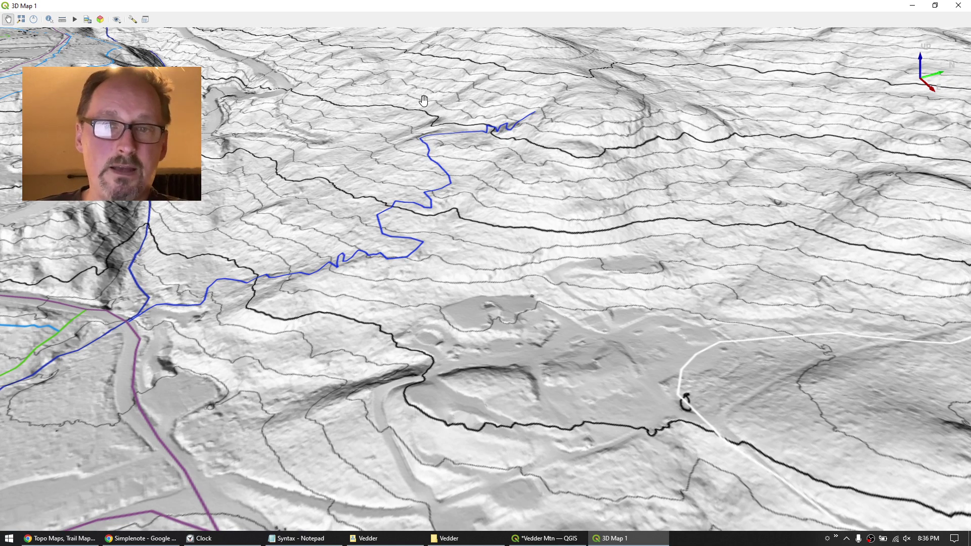
click(958, 5)
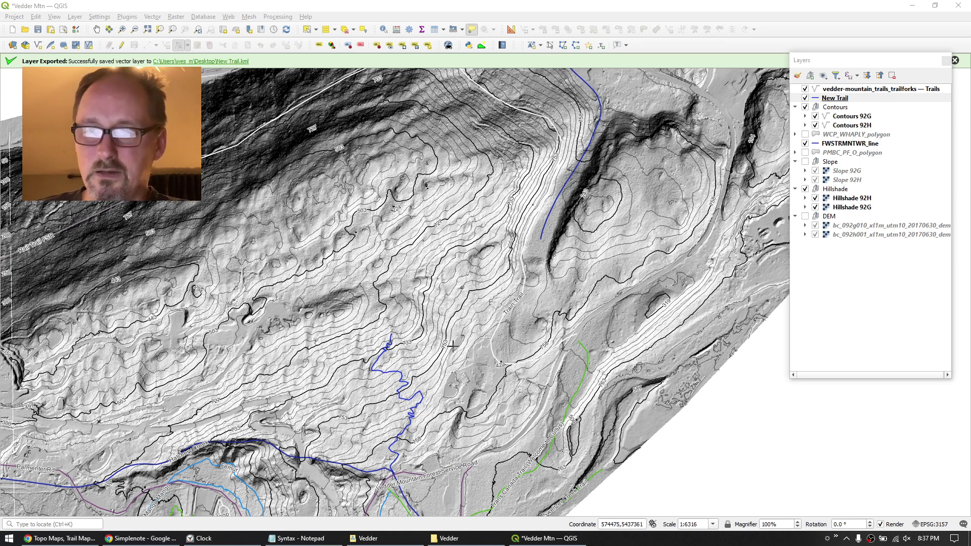
Pan the map up slightly, turn on Slope, WCP_WHAPLY_polygon and PMBC_PF_O_polygon, and hide Hillshade.
drag(435, 322, 446, 245)
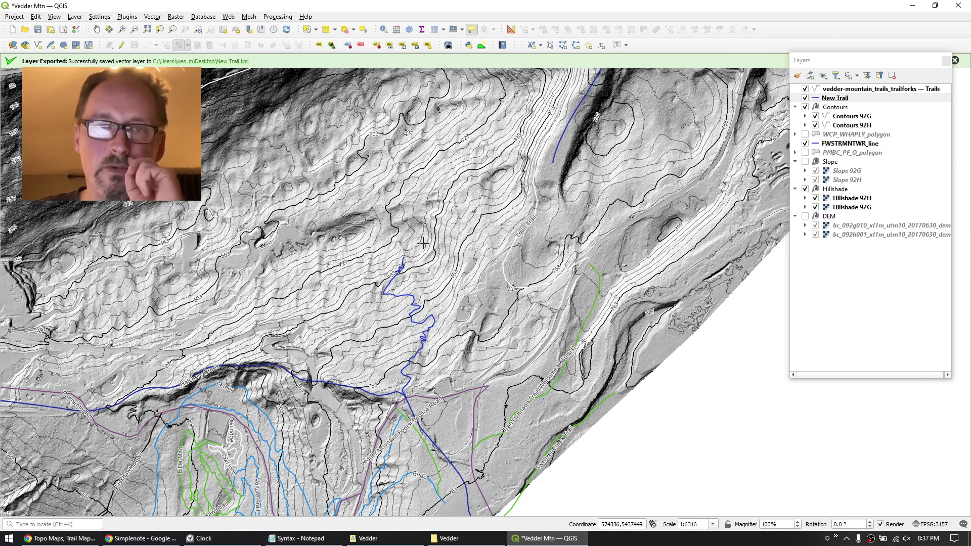
click(805, 161)
click(805, 189)
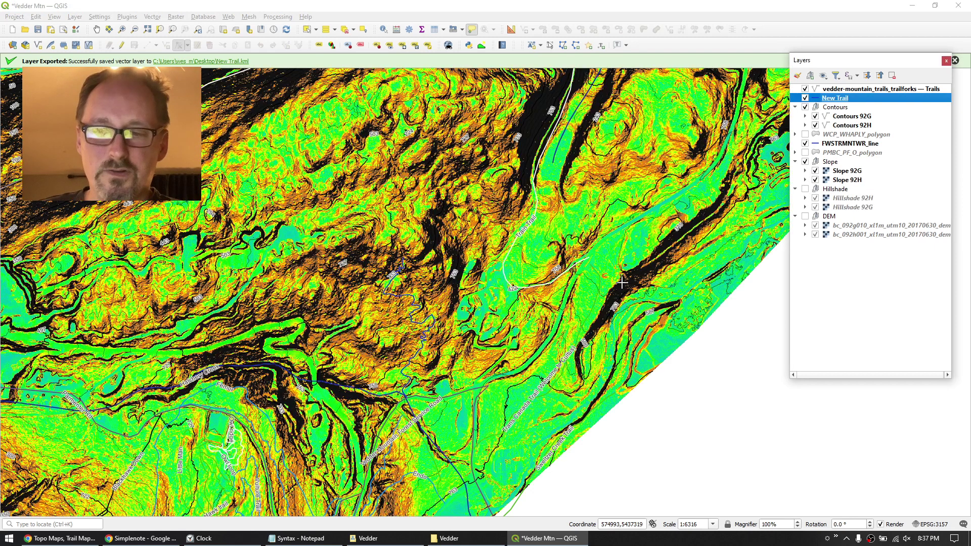
click(805, 135)
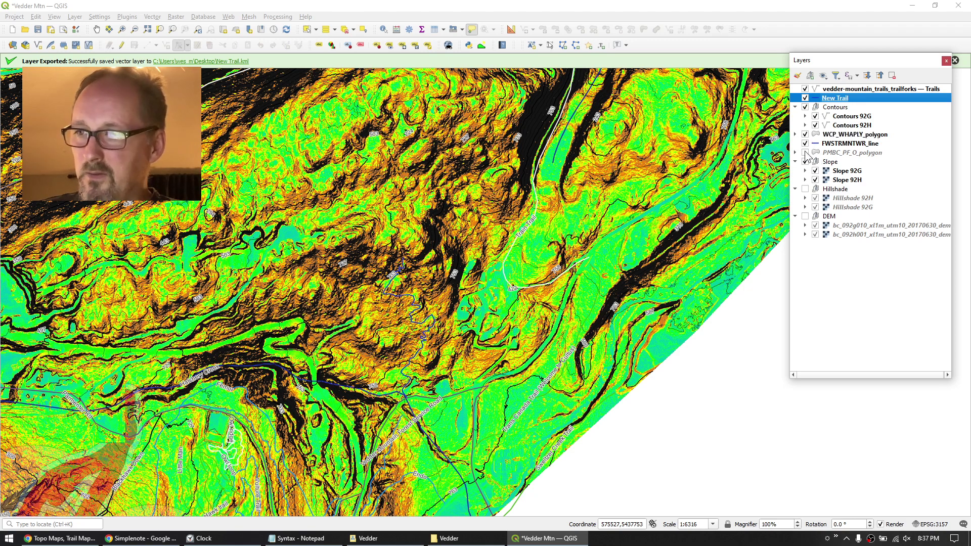
click(806, 152)
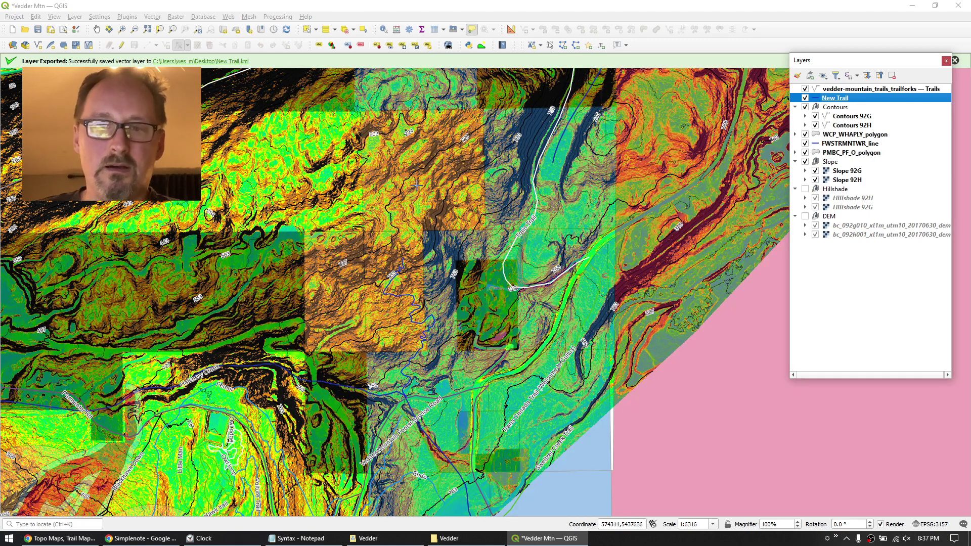